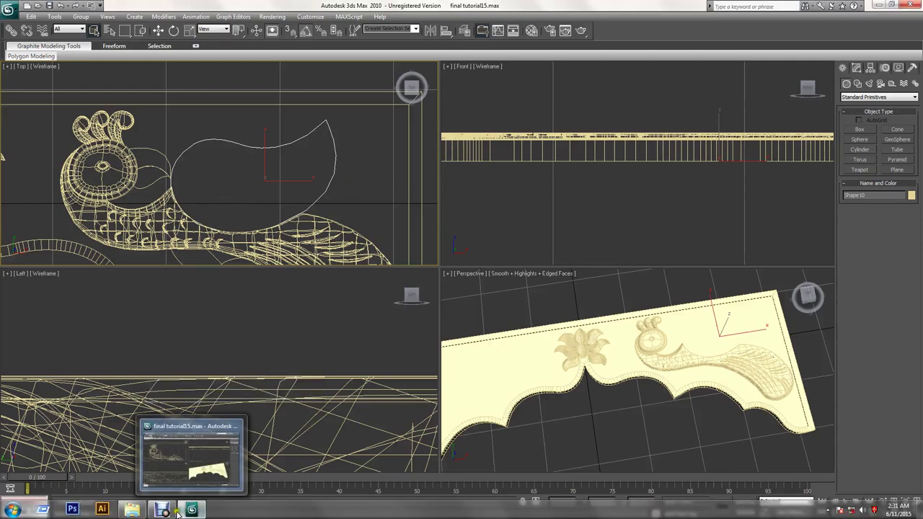
Bring up the Debut screen recorder window, then minimize it again
{"action": "left_click", "coordinate": [163, 510]}
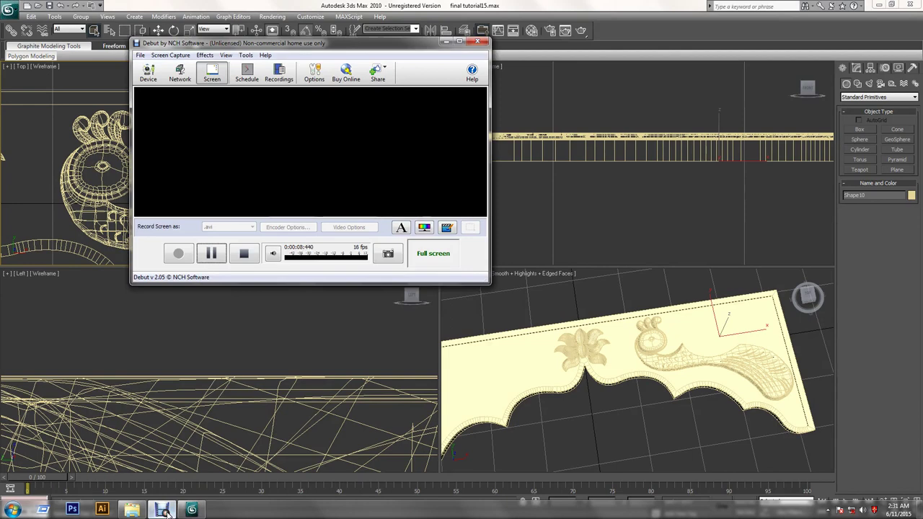
{"action": "left_click", "coordinate": [163, 510]}
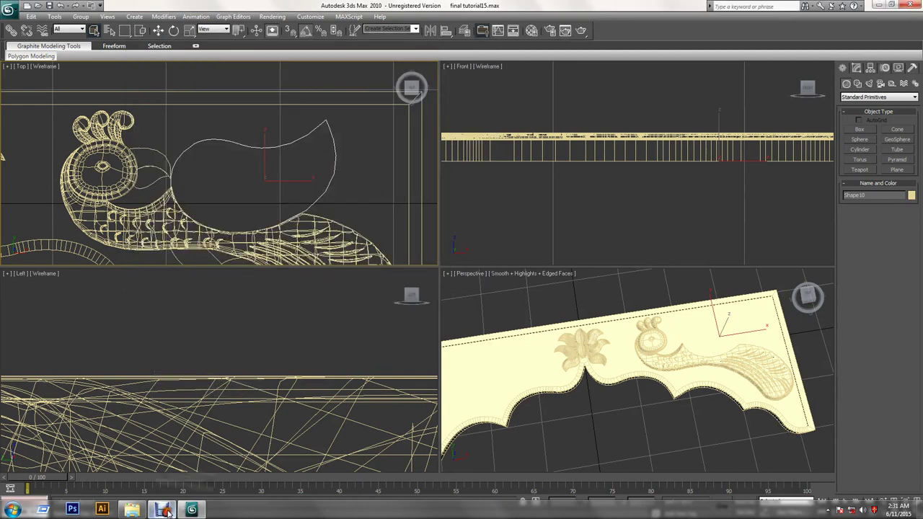
Maximize the Perspective view and hide the peacock and flower carvings
{"action": "key", "text": "alt+w"}
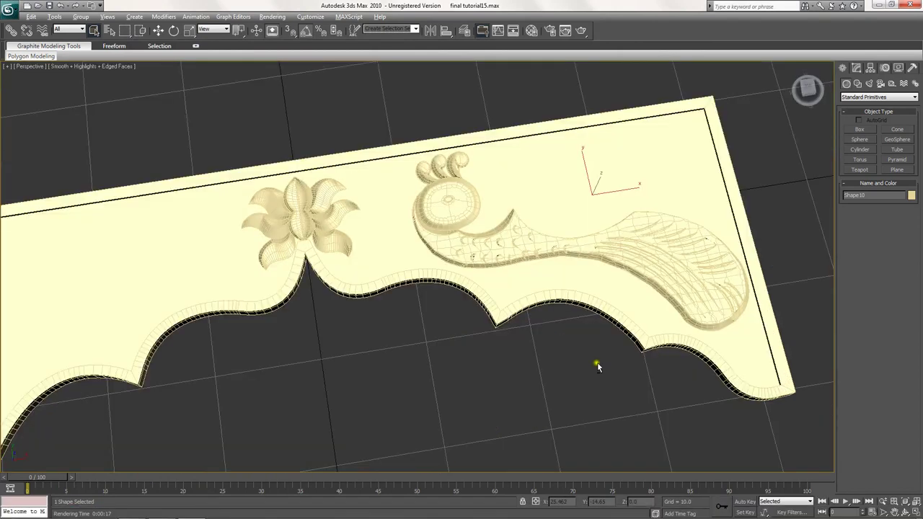
{"action": "scroll", "coordinate": [505, 302], "scroll_direction": "up", "scroll_amount": 1}
{"action": "scroll", "coordinate": [521, 260], "scroll_direction": "up", "scroll_amount": 3}
{"action": "scroll", "coordinate": [526, 263], "scroll_direction": "down", "scroll_amount": 1}
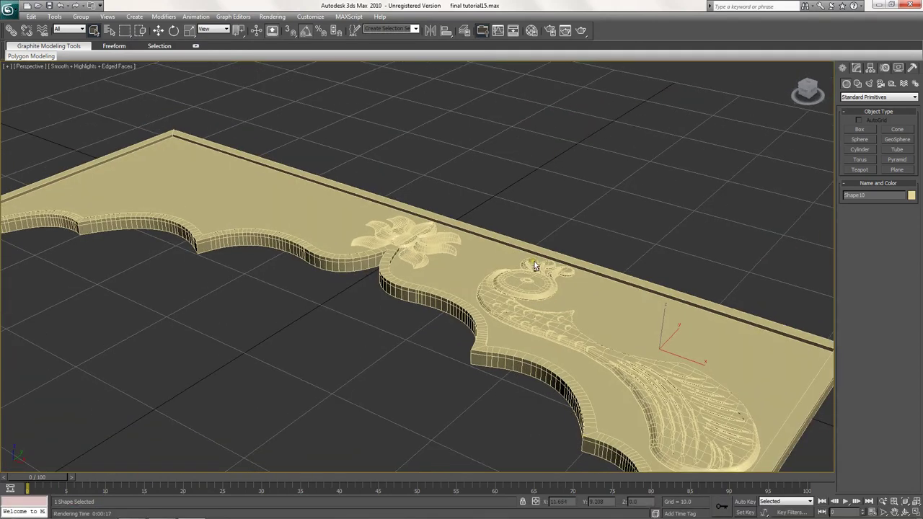
{"action": "right_click", "coordinate": [534, 312]}
{"action": "left_click", "coordinate": [521, 316]}
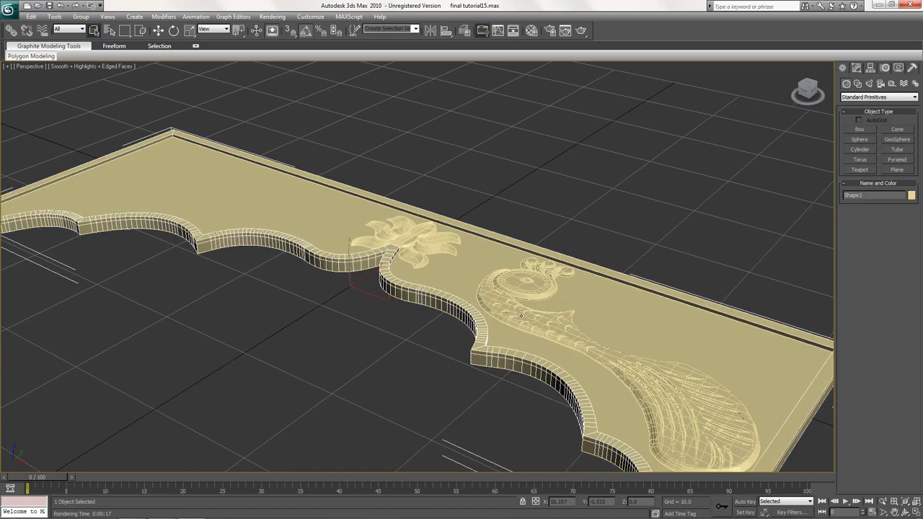
{"action": "left_click", "coordinate": [521, 316]}
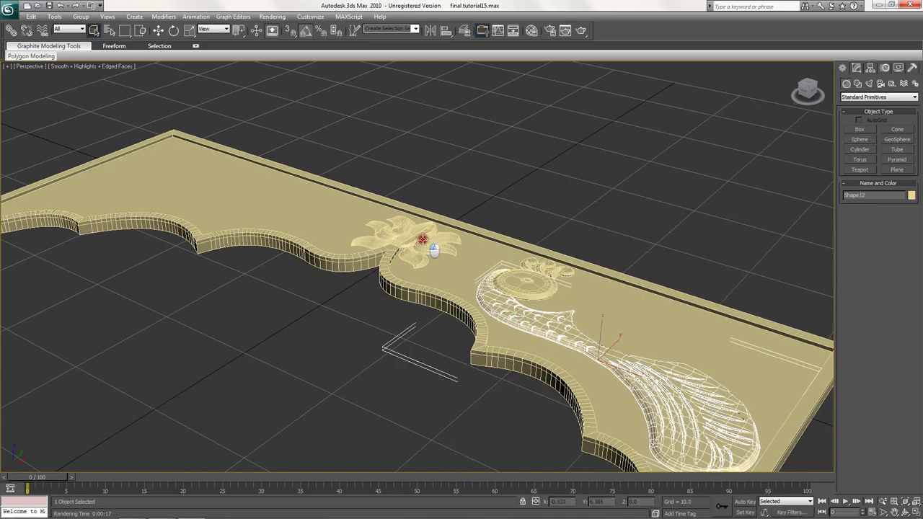
{"action": "left_click", "coordinate": [422, 240], "text": "ctrl"}
{"action": "right_click", "coordinate": [422, 241]}
{"action": "left_click", "coordinate": [441, 211]}
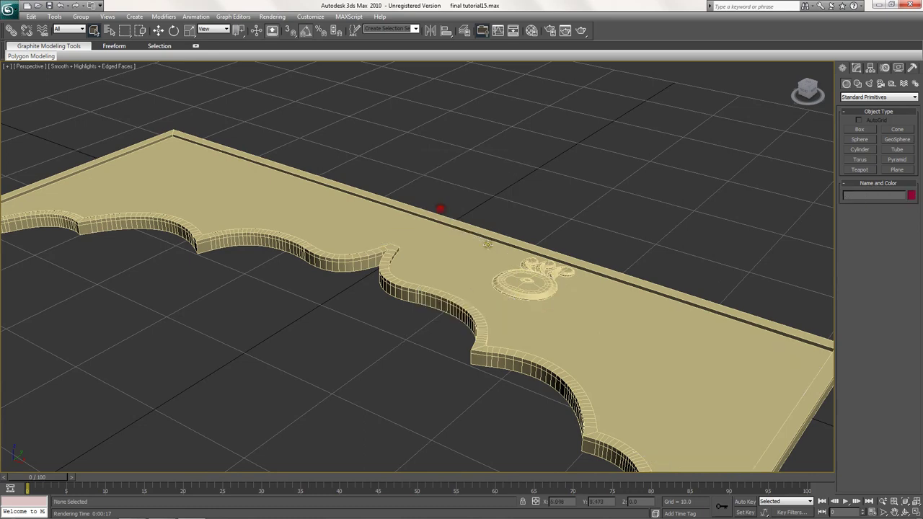
Hide the small ring carving and the remaining carving group
{"action": "left_click", "coordinate": [530, 288]}
{"action": "right_click", "coordinate": [531, 287]}
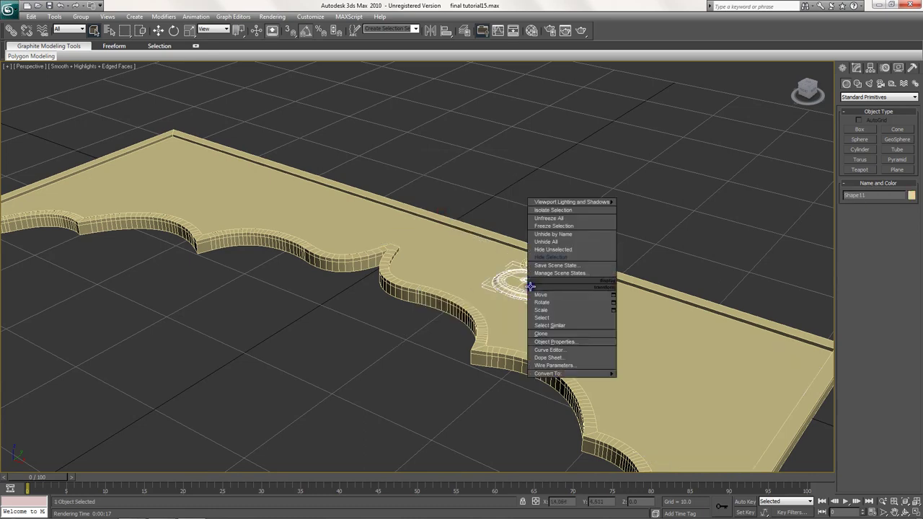
{"action": "left_click", "coordinate": [542, 244]}
{"action": "right_click", "coordinate": [540, 269]}
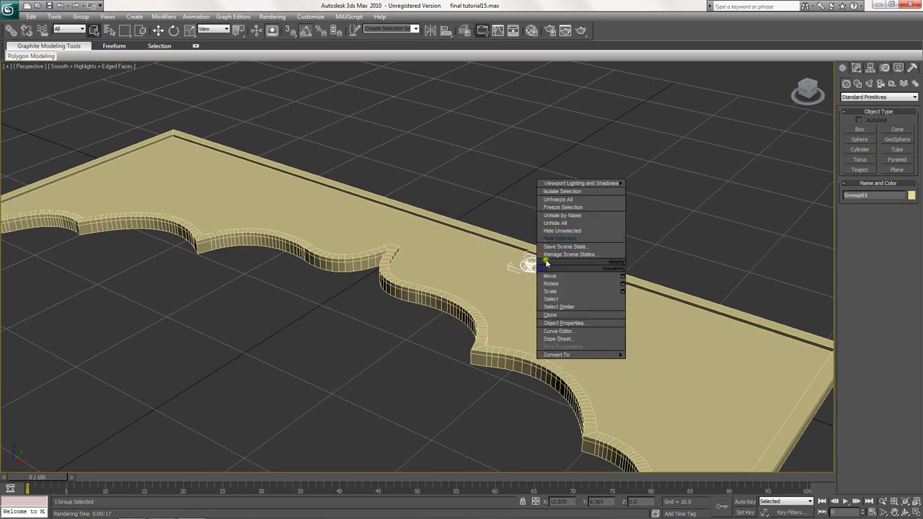
{"action": "left_click", "coordinate": [549, 238]}
Orbit under the panel and select Shape10 with the Move tool active
{"action": "middle_click_drag", "start_coordinate": [551, 311], "coordinate": [548, 264], "text": "alt"}
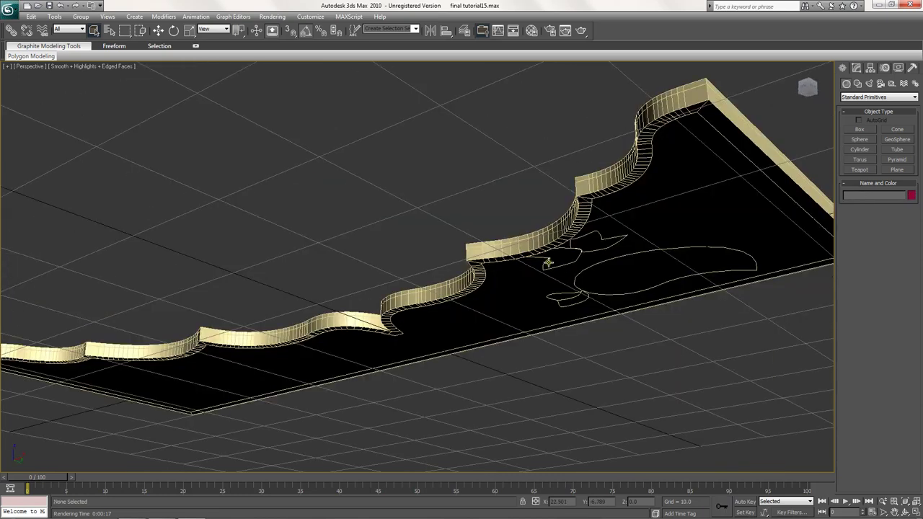
{"action": "left_click", "coordinate": [592, 272]}
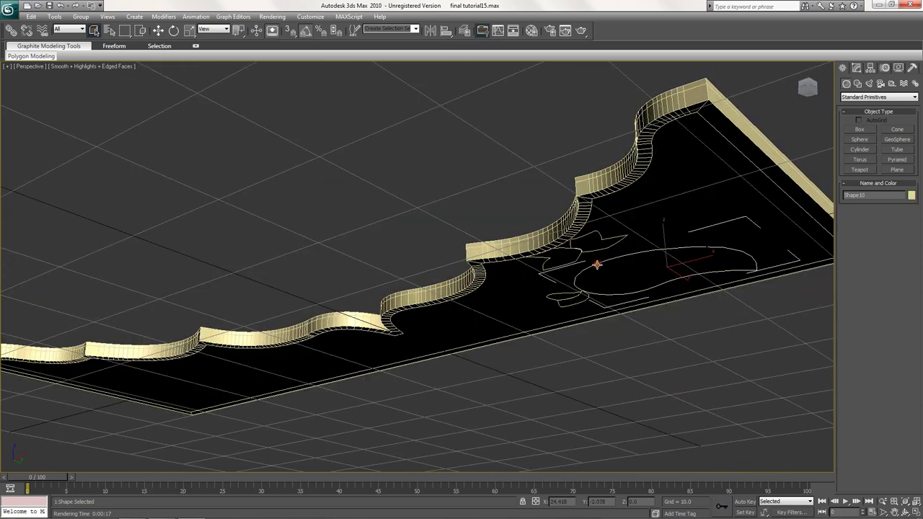
{"action": "key", "text": "w"}
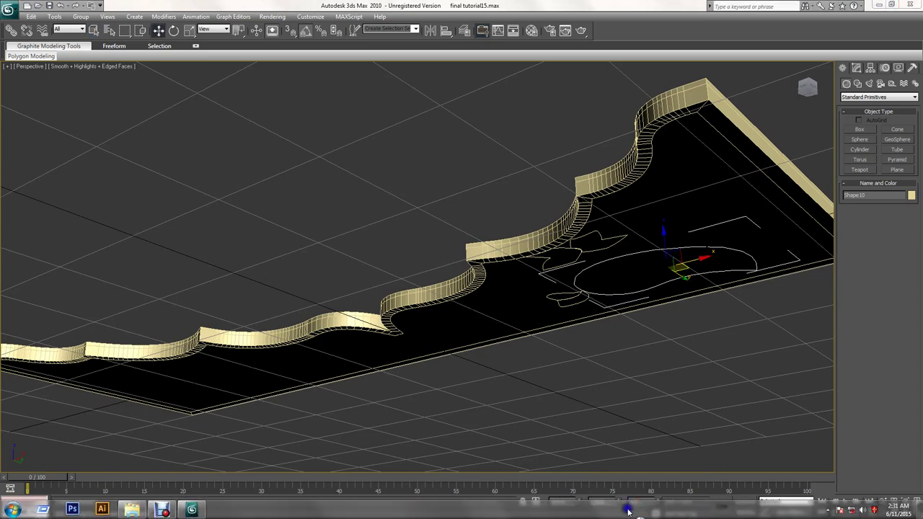
Set the Windows taskbar to use small icons with auto-hide turned off
{"action": "right_click", "coordinate": [637, 508]}
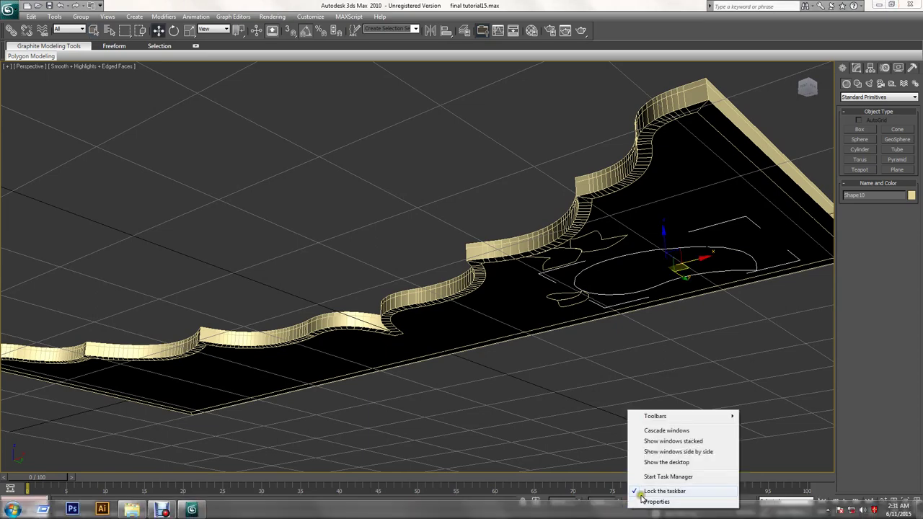
{"action": "left_click", "coordinate": [649, 502]}
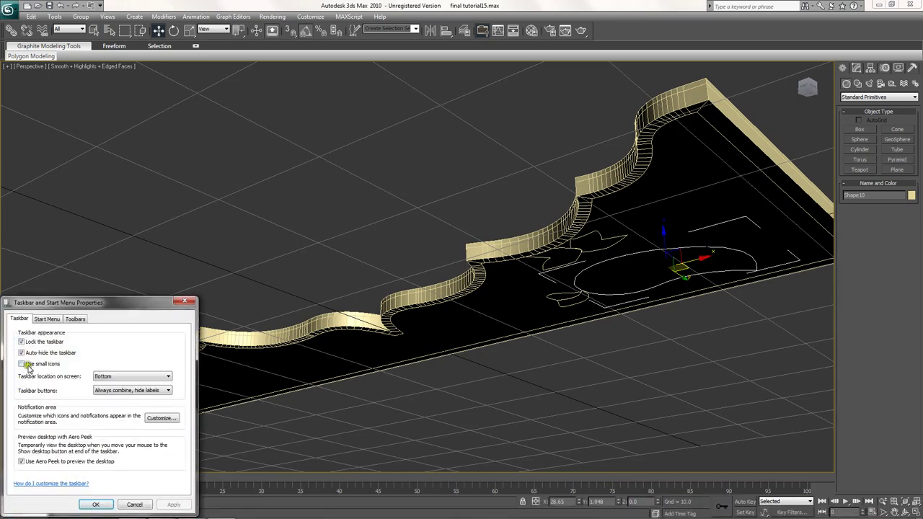
{"action": "left_click", "coordinate": [22, 364]}
{"action": "left_click", "coordinate": [33, 352]}
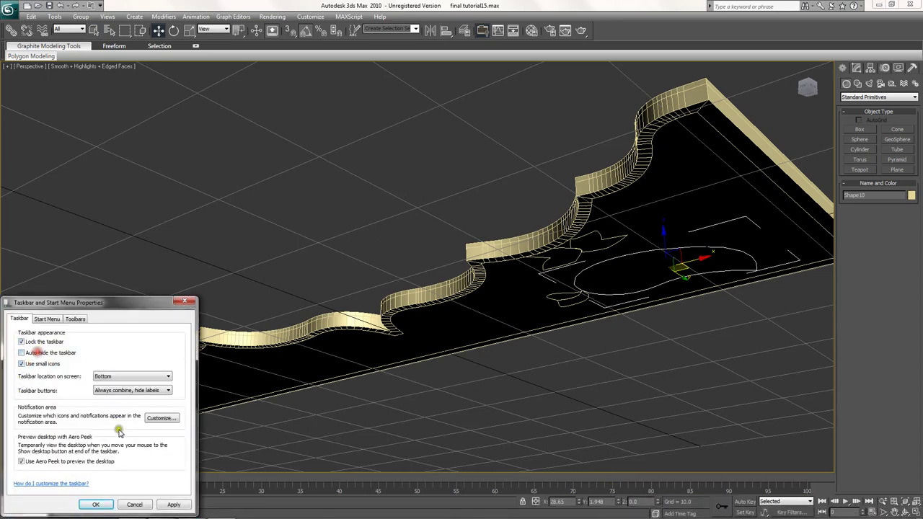
{"action": "left_click", "coordinate": [96, 504]}
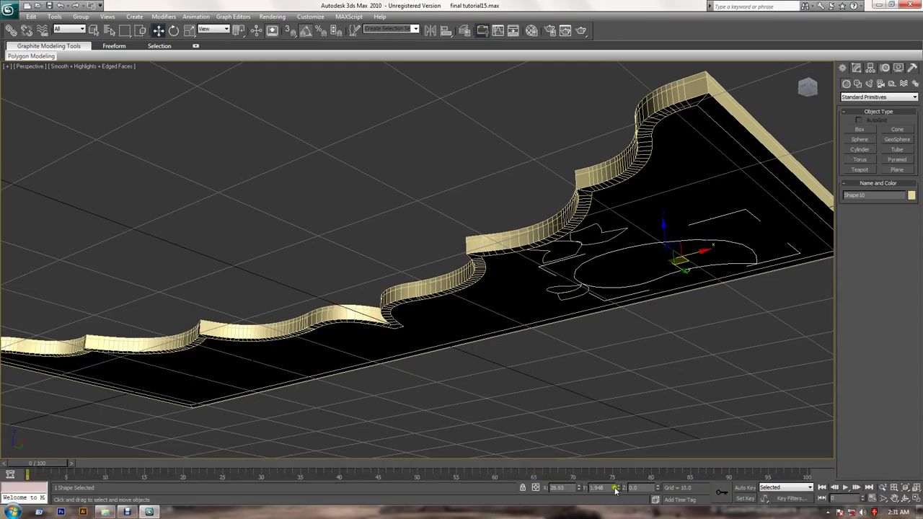
Set Shape10's Z position to 1.101, placing it on the panel's top surface
{"action": "left_click", "coordinate": [634, 488]}
{"action": "type", "text": "1.101"}
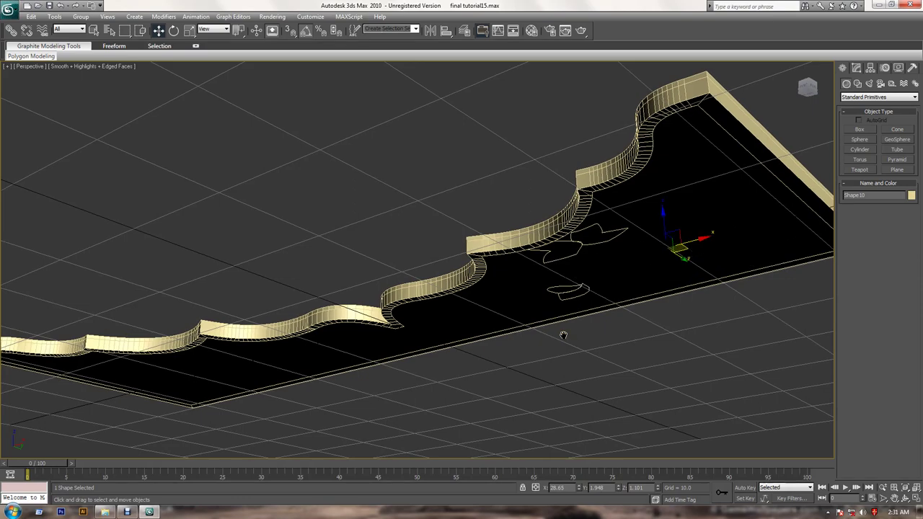
{"action": "middle_click_drag", "start_coordinate": [563, 335], "coordinate": [590, 303], "text": "alt"}
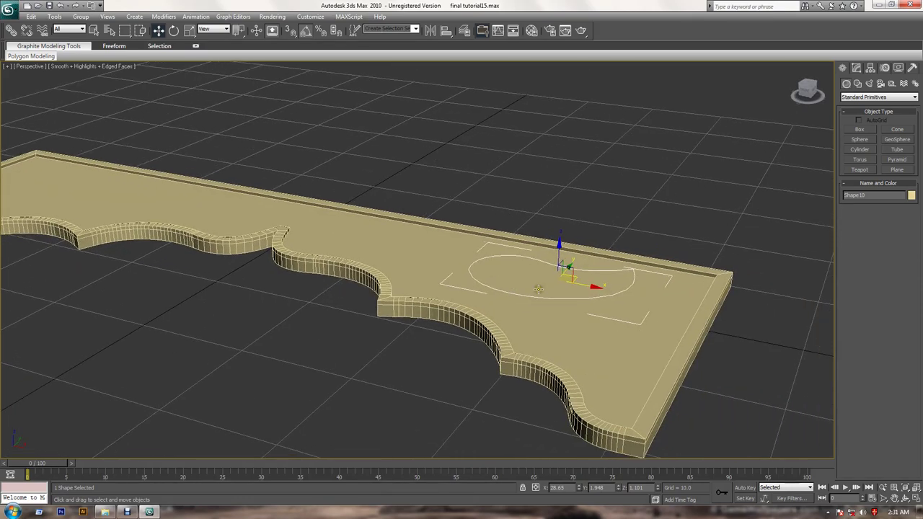
{"action": "scroll", "coordinate": [567, 375], "scroll_direction": "up", "scroll_amount": 5}
{"action": "mouse_move", "coordinate": [567, 375]}
{"action": "middle_mouse_down", "text": "alt"}
{"action": "mouse_move", "coordinate": [577, 284]}
{"action": "mouse_move", "coordinate": [473, 351]}
{"action": "middle_mouse_up", "text": "alt"}
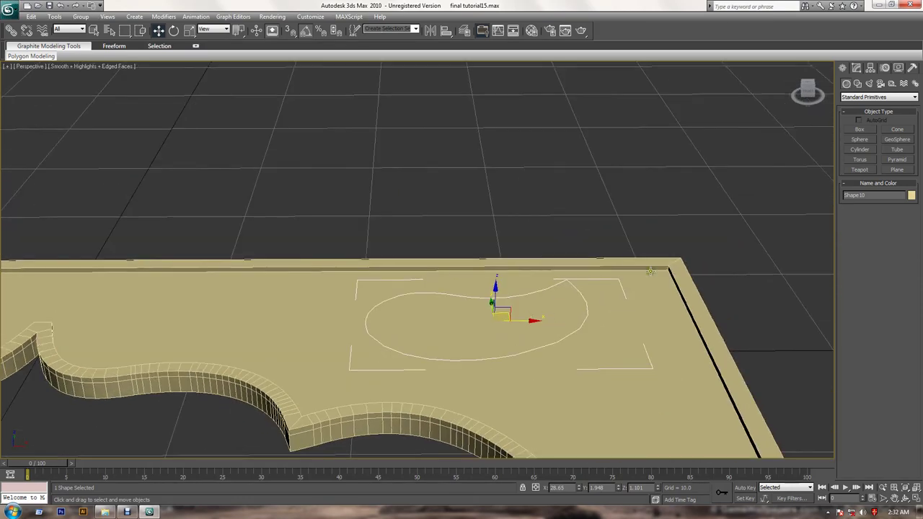
{"action": "scroll", "coordinate": [543, 327], "scroll_direction": "up", "scroll_amount": 2}
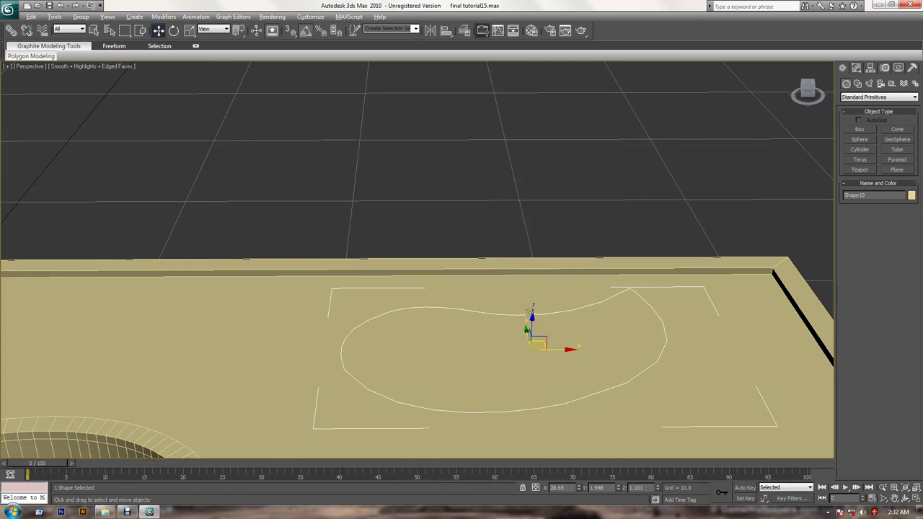
Maximize the Top view and convert Shape10 to an Editable Spline
{"action": "key", "text": "alt+w"}
{"action": "right_click", "coordinate": [340, 190]}
{"action": "key", "text": "alt+w"}
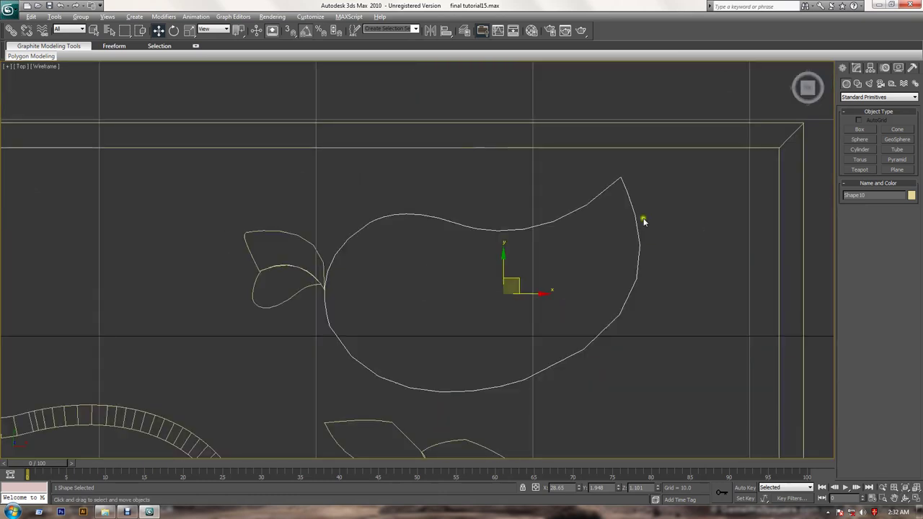
{"action": "right_click", "coordinate": [568, 228]}
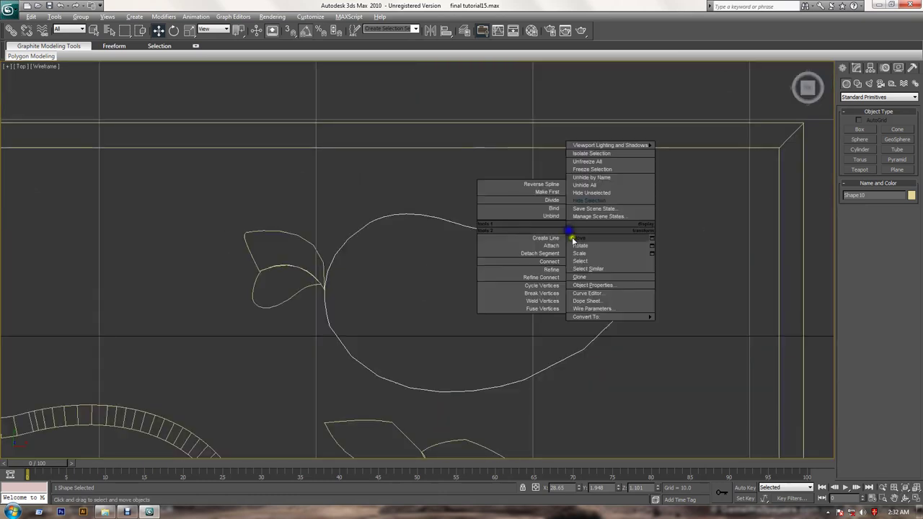
{"action": "left_click", "coordinate": [635, 316]}
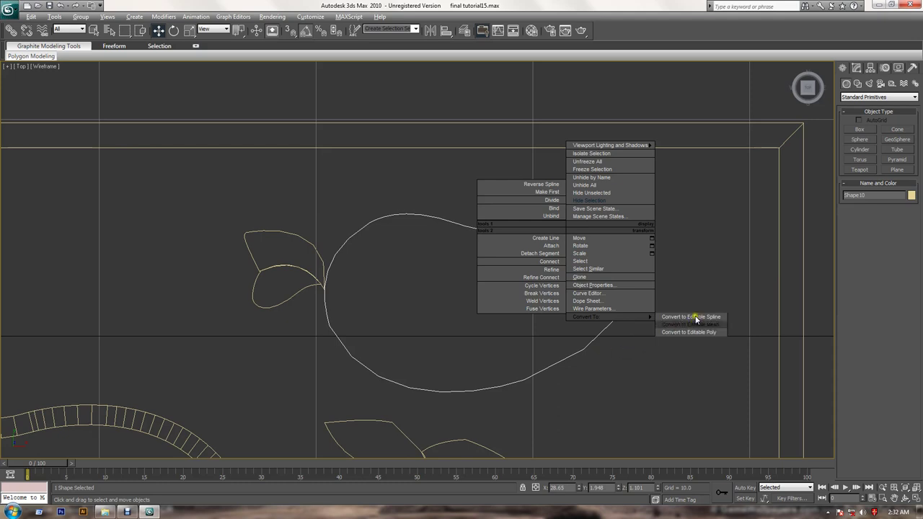
{"action": "left_click", "coordinate": [696, 317]}
Refine four new vertices into the outline: right side, upper curve, bottom and left side
{"action": "left_click", "coordinate": [863, 225]}
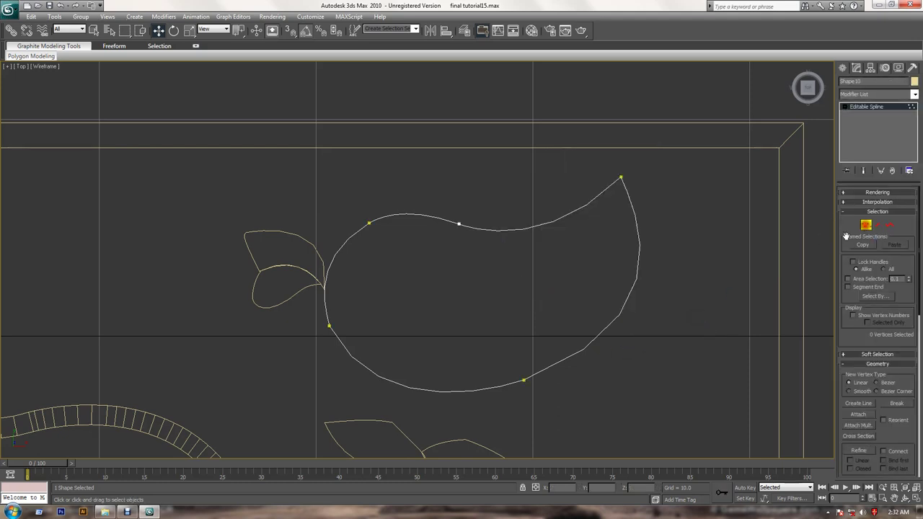
{"action": "scroll", "coordinate": [871, 344], "scroll_direction": "down", "scroll_amount": 3}
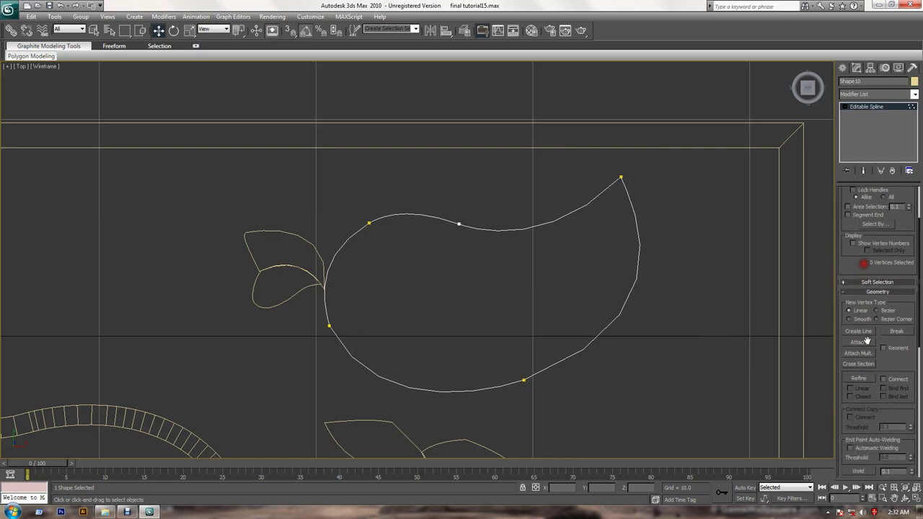
{"action": "left_click", "coordinate": [858, 379]}
{"action": "left_click", "coordinate": [630, 294]}
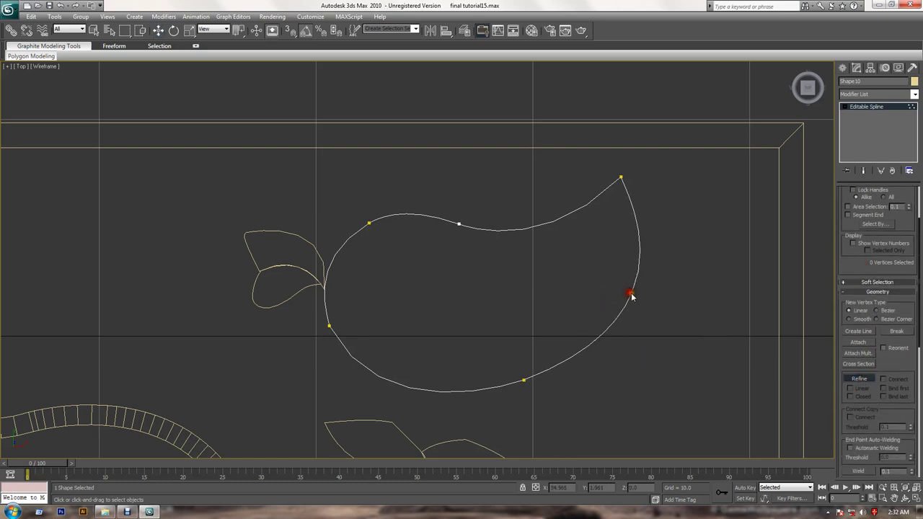
{"action": "left_click", "coordinate": [547, 224]}
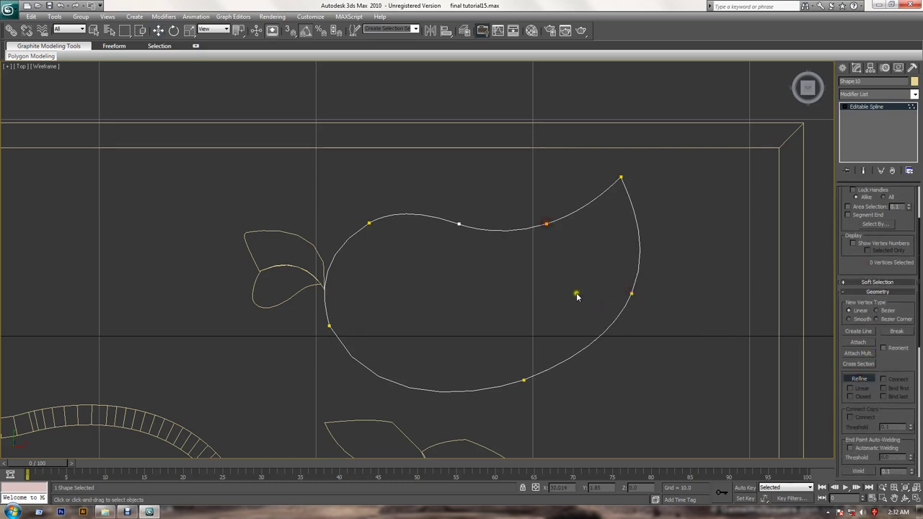
{"action": "left_click", "coordinate": [403, 384]}
{"action": "left_click", "coordinate": [329, 266]}
{"action": "right_click", "coordinate": [426, 275]}
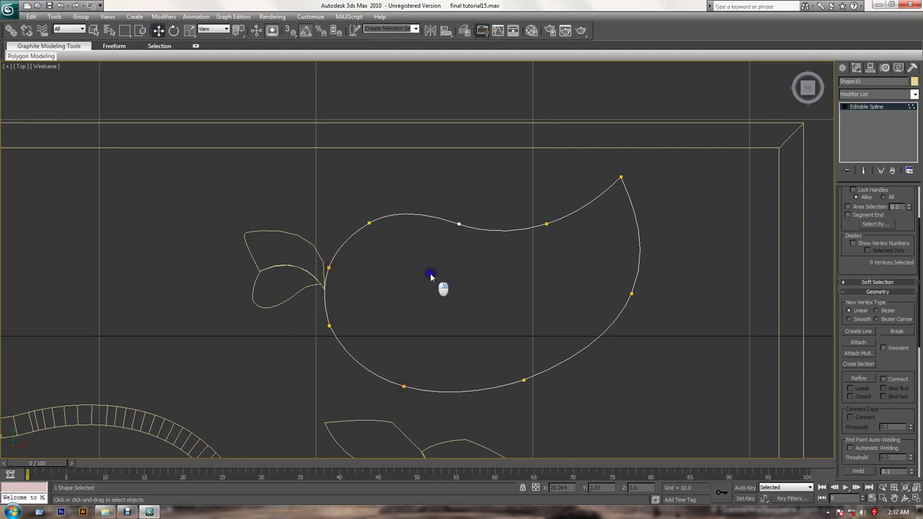
Leave Vertex mode and return to the maximized Perspective view
{"action": "left_click", "coordinate": [864, 108]}
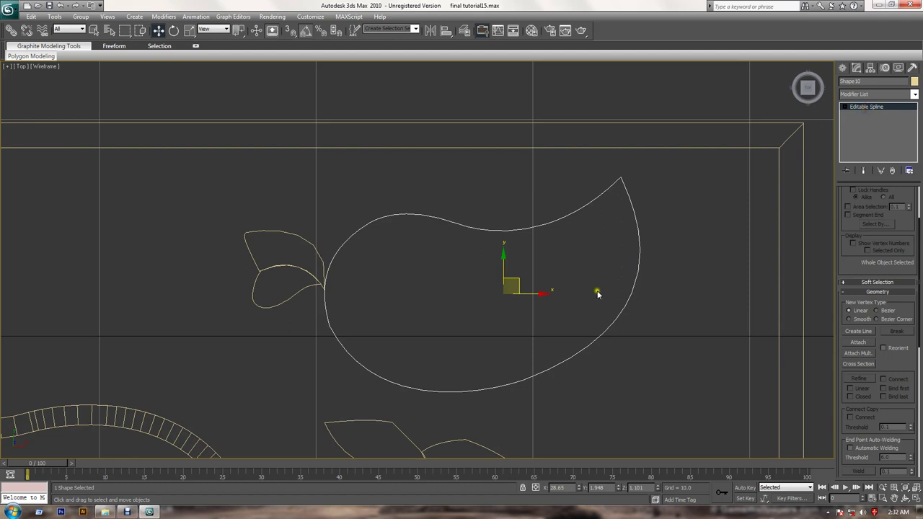
{"action": "key", "text": "alt+w"}
{"action": "left_click", "coordinate": [657, 382]}
{"action": "key", "text": "alt+w"}
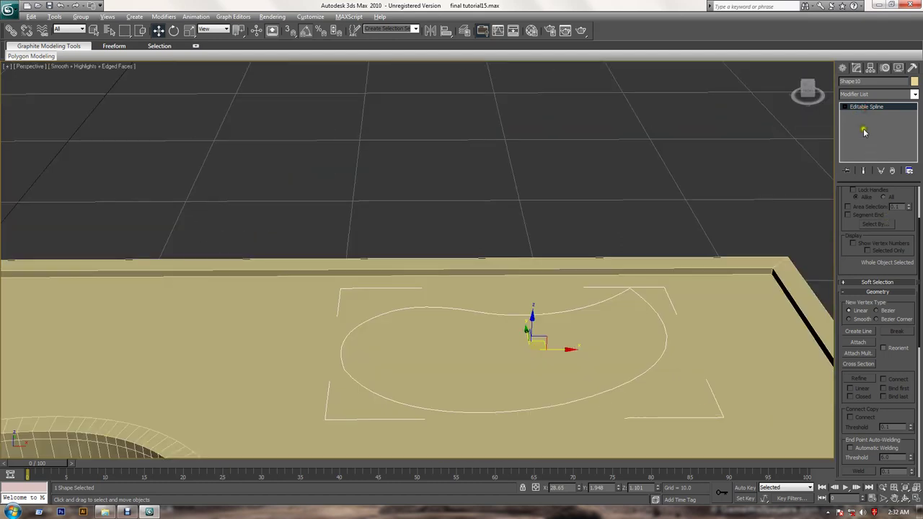
Give Shape10 an Extrude modifier with Amount 0.1 and bring up its context menu
{"action": "left_click", "coordinate": [873, 94]}
{"action": "key", "text": "e"}
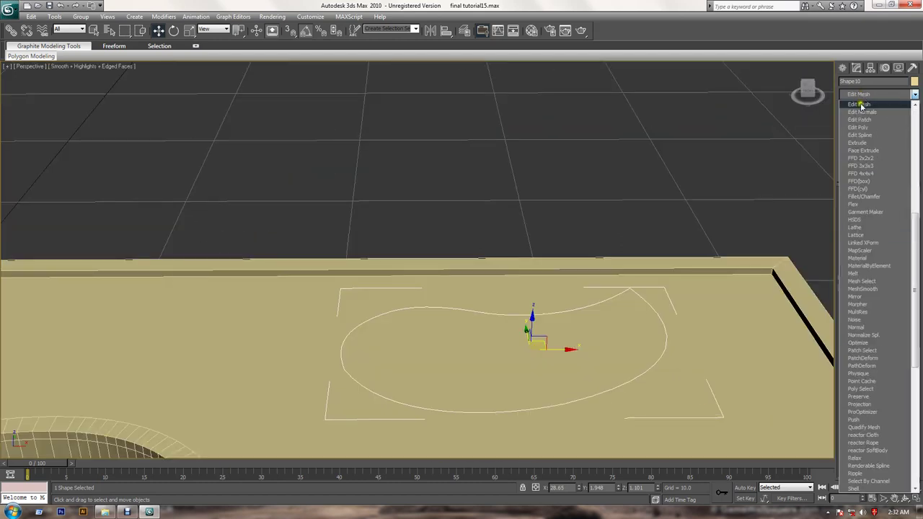
{"action": "left_click", "coordinate": [860, 144]}
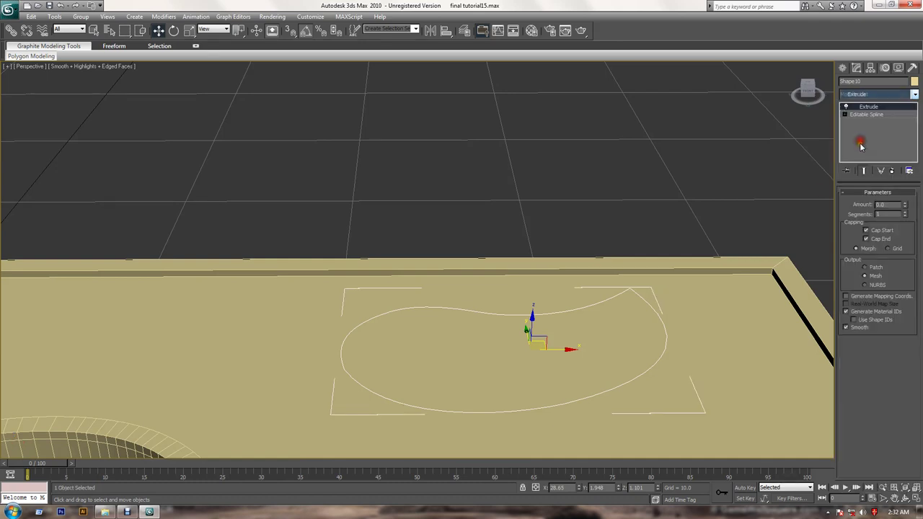
{"action": "left_click", "coordinate": [885, 205]}
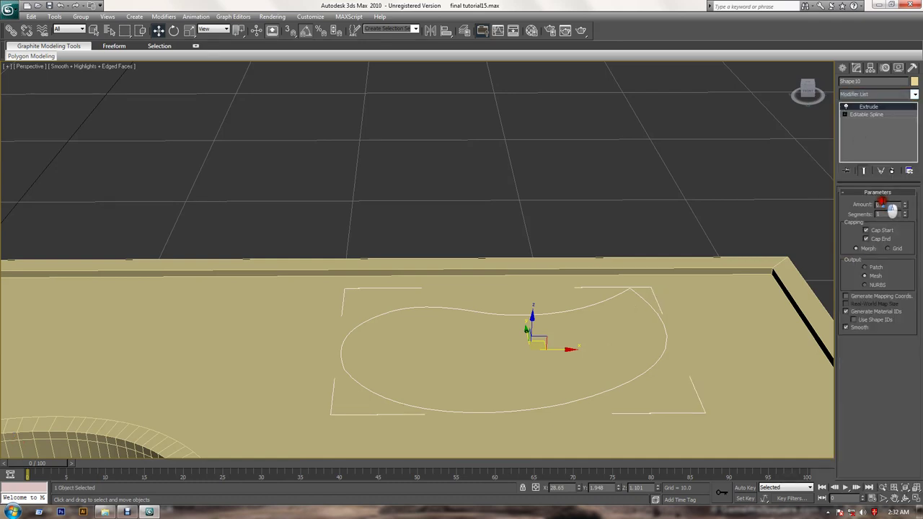
{"action": "type", "text": "0.1"}
{"action": "key", "text": "Return"}
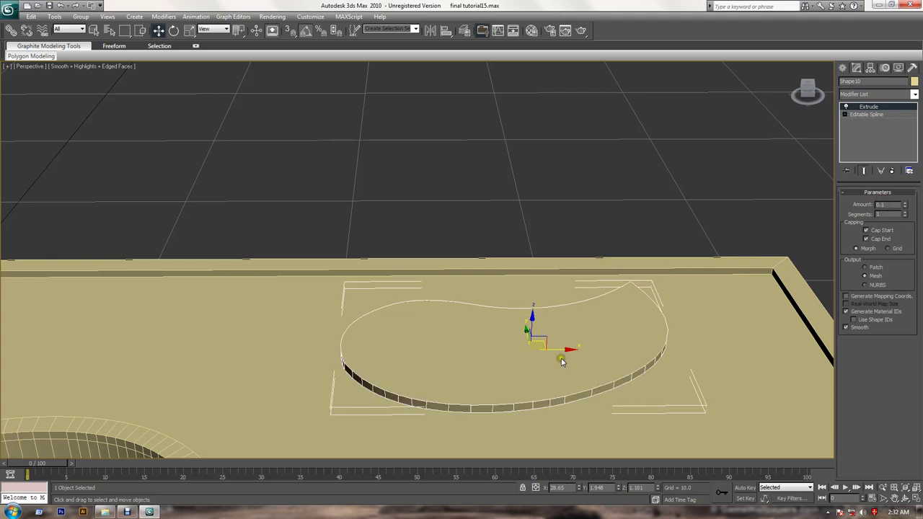
{"action": "right_click", "coordinate": [559, 355]}
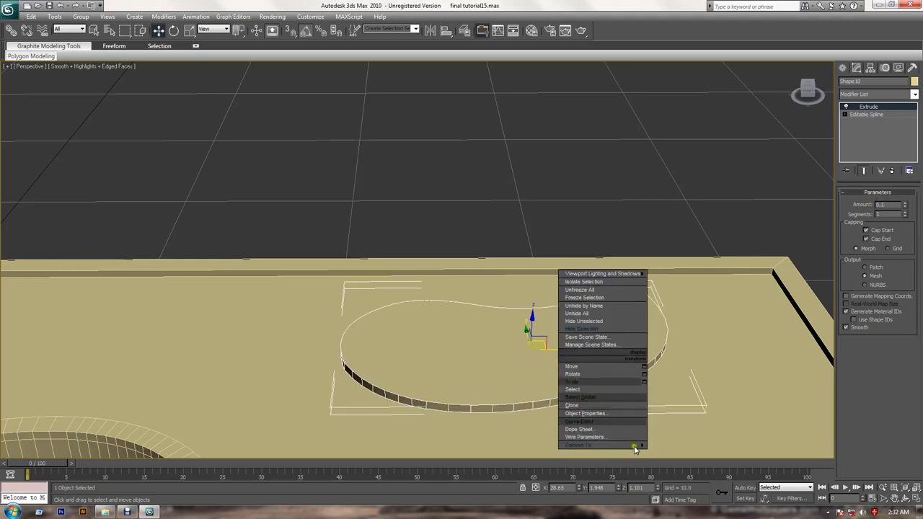
{"action": "mouse_move", "coordinate": [592, 445]}
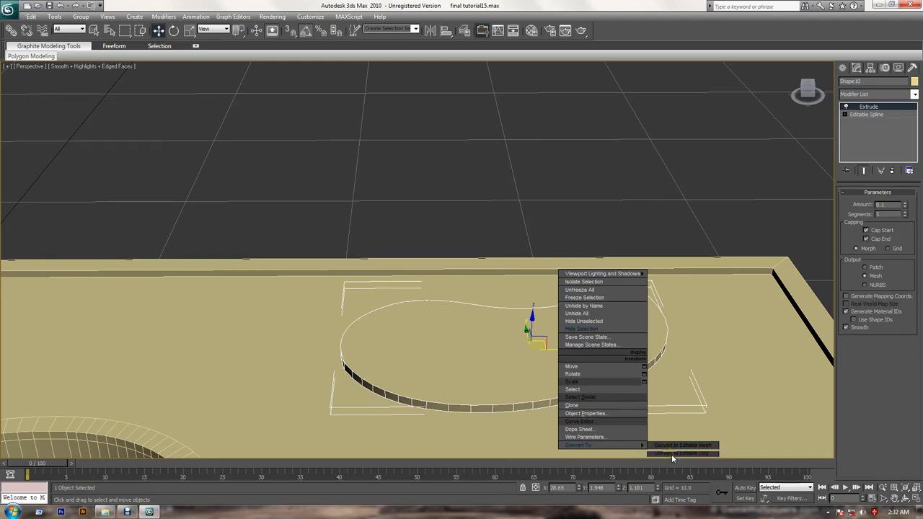
Convert the extruded Shape10 to Editable Poly and select its top polygon
{"action": "left_click", "coordinate": [673, 454]}
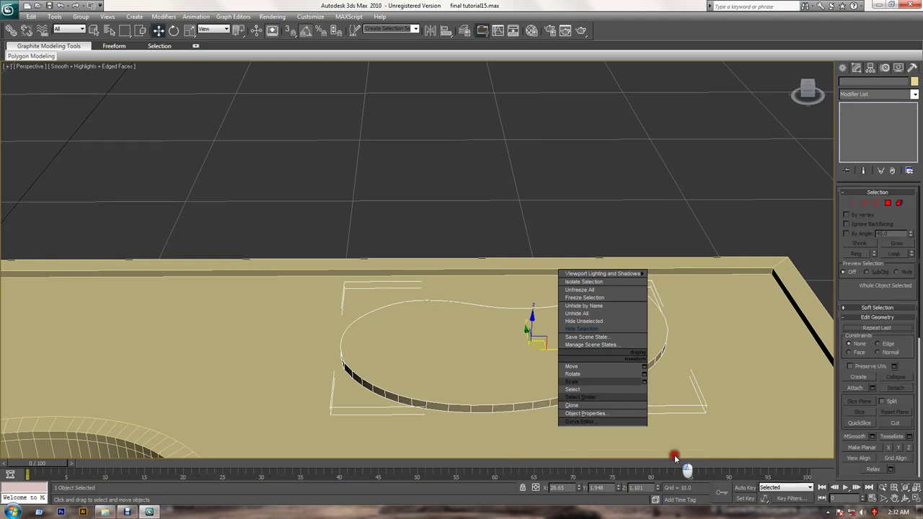
{"action": "left_click", "coordinate": [888, 203]}
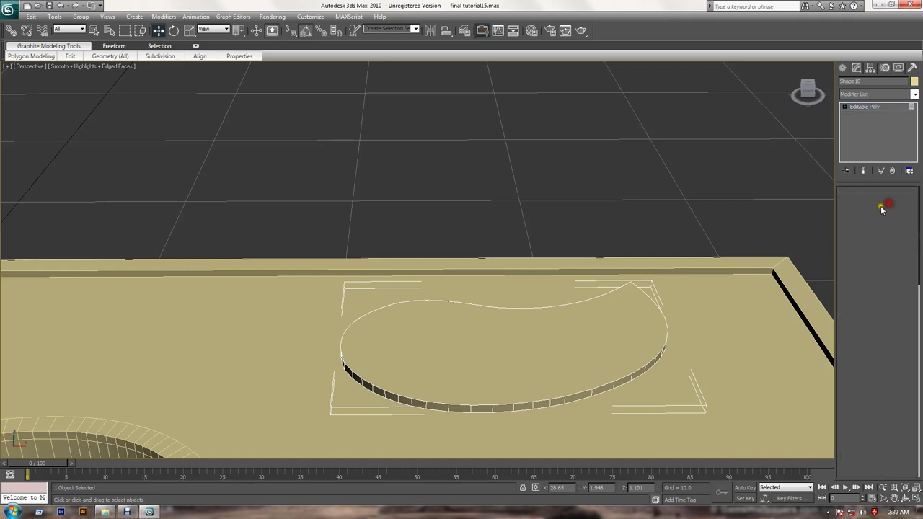
{"action": "left_click", "coordinate": [553, 349]}
{"action": "middle_click_drag", "start_coordinate": [672, 370], "coordinate": [611, 356], "text": "alt"}
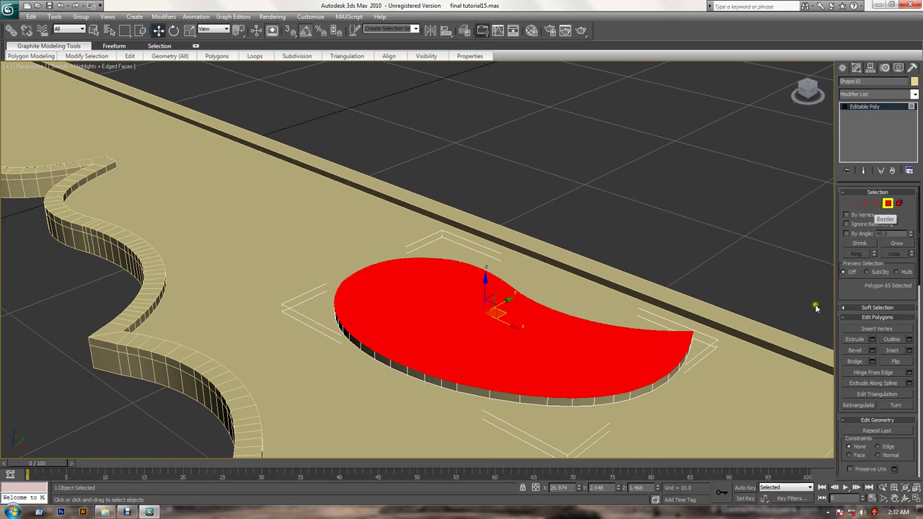
{"action": "left_click_drag", "start_coordinate": [910, 454], "coordinate": [915, 375]}
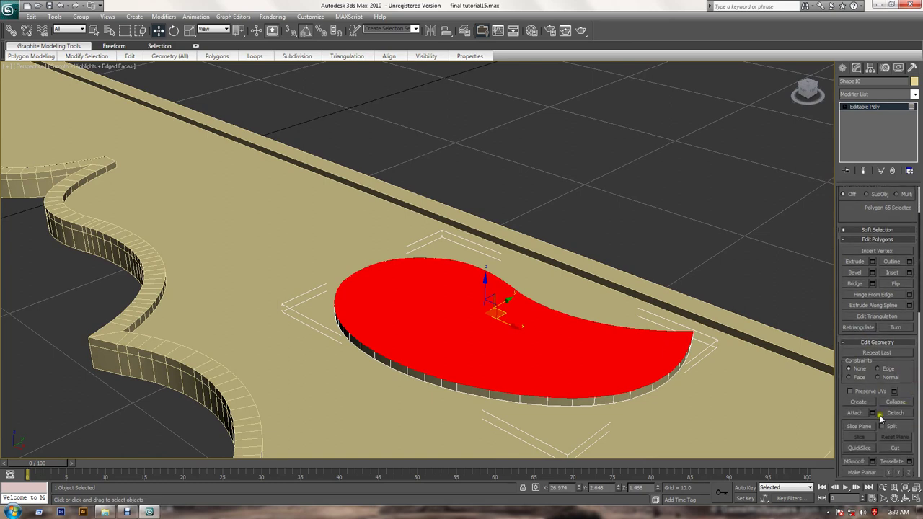
{"action": "scroll", "coordinate": [895, 453], "scroll_direction": "down", "scroll_amount": 5}
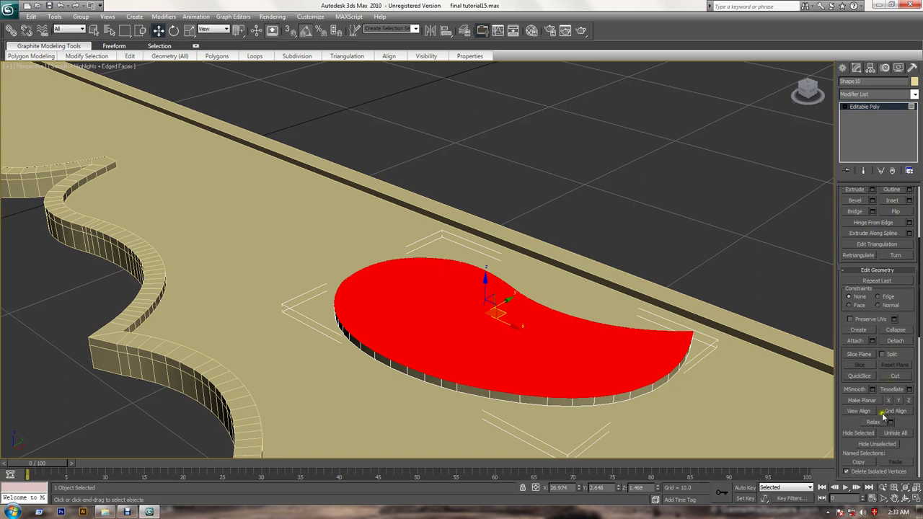
{"action": "scroll", "coordinate": [887, 399], "scroll_direction": "down", "scroll_amount": 5}
{"action": "scroll", "coordinate": [888, 361], "scroll_direction": "up", "scroll_amount": 10}
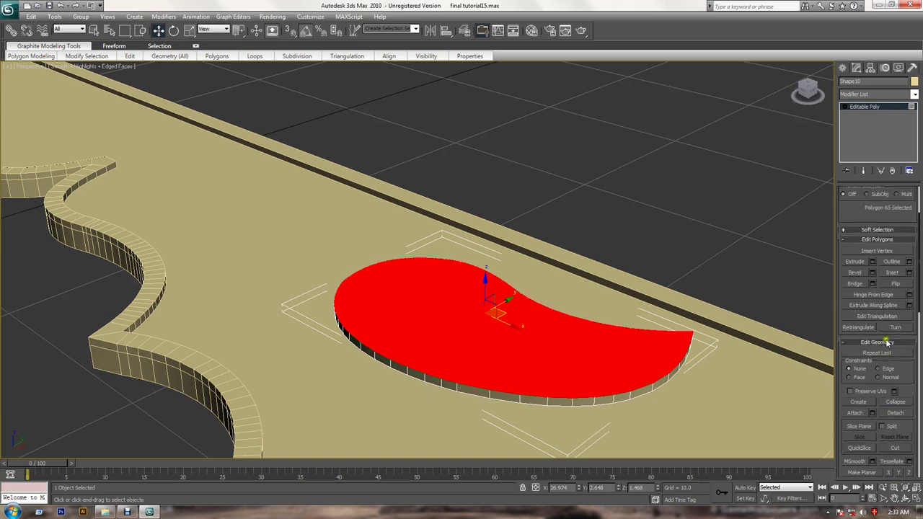
Inset the top polygon by 0.07 and orbit to inspect the resulting rim
{"action": "left_click", "coordinate": [910, 272]}
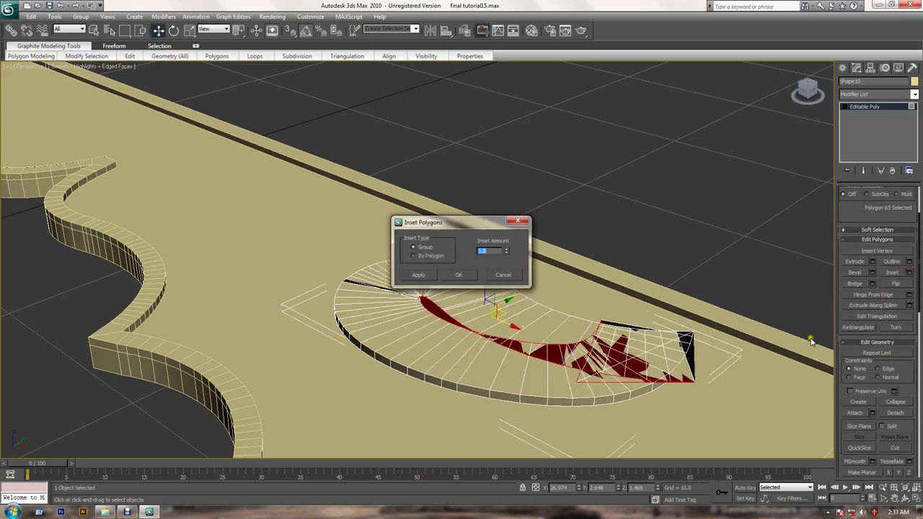
{"action": "left_click_drag", "start_coordinate": [505, 253], "coordinate": [512, 294]}
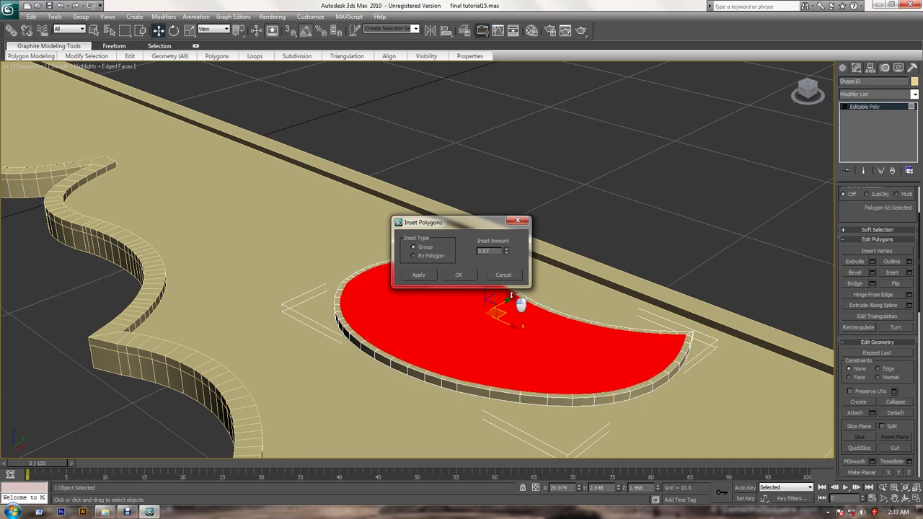
{"action": "left_click", "coordinate": [466, 280]}
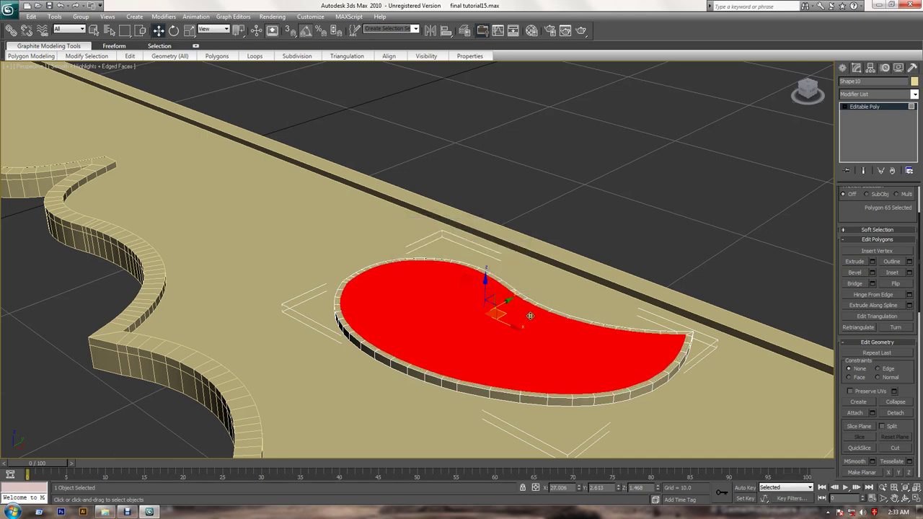
{"action": "mouse_move", "coordinate": [466, 282]}
{"action": "middle_mouse_down", "text": "alt"}
{"action": "mouse_move", "coordinate": [569, 334]}
{"action": "mouse_move", "coordinate": [544, 402]}
{"action": "mouse_move", "coordinate": [538, 373]}
{"action": "mouse_move", "coordinate": [565, 266]}
{"action": "mouse_move", "coordinate": [519, 262]}
{"action": "mouse_move", "coordinate": [518, 295]}
{"action": "middle_mouse_up", "text": "alt"}
{"action": "scroll", "coordinate": [569, 334], "scroll_direction": "up", "scroll_amount": 5}
{"action": "scroll", "coordinate": [551, 318], "scroll_direction": "up", "scroll_amount": 3}
{"action": "scroll", "coordinate": [565, 267], "scroll_direction": "down", "scroll_amount": 5}
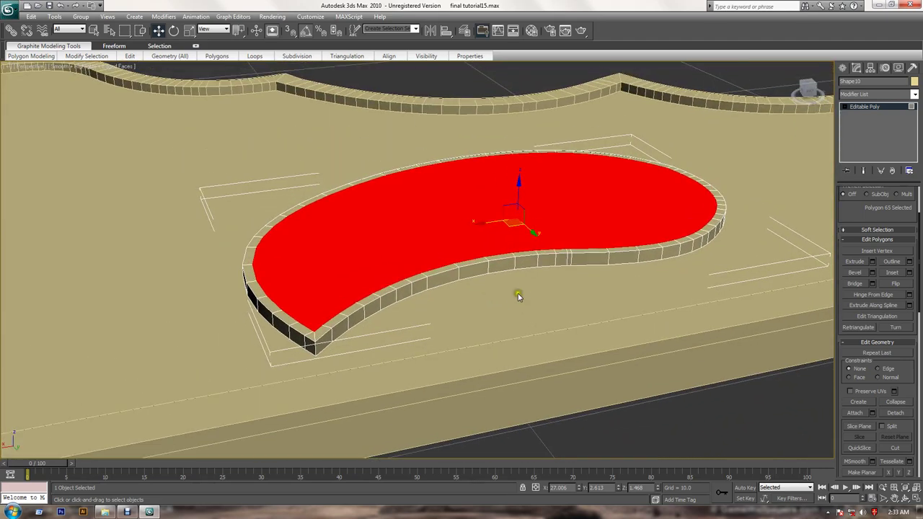
{"action": "left_click_drag", "start_coordinate": [853, 209], "coordinate": [856, 287]}
Select the edge loop around the top and move it slightly down on Z
{"action": "left_click", "coordinate": [865, 203]}
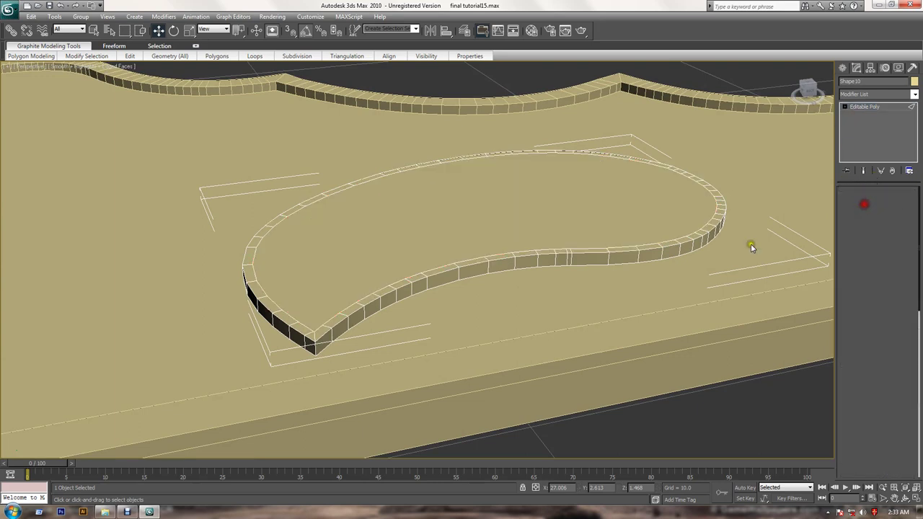
{"action": "left_click", "coordinate": [507, 260]}
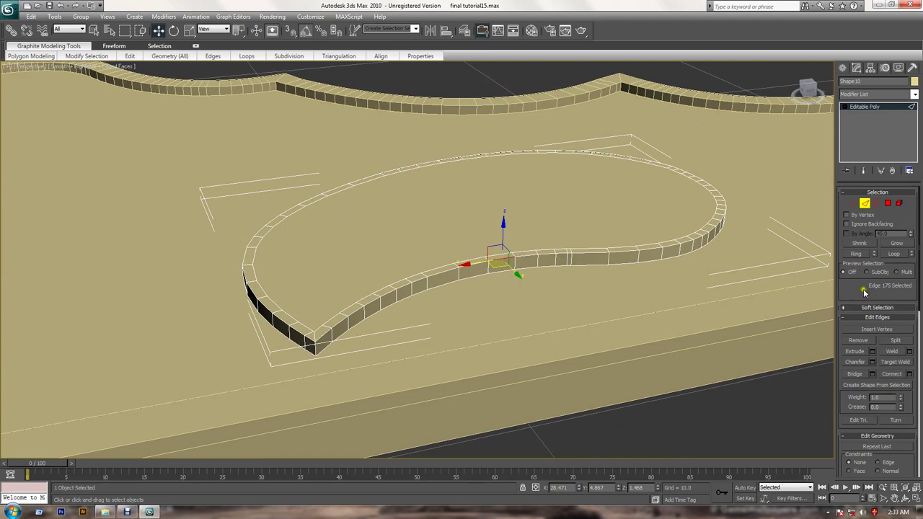
{"action": "left_click", "coordinate": [894, 255]}
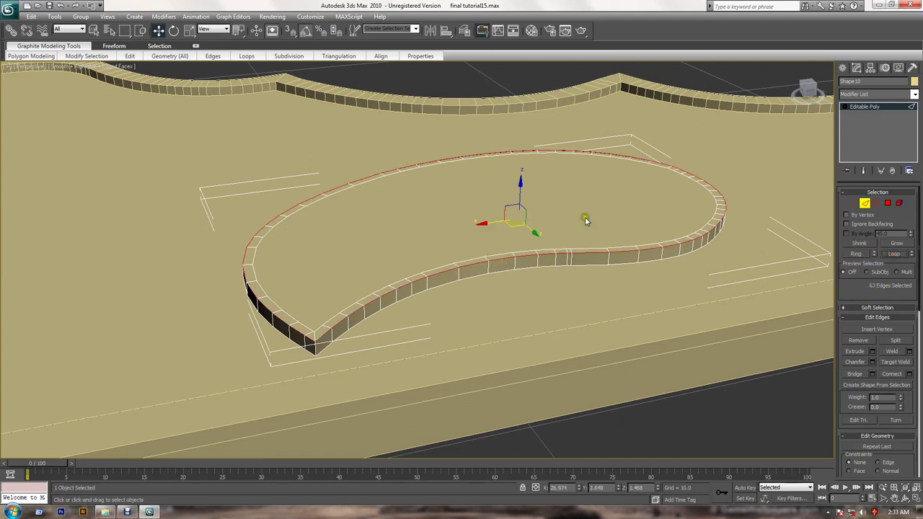
{"action": "left_click_drag", "start_coordinate": [519, 187], "coordinate": [537, 207]}
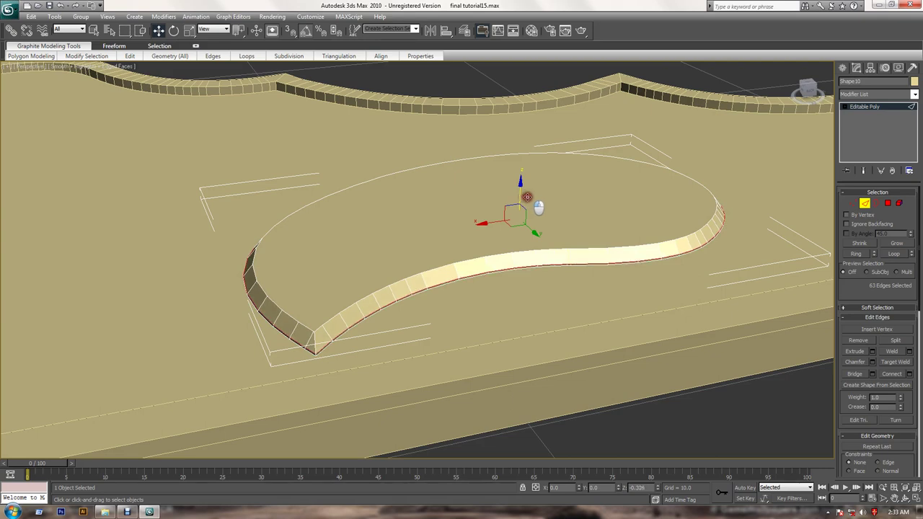
{"action": "mouse_move", "coordinate": [506, 257]}
{"action": "middle_mouse_down", "text": "alt"}
{"action": "mouse_move", "coordinate": [508, 281]}
{"action": "mouse_move", "coordinate": [520, 265]}
{"action": "mouse_move", "coordinate": [501, 273]}
{"action": "middle_mouse_up", "text": "alt"}
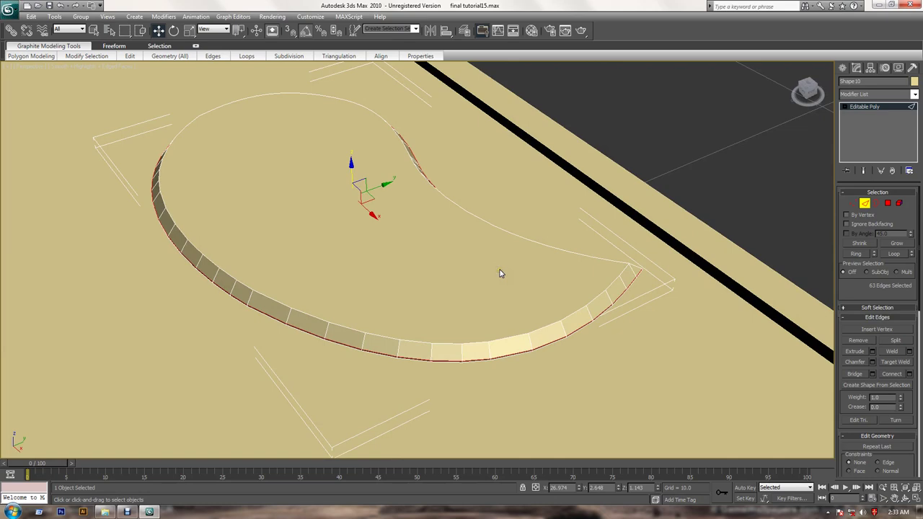
{"action": "middle_click_drag", "start_coordinate": [373, 303], "coordinate": [426, 367], "text": "alt"}
{"action": "middle_click_drag", "start_coordinate": [478, 324], "coordinate": [434, 317], "text": "alt"}
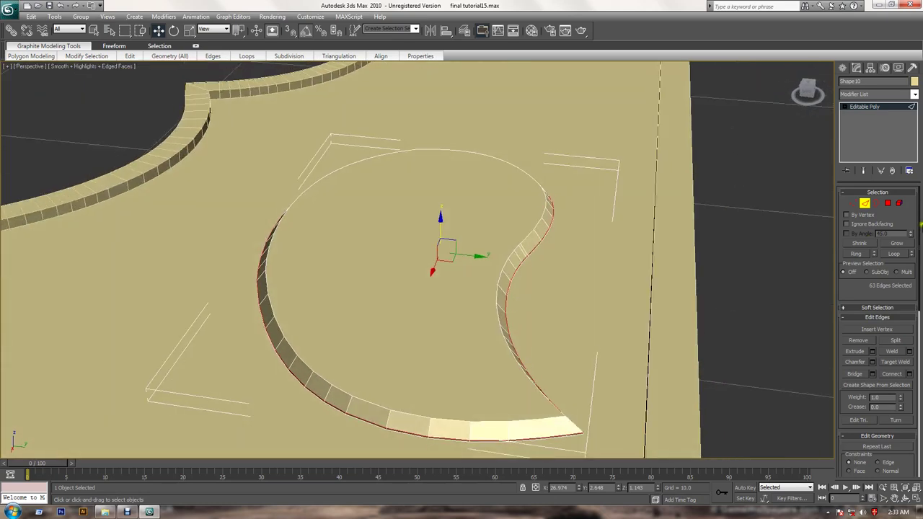
Select a vertex on the curve's left side, then a single side-wall edge
{"action": "left_click", "coordinate": [855, 207]}
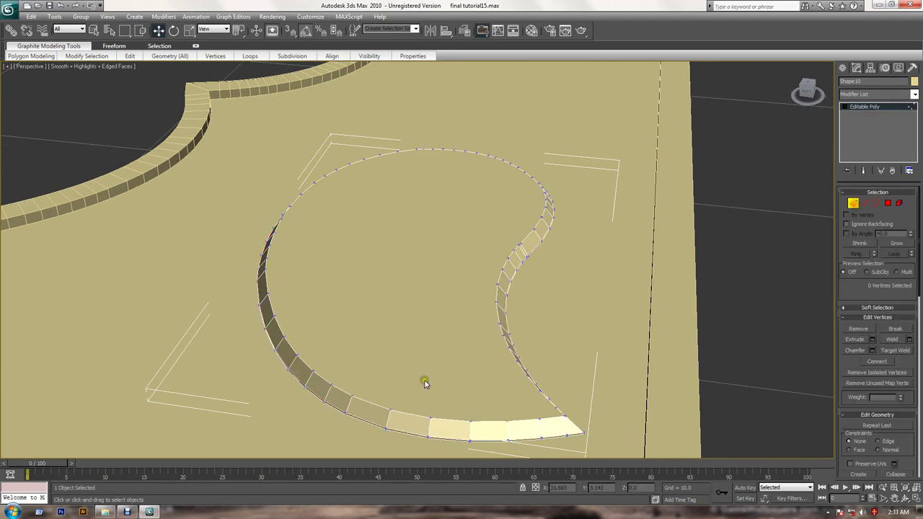
{"action": "left_click", "coordinate": [266, 268]}
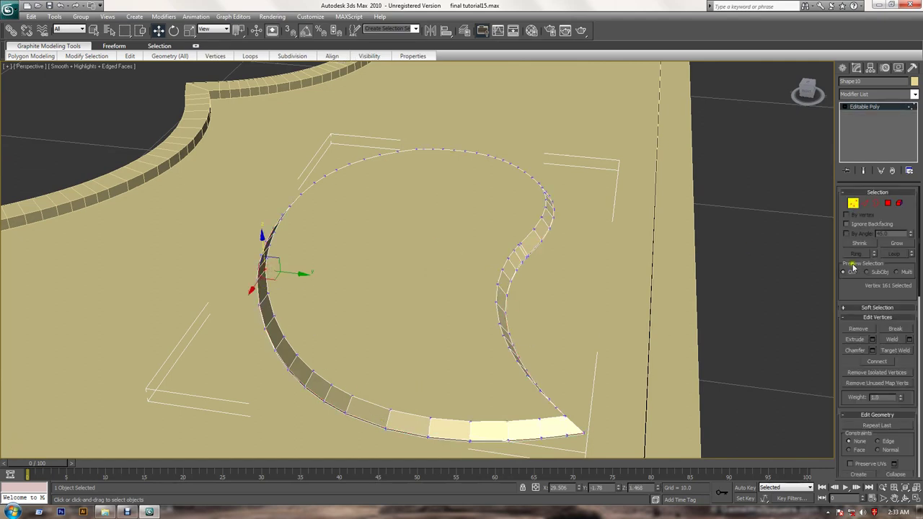
{"action": "left_click", "coordinate": [865, 203]}
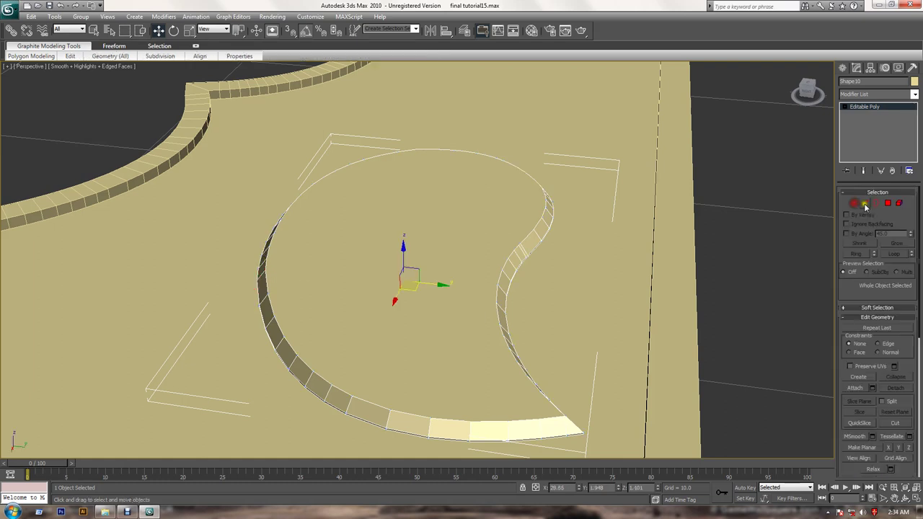
{"action": "left_click", "coordinate": [388, 418]}
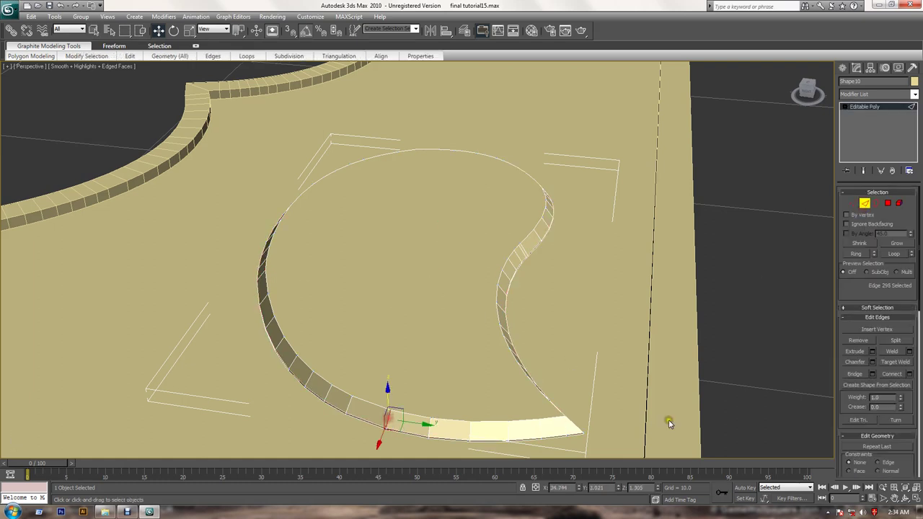
Connect the ring of side edges with 2 segments, pinching the new loops closer together
{"action": "left_click", "coordinate": [856, 254]}
{"action": "left_click", "coordinate": [909, 375]}
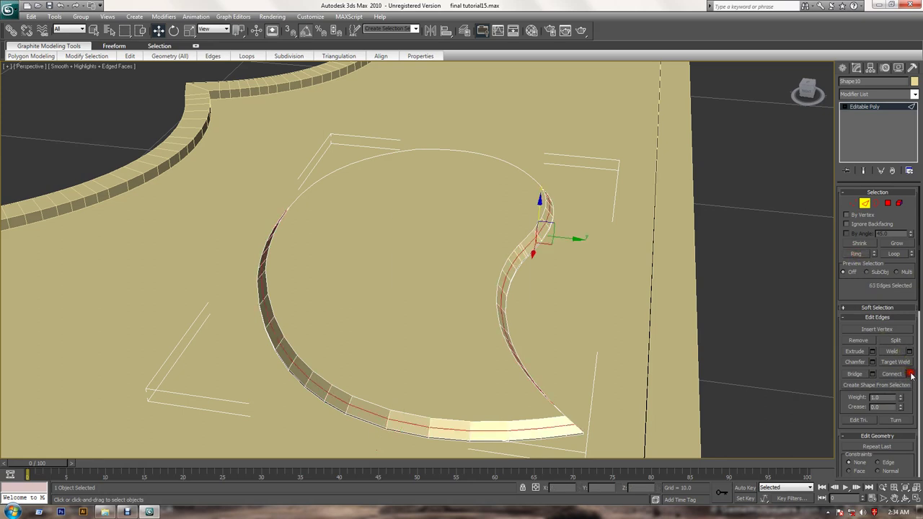
{"action": "left_click", "coordinate": [455, 247]}
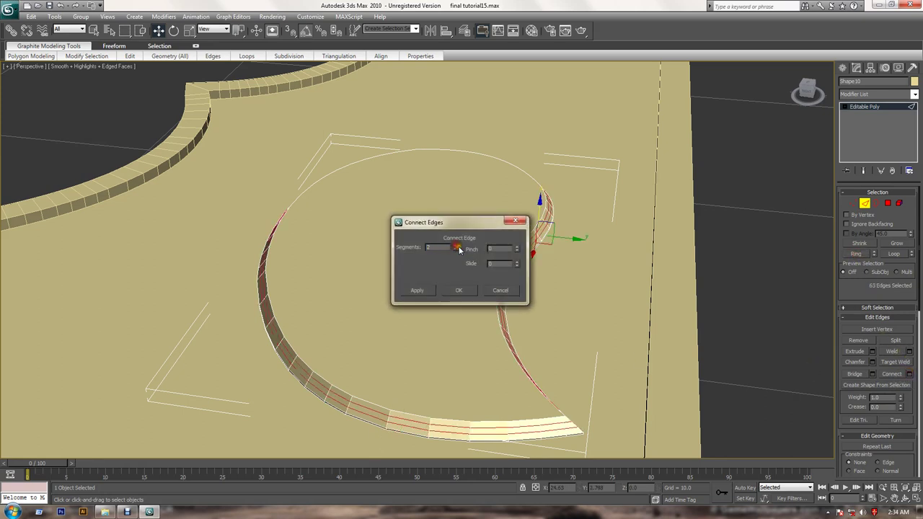
{"action": "left_click_drag", "start_coordinate": [518, 249], "coordinate": [533, 170]}
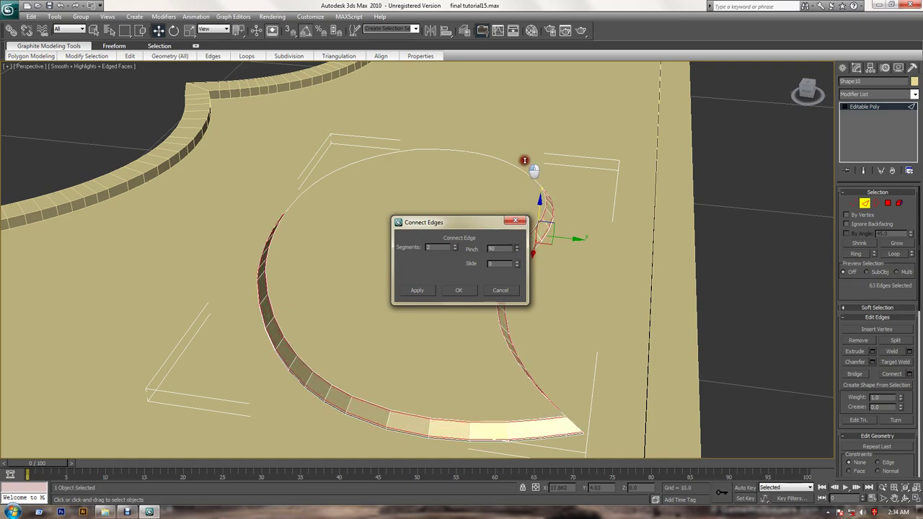
{"action": "left_click", "coordinate": [466, 290]}
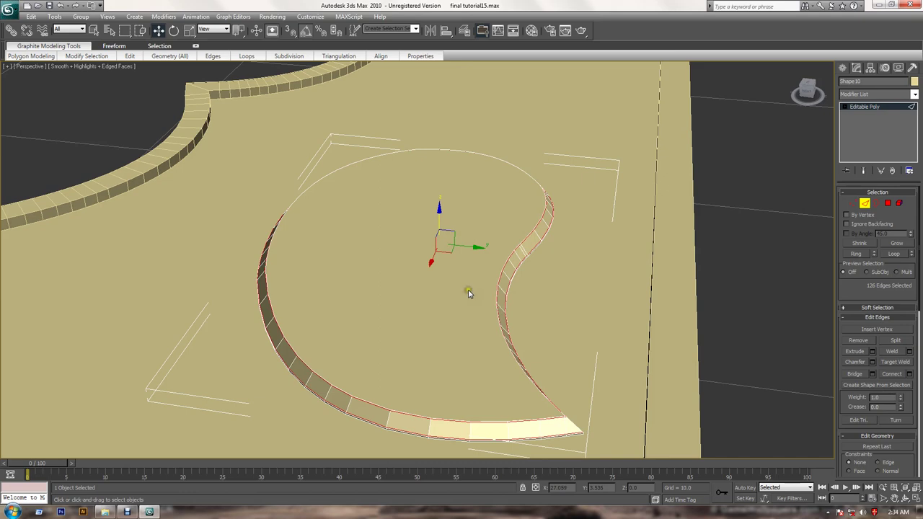
{"action": "mouse_move", "coordinate": [387, 403]}
{"action": "middle_mouse_down", "text": "alt"}
{"action": "mouse_move", "coordinate": [372, 369]}
{"action": "mouse_move", "coordinate": [356, 381]}
{"action": "middle_mouse_up", "text": "alt"}
{"action": "scroll", "coordinate": [373, 369], "scroll_direction": "up", "scroll_amount": 2}
{"action": "scroll", "coordinate": [375, 368], "scroll_direction": "up", "scroll_amount": 2}
{"action": "scroll", "coordinate": [375, 368], "scroll_direction": "up", "scroll_amount": 2}
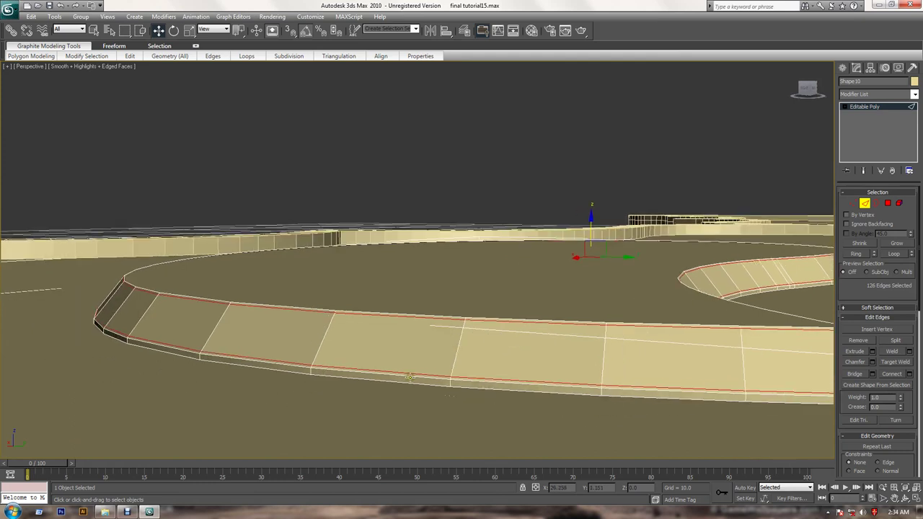
Connect a second ring of side-wall edges to add another edge loop
{"action": "left_click", "coordinate": [311, 373]}
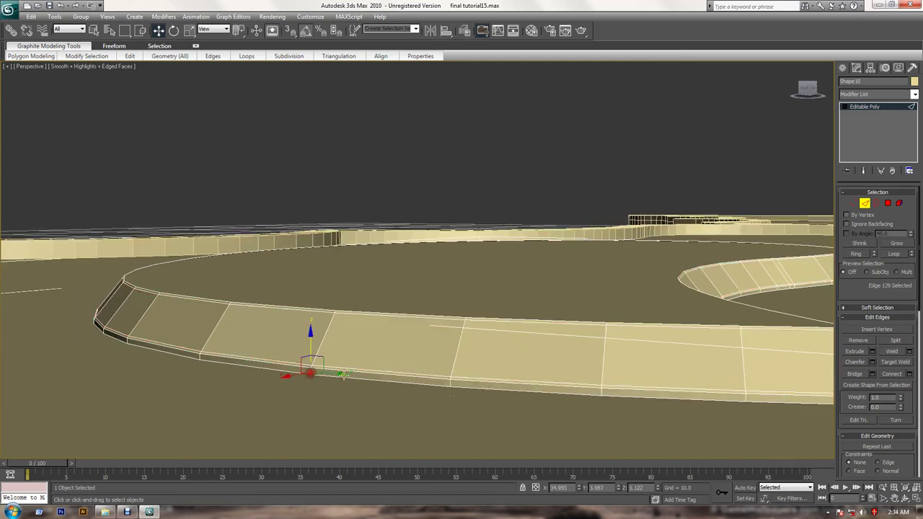
{"action": "left_click", "coordinate": [856, 254]}
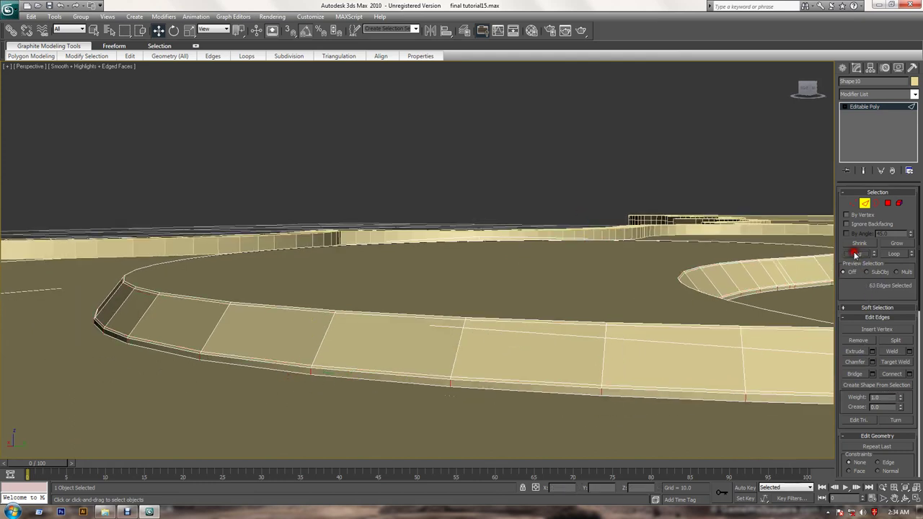
{"action": "left_click", "coordinate": [909, 372]}
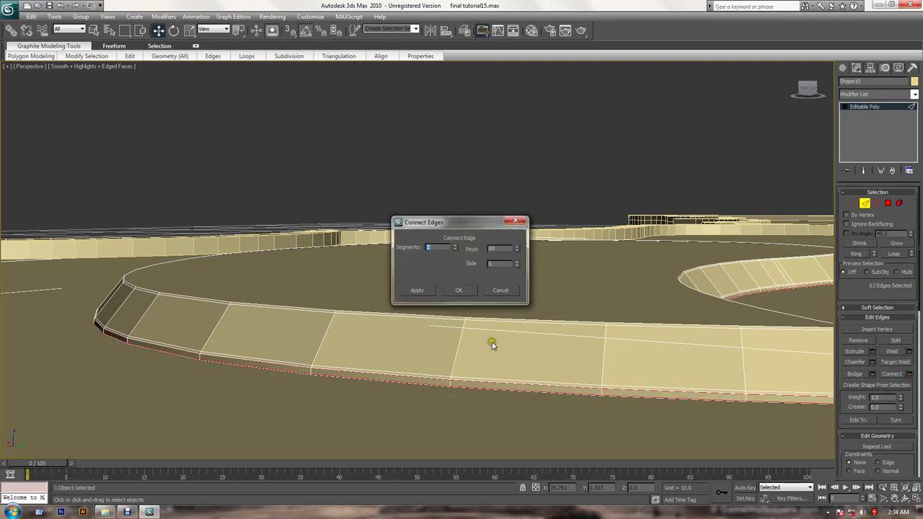
{"action": "left_click", "coordinate": [462, 291]}
{"action": "scroll", "coordinate": [598, 351], "scroll_direction": "down", "scroll_amount": 3}
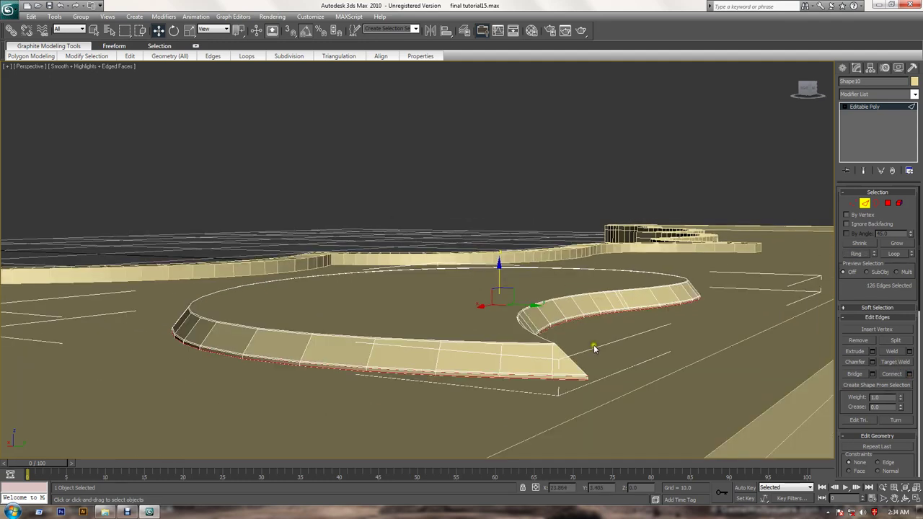
{"action": "scroll", "coordinate": [484, 340], "scroll_direction": "up", "scroll_amount": 3}
{"action": "scroll", "coordinate": [483, 339], "scroll_direction": "up", "scroll_amount": 2}
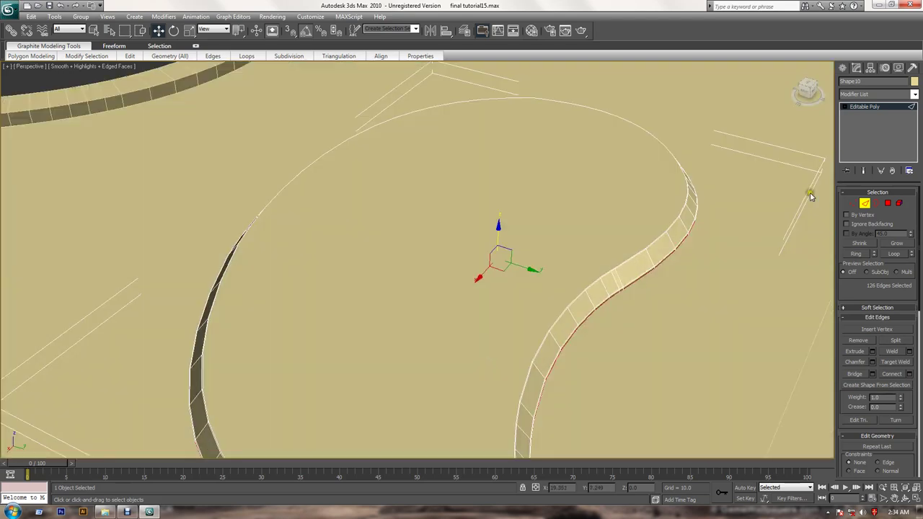
Inset the slab's top polygon by 0.01 at Polygon level
{"action": "left_click", "coordinate": [888, 204]}
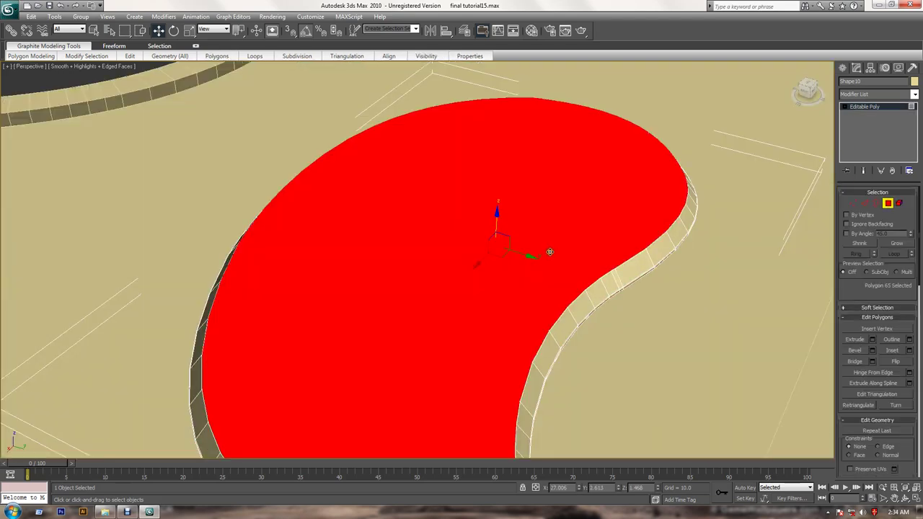
{"action": "left_click", "coordinate": [908, 351]}
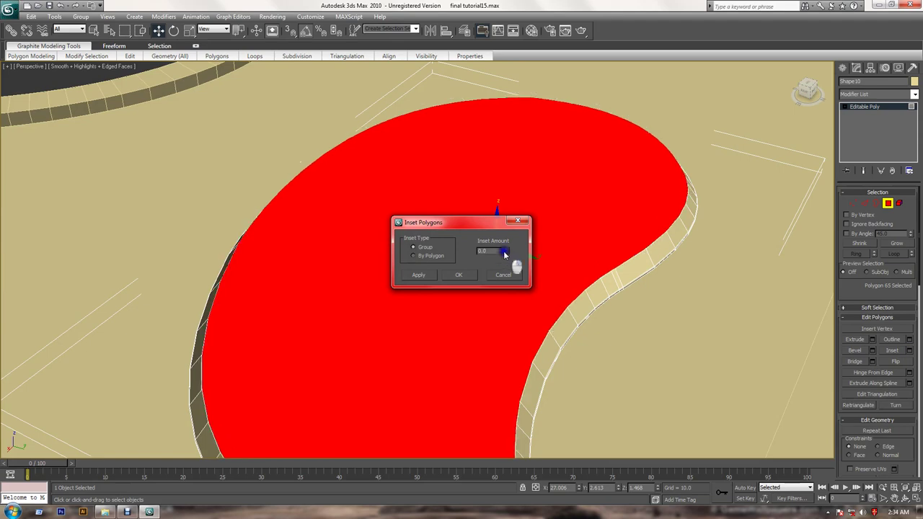
{"action": "left_click", "coordinate": [506, 252]}
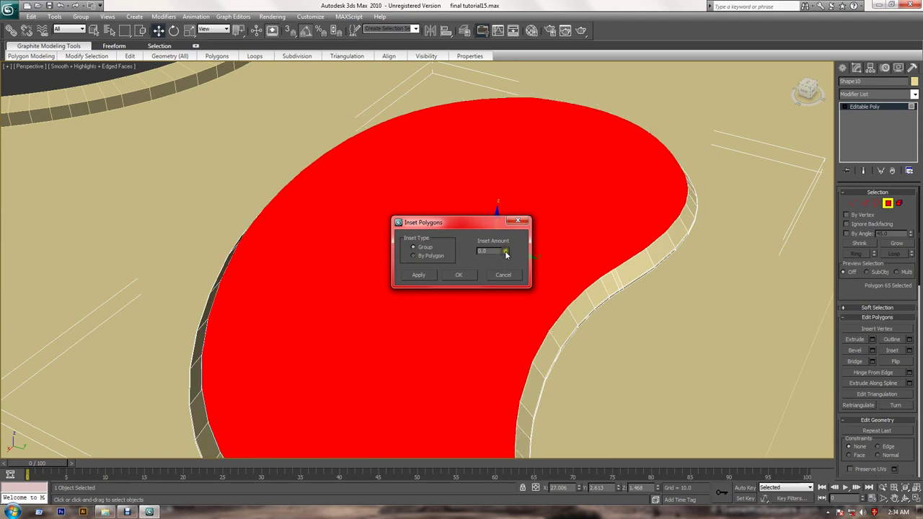
{"action": "left_click", "coordinate": [467, 278]}
Switch the viewport to wireframe and reselect the curved slab
{"action": "left_click", "coordinate": [888, 204]}
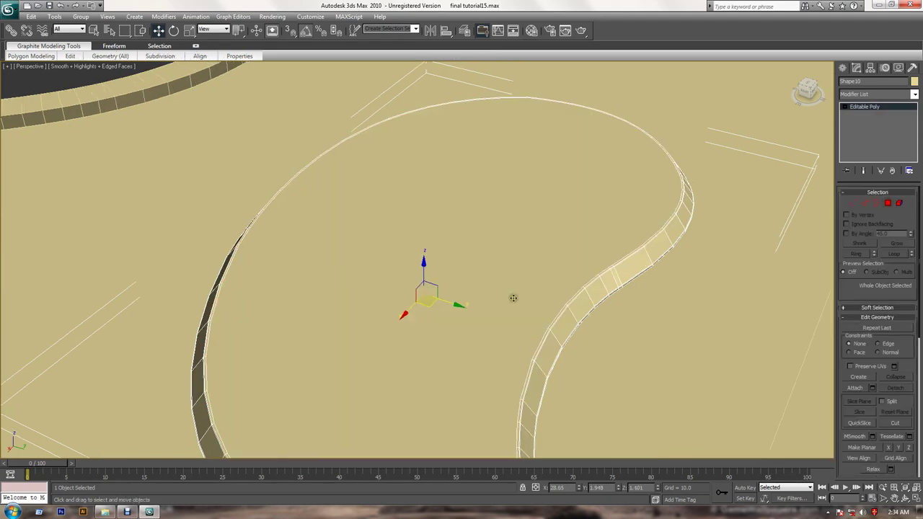
{"action": "mouse_move", "coordinate": [514, 298]}
{"action": "middle_mouse_down", "text": "alt"}
{"action": "mouse_move", "coordinate": [577, 287]}
{"action": "mouse_move", "coordinate": [518, 285]}
{"action": "middle_mouse_up", "text": "alt"}
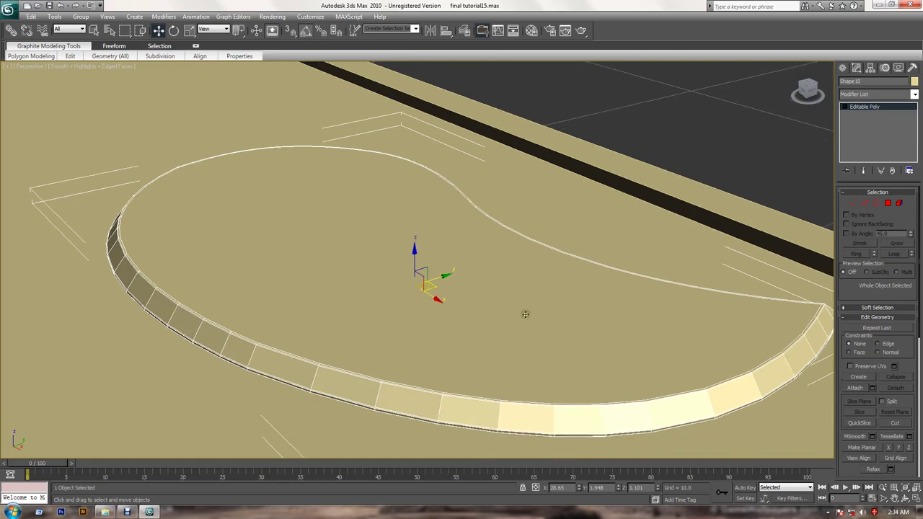
{"action": "middle_click_drag", "start_coordinate": [534, 324], "coordinate": [524, 283], "text": "alt"}
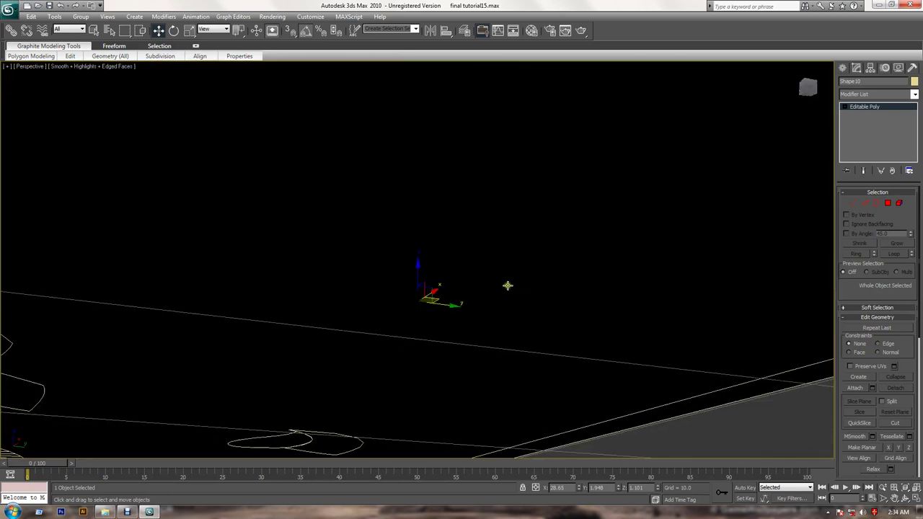
{"action": "left_click", "coordinate": [509, 286]}
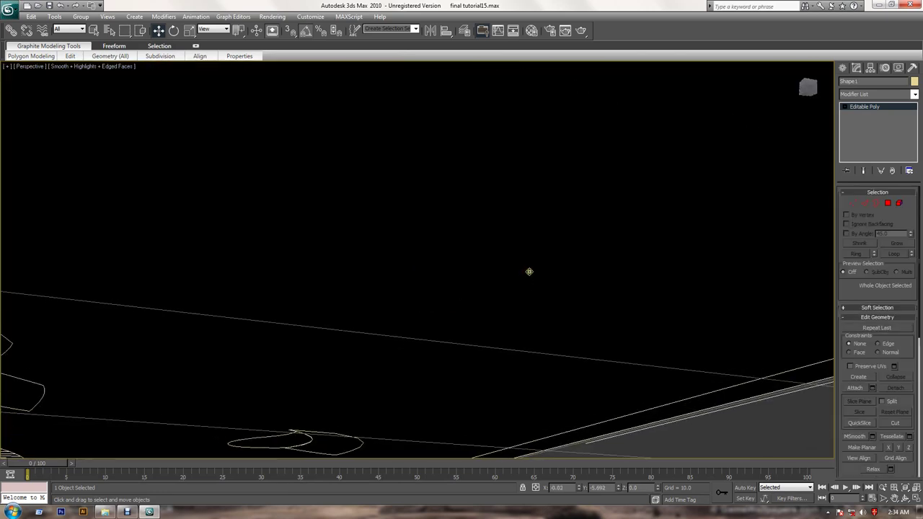
{"action": "key", "text": "F3"}
{"action": "left_click", "coordinate": [529, 272]}
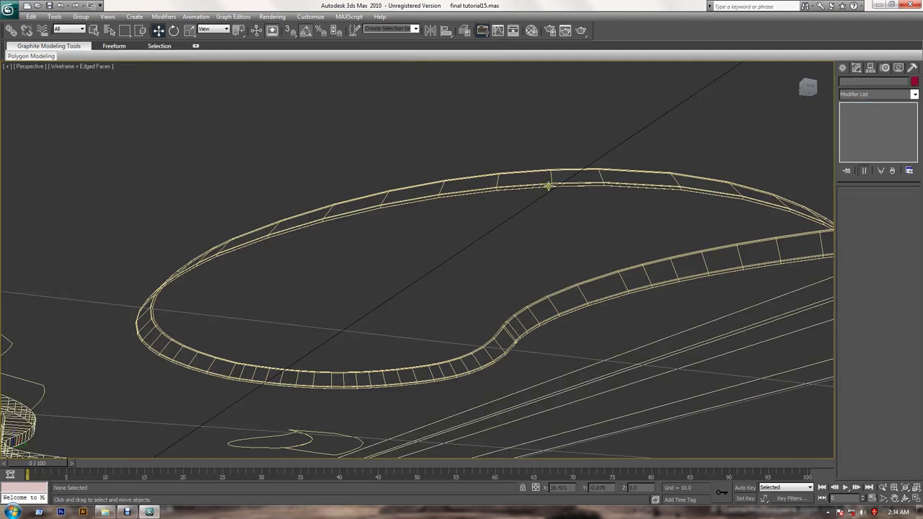
{"action": "left_click", "coordinate": [548, 186]}
Apply a second inset to the slab's top face and review it in the viewports
{"action": "left_click", "coordinate": [888, 202]}
{"action": "left_click", "coordinate": [616, 242]}
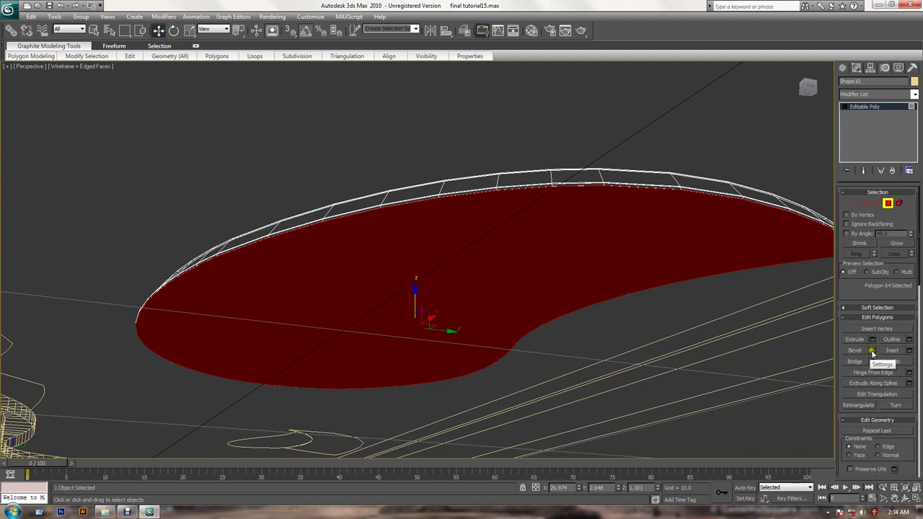
{"action": "left_click", "coordinate": [909, 350]}
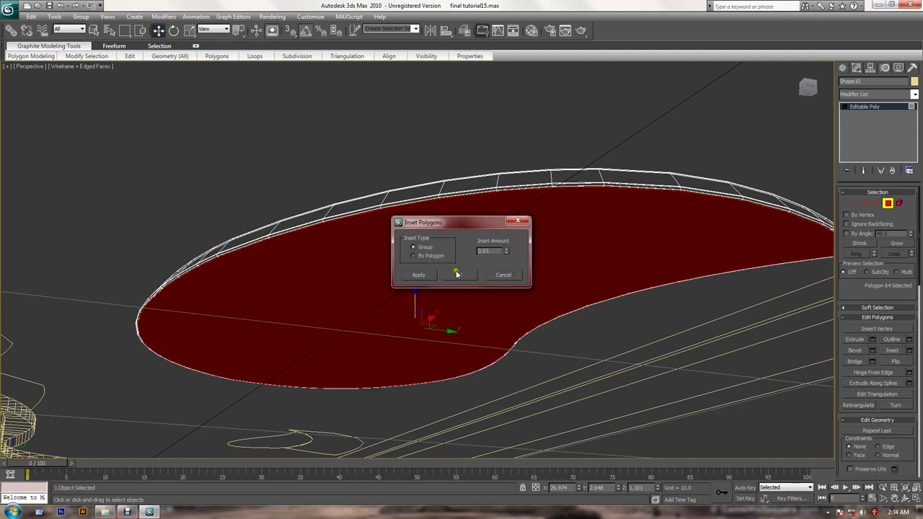
{"action": "left_click", "coordinate": [457, 274]}
{"action": "key", "text": "alt+w"}
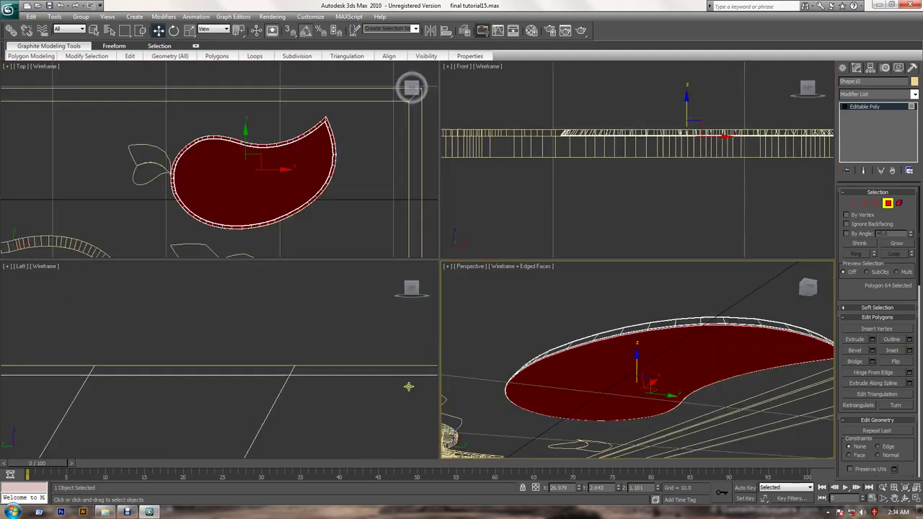
{"action": "key", "text": "alt+w"}
{"action": "scroll", "coordinate": [562, 365], "scroll_direction": "up", "scroll_amount": 5}
{"action": "middle_click_drag", "start_coordinate": [562, 365], "coordinate": [537, 303], "text": "alt"}
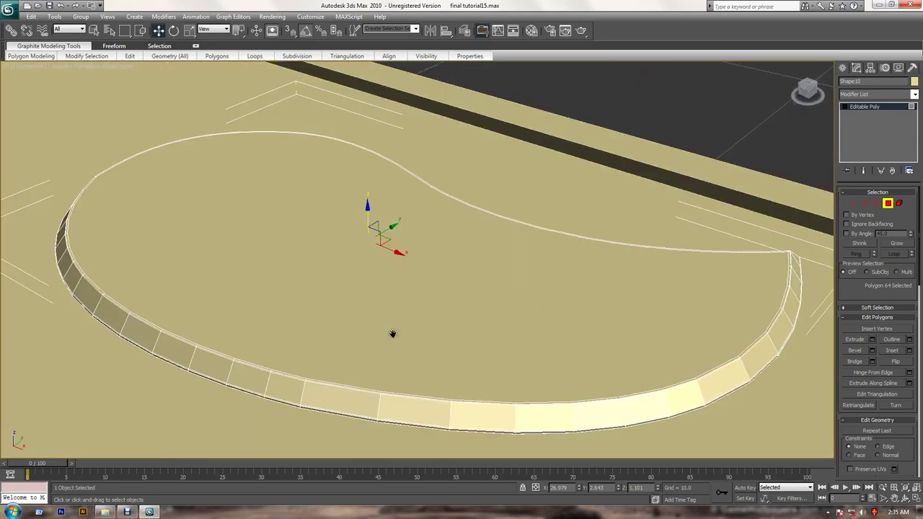
{"action": "scroll", "coordinate": [391, 332], "scroll_direction": "down", "scroll_amount": 2}
Add TurboSmooth with Isoline Display and Explicit Normals on and raised Iterations
{"action": "left_click", "coordinate": [867, 95]}
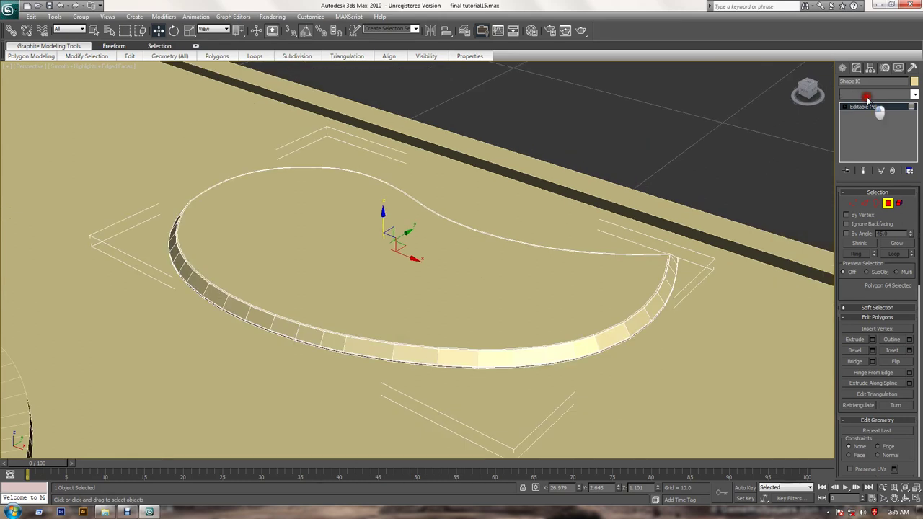
{"action": "scroll", "coordinate": [867, 101], "scroll_direction": "down", "scroll_amount": 5}
{"action": "scroll", "coordinate": [870, 109], "scroll_direction": "down", "scroll_amount": 5}
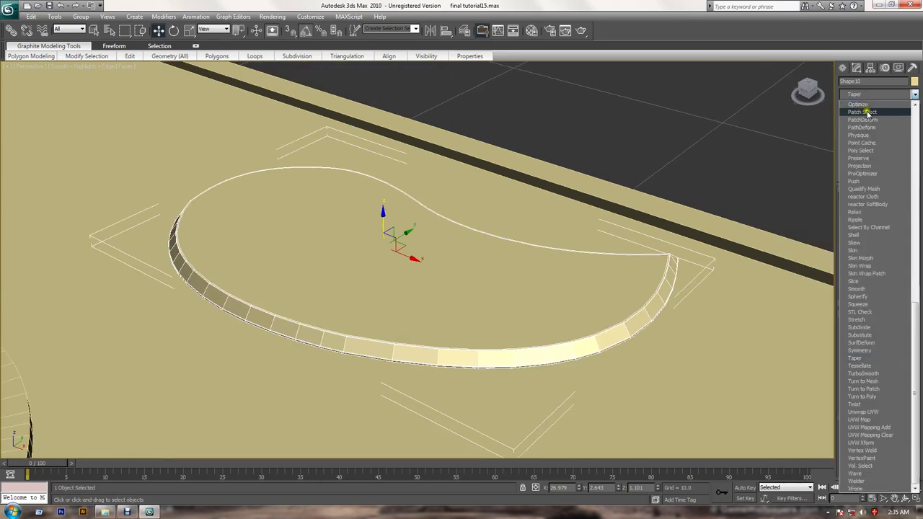
{"action": "left_click", "coordinate": [867, 374]}
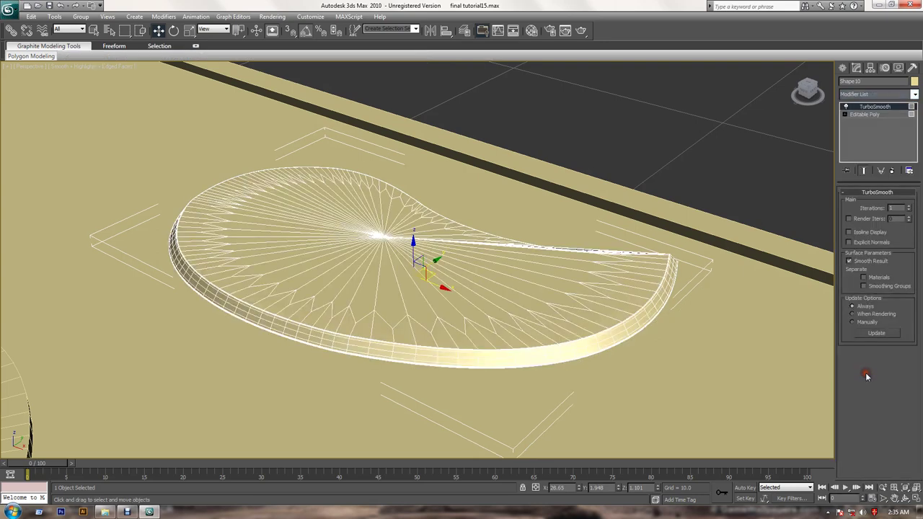
{"action": "left_click", "coordinate": [857, 233]}
{"action": "left_click", "coordinate": [854, 244]}
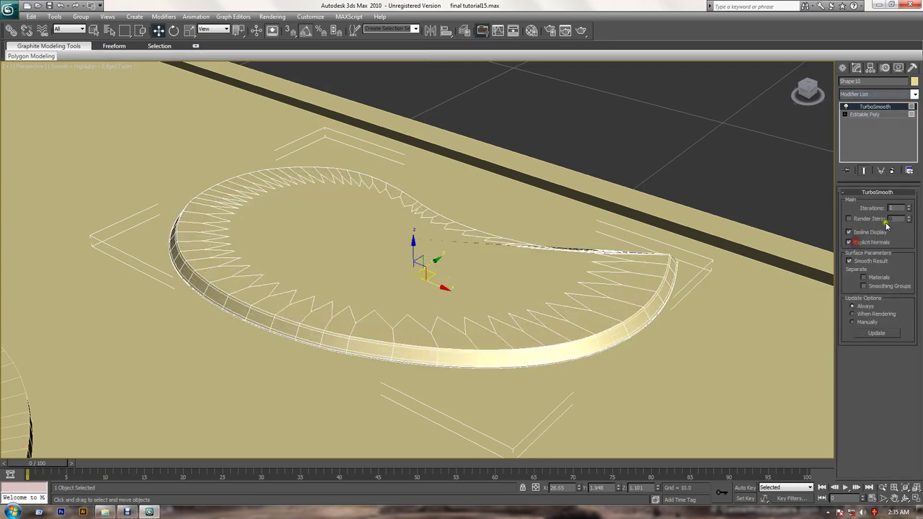
{"action": "left_click", "coordinate": [909, 205]}
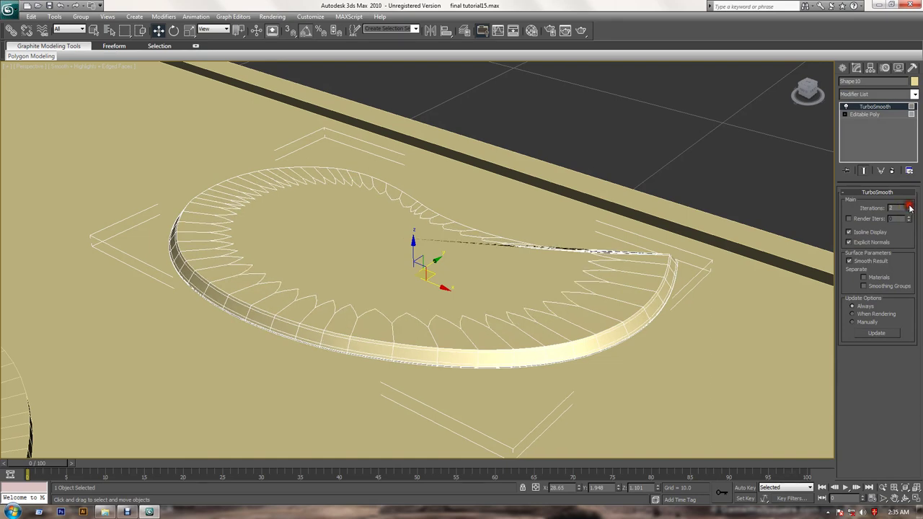
{"action": "left_click", "coordinate": [910, 205]}
Test-render the perspective view to check the smoothed slab
{"action": "mouse_move", "coordinate": [678, 280]}
{"action": "middle_mouse_down", "text": "alt"}
{"action": "mouse_move", "coordinate": [635, 294]}
{"action": "mouse_move", "coordinate": [567, 294]}
{"action": "mouse_move", "coordinate": [513, 337]}
{"action": "mouse_move", "coordinate": [519, 288]}
{"action": "middle_mouse_up", "text": "alt"}
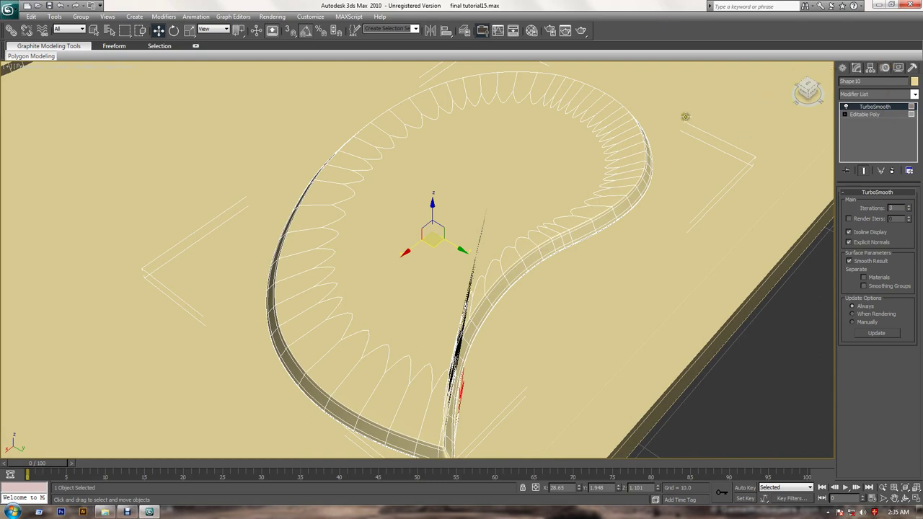
{"action": "left_click", "coordinate": [566, 31]}
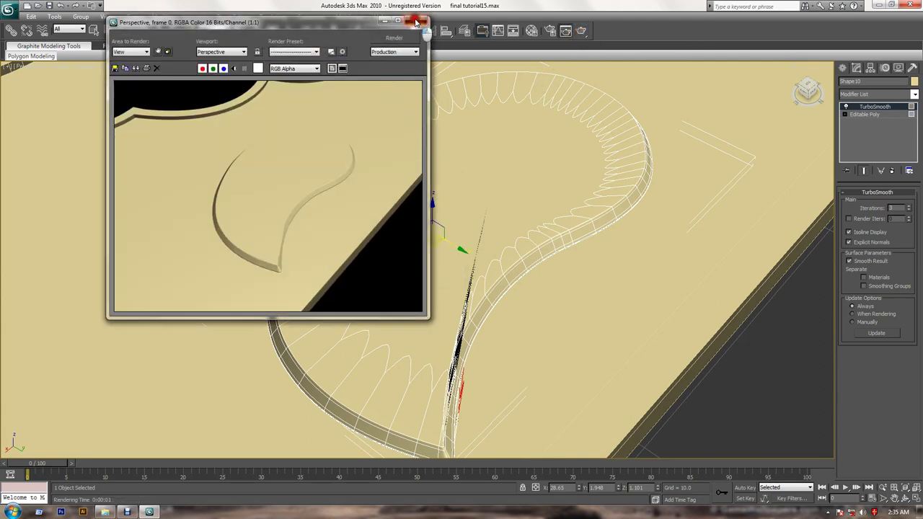
{"action": "left_click", "coordinate": [415, 20]}
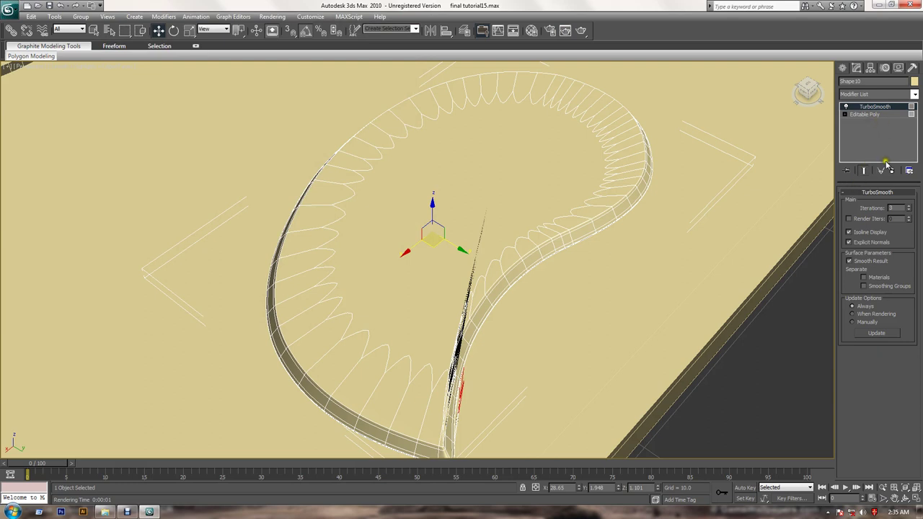
Turn off TurboSmooth, return to Editable Poly, and hide the underlying panel
{"action": "left_click", "coordinate": [847, 106]}
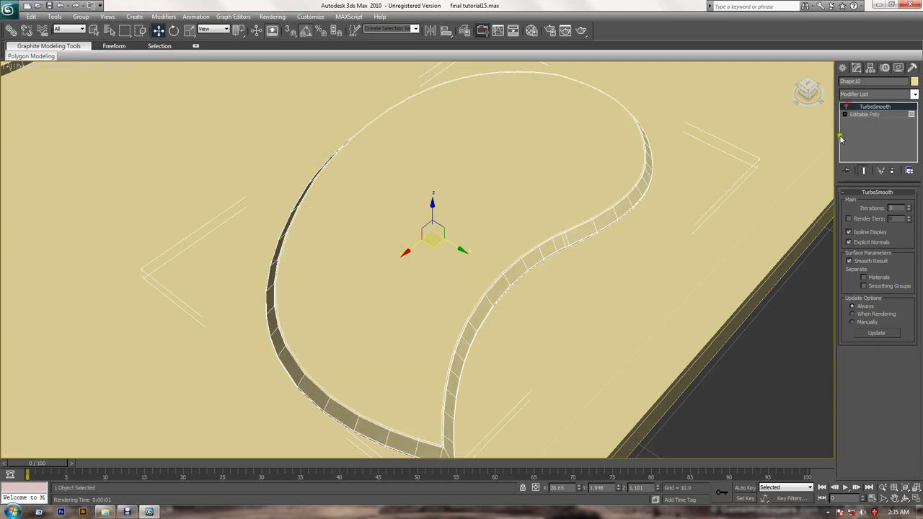
{"action": "left_click", "coordinate": [863, 114]}
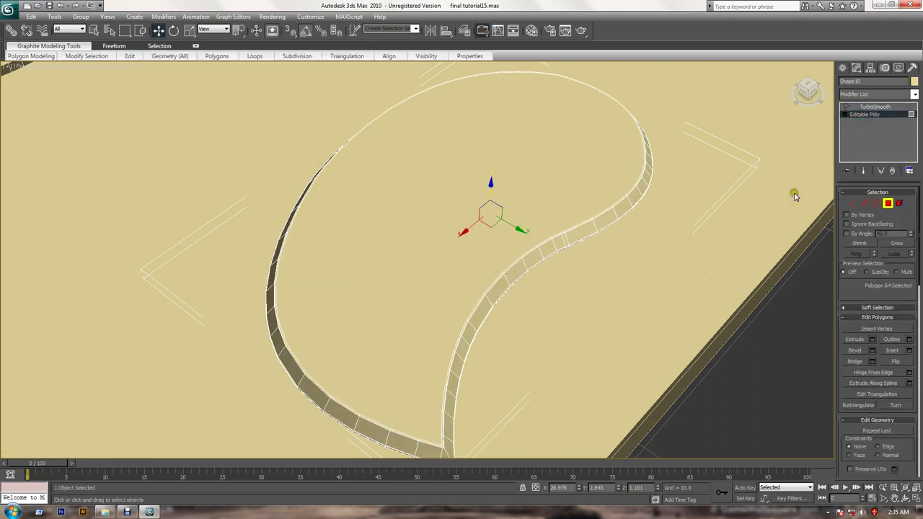
{"action": "left_click", "coordinate": [888, 203]}
{"action": "left_click", "coordinate": [788, 197]}
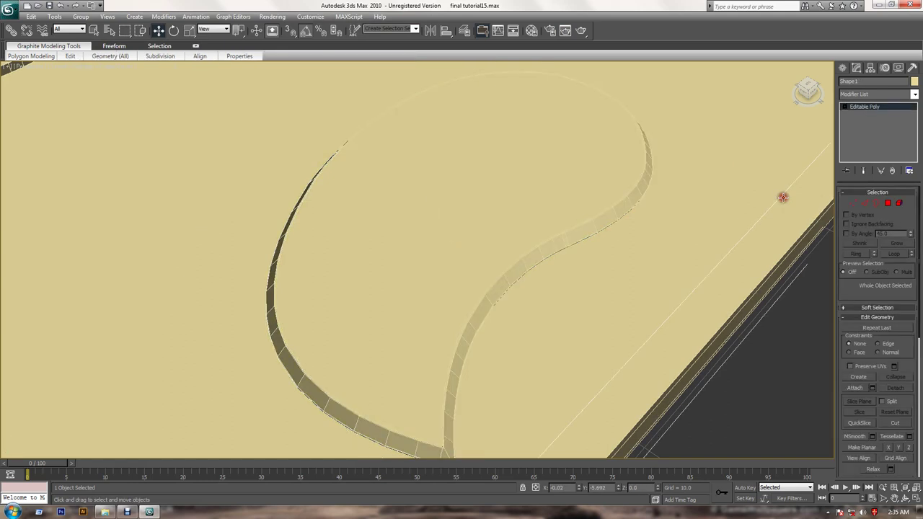
{"action": "right_click", "coordinate": [784, 196]}
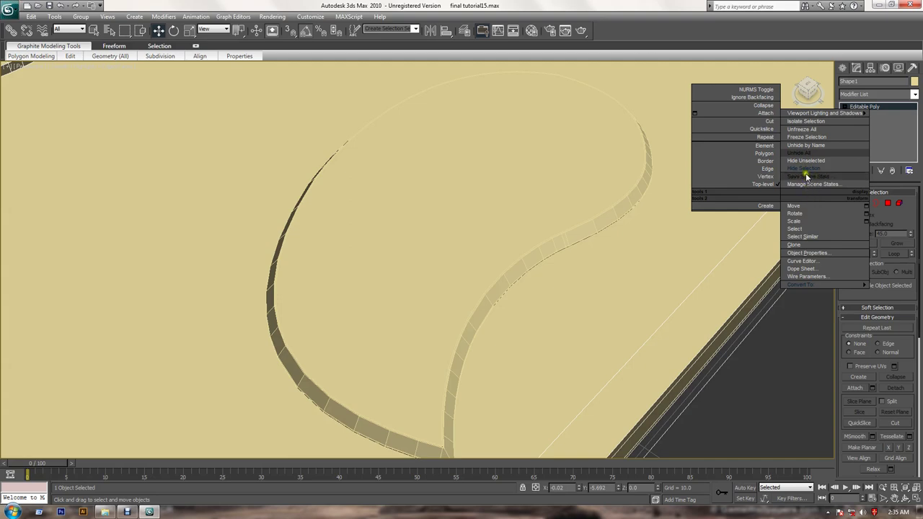
{"action": "left_click", "coordinate": [805, 168]}
Reselect the curved shape and enter its Editable Poly vertex level
{"action": "middle_click_drag", "start_coordinate": [567, 349], "coordinate": [544, 196], "text": "alt"}
{"action": "scroll", "coordinate": [478, 274], "scroll_direction": "up", "scroll_amount": 3}
{"action": "scroll", "coordinate": [474, 274], "scroll_direction": "up", "scroll_amount": 3}
{"action": "middle_click_drag", "start_coordinate": [474, 271], "coordinate": [483, 248], "text": "alt"}
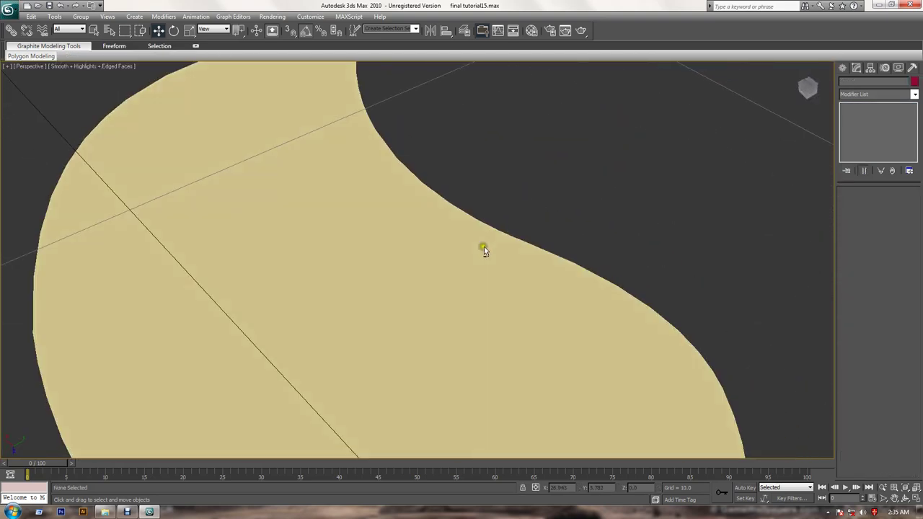
{"action": "middle_click_drag", "start_coordinate": [422, 223], "coordinate": [452, 301], "text": "alt"}
{"action": "left_click", "coordinate": [431, 302]}
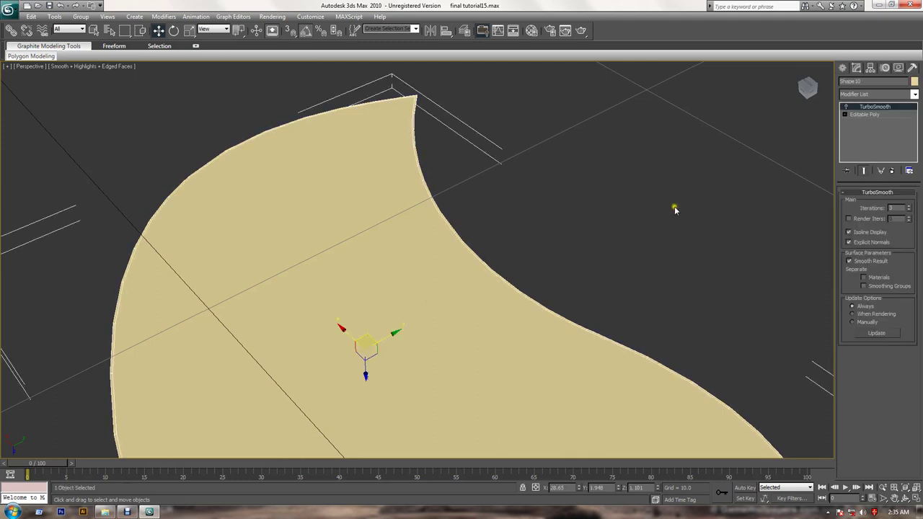
{"action": "left_click", "coordinate": [851, 114]}
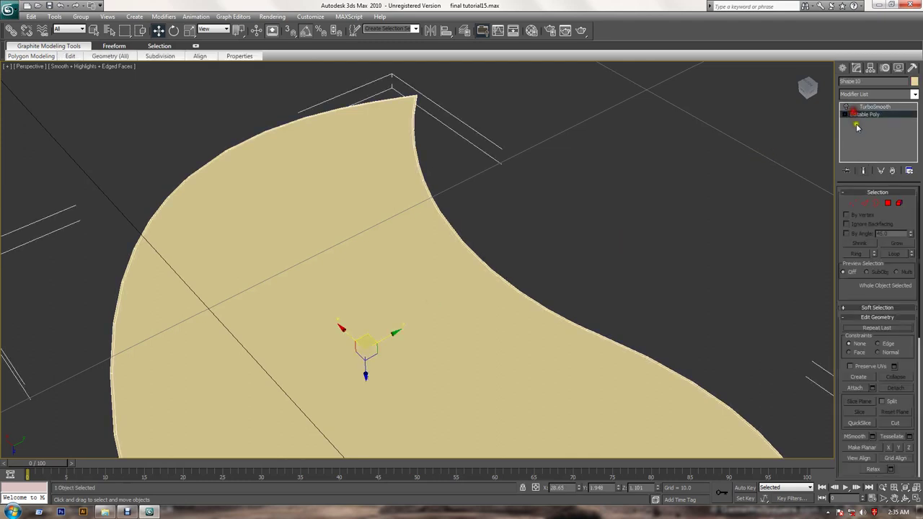
{"action": "left_click", "coordinate": [854, 203]}
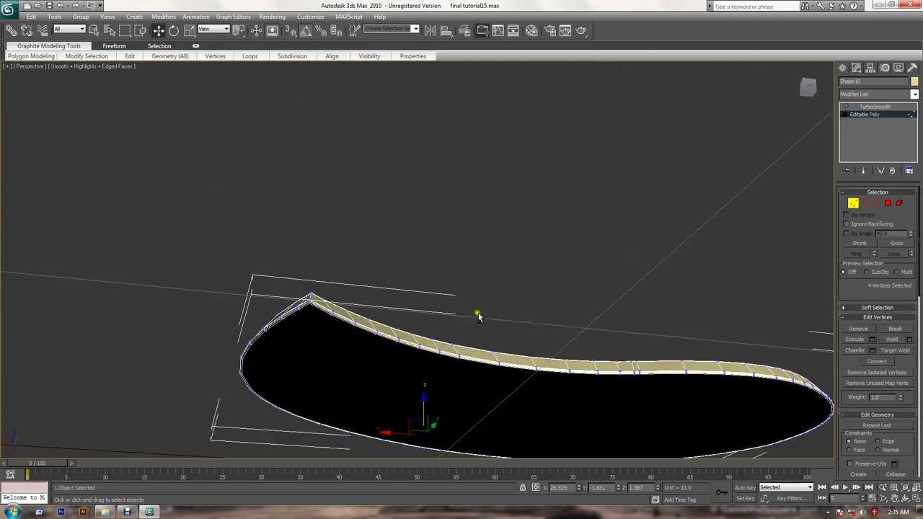
Select all of the shape's polygons with Ctrl+A and scroll to Edit Geometry
{"action": "middle_click_drag", "start_coordinate": [504, 232], "coordinate": [491, 371], "text": "alt"}
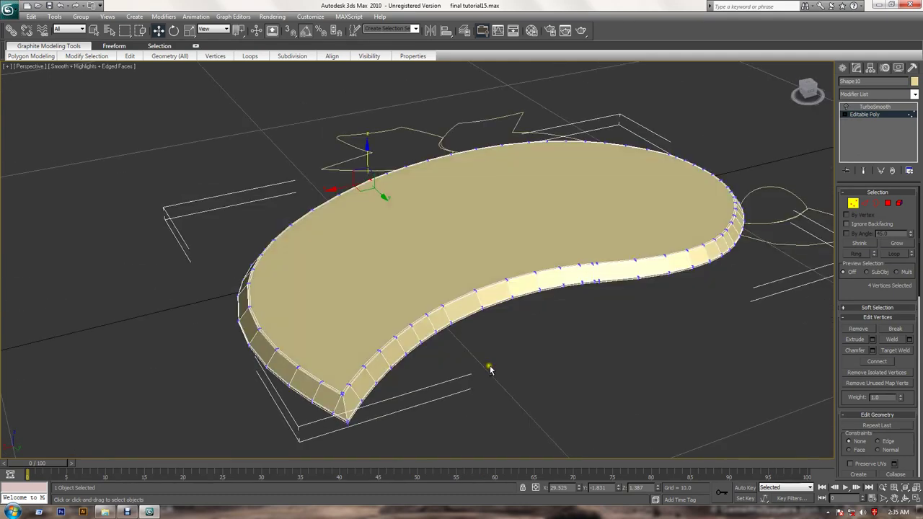
{"action": "left_click", "coordinate": [888, 203]}
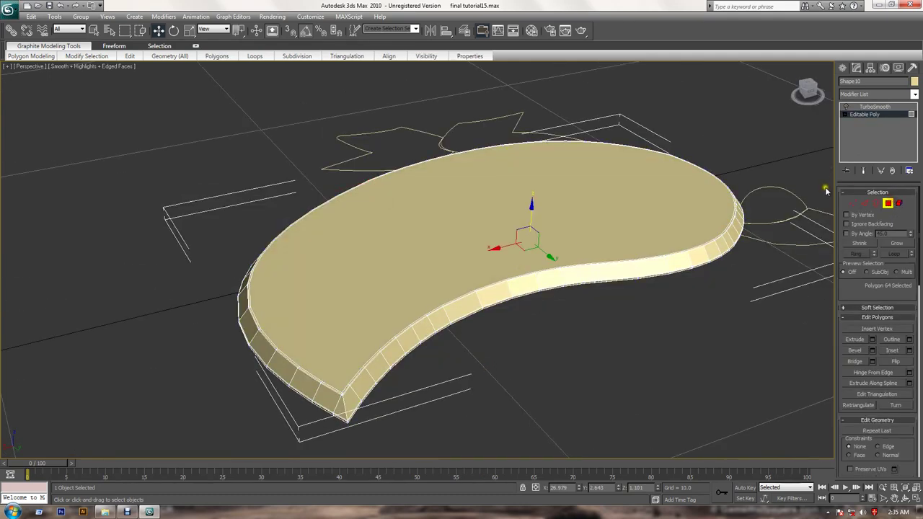
{"action": "key", "text": "ctrl+a"}
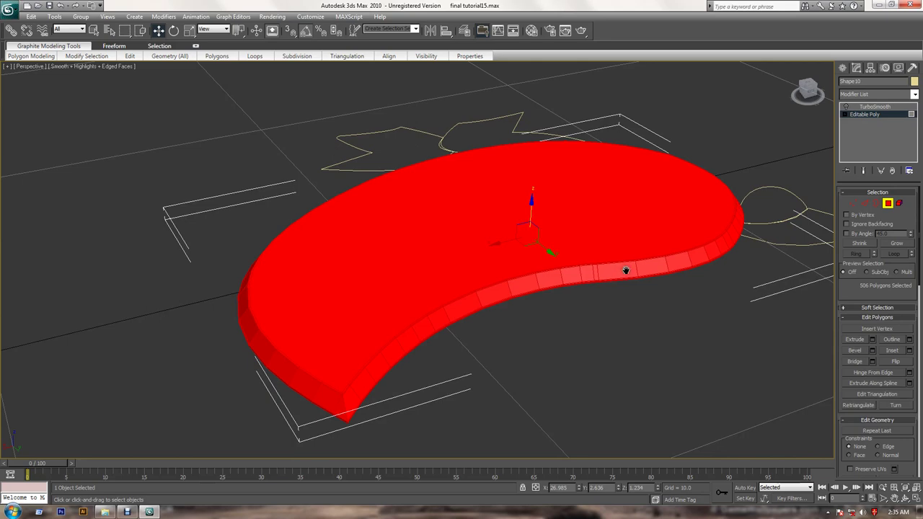
{"action": "mouse_move", "coordinate": [626, 270]}
{"action": "middle_mouse_down", "text": "alt"}
{"action": "mouse_move", "coordinate": [519, 311]}
{"action": "mouse_move", "coordinate": [529, 289]}
{"action": "mouse_move", "coordinate": [777, 351]}
{"action": "middle_mouse_up", "text": "alt"}
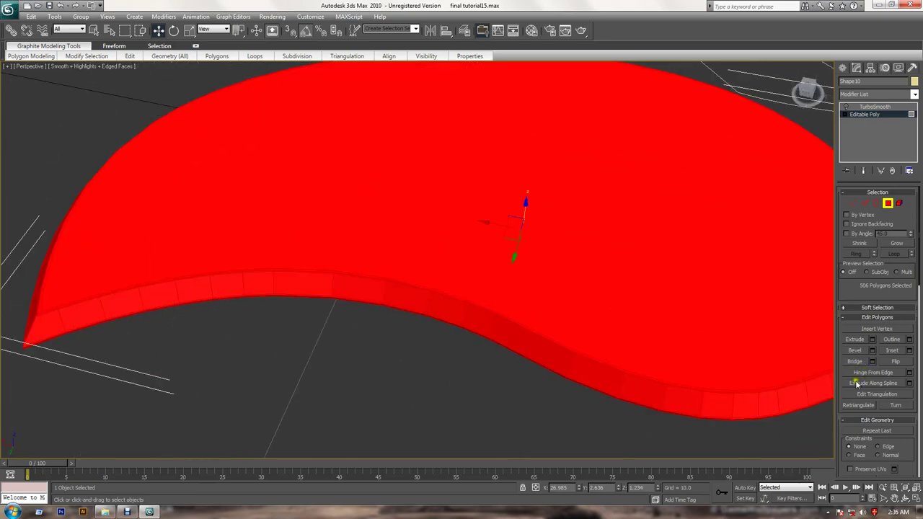
{"action": "scroll", "coordinate": [848, 385], "scroll_direction": "down", "scroll_amount": 2}
{"action": "scroll", "coordinate": [851, 379], "scroll_direction": "down", "scroll_amount": 2}
{"action": "scroll", "coordinate": [865, 364], "scroll_direction": "down", "scroll_amount": 1}
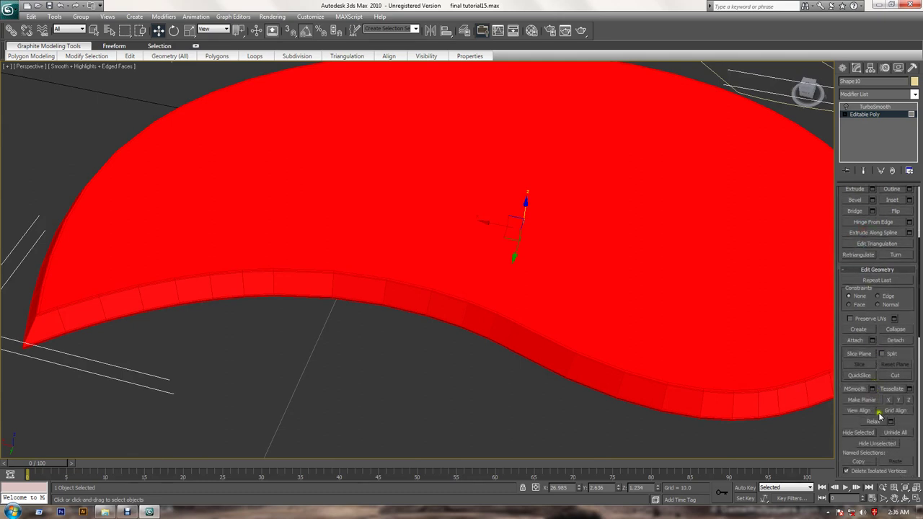
Enable Slice Plane, rotate it upright across the slab, and make the first slice
{"action": "left_click", "coordinate": [862, 355]}
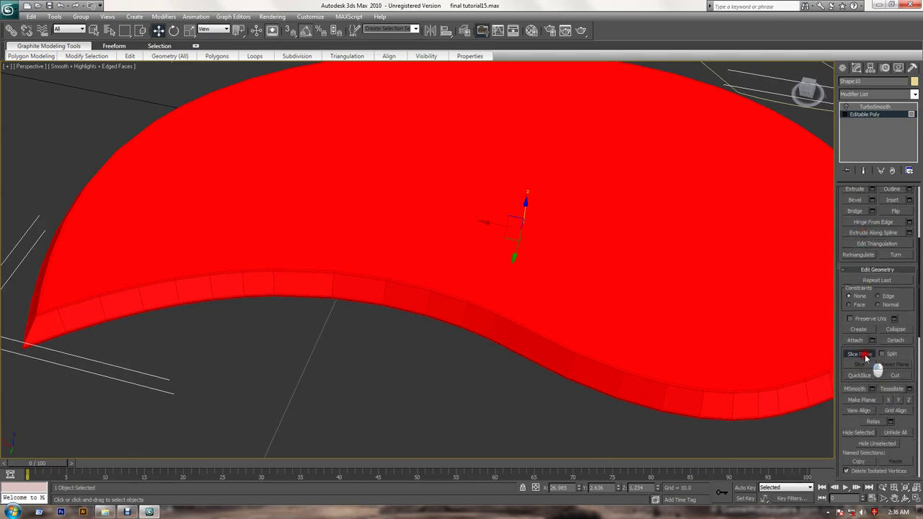
{"action": "scroll", "coordinate": [542, 247], "scroll_direction": "down", "scroll_amount": 5}
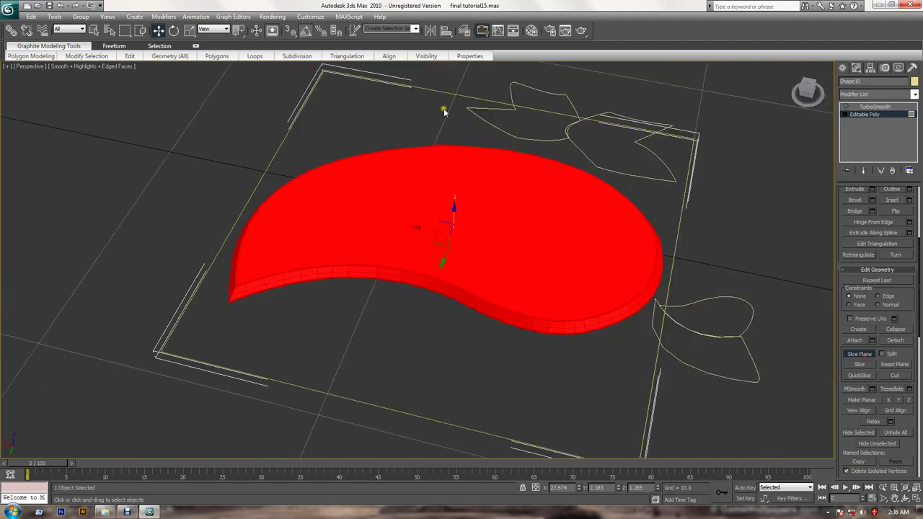
{"action": "left_click", "coordinate": [174, 30]}
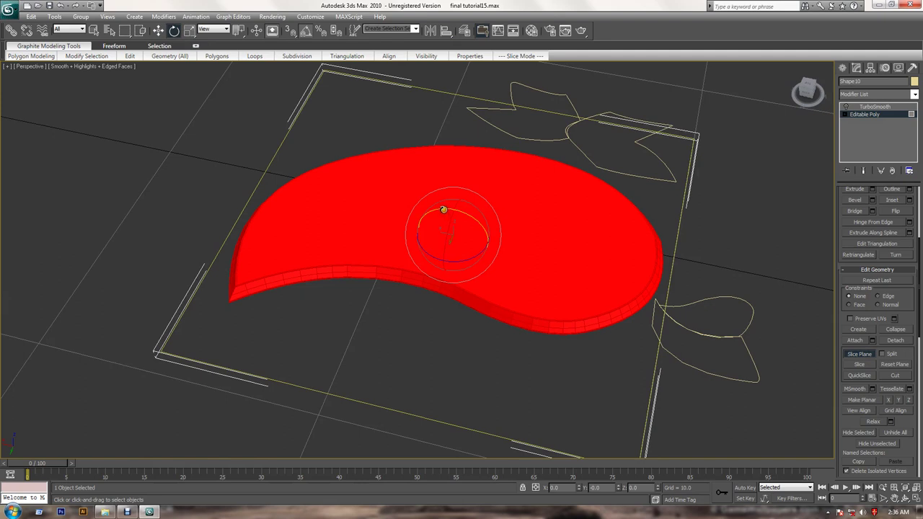
{"action": "left_click_drag", "start_coordinate": [443, 209], "coordinate": [487, 214]}
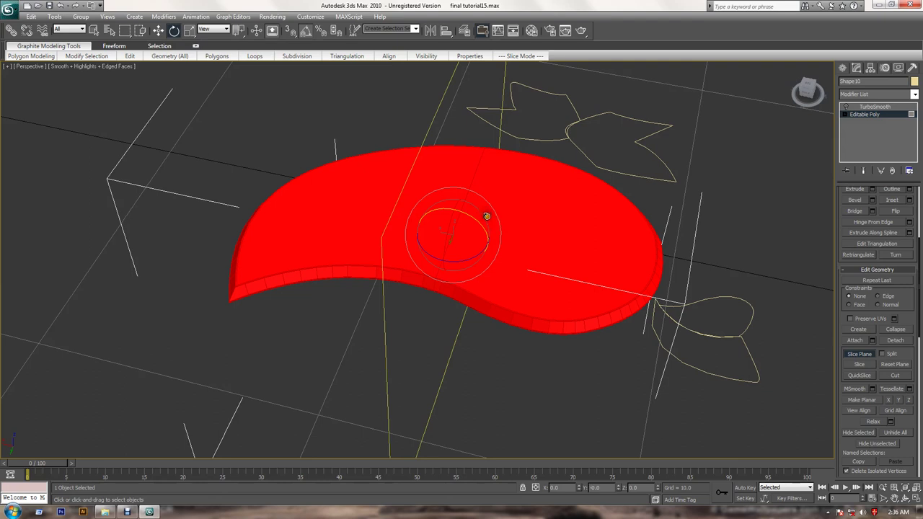
{"action": "key", "text": "w"}
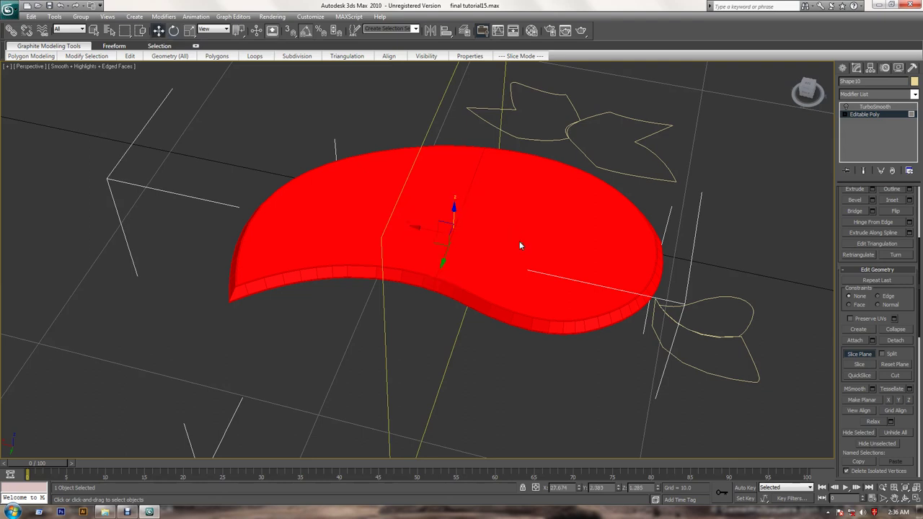
{"action": "left_click", "coordinate": [864, 364]}
{"action": "left_click_drag", "start_coordinate": [413, 226], "coordinate": [400, 223]}
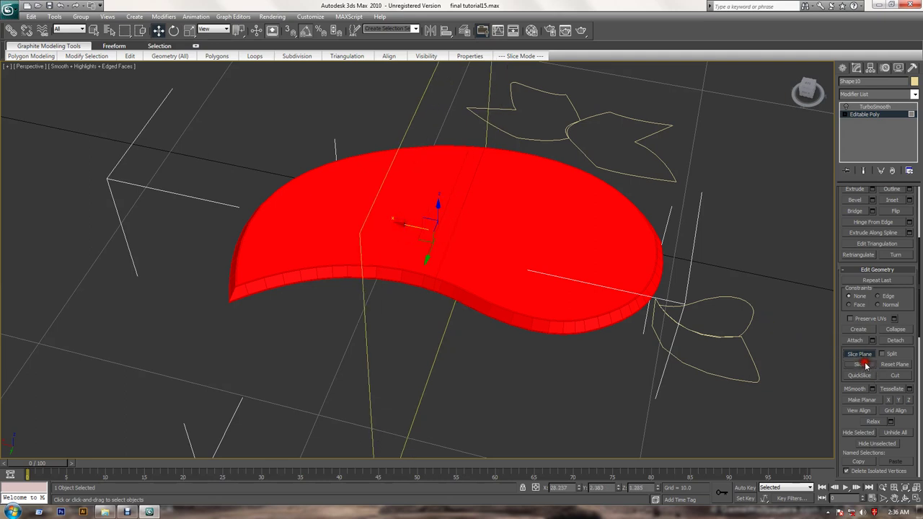
Make several parallel slices, moving the plane slightly left each time
{"action": "mouse_move", "coordinate": [479, 319]}
{"action": "middle_mouse_down", "text": "alt"}
{"action": "mouse_move", "coordinate": [515, 320]}
{"action": "mouse_move", "coordinate": [450, 277]}
{"action": "middle_mouse_up", "text": "alt"}
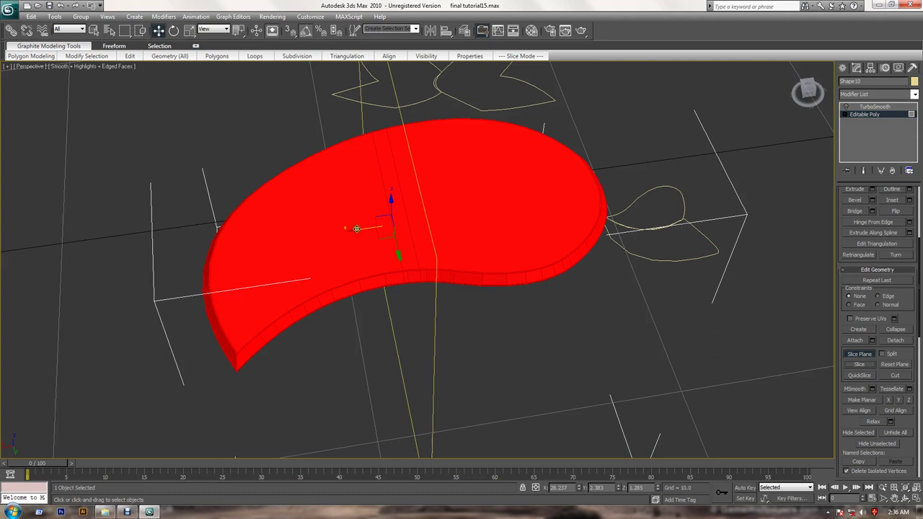
{"action": "left_click_drag", "start_coordinate": [357, 228], "coordinate": [342, 232]}
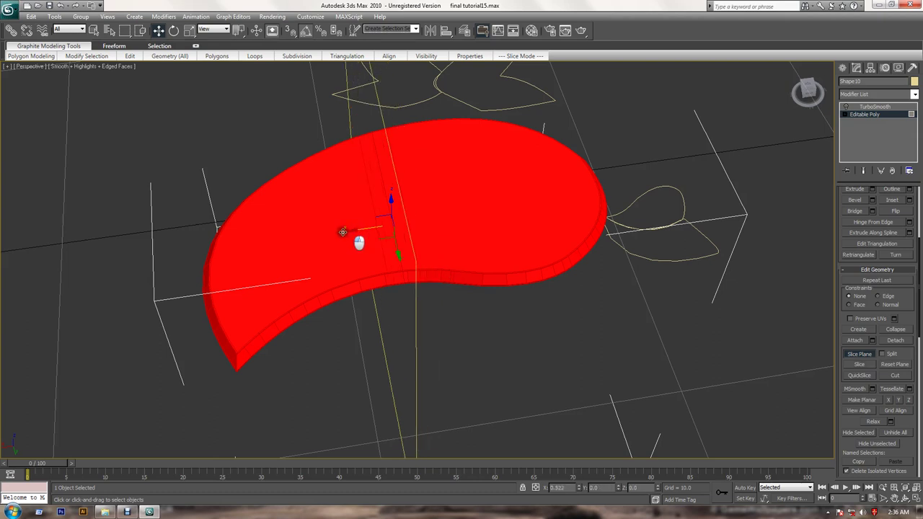
{"action": "left_click", "coordinate": [866, 369]}
{"action": "left_click_drag", "start_coordinate": [338, 231], "coordinate": [325, 232]}
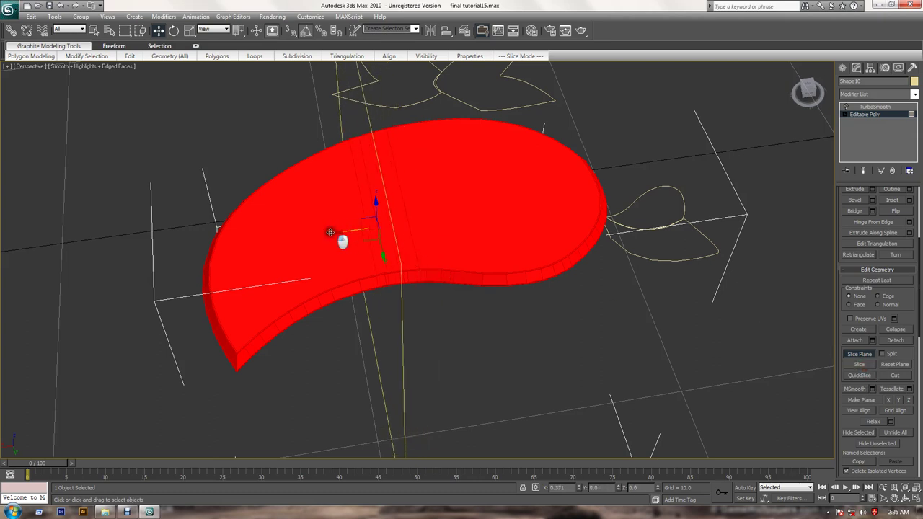
{"action": "left_click", "coordinate": [863, 369]}
{"action": "mouse_move", "coordinate": [331, 241]}
{"action": "left_mouse_down"}
{"action": "mouse_move", "coordinate": [308, 246]}
{"action": "mouse_move", "coordinate": [295, 237]}
{"action": "left_mouse_up"}
{"action": "left_click", "coordinate": [868, 365]}
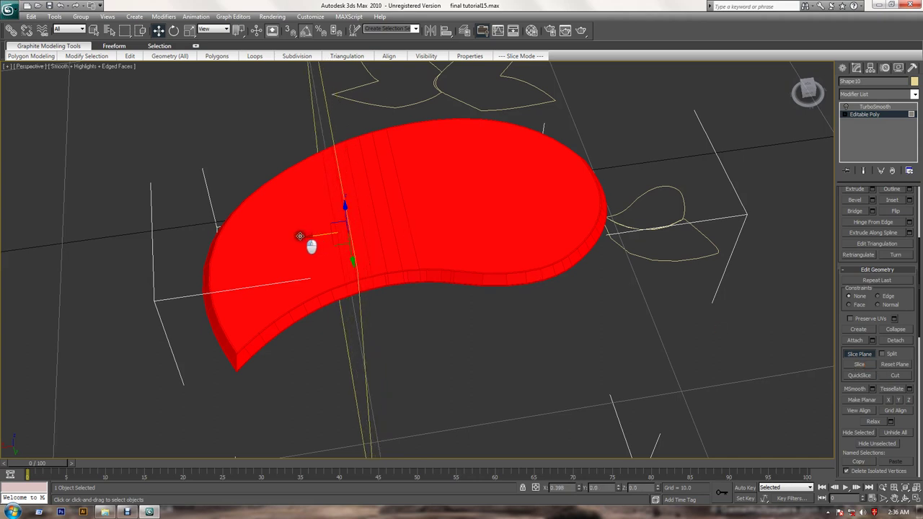
{"action": "left_click", "coordinate": [860, 365]}
{"action": "left_click_drag", "start_coordinate": [306, 235], "coordinate": [286, 240]}
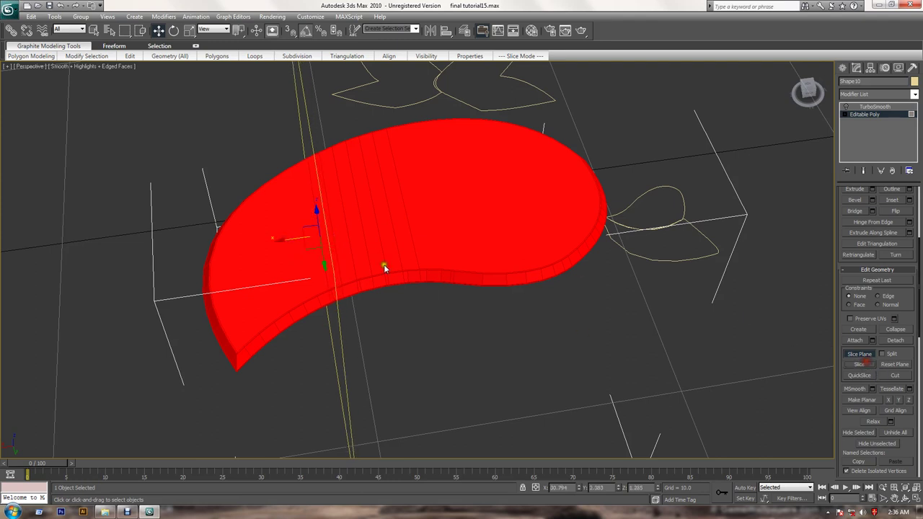
{"action": "left_click_drag", "start_coordinate": [289, 238], "coordinate": [289, 254]}
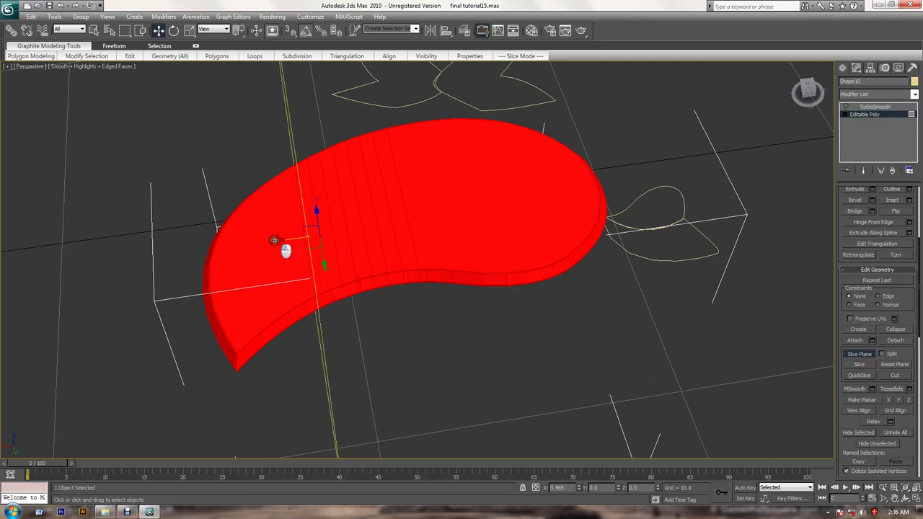
{"action": "left_click", "coordinate": [867, 367]}
Continue slicing leftward until the plane reaches the pointed tip
{"action": "left_click_drag", "start_coordinate": [275, 243], "coordinate": [264, 254]}
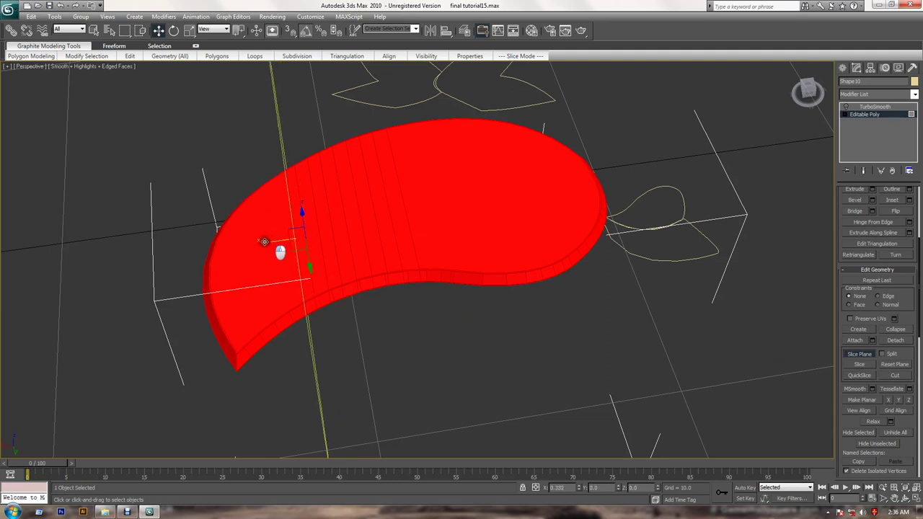
{"action": "left_click", "coordinate": [865, 368]}
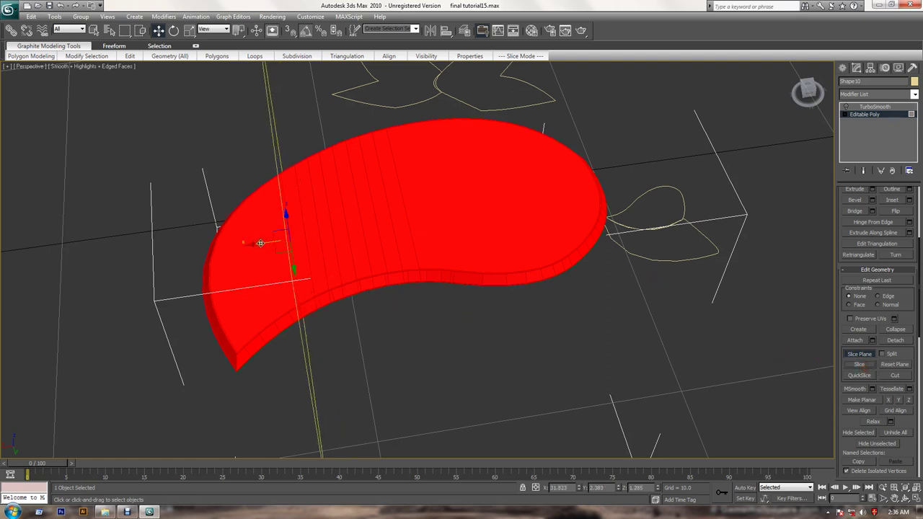
{"action": "left_click_drag", "start_coordinate": [260, 243], "coordinate": [244, 245]}
{"action": "left_click", "coordinate": [858, 367]}
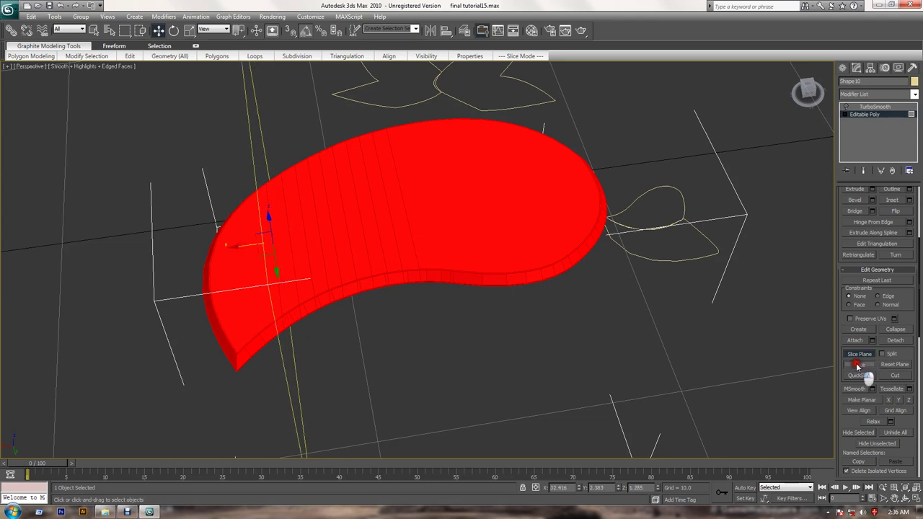
{"action": "left_click_drag", "start_coordinate": [235, 246], "coordinate": [219, 247]}
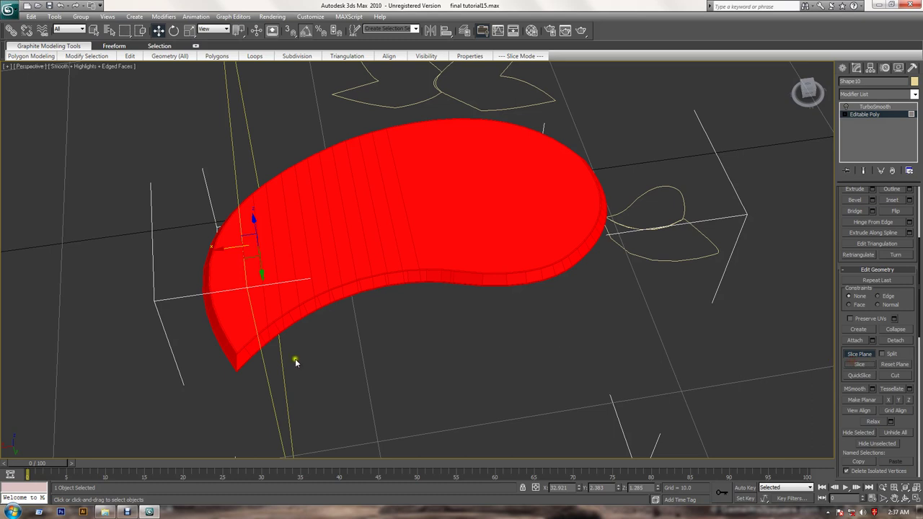
{"action": "left_click_drag", "start_coordinate": [228, 259], "coordinate": [214, 250]}
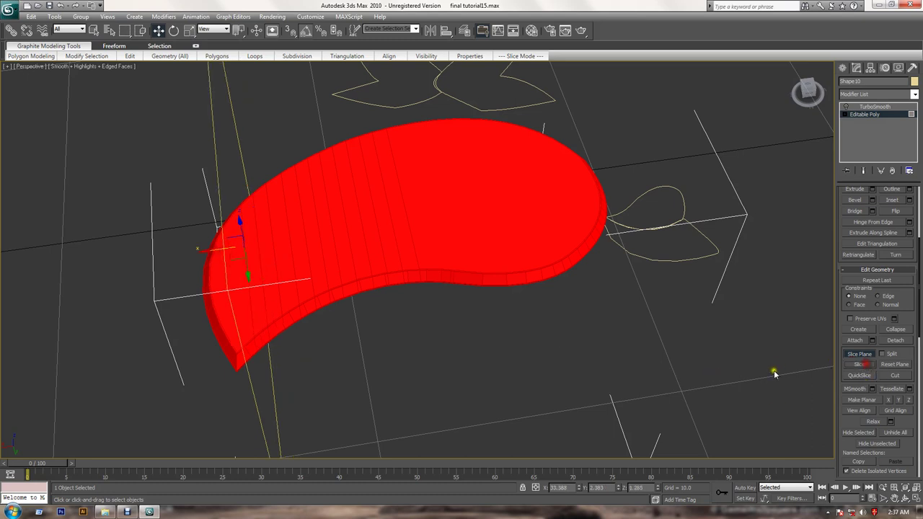
{"action": "middle_click_drag", "start_coordinate": [282, 304], "coordinate": [274, 308], "text": "alt"}
{"action": "left_click_drag", "start_coordinate": [197, 285], "coordinate": [192, 298]}
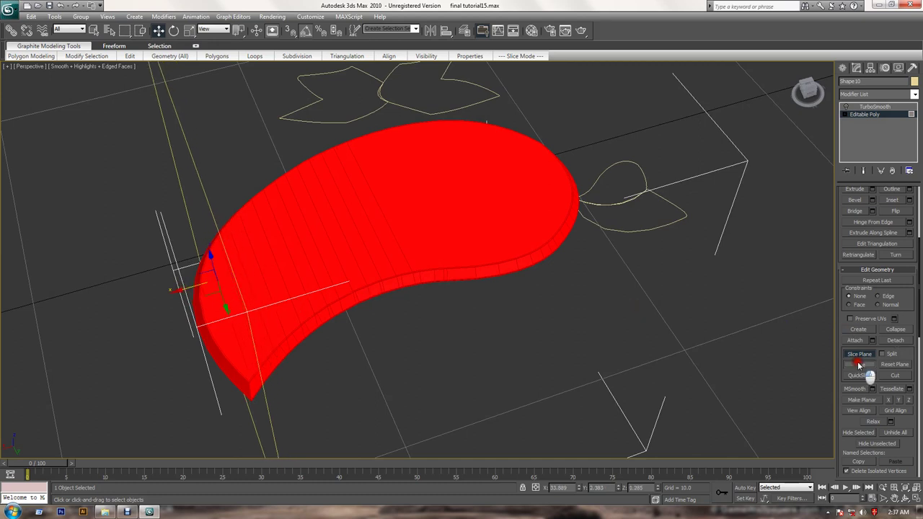
{"action": "mouse_move", "coordinate": [189, 296]}
{"action": "left_mouse_down"}
{"action": "mouse_move", "coordinate": [178, 303]}
{"action": "mouse_move", "coordinate": [168, 295]}
{"action": "left_mouse_up"}
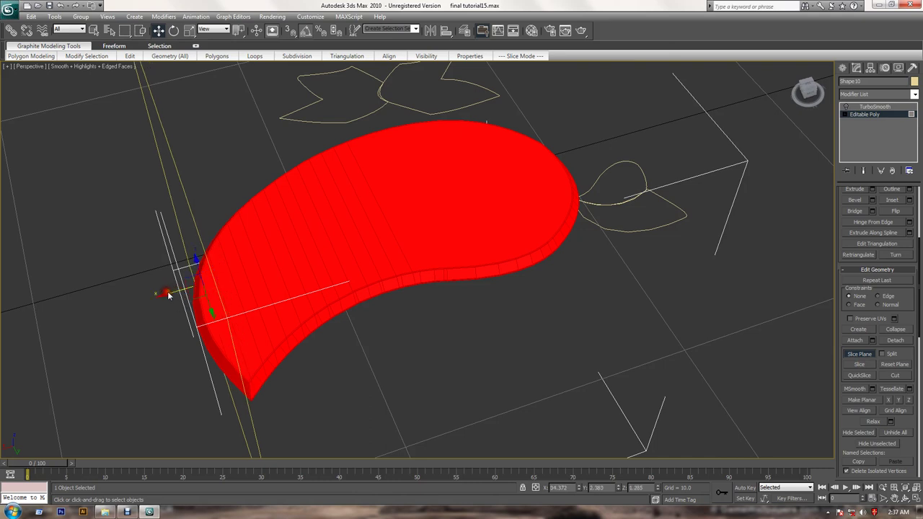
Slice near the pointed tip, then move the plane right and make more slices
{"action": "left_click", "coordinate": [860, 364]}
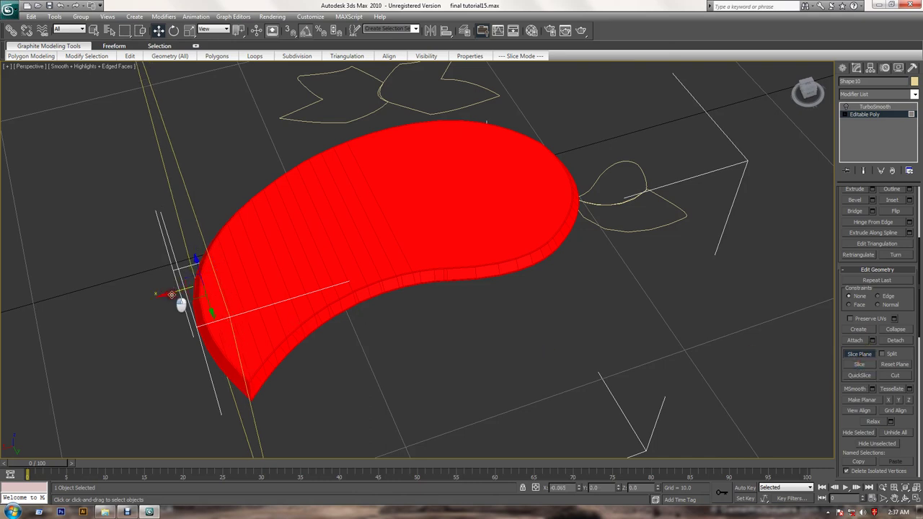
{"action": "left_click_drag", "start_coordinate": [180, 304], "coordinate": [393, 264]}
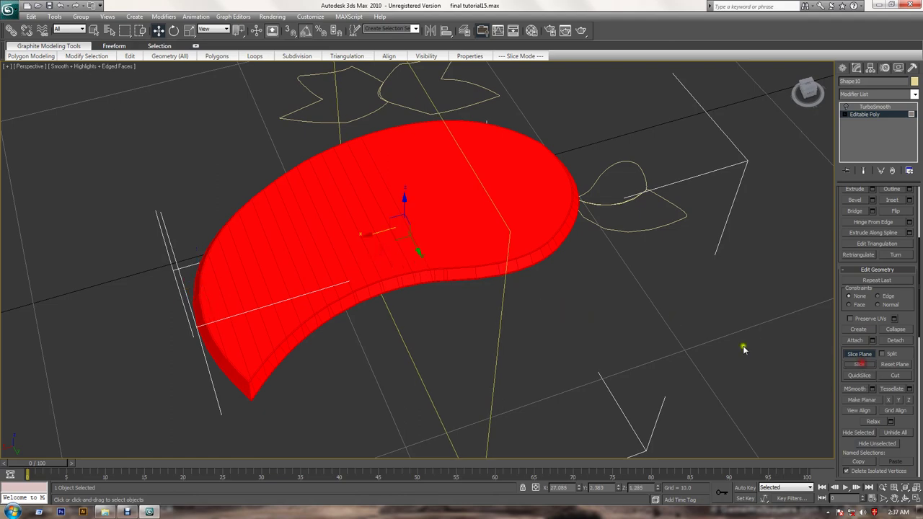
{"action": "middle_click_drag", "start_coordinate": [612, 312], "coordinate": [595, 309], "text": "alt"}
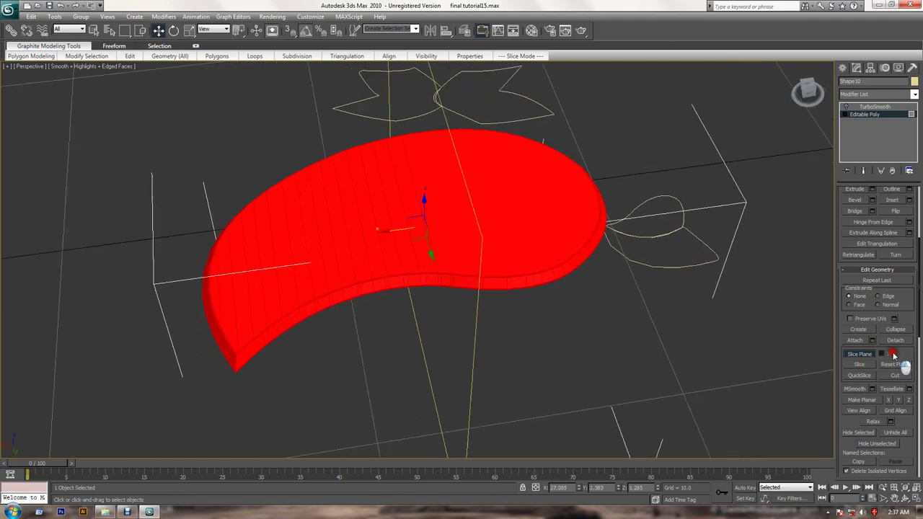
{"action": "left_click_drag", "start_coordinate": [394, 228], "coordinate": [439, 241]}
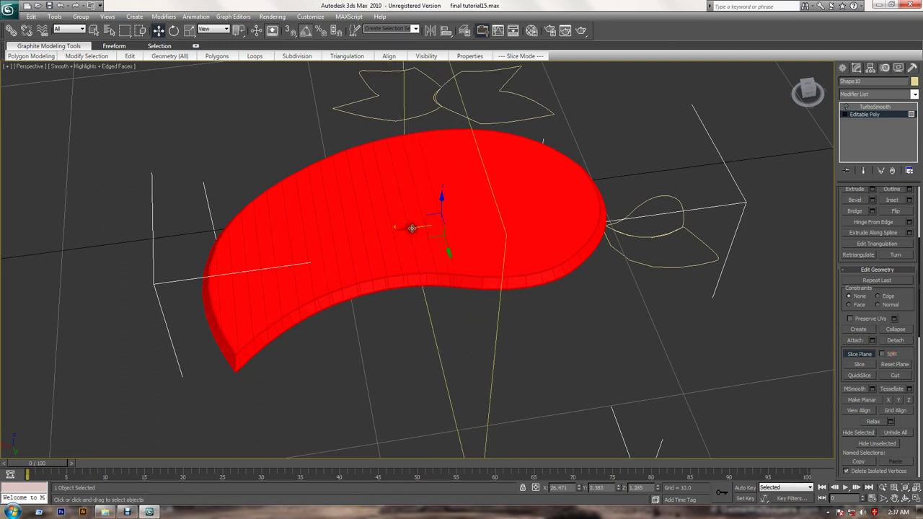
{"action": "left_click", "coordinate": [860, 366]}
{"action": "mouse_move", "coordinate": [406, 231]}
{"action": "left_mouse_down"}
{"action": "mouse_move", "coordinate": [452, 244]}
{"action": "mouse_move", "coordinate": [438, 235]}
{"action": "mouse_move", "coordinate": [461, 239]}
{"action": "mouse_move", "coordinate": [438, 233]}
{"action": "mouse_move", "coordinate": [476, 233]}
{"action": "left_mouse_up"}
{"action": "left_click", "coordinate": [865, 366]}
{"action": "left_click", "coordinate": [870, 366]}
{"action": "left_click", "coordinate": [863, 364]}
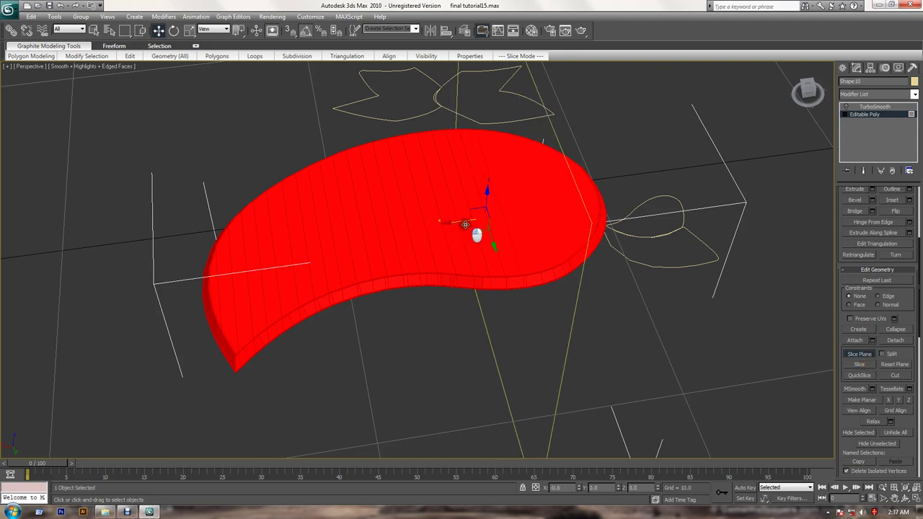
{"action": "left_click", "coordinate": [860, 364]}
Add further rightward slices, reset the slice plane, and cut again
{"action": "left_click_drag", "start_coordinate": [465, 218], "coordinate": [495, 225]}
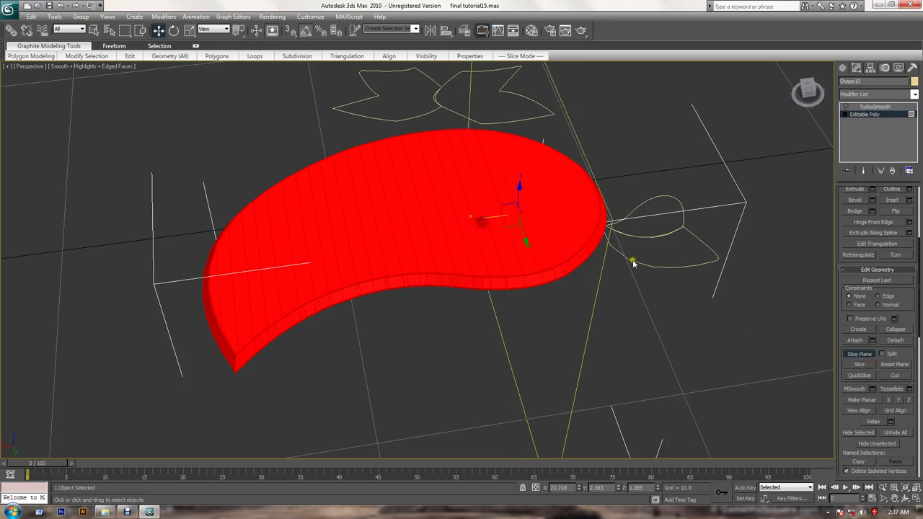
{"action": "left_click", "coordinate": [860, 365]}
{"action": "left_click_drag", "start_coordinate": [494, 229], "coordinate": [503, 231]}
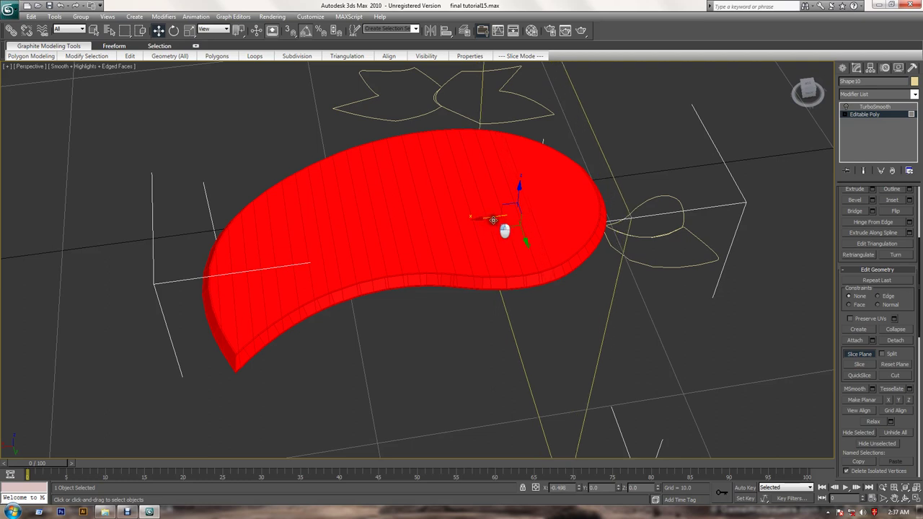
{"action": "left_click", "coordinate": [857, 365]}
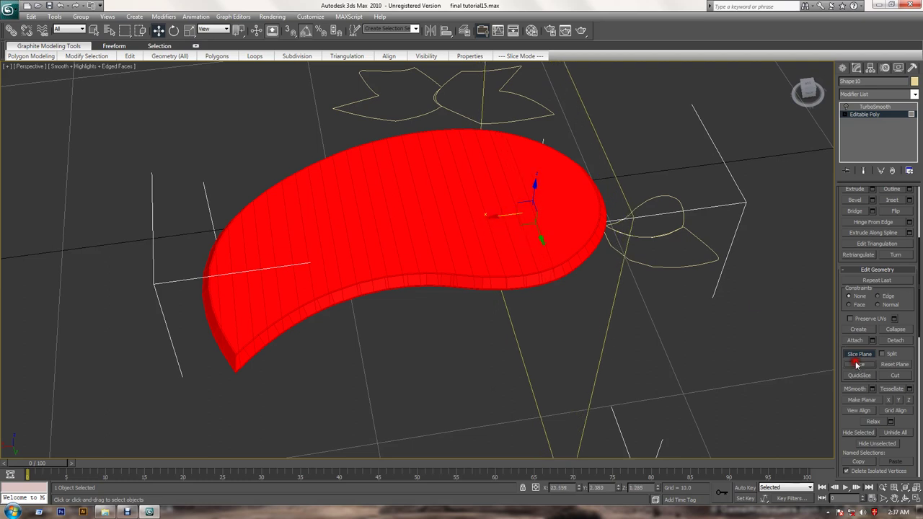
{"action": "left_click_drag", "start_coordinate": [494, 216], "coordinate": [519, 225]}
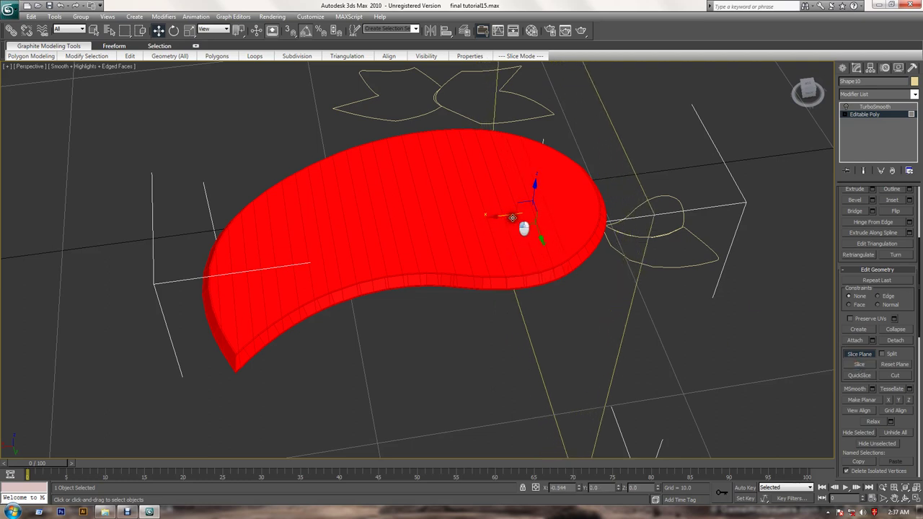
{"action": "left_click", "coordinate": [860, 353]}
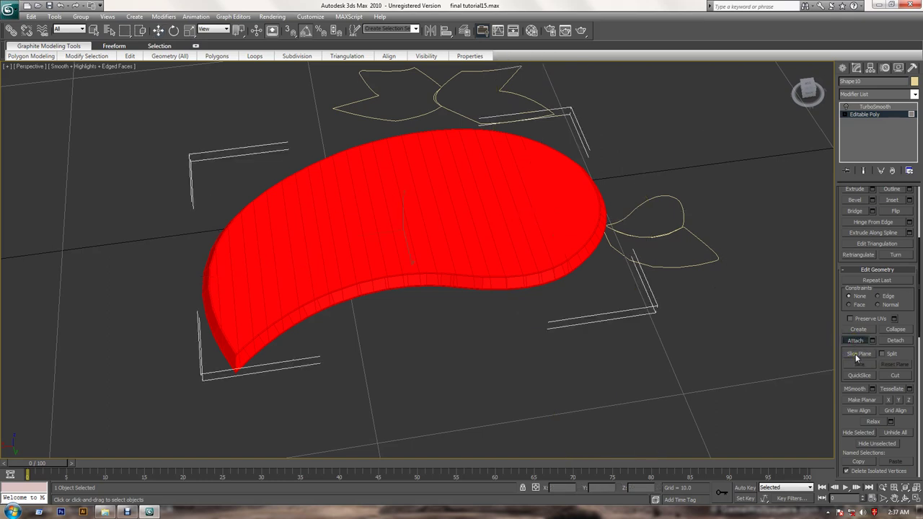
{"action": "left_click", "coordinate": [856, 354]}
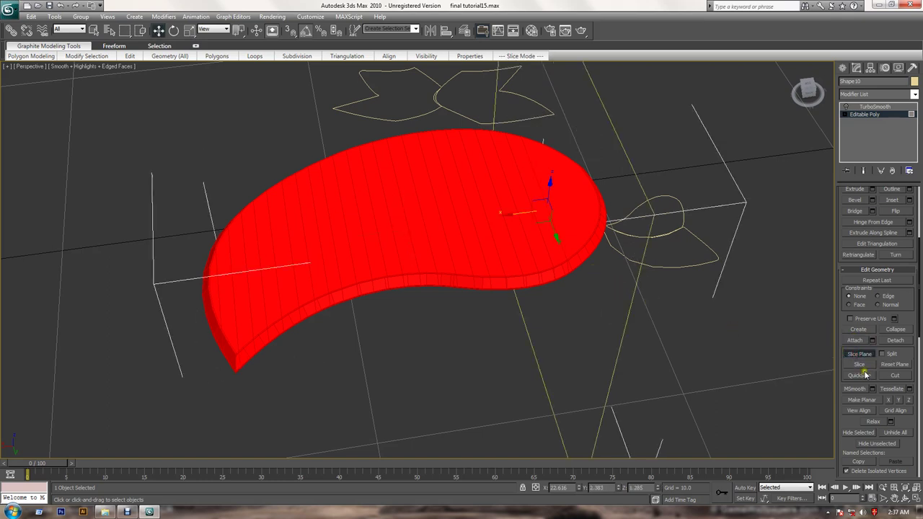
{"action": "left_click", "coordinate": [859, 364]}
Make three more slices stepping toward the slab's rounded right end
{"action": "left_click_drag", "start_coordinate": [511, 213], "coordinate": [589, 258]}
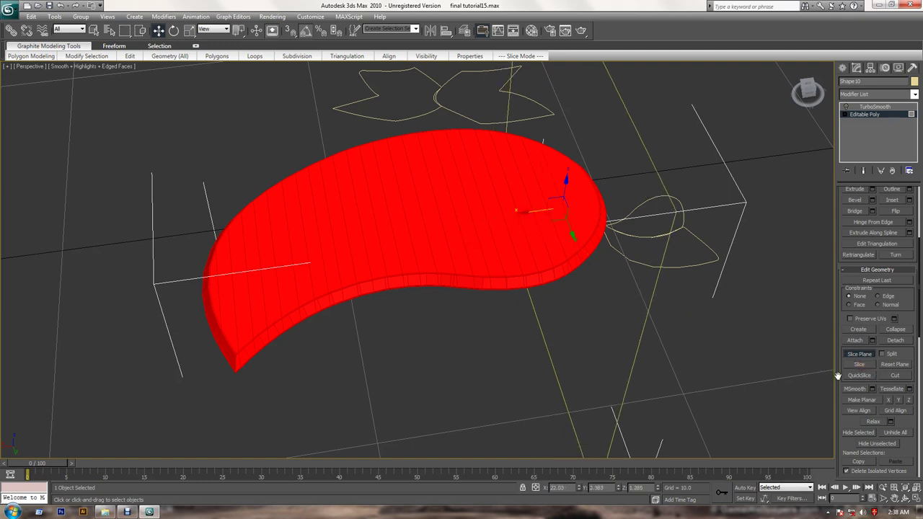
{"action": "left_click", "coordinate": [860, 365]}
{"action": "left_click_drag", "start_coordinate": [533, 213], "coordinate": [548, 217]}
{"action": "left_click", "coordinate": [857, 366]}
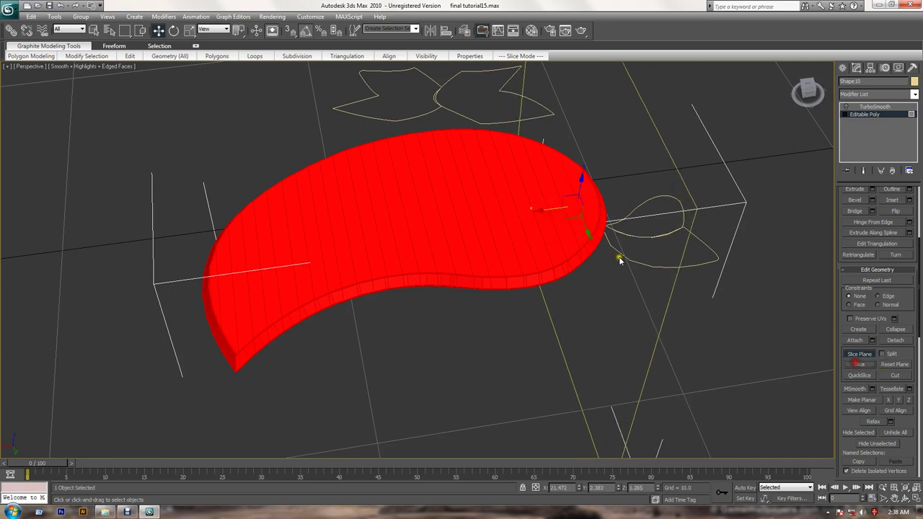
{"action": "left_click_drag", "start_coordinate": [545, 209], "coordinate": [561, 214]}
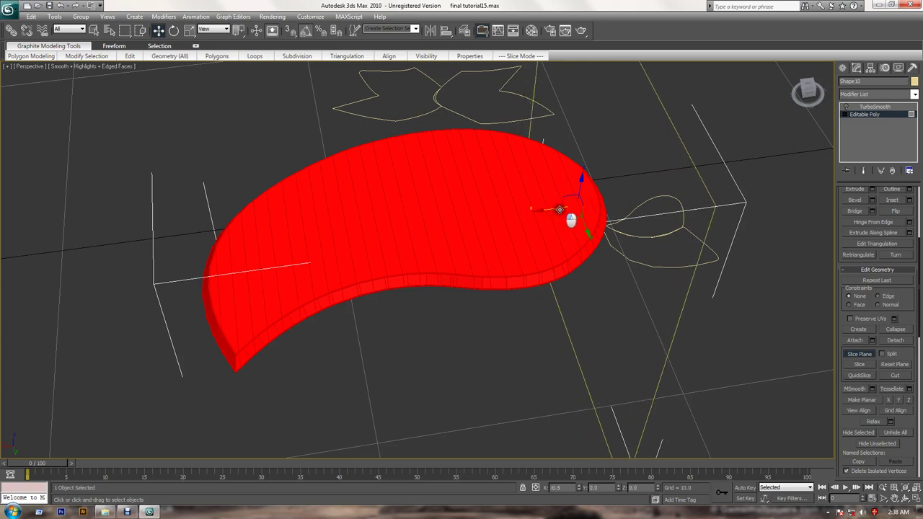
{"action": "left_click", "coordinate": [860, 366]}
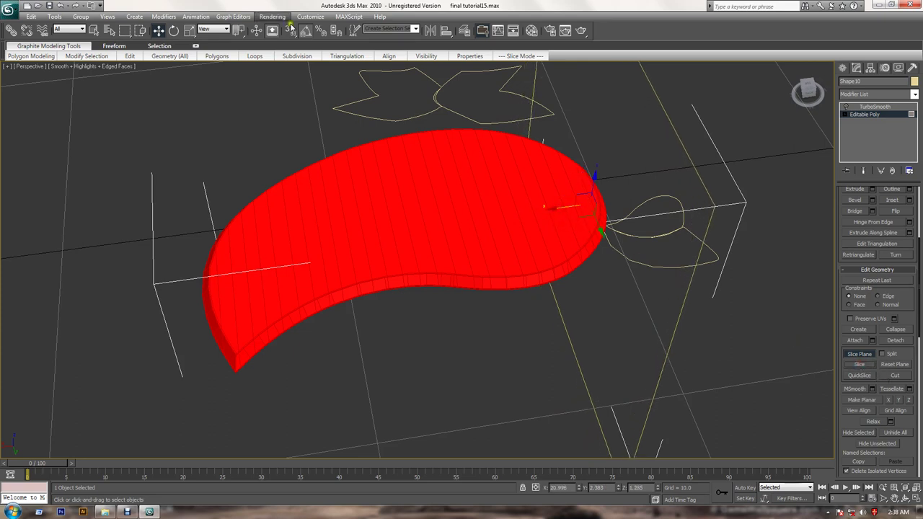
Rotate the slice plane to 90 degrees and make the first perpendicular cut
{"action": "left_click", "coordinate": [175, 31]}
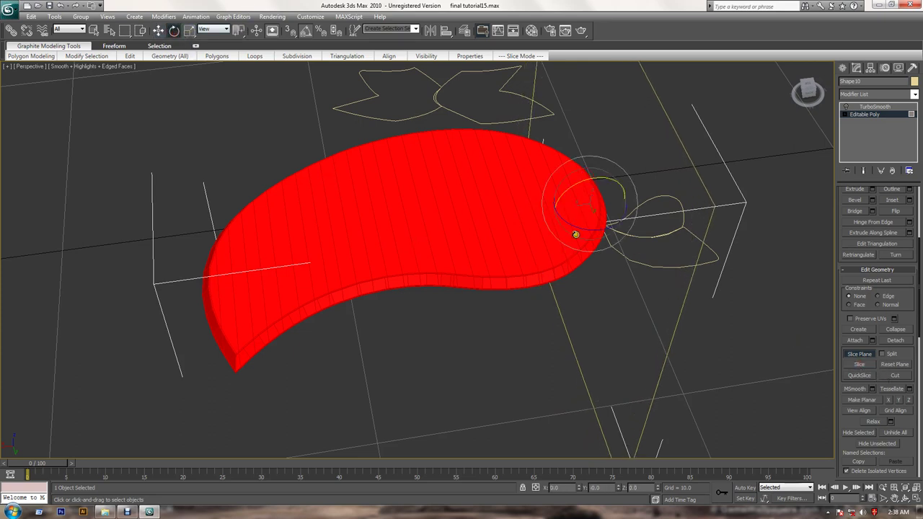
{"action": "left_click_drag", "start_coordinate": [581, 224], "coordinate": [633, 241]}
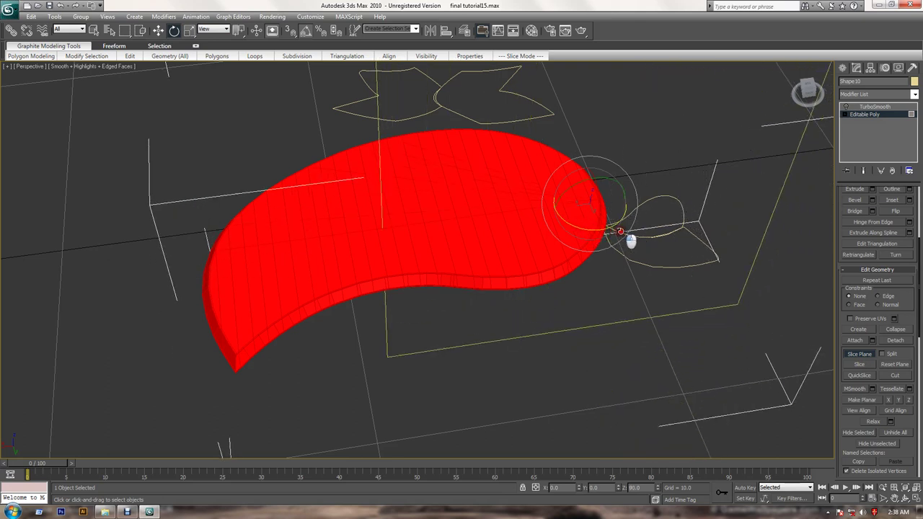
{"action": "left_click_drag", "start_coordinate": [634, 242], "coordinate": [620, 232]}
{"action": "left_click", "coordinate": [864, 366]}
{"action": "right_click", "coordinate": [659, 282]}
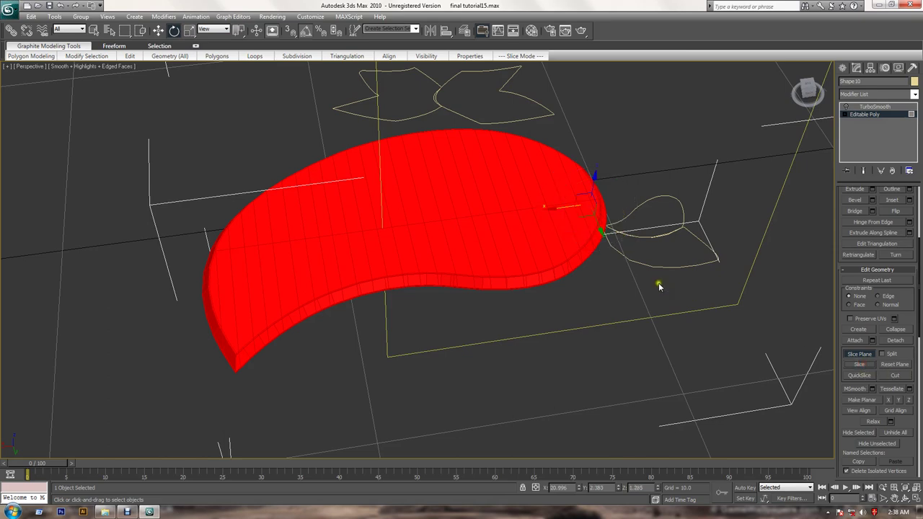
Make perpendicular slices, stepping the plane across the slab
{"action": "mouse_move", "coordinate": [686, 249]}
{"action": "middle_mouse_down", "text": "alt"}
{"action": "mouse_move", "coordinate": [611, 254]}
{"action": "mouse_move", "coordinate": [600, 308]}
{"action": "mouse_move", "coordinate": [470, 310]}
{"action": "middle_mouse_up", "text": "alt"}
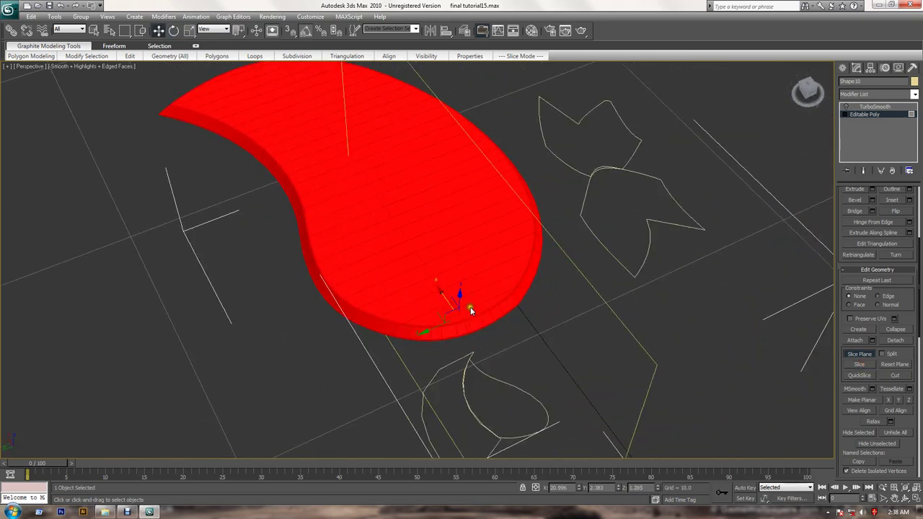
{"action": "left_click_drag", "start_coordinate": [430, 330], "coordinate": [449, 329]}
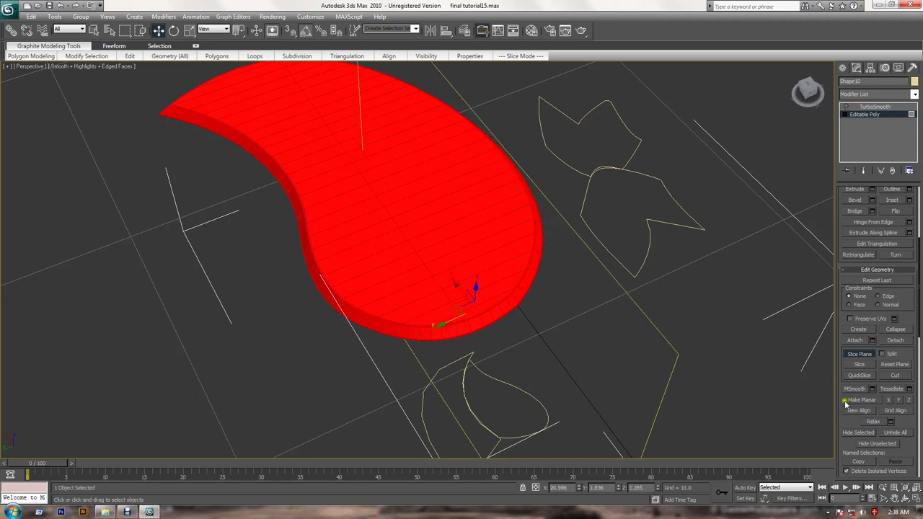
{"action": "left_click", "coordinate": [859, 365]}
{"action": "mouse_move", "coordinate": [446, 326]}
{"action": "left_mouse_down"}
{"action": "mouse_move", "coordinate": [505, 331]}
{"action": "mouse_move", "coordinate": [469, 324]}
{"action": "mouse_move", "coordinate": [495, 325]}
{"action": "left_mouse_up"}
{"action": "left_click", "coordinate": [861, 364]}
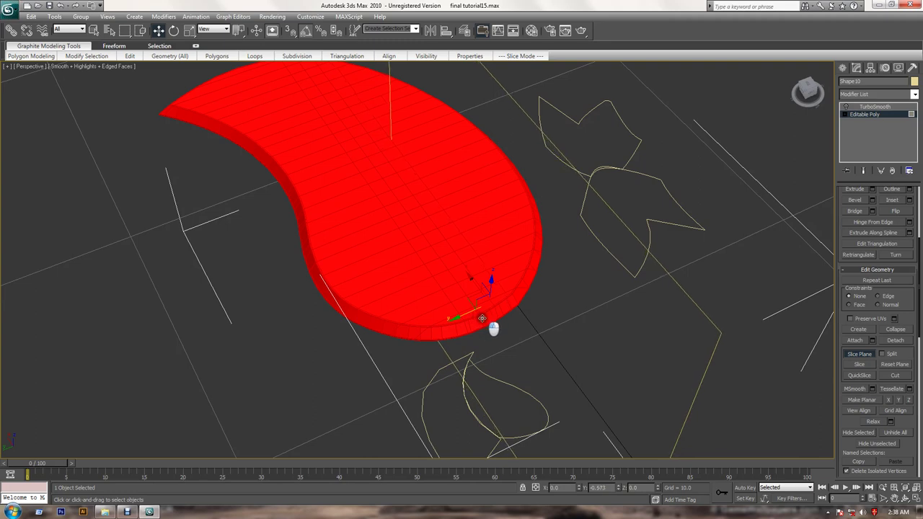
{"action": "left_click", "coordinate": [869, 366]}
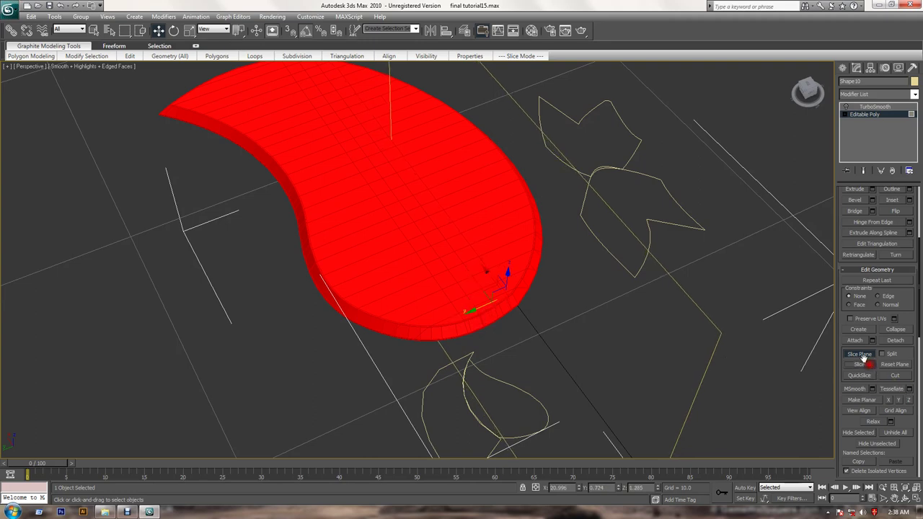
{"action": "mouse_move", "coordinate": [475, 310]}
{"action": "left_mouse_down"}
{"action": "mouse_move", "coordinate": [509, 321]}
{"action": "mouse_move", "coordinate": [499, 314]}
{"action": "mouse_move", "coordinate": [510, 303]}
{"action": "left_mouse_up"}
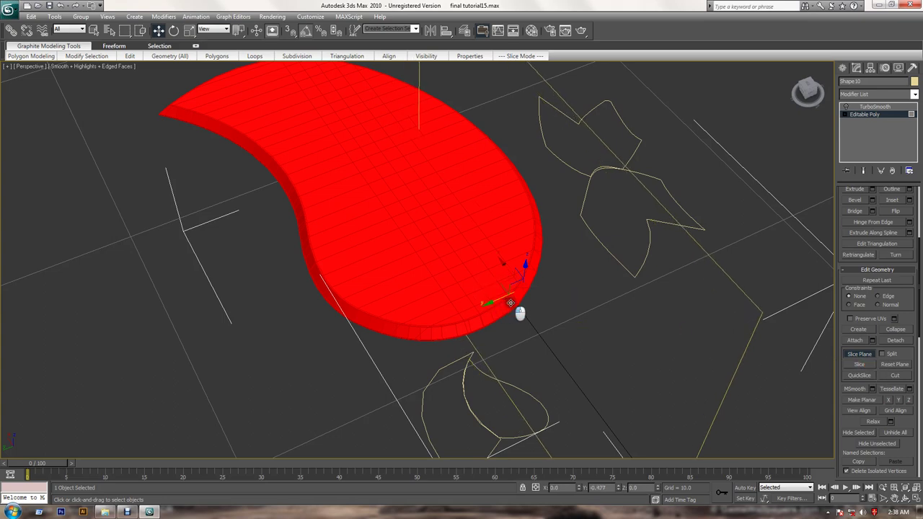
{"action": "left_click", "coordinate": [865, 366]}
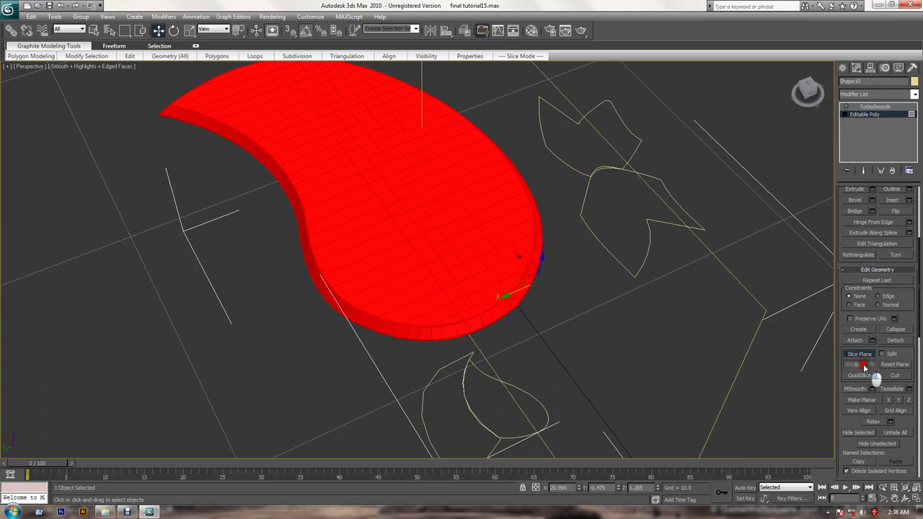
{"action": "left_click_drag", "start_coordinate": [505, 294], "coordinate": [531, 304]}
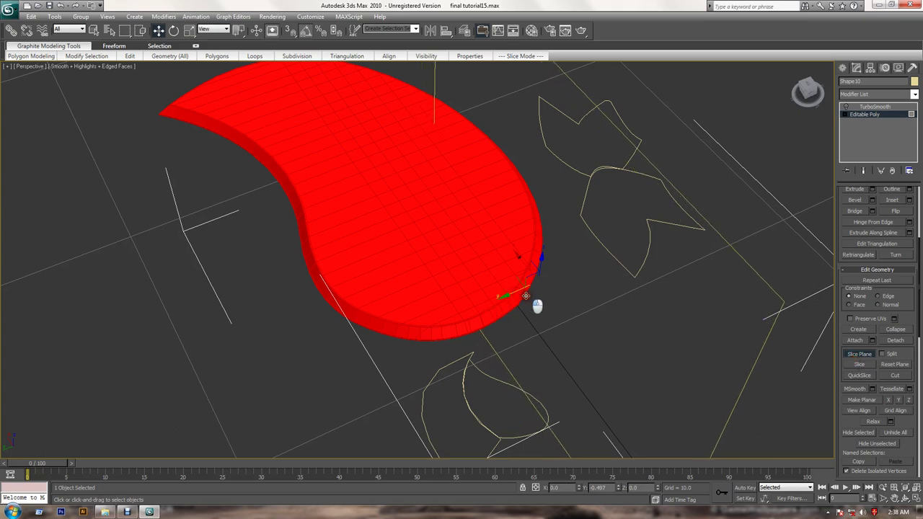
{"action": "left_click", "coordinate": [855, 365]}
Continue the perpendicular slices after moving the plane back along the slab
{"action": "left_click_drag", "start_coordinate": [520, 288], "coordinate": [552, 303]}
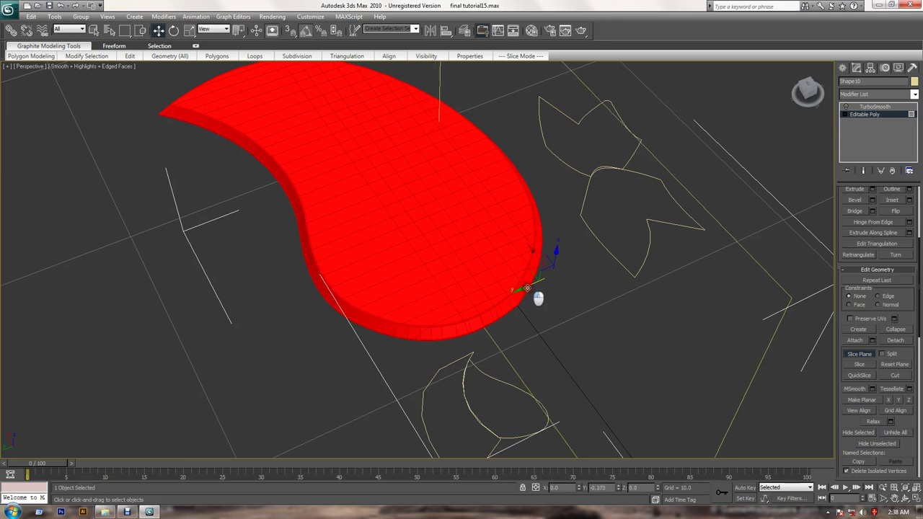
{"action": "left_click", "coordinate": [863, 365]}
{"action": "left_click_drag", "start_coordinate": [538, 283], "coordinate": [561, 295]}
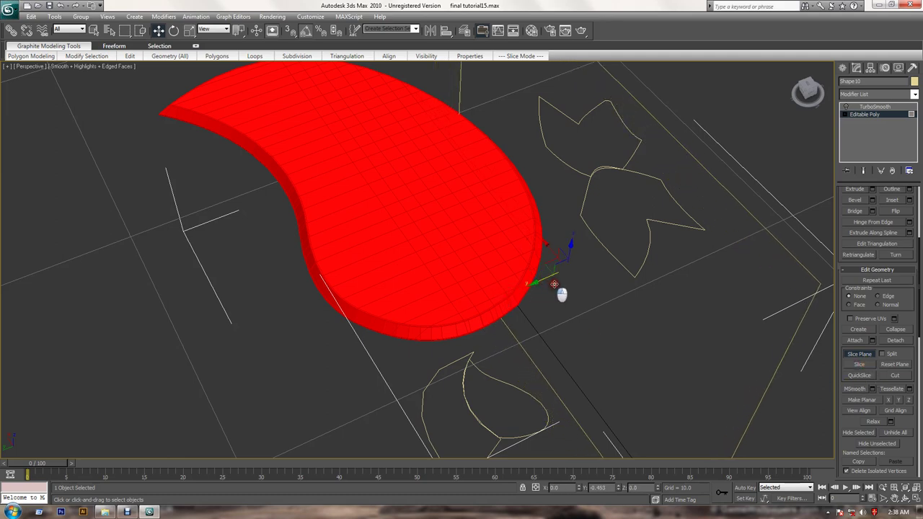
{"action": "left_click", "coordinate": [863, 364]}
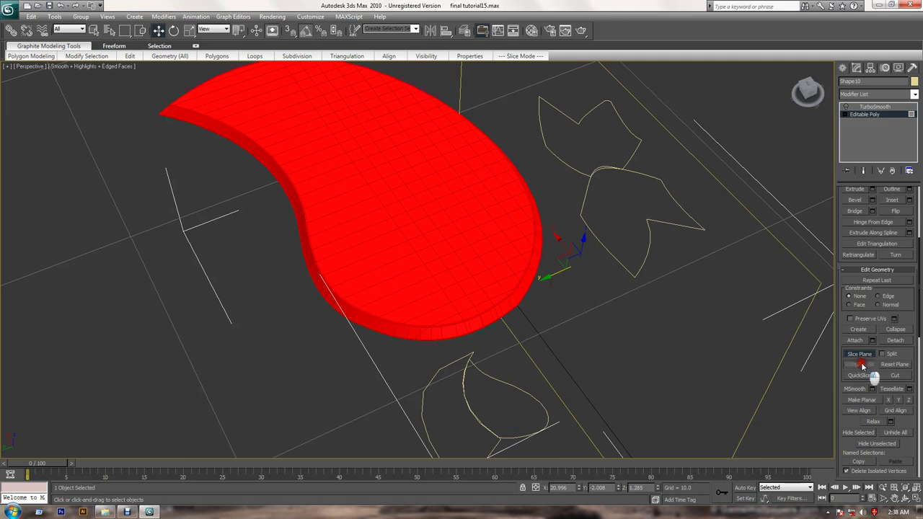
{"action": "left_click_drag", "start_coordinate": [546, 282], "coordinate": [401, 318]}
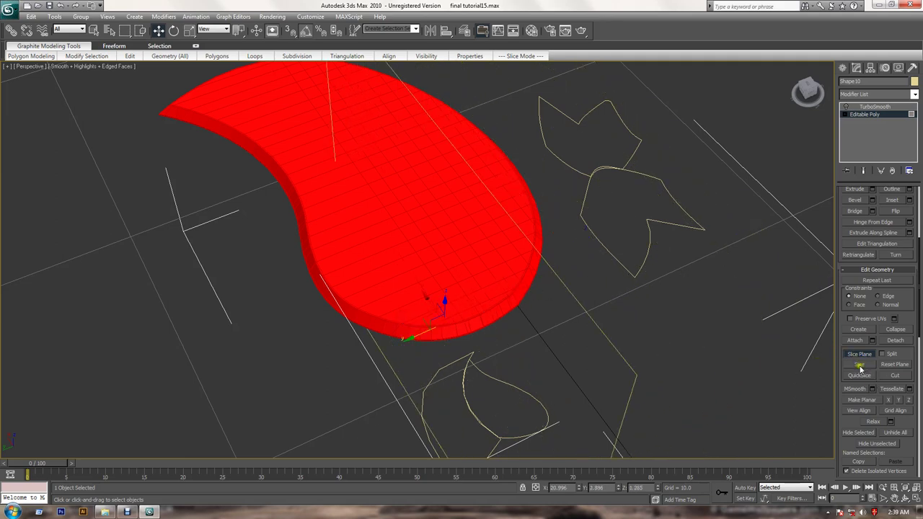
{"action": "left_click_drag", "start_coordinate": [423, 336], "coordinate": [411, 347]}
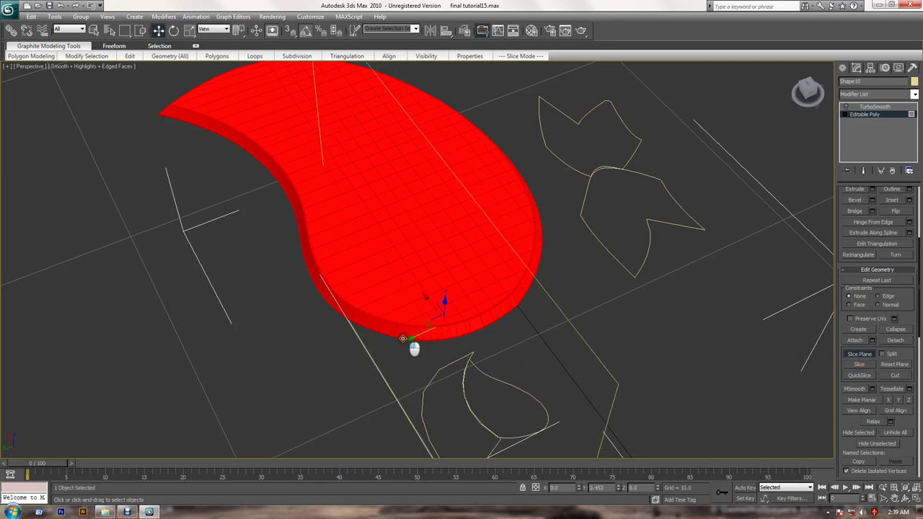
{"action": "left_click", "coordinate": [863, 365]}
{"action": "mouse_move", "coordinate": [397, 345]}
{"action": "left_mouse_down"}
{"action": "mouse_move", "coordinate": [377, 363]}
{"action": "mouse_move", "coordinate": [392, 365]}
{"action": "mouse_move", "coordinate": [354, 369]}
{"action": "left_mouse_up"}
{"action": "left_click", "coordinate": [863, 365]}
{"action": "left_click", "coordinate": [860, 365]}
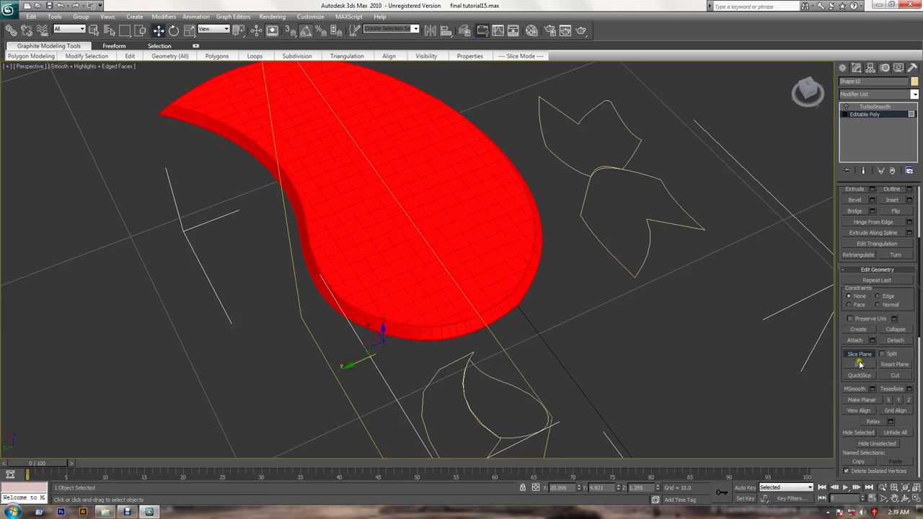
Finish the grid with perpendicular slices near the slab's narrow end
{"action": "left_click", "coordinate": [327, 366]}
{"action": "mouse_move", "coordinate": [346, 367]}
{"action": "left_mouse_down"}
{"action": "mouse_move", "coordinate": [331, 370]}
{"action": "mouse_move", "coordinate": [334, 384]}
{"action": "mouse_move", "coordinate": [324, 377]}
{"action": "left_mouse_up"}
{"action": "left_click", "coordinate": [861, 364]}
{"action": "left_click", "coordinate": [852, 366]}
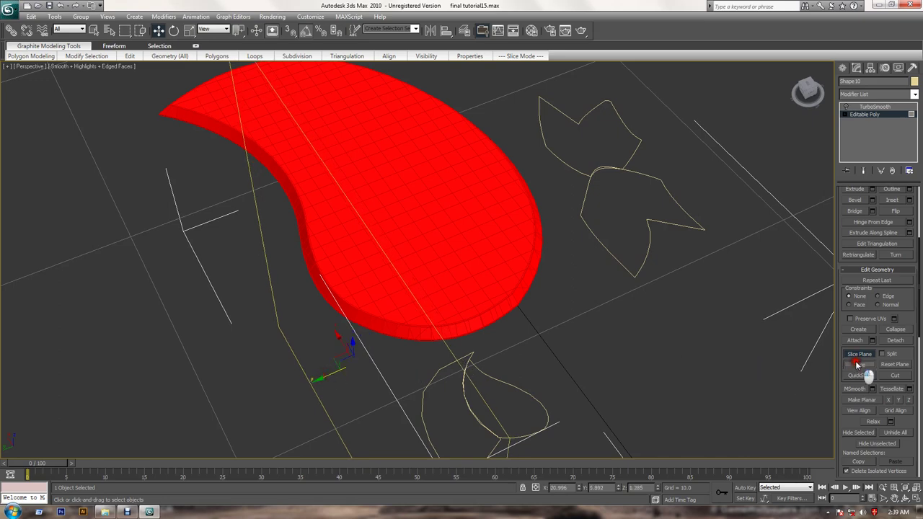
{"action": "left_click_drag", "start_coordinate": [317, 382], "coordinate": [307, 383]}
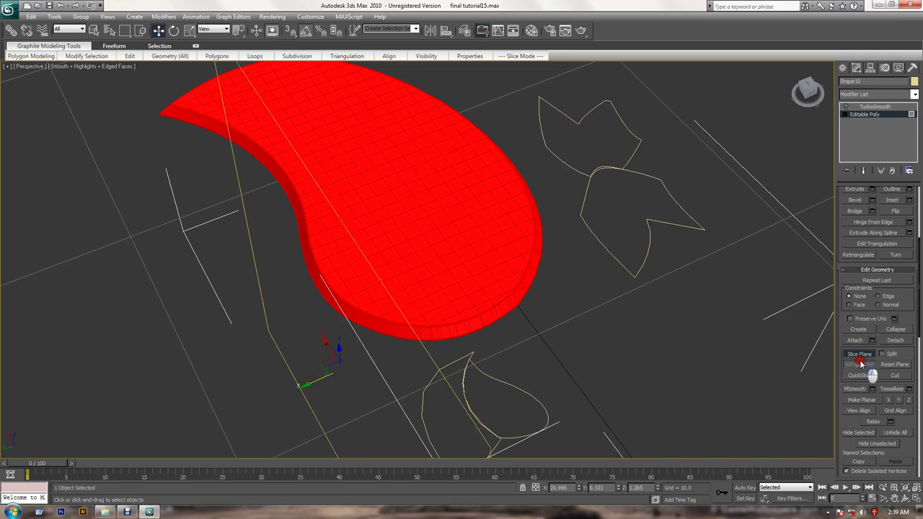
{"action": "left_click", "coordinate": [858, 364]}
Import the 'small' Illustrator file from the Desktop project folder as single object Shape03
{"action": "left_click", "coordinate": [865, 114]}
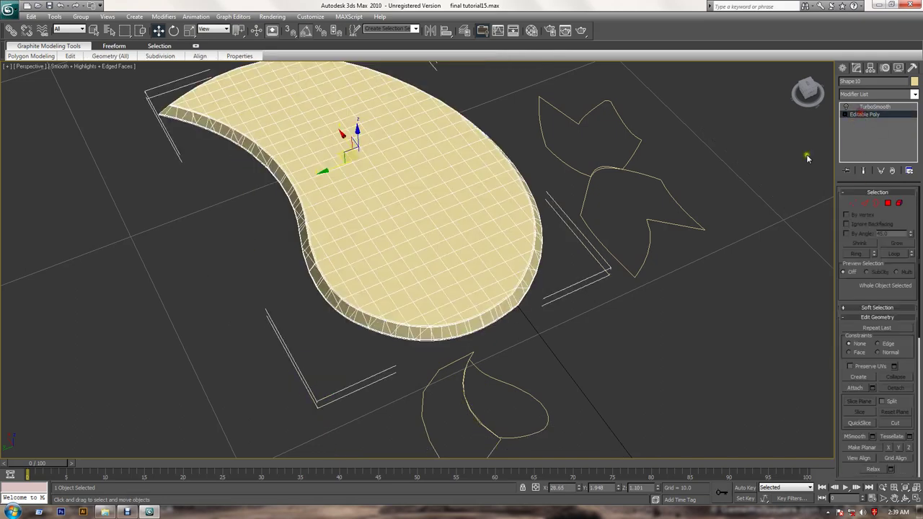
{"action": "mouse_move", "coordinate": [623, 279]}
{"action": "middle_mouse_down", "text": "alt"}
{"action": "mouse_move", "coordinate": [481, 262]}
{"action": "mouse_move", "coordinate": [550, 324]}
{"action": "mouse_move", "coordinate": [549, 242]}
{"action": "mouse_move", "coordinate": [562, 279]}
{"action": "middle_mouse_up", "text": "alt"}
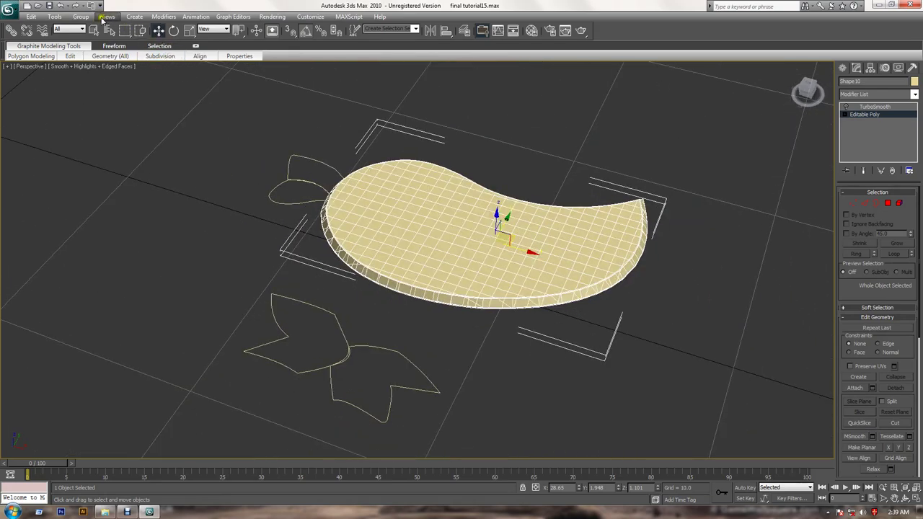
{"action": "left_click", "coordinate": [10, 9]}
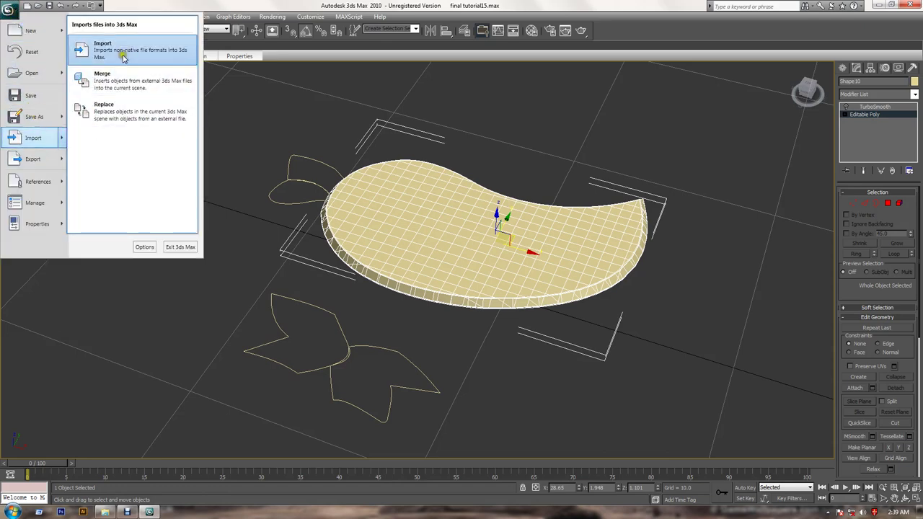
{"action": "left_click", "coordinate": [124, 55]}
{"action": "left_click", "coordinate": [79, 22]}
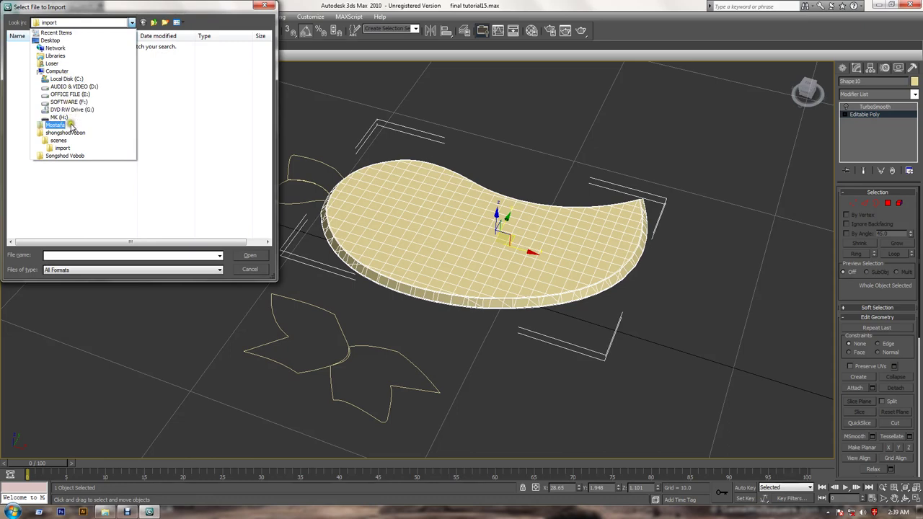
{"action": "left_click", "coordinate": [54, 41]}
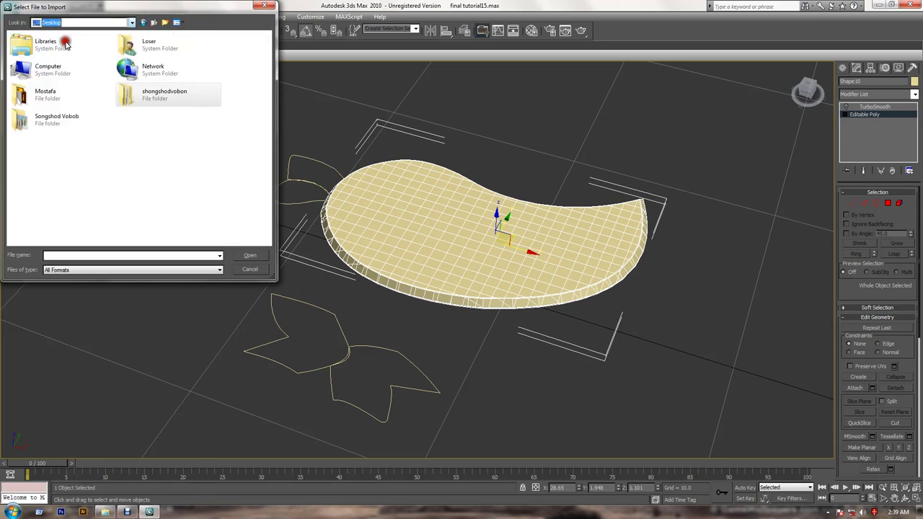
{"action": "double_click", "coordinate": [56, 95]}
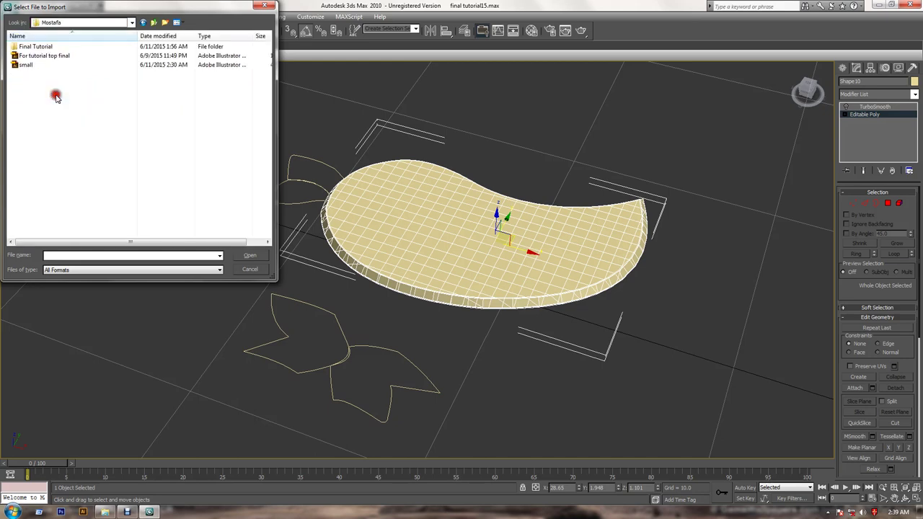
{"action": "double_click", "coordinate": [41, 58]}
{"action": "left_click", "coordinate": [490, 275]}
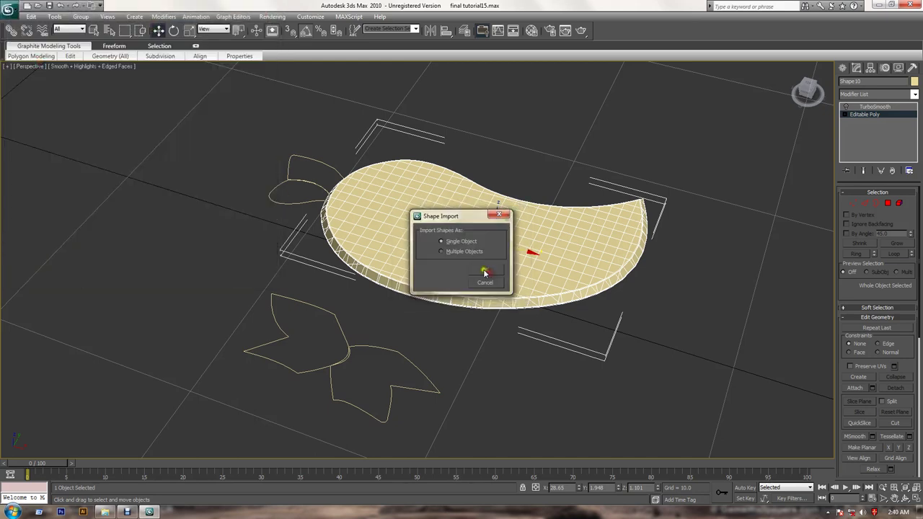
{"action": "left_click", "coordinate": [488, 271]}
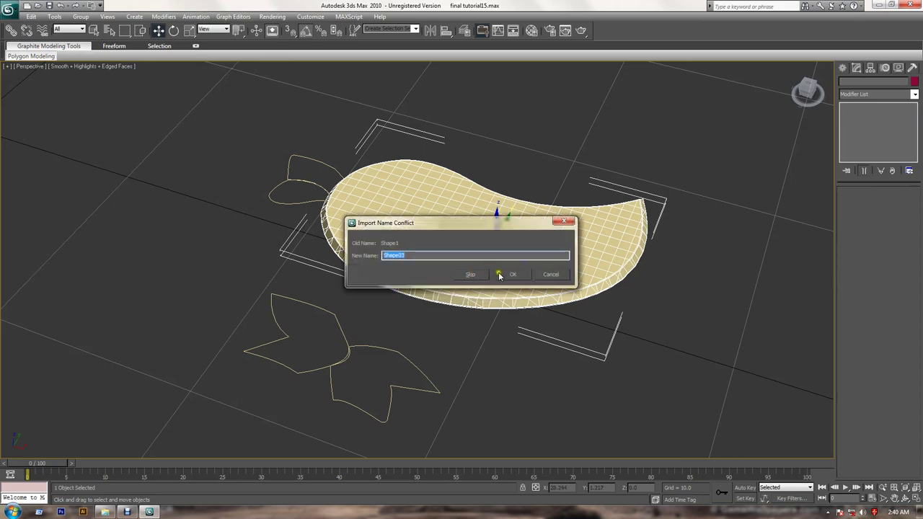
{"action": "left_click", "coordinate": [502, 274]}
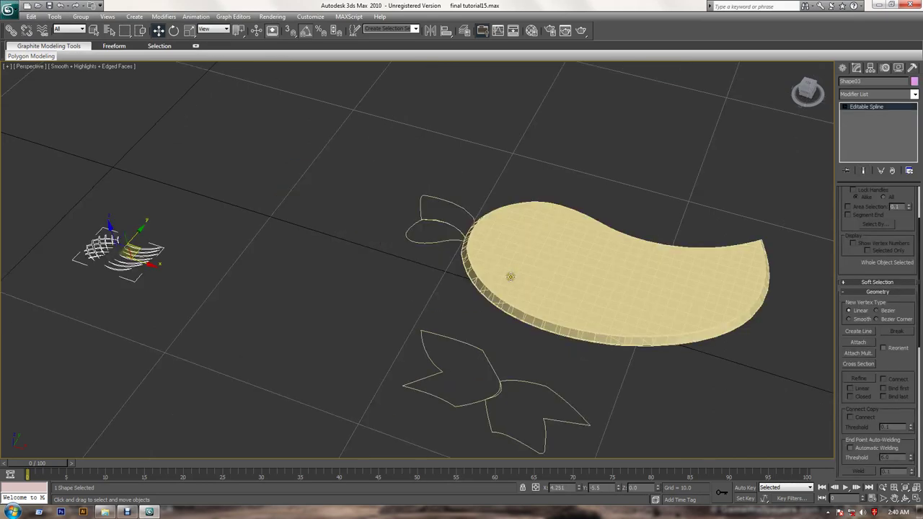
Move the imported pattern onto the paisley panel and maximize the Top view
{"action": "key", "text": "alt+w"}
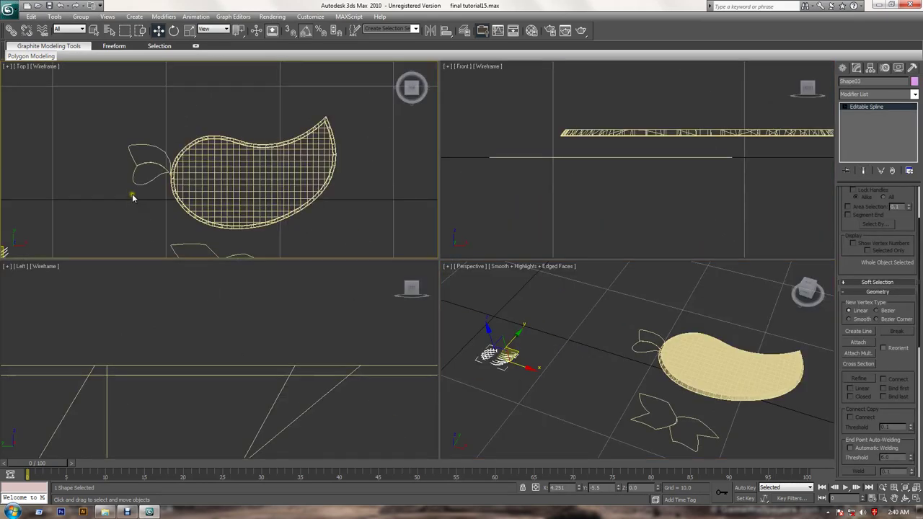
{"action": "scroll", "coordinate": [133, 198], "scroll_direction": "down", "scroll_amount": 5}
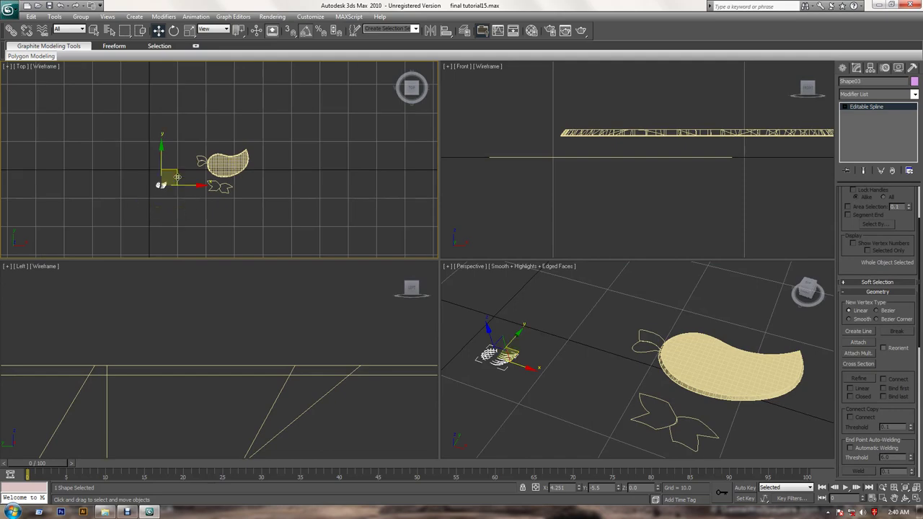
{"action": "left_click_drag", "start_coordinate": [189, 184], "coordinate": [251, 170]}
{"action": "key", "text": "alt+w"}
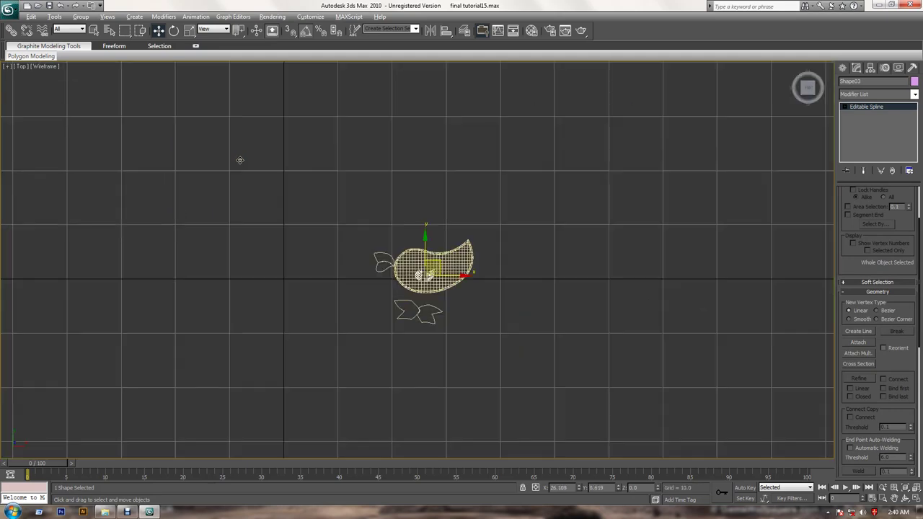
{"action": "scroll", "coordinate": [514, 269], "scroll_direction": "up", "scroll_amount": 3}
{"action": "scroll", "coordinate": [514, 269], "scroll_direction": "up", "scroll_amount": 4}
{"action": "middle_click_drag", "start_coordinate": [532, 279], "coordinate": [460, 222]}
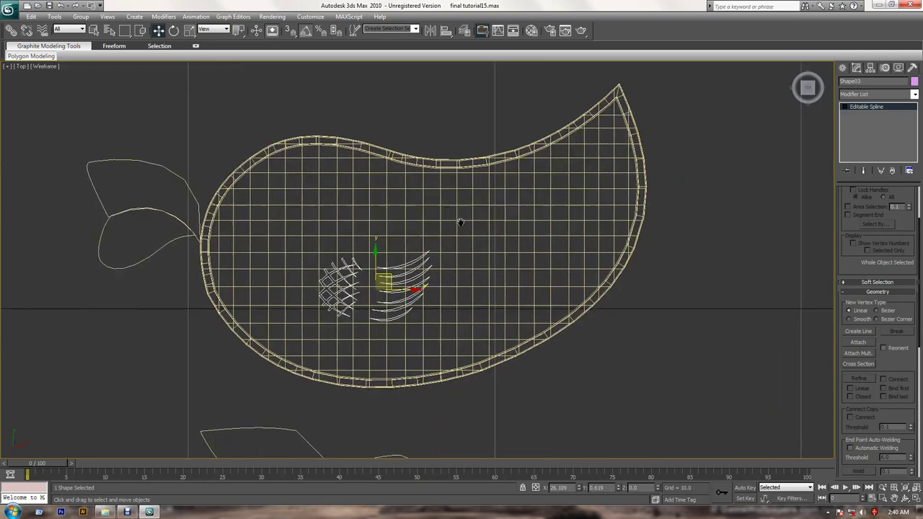
Scale the pattern up uniformly over the paisley and nudge it into final position
{"action": "left_click", "coordinate": [189, 31]}
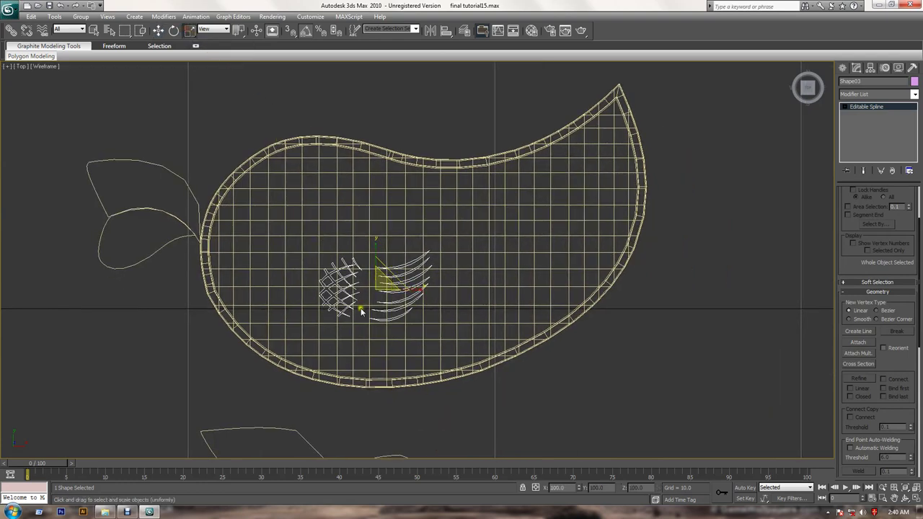
{"action": "left_click_drag", "start_coordinate": [383, 280], "coordinate": [371, 165]}
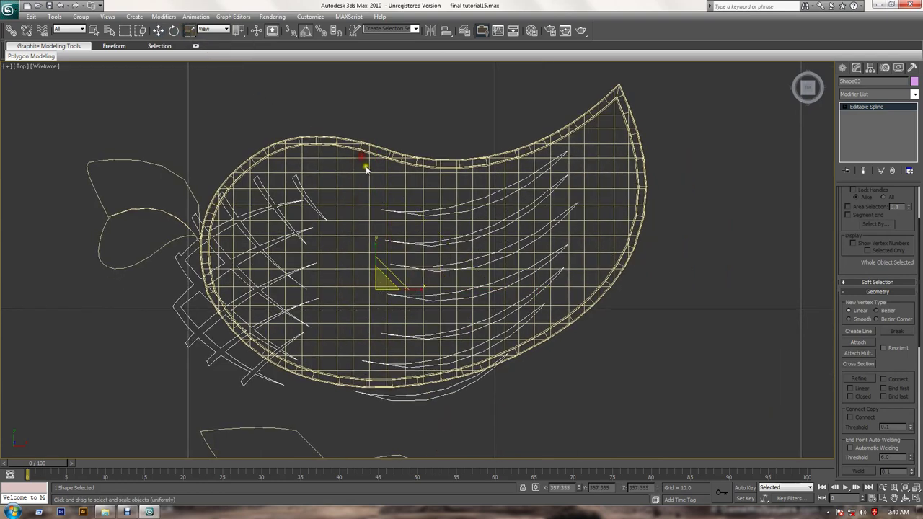
{"action": "key", "text": "w"}
{"action": "mouse_move", "coordinate": [395, 282]}
{"action": "left_mouse_down"}
{"action": "mouse_move", "coordinate": [410, 286]}
{"action": "mouse_move", "coordinate": [445, 262]}
{"action": "left_mouse_up"}
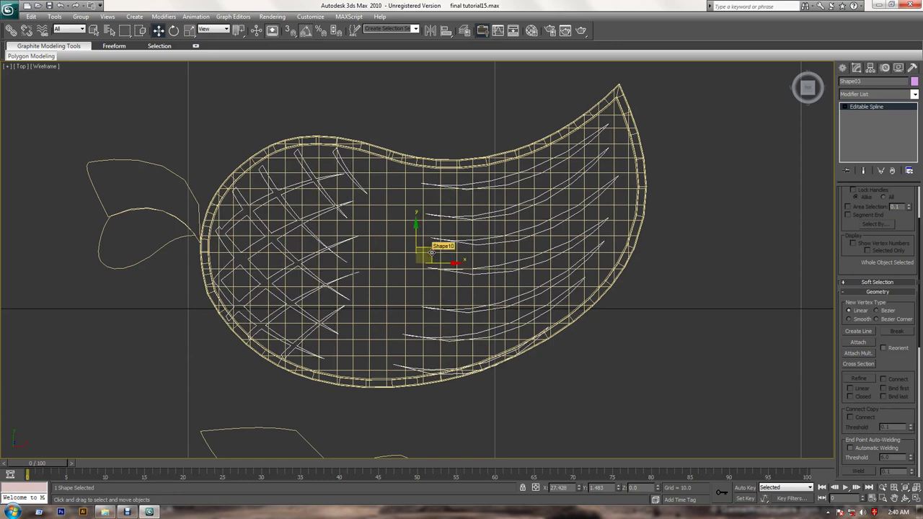
{"action": "left_click_drag", "start_coordinate": [431, 251], "coordinate": [445, 260]}
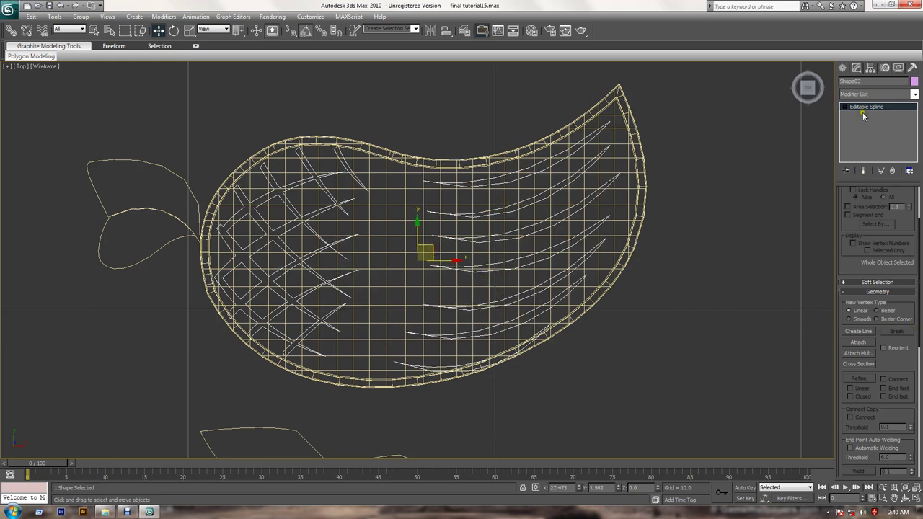
At Shape03's Vertex level, move a stroke's end vertex pair inward from the border
{"action": "right_click", "coordinate": [351, 268]}
{"action": "mouse_move", "coordinate": [399, 302]}
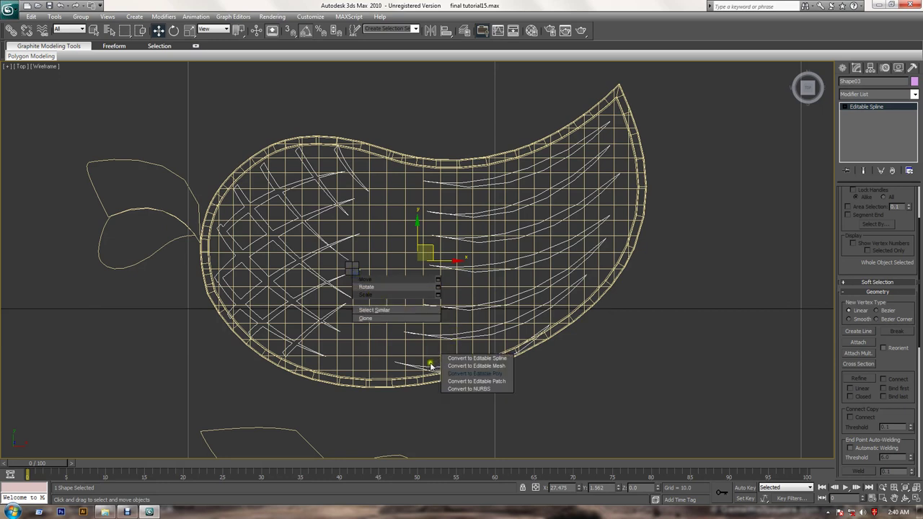
{"action": "left_click", "coordinate": [489, 358]}
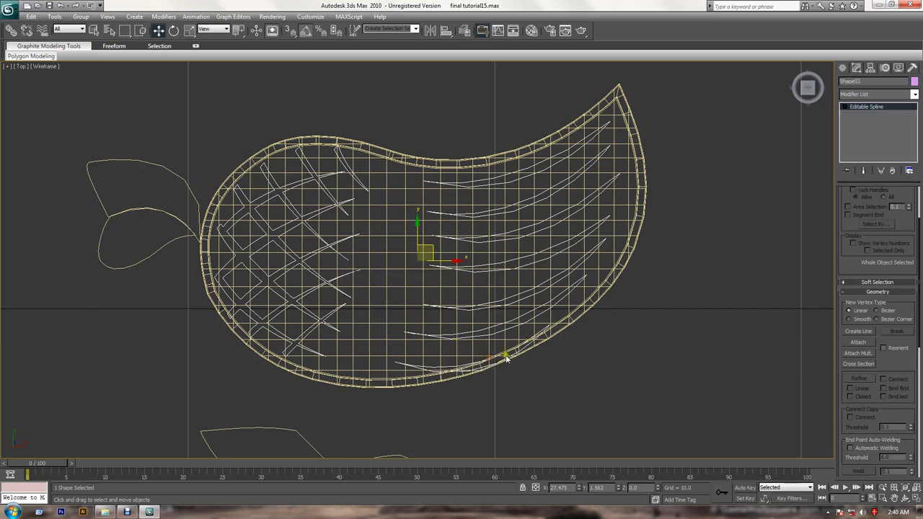
{"action": "left_click", "coordinate": [848, 108]}
{"action": "left_click", "coordinate": [862, 115]}
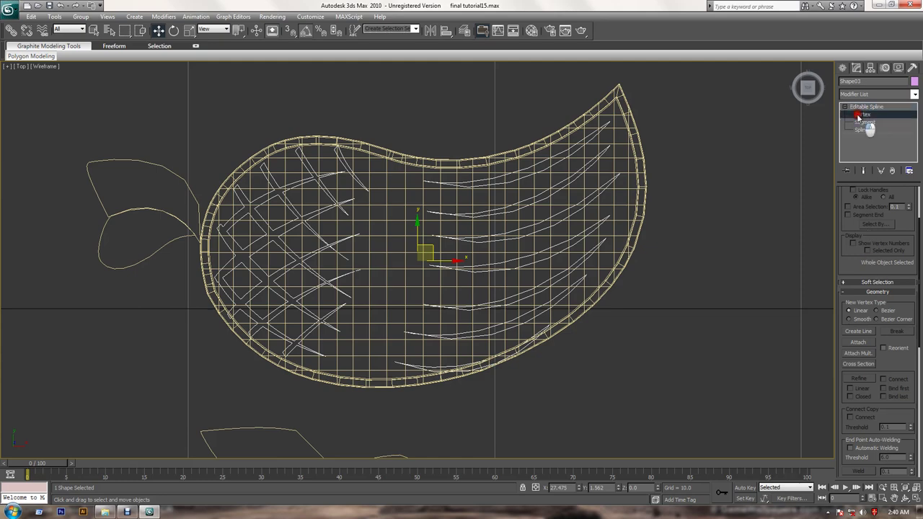
{"action": "middle_click_drag", "start_coordinate": [295, 318], "coordinate": [389, 287]}
{"action": "scroll", "coordinate": [390, 287], "scroll_direction": "up", "scroll_amount": 5}
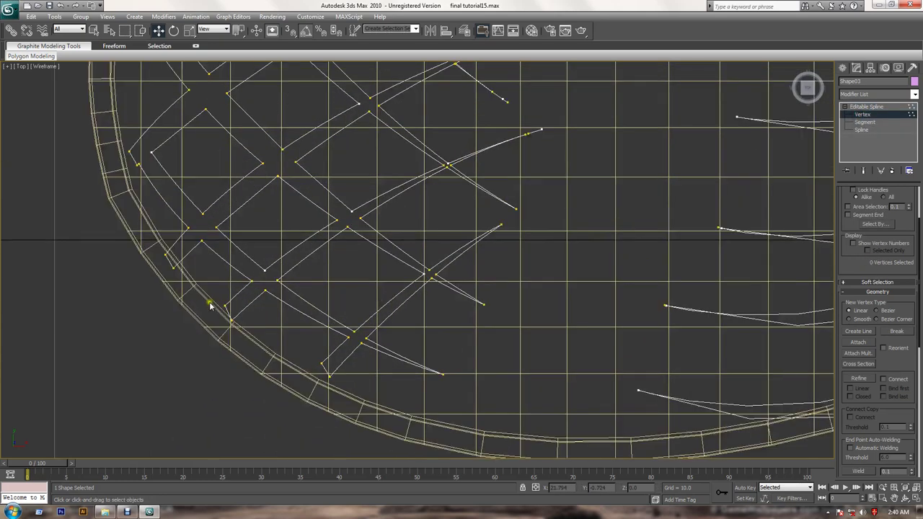
{"action": "left_click", "coordinate": [232, 320]}
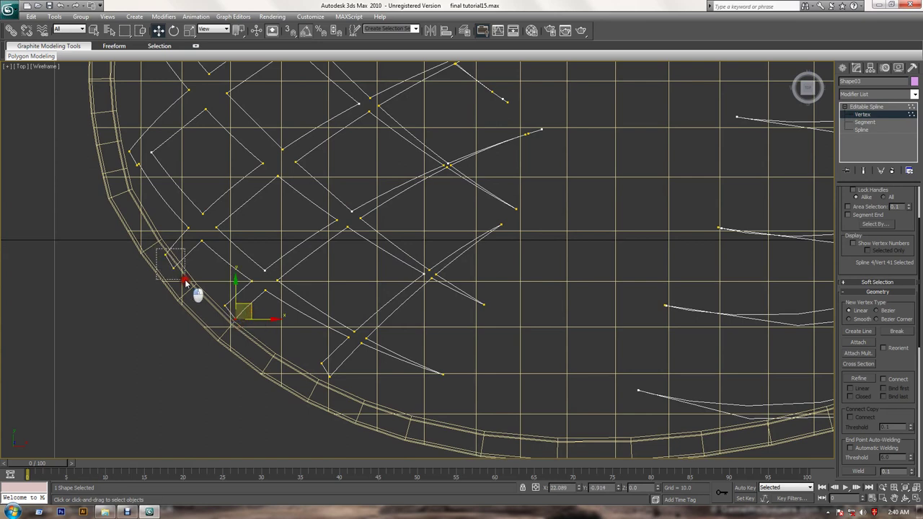
{"action": "left_click_drag", "start_coordinate": [156, 249], "coordinate": [196, 292]}
{"action": "left_click_drag", "start_coordinate": [183, 243], "coordinate": [208, 235]}
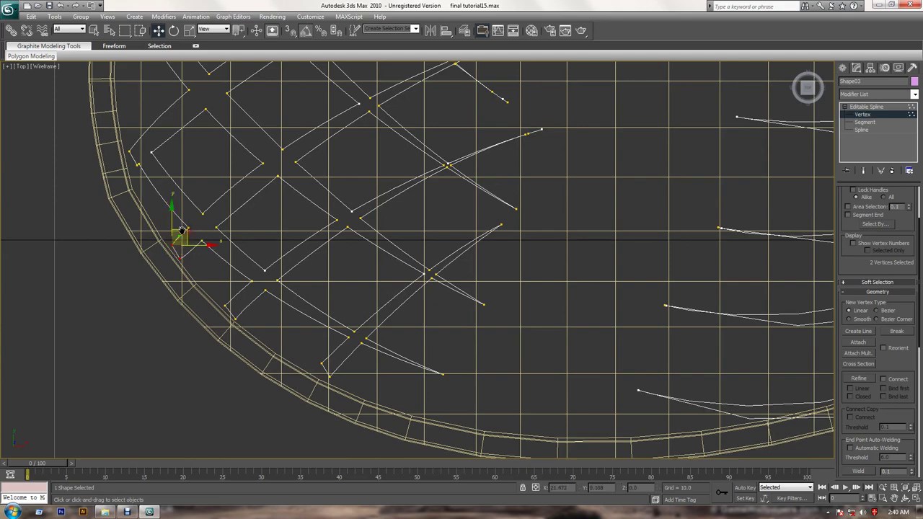
Select the stroke vertices near the paisley's top arc
{"action": "scroll", "coordinate": [183, 233], "scroll_direction": "down", "scroll_amount": 3}
{"action": "scroll", "coordinate": [495, 247], "scroll_direction": "up", "scroll_amount": 3}
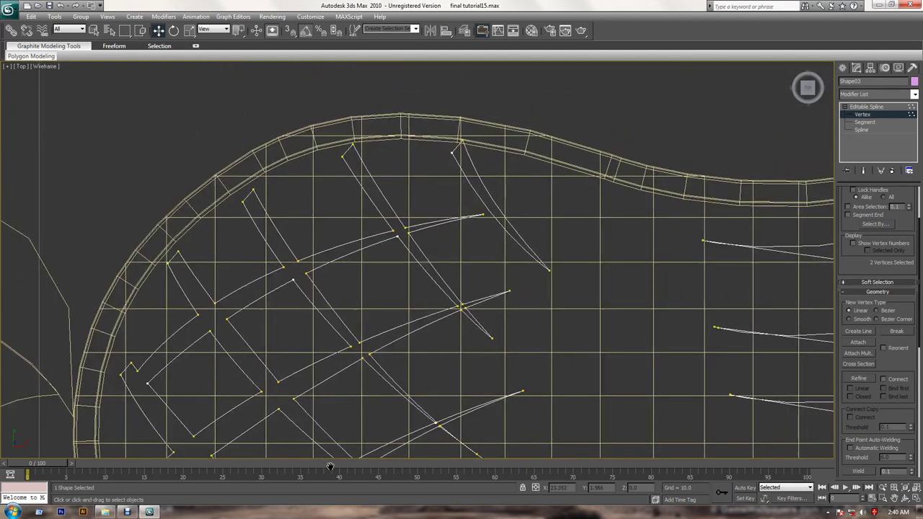
{"action": "middle_click_drag", "start_coordinate": [510, 395], "coordinate": [465, 451]}
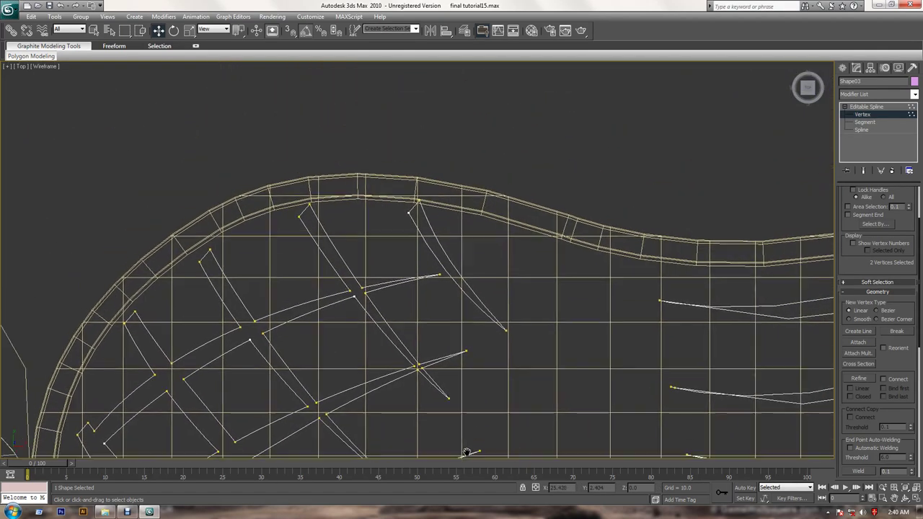
{"action": "left_click_drag", "start_coordinate": [381, 169], "coordinate": [439, 207]}
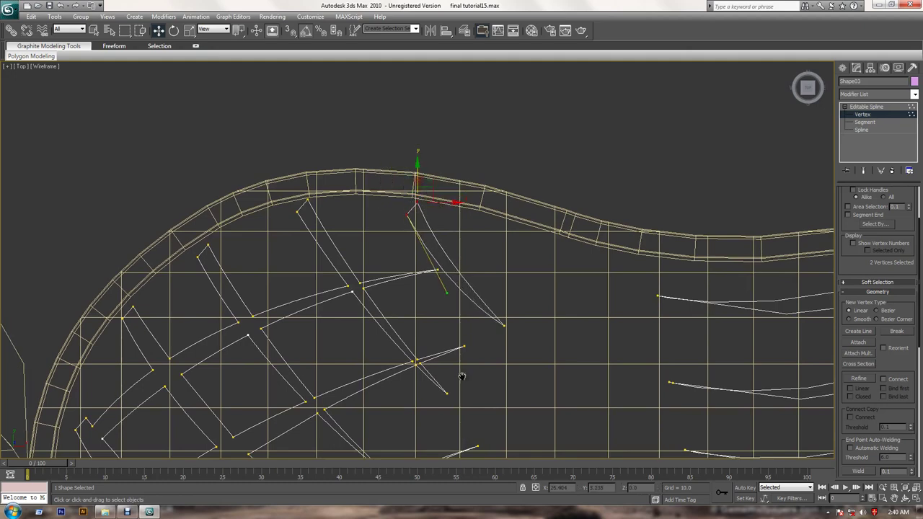
Pull the lowest stroke's end vertex up inside the paisley's lower border
{"action": "mouse_move", "coordinate": [462, 433]}
{"action": "middle_mouse_down"}
{"action": "mouse_move", "coordinate": [462, 231]}
{"action": "mouse_move", "coordinate": [476, 207]}
{"action": "mouse_move", "coordinate": [476, 342]}
{"action": "mouse_move", "coordinate": [505, 274]}
{"action": "mouse_move", "coordinate": [549, 313]}
{"action": "mouse_move", "coordinate": [407, 321]}
{"action": "middle_mouse_up"}
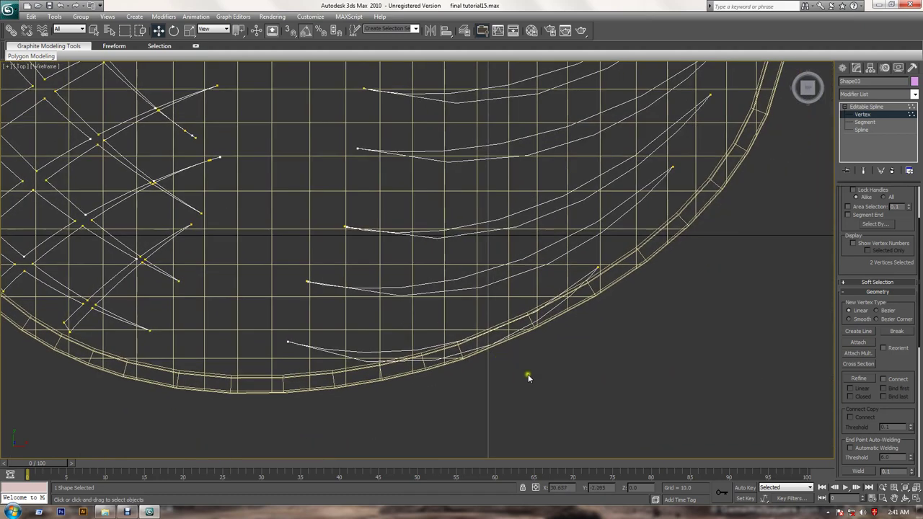
{"action": "left_click_drag", "start_coordinate": [281, 329], "coordinate": [627, 423]}
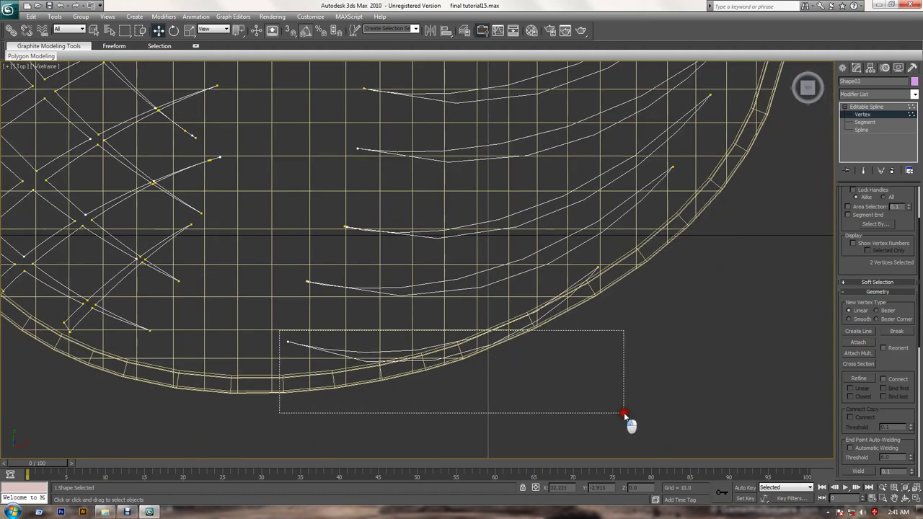
{"action": "left_click_drag", "start_coordinate": [584, 280], "coordinate": [575, 271]}
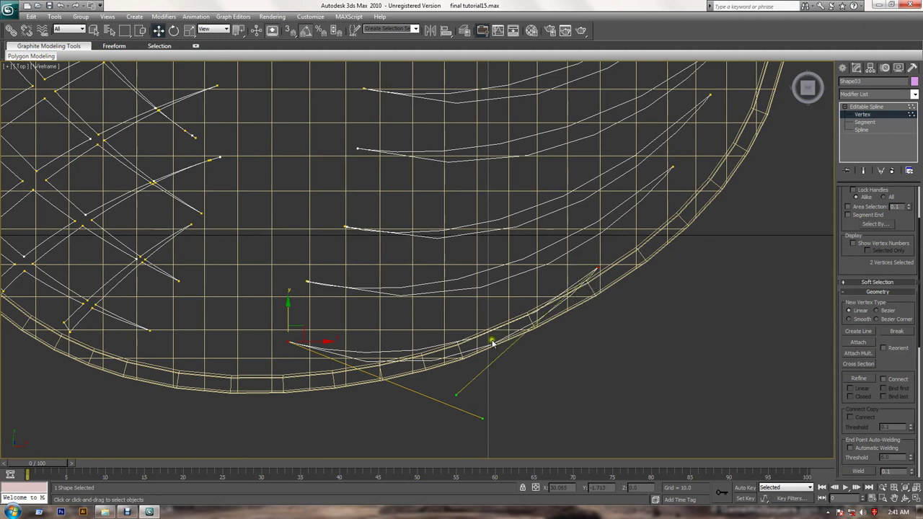
{"action": "left_click_drag", "start_coordinate": [301, 323], "coordinate": [309, 296]}
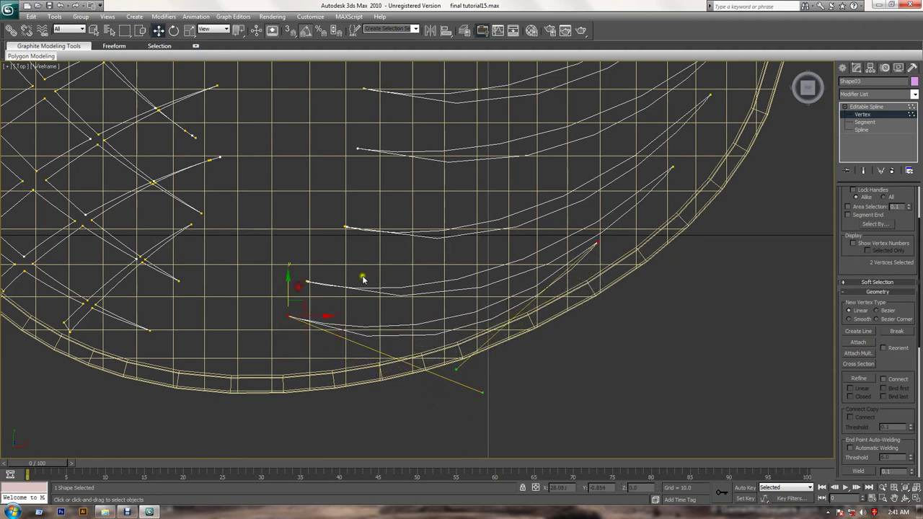
{"action": "scroll", "coordinate": [515, 287], "scroll_direction": "down", "scroll_amount": 2}
{"action": "scroll", "coordinate": [564, 258], "scroll_direction": "down", "scroll_amount": 2}
{"action": "middle_click_drag", "start_coordinate": [480, 355], "coordinate": [503, 400]}
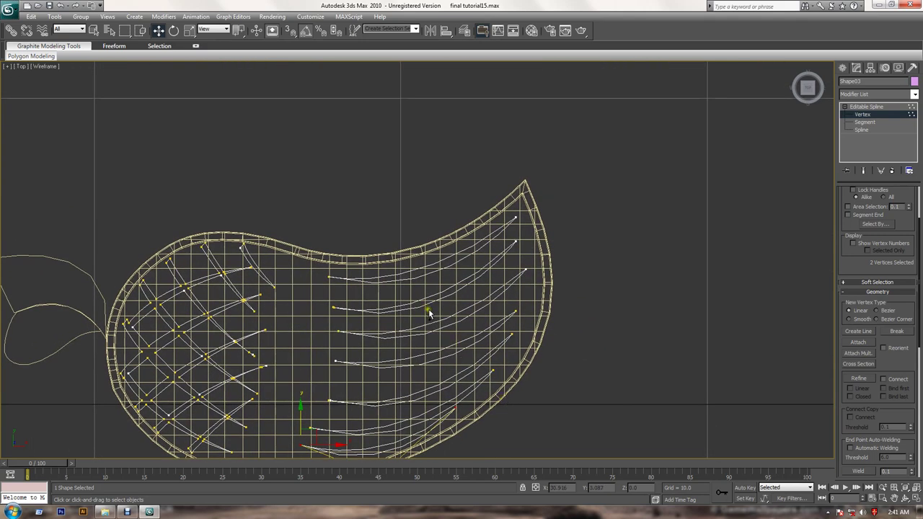
Select the right-side stroke vertices and move them slightly upward inside the border
{"action": "middle_click_drag", "start_coordinate": [418, 305], "coordinate": [410, 224]}
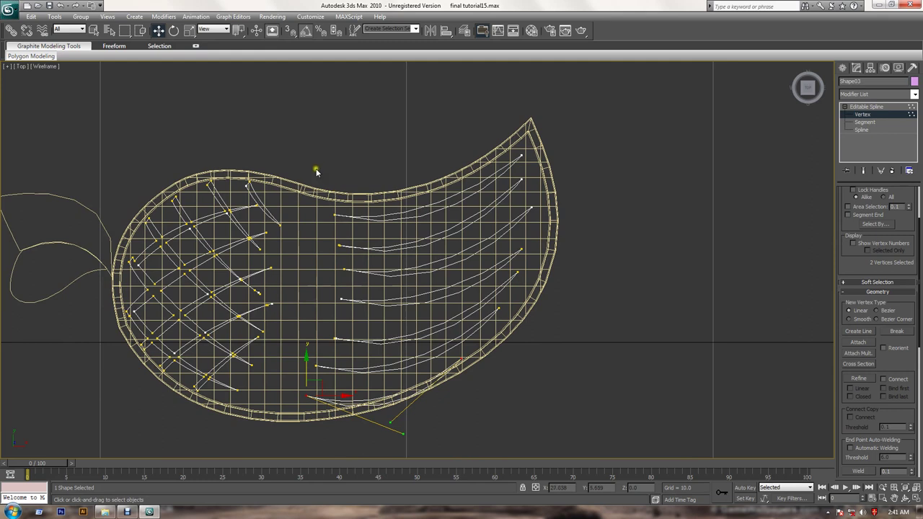
{"action": "left_click_drag", "start_coordinate": [307, 173], "coordinate": [646, 457]}
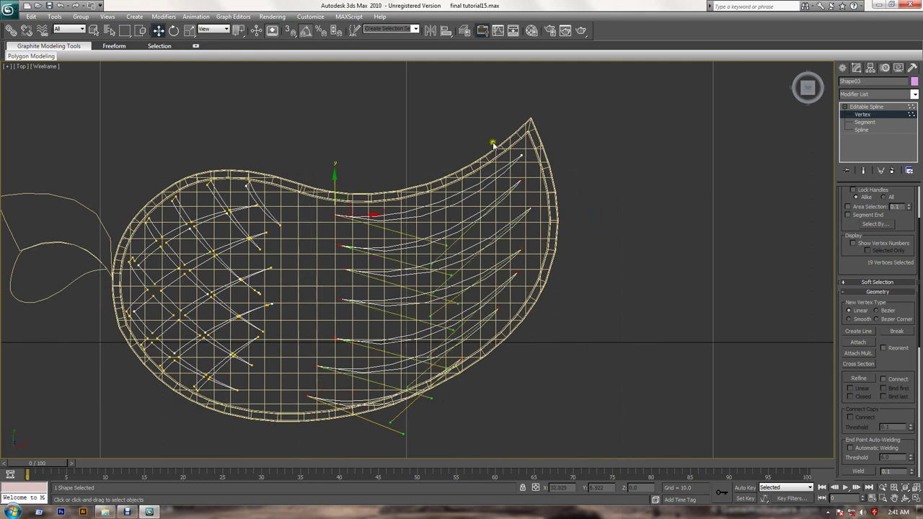
{"action": "left_click", "coordinate": [521, 130]}
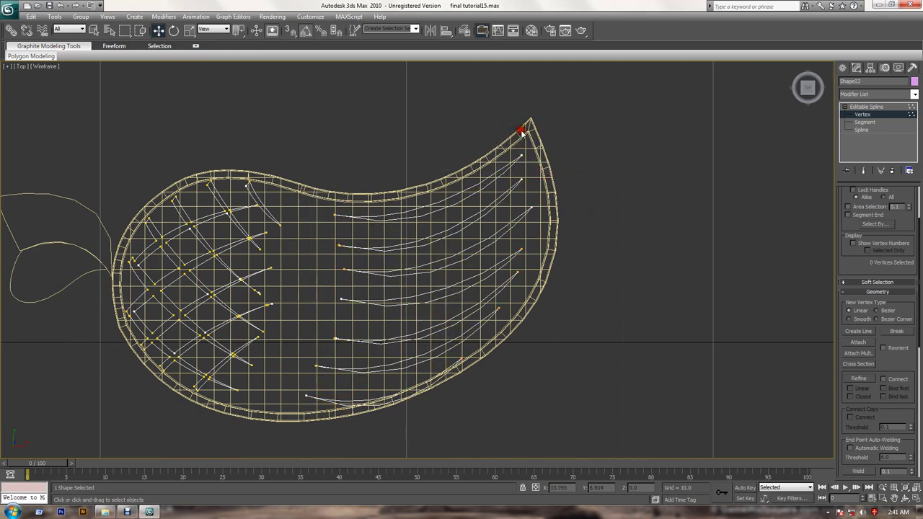
{"action": "left_click", "coordinate": [523, 144]}
{"action": "left_click_drag", "start_coordinate": [300, 147], "coordinate": [606, 435]}
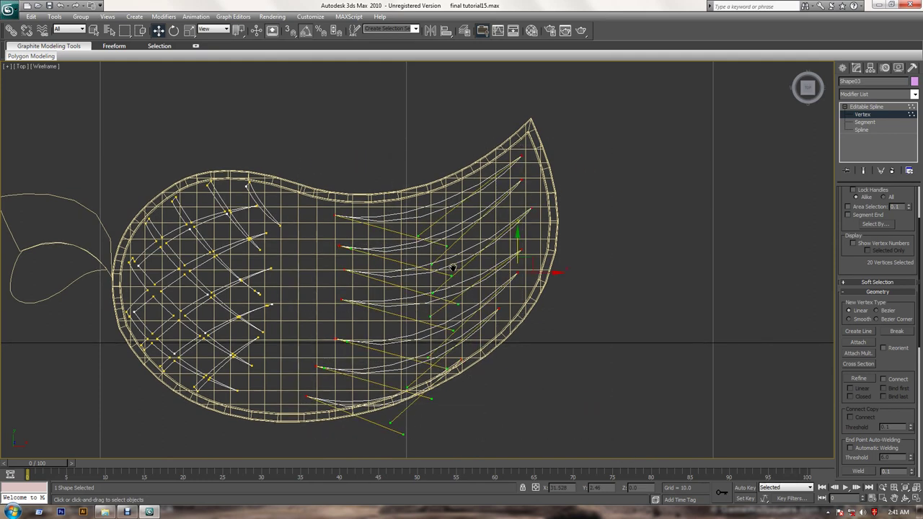
{"action": "mouse_move", "coordinate": [515, 253]}
{"action": "left_mouse_down"}
{"action": "mouse_move", "coordinate": [529, 250]}
{"action": "mouse_move", "coordinate": [519, 244]}
{"action": "mouse_move", "coordinate": [531, 229]}
{"action": "left_mouse_up"}
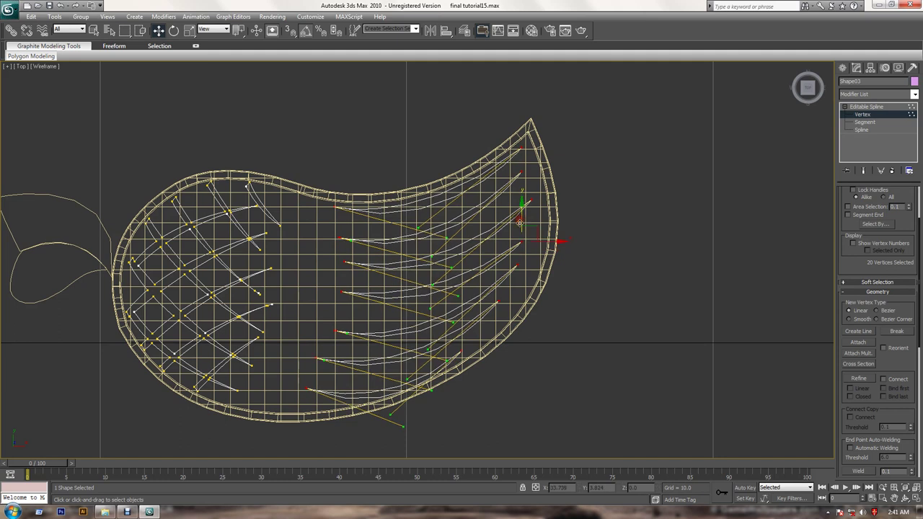
Move the lower-left pattern vertex into place over the leaf
{"action": "left_click", "coordinate": [580, 359]}
{"action": "left_click_drag", "start_coordinate": [526, 381], "coordinate": [448, 339]}
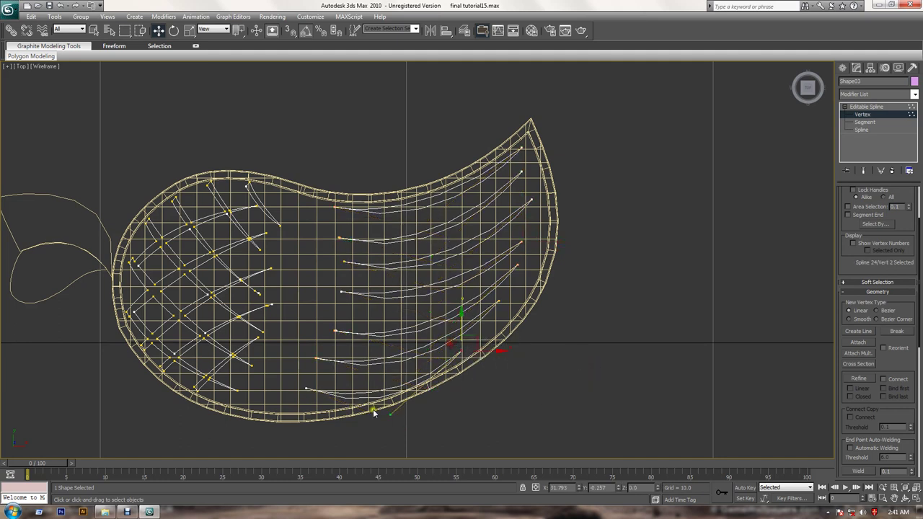
{"action": "left_click", "coordinate": [305, 392]}
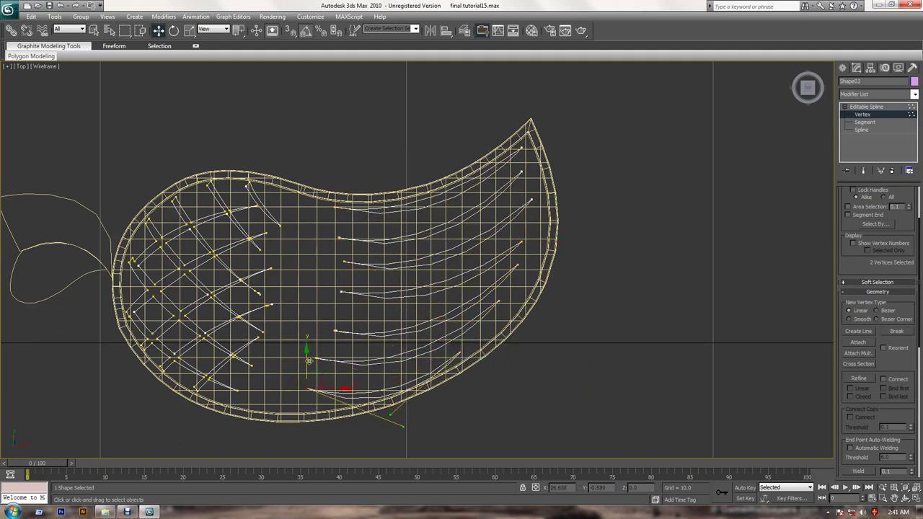
{"action": "left_click_drag", "start_coordinate": [308, 361], "coordinate": [319, 366]}
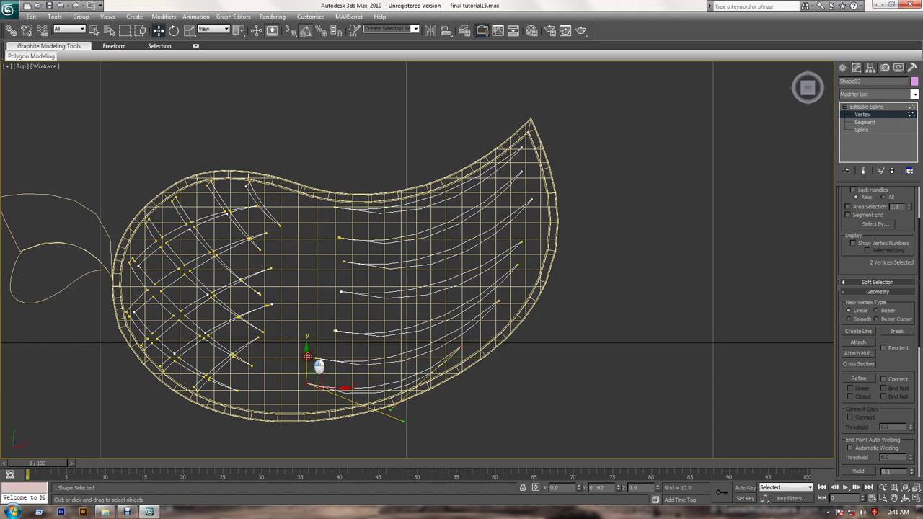
Exit Vertex level and orbit the Perspective view to look down on the leaf and splines
{"action": "left_click", "coordinate": [861, 116]}
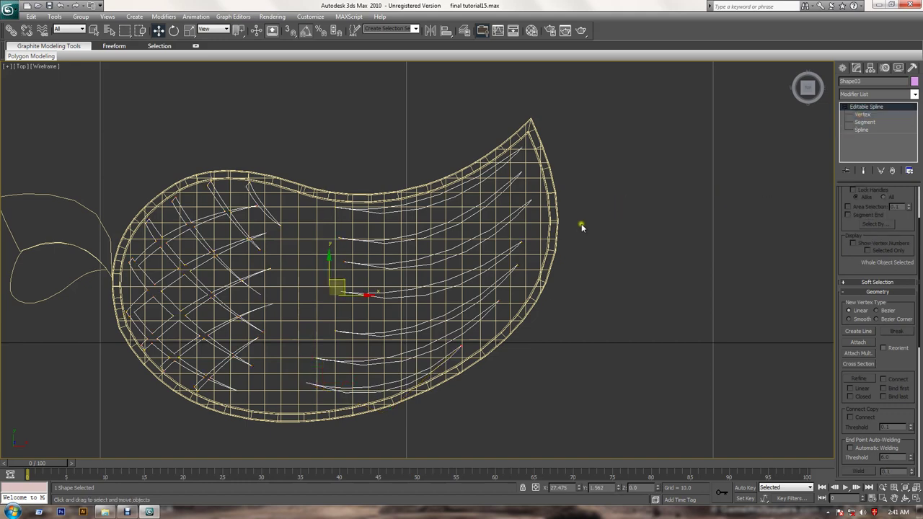
{"action": "key", "text": "alt+w"}
{"action": "key", "text": "alt+w"}
{"action": "middle_click_drag", "start_coordinate": [666, 373], "coordinate": [664, 326], "text": "alt"}
{"action": "middle_click_drag", "start_coordinate": [603, 244], "coordinate": [667, 346], "text": "alt"}
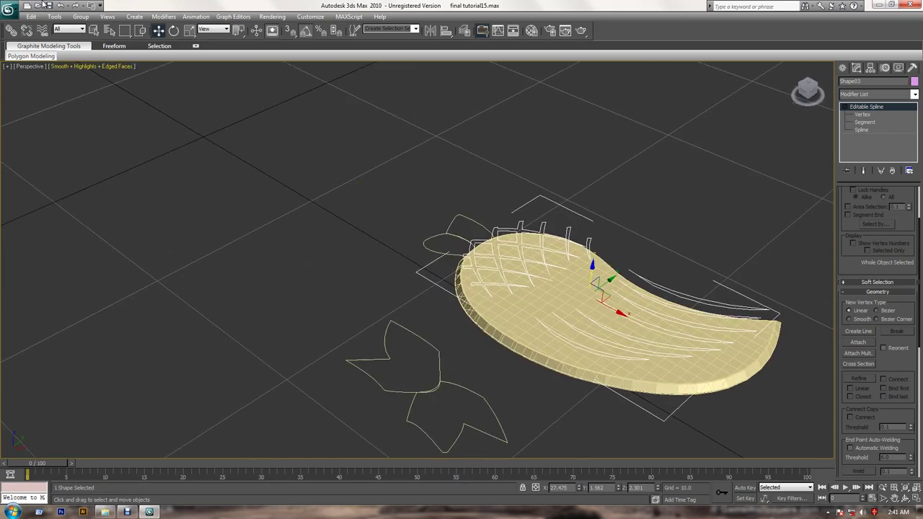
Save the scene as the incremented copy final tutorial16.max
{"action": "left_click", "coordinate": [7, 12]}
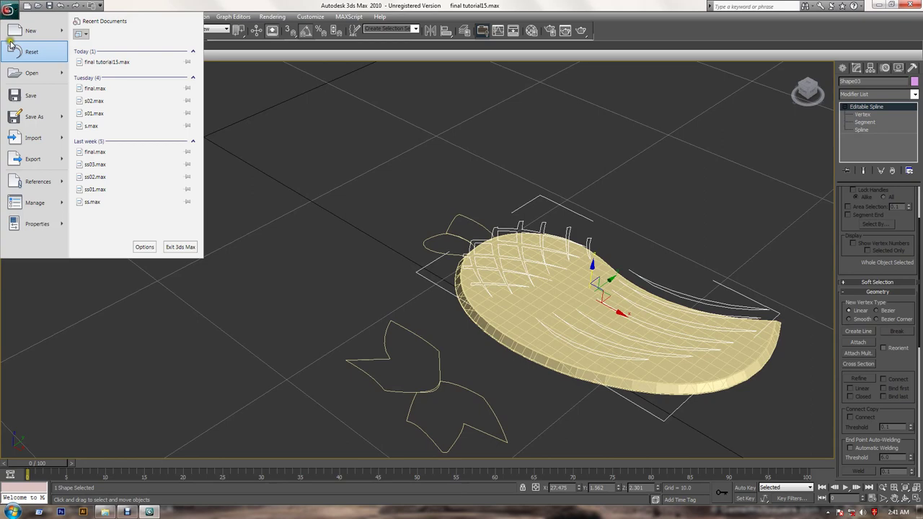
{"action": "left_click", "coordinate": [32, 115]}
{"action": "left_click", "coordinate": [222, 255]}
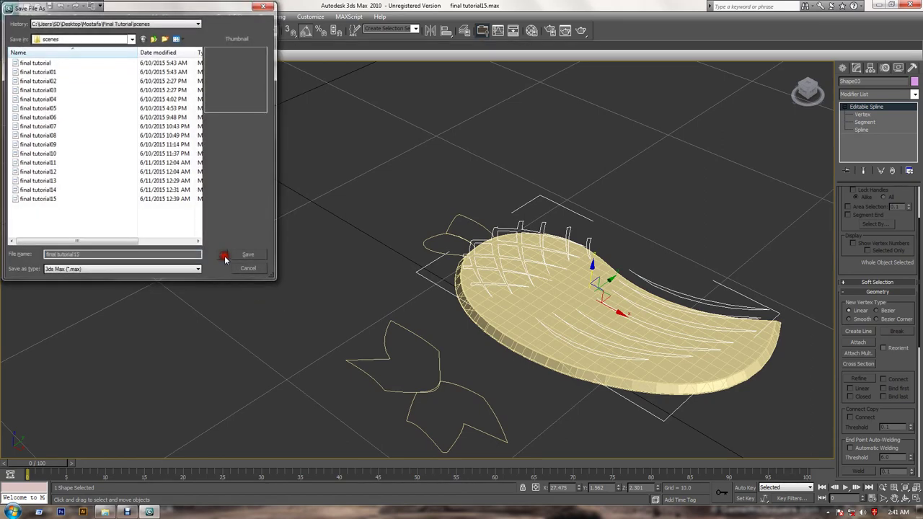
{"action": "middle_click_drag", "start_coordinate": [614, 331], "coordinate": [567, 315]}
{"action": "scroll", "coordinate": [567, 315], "scroll_direction": "up", "scroll_amount": 2}
{"action": "scroll", "coordinate": [484, 292], "scroll_direction": "up", "scroll_amount": 2}
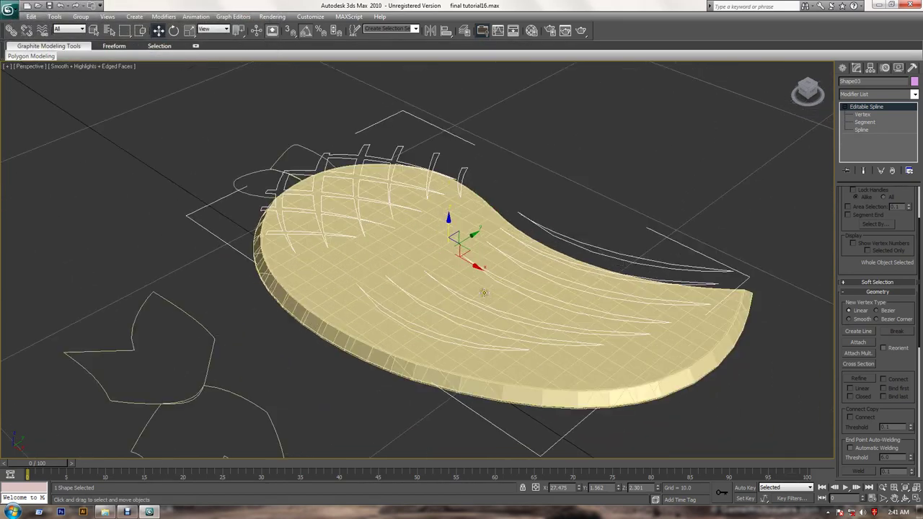
{"action": "left_click", "coordinate": [354, 314]}
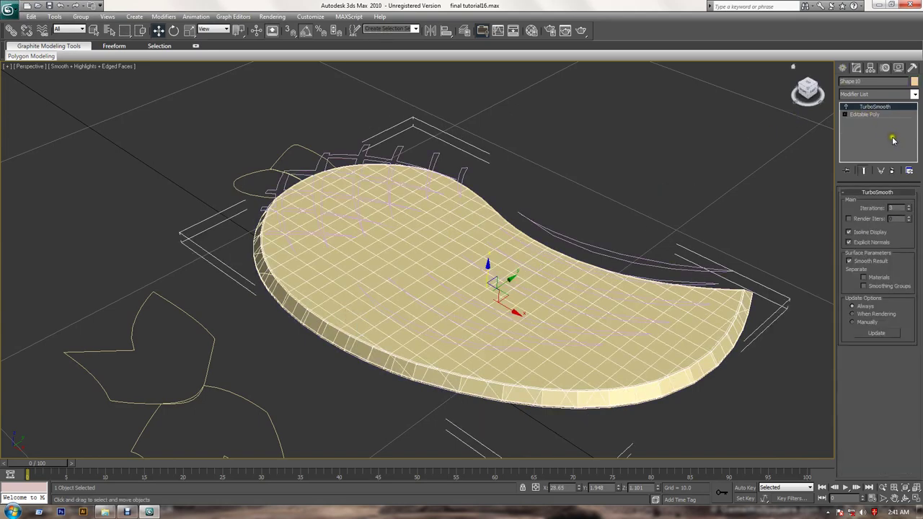
Remove TurboSmooth from Shape10 and ShapeMerge Shape03 into it using Merge mode
{"action": "left_click", "coordinate": [894, 175]}
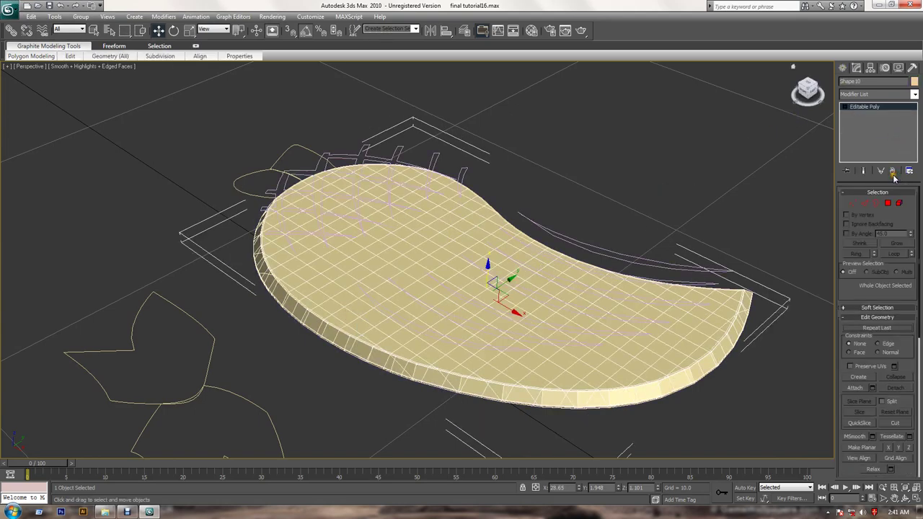
{"action": "left_click", "coordinate": [843, 67]}
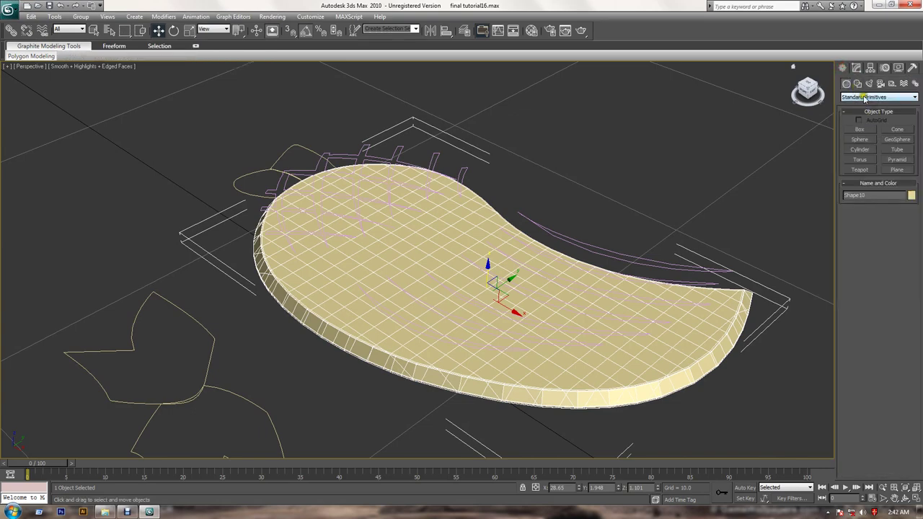
{"action": "left_click", "coordinate": [862, 98]}
{"action": "left_click", "coordinate": [873, 125]}
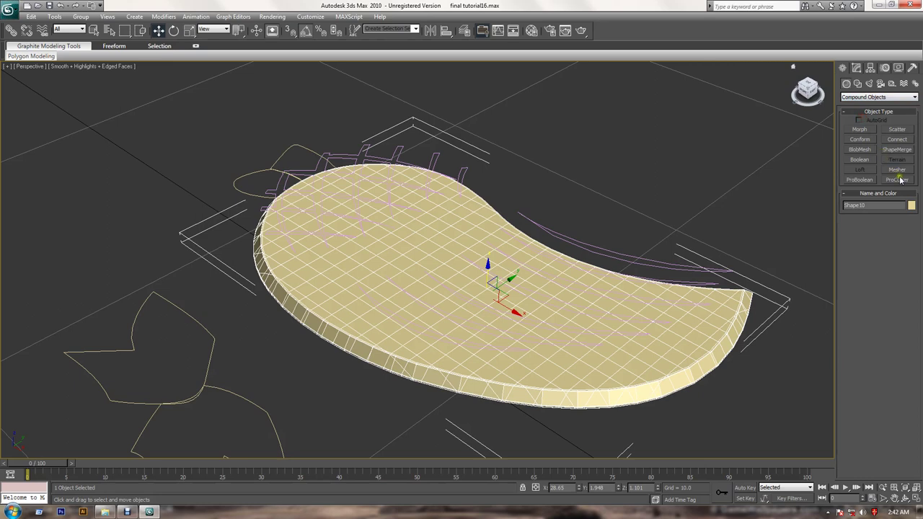
{"action": "left_click", "coordinate": [897, 149]}
{"action": "left_click", "coordinate": [889, 233]}
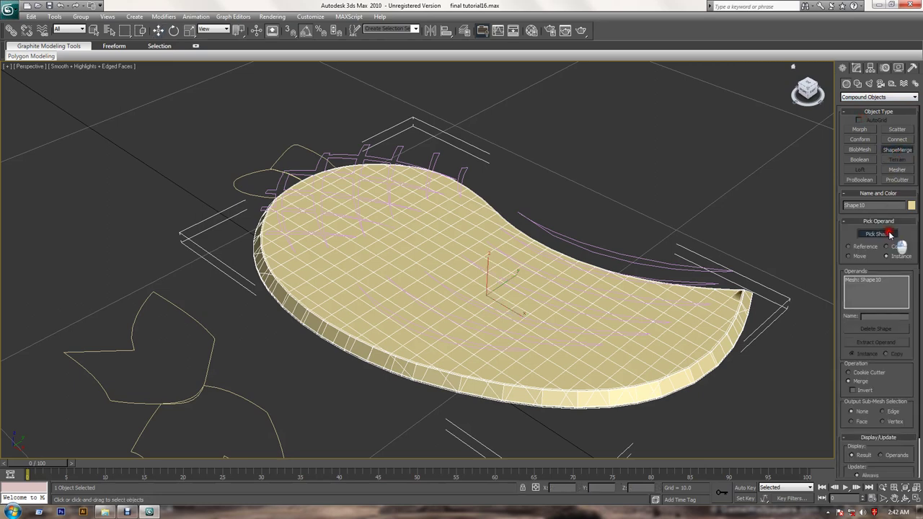
{"action": "left_click", "coordinate": [464, 174]}
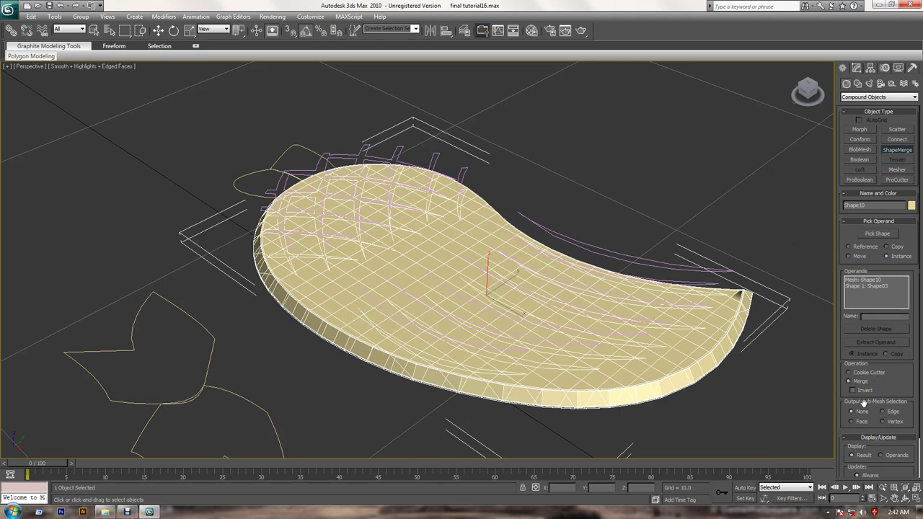
{"action": "left_click", "coordinate": [859, 373]}
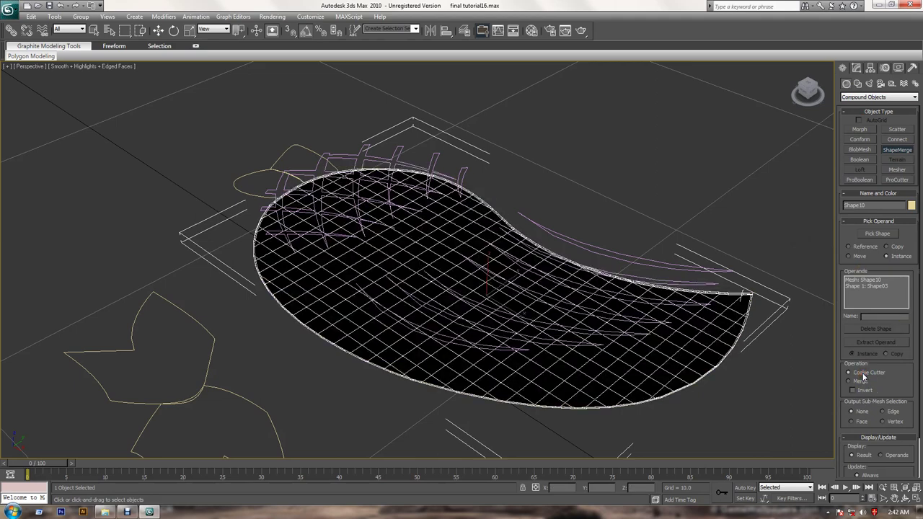
{"action": "left_click", "coordinate": [861, 379]}
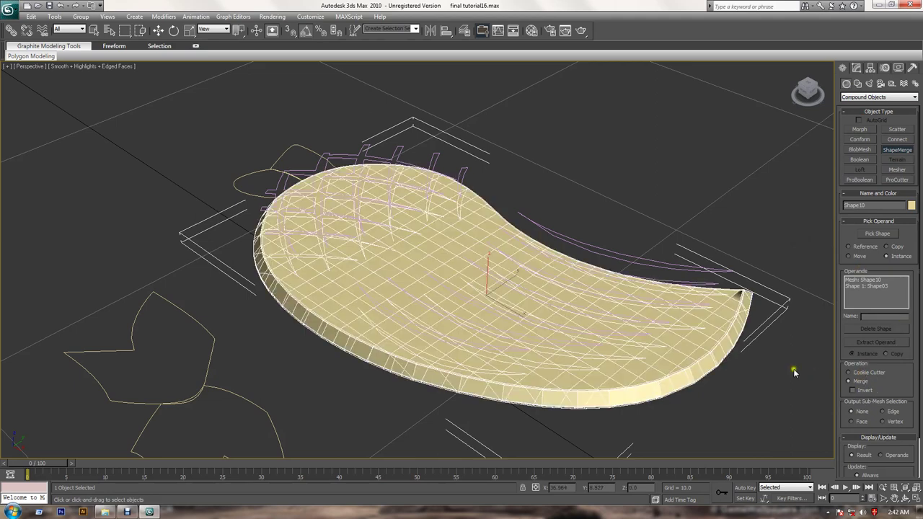
Convert the merged leaf mesh to an Editable Poly
{"action": "right_click", "coordinate": [531, 329]}
{"action": "right_click", "coordinate": [534, 332]}
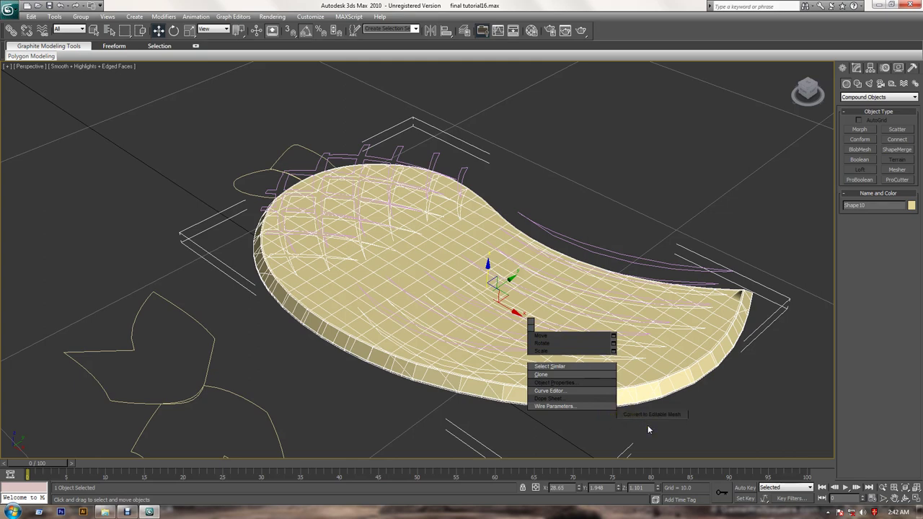
{"action": "left_click", "coordinate": [647, 428]}
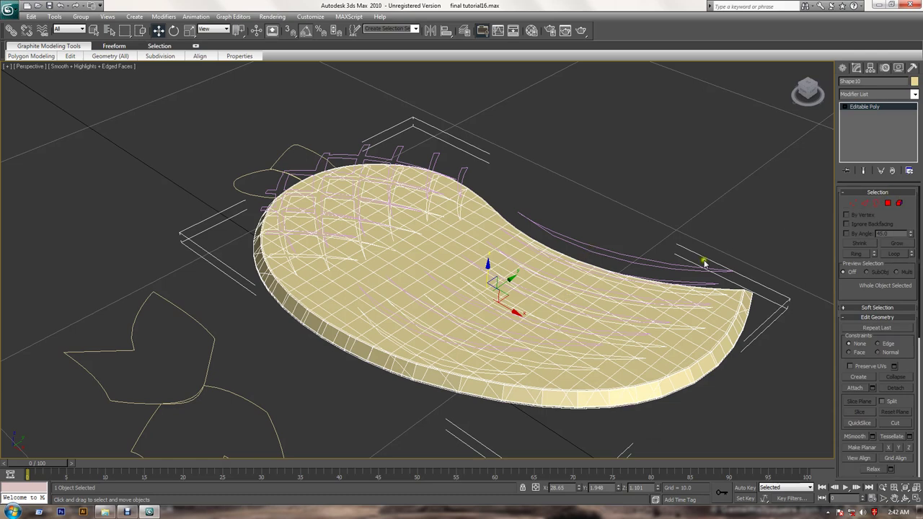
{"action": "left_click", "coordinate": [662, 261]}
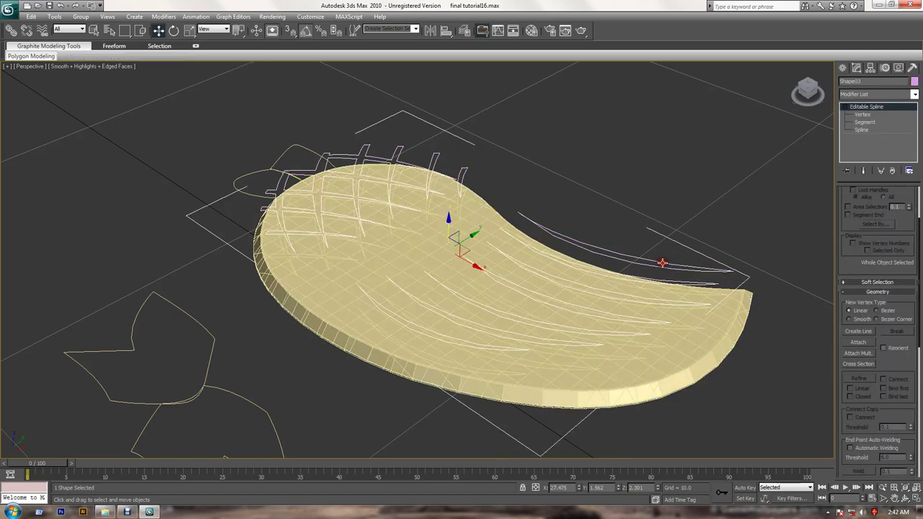
{"action": "left_click", "coordinate": [655, 273]}
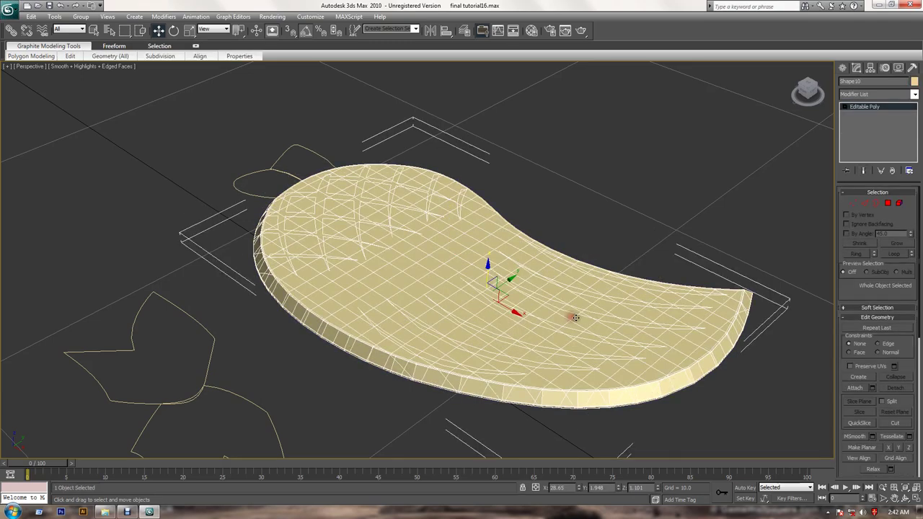
{"action": "middle_click_drag", "start_coordinate": [397, 295], "coordinate": [411, 315], "text": "alt"}
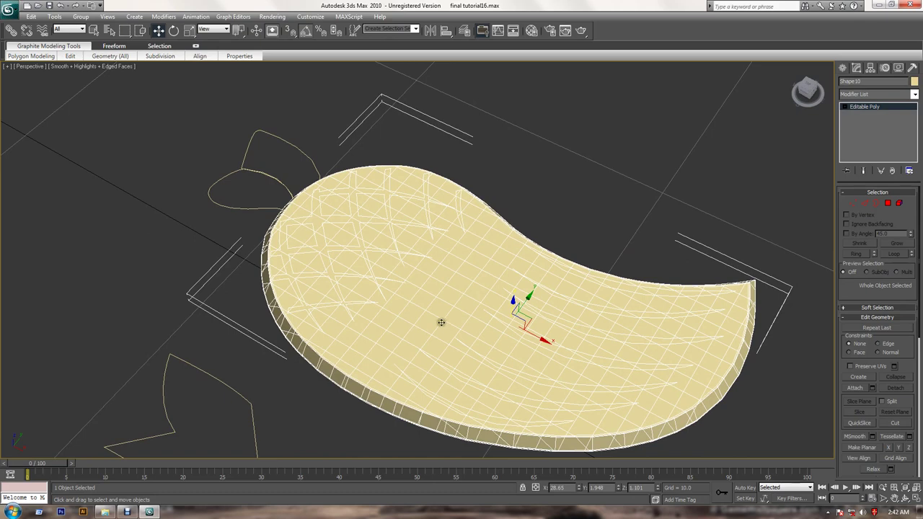
Maximize the Top view, enter Polygon level and select all polygons with Ctrl+A
{"action": "key", "text": "alt+w"}
{"action": "right_click", "coordinate": [364, 249]}
{"action": "key", "text": "alt+w"}
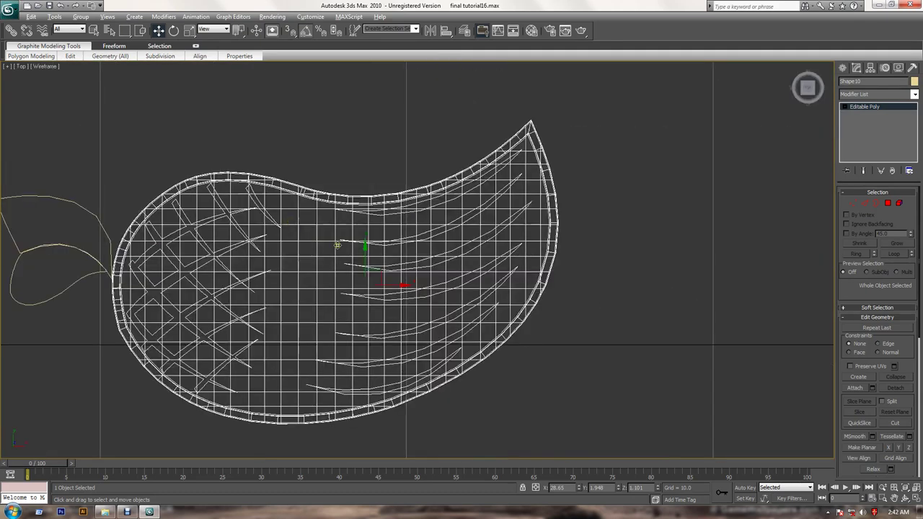
{"action": "middle_click_drag", "start_coordinate": [368, 261], "coordinate": [396, 261]}
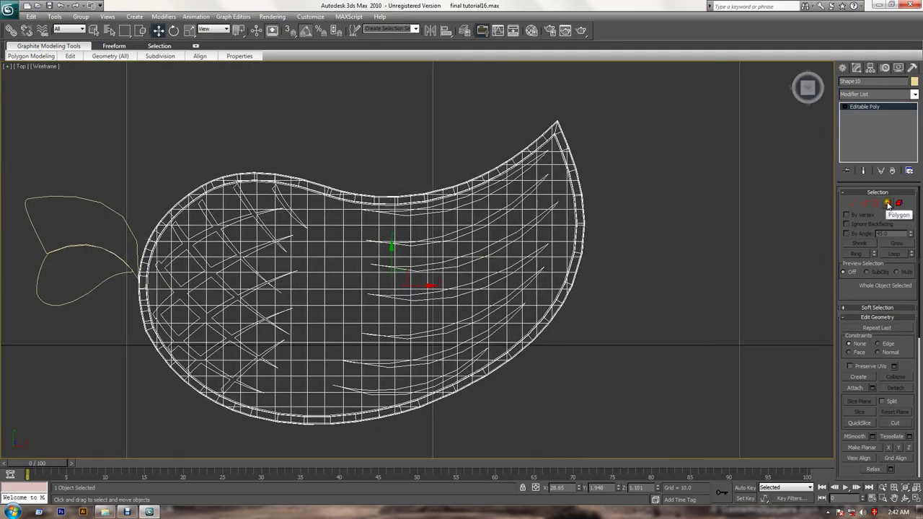
{"action": "left_click", "coordinate": [888, 202]}
{"action": "key", "text": "ctrl+a"}
Zoom into the cross-hatched area and start selecting polygons along a diagonal pattern line
{"action": "middle_click_drag", "start_coordinate": [412, 241], "coordinate": [417, 224]}
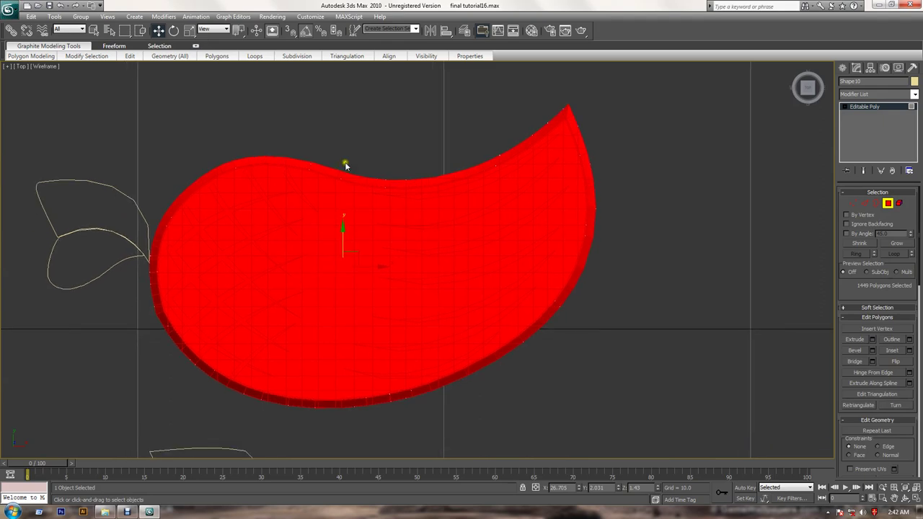
{"action": "middle_click_drag", "start_coordinate": [228, 220], "coordinate": [277, 257]}
{"action": "scroll", "coordinate": [248, 246], "scroll_direction": "up", "scroll_amount": 5}
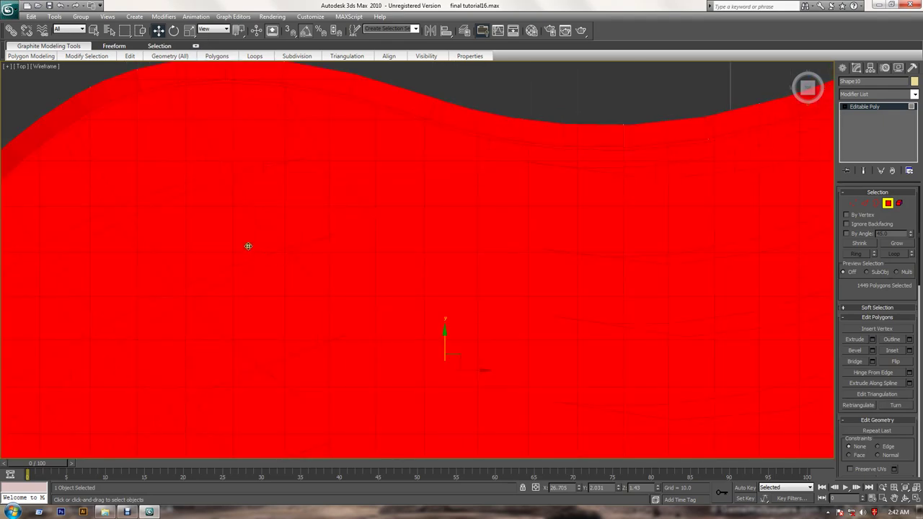
{"action": "left_click", "coordinate": [83, 172]}
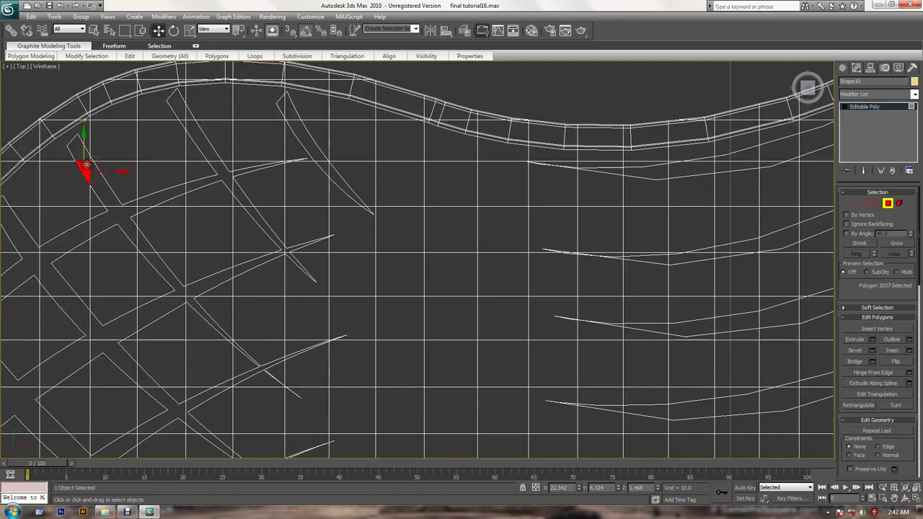
{"action": "left_click", "coordinate": [81, 153], "text": "ctrl"}
Add polygons down the first diagonal line and around both line crossings to the selection
{"action": "left_click", "coordinate": [95, 190], "text": "ctrl"}
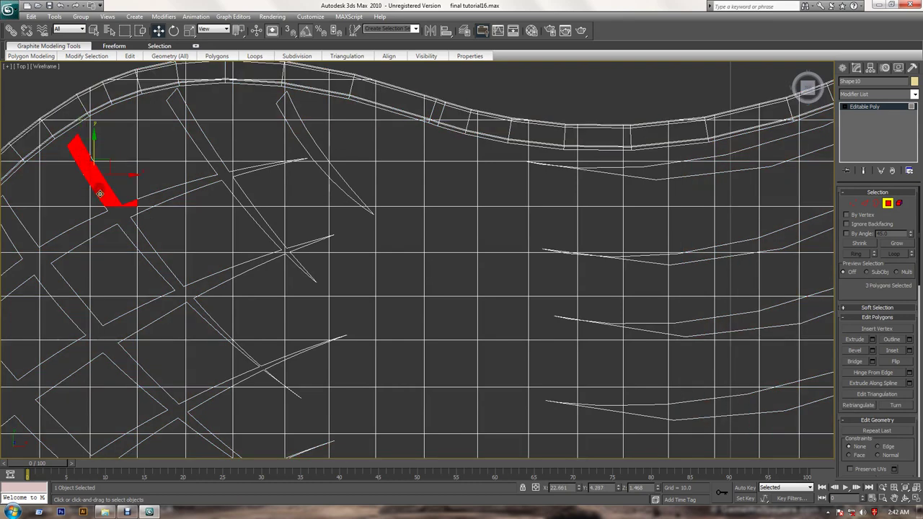
{"action": "left_click", "coordinate": [108, 215], "text": "ctrl"}
{"action": "left_click", "coordinate": [94, 30]}
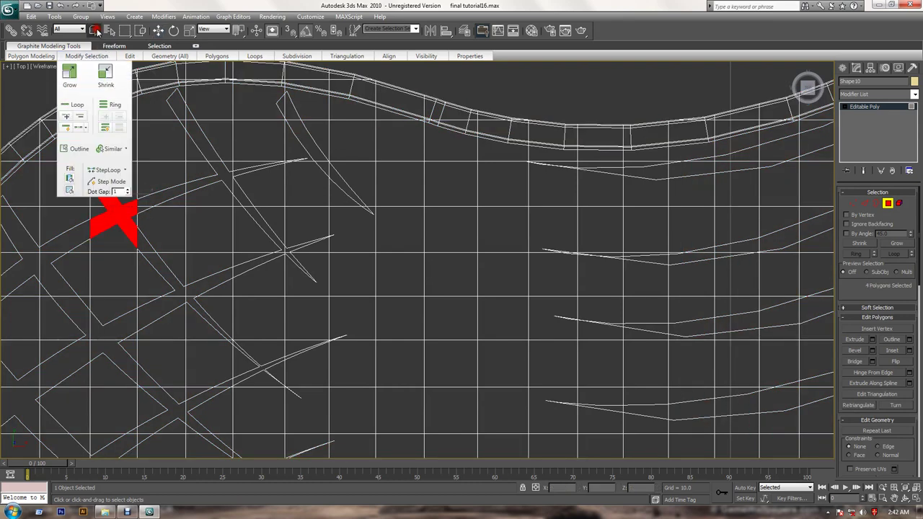
{"action": "left_click", "coordinate": [146, 255], "text": "ctrl"}
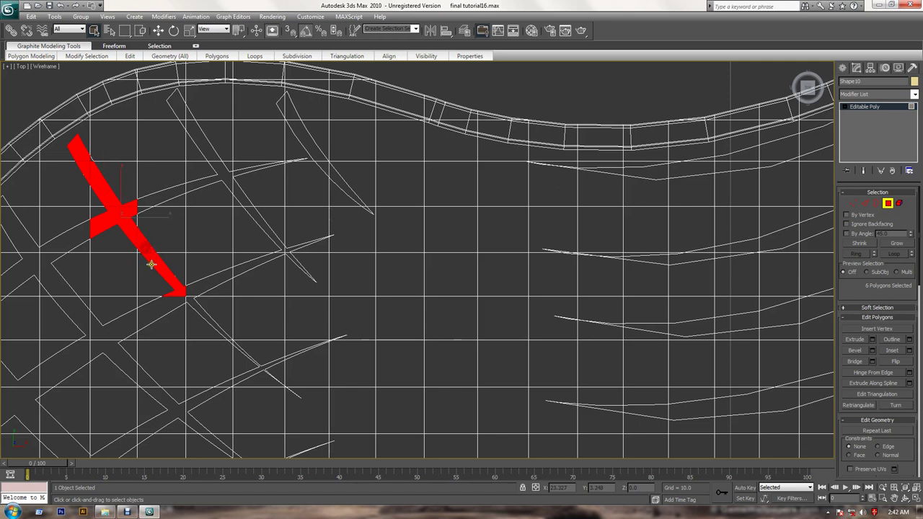
{"action": "left_click", "coordinate": [187, 298], "text": "ctrl"}
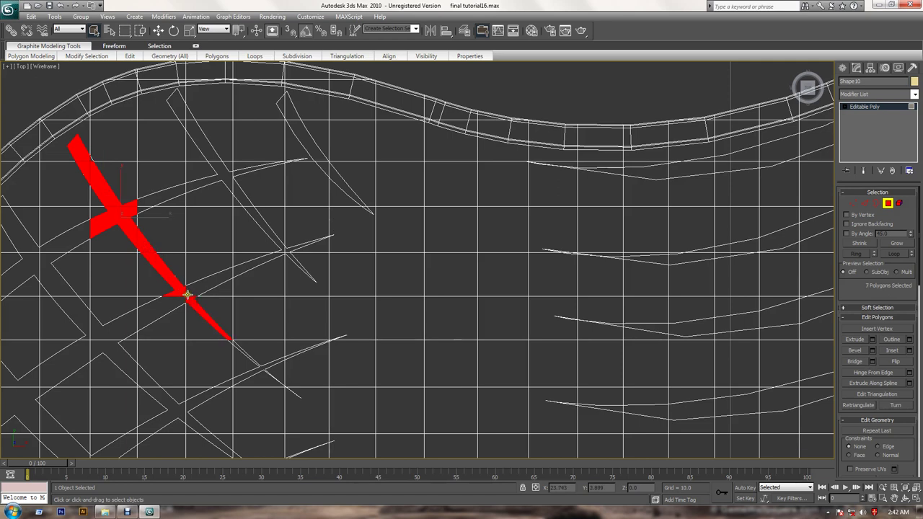
{"action": "left_click", "coordinate": [207, 283], "text": "ctrl"}
{"action": "left_click", "coordinate": [167, 307], "text": "ctrl"}
{"action": "left_click", "coordinate": [252, 264], "text": "ctrl"}
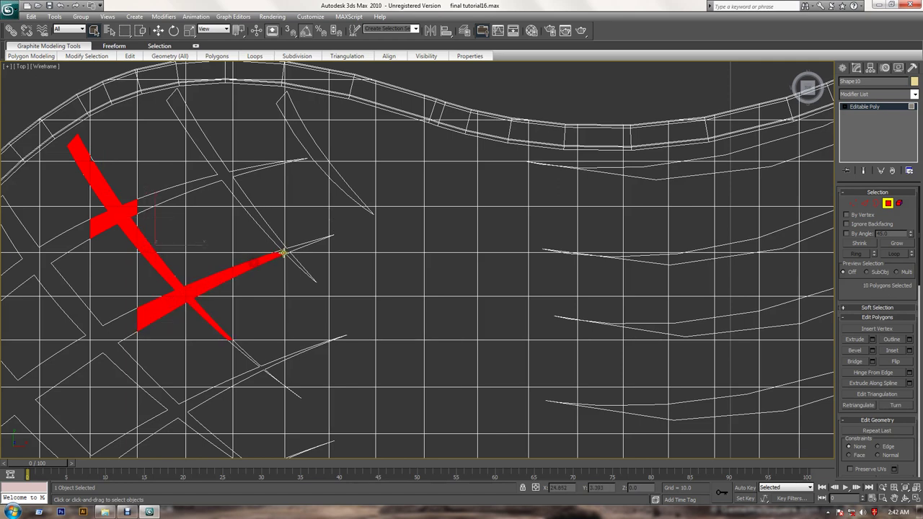
{"action": "left_click", "coordinate": [281, 246], "text": "ctrl"}
{"action": "left_click", "coordinate": [290, 257], "text": "ctrl"}
{"action": "left_click", "coordinate": [289, 251], "text": "ctrl"}
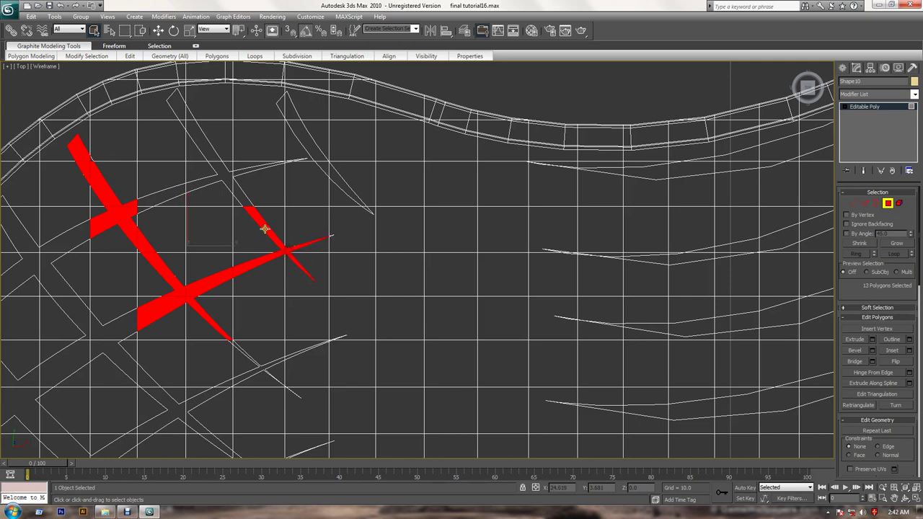
Add the thin strip polygons above the diagonal and the upper diagonal strip
{"action": "left_click", "coordinate": [231, 181], "text": "ctrl"}
{"action": "left_click", "coordinate": [242, 195], "text": "ctrl"}
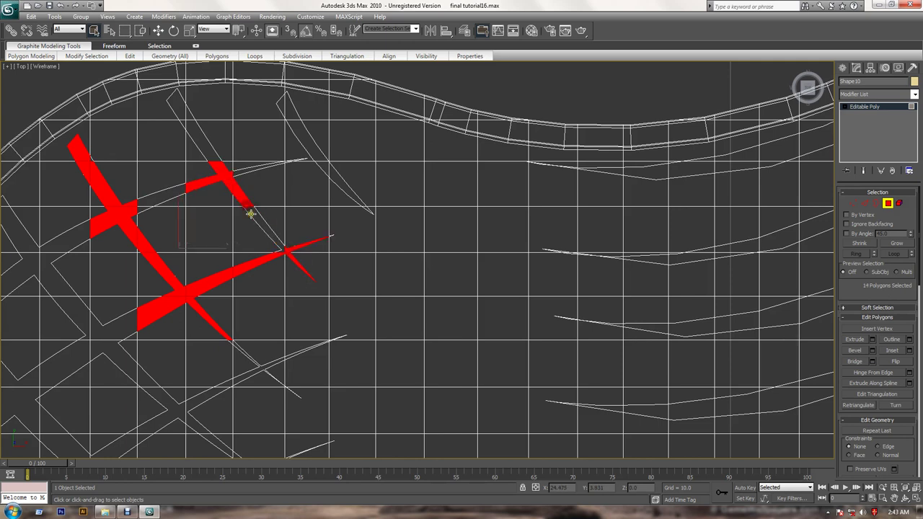
{"action": "left_click", "coordinate": [244, 171], "text": "ctrl"}
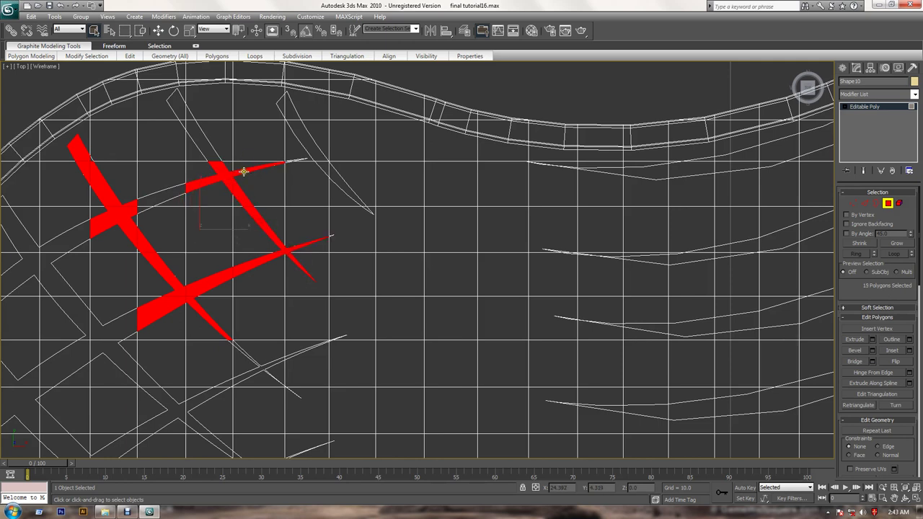
{"action": "left_click", "coordinate": [174, 185], "text": "ctrl"}
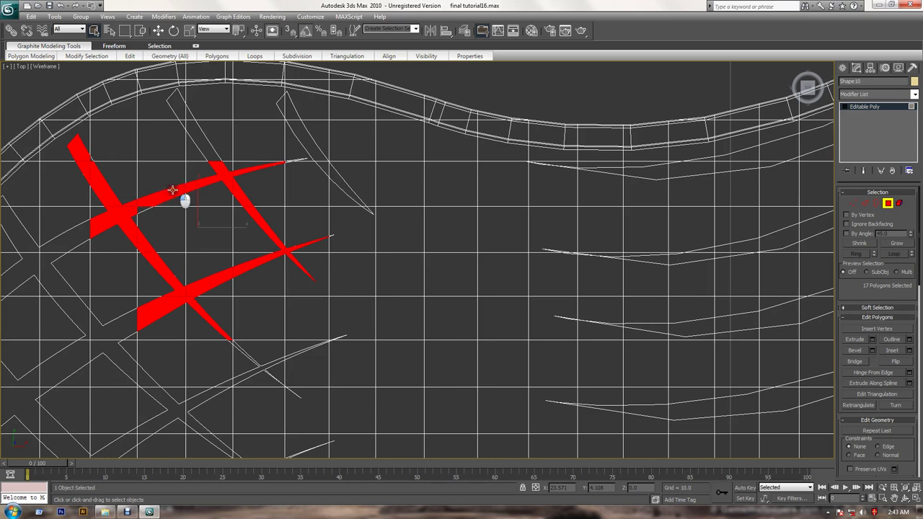
{"action": "left_click", "coordinate": [198, 141], "text": "ctrl"}
{"action": "left_click", "coordinate": [186, 119], "text": "ctrl"}
{"action": "left_click", "coordinate": [177, 104], "text": "ctrl"}
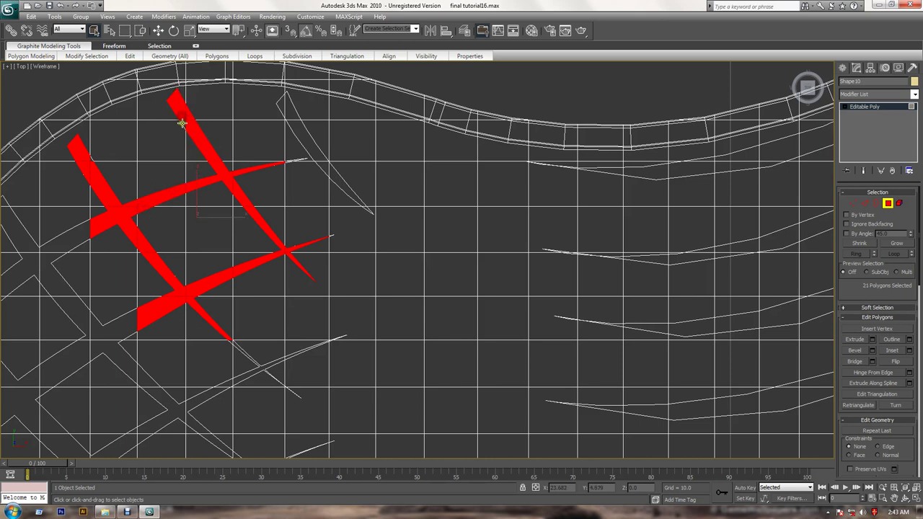
Add the next diagonal strip down to its tip, reaching 30 selected polygons, dropping one stray
{"action": "left_click", "coordinate": [281, 106], "text": "ctrl"}
{"action": "left_click", "coordinate": [296, 124], "text": "ctrl"}
{"action": "left_click", "coordinate": [309, 141], "text": "ctrl"}
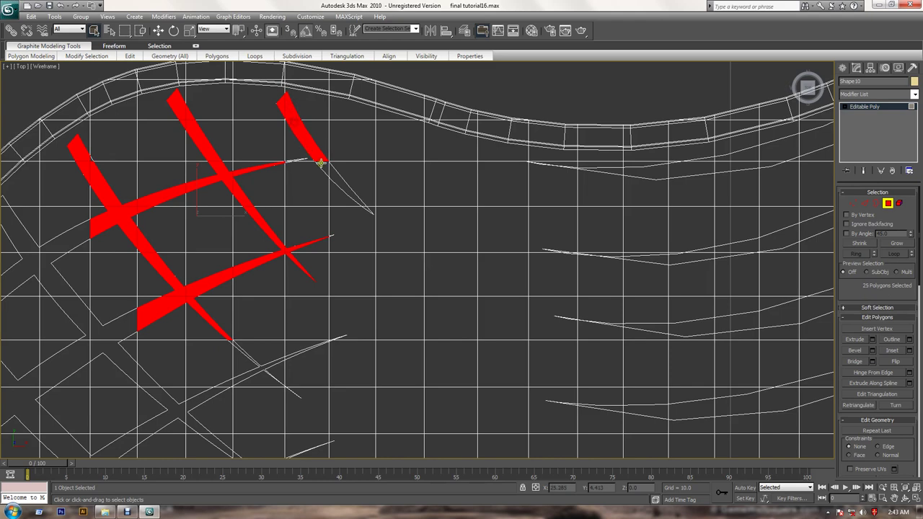
{"action": "left_click", "coordinate": [323, 165], "text": "ctrl"}
{"action": "left_click", "coordinate": [342, 183], "text": "ctrl"}
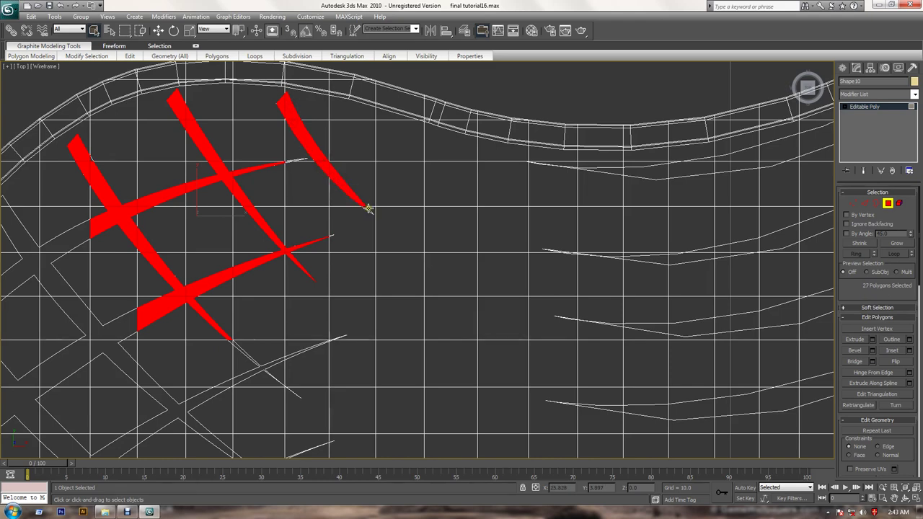
{"action": "scroll", "coordinate": [323, 159], "scroll_direction": "up", "scroll_amount": 1}
{"action": "scroll", "coordinate": [306, 195], "scroll_direction": "up", "scroll_amount": 2}
{"action": "scroll", "coordinate": [147, 154], "scroll_direction": "up", "scroll_amount": 2}
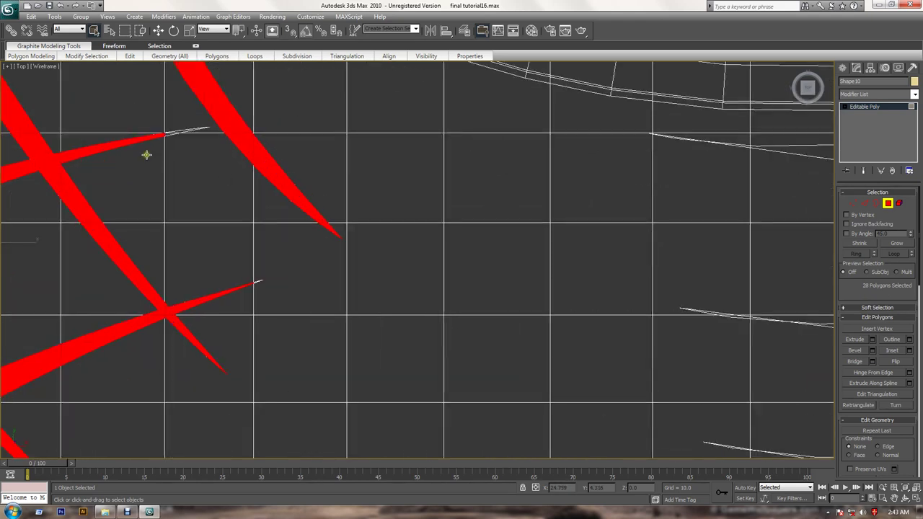
{"action": "left_click", "coordinate": [181, 131], "text": "ctrl"}
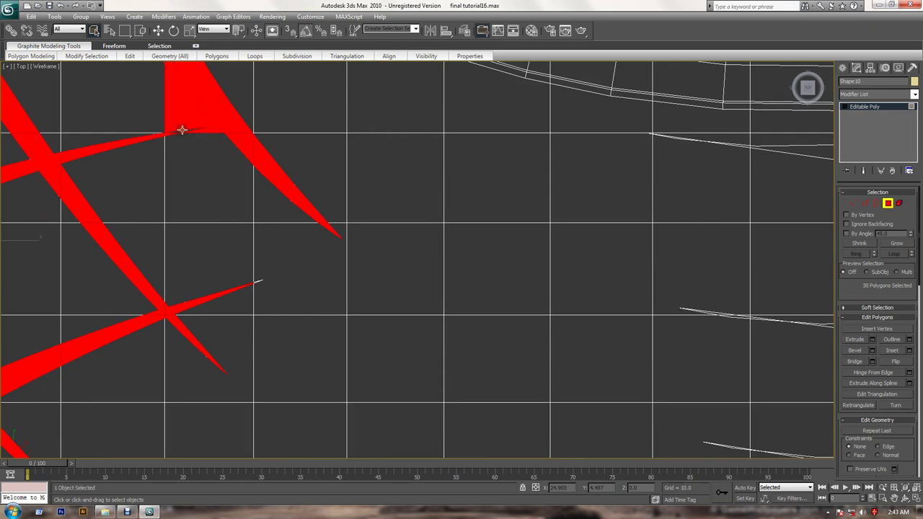
{"action": "left_click", "coordinate": [183, 131], "text": "ctrl"}
{"action": "left_click", "coordinate": [187, 104], "text": "alt"}
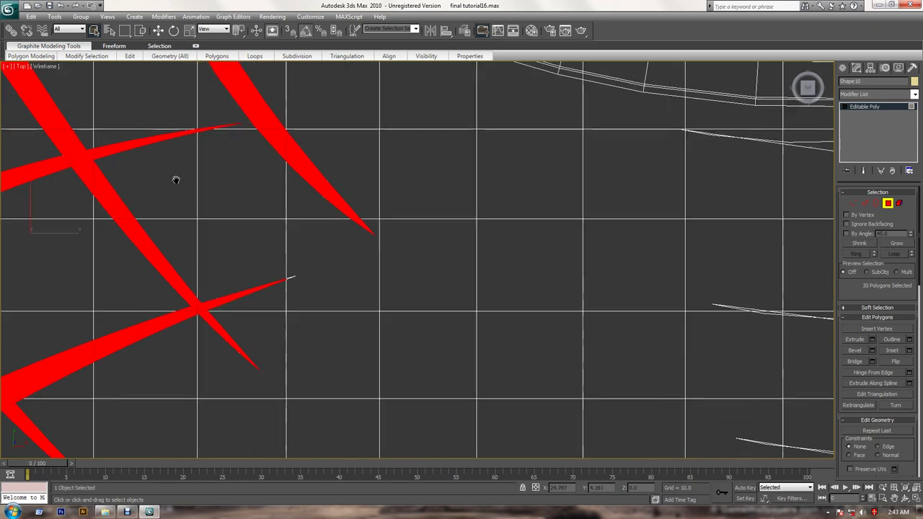
Ctrl+add the first lower-left strip polygons, leaving the large neighbouring polygon unselected
{"action": "middle_click_drag", "start_coordinate": [176, 180], "coordinate": [565, 152]}
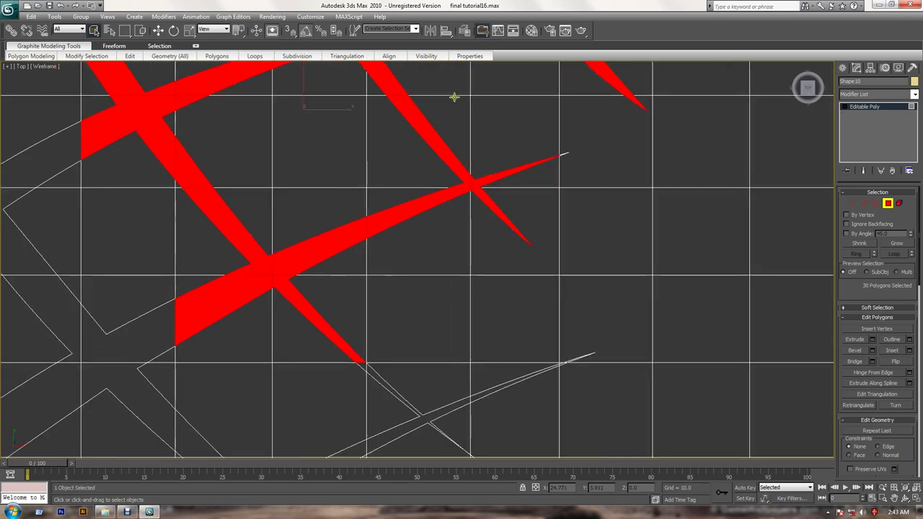
{"action": "left_click", "coordinate": [564, 155], "text": "ctrl"}
{"action": "left_click", "coordinate": [564, 154], "text": "alt"}
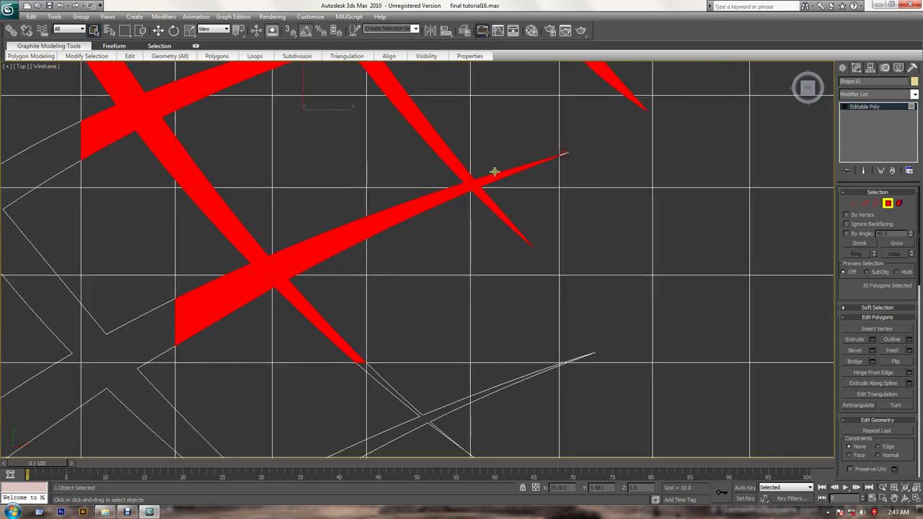
{"action": "middle_click_drag", "start_coordinate": [395, 81], "coordinate": [394, 245]}
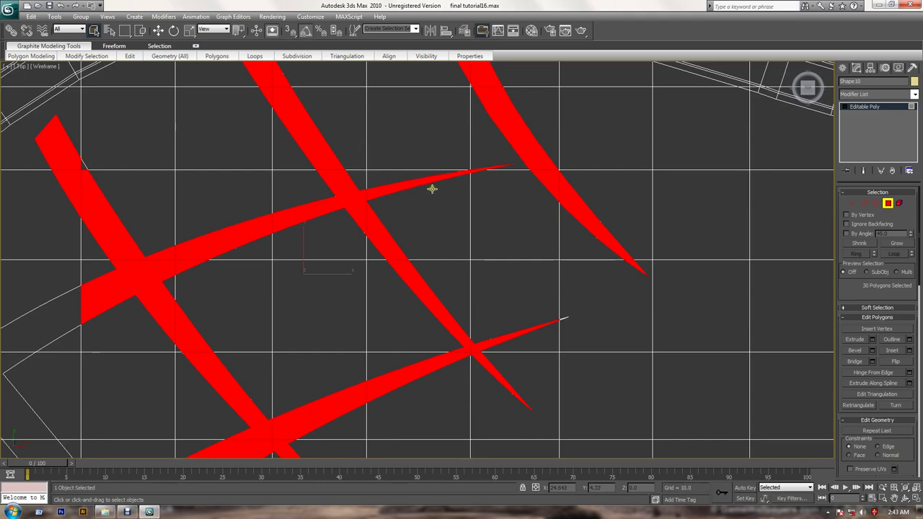
{"action": "middle_click_drag", "start_coordinate": [329, 269], "coordinate": [446, 88]}
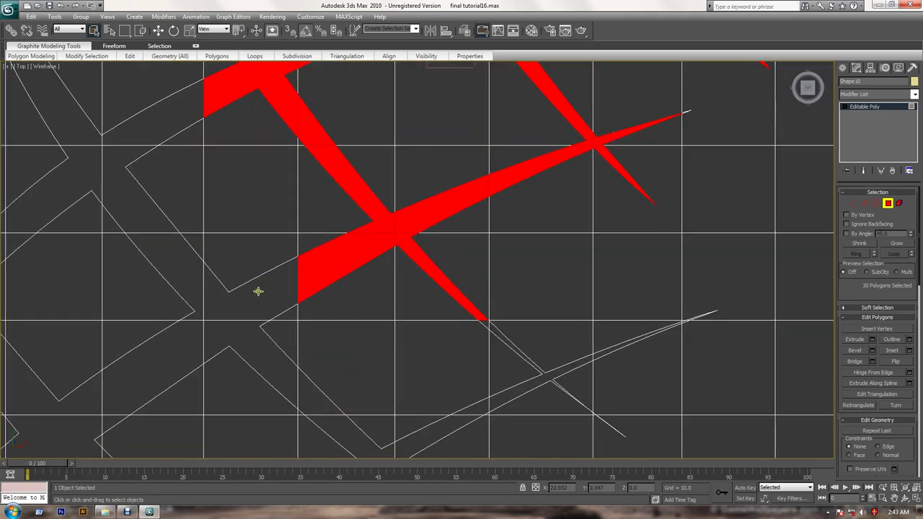
{"action": "left_click", "coordinate": [260, 289], "text": "ctrl"}
{"action": "left_click", "coordinate": [238, 327], "text": "ctrl"}
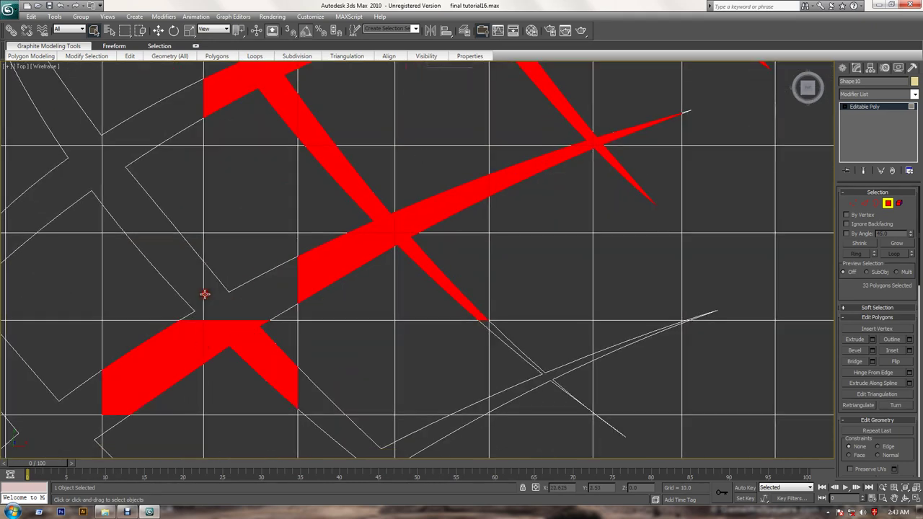
{"action": "left_click", "coordinate": [215, 311], "text": "ctrl"}
{"action": "left_click", "coordinate": [206, 289], "text": "ctrl"}
Extend the selection along the X's lower-left arm diagonal out to its tip polygon
{"action": "middle_click_drag", "start_coordinate": [195, 371], "coordinate": [212, 319]}
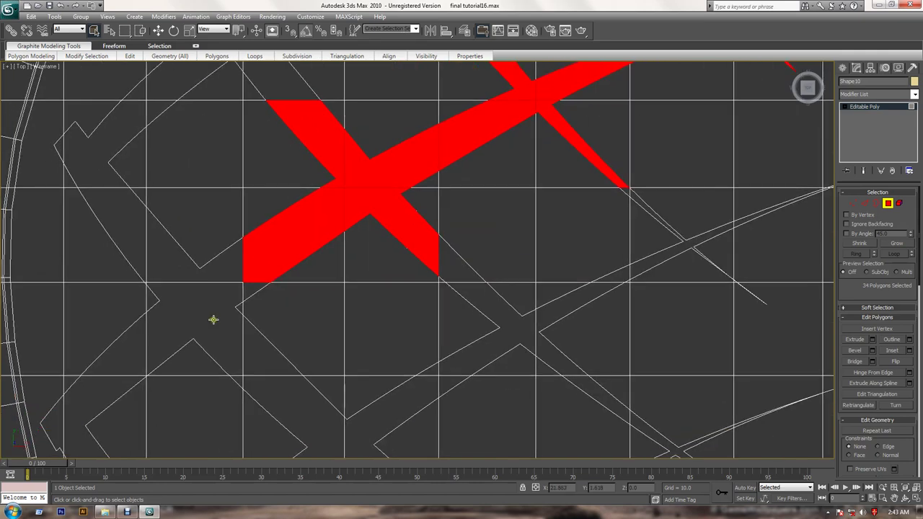
{"action": "left_click", "coordinate": [184, 283], "text": "ctrl"}
{"action": "left_click", "coordinate": [177, 259], "text": "ctrl"}
{"action": "left_click", "coordinate": [140, 239], "text": "ctrl"}
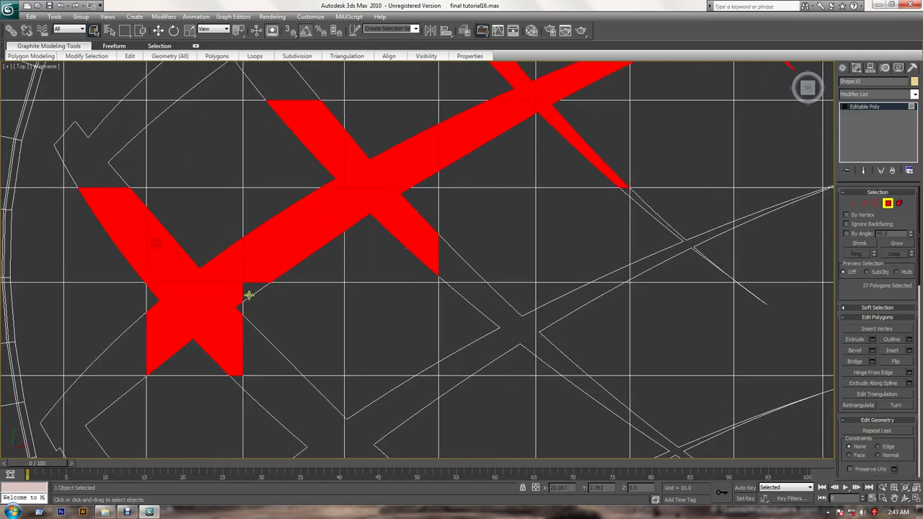
{"action": "left_click", "coordinate": [247, 294], "text": "ctrl"}
{"action": "left_click", "coordinate": [237, 306], "text": "ctrl"}
{"action": "left_click", "coordinate": [151, 301], "text": "ctrl"}
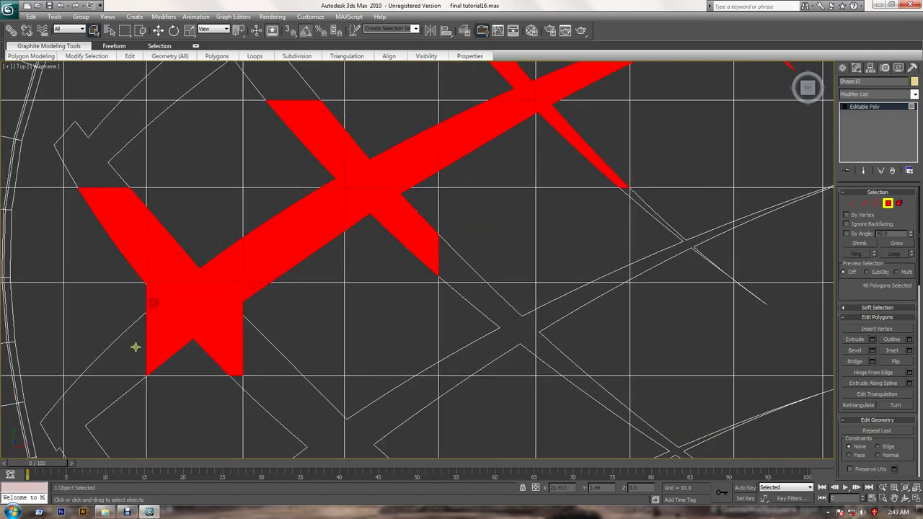
{"action": "left_click", "coordinate": [135, 347], "text": "ctrl"}
{"action": "left_click", "coordinate": [103, 406], "text": "ctrl"}
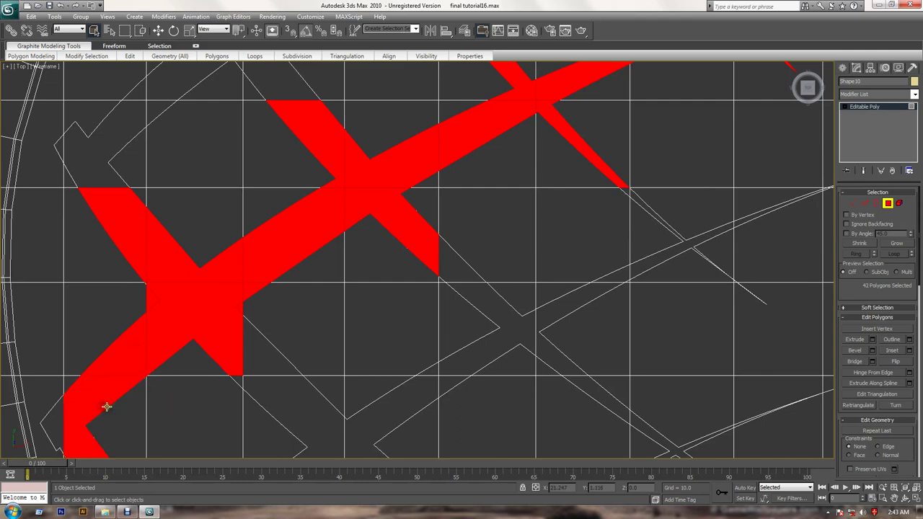
Add the lower arm polygons and the diamond's corner, upper-middle and side polygons
{"action": "middle_click_drag", "start_coordinate": [107, 406], "coordinate": [215, 241]}
{"action": "left_click", "coordinate": [163, 274], "text": "ctrl"}
{"action": "left_click", "coordinate": [215, 319], "text": "ctrl"}
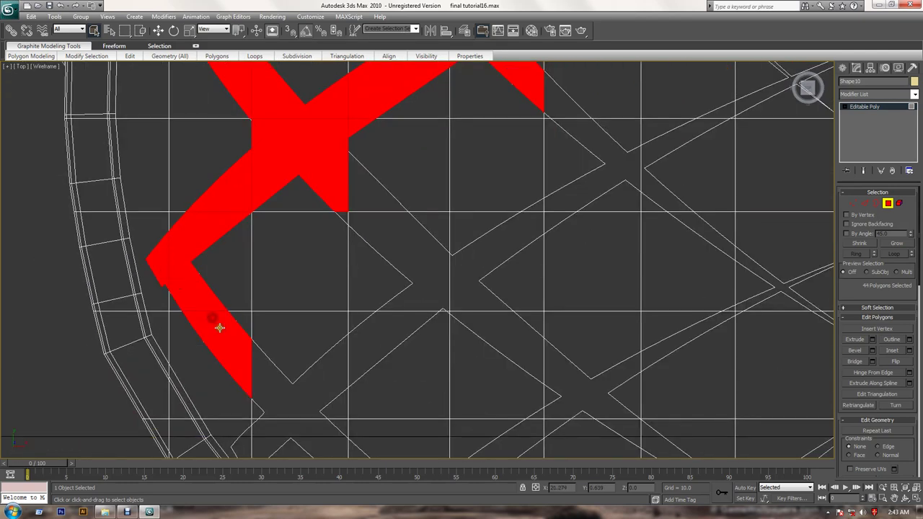
{"action": "left_click", "coordinate": [264, 380], "text": "ctrl"}
{"action": "left_click", "coordinate": [363, 347], "text": "ctrl"}
{"action": "left_click", "coordinate": [411, 249], "text": "ctrl"}
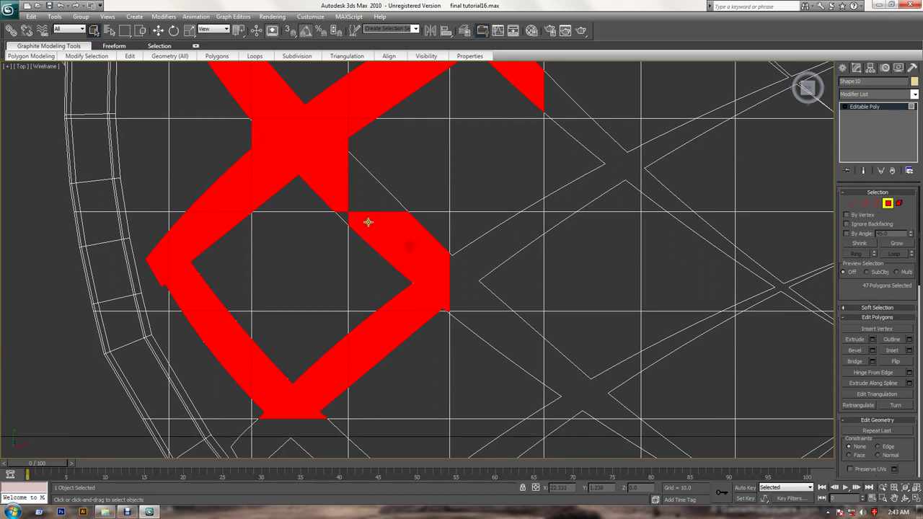
{"action": "left_click", "coordinate": [375, 192], "text": "ctrl"}
{"action": "left_click", "coordinate": [461, 266], "text": "ctrl"}
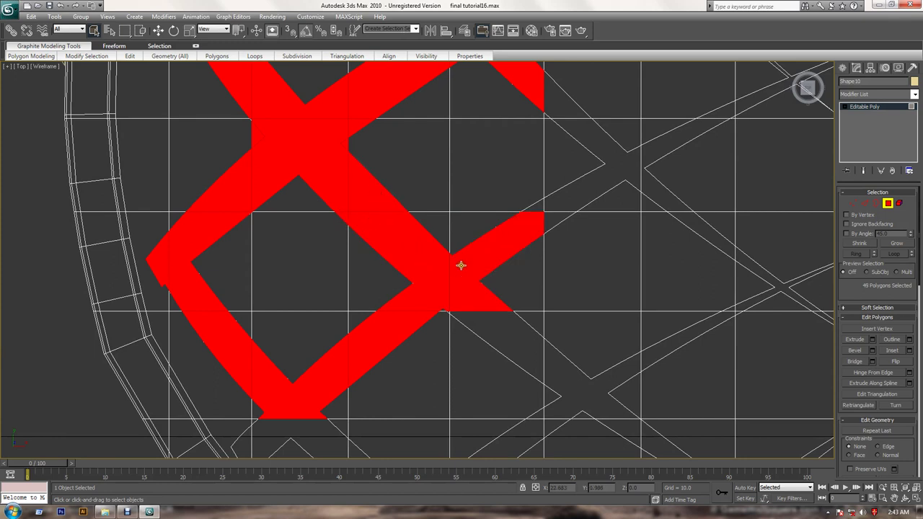
{"action": "left_click", "coordinate": [481, 322], "text": "ctrl"}
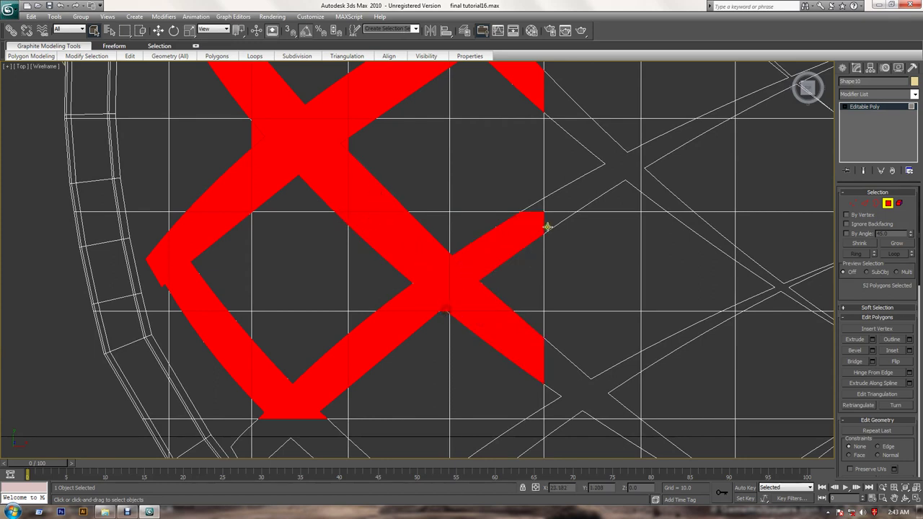
Add the upper-right arm, the right arm tips and the remaining upper arm polygons
{"action": "left_click", "coordinate": [559, 201], "text": "ctrl"}
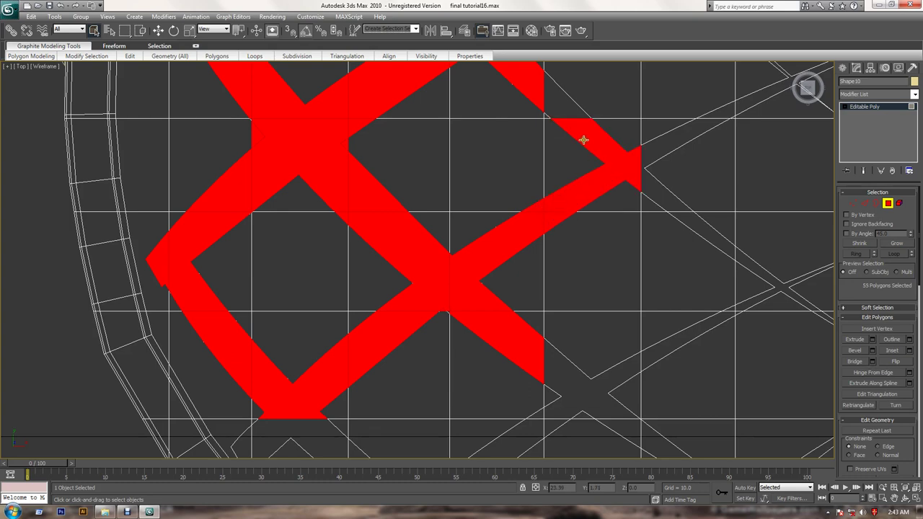
{"action": "left_click", "coordinate": [569, 110], "text": "ctrl"}
{"action": "left_click", "coordinate": [659, 142], "text": "ctrl"}
{"action": "left_click", "coordinate": [686, 217], "text": "ctrl"}
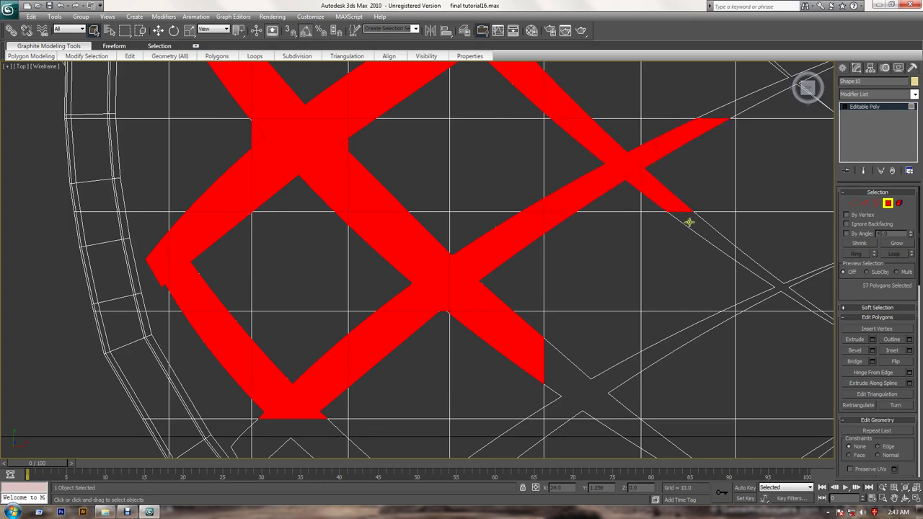
{"action": "left_click", "coordinate": [750, 273], "text": "ctrl"}
{"action": "mouse_move", "coordinate": [756, 269]}
{"action": "middle_mouse_down"}
{"action": "mouse_move", "coordinate": [739, 255]}
{"action": "mouse_move", "coordinate": [482, 313]}
{"action": "middle_mouse_up"}
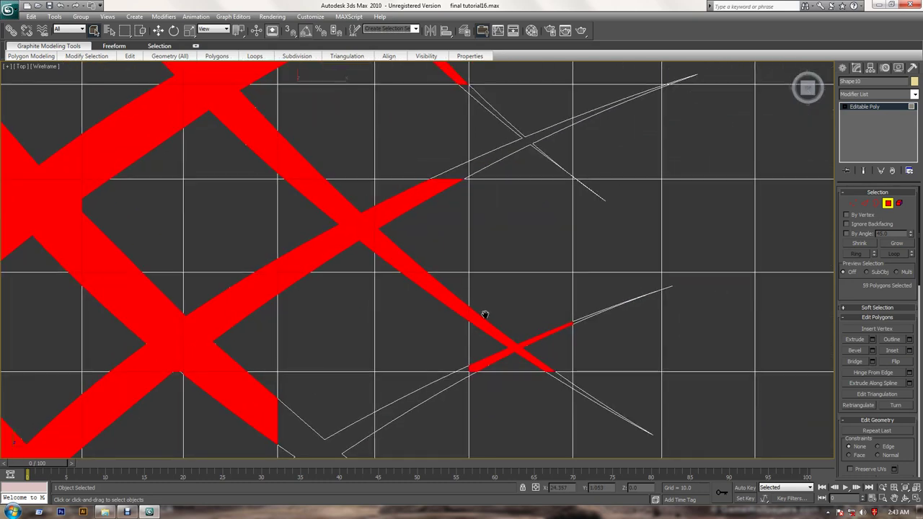
{"action": "left_click", "coordinate": [464, 175], "text": "ctrl"}
{"action": "left_click", "coordinate": [489, 160], "text": "ctrl"}
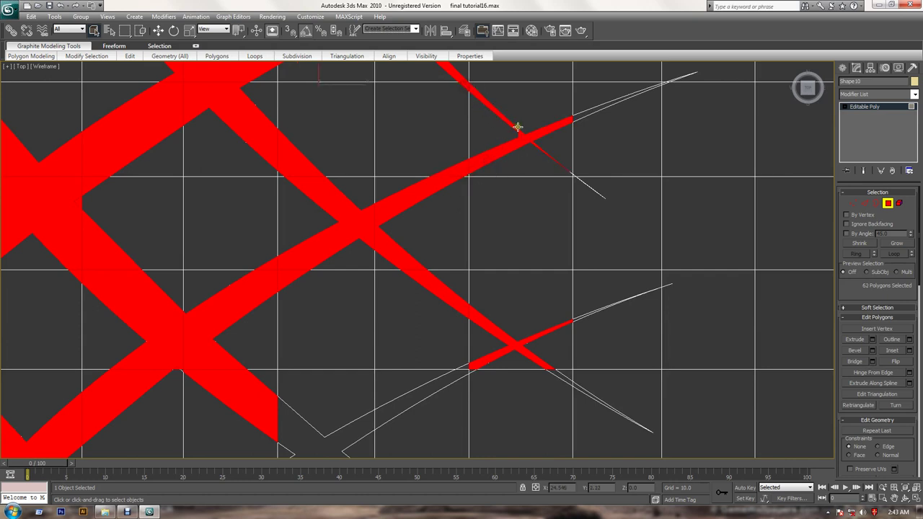
Ctrl+click the upper-right strip polygons into the selection, dropping the stray upper-right polygon
{"action": "left_click", "coordinate": [518, 135], "text": "ctrl"}
{"action": "left_click", "coordinate": [531, 147], "text": "ctrl"}
{"action": "left_click", "coordinate": [593, 117], "text": "ctrl"}
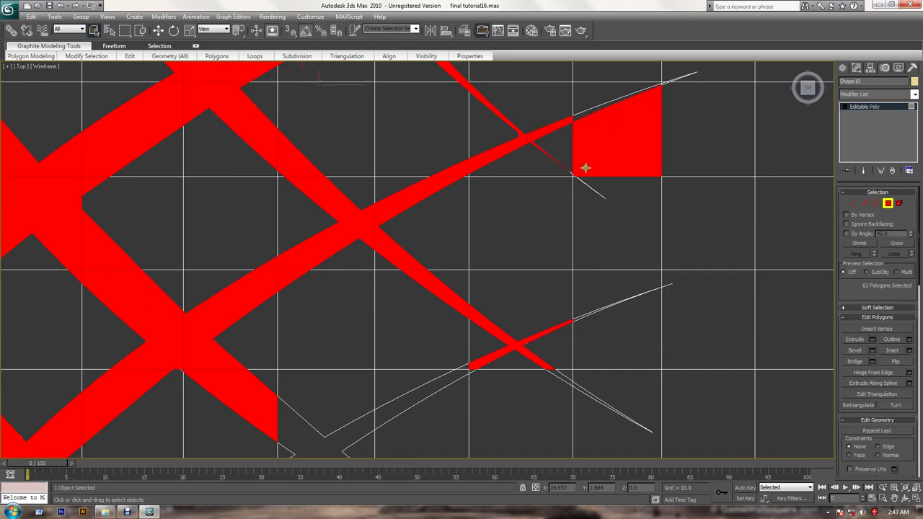
{"action": "left_click", "coordinate": [607, 132], "text": "ctrl"}
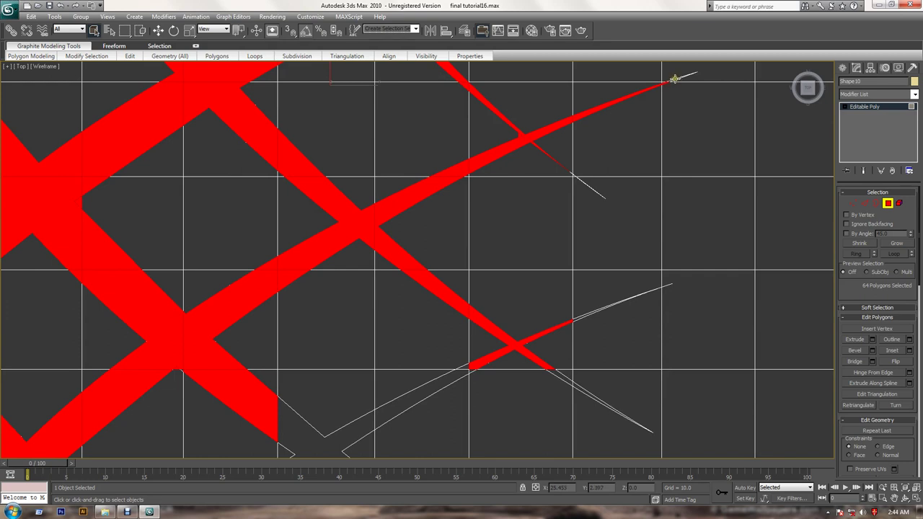
{"action": "left_click", "coordinate": [673, 78], "text": "ctrl"}
{"action": "left_click", "coordinate": [674, 78], "text": "ctrl"}
Add the thin lower-right, upper-right and lower-left strips and their small crossing polygons
{"action": "middle_click_drag", "start_coordinate": [563, 246], "coordinate": [579, 208]}
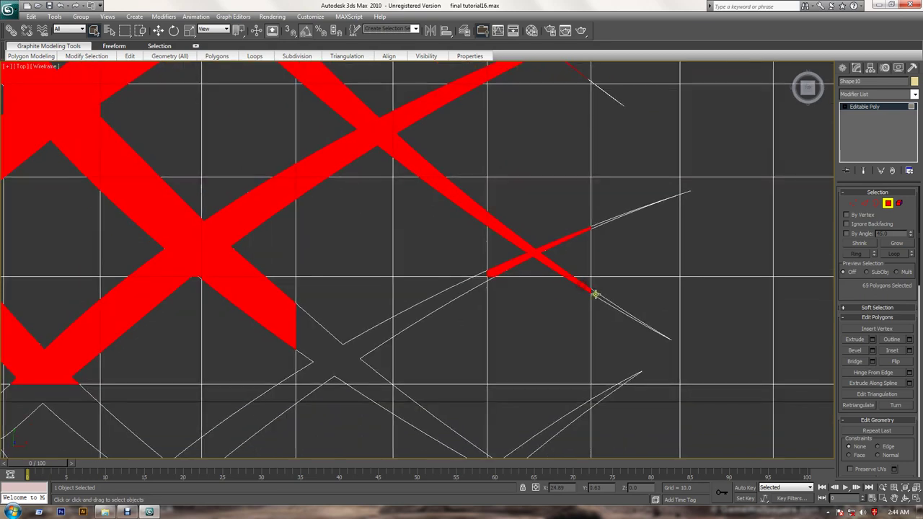
{"action": "left_click", "coordinate": [601, 295], "text": "ctrl"}
{"action": "left_click", "coordinate": [613, 222], "text": "ctrl"}
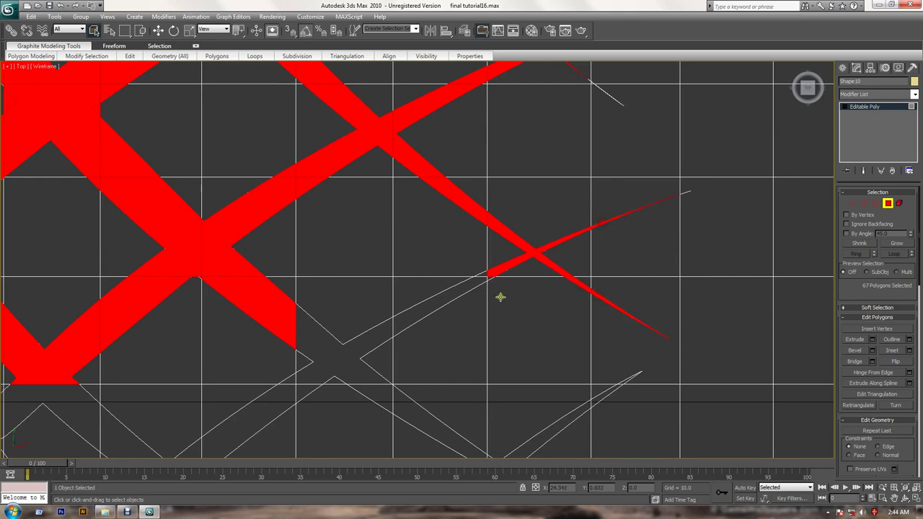
{"action": "left_click", "coordinate": [444, 303], "text": "ctrl"}
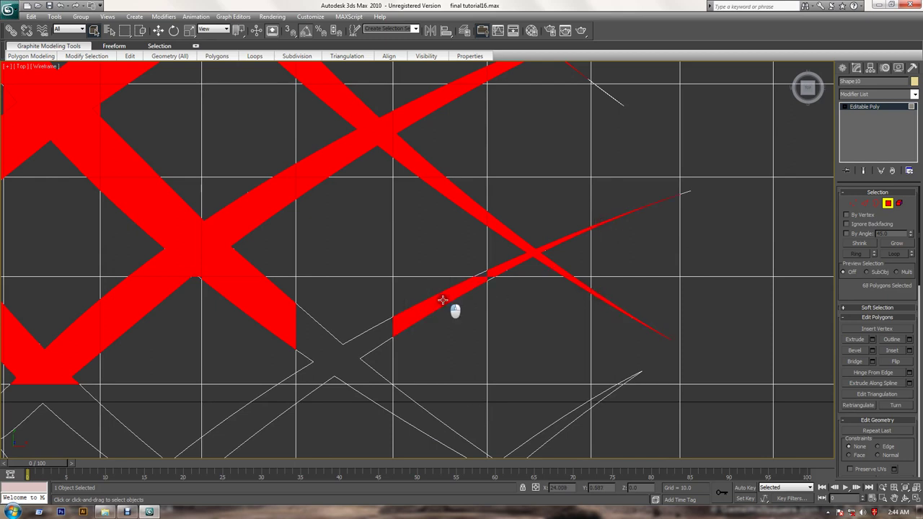
{"action": "left_click", "coordinate": [490, 277], "text": "ctrl"}
{"action": "left_click", "coordinate": [358, 362], "text": "ctrl"}
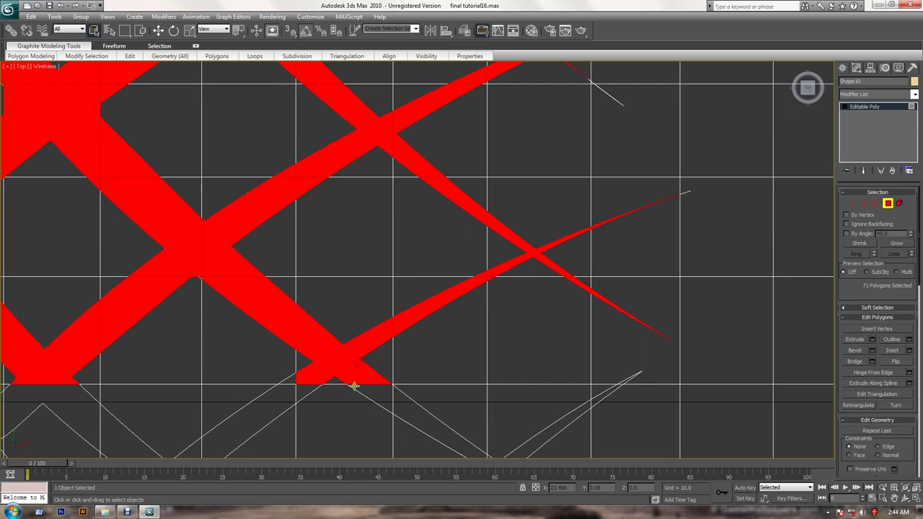
{"action": "left_click", "coordinate": [291, 395], "text": "ctrl"}
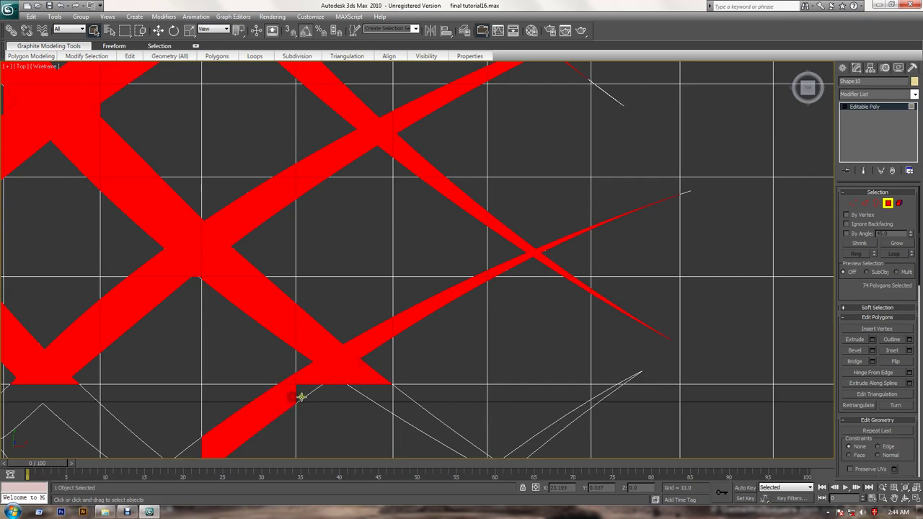
{"action": "left_click", "coordinate": [390, 395], "text": "ctrl"}
Add the remaining right-side strips running up-right, down-right and down-left, reaching 82 polygons
{"action": "mouse_move", "coordinate": [412, 406]}
{"action": "middle_mouse_down"}
{"action": "mouse_move", "coordinate": [437, 303]}
{"action": "mouse_move", "coordinate": [531, 284]}
{"action": "middle_mouse_up"}
{"action": "left_click", "coordinate": [561, 300], "text": "ctrl"}
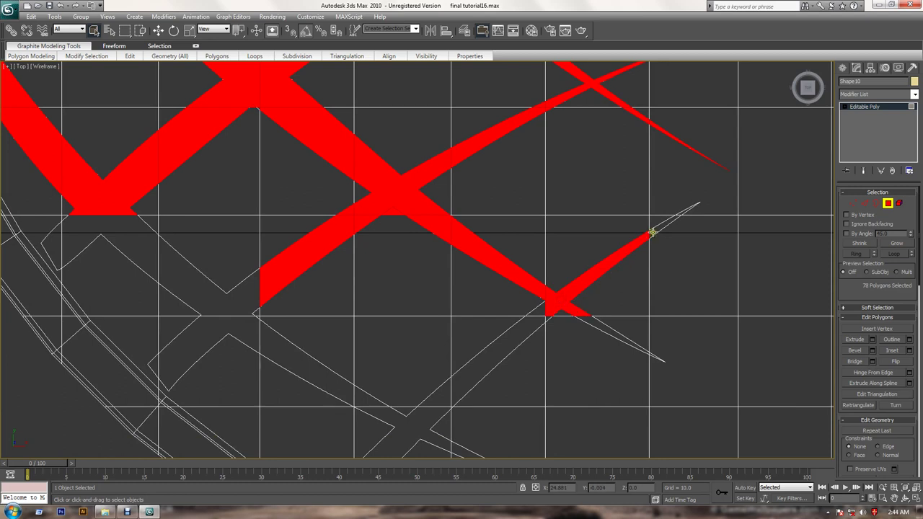
{"action": "left_click", "coordinate": [658, 228], "text": "ctrl"}
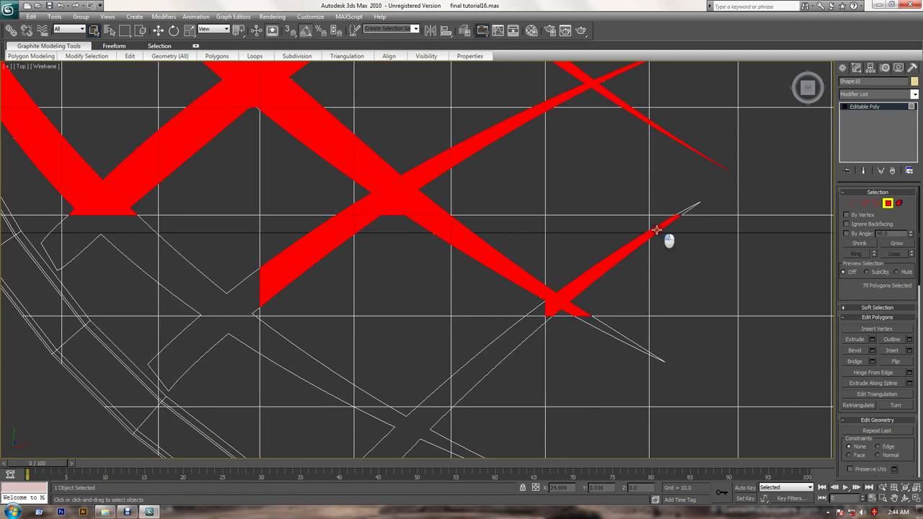
{"action": "left_click", "coordinate": [604, 333], "text": "ctrl"}
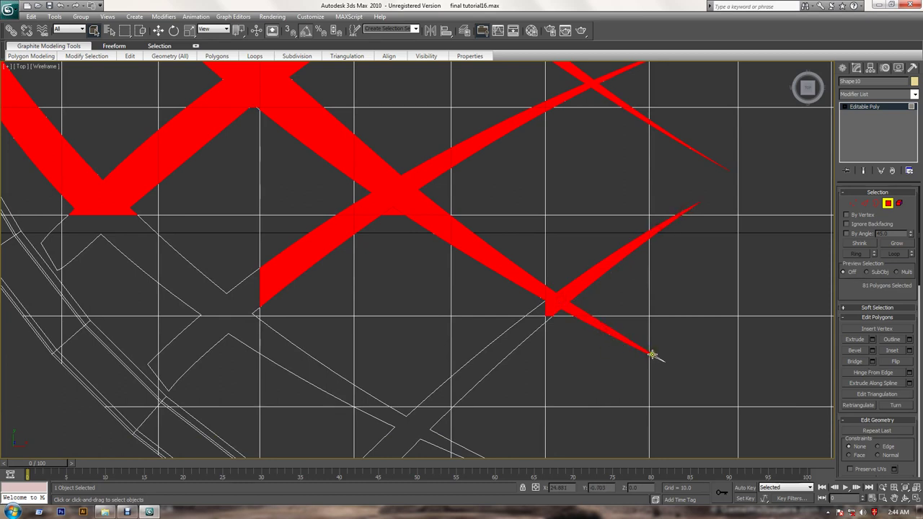
{"action": "left_click", "coordinate": [508, 353], "text": "ctrl"}
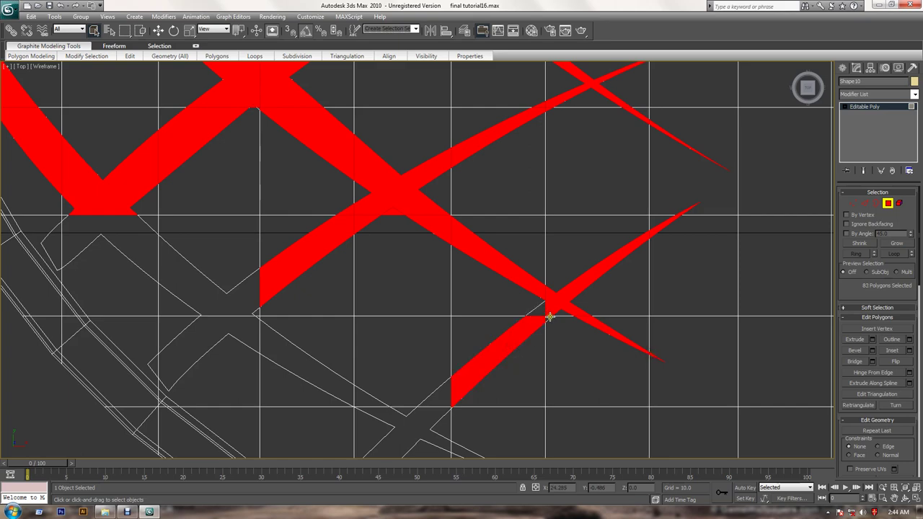
Add the thin strip, sliver and small neighbouring polygon below the cross
{"action": "middle_click_drag", "start_coordinate": [534, 328], "coordinate": [455, 274]}
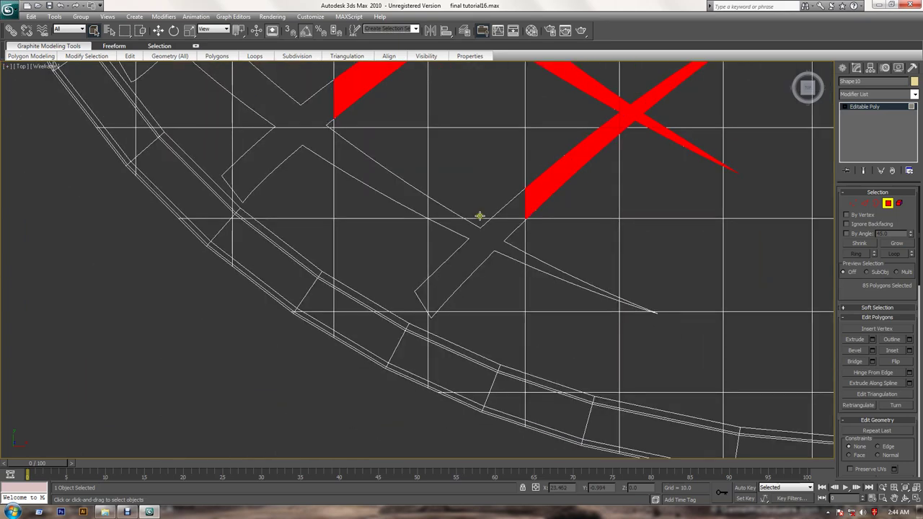
{"action": "left_click", "coordinate": [491, 237], "text": "ctrl"}
{"action": "left_click", "coordinate": [541, 269], "text": "ctrl"}
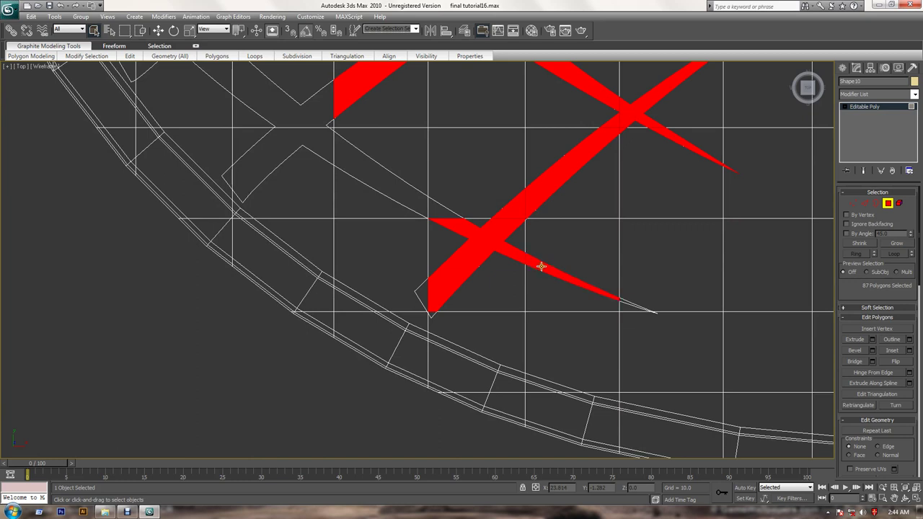
{"action": "left_click", "coordinate": [430, 304], "text": "ctrl"}
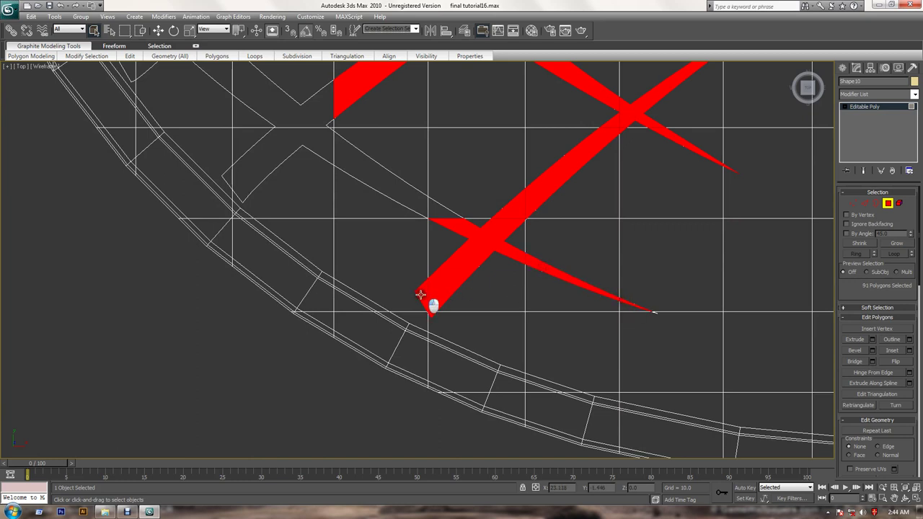
Add the upper-left section of the cross and the polygons between its arms
{"action": "left_click", "coordinate": [422, 209], "text": "ctrl"}
{"action": "left_click", "coordinate": [322, 151], "text": "ctrl"}
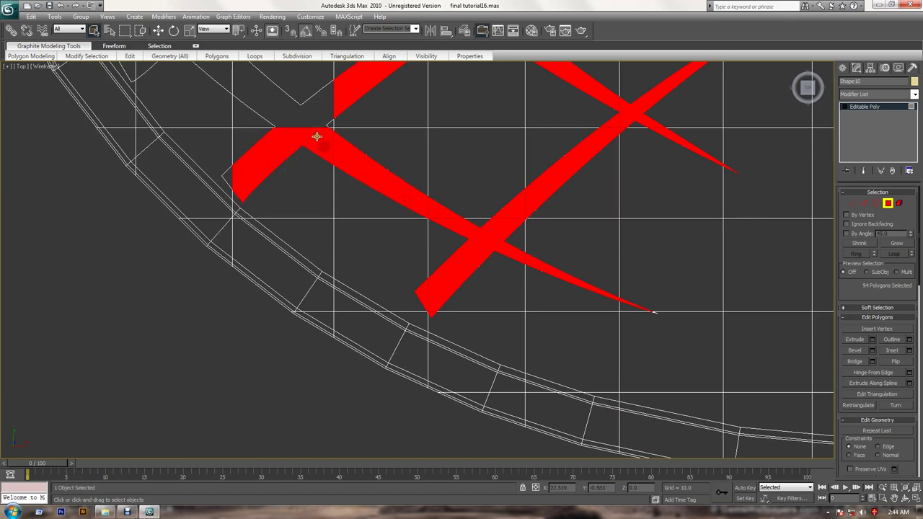
{"action": "left_click", "coordinate": [317, 137], "text": "ctrl"}
{"action": "mouse_move", "coordinate": [309, 121]}
{"action": "middle_mouse_down"}
{"action": "mouse_move", "coordinate": [279, 169]}
{"action": "mouse_move", "coordinate": [335, 317]}
{"action": "middle_mouse_up"}
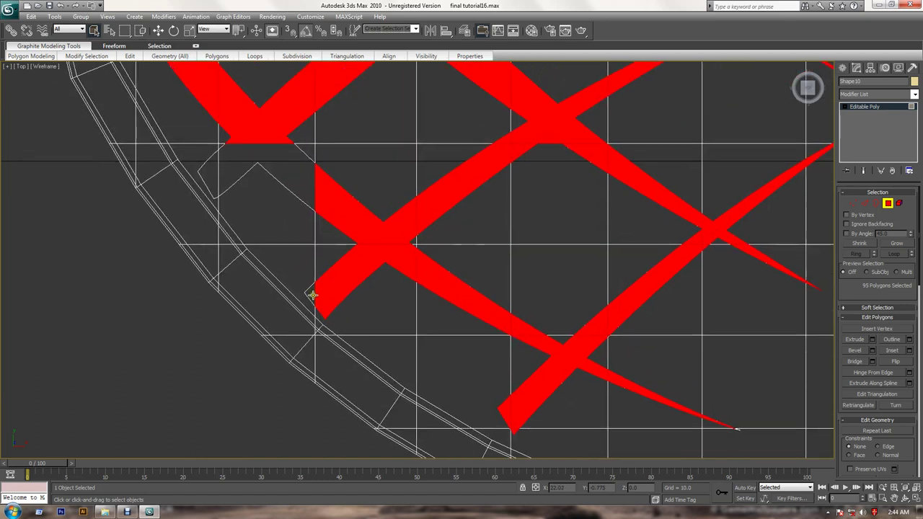
{"action": "left_click", "coordinate": [297, 168], "text": "ctrl"}
{"action": "left_click", "coordinate": [217, 160], "text": "ctrl"}
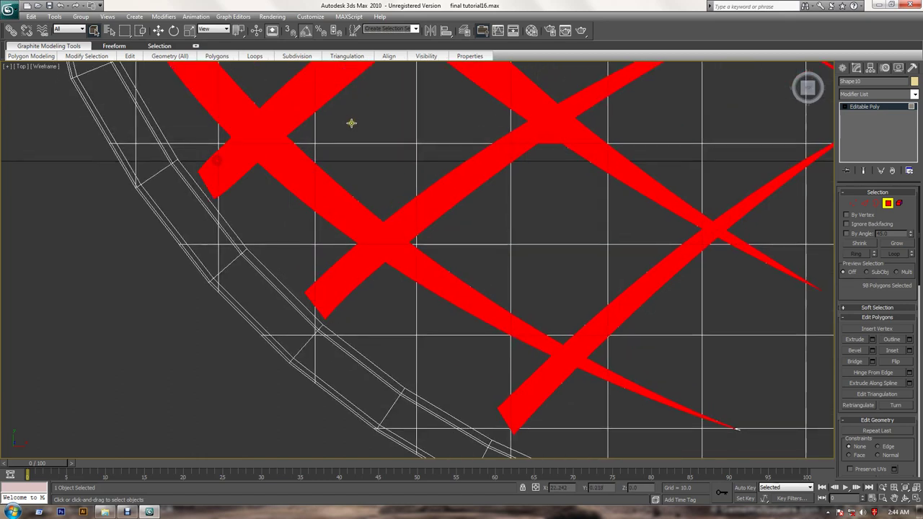
Extend the selection along the upper-left curved band, from the left tip to the crossing
{"action": "scroll", "coordinate": [351, 123], "scroll_direction": "up", "scroll_amount": 2}
{"action": "middle_click_drag", "start_coordinate": [474, 176], "coordinate": [380, 398]}
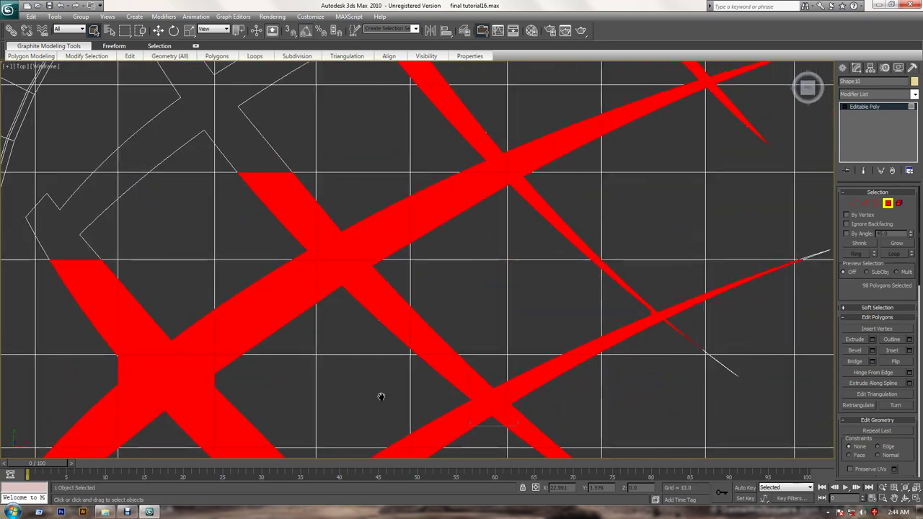
{"action": "left_click", "coordinate": [66, 236], "text": "ctrl"}
{"action": "left_click", "coordinate": [30, 218], "text": "ctrl"}
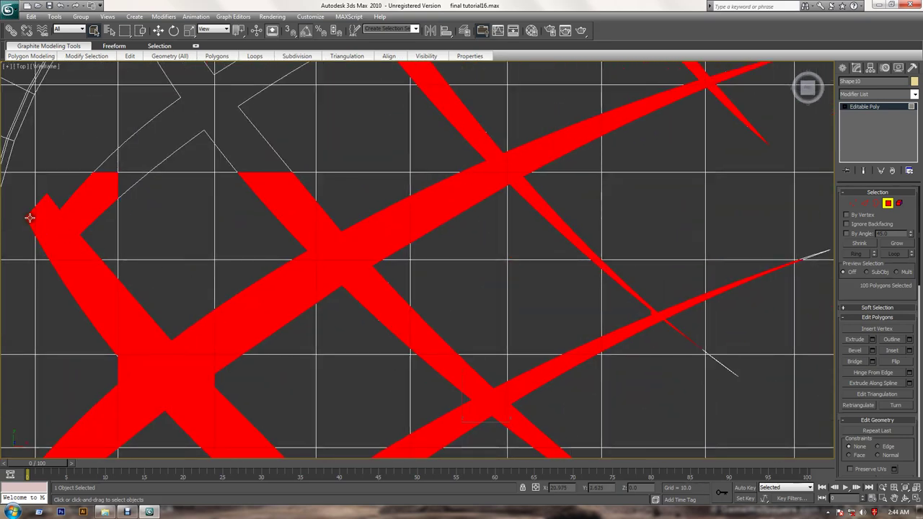
{"action": "left_click", "coordinate": [116, 171], "text": "ctrl"}
{"action": "left_click", "coordinate": [145, 156], "text": "ctrl"}
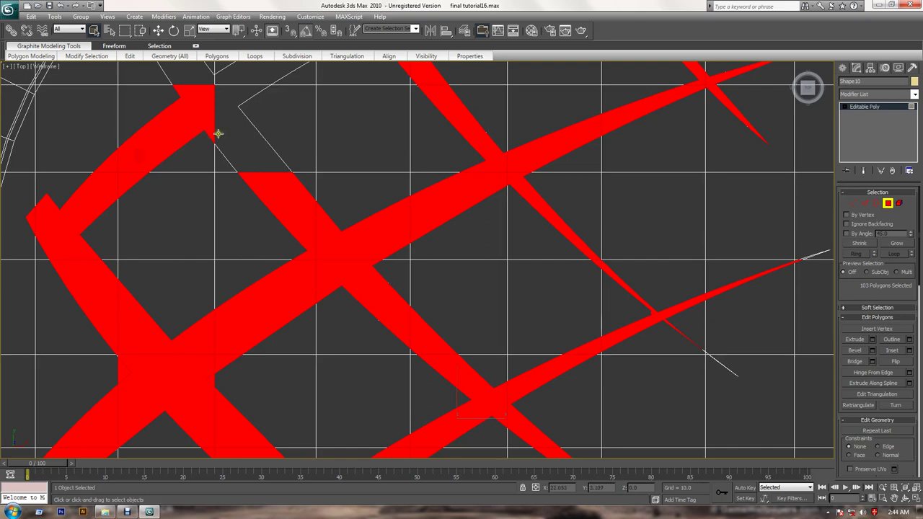
{"action": "left_click", "coordinate": [242, 138], "text": "ctrl"}
{"action": "middle_click_drag", "start_coordinate": [279, 141], "coordinate": [267, 319]}
{"action": "left_click", "coordinate": [155, 261], "text": "ctrl"}
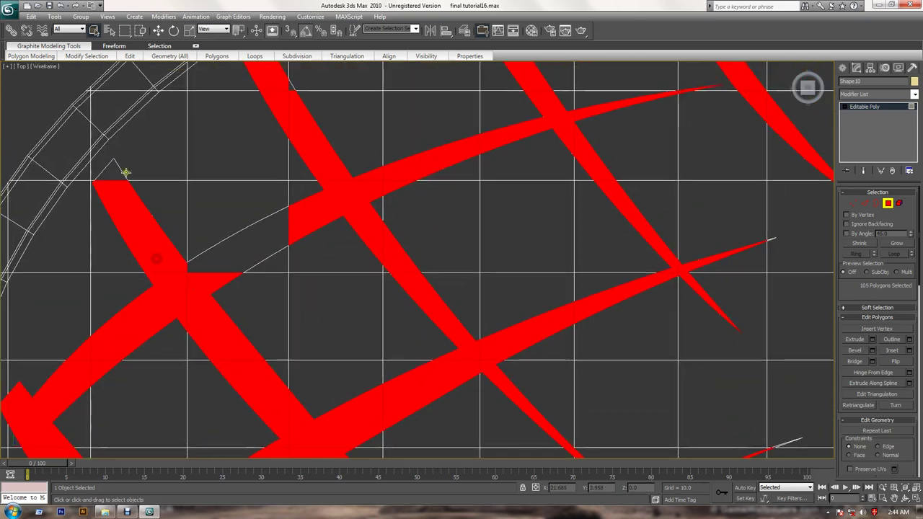
{"action": "left_click", "coordinate": [249, 238], "text": "ctrl"}
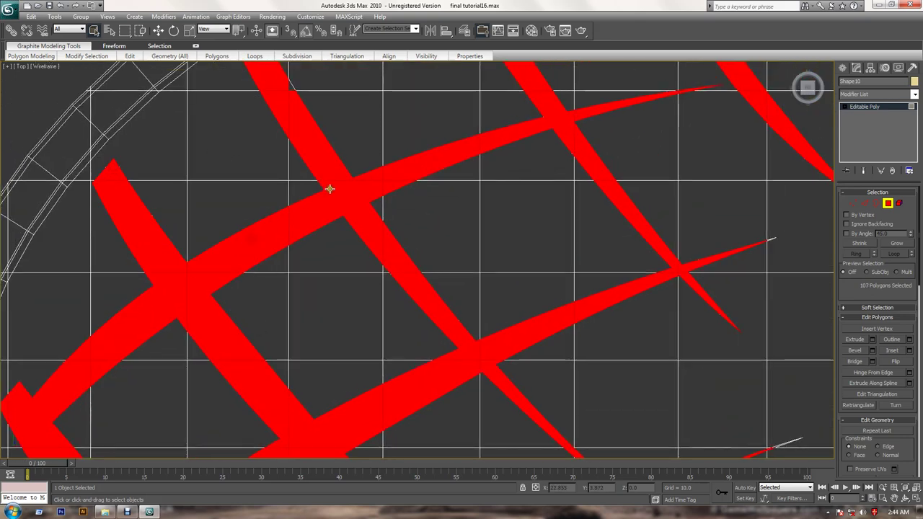
Zoom out and back in over the leaf to check the 108-polygon selection
{"action": "middle_click_drag", "start_coordinate": [373, 174], "coordinate": [334, 295]}
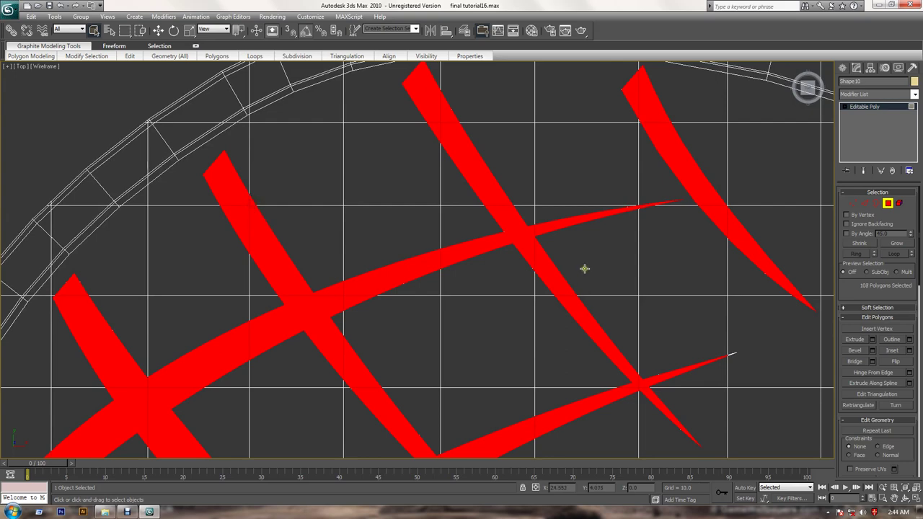
{"action": "scroll", "coordinate": [574, 268], "scroll_direction": "down", "scroll_amount": 1}
{"action": "scroll", "coordinate": [534, 263], "scroll_direction": "down", "scroll_amount": 2}
{"action": "scroll", "coordinate": [522, 265], "scroll_direction": "down", "scroll_amount": 1}
{"action": "scroll", "coordinate": [534, 271], "scroll_direction": "down", "scroll_amount": 1}
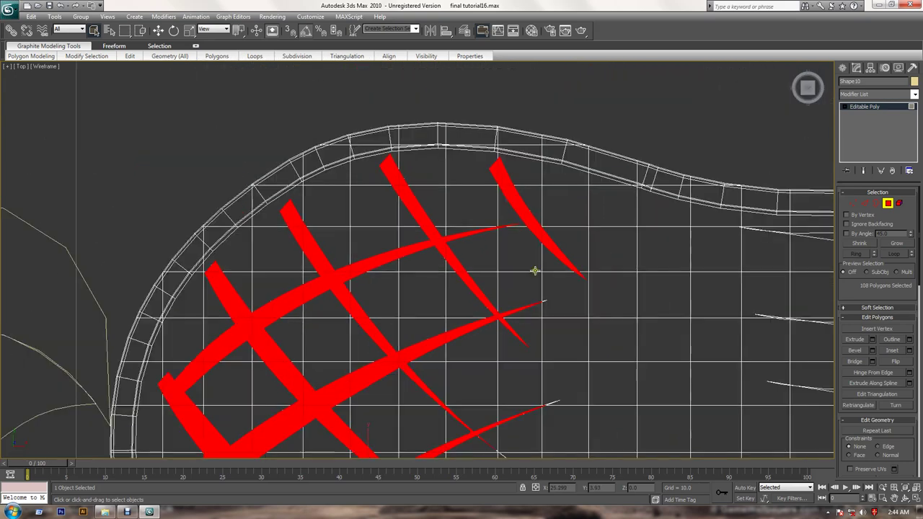
{"action": "scroll", "coordinate": [519, 249], "scroll_direction": "up", "scroll_amount": 1}
{"action": "scroll", "coordinate": [381, 169], "scroll_direction": "up", "scroll_amount": 2}
{"action": "scroll", "coordinate": [523, 227], "scroll_direction": "up", "scroll_amount": 1}
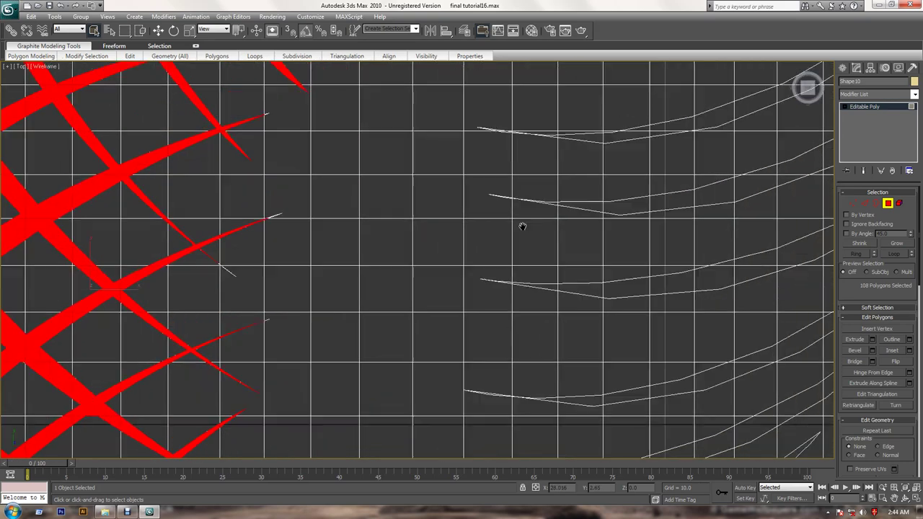
{"action": "scroll", "coordinate": [536, 240], "scroll_direction": "up", "scroll_amount": 1}
Select the thin strip below the arc rightward, dropping one stray upper polygon
{"action": "middle_click_drag", "start_coordinate": [537, 240], "coordinate": [414, 385]}
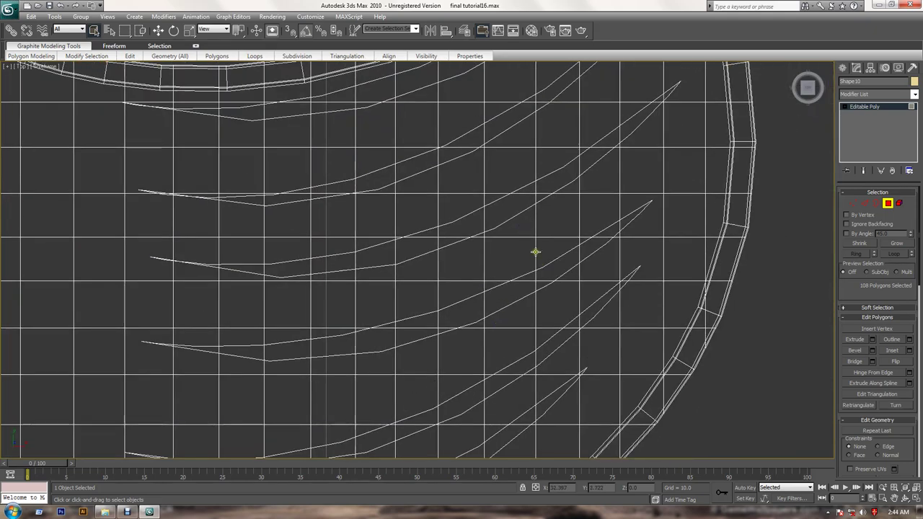
{"action": "middle_click_drag", "start_coordinate": [536, 252], "coordinate": [443, 428]}
{"action": "left_click", "coordinate": [160, 297], "text": "ctrl"}
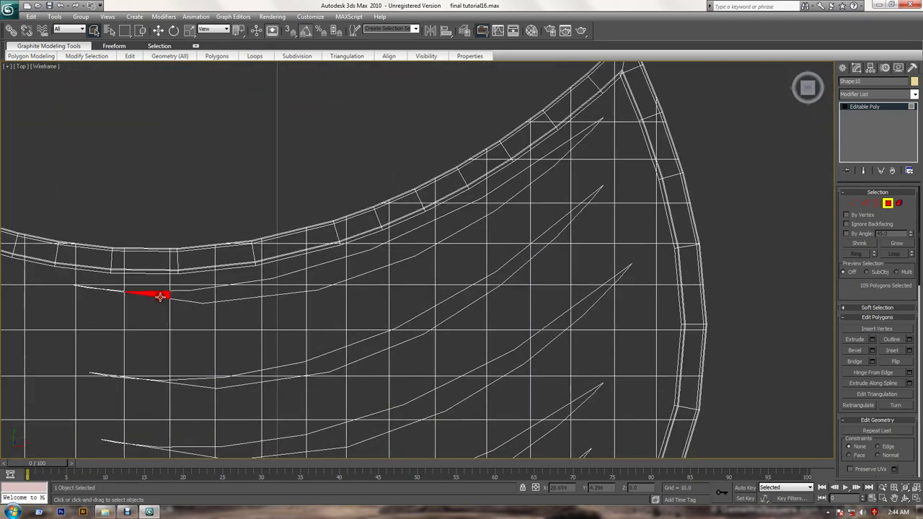
{"action": "left_click", "coordinate": [191, 299], "text": "ctrl"}
{"action": "left_click", "coordinate": [238, 295], "text": "ctrl"}
{"action": "left_click", "coordinate": [288, 294], "text": "ctrl"}
{"action": "left_click", "coordinate": [292, 285], "text": "ctrl"}
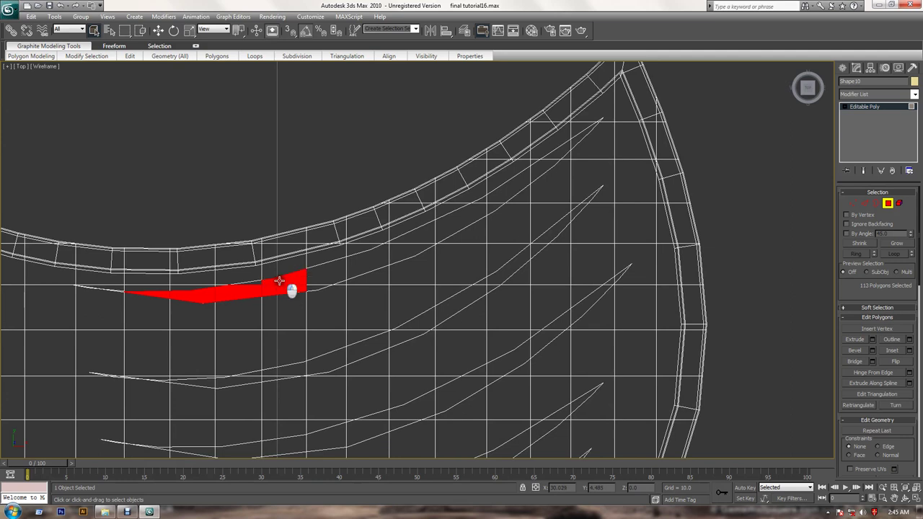
{"action": "left_click", "coordinate": [328, 272], "text": "ctrl"}
{"action": "left_click", "coordinate": [368, 260], "text": "ctrl"}
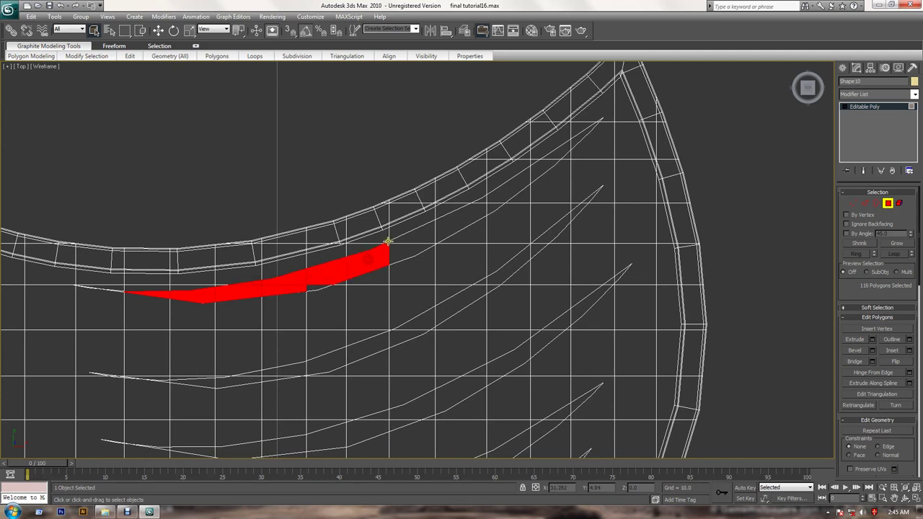
{"action": "left_click", "coordinate": [418, 238], "text": "ctrl"}
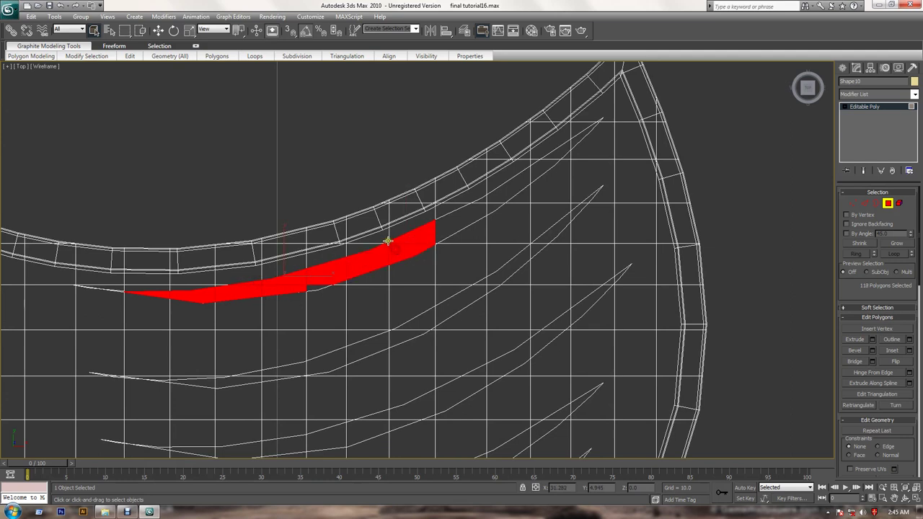
{"action": "left_click", "coordinate": [389, 242], "text": "alt"}
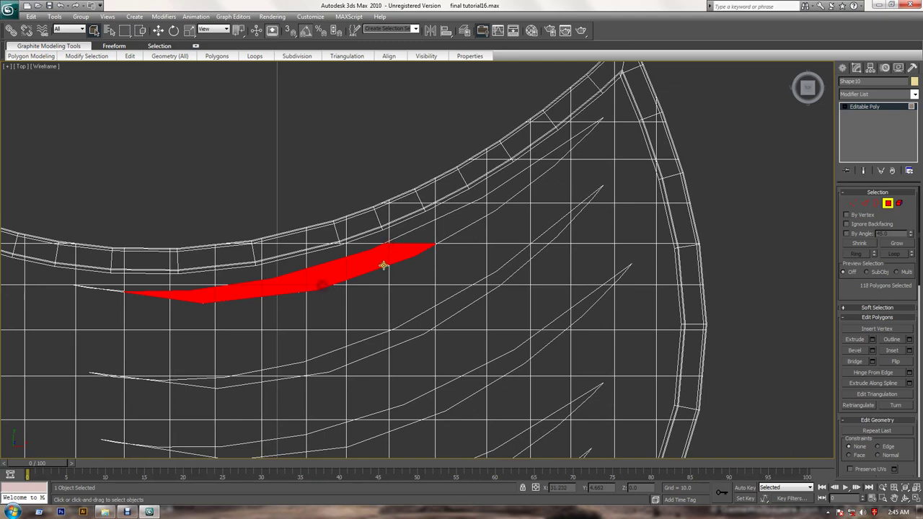
Extend the selection up-right along the vein strip to its top end
{"action": "scroll", "coordinate": [360, 274], "scroll_direction": "up", "scroll_amount": 2}
{"action": "scroll", "coordinate": [351, 292], "scroll_direction": "up", "scroll_amount": 3}
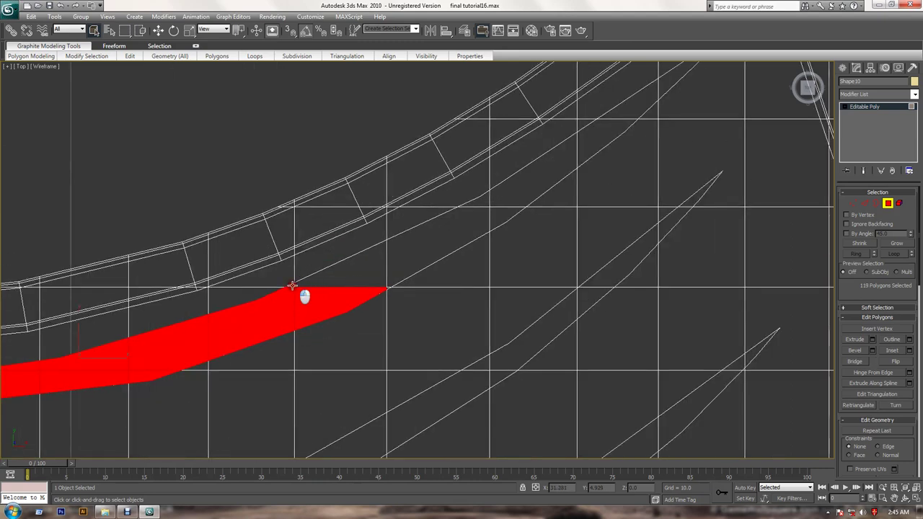
{"action": "left_click", "coordinate": [329, 278], "text": "ctrl"}
{"action": "left_click", "coordinate": [412, 264], "text": "ctrl"}
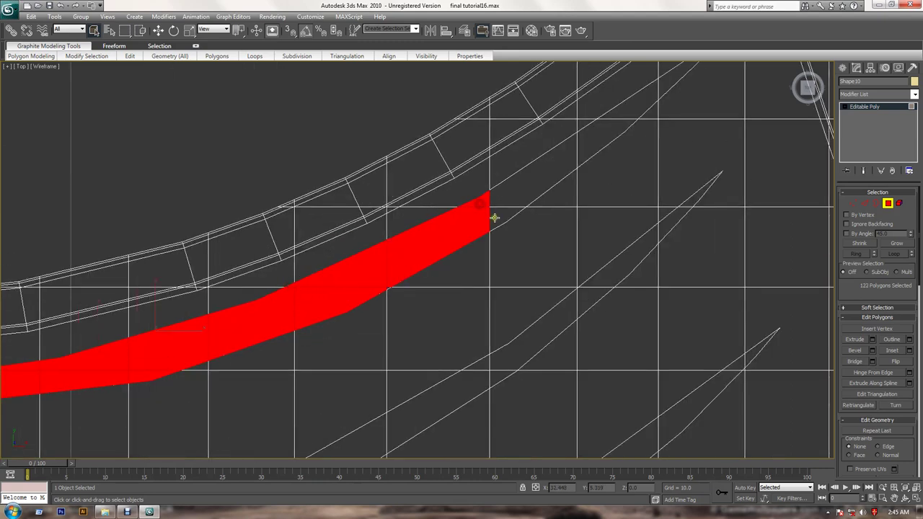
{"action": "left_click", "coordinate": [534, 186], "text": "ctrl"}
{"action": "left_click", "coordinate": [604, 140], "text": "ctrl"}
{"action": "left_click", "coordinate": [631, 107], "text": "ctrl"}
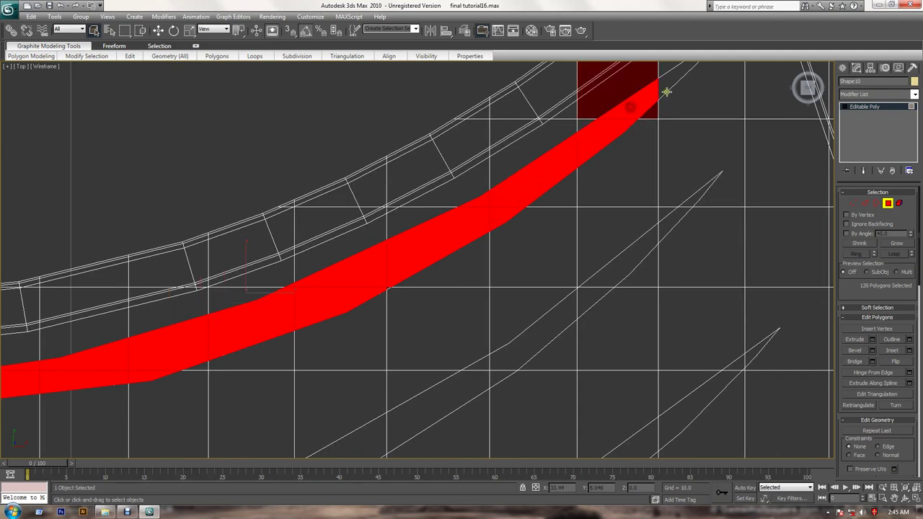
{"action": "left_click", "coordinate": [676, 85], "text": "ctrl"}
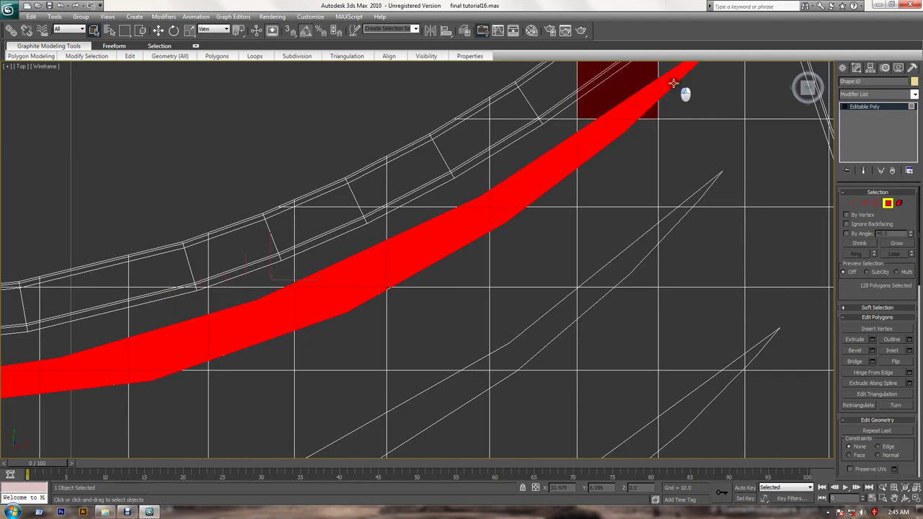
{"action": "left_click", "coordinate": [632, 83], "text": "ctrl"}
At the strip's upper tip, add then deselect a stray triangular polygon
{"action": "scroll", "coordinate": [632, 83], "scroll_direction": "down", "scroll_amount": 3}
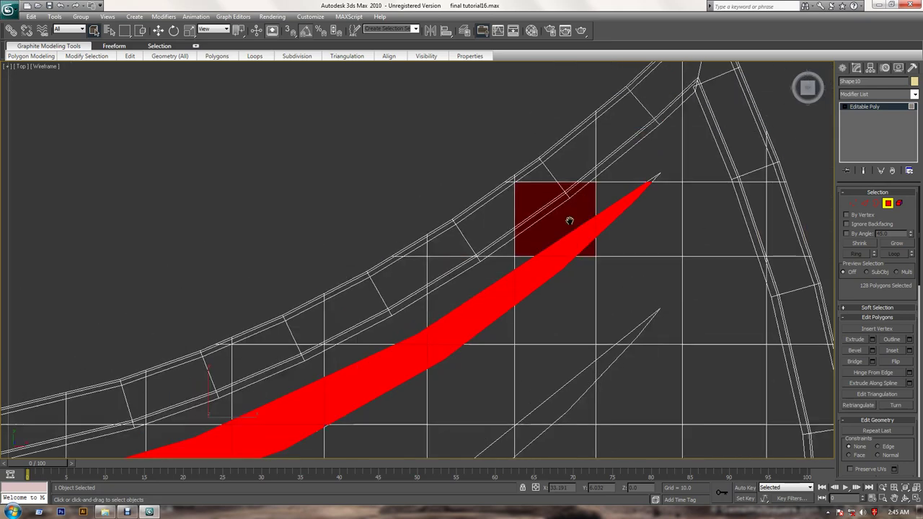
{"action": "scroll", "coordinate": [569, 214], "scroll_direction": "down", "scroll_amount": 1}
{"action": "left_click_drag", "start_coordinate": [455, 180], "coordinate": [500, 221]}
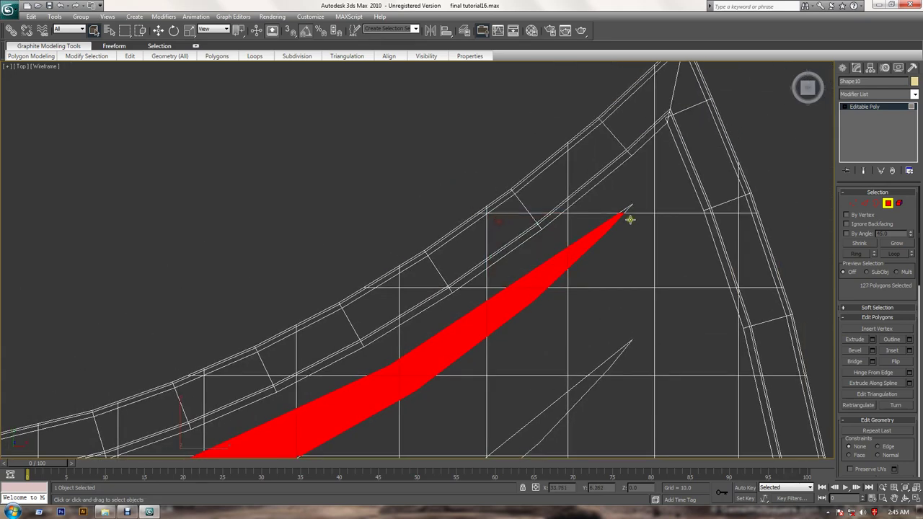
{"action": "left_click", "coordinate": [626, 209], "text": "ctrl"}
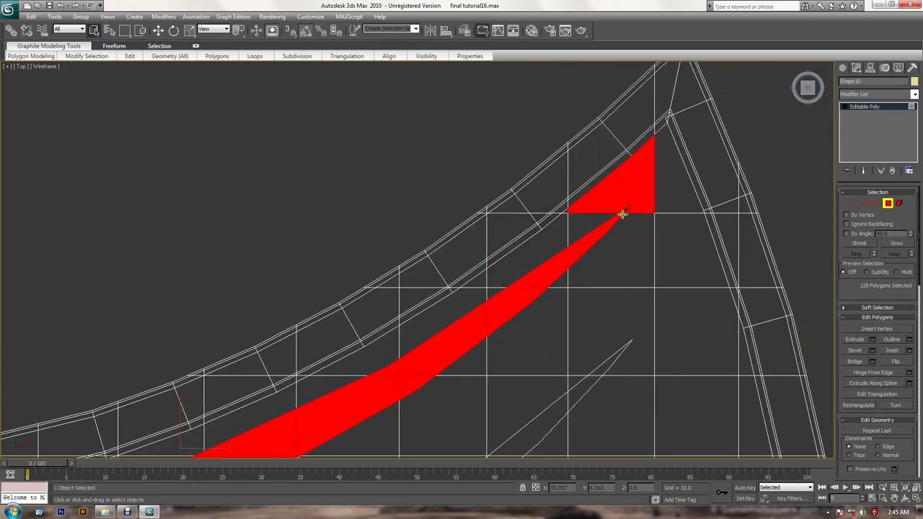
{"action": "left_click", "coordinate": [625, 190], "text": "alt"}
Select the second vein strip from its tip down-left, skipping the square polygon
{"action": "scroll", "coordinate": [600, 301], "scroll_direction": "up", "scroll_amount": 2}
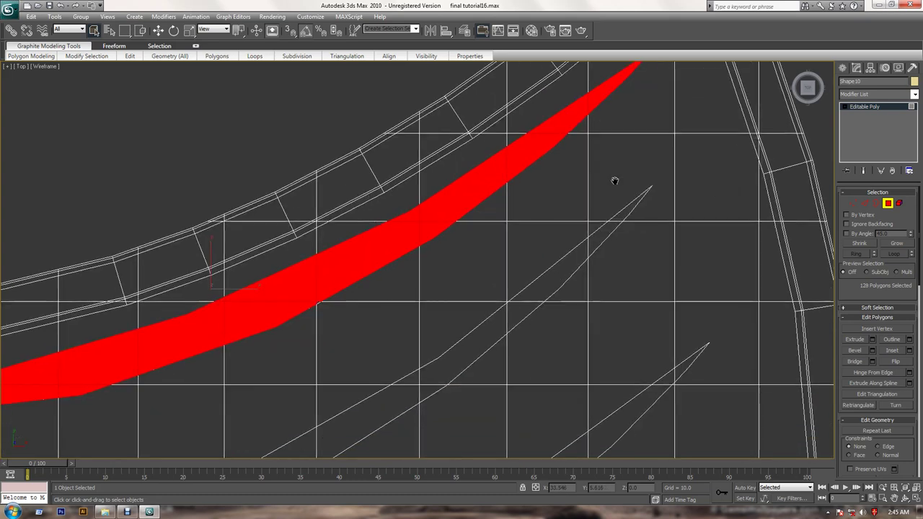
{"action": "left_click", "coordinate": [621, 214], "text": "ctrl"}
{"action": "left_click", "coordinate": [602, 246], "text": "ctrl"}
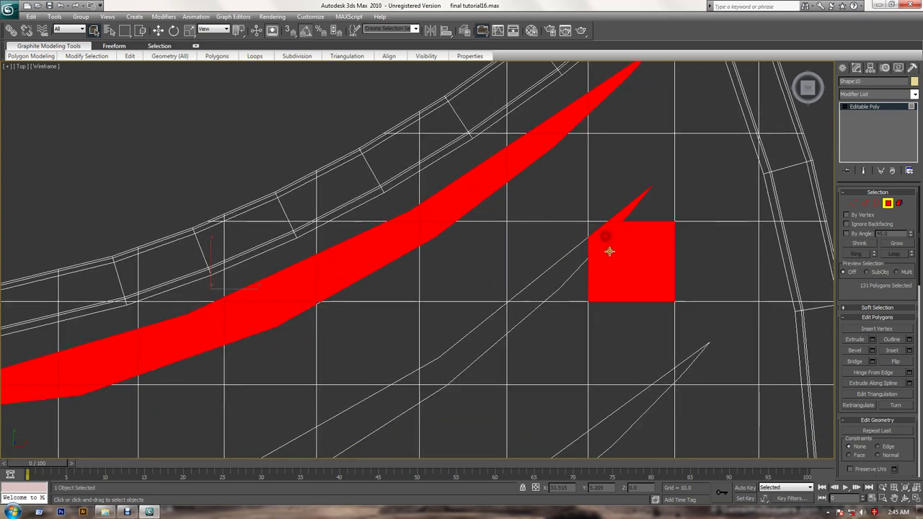
{"action": "left_click", "coordinate": [605, 256], "text": "alt"}
{"action": "left_click", "coordinate": [560, 281], "text": "ctrl"}
{"action": "left_click", "coordinate": [535, 304], "text": "ctrl"}
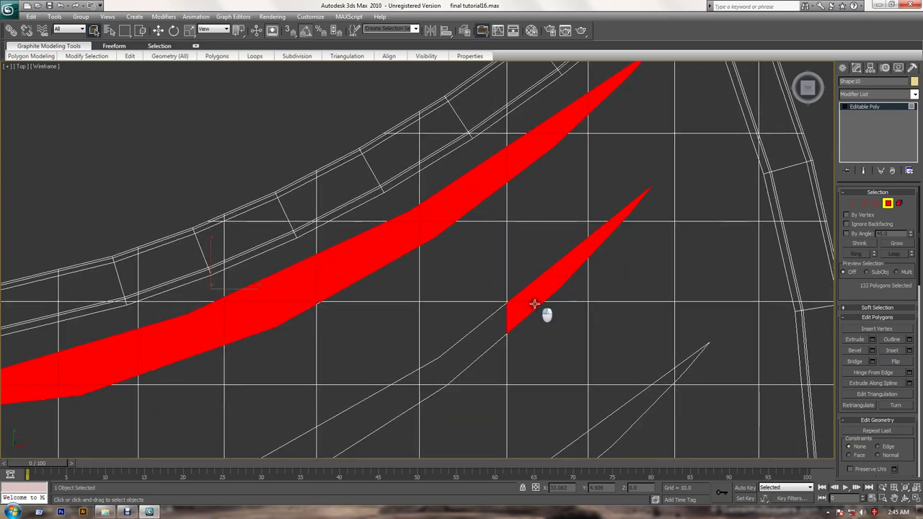
{"action": "left_click", "coordinate": [476, 345], "text": "ctrl"}
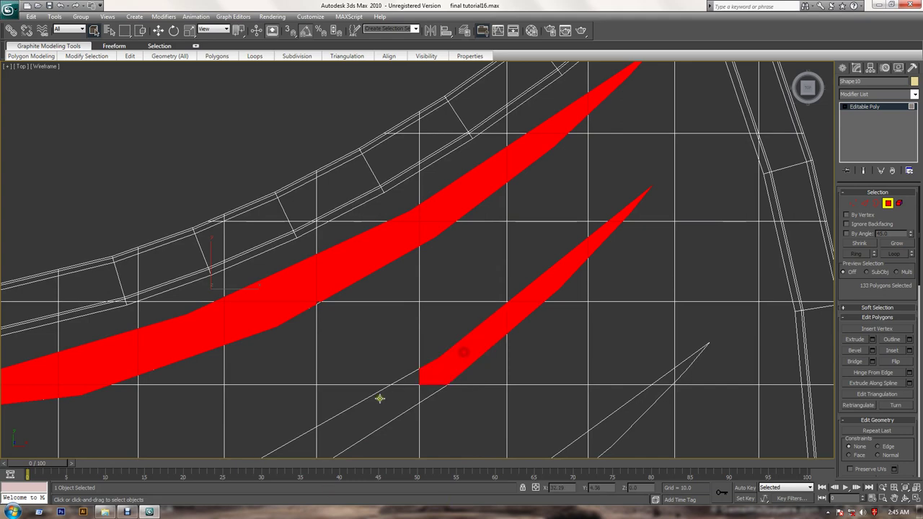
{"action": "left_click", "coordinate": [380, 398], "text": "ctrl"}
Select the third strip from its tip down-left
{"action": "mouse_move", "coordinate": [431, 392]}
{"action": "middle_mouse_down"}
{"action": "mouse_move", "coordinate": [469, 340]}
{"action": "mouse_move", "coordinate": [593, 264]}
{"action": "middle_mouse_up"}
{"action": "left_click", "coordinate": [723, 189], "text": "ctrl"}
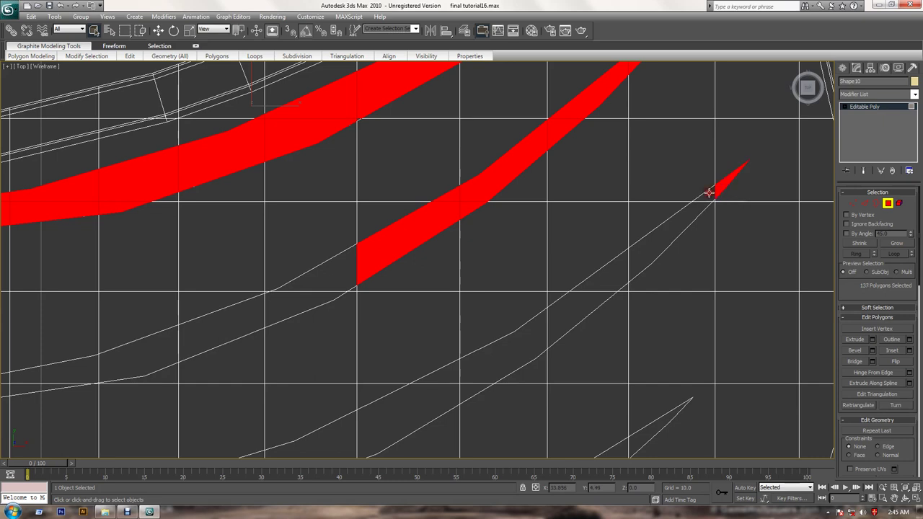
{"action": "left_click", "coordinate": [703, 195], "text": "ctrl"}
{"action": "left_click", "coordinate": [701, 227], "text": "ctrl"}
{"action": "left_click", "coordinate": [608, 285], "text": "ctrl"}
{"action": "left_click", "coordinate": [560, 314], "text": "ctrl"}
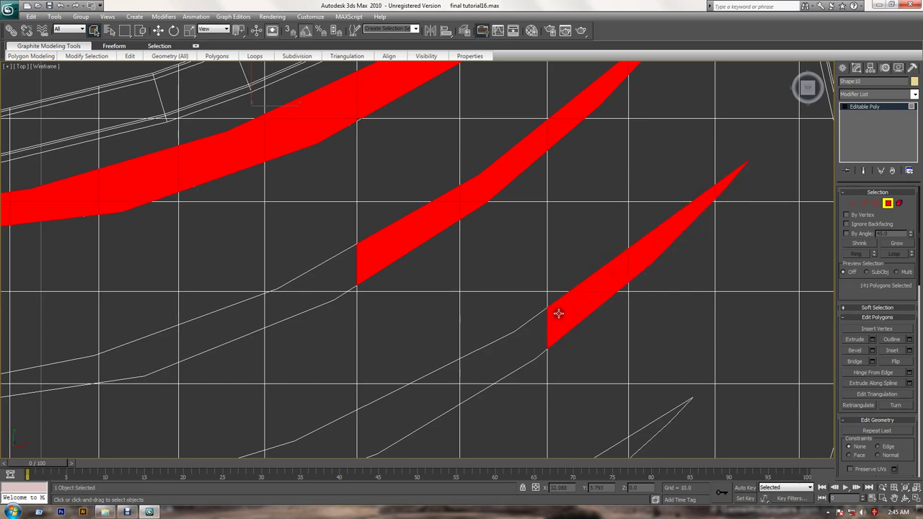
{"action": "left_click", "coordinate": [513, 337], "text": "ctrl"}
Extend both strip selections down-left, adding the polygons at their left ends
{"action": "left_click", "coordinate": [460, 390], "text": "ctrl"}
{"action": "left_click", "coordinate": [423, 404], "text": "ctrl"}
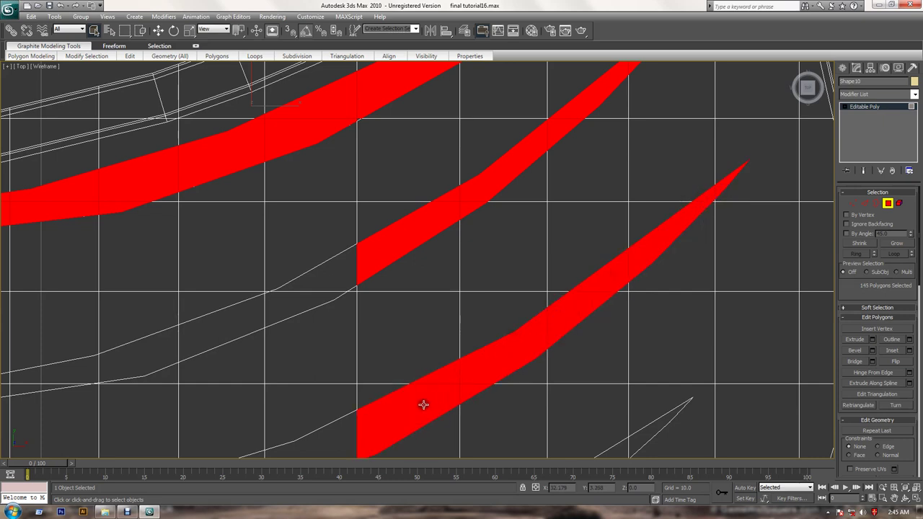
{"action": "left_click", "coordinate": [330, 286], "text": "ctrl"}
{"action": "left_click", "coordinate": [326, 299], "text": "ctrl"}
{"action": "left_click", "coordinate": [251, 314], "text": "ctrl"}
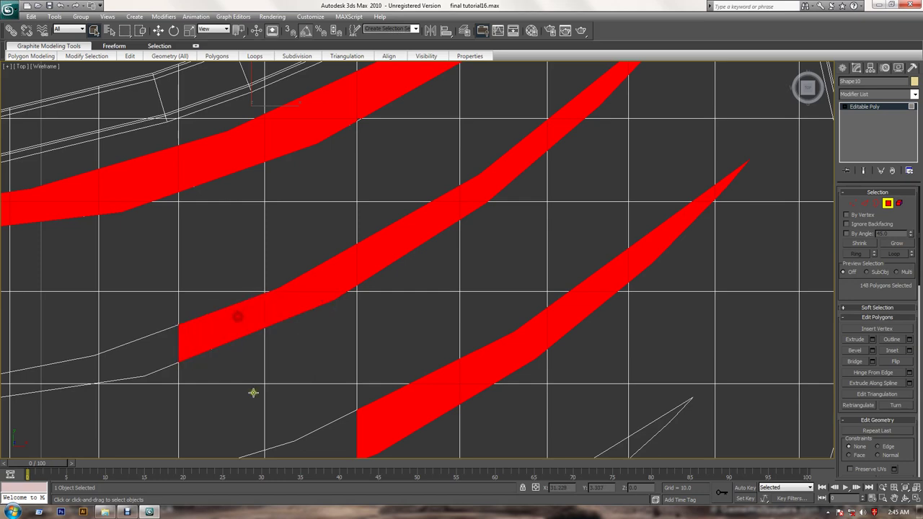
{"action": "left_click", "coordinate": [318, 442], "text": "ctrl"}
Start the fourth strip's selection from its tip
{"action": "middle_click_drag", "start_coordinate": [320, 448], "coordinate": [412, 301]}
{"action": "scroll", "coordinate": [415, 295], "scroll_direction": "down", "scroll_amount": 2}
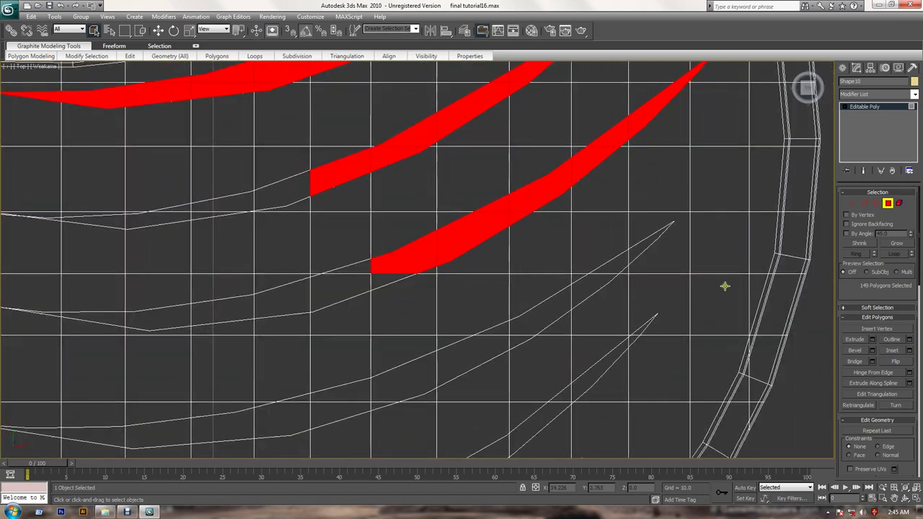
{"action": "left_click", "coordinate": [641, 250], "text": "ctrl"}
{"action": "left_click", "coordinate": [618, 268], "text": "ctrl"}
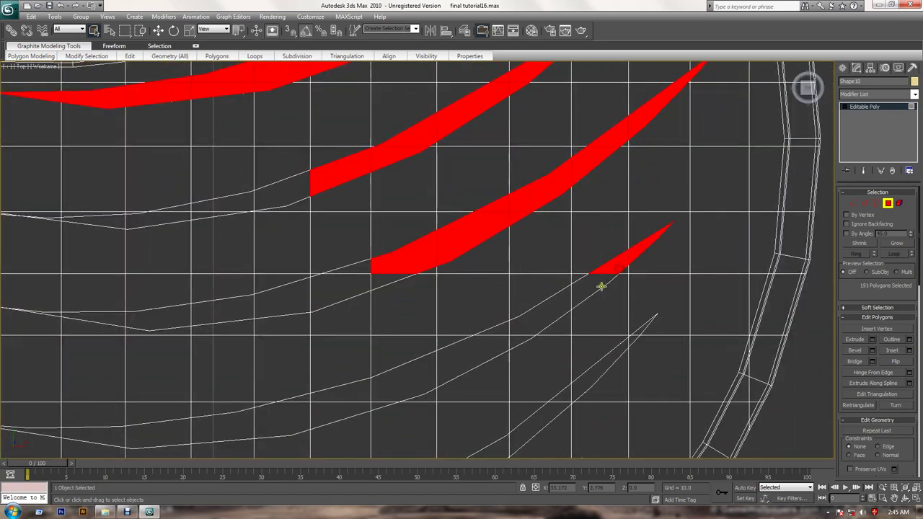
{"action": "left_click", "coordinate": [601, 287], "text": "ctrl"}
{"action": "left_click", "coordinate": [535, 316], "text": "ctrl"}
Extend the fourth strip's selection down-left through its last polygons
{"action": "left_click", "coordinate": [498, 334], "text": "ctrl"}
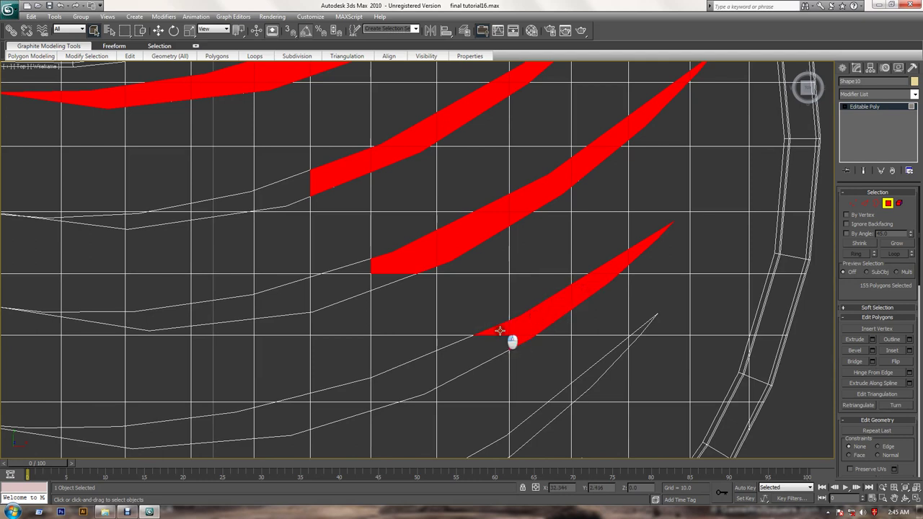
{"action": "left_click", "coordinate": [462, 353], "text": "ctrl"}
{"action": "left_click", "coordinate": [411, 373], "text": "ctrl"}
{"action": "left_click", "coordinate": [391, 394], "text": "ctrl"}
{"action": "left_click", "coordinate": [365, 402], "text": "ctrl"}
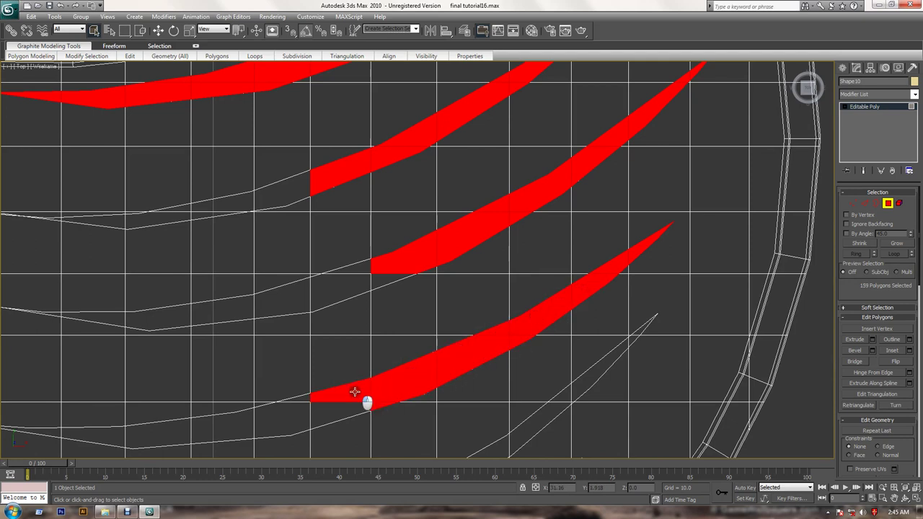
{"action": "left_click", "coordinate": [353, 394], "text": "ctrl"}
{"action": "left_click", "coordinate": [355, 417], "text": "ctrl"}
Select the fifth vein strip from its top polygon down-left to its end
{"action": "left_click", "coordinate": [536, 429], "text": "ctrl"}
{"action": "left_click", "coordinate": [563, 398], "text": "ctrl"}
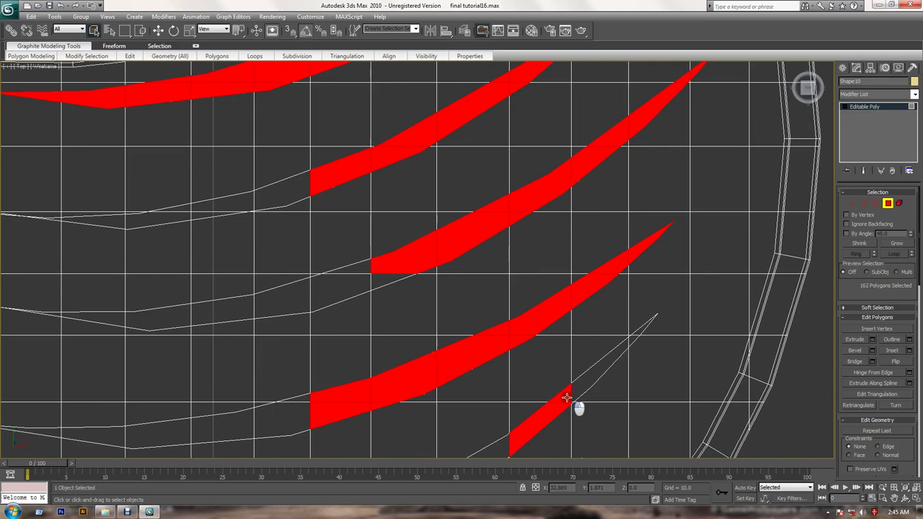
{"action": "left_click", "coordinate": [603, 371], "text": "ctrl"}
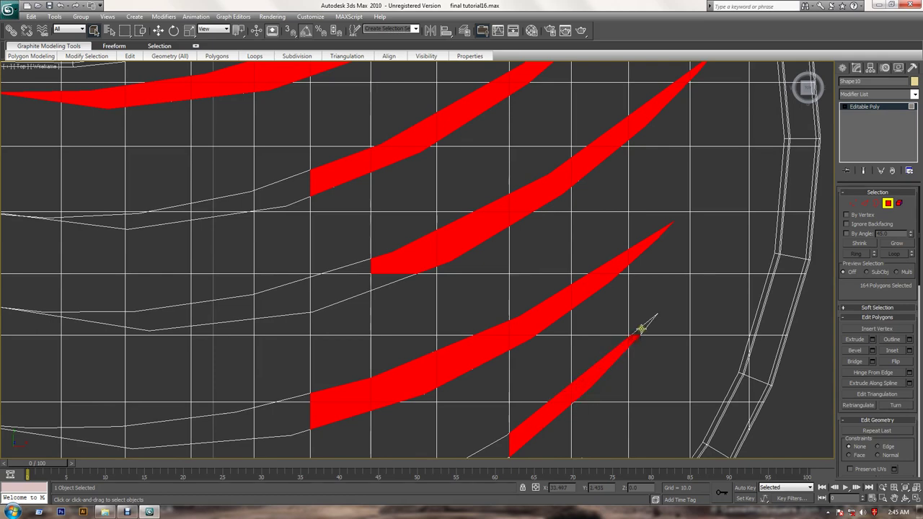
{"action": "left_click", "coordinate": [642, 326], "text": "ctrl"}
{"action": "middle_click_drag", "start_coordinate": [562, 373], "coordinate": [625, 329]}
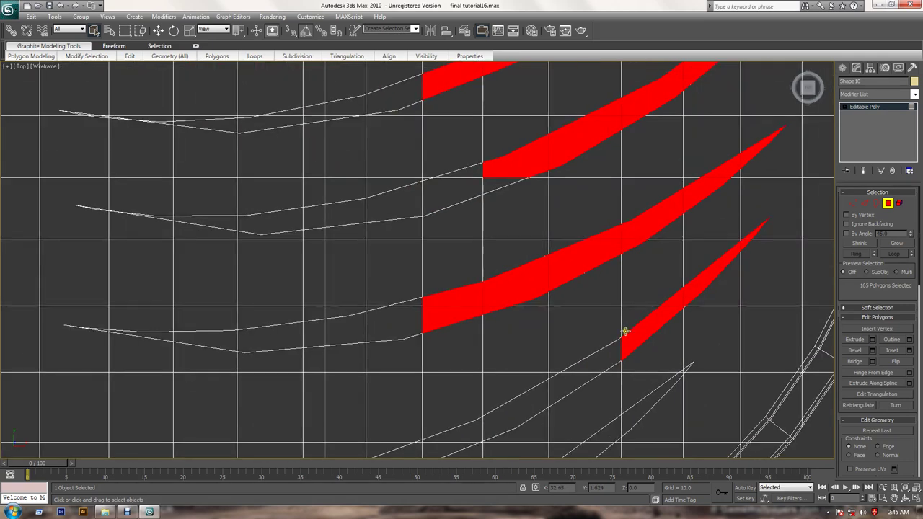
{"action": "left_click", "coordinate": [598, 363], "text": "ctrl"}
{"action": "left_click", "coordinate": [570, 385], "text": "ctrl"}
{"action": "left_click", "coordinate": [531, 409], "text": "ctrl"}
{"action": "left_click", "coordinate": [466, 433], "text": "ctrl"}
{"action": "left_click", "coordinate": [449, 448], "text": "ctrl"}
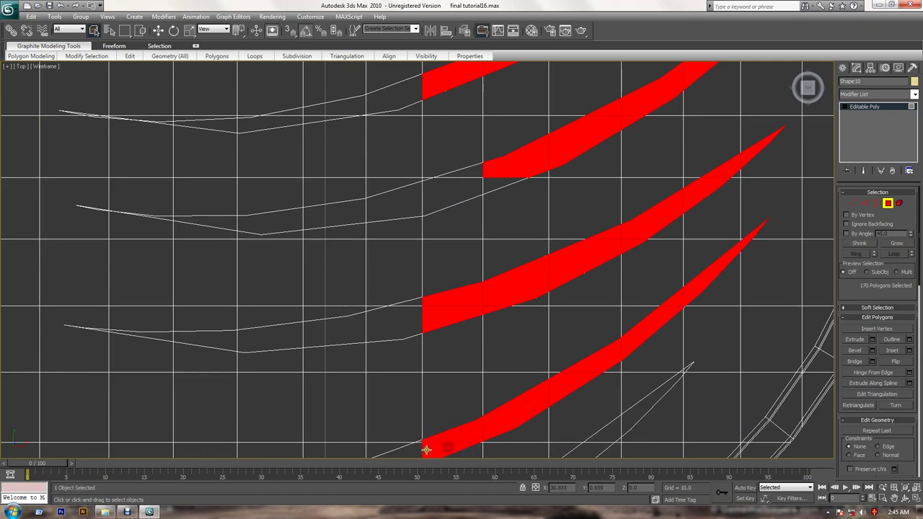
{"action": "left_click", "coordinate": [406, 455], "text": "ctrl"}
{"action": "left_click", "coordinate": [433, 450], "text": "ctrl"}
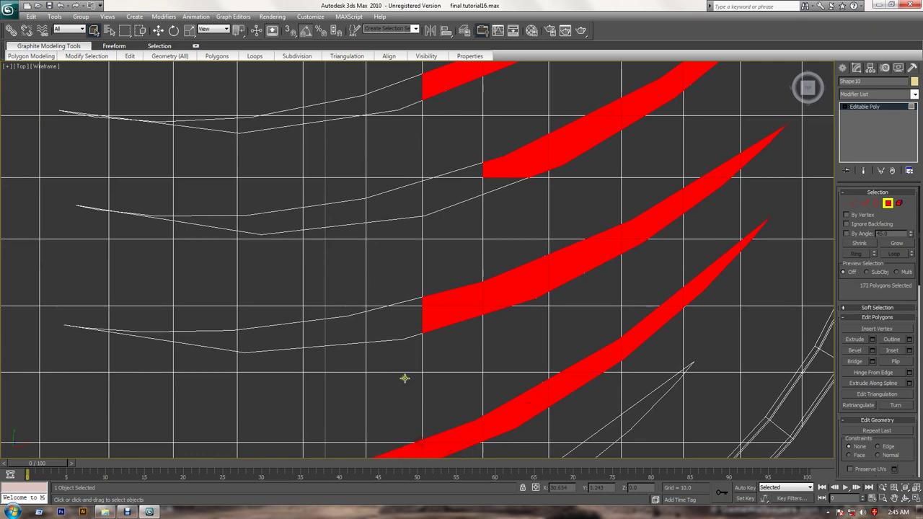
Add missed middle-strip polygons and fill the gap in the upper strip selection
{"action": "left_click", "coordinate": [404, 328], "text": "ctrl"}
{"action": "left_click", "coordinate": [417, 307], "text": "ctrl"}
{"action": "left_click", "coordinate": [409, 317], "text": "ctrl"}
{"action": "left_click", "coordinate": [403, 211], "text": "ctrl"}
{"action": "left_click", "coordinate": [441, 202], "text": "ctrl"}
{"action": "left_click", "coordinate": [465, 189], "text": "ctrl"}
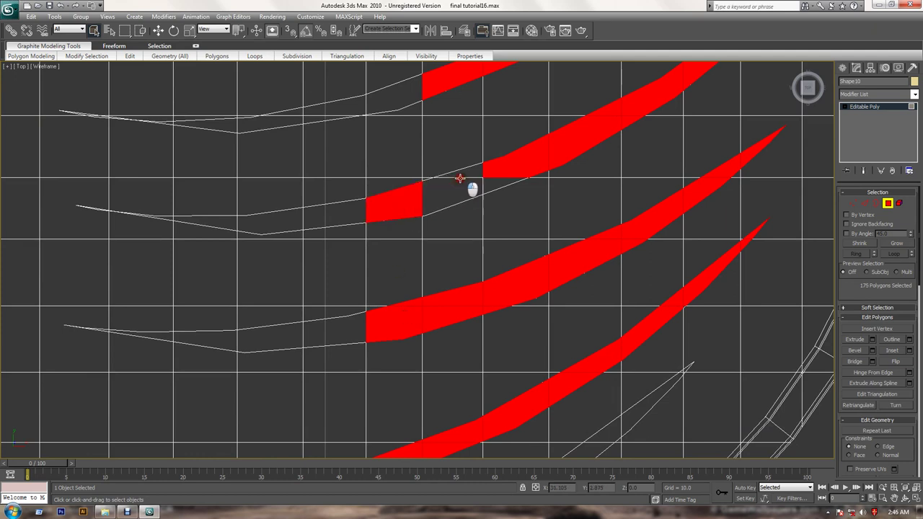
{"action": "left_click", "coordinate": [470, 194], "text": "ctrl"}
{"action": "left_click", "coordinate": [499, 188], "text": "ctrl"}
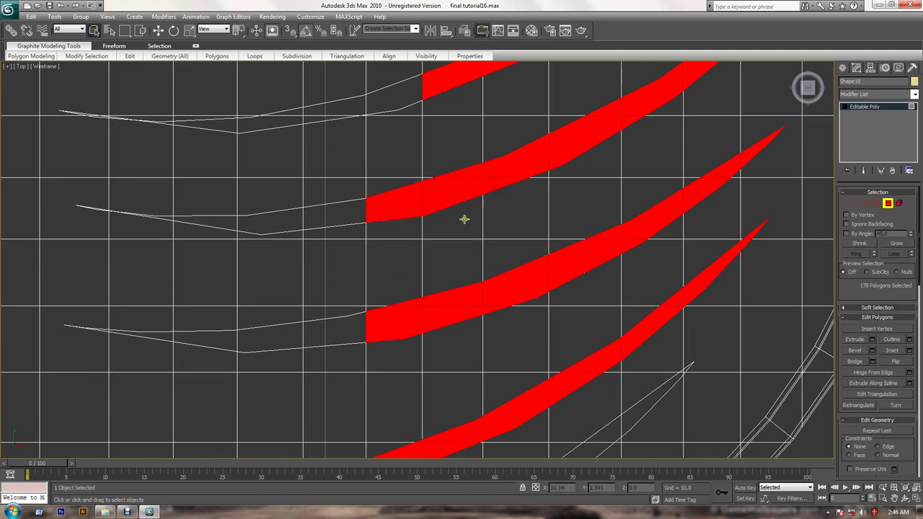
Extend the upper strips' selections leftward to their left tips
{"action": "left_click", "coordinate": [326, 218], "text": "ctrl"}
{"action": "left_click", "coordinate": [270, 224], "text": "ctrl"}
{"action": "left_click", "coordinate": [199, 219], "text": "ctrl"}
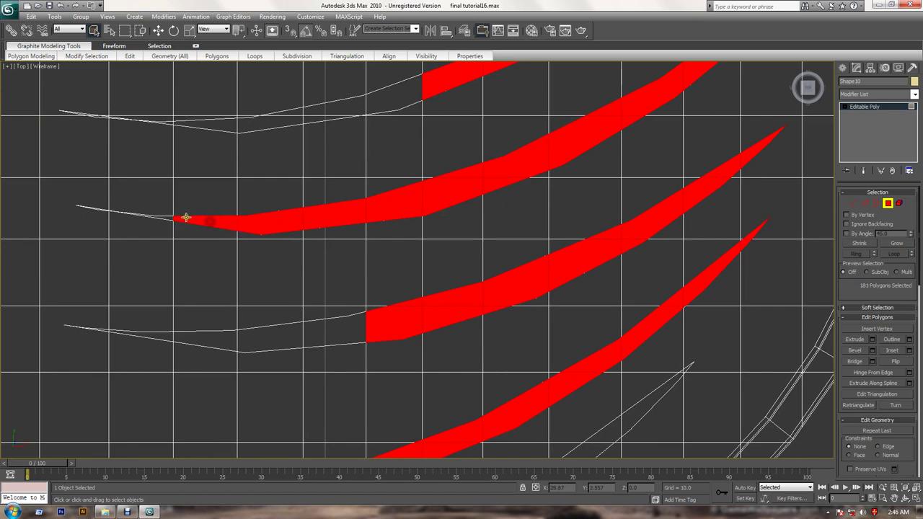
{"action": "left_click", "coordinate": [166, 217], "text": "ctrl"}
{"action": "middle_click_drag", "start_coordinate": [295, 189], "coordinate": [282, 315]}
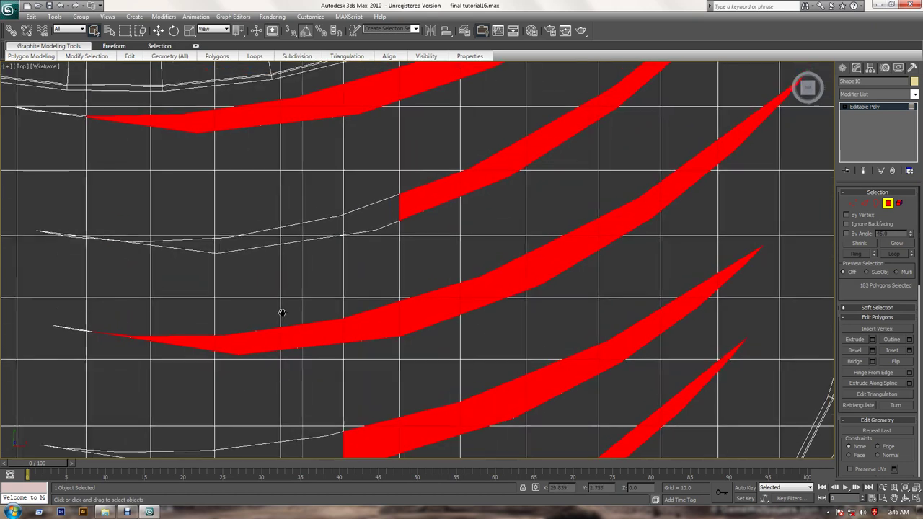
{"action": "left_click", "coordinate": [364, 219], "text": "ctrl"}
{"action": "left_click", "coordinate": [310, 232], "text": "ctrl"}
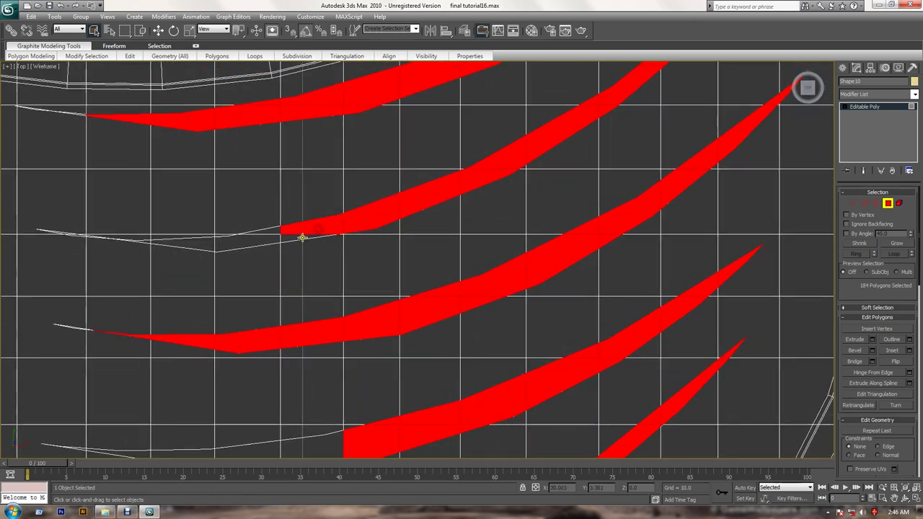
{"action": "left_click", "coordinate": [266, 232], "text": "ctrl"}
{"action": "left_click", "coordinate": [254, 241], "text": "ctrl"}
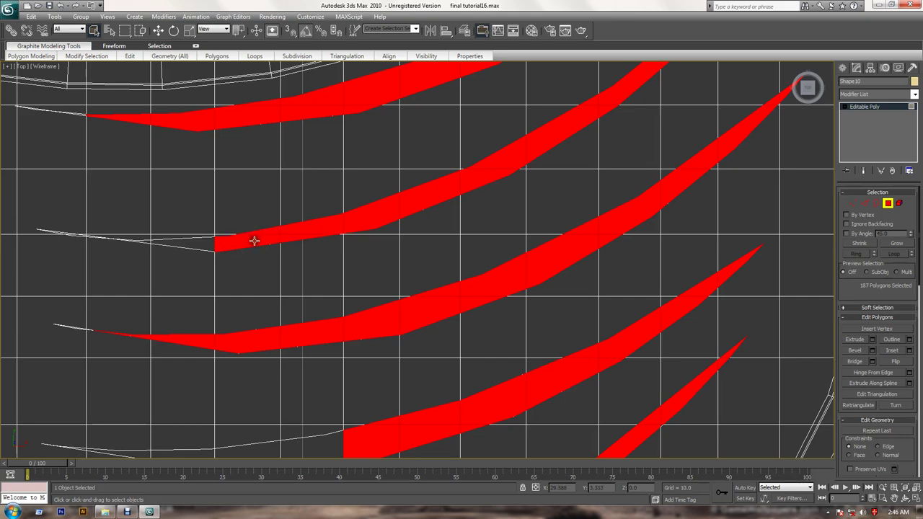
{"action": "left_click", "coordinate": [195, 242], "text": "ctrl"}
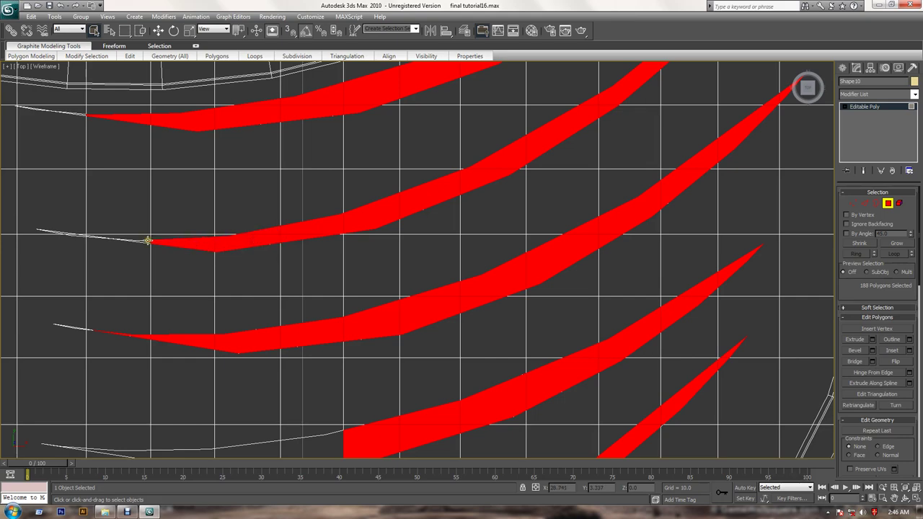
{"action": "left_click", "coordinate": [141, 240], "text": "ctrl"}
Extend the third strip's selection leftward, including its tip polygons
{"action": "mouse_move", "coordinate": [159, 240]}
{"action": "middle_mouse_down"}
{"action": "mouse_move", "coordinate": [253, 283]}
{"action": "mouse_move", "coordinate": [274, 332]}
{"action": "mouse_move", "coordinate": [310, 153]}
{"action": "middle_mouse_up"}
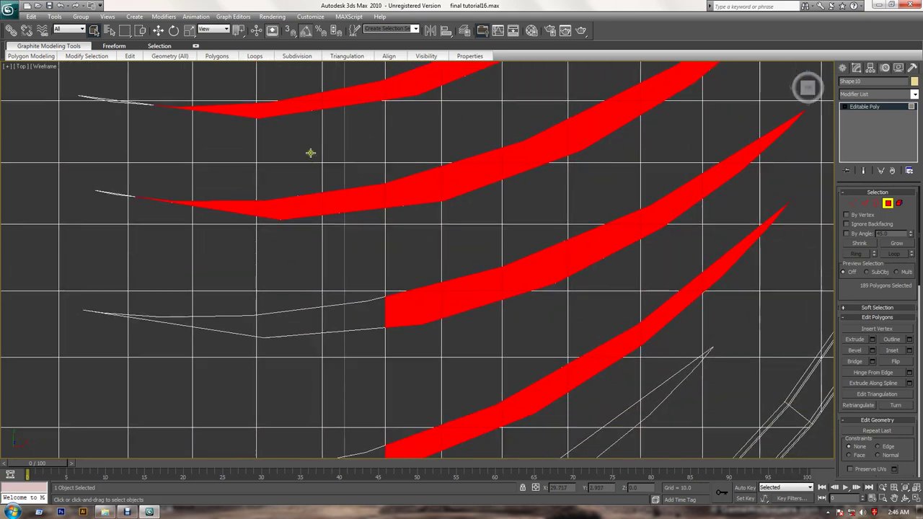
{"action": "left_click", "coordinate": [343, 326], "text": "ctrl"}
{"action": "left_click", "coordinate": [296, 333], "text": "ctrl"}
{"action": "left_click", "coordinate": [241, 332], "text": "ctrl"}
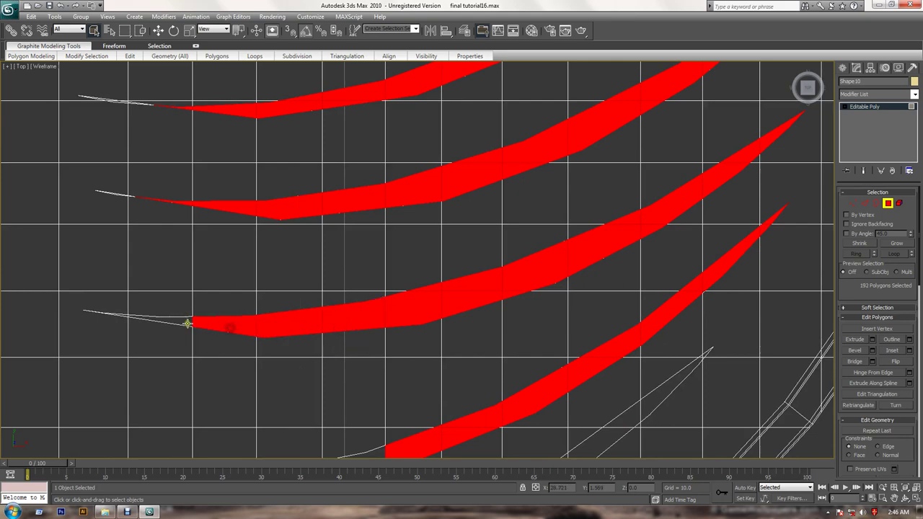
{"action": "left_click", "coordinate": [189, 326], "text": "ctrl"}
{"action": "mouse_move", "coordinate": [317, 392]}
{"action": "middle_mouse_down"}
{"action": "mouse_move", "coordinate": [325, 383]}
{"action": "mouse_move", "coordinate": [310, 234]}
{"action": "middle_mouse_up"}
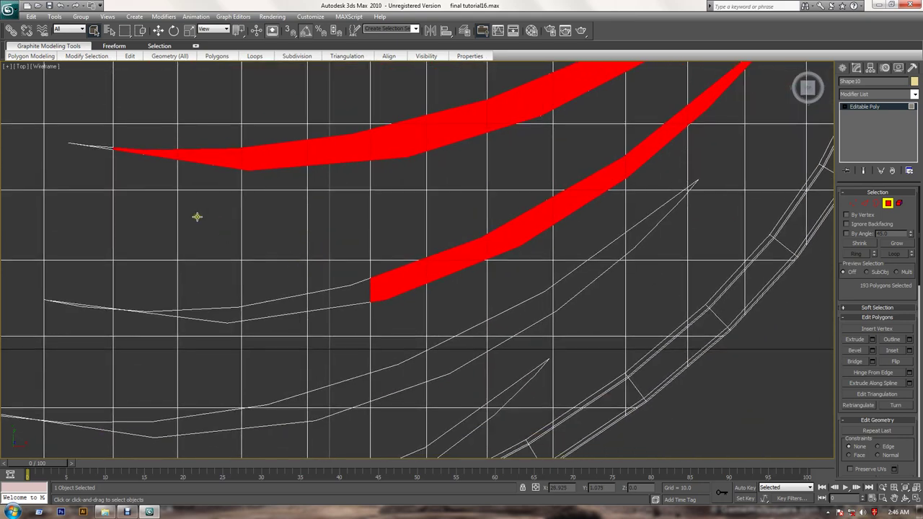
{"action": "left_click", "coordinate": [110, 149], "text": "ctrl"}
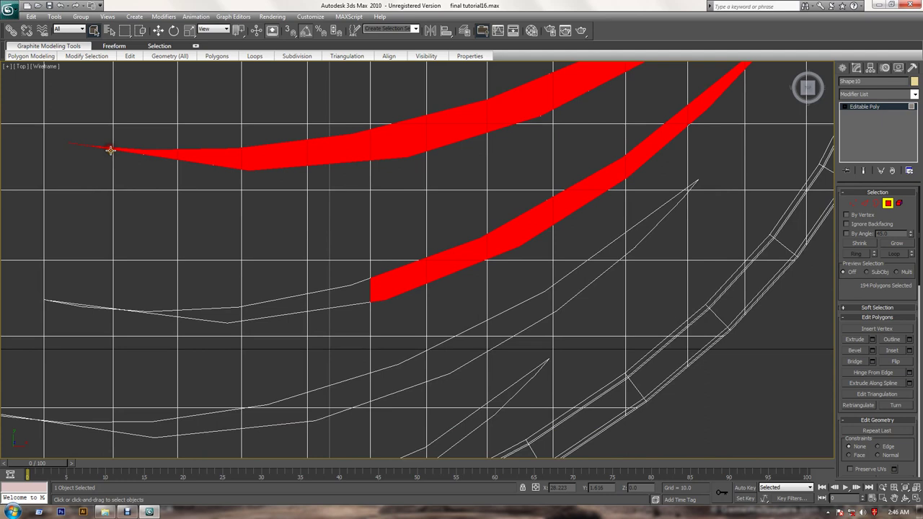
Select the lower strip's polygons out to its leftmost tip
{"action": "left_click", "coordinate": [162, 313], "text": "ctrl"}
{"action": "left_click", "coordinate": [202, 313], "text": "ctrl"}
{"action": "left_click", "coordinate": [253, 315], "text": "ctrl"}
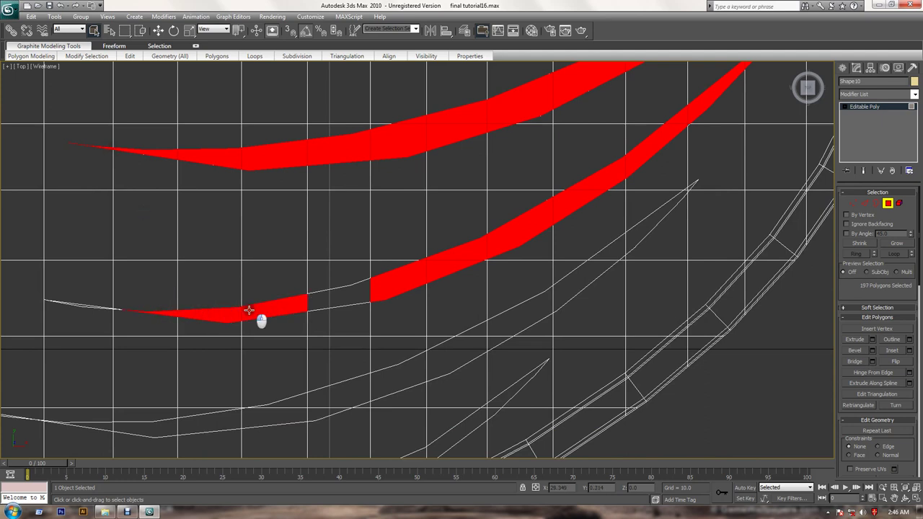
{"action": "left_click", "coordinate": [324, 295], "text": "ctrl"}
{"action": "left_click", "coordinate": [338, 396], "text": "ctrl"}
{"action": "left_click", "coordinate": [323, 412], "text": "ctrl"}
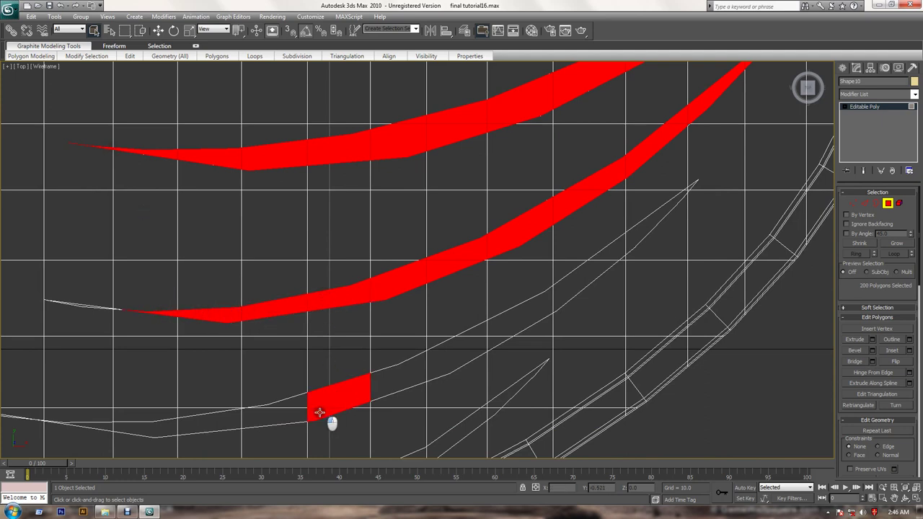
{"action": "left_click", "coordinate": [297, 403], "text": "ctrl"}
{"action": "left_click", "coordinate": [252, 421], "text": "ctrl"}
{"action": "left_click", "coordinate": [209, 426], "text": "ctrl"}
{"action": "left_click", "coordinate": [167, 429], "text": "ctrl"}
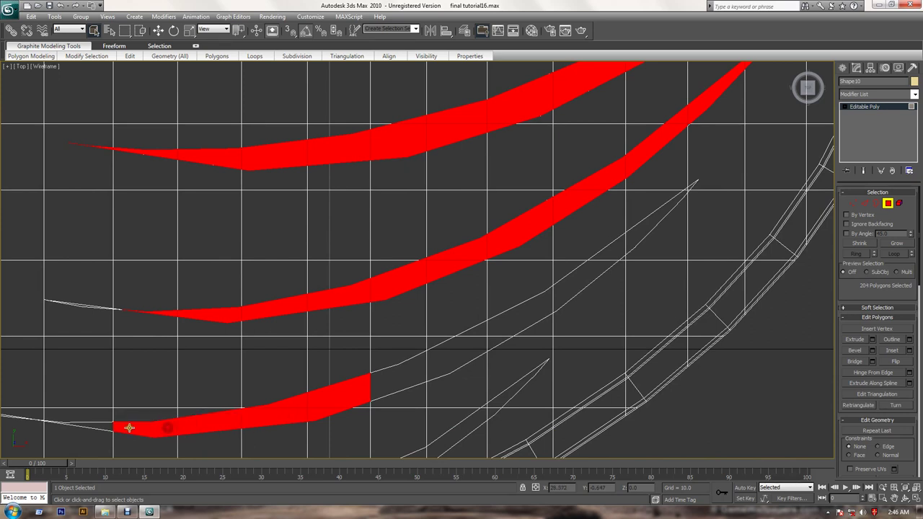
{"action": "left_click", "coordinate": [99, 427], "text": "ctrl"}
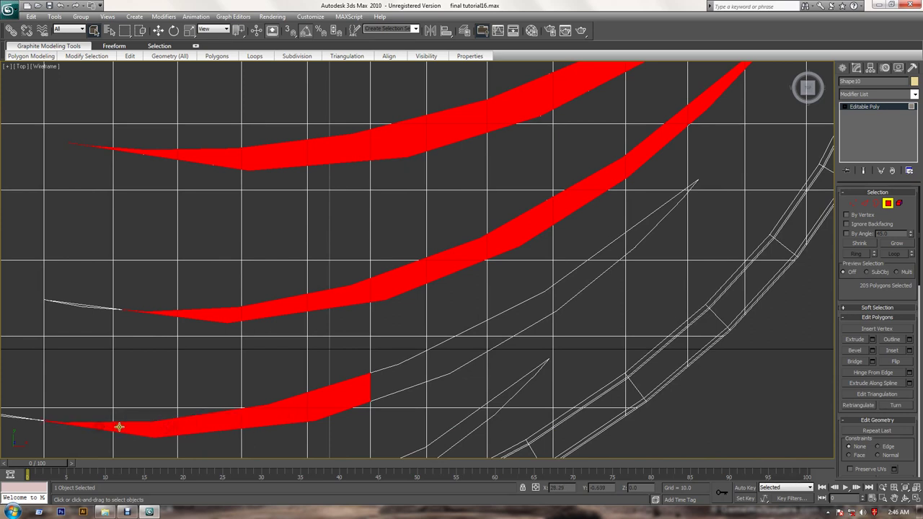
Add the lower-right strip's polygons up to its right tip, totalling 214 polygons
{"action": "left_click", "coordinate": [417, 379], "text": "ctrl"}
{"action": "left_click", "coordinate": [441, 364], "text": "ctrl"}
{"action": "left_click", "coordinate": [458, 354], "text": "ctrl"}
{"action": "left_click", "coordinate": [492, 335], "text": "ctrl"}
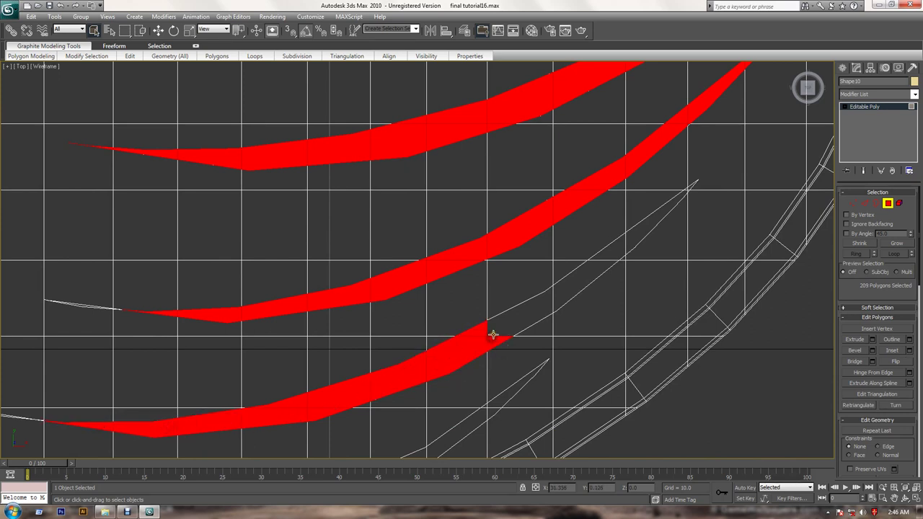
{"action": "left_click", "coordinate": [513, 320], "text": "ctrl"}
{"action": "left_click", "coordinate": [558, 288], "text": "ctrl"}
{"action": "left_click", "coordinate": [624, 245], "text": "ctrl"}
{"action": "left_click", "coordinate": [664, 234], "text": "ctrl"}
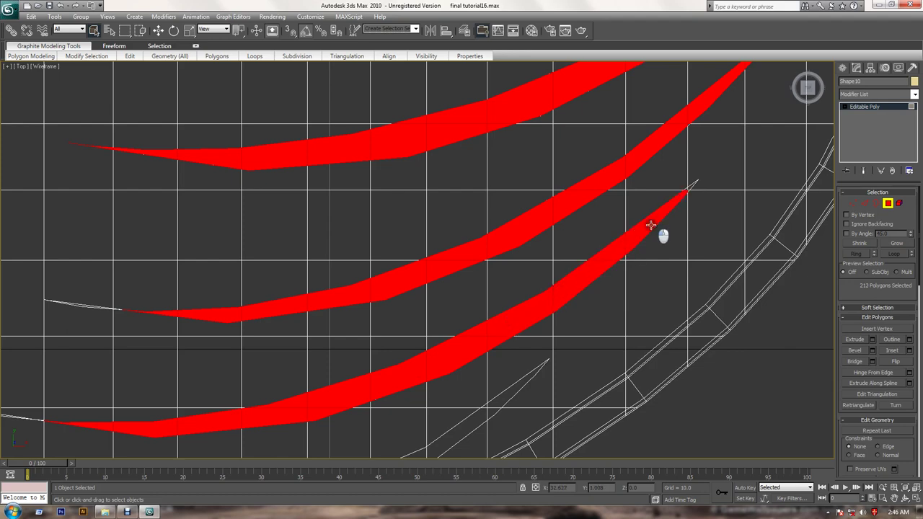
{"action": "left_click", "coordinate": [691, 187], "text": "ctrl"}
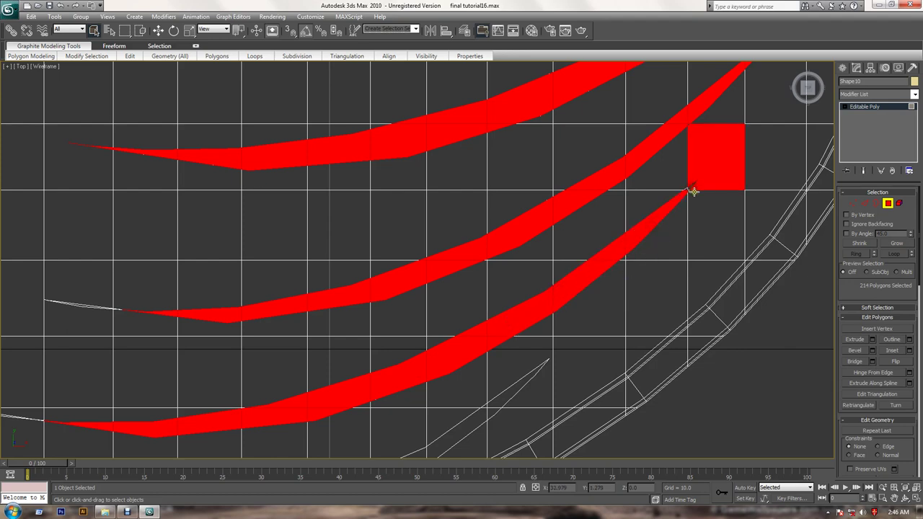
Remove the stray square from the polygon selection and pan to the strips beside the ring
{"action": "middle_click_drag", "start_coordinate": [692, 191], "coordinate": [436, 303]}
{"action": "scroll", "coordinate": [436, 303], "scroll_direction": "up", "scroll_amount": 4}
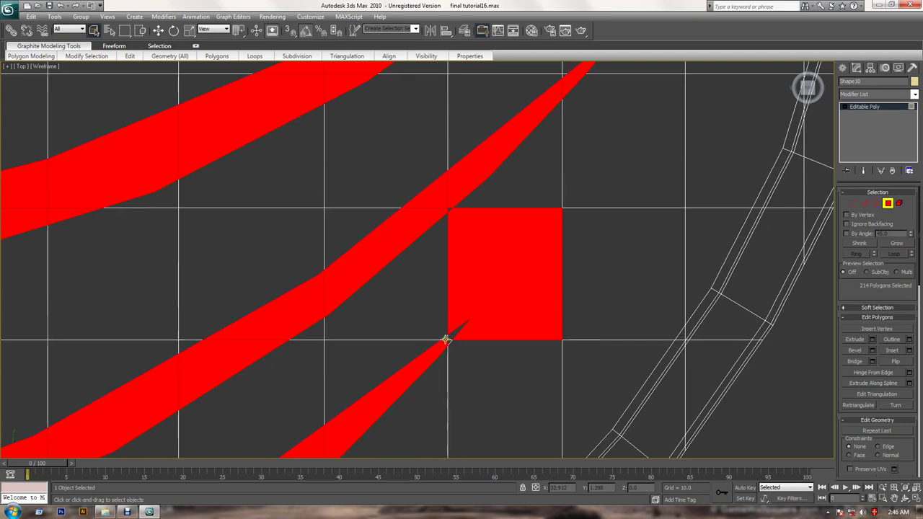
{"action": "left_click", "coordinate": [498, 274], "text": "alt"}
{"action": "middle_click_drag", "start_coordinate": [426, 376], "coordinate": [478, 270]}
{"action": "scroll", "coordinate": [440, 293], "scroll_direction": "up", "scroll_amount": 2}
{"action": "scroll", "coordinate": [436, 296], "scroll_direction": "up", "scroll_amount": 2}
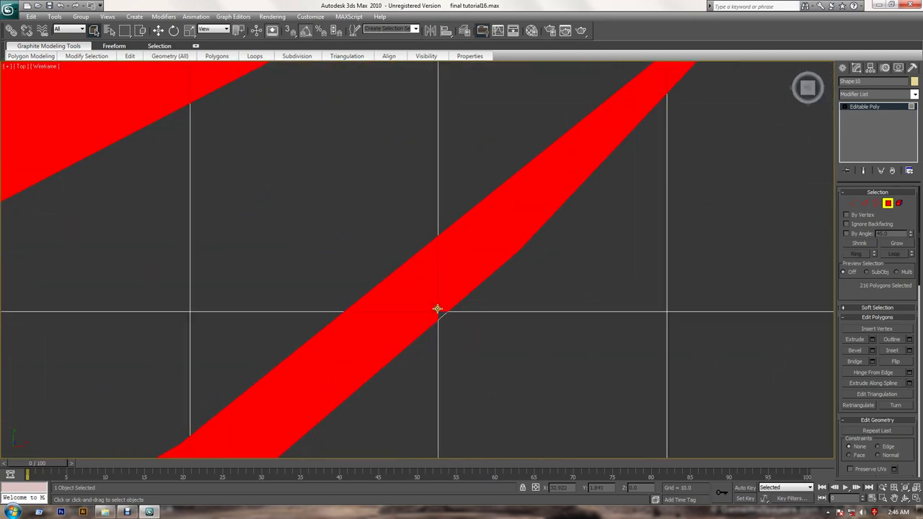
{"action": "scroll", "coordinate": [449, 311], "scroll_direction": "down", "scroll_amount": 3}
{"action": "scroll", "coordinate": [443, 299], "scroll_direction": "down", "scroll_amount": 1}
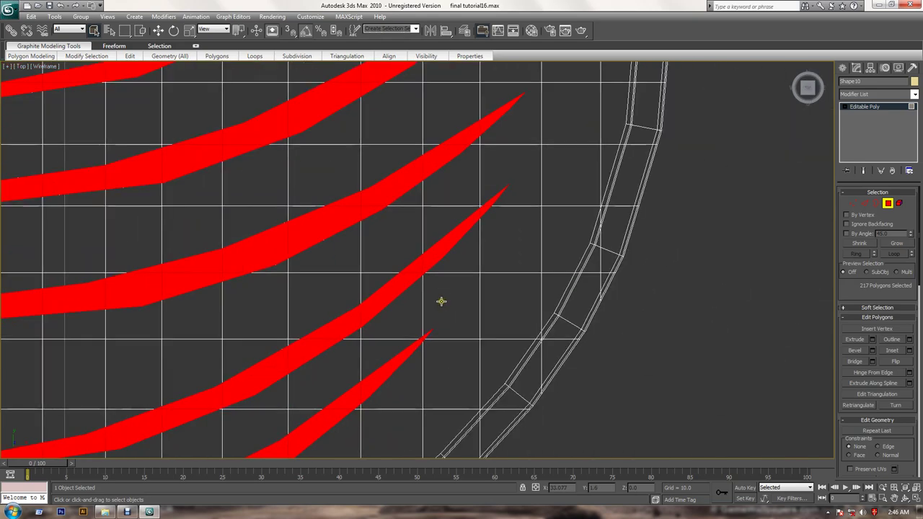
{"action": "scroll", "coordinate": [371, 365], "scroll_direction": "up", "scroll_amount": 1}
{"action": "middle_click_drag", "start_coordinate": [370, 365], "coordinate": [494, 193]}
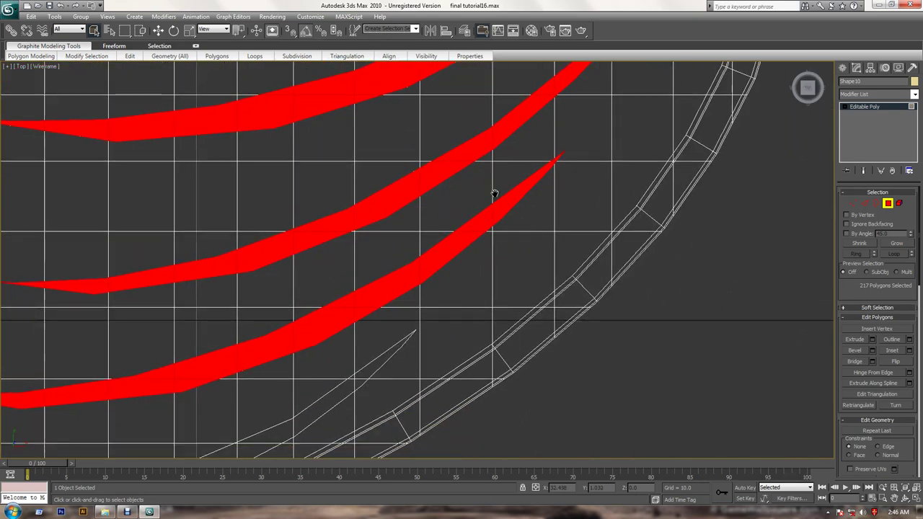
{"action": "middle_click_drag", "start_coordinate": [367, 367], "coordinate": [519, 223]}
Add the remaining slash strip's polygons from its tip down-left along the strip
{"action": "left_click", "coordinate": [518, 225], "text": "ctrl"}
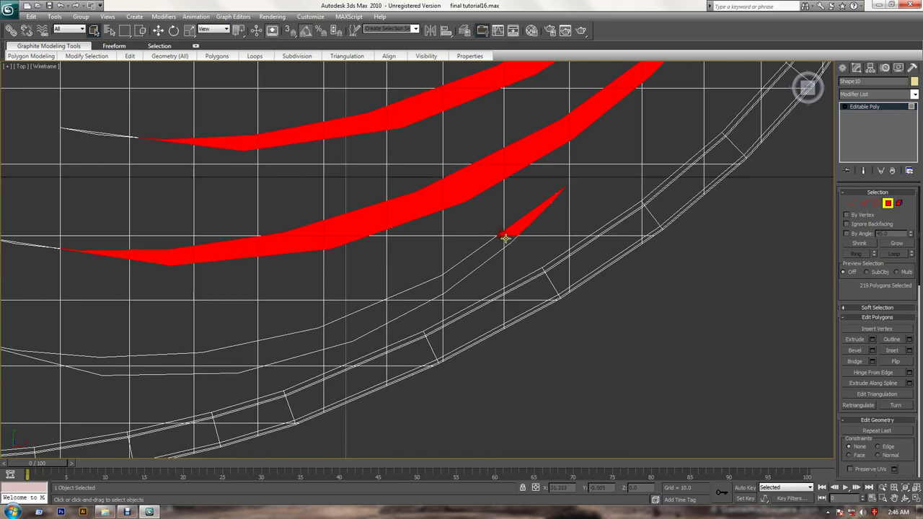
{"action": "left_click", "coordinate": [497, 253], "text": "ctrl"}
{"action": "left_click", "coordinate": [419, 297], "text": "ctrl"}
{"action": "left_click", "coordinate": [410, 307], "text": "ctrl"}
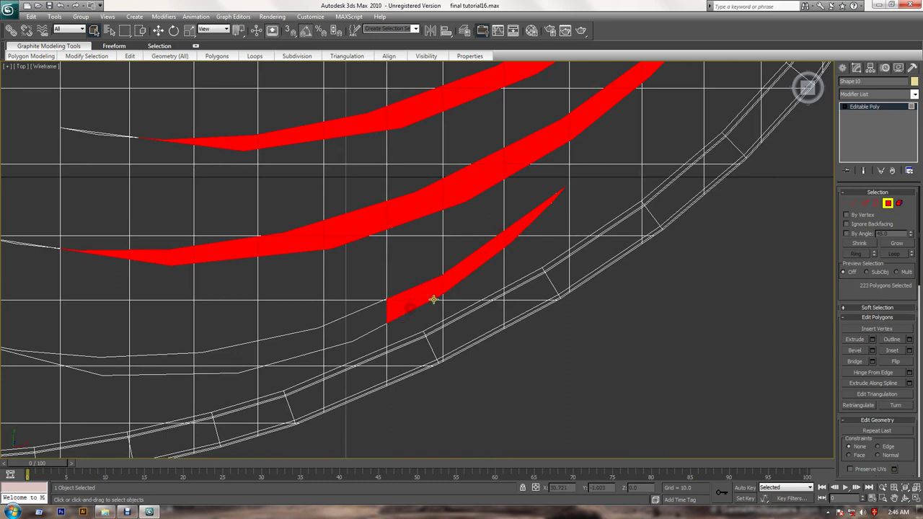
{"action": "left_click", "coordinate": [344, 324], "text": "ctrl"}
{"action": "left_click", "coordinate": [305, 334], "text": "ctrl"}
{"action": "left_click", "coordinate": [236, 369], "text": "ctrl"}
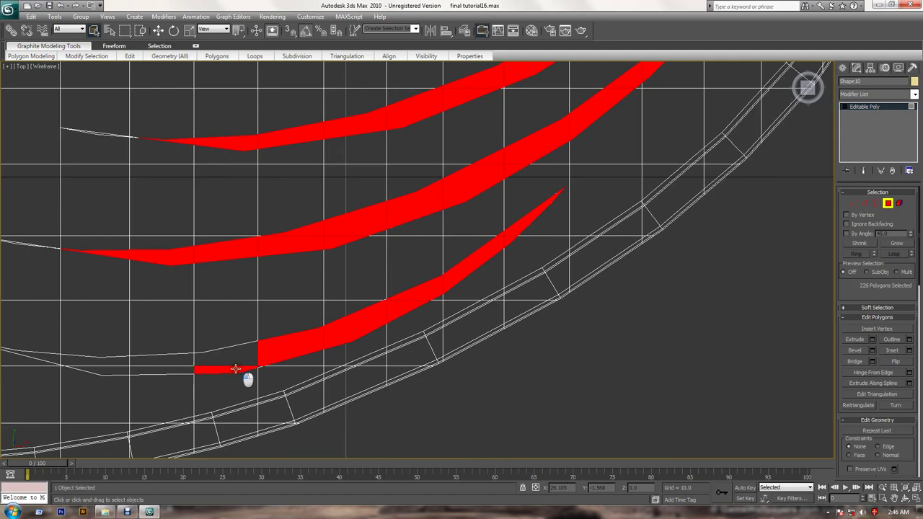
{"action": "left_click", "coordinate": [210, 366], "text": "ctrl"}
{"action": "left_click", "coordinate": [177, 365], "text": "ctrl"}
{"action": "left_click", "coordinate": [166, 368], "text": "ctrl"}
Finish selecting the strip's left end, reaching 232 polygons, and restore the viewport layout
{"action": "middle_click_drag", "start_coordinate": [164, 367], "coordinate": [462, 289]}
{"action": "left_click", "coordinate": [429, 290], "text": "ctrl"}
{"action": "left_click", "coordinate": [408, 283], "text": "ctrl"}
{"action": "left_click", "coordinate": [379, 280], "text": "ctrl"}
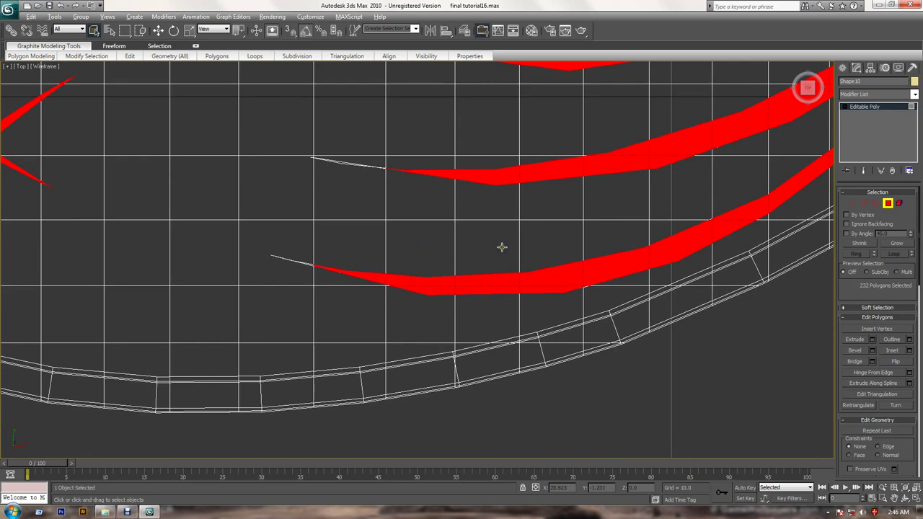
{"action": "key", "text": "alt+w"}
Inset the 232 strip polygons as a Group by 0.001 in the maximized Perspective view
{"action": "middle_click", "coordinate": [601, 366]}
{"action": "key", "text": "alt+w"}
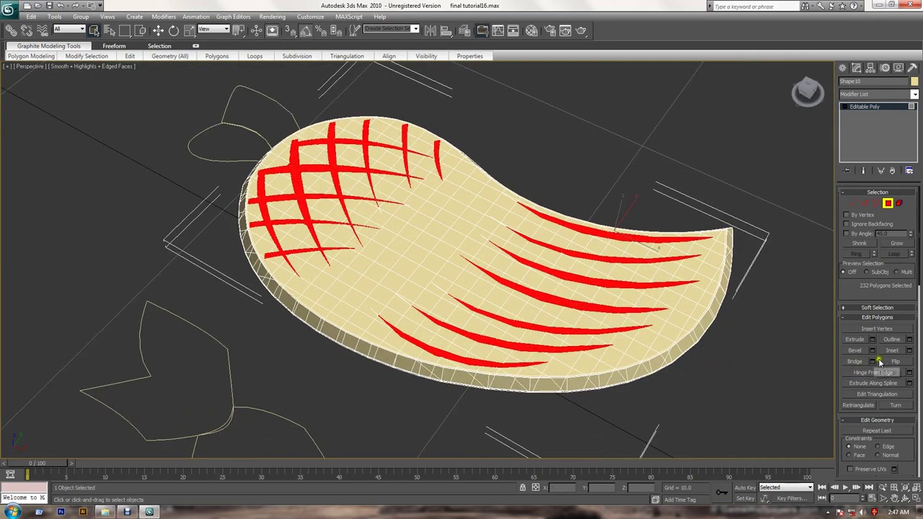
{"action": "left_click", "coordinate": [910, 351]}
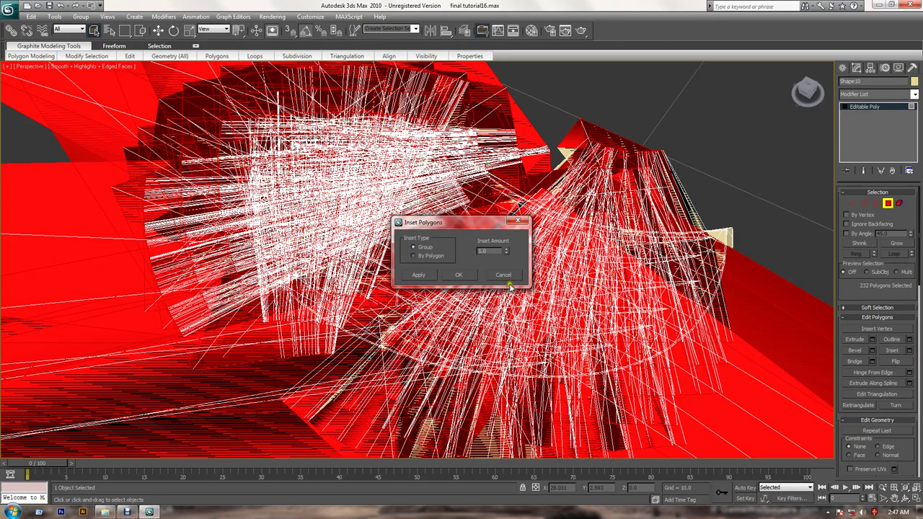
{"action": "right_click", "coordinate": [505, 250]}
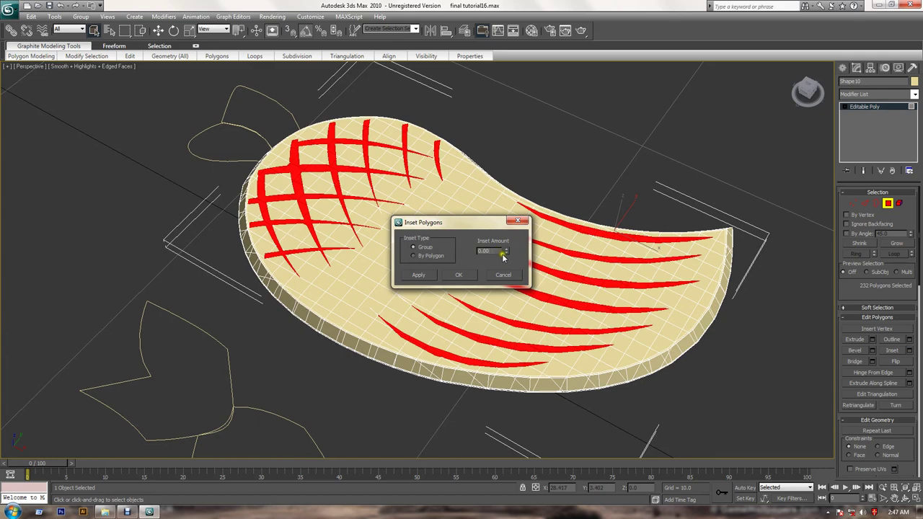
{"action": "left_click", "coordinate": [423, 249]}
{"action": "left_click", "coordinate": [427, 258]}
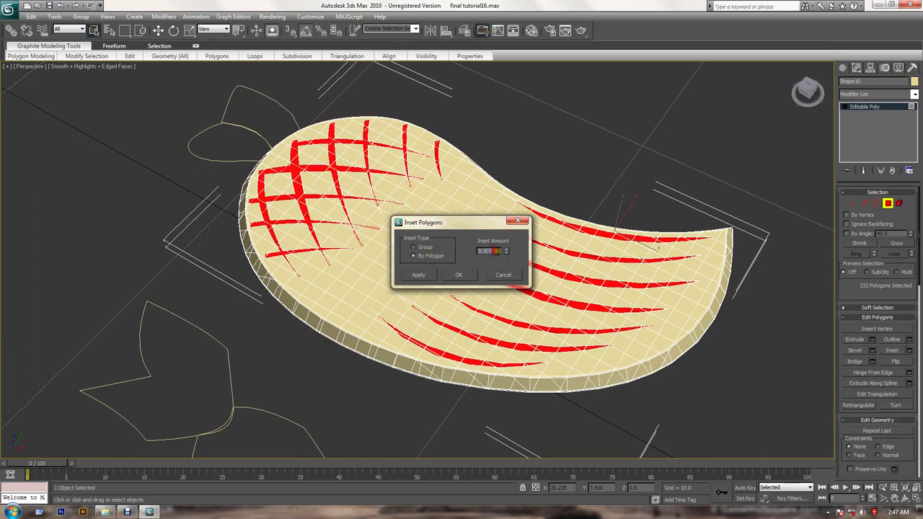
{"action": "left_click", "coordinate": [431, 249]}
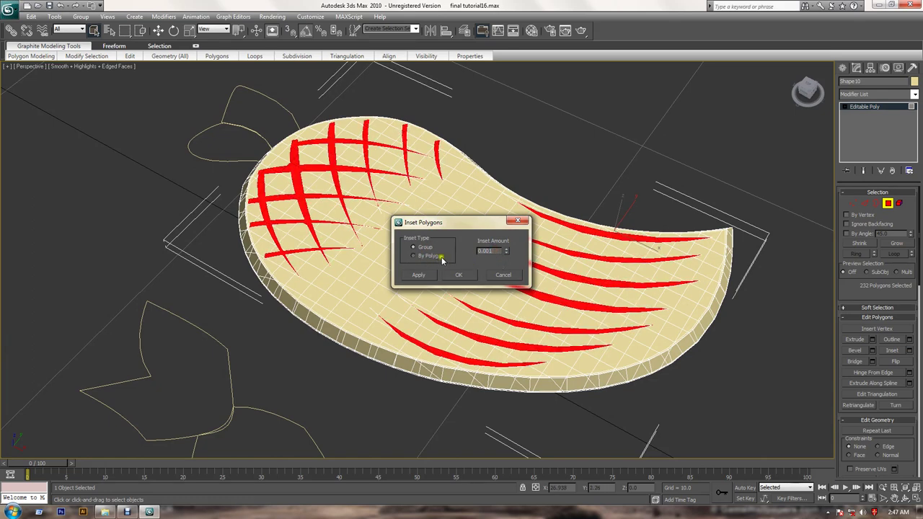
{"action": "left_click", "coordinate": [462, 276]}
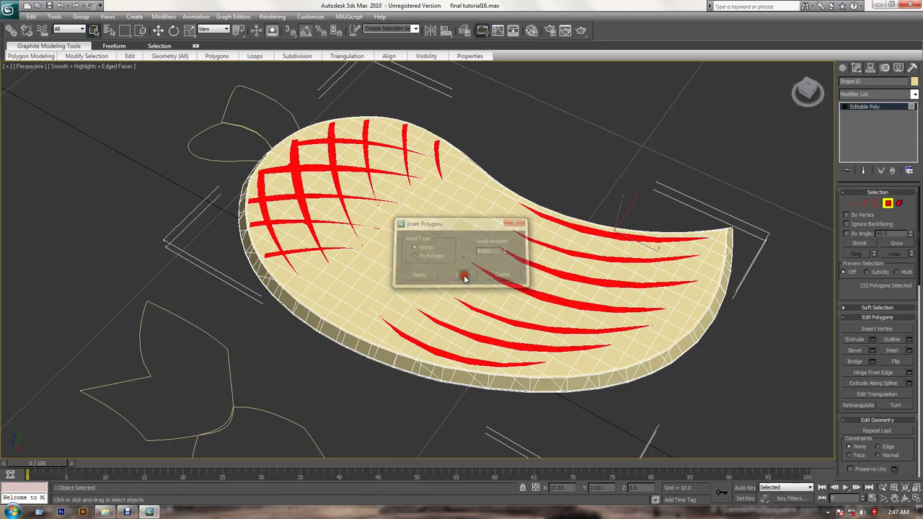
{"action": "mouse_move", "coordinate": [501, 295]}
{"action": "middle_mouse_down", "text": "alt"}
{"action": "mouse_move", "coordinate": [575, 322]}
{"action": "mouse_move", "coordinate": [514, 301]}
{"action": "mouse_move", "coordinate": [492, 321]}
{"action": "middle_mouse_up", "text": "alt"}
Bevel the strip polygons inward with a height of -0.01 and zero outline
{"action": "scroll", "coordinate": [490, 324], "scroll_direction": "up", "scroll_amount": 3}
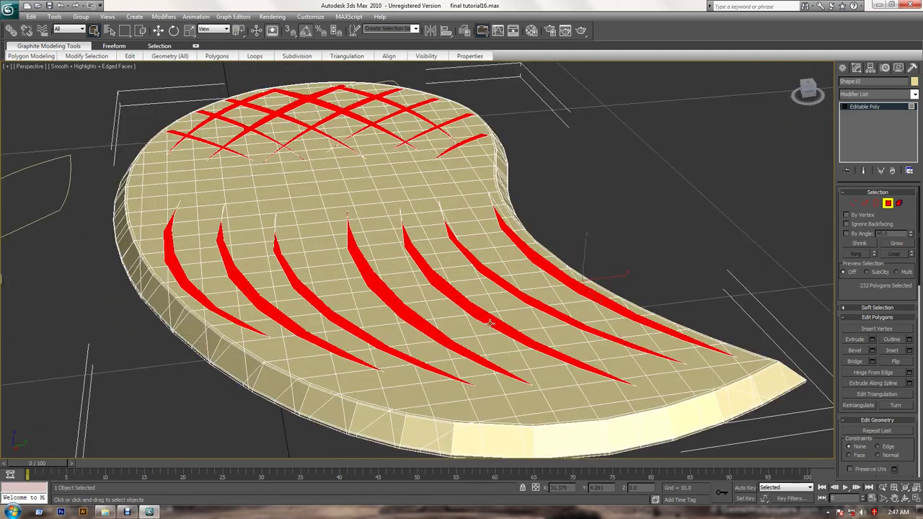
{"action": "left_click", "coordinate": [873, 350]}
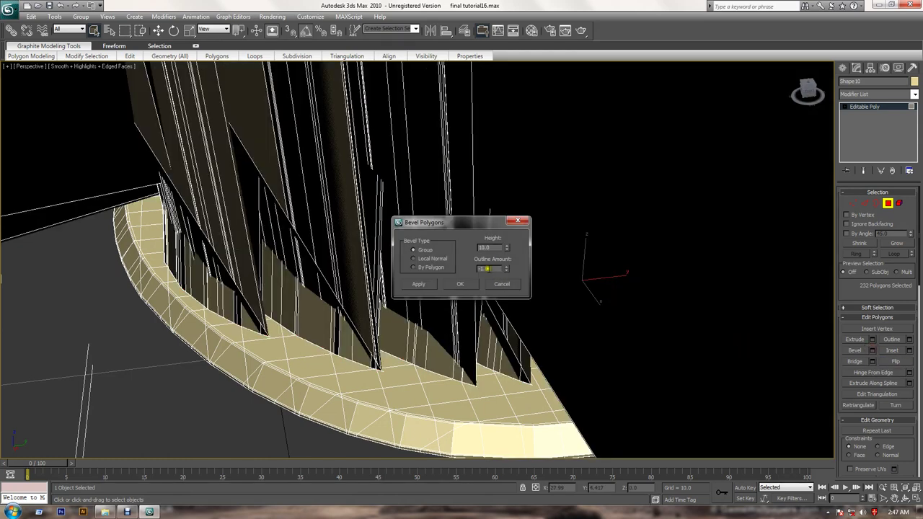
{"action": "right_click", "coordinate": [507, 268]}
{"action": "right_click", "coordinate": [507, 248]}
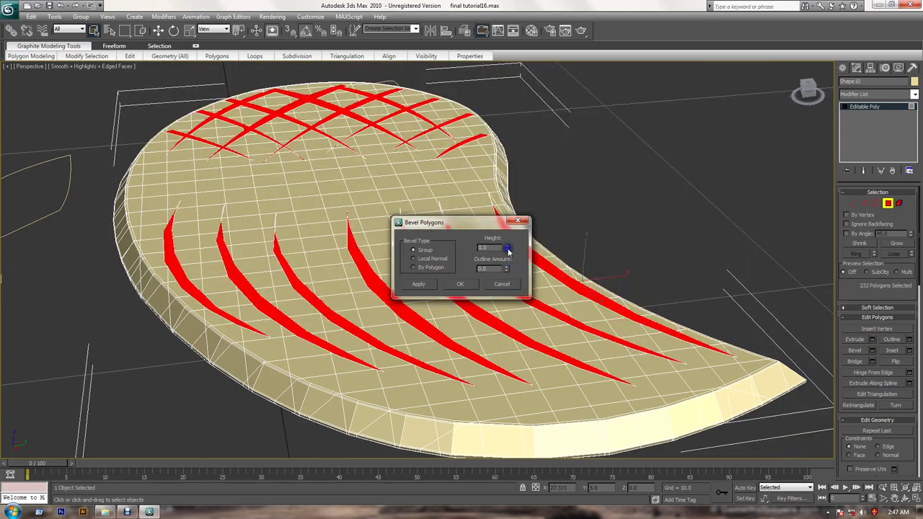
{"action": "left_click_drag", "start_coordinate": [508, 249], "coordinate": [508, 251]}
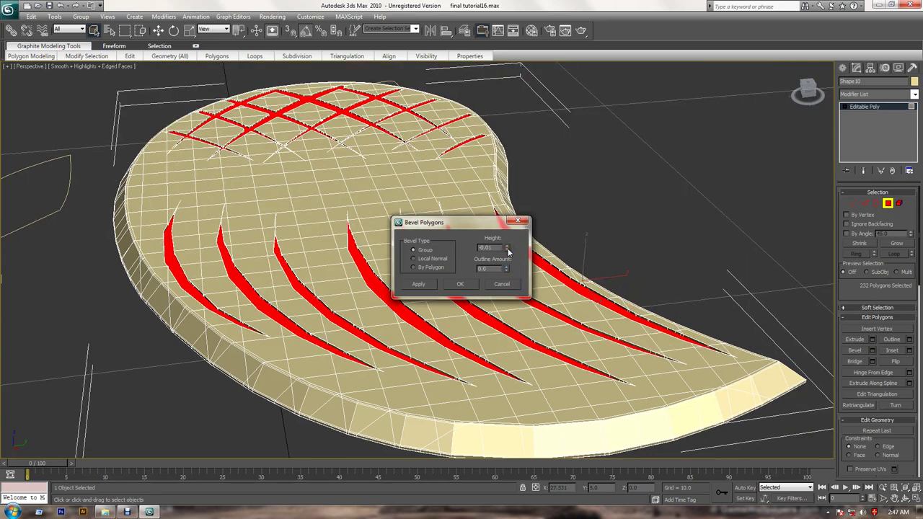
{"action": "left_click", "coordinate": [462, 284]}
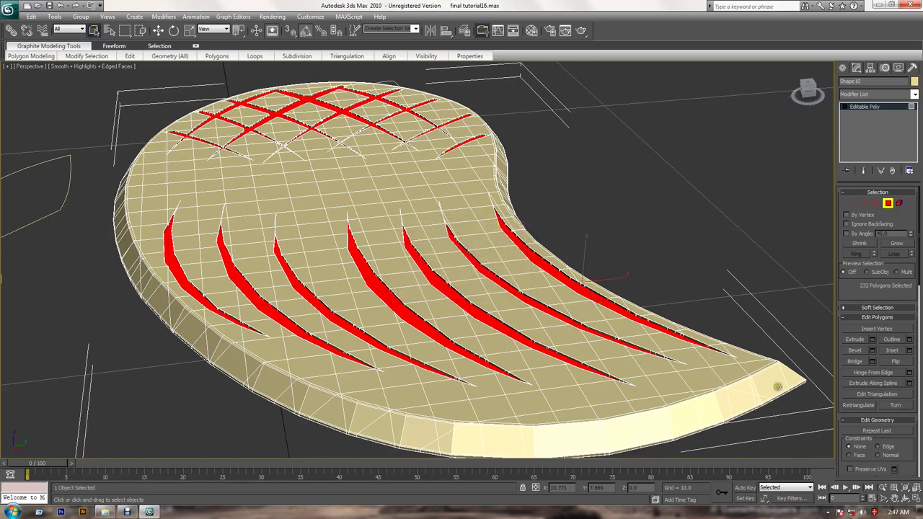
Bevel the slit faces again with new height and outline amounts to widen the grooves
{"action": "left_click", "coordinate": [873, 350]}
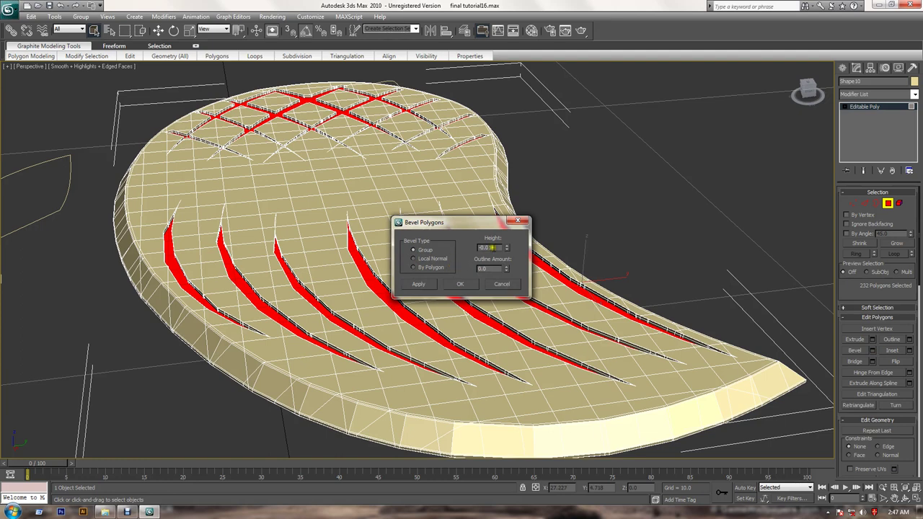
{"action": "left_click", "coordinate": [489, 247]}
{"action": "left_click", "coordinate": [489, 270]}
{"action": "left_click", "coordinate": [476, 286]}
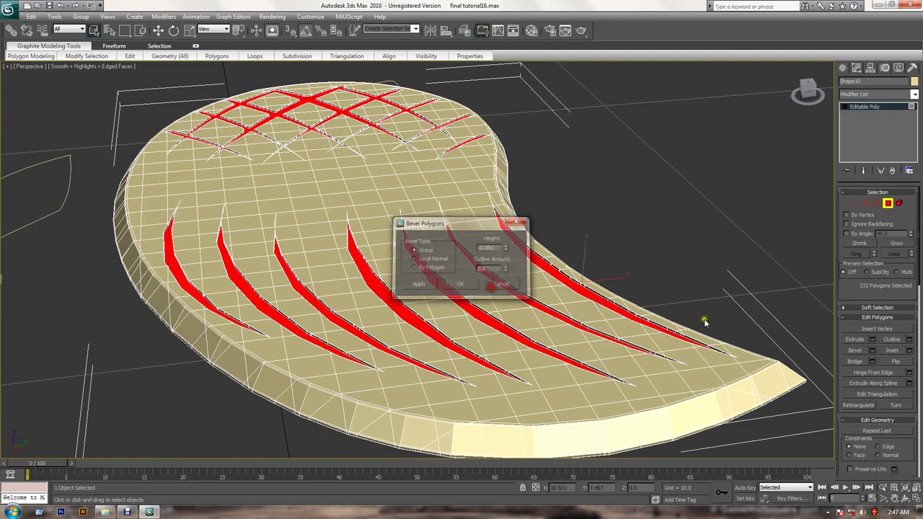
Inset the slit faces, exit Polygon mode, and zoom down onto the grooved leaf top
{"action": "left_click", "coordinate": [910, 351]}
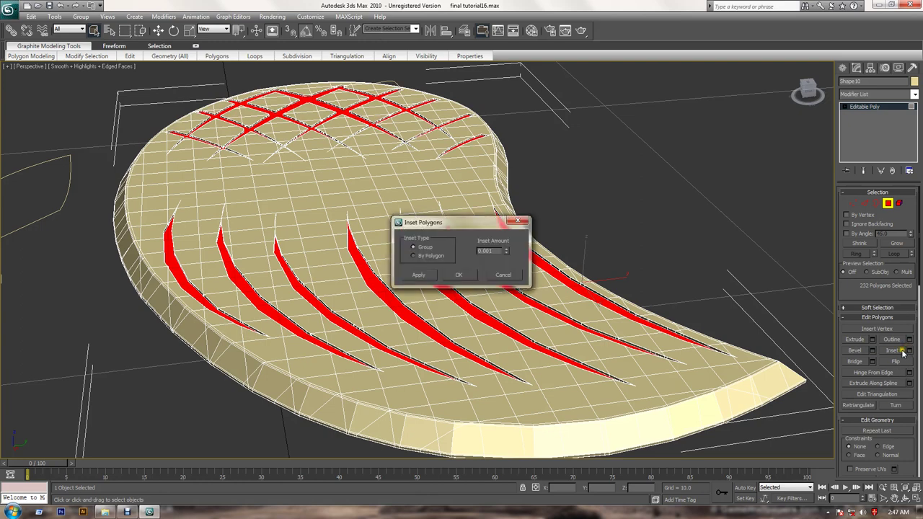
{"action": "left_click", "coordinate": [460, 276]}
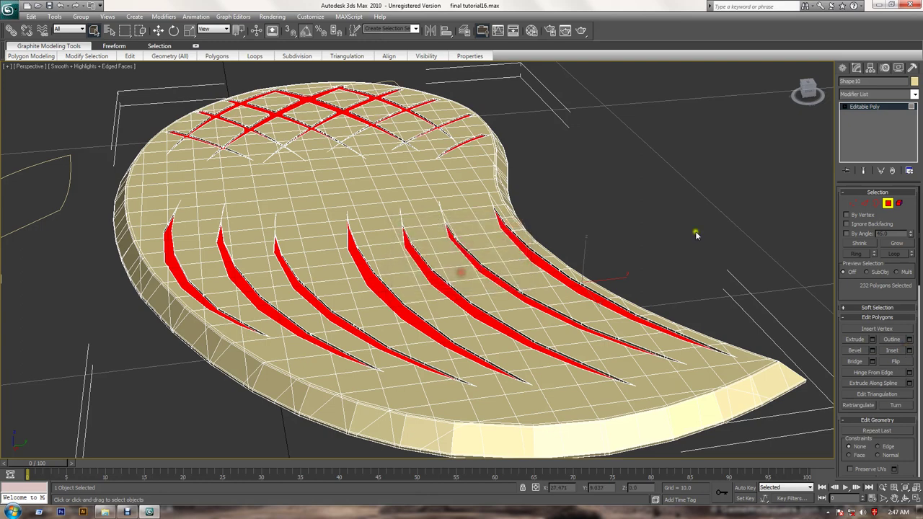
{"action": "left_click", "coordinate": [888, 203]}
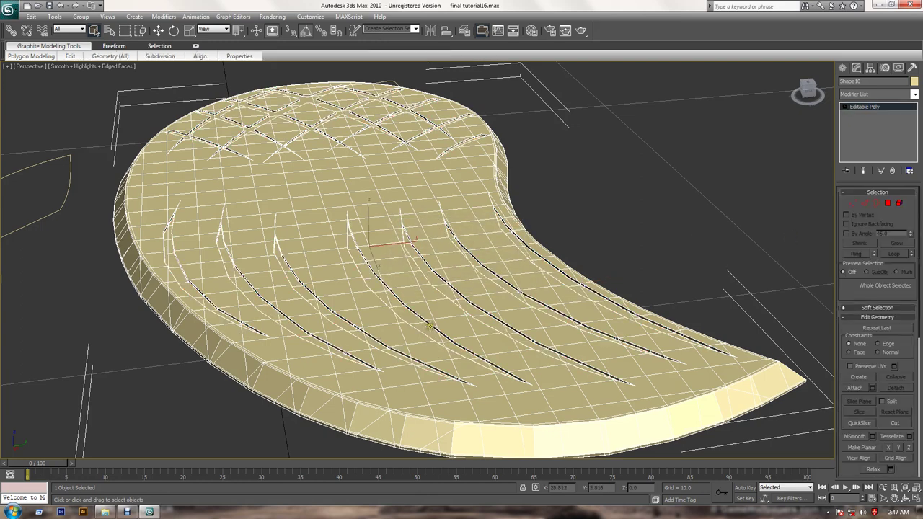
{"action": "scroll", "coordinate": [499, 318], "scroll_direction": "up", "scroll_amount": 4}
{"action": "mouse_move", "coordinate": [449, 313]}
{"action": "middle_mouse_down", "text": "alt"}
{"action": "mouse_move", "coordinate": [474, 324]}
{"action": "mouse_move", "coordinate": [471, 315]}
{"action": "mouse_move", "coordinate": [538, 312]}
{"action": "middle_mouse_up", "text": "alt"}
Add TurboSmooth with Isoline Display and Explicit Normals to the leaf body, then test-render it
{"action": "left_click", "coordinate": [880, 95]}
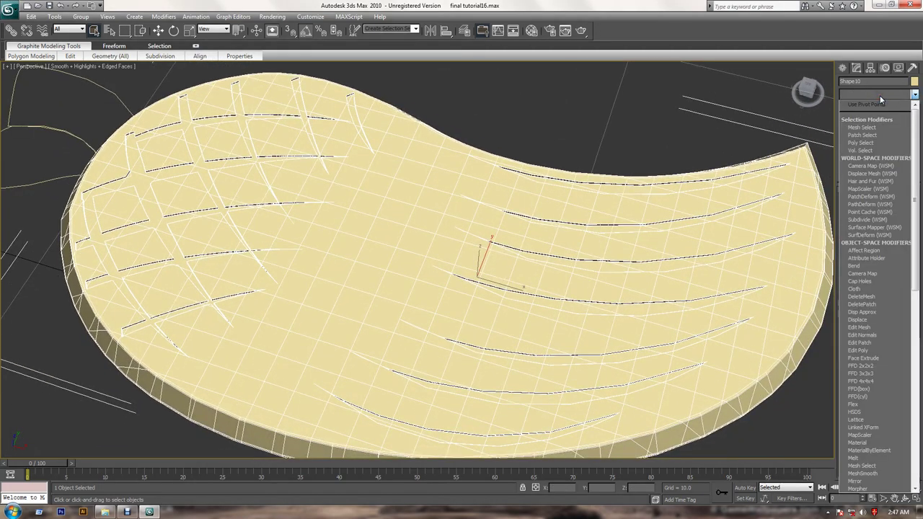
{"action": "key", "text": "t"}
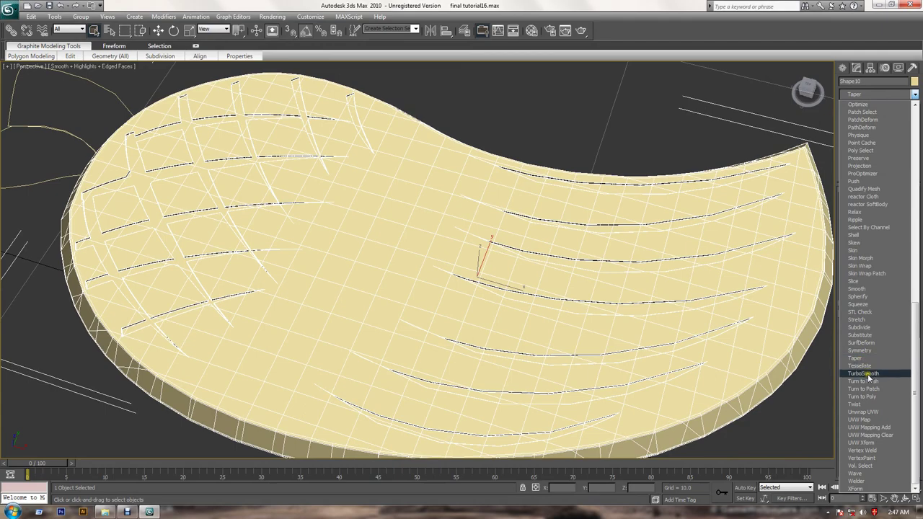
{"action": "left_click", "coordinate": [869, 374]}
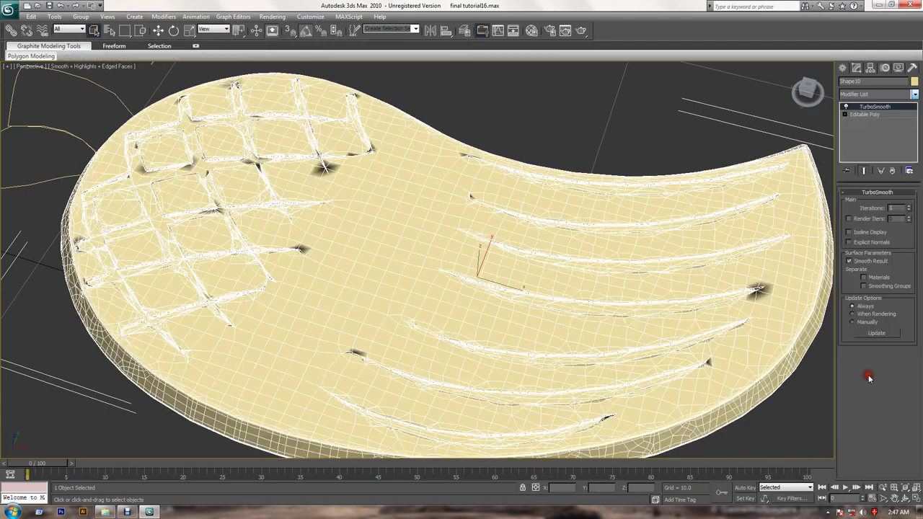
{"action": "left_click", "coordinate": [869, 231]}
{"action": "left_click", "coordinate": [868, 243]}
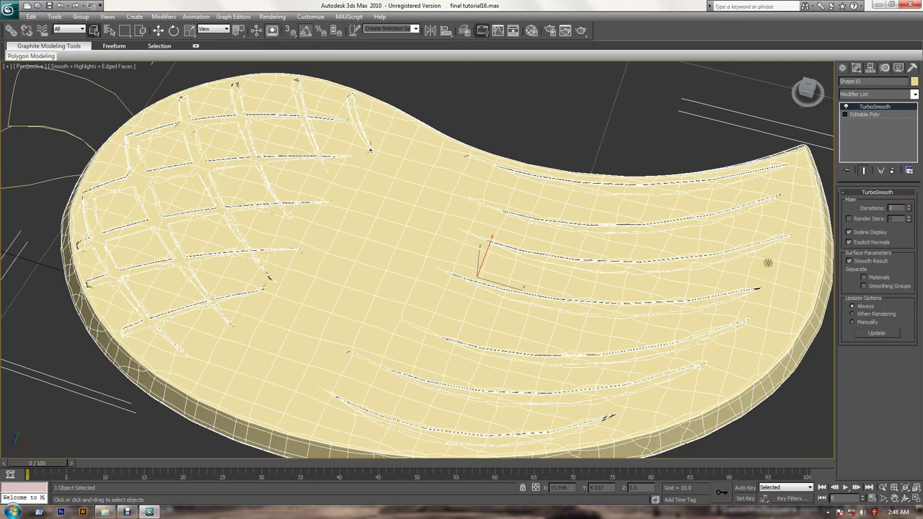
{"action": "left_click", "coordinate": [582, 30]}
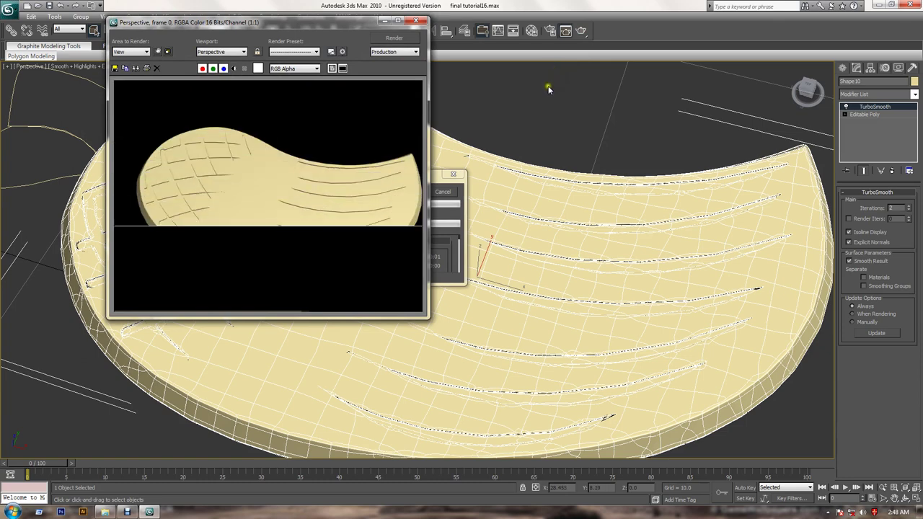
{"action": "left_click", "coordinate": [416, 24]}
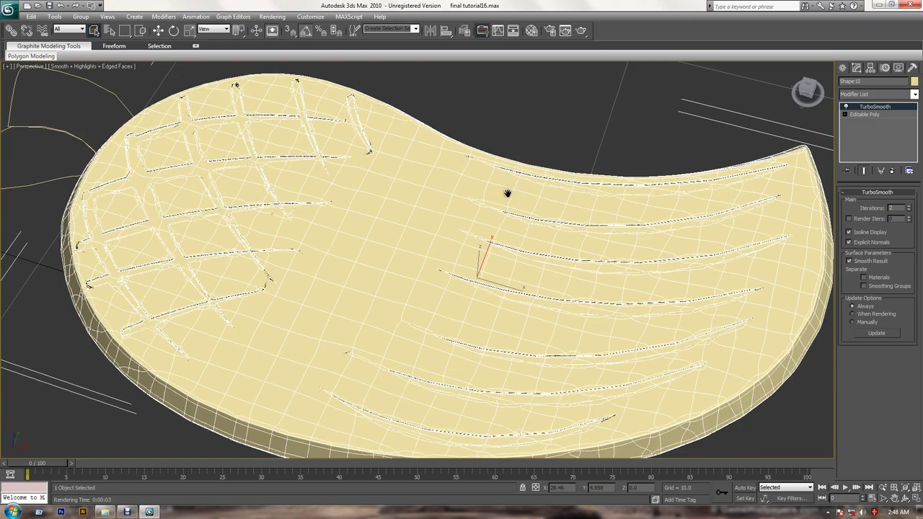
Orbit to a top-down view and raise the small stem spline with Select and Move
{"action": "scroll", "coordinate": [508, 206], "scroll_direction": "down", "scroll_amount": 5}
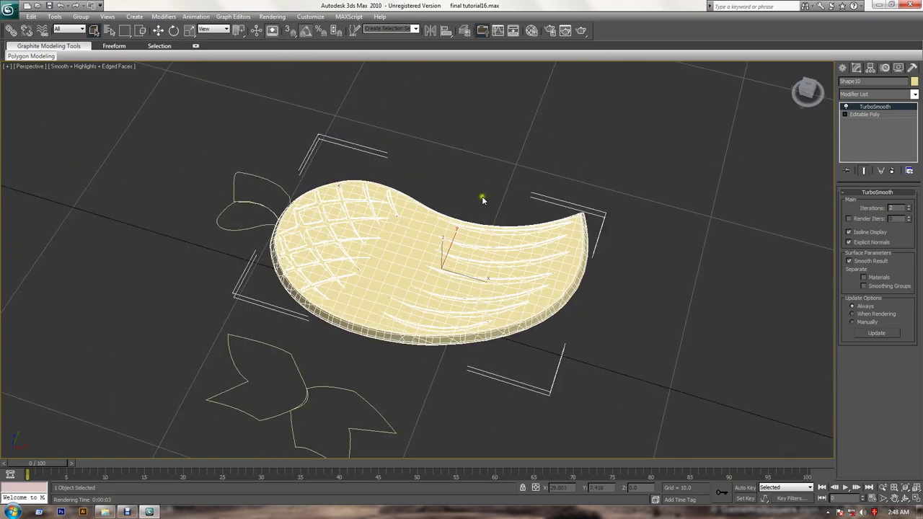
{"action": "middle_click_drag", "start_coordinate": [455, 309], "coordinate": [460, 301], "text": "alt"}
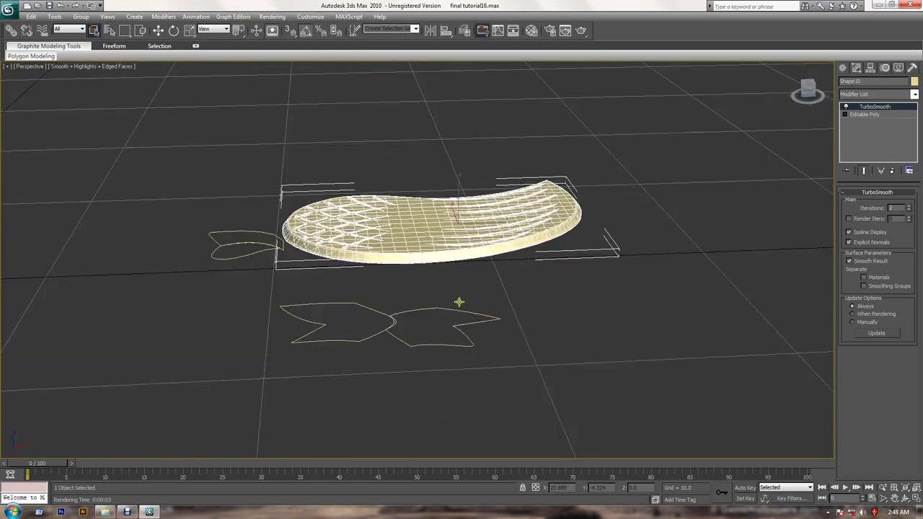
{"action": "scroll", "coordinate": [460, 302], "scroll_direction": "up", "scroll_amount": 1}
{"action": "scroll", "coordinate": [462, 301], "scroll_direction": "up", "scroll_amount": 1}
{"action": "scroll", "coordinate": [464, 252], "scroll_direction": "up", "scroll_amount": 1}
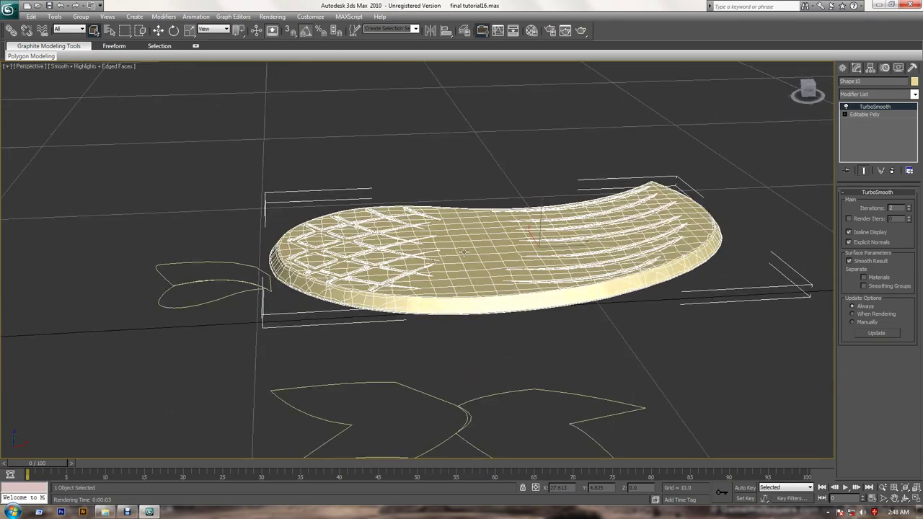
{"action": "mouse_move", "coordinate": [463, 252]}
{"action": "middle_mouse_down", "text": "alt"}
{"action": "mouse_move", "coordinate": [324, 339]}
{"action": "mouse_move", "coordinate": [358, 275]}
{"action": "mouse_move", "coordinate": [325, 313]}
{"action": "mouse_move", "coordinate": [330, 262]}
{"action": "middle_mouse_up", "text": "alt"}
{"action": "scroll", "coordinate": [358, 275], "scroll_direction": "down", "scroll_amount": 2}
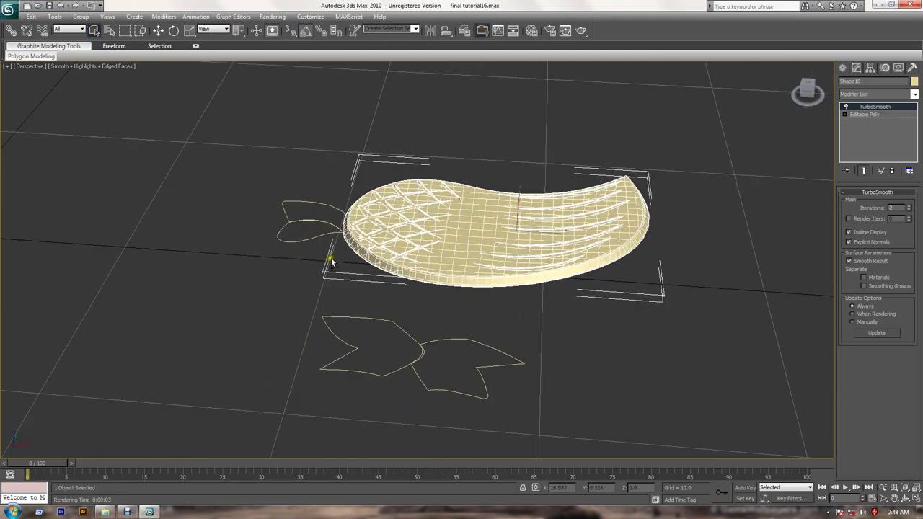
{"action": "left_click", "coordinate": [506, 110]}
{"action": "left_click", "coordinate": [313, 220]}
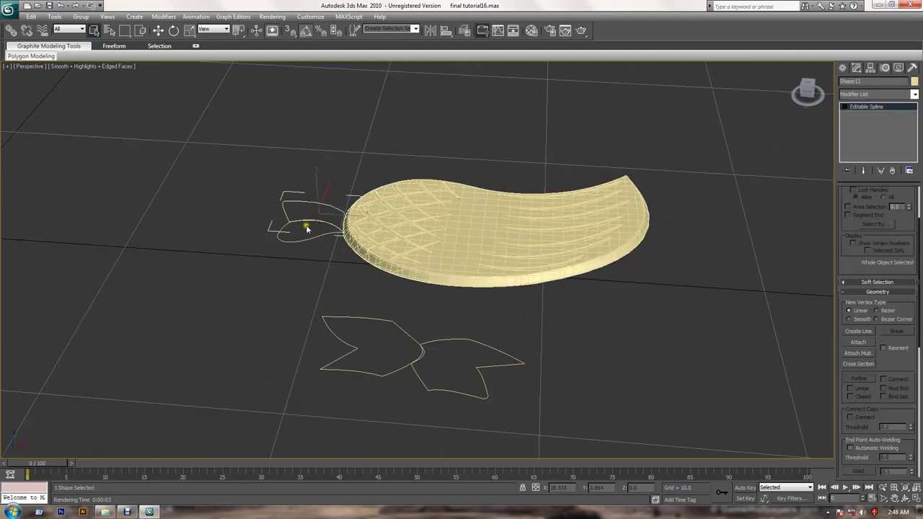
{"action": "key", "text": "w"}
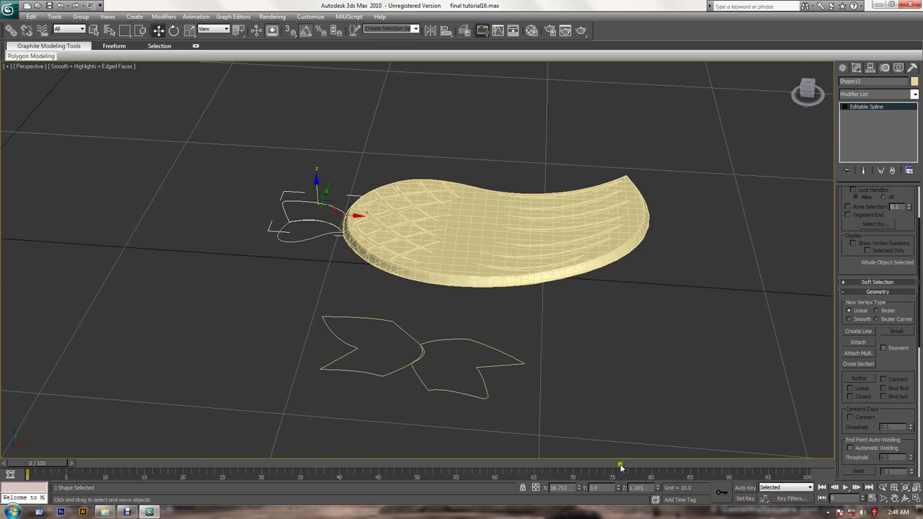
{"action": "left_click_drag", "start_coordinate": [620, 468], "coordinate": [622, 340]}
Raise the bow splines to Z 1.101, then reselect the stem spline Shape13
{"action": "left_click", "coordinate": [314, 238]}
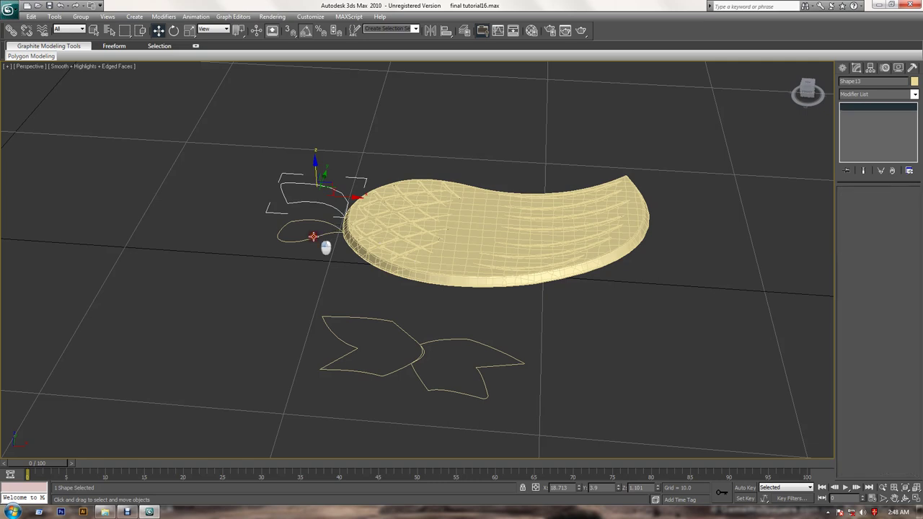
{"action": "left_click", "coordinate": [635, 488]}
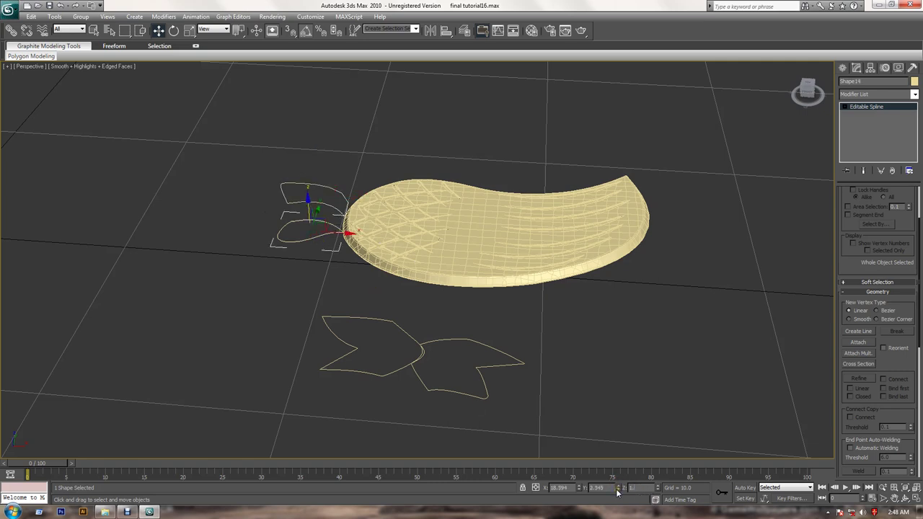
{"action": "key", "text": "Return"}
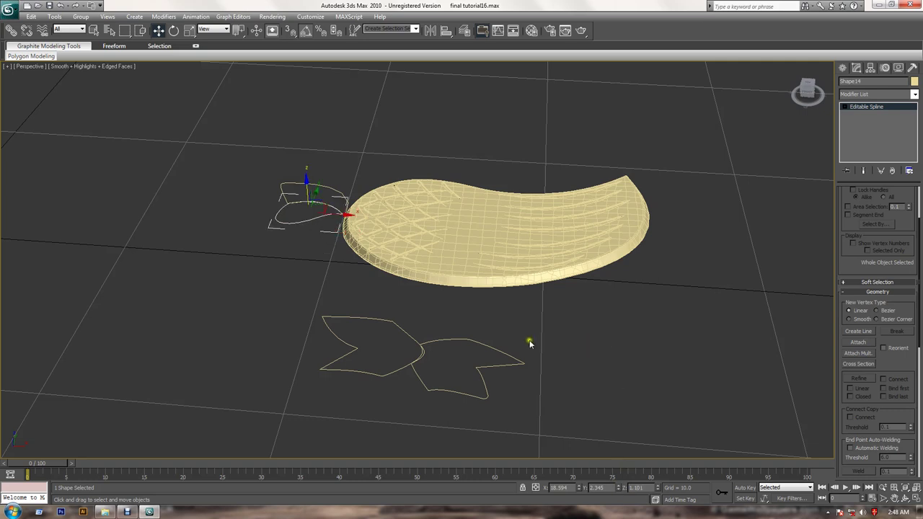
{"action": "left_click", "coordinate": [416, 339]}
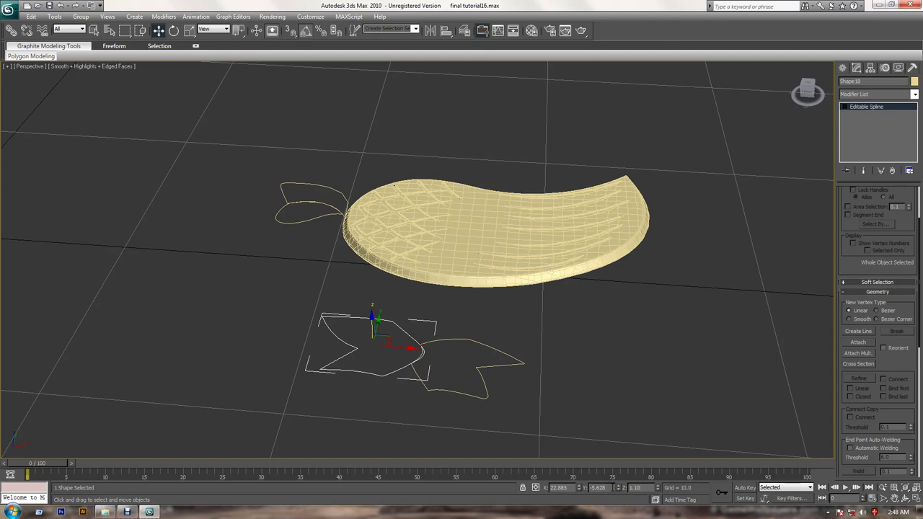
{"action": "left_click", "coordinate": [489, 371]}
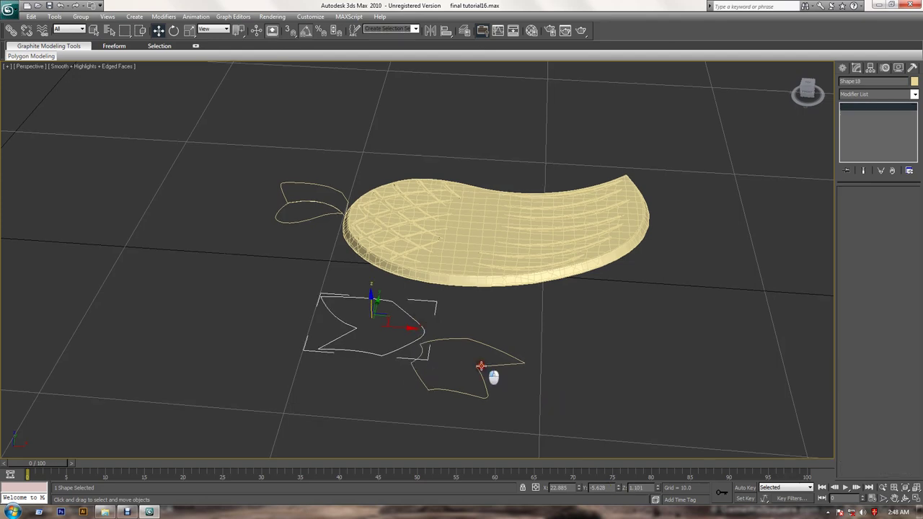
{"action": "left_click", "coordinate": [601, 488]}
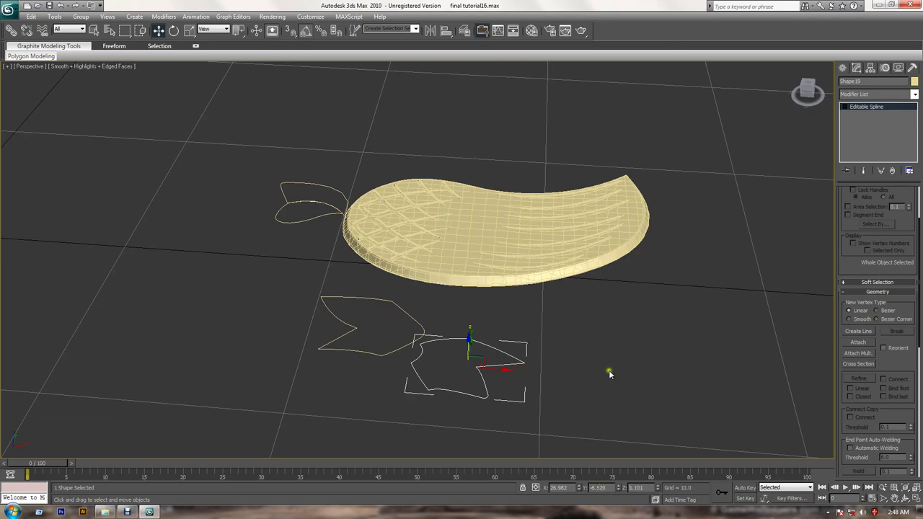
{"action": "middle_click_drag", "start_coordinate": [589, 352], "coordinate": [546, 328], "text": "alt"}
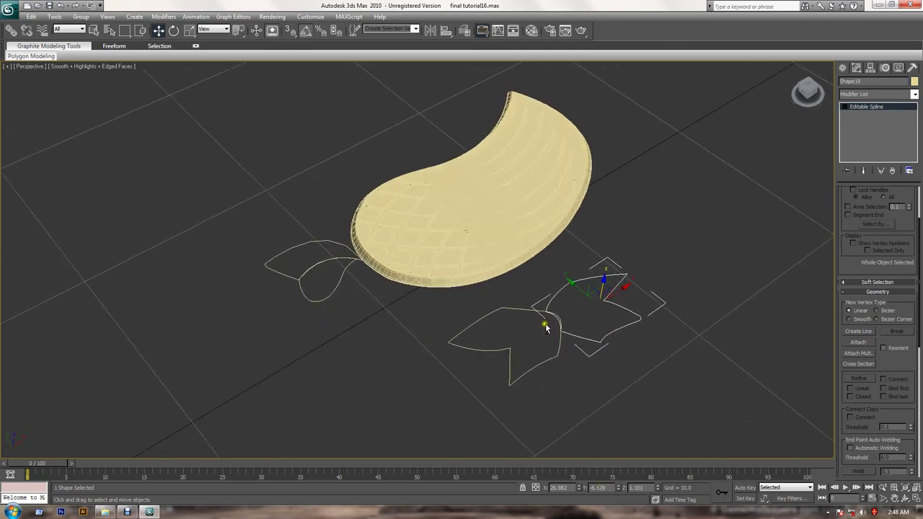
{"action": "left_click", "coordinate": [338, 245]}
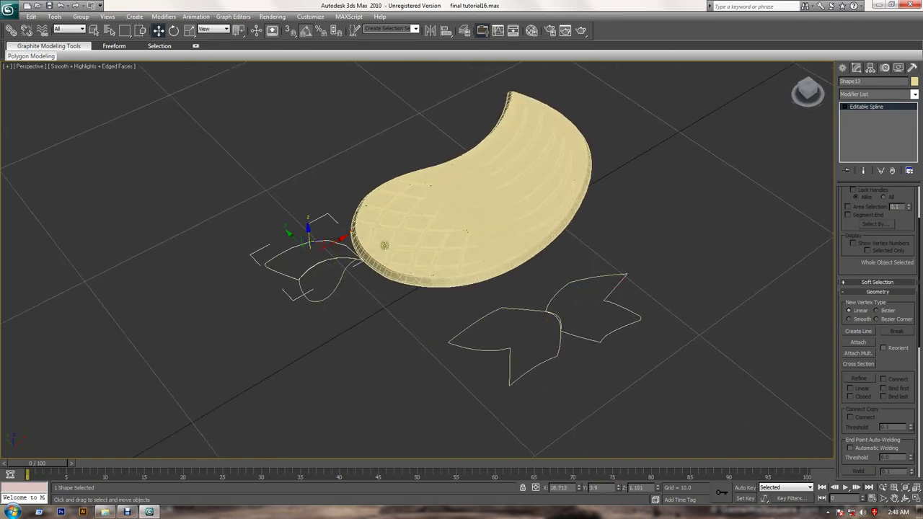
{"action": "left_click", "coordinate": [875, 94]}
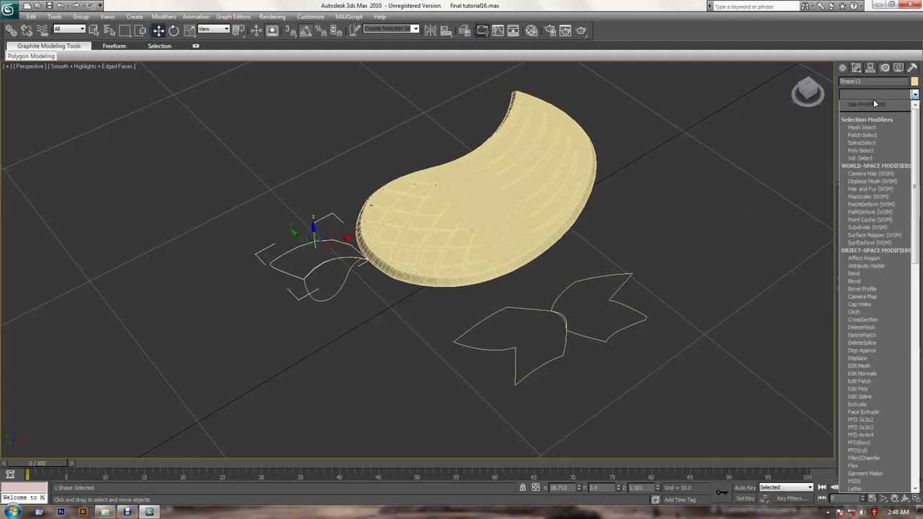
Extrude Shape13 by 0.1, then return to its Editable Spline base in the stack
{"action": "scroll", "coordinate": [875, 105], "scroll_direction": "down", "scroll_amount": 12}
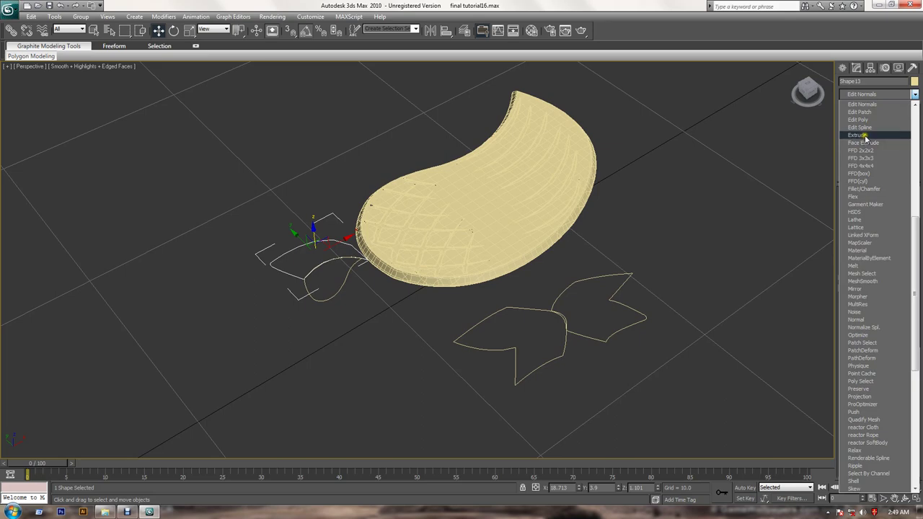
{"action": "left_click", "coordinate": [865, 135]}
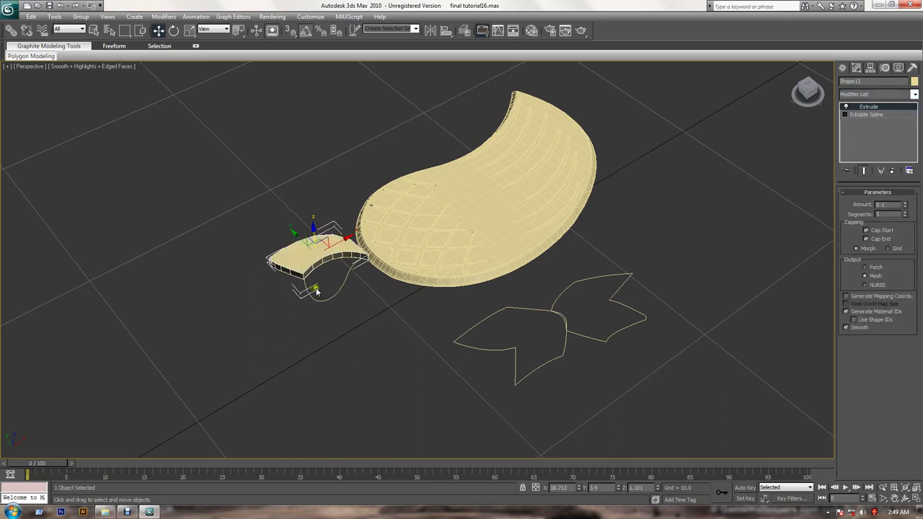
{"action": "scroll", "coordinate": [361, 294], "scroll_direction": "up", "scroll_amount": 4}
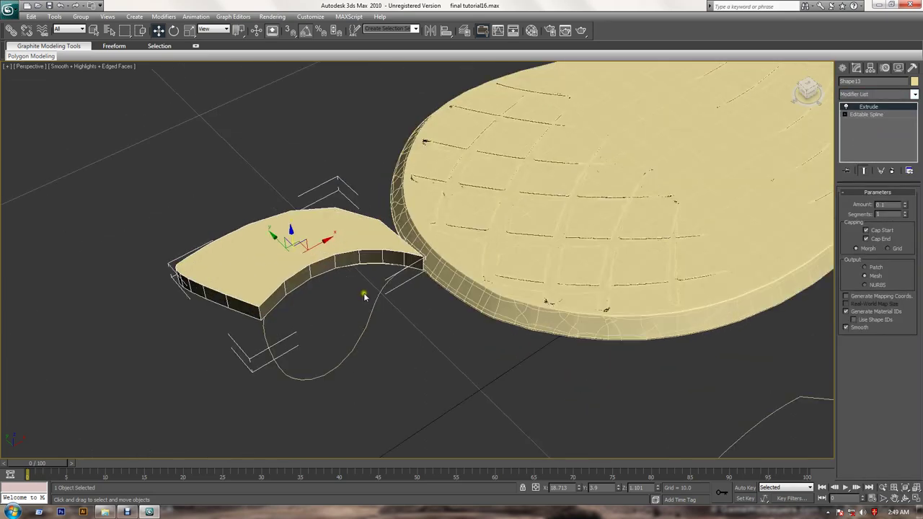
{"action": "right_click", "coordinate": [313, 253]}
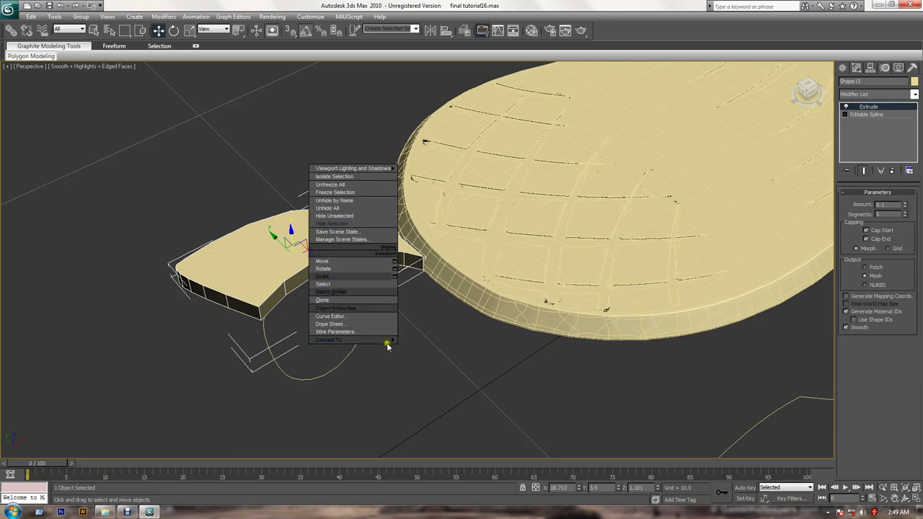
{"action": "left_click", "coordinate": [424, 360]}
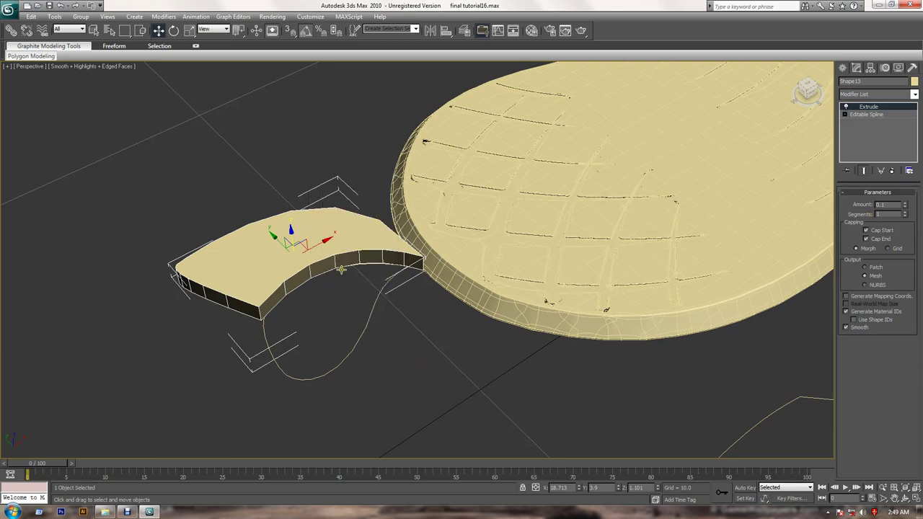
{"action": "middle_click_drag", "start_coordinate": [341, 270], "coordinate": [339, 310], "text": "alt"}
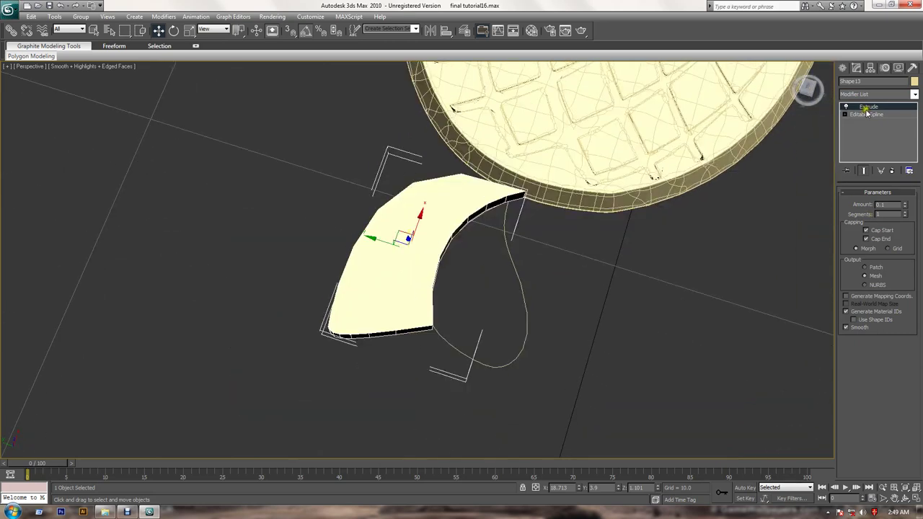
{"action": "left_click", "coordinate": [868, 114]}
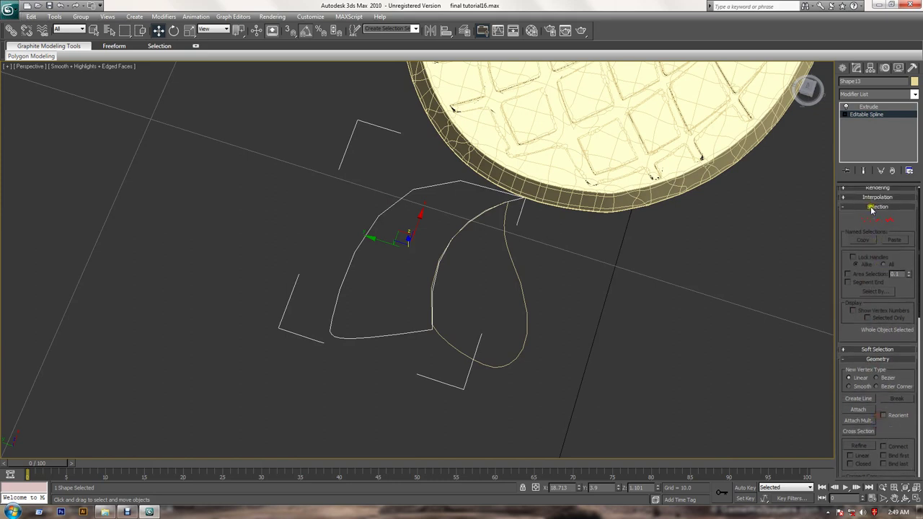
Refine two new vertices onto Shape13's outline, then return to the Extrude level
{"action": "scroll", "coordinate": [872, 318], "scroll_direction": "up", "scroll_amount": 1}
{"action": "scroll", "coordinate": [872, 325], "scroll_direction": "down", "scroll_amount": 3}
{"action": "scroll", "coordinate": [873, 404], "scroll_direction": "down", "scroll_amount": 3}
{"action": "scroll", "coordinate": [873, 404], "scroll_direction": "down", "scroll_amount": 3}
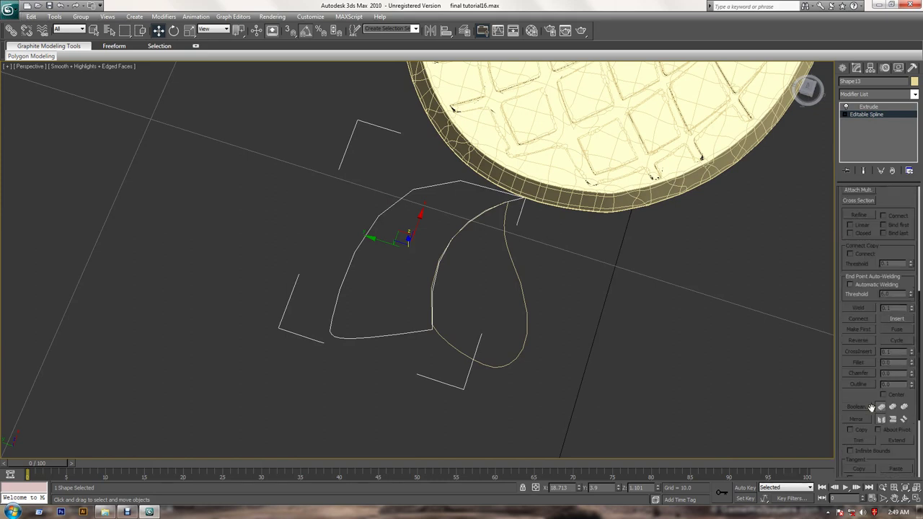
{"action": "scroll", "coordinate": [873, 404], "scroll_direction": "down", "scroll_amount": 3}
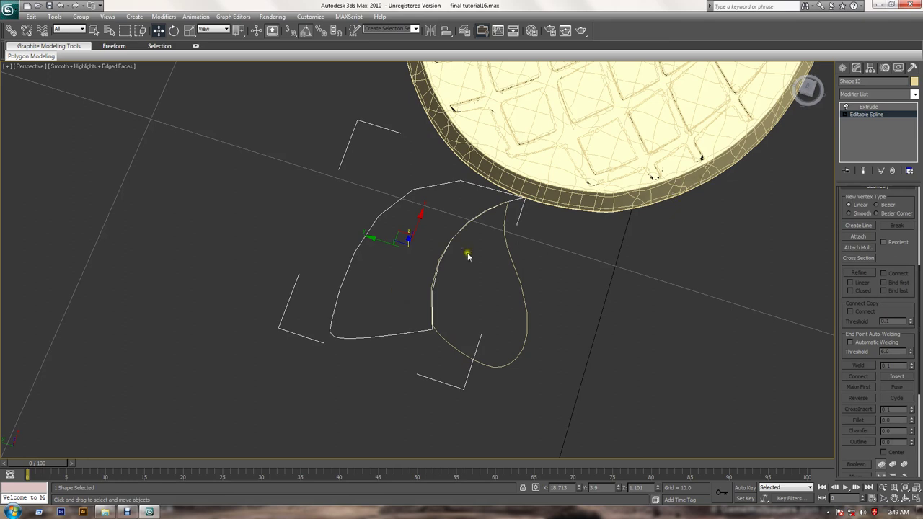
{"action": "scroll", "coordinate": [880, 371], "scroll_direction": "down", "scroll_amount": 3}
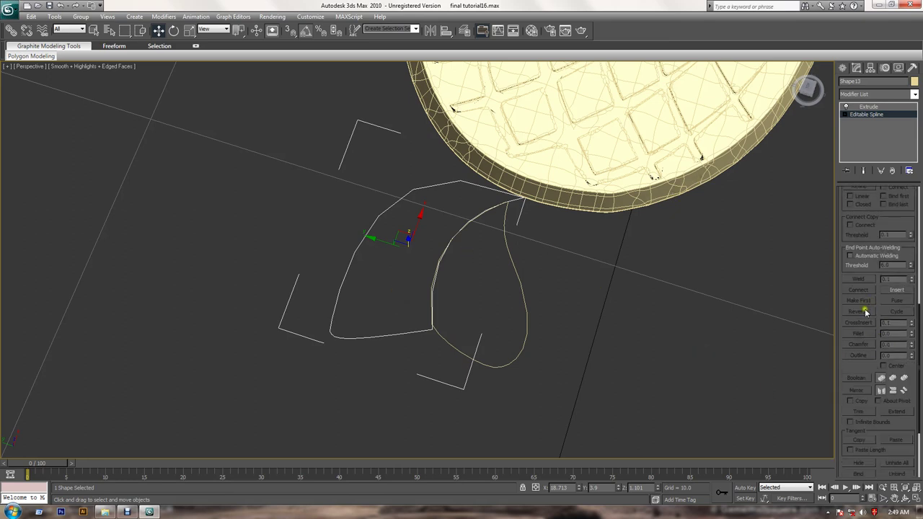
{"action": "key", "text": "1"}
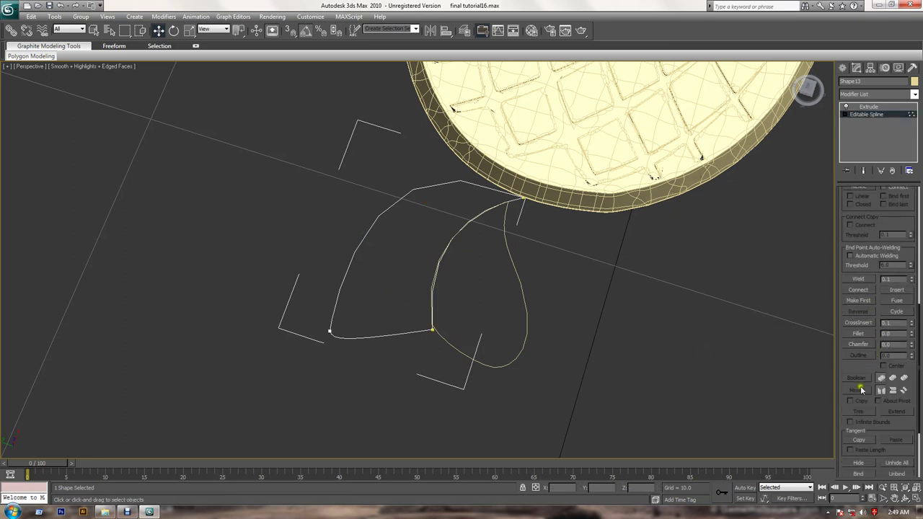
{"action": "scroll", "coordinate": [860, 265], "scroll_direction": "up", "scroll_amount": 2}
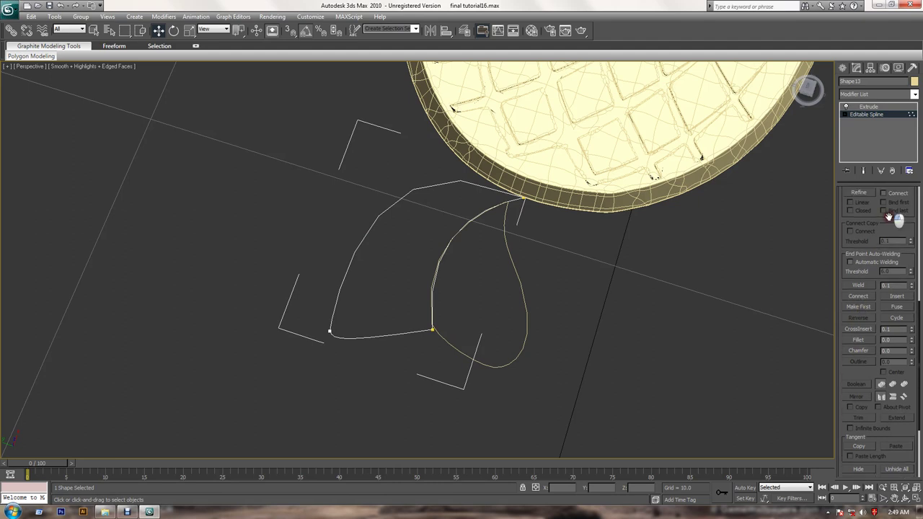
{"action": "left_click", "coordinate": [859, 255]}
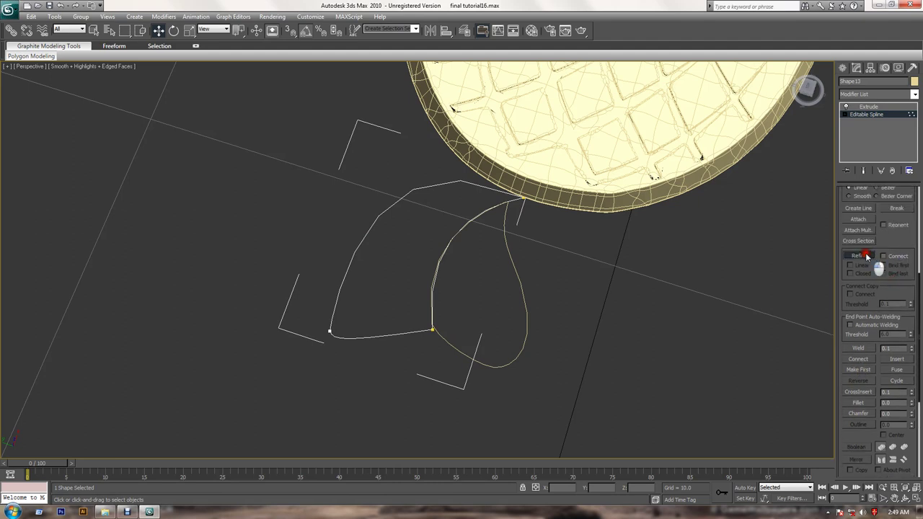
{"action": "left_click", "coordinate": [377, 216]}
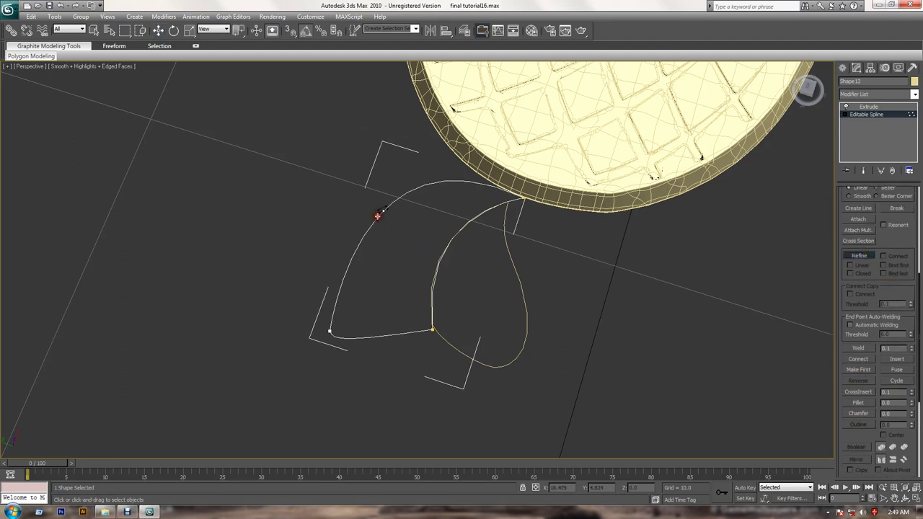
{"action": "left_click", "coordinate": [442, 252]}
{"action": "right_click", "coordinate": [450, 258]}
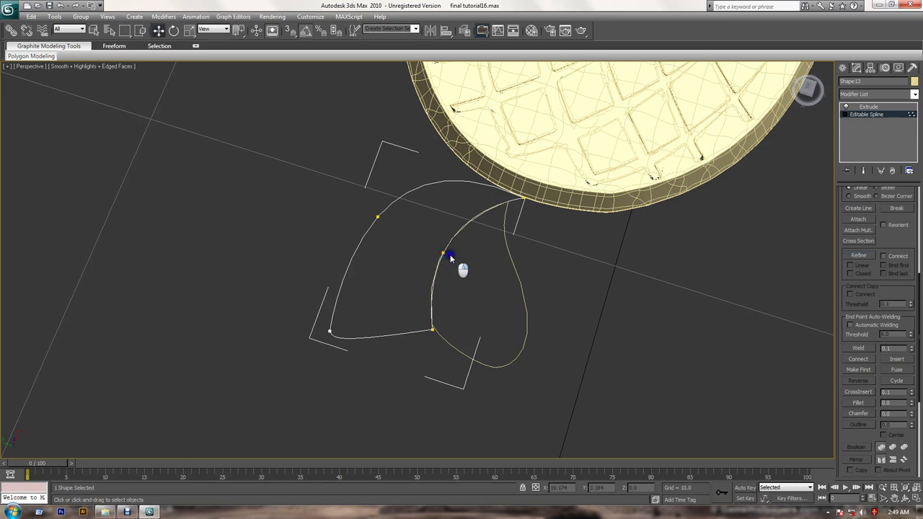
{"action": "left_click", "coordinate": [868, 106]}
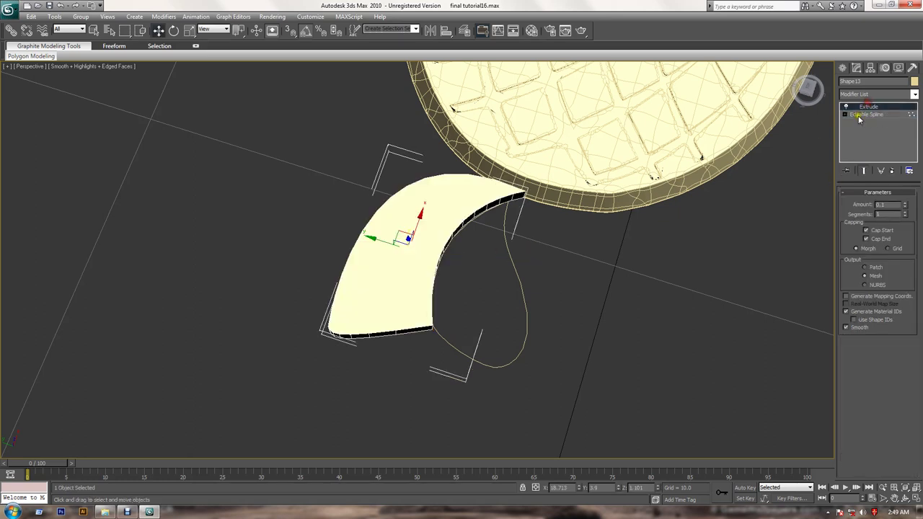
Convert the extruded Shape13 to Editable Poly and enter Vertex sub-object mode
{"action": "right_click", "coordinate": [491, 249]}
{"action": "mouse_move", "coordinate": [455, 338]}
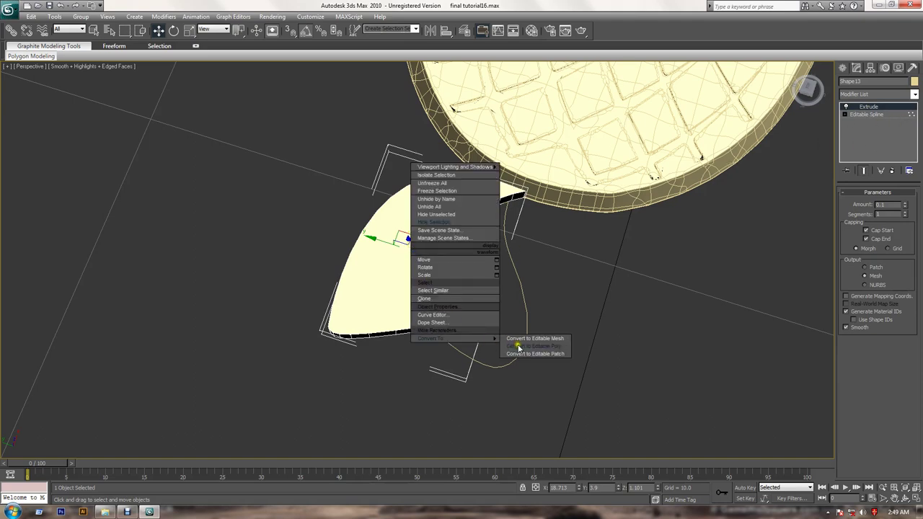
{"action": "left_click", "coordinate": [518, 346]}
{"action": "middle_click_drag", "start_coordinate": [515, 340], "coordinate": [516, 344], "text": "alt"}
{"action": "scroll", "coordinate": [561, 330], "scroll_direction": "up", "scroll_amount": 3}
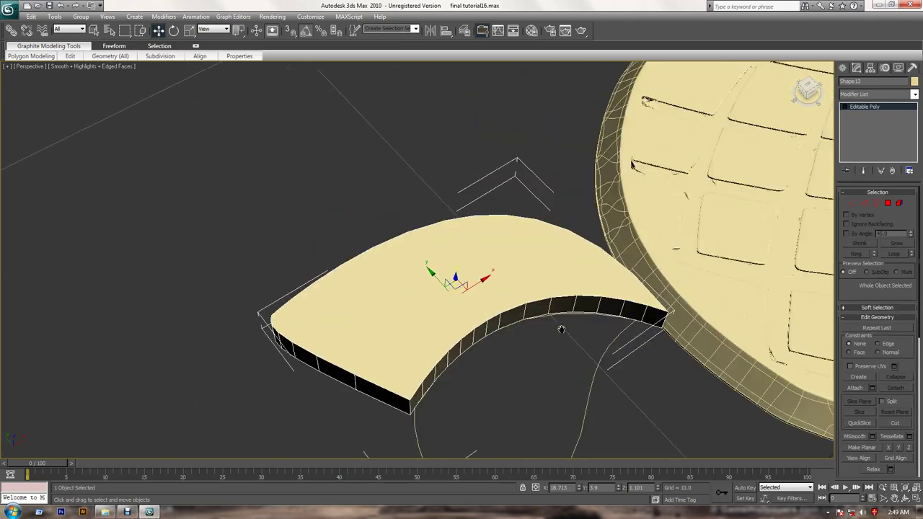
{"action": "scroll", "coordinate": [563, 332], "scroll_direction": "down", "scroll_amount": 3}
{"action": "scroll", "coordinate": [565, 305], "scroll_direction": "up", "scroll_amount": 3}
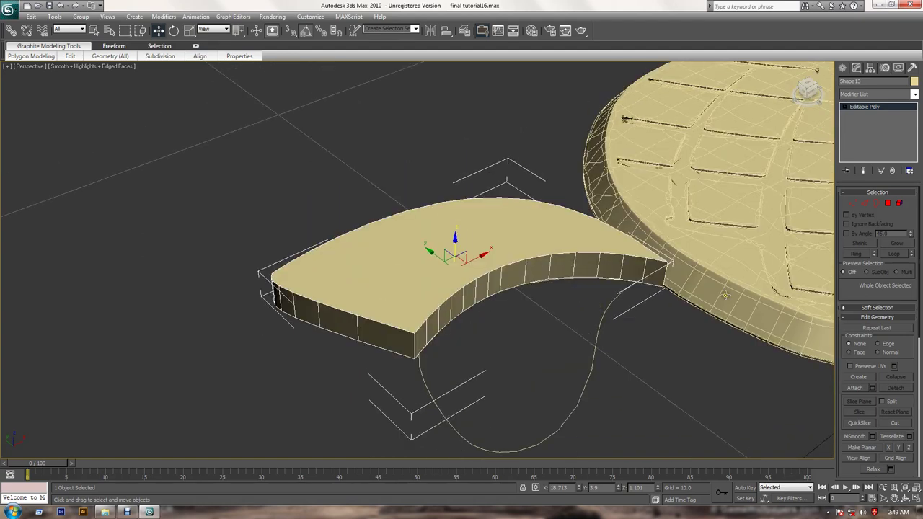
{"action": "left_click", "coordinate": [854, 203]}
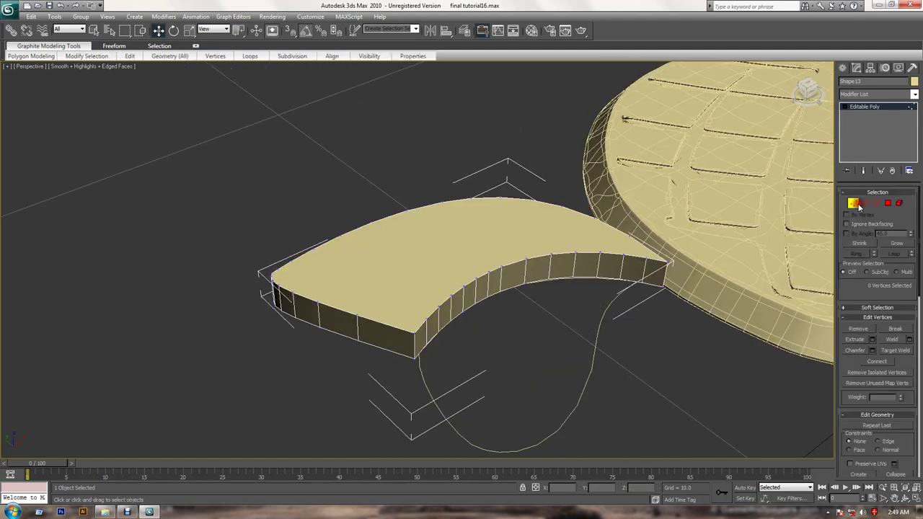
{"action": "left_click", "coordinate": [104, 512]}
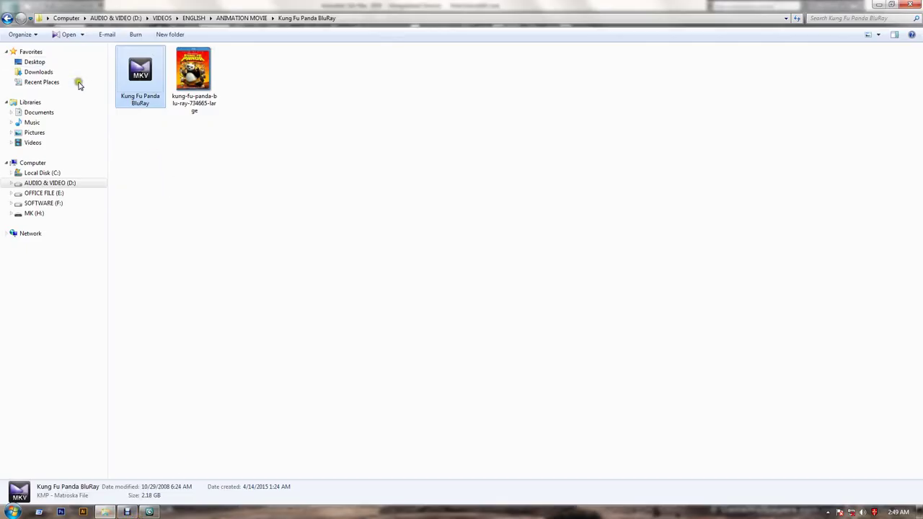
{"action": "left_click", "coordinate": [33, 62]}
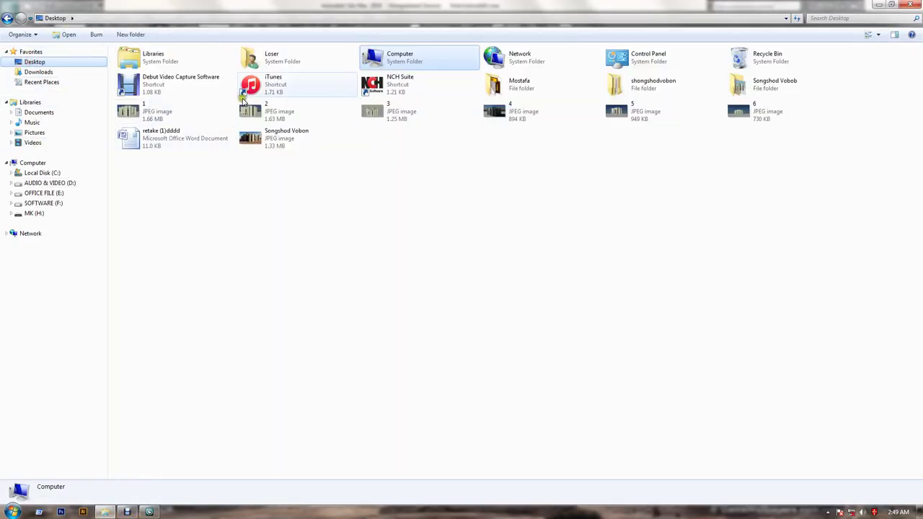
{"action": "double_click", "coordinate": [517, 87]}
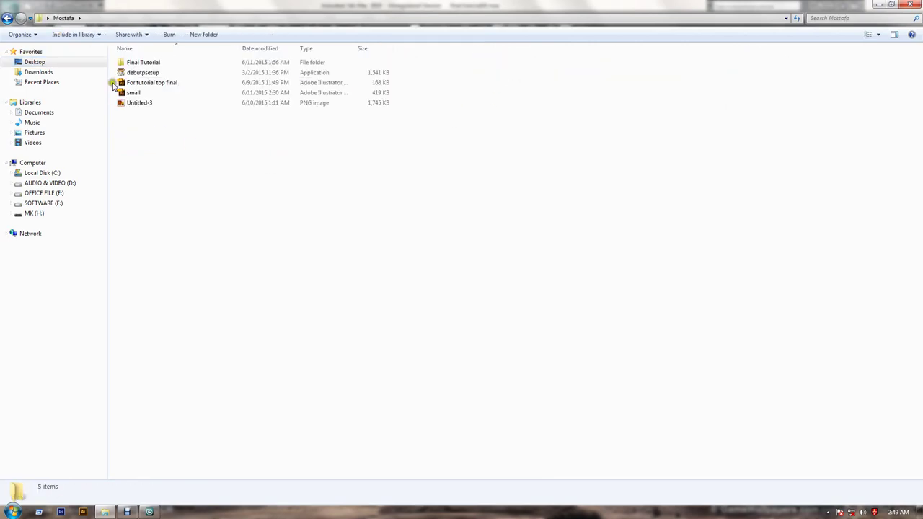
{"action": "left_click", "coordinate": [134, 105]}
{"action": "double_click", "coordinate": [135, 107]}
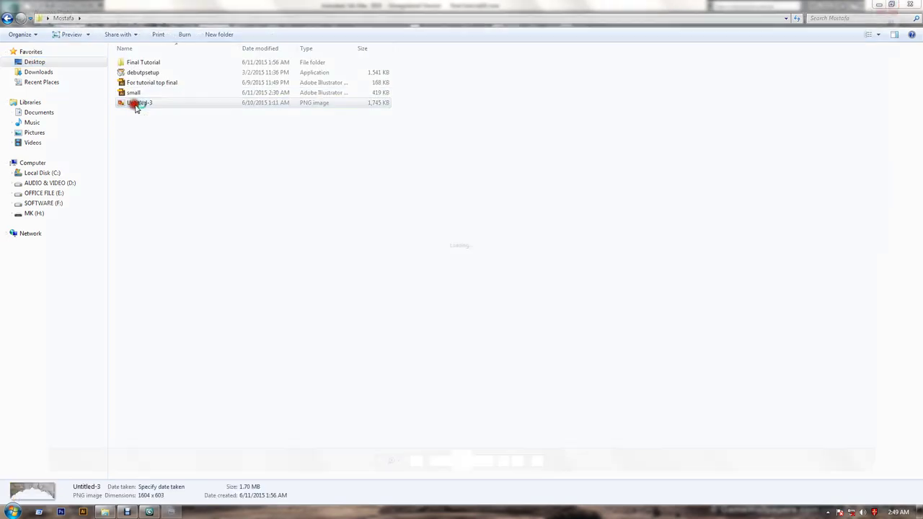
{"action": "scroll", "coordinate": [642, 151], "scroll_direction": "up", "scroll_amount": 3}
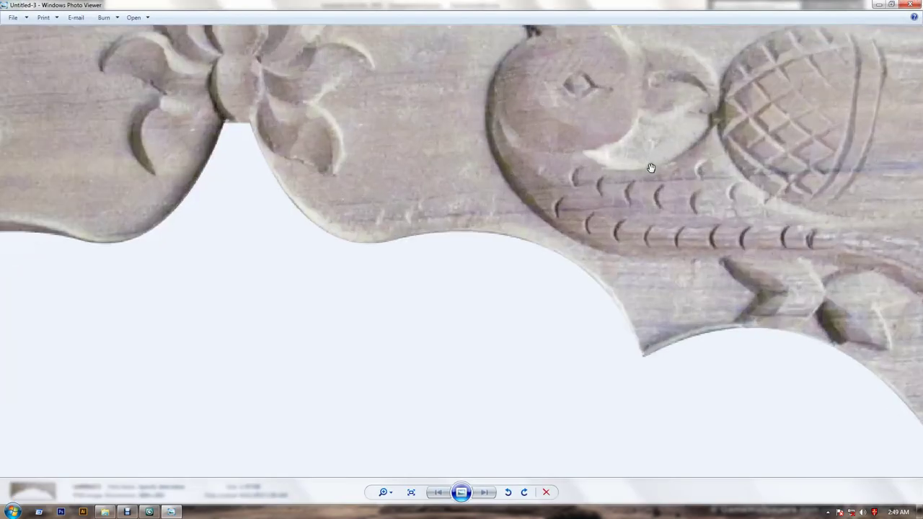
{"action": "scroll", "coordinate": [703, 78], "scroll_direction": "up", "scroll_amount": 1}
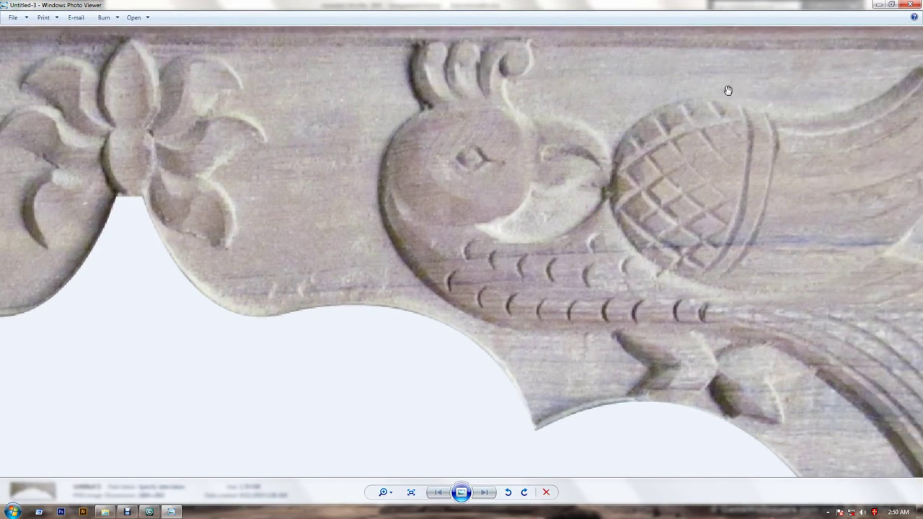
{"action": "left_click", "coordinate": [879, 6]}
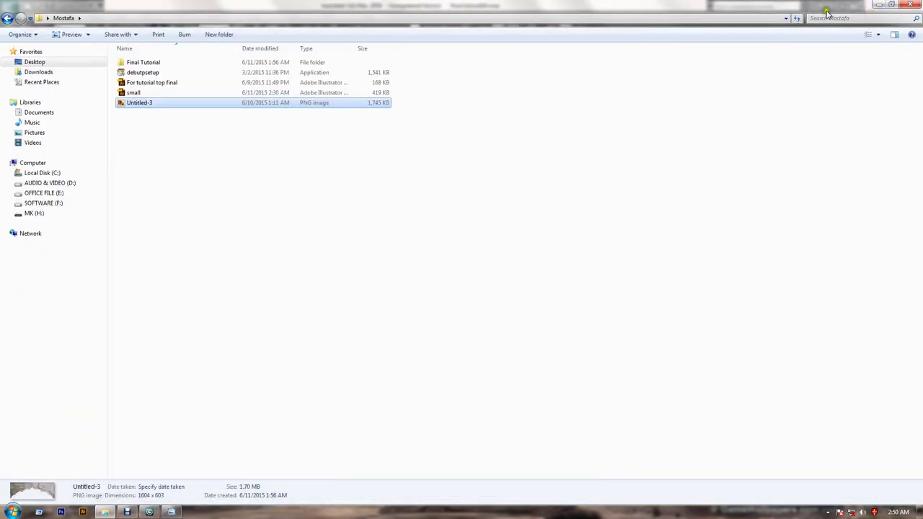
{"action": "left_click", "coordinate": [879, 6]}
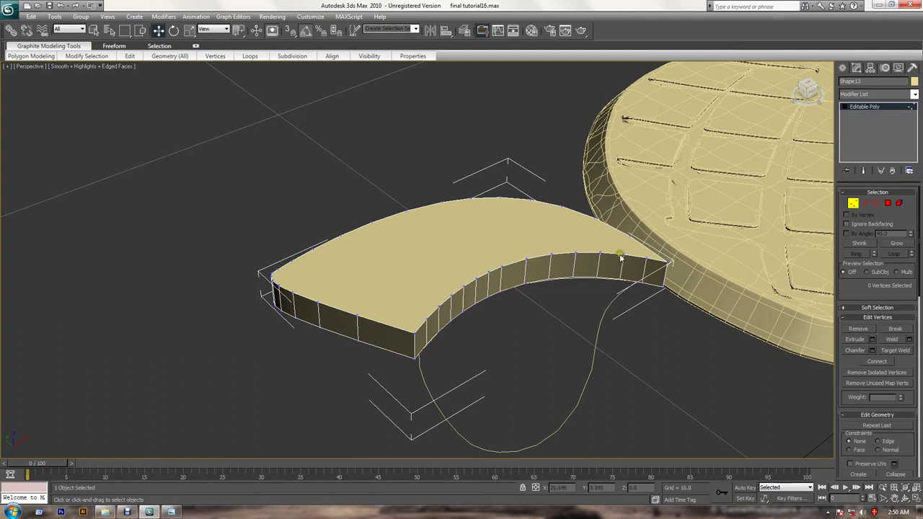
Select Shape13's top face and inset it by about 1.07
{"action": "left_click", "coordinate": [888, 203]}
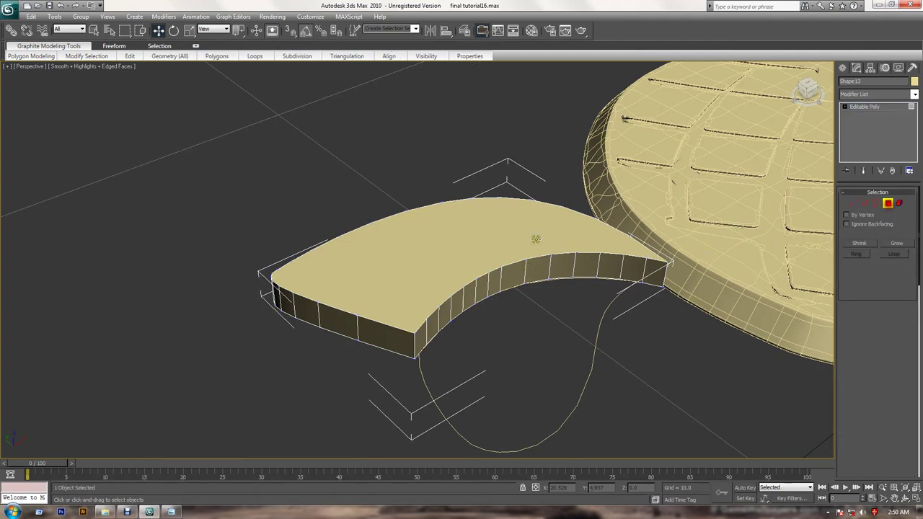
{"action": "left_click", "coordinate": [426, 251]}
{"action": "scroll", "coordinate": [855, 287], "scroll_direction": "down", "scroll_amount": 2}
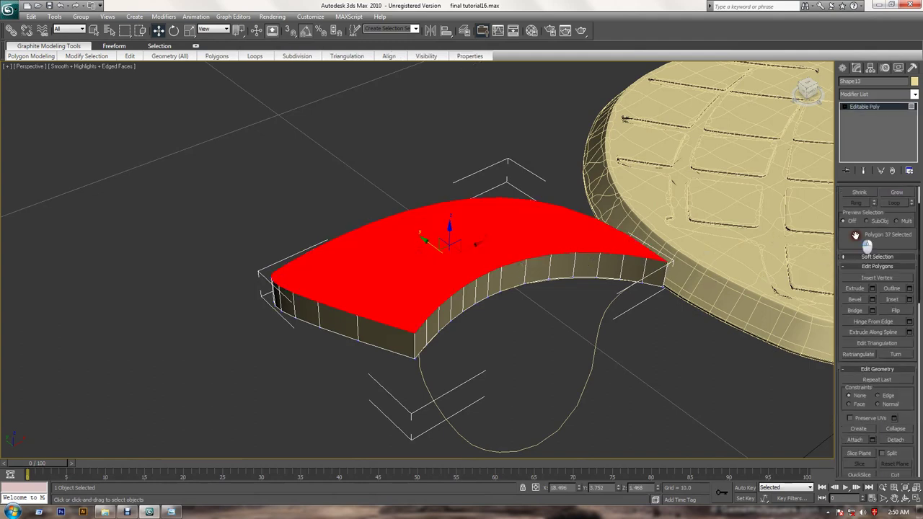
{"action": "left_click", "coordinate": [909, 300]}
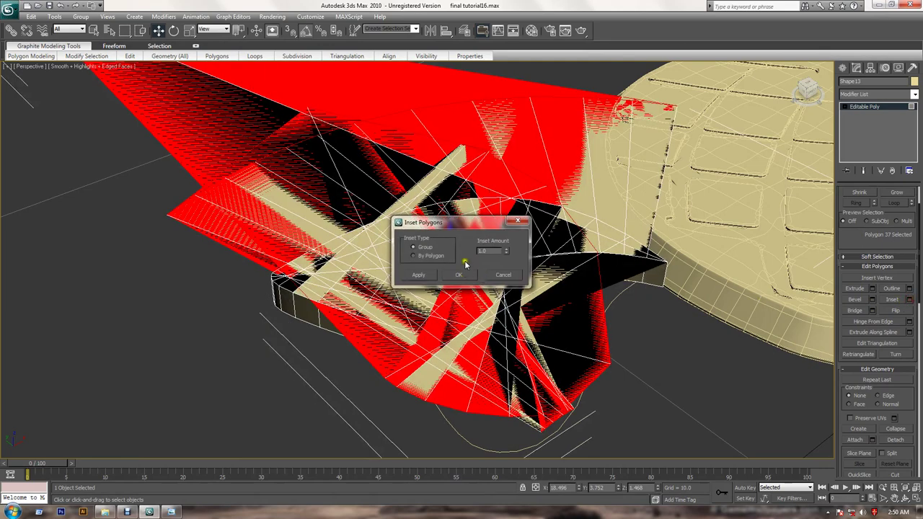
{"action": "right_click", "coordinate": [507, 249]}
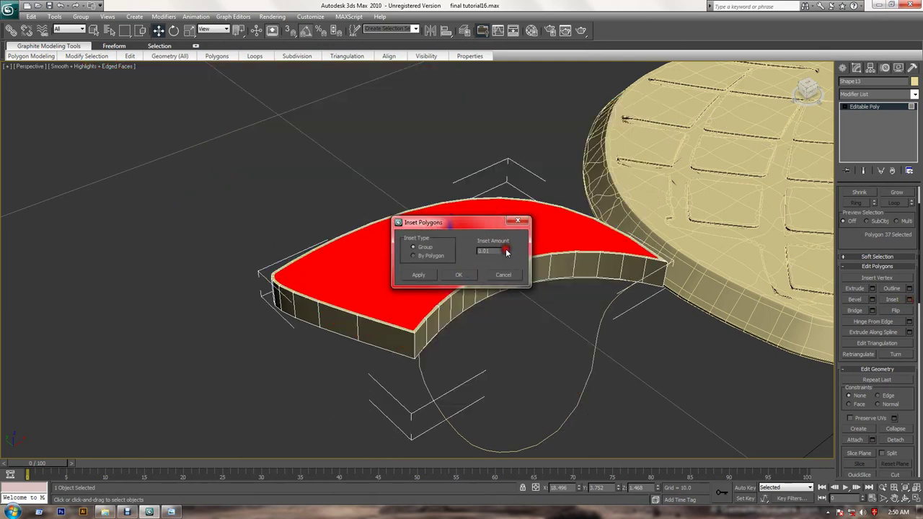
{"action": "left_click_drag", "start_coordinate": [507, 249], "coordinate": [507, 254]}
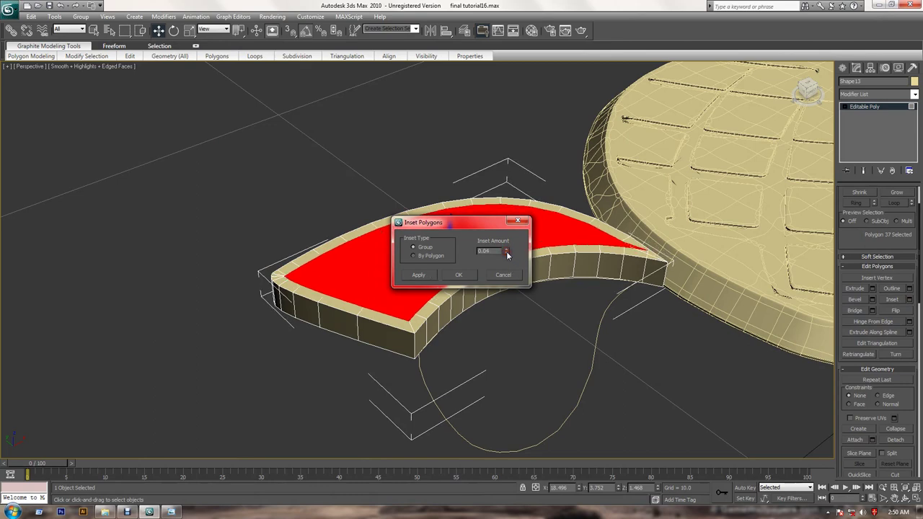
{"action": "left_click", "coordinate": [468, 276]}
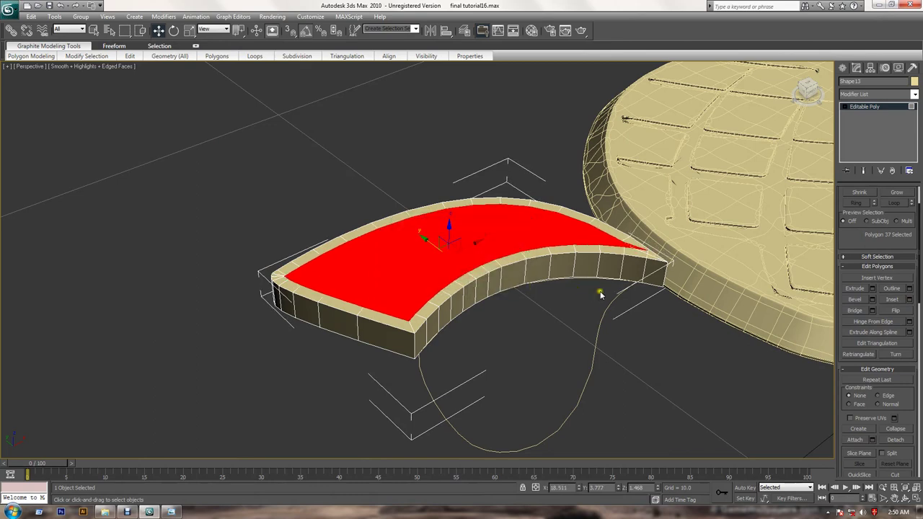
Zoom in on the inset, undo it, and switch to Vertex sub-object level
{"action": "middle_click_drag", "start_coordinate": [630, 290], "coordinate": [591, 264], "text": "alt"}
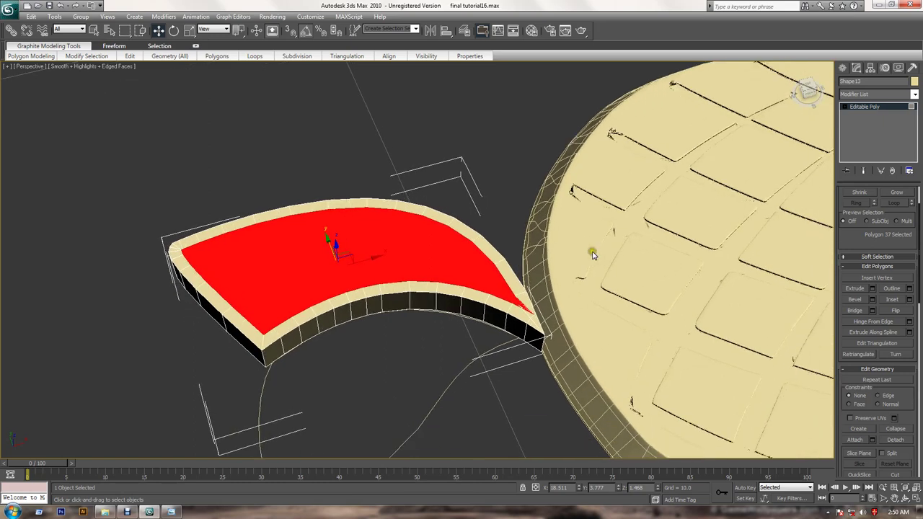
{"action": "scroll", "coordinate": [591, 264], "scroll_direction": "up", "scroll_amount": 5}
{"action": "key", "text": "ctrl+z"}
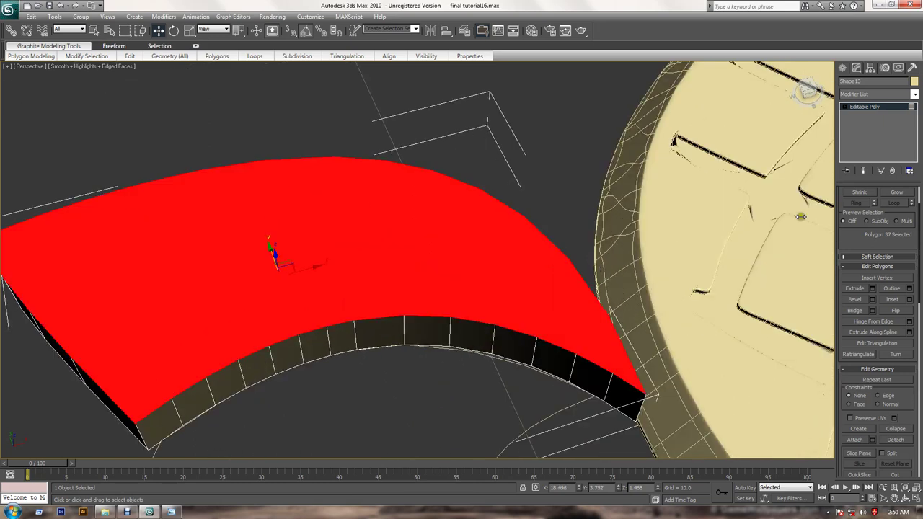
{"action": "scroll", "coordinate": [865, 259], "scroll_direction": "up", "scroll_amount": 2}
{"action": "scroll", "coordinate": [865, 258], "scroll_direction": "up", "scroll_amount": 1}
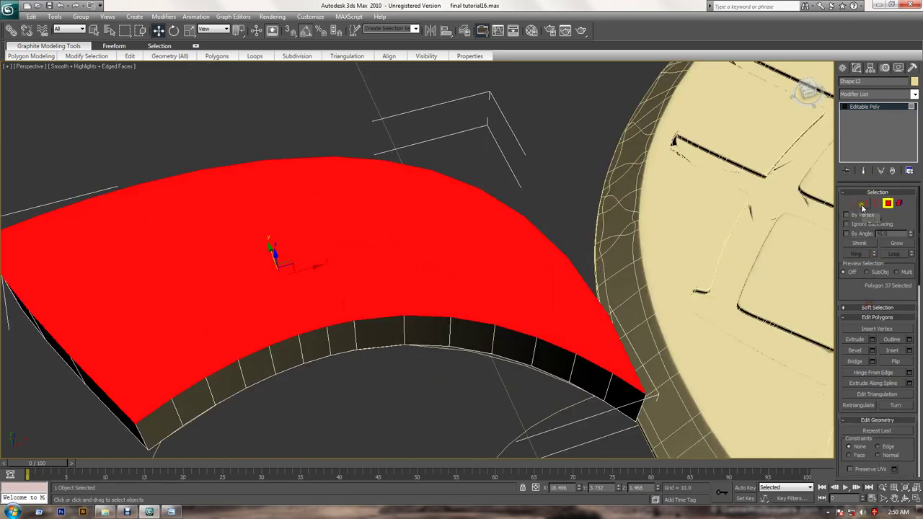
{"action": "left_click", "coordinate": [853, 202]}
{"action": "scroll", "coordinate": [865, 239], "scroll_direction": "down", "scroll_amount": 5}
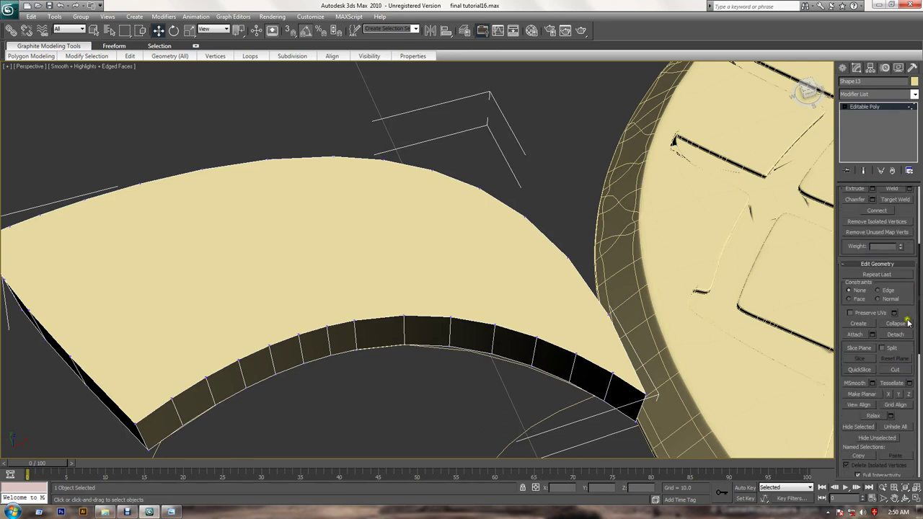
Return to the whole Shape13 object, then switch to Vertex sub-object mode
{"action": "left_click", "coordinate": [875, 108]}
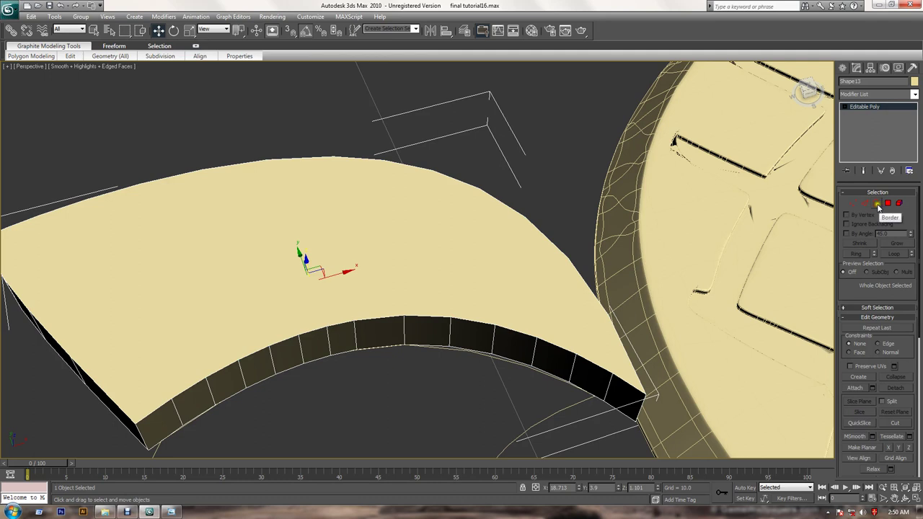
{"action": "left_click", "coordinate": [857, 205]}
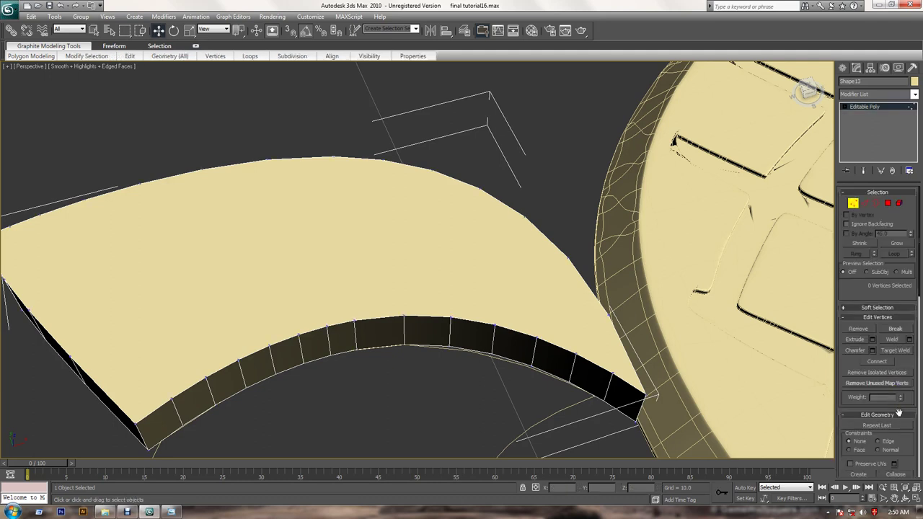
{"action": "scroll", "coordinate": [901, 411], "scroll_direction": "down", "scroll_amount": 2}
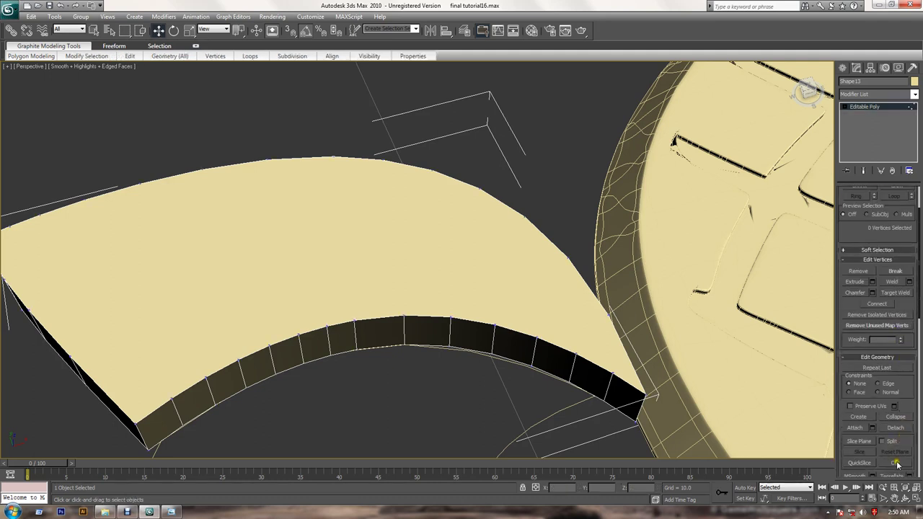
Cut a line of new points across the leaf's top from the left edge past the middle
{"action": "left_click", "coordinate": [896, 463]}
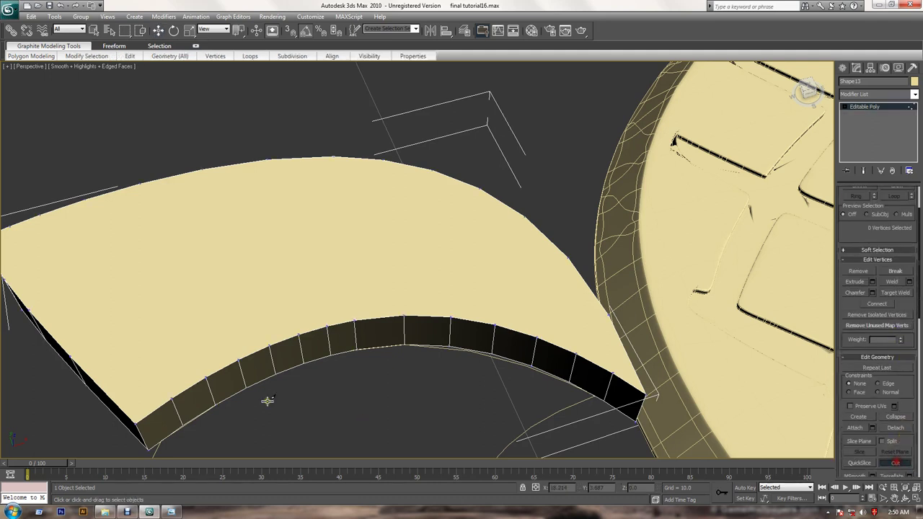
{"action": "left_click", "coordinate": [72, 353]}
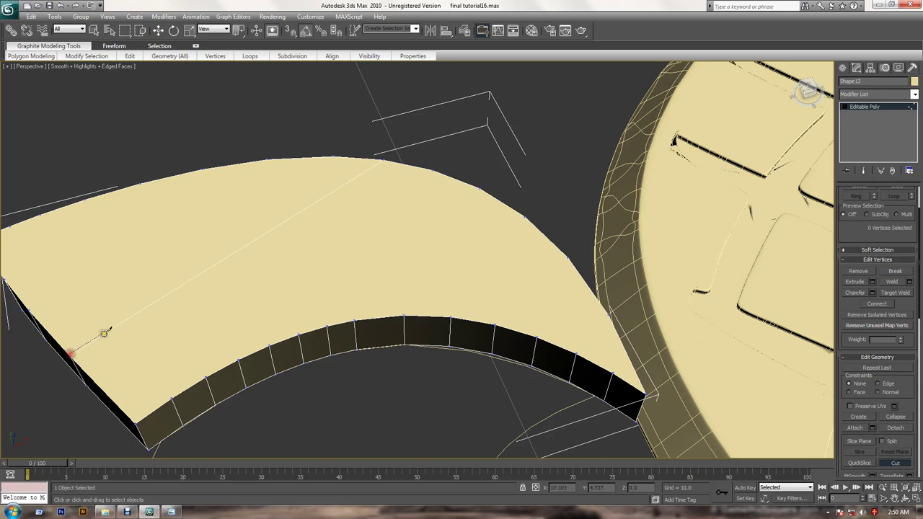
{"action": "left_click", "coordinate": [149, 318]}
{"action": "left_click", "coordinate": [181, 306]}
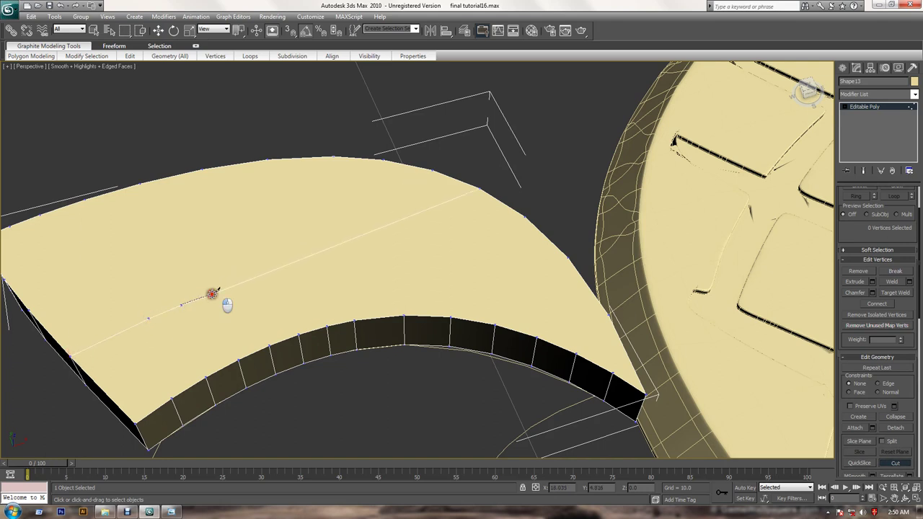
{"action": "left_click", "coordinate": [213, 294]}
{"action": "left_click", "coordinate": [245, 284]}
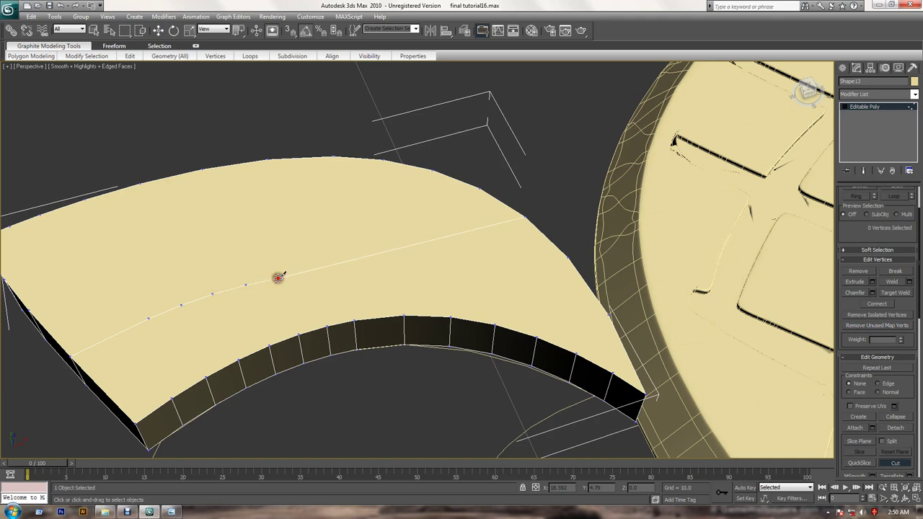
{"action": "left_click", "coordinate": [278, 277]}
{"action": "left_click", "coordinate": [317, 272]}
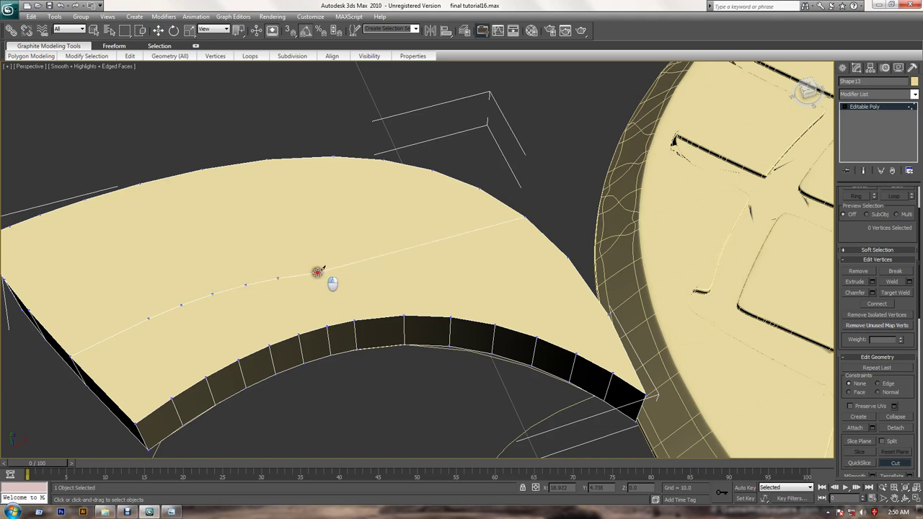
{"action": "left_click", "coordinate": [364, 271]}
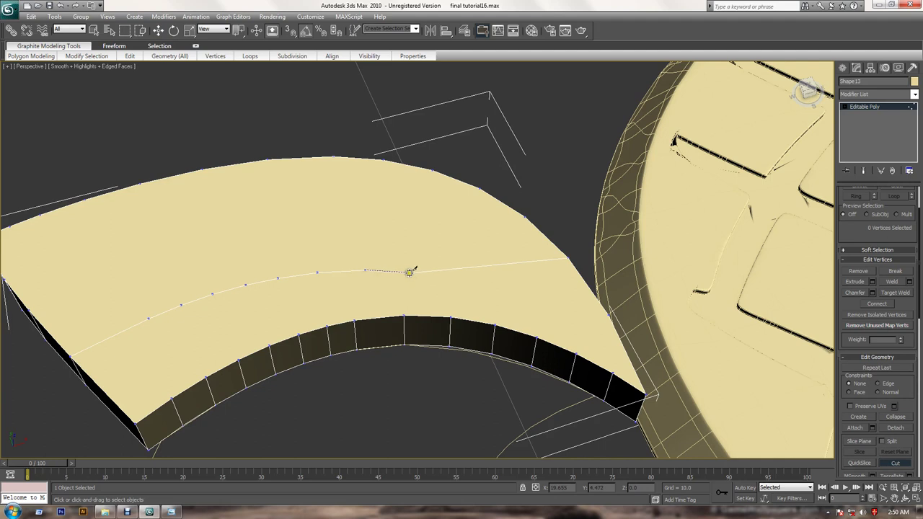
Continue the cut along the top to the leaf's tip corner
{"action": "left_click", "coordinate": [409, 272]}
{"action": "left_click", "coordinate": [435, 276]}
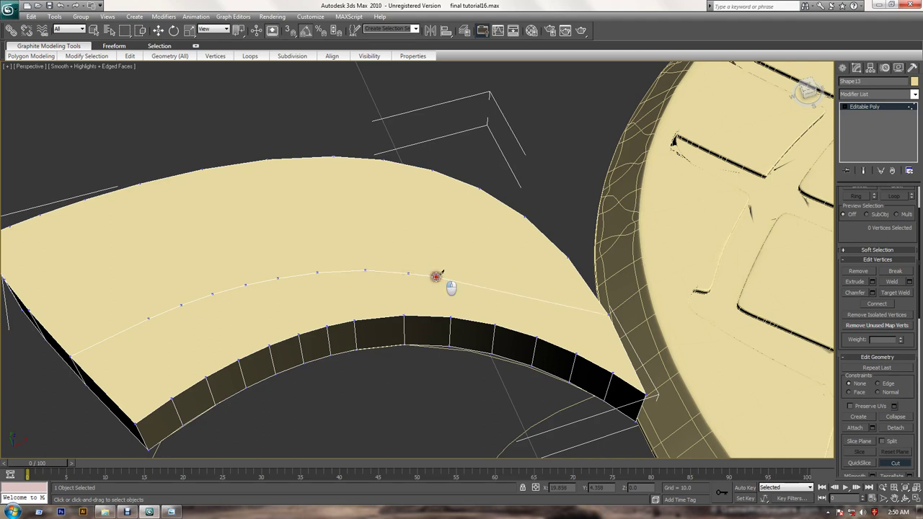
{"action": "left_click", "coordinate": [473, 286]}
{"action": "left_click", "coordinate": [505, 299]}
{"action": "left_click", "coordinate": [541, 315]}
{"action": "left_click", "coordinate": [590, 344]}
{"action": "left_click", "coordinate": [619, 368]}
{"action": "left_click", "coordinate": [647, 393]}
{"action": "middle_click_drag", "start_coordinate": [398, 353], "coordinate": [439, 336], "text": "alt"}
{"action": "middle_click_drag", "start_coordinate": [532, 252], "coordinate": [439, 319], "text": "alt"}
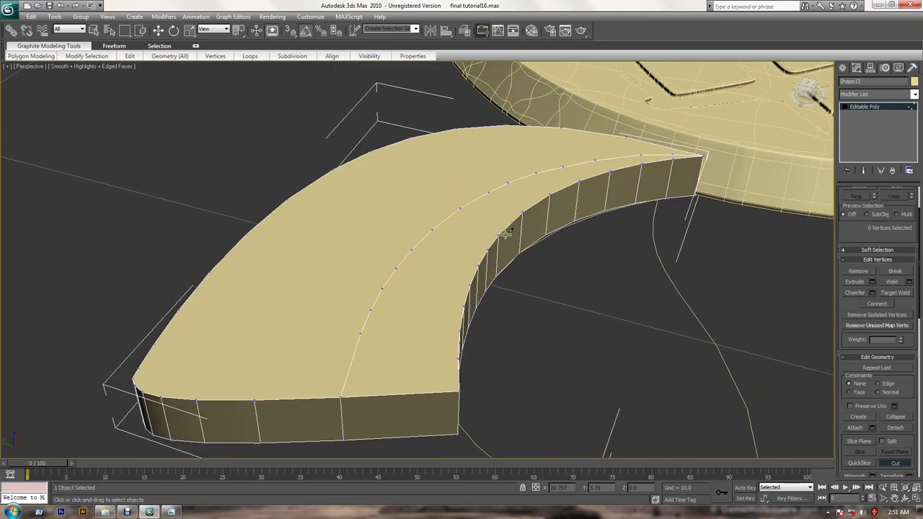
With Move active, select the first inner-edge top vertices from the inner corner onward
{"action": "key", "text": "w"}
{"action": "left_click", "coordinate": [459, 392]}
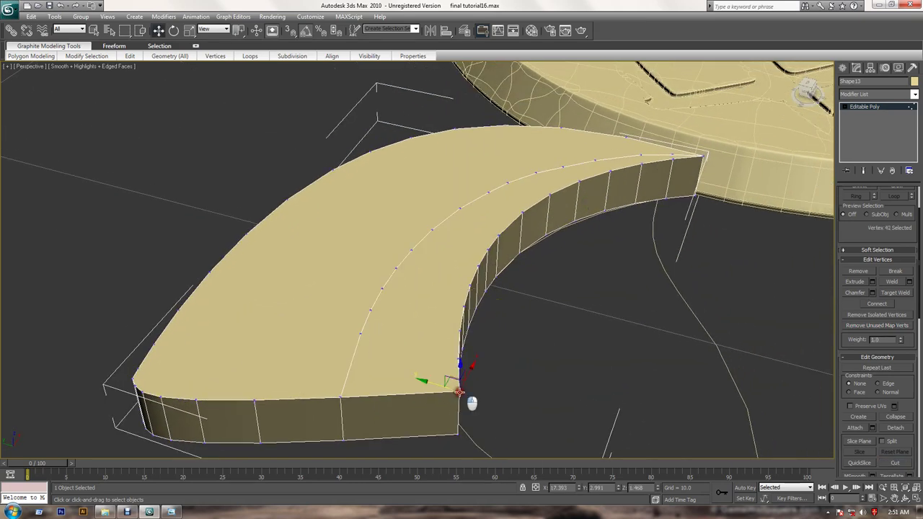
{"action": "middle_click_drag", "start_coordinate": [515, 383], "coordinate": [358, 381], "text": "alt"}
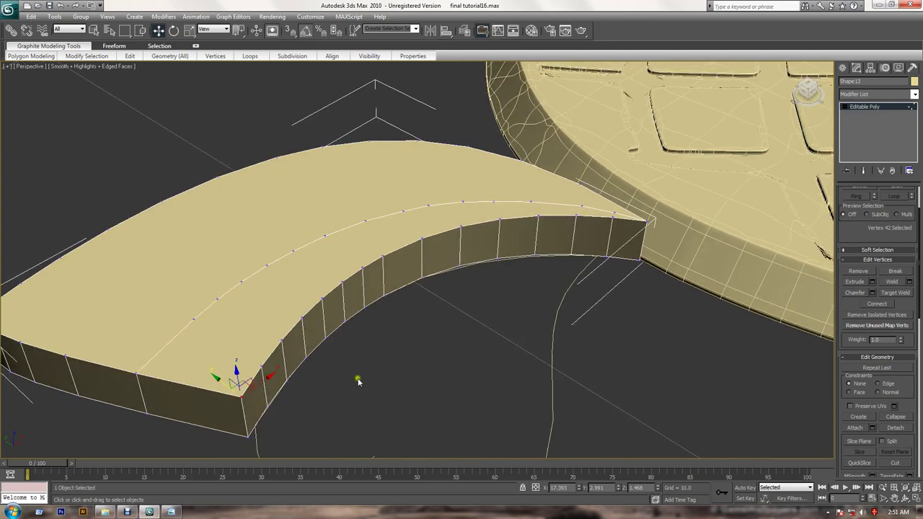
{"action": "left_click", "coordinate": [265, 371], "text": "ctrl"}
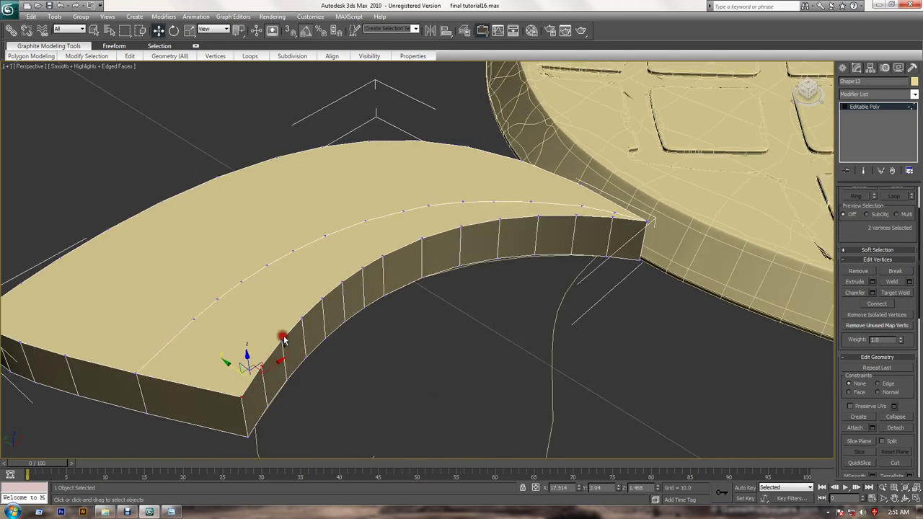
{"action": "left_click", "coordinate": [281, 337], "text": "ctrl"}
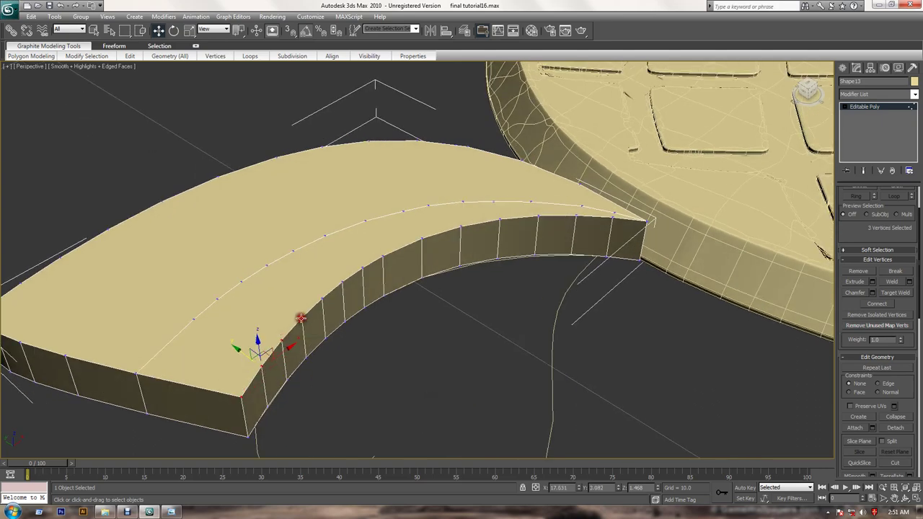
{"action": "left_click", "coordinate": [300, 314], "text": "ctrl"}
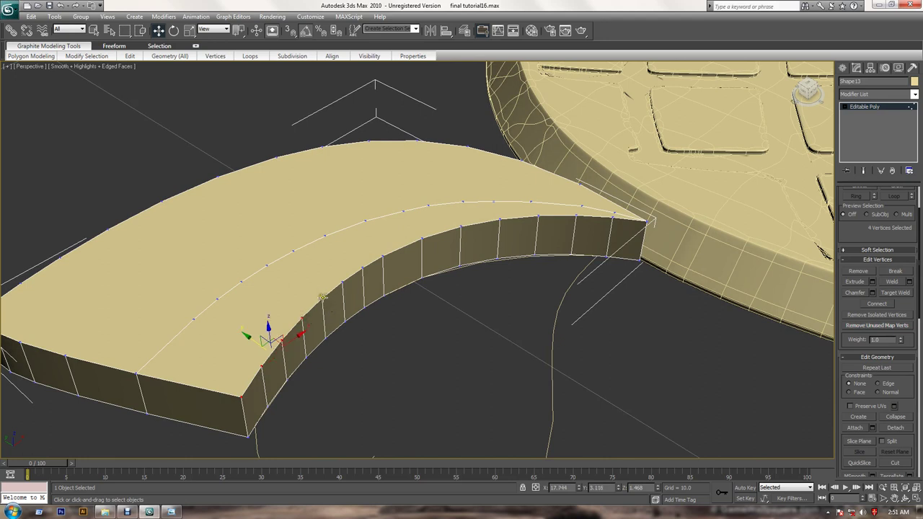
{"action": "left_click", "coordinate": [322, 297], "text": "ctrl"}
{"action": "left_click", "coordinate": [343, 281], "text": "ctrl"}
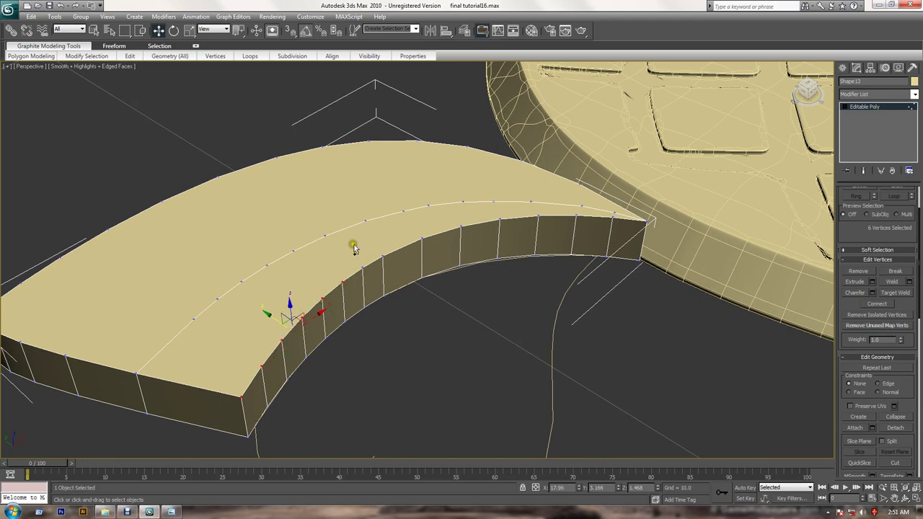
Add the remaining inner-edge vertices up to the tip, making 14 selected
{"action": "left_click_drag", "start_coordinate": [354, 249], "coordinate": [400, 288], "text": "ctrl"}
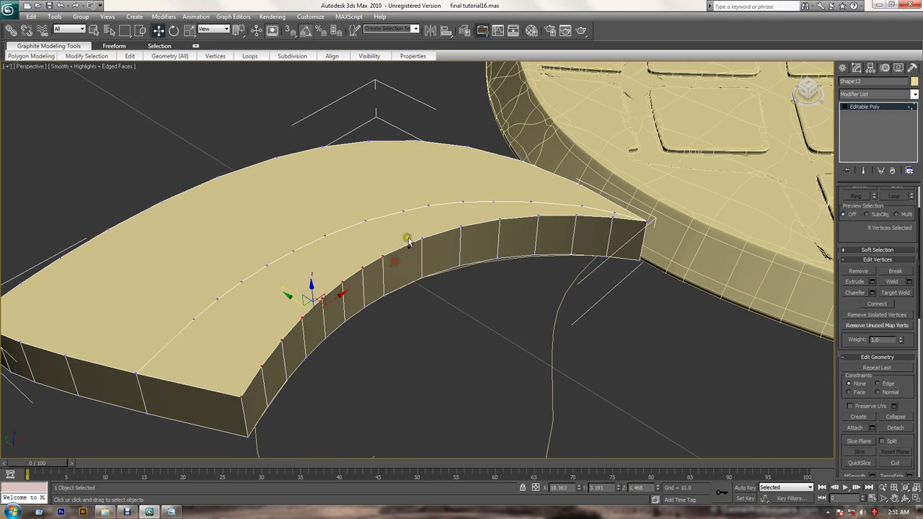
{"action": "left_click", "coordinate": [421, 238], "text": "ctrl"}
{"action": "left_click", "coordinate": [470, 230], "text": "ctrl"}
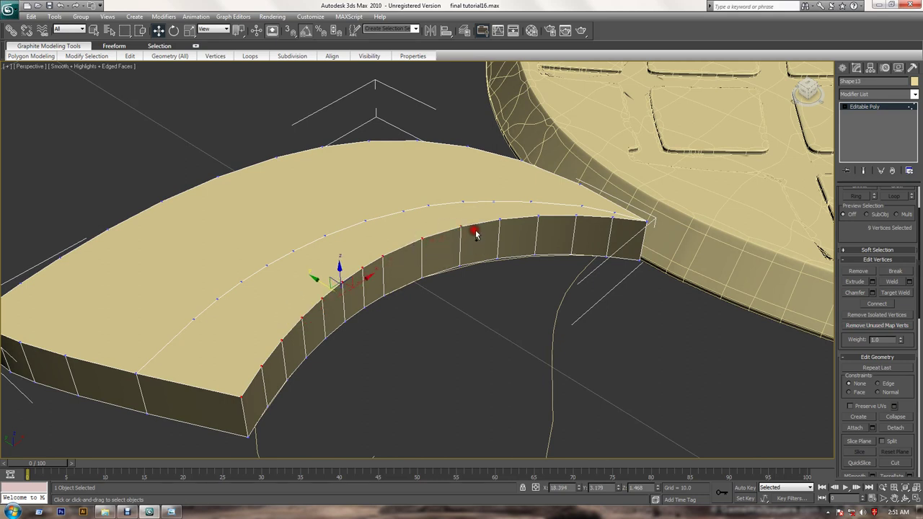
{"action": "left_click_drag", "start_coordinate": [489, 211], "coordinate": [537, 242], "text": "ctrl"}
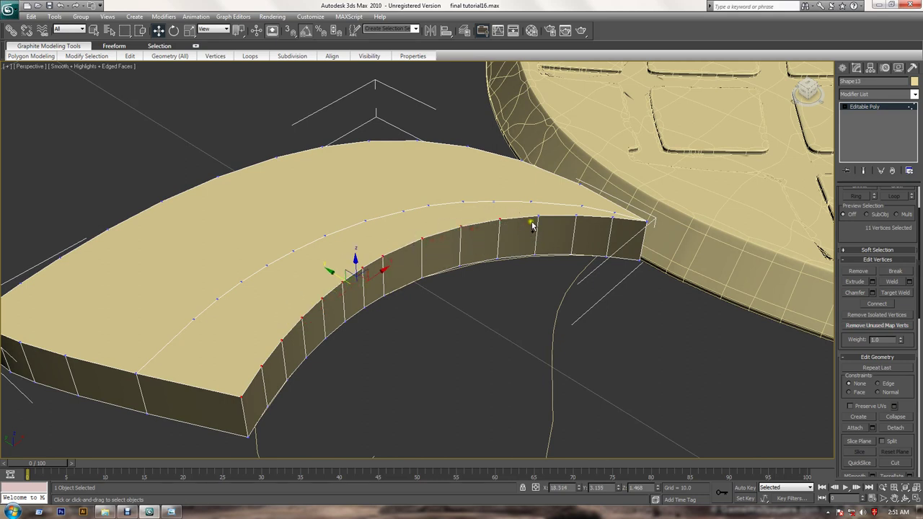
{"action": "left_click", "coordinate": [537, 217], "text": "ctrl"}
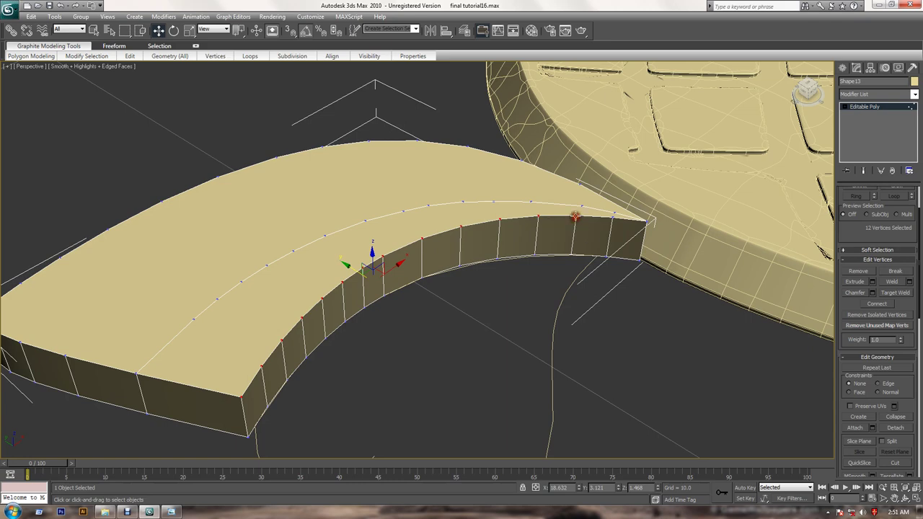
{"action": "left_click", "coordinate": [574, 217], "text": "ctrl"}
{"action": "left_click", "coordinate": [611, 216], "text": "ctrl"}
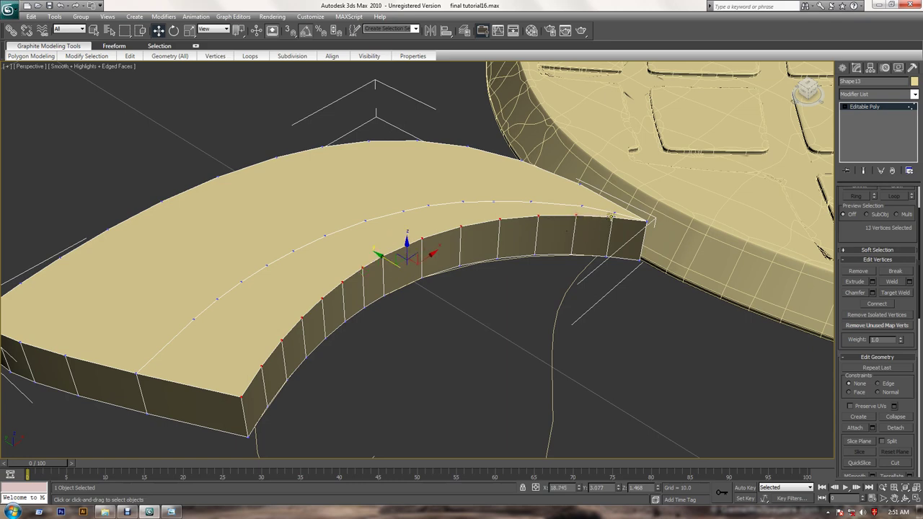
Lower the 14 inner-edge vertices about 0.36 on Z so that side tapers
{"action": "scroll", "coordinate": [625, 237], "scroll_direction": "up", "scroll_amount": 3}
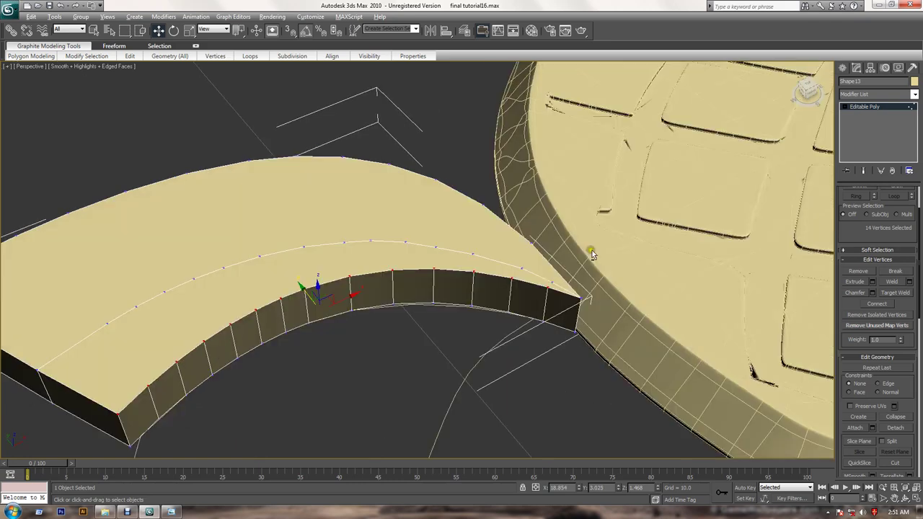
{"action": "scroll", "coordinate": [587, 257], "scroll_direction": "up", "scroll_amount": 5}
{"action": "scroll", "coordinate": [567, 198], "scroll_direction": "down", "scroll_amount": 2}
{"action": "middle_click_drag", "start_coordinate": [573, 173], "coordinate": [578, 228]}
{"action": "scroll", "coordinate": [583, 325], "scroll_direction": "down", "scroll_amount": 5}
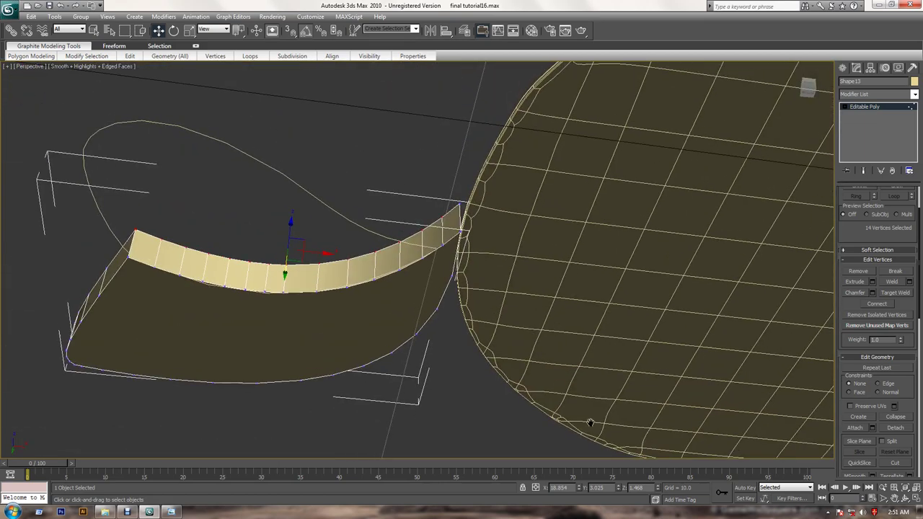
{"action": "middle_click_drag", "start_coordinate": [588, 423], "coordinate": [505, 360], "text": "alt"}
{"action": "scroll", "coordinate": [495, 265], "scroll_direction": "up", "scroll_amount": 3}
{"action": "scroll", "coordinate": [430, 292], "scroll_direction": "up", "scroll_amount": 3}
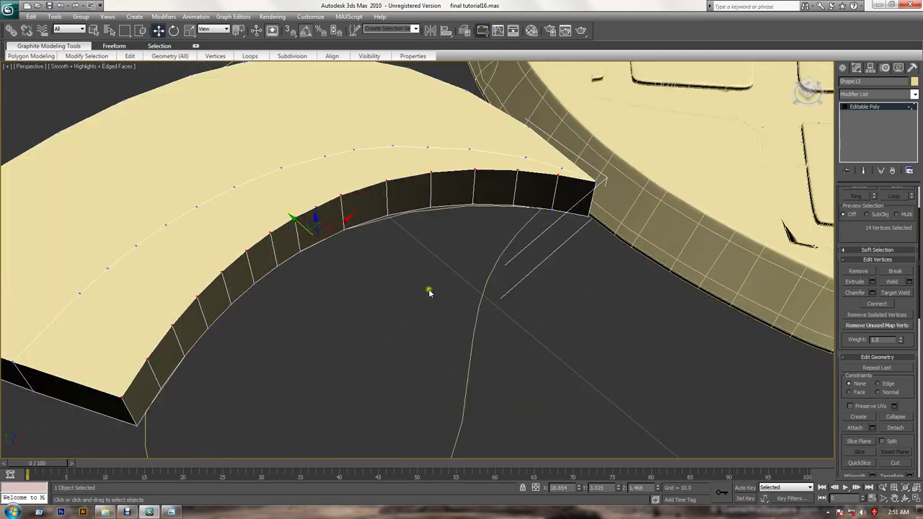
{"action": "middle_click_drag", "start_coordinate": [390, 270], "coordinate": [406, 254], "text": "alt"}
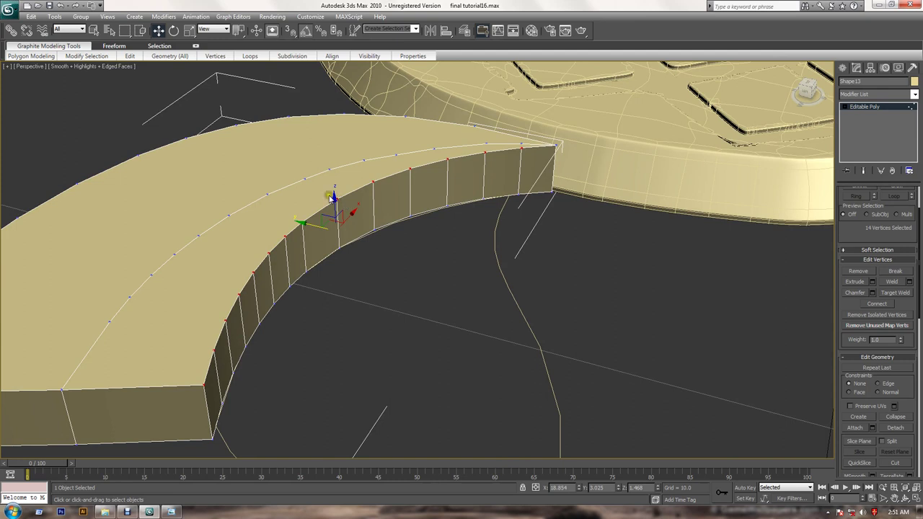
{"action": "left_click_drag", "start_coordinate": [331, 196], "coordinate": [377, 263]}
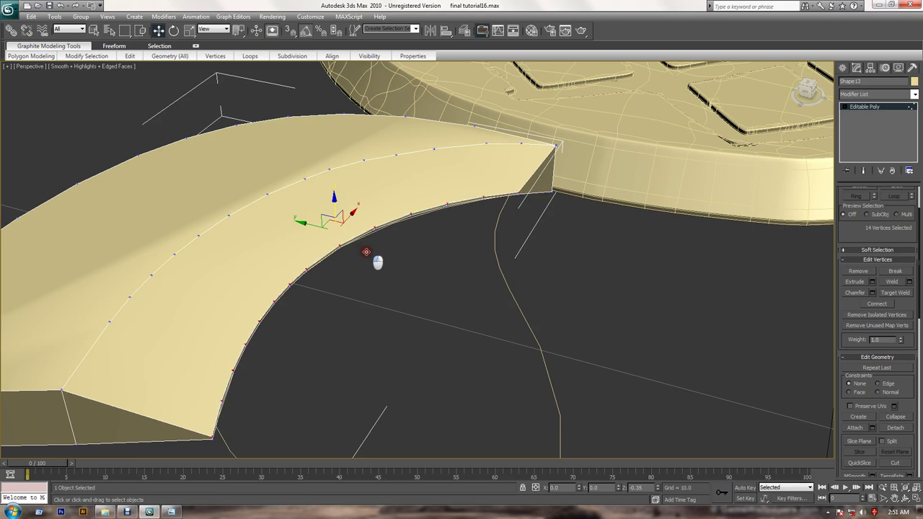
Lower the tip-end vertex beside the disc by about 0.06 on Z
{"action": "middle_click_drag", "start_coordinate": [589, 200], "coordinate": [544, 202], "text": "alt"}
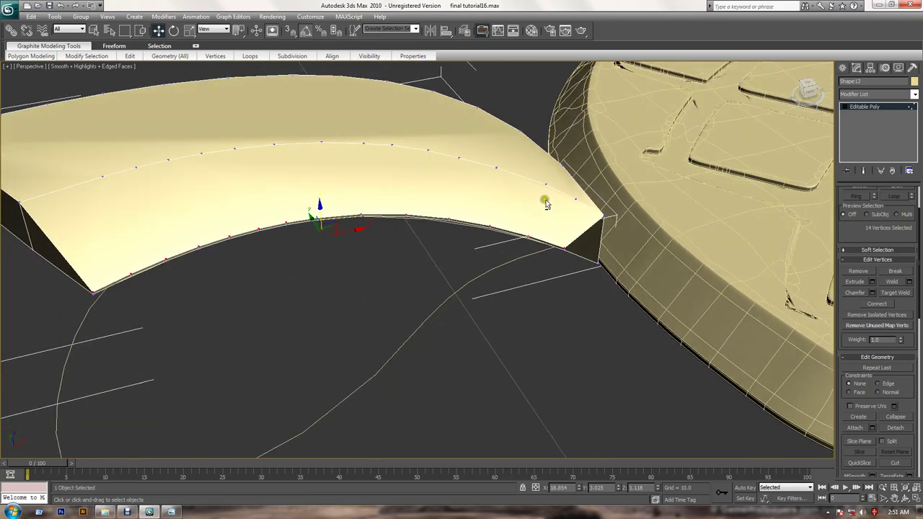
{"action": "left_click", "coordinate": [606, 215]}
{"action": "mouse_move", "coordinate": [611, 208]}
{"action": "left_mouse_down"}
{"action": "mouse_move", "coordinate": [629, 236]}
{"action": "mouse_move", "coordinate": [622, 258]}
{"action": "left_mouse_up"}
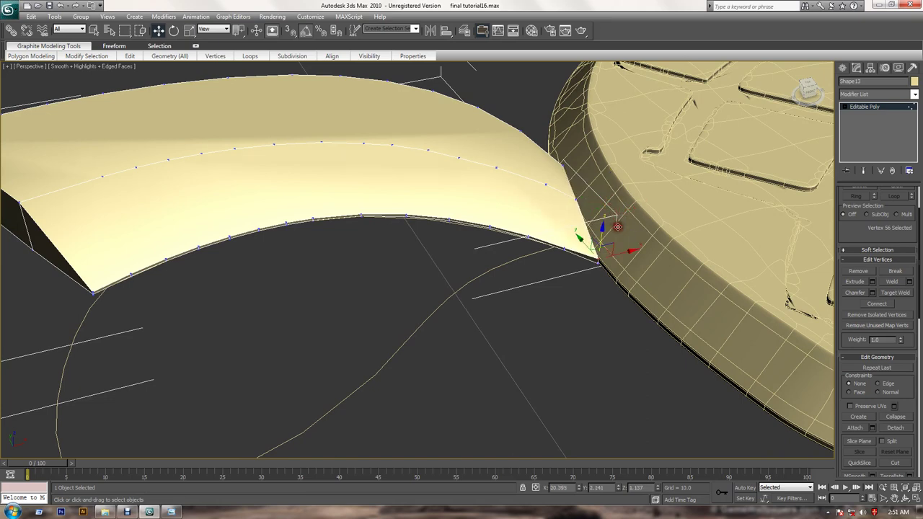
{"action": "middle_click_drag", "start_coordinate": [570, 197], "coordinate": [553, 187], "text": "alt"}
{"action": "left_click", "coordinate": [569, 204]}
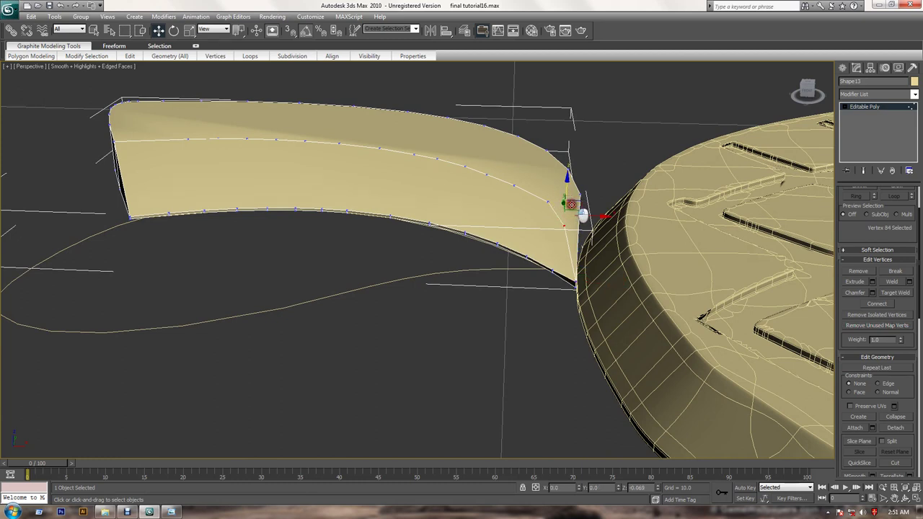
{"action": "left_click", "coordinate": [548, 194]}
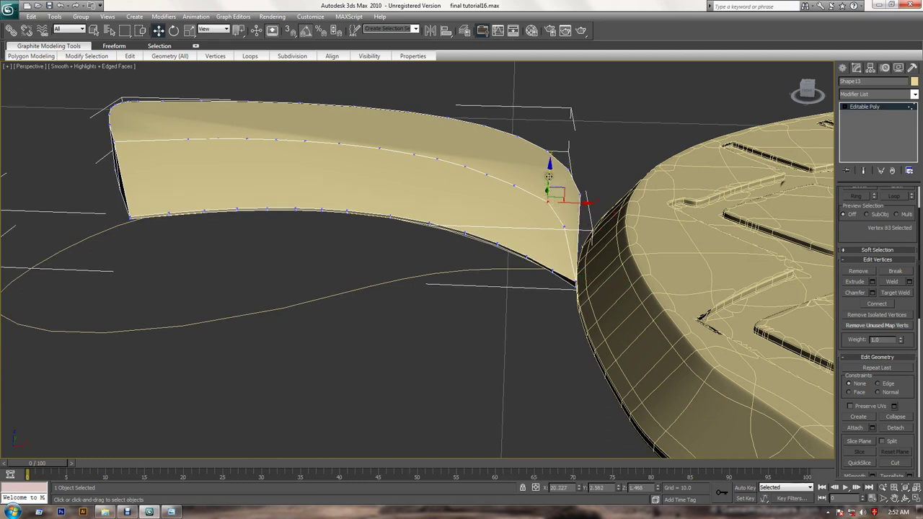
{"action": "left_click_drag", "start_coordinate": [549, 180], "coordinate": [549, 186]}
Select a lower-edge vertex and its matching top-edge vertex at the left end
{"action": "middle_click_drag", "start_coordinate": [308, 211], "coordinate": [330, 209], "text": "alt"}
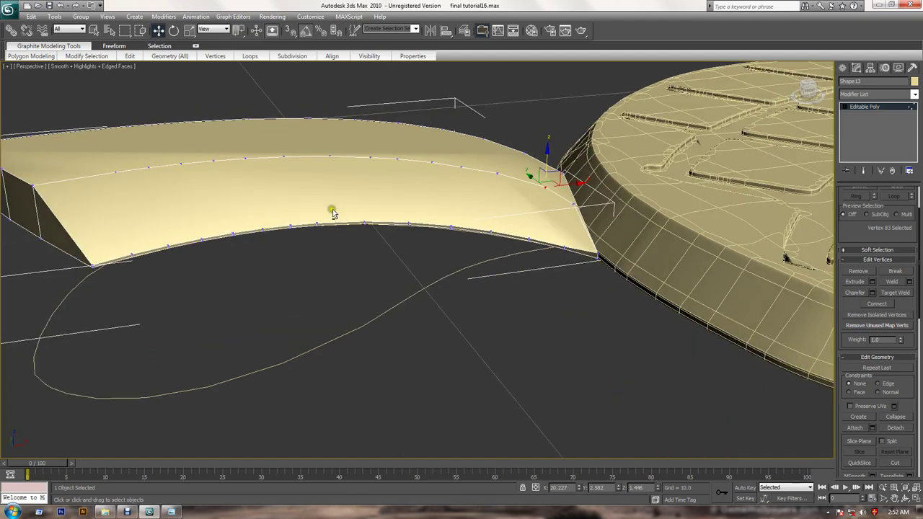
{"action": "middle_click_drag", "start_coordinate": [249, 225], "coordinate": [313, 260], "text": "alt"}
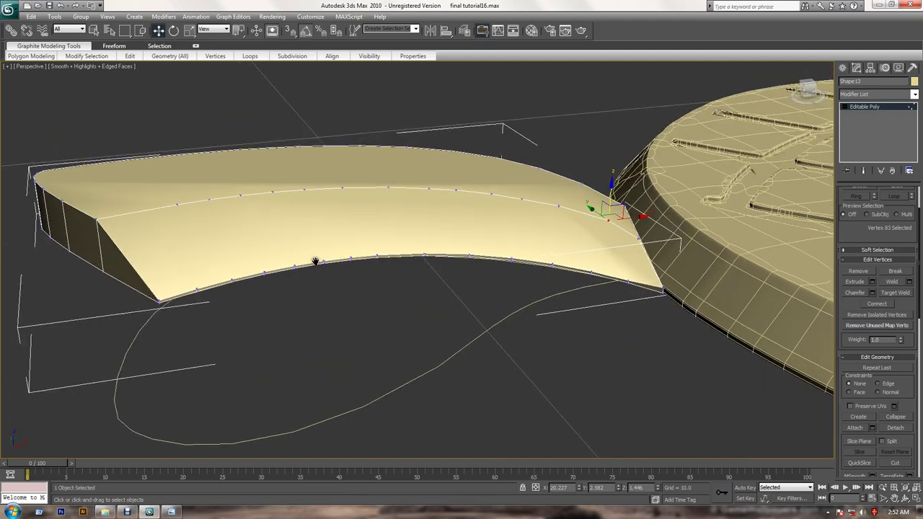
{"action": "left_click", "coordinate": [199, 292]}
{"action": "left_click", "coordinate": [178, 208], "text": "ctrl"}
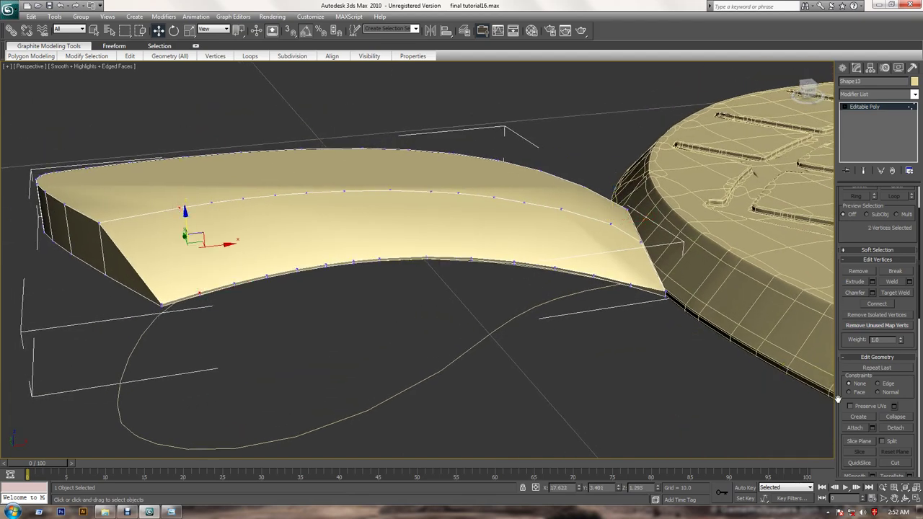
Connect the first lower-to-top vertex pairs near the disc with new edges
{"action": "left_click", "coordinate": [878, 303]}
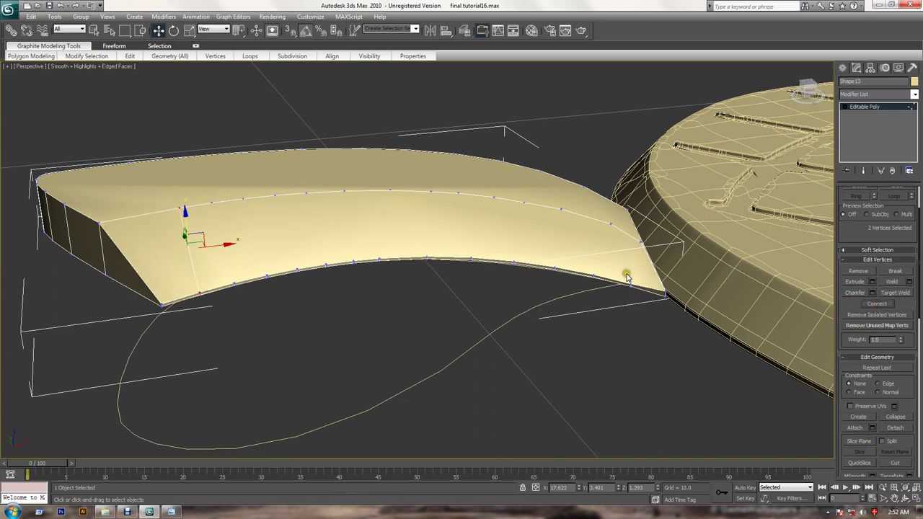
{"action": "left_click", "coordinate": [631, 283]}
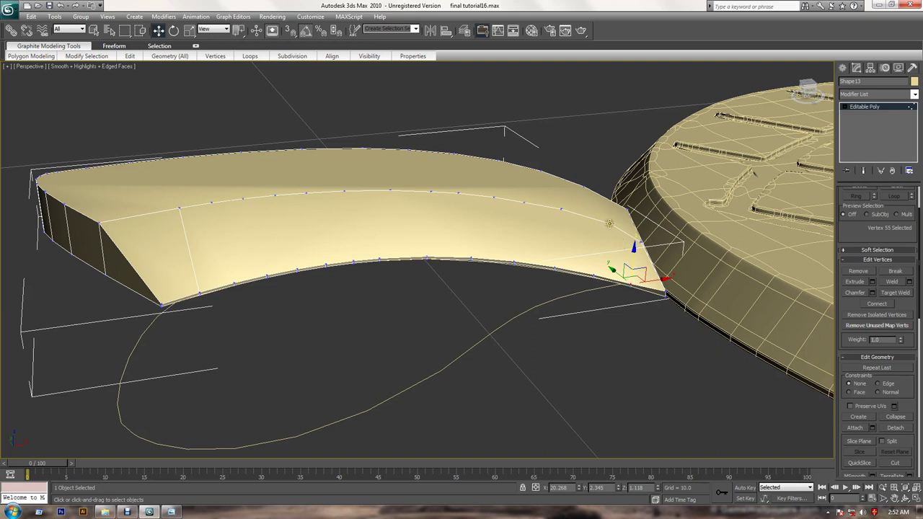
{"action": "left_click", "coordinate": [609, 224], "text": "ctrl"}
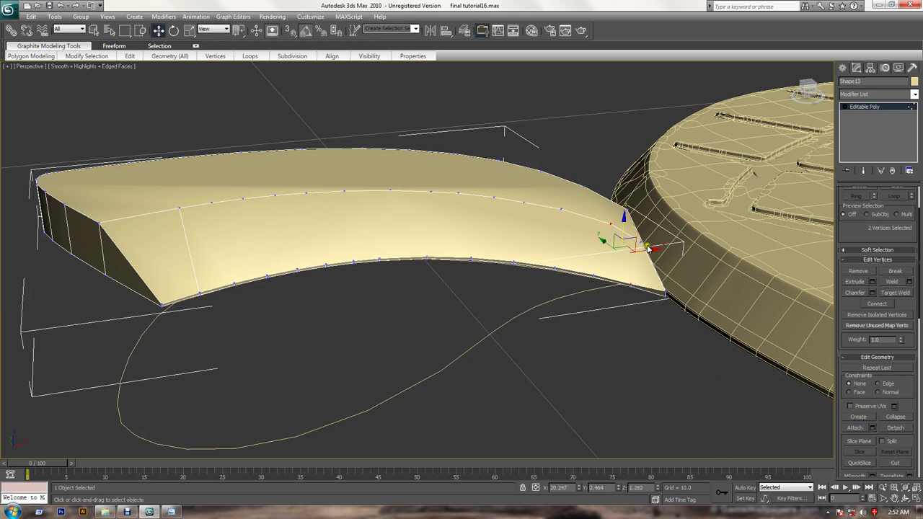
{"action": "left_click", "coordinate": [642, 240]}
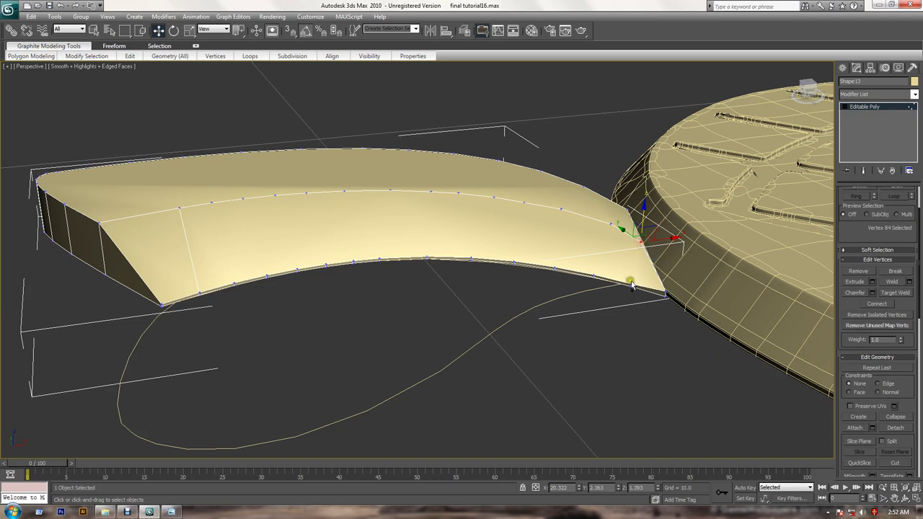
{"action": "left_click", "coordinate": [631, 283], "text": "ctrl"}
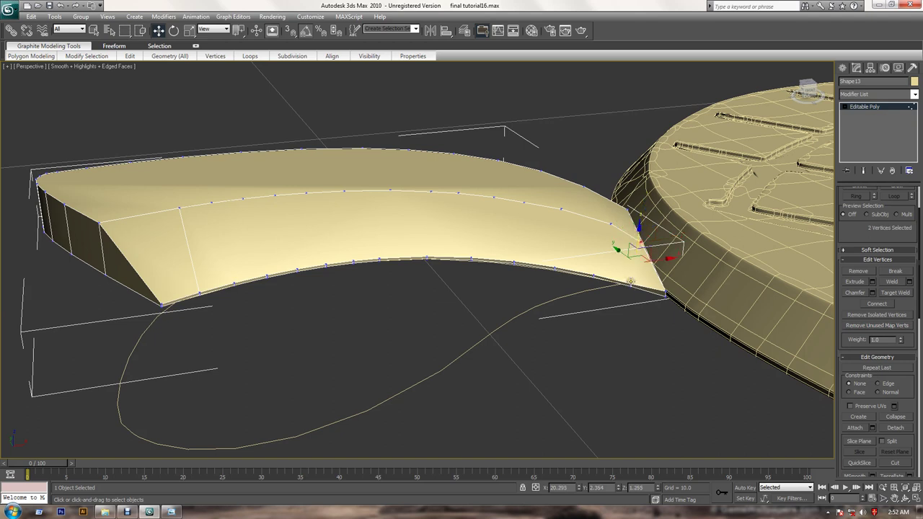
{"action": "left_click", "coordinate": [871, 306]}
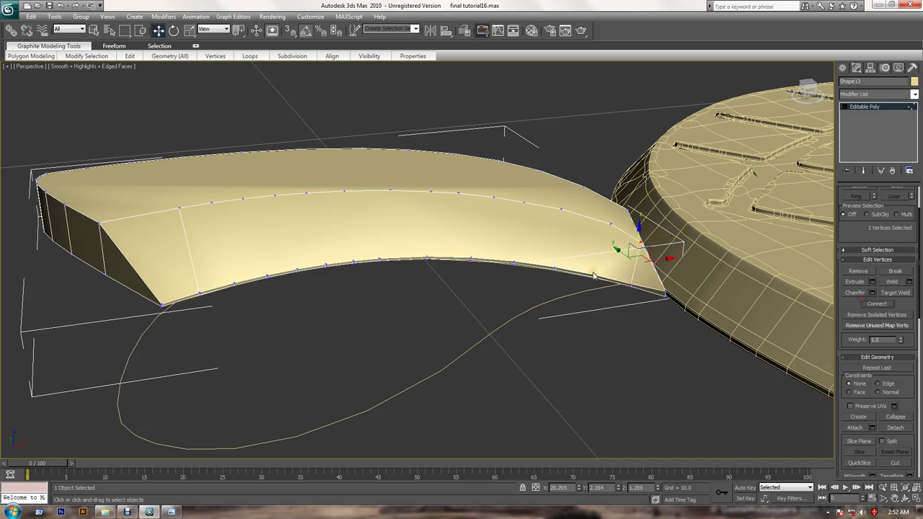
{"action": "left_click_drag", "start_coordinate": [595, 272], "coordinate": [574, 254]}
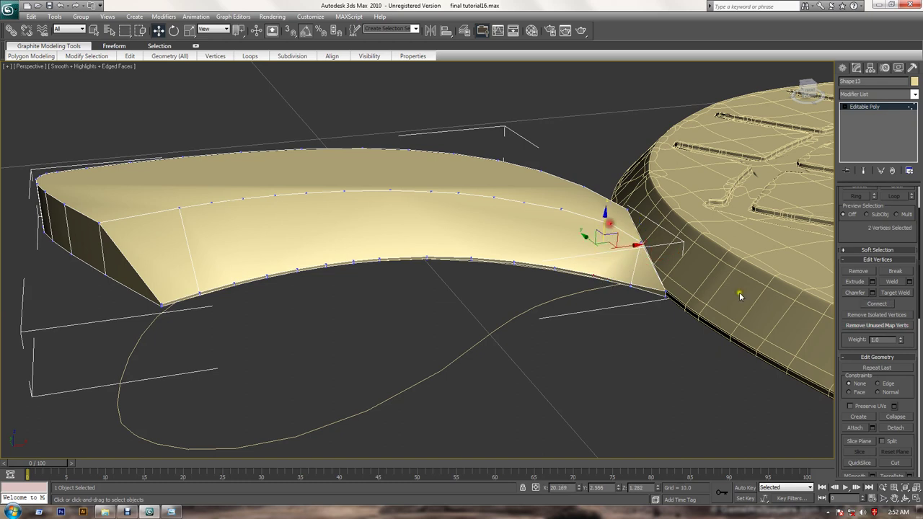
{"action": "left_click", "coordinate": [876, 302]}
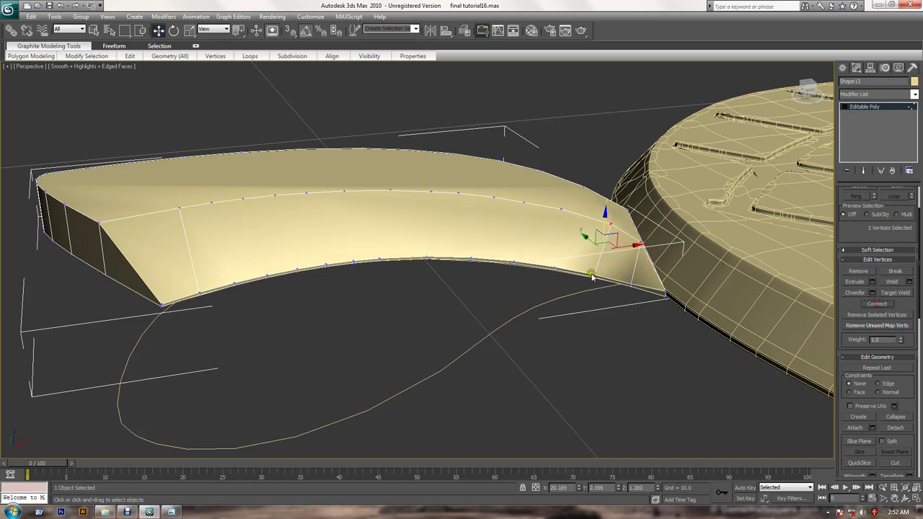
Connect the next four lower-to-top vertex pairs across the top, moving left
{"action": "left_click", "coordinate": [558, 266]}
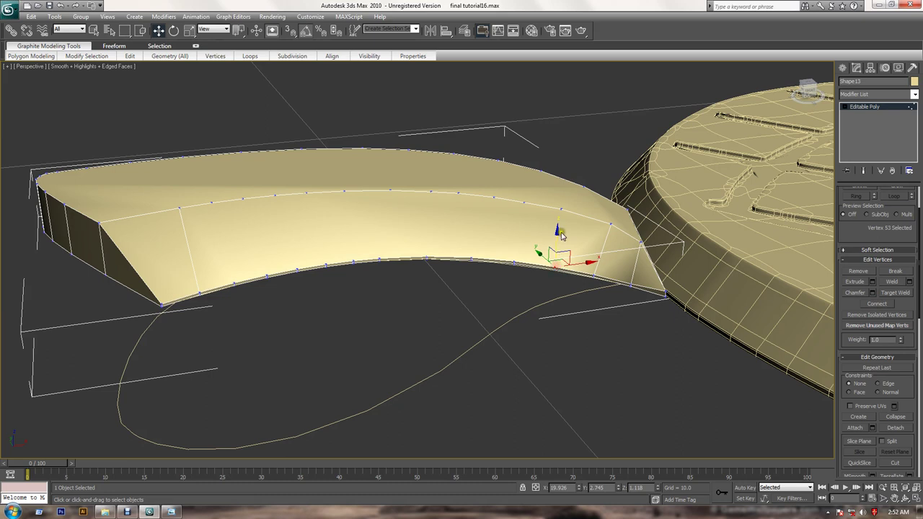
{"action": "left_click", "coordinate": [559, 210], "text": "ctrl"}
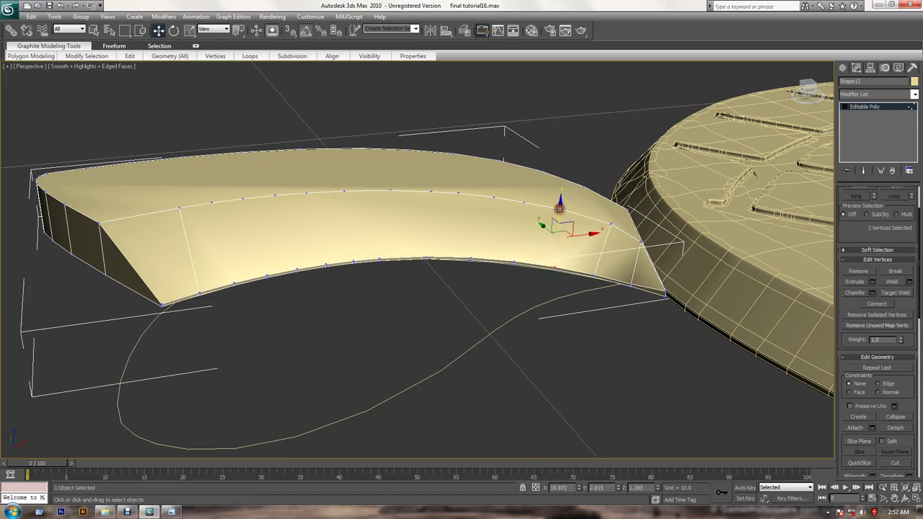
{"action": "left_click", "coordinate": [873, 303]}
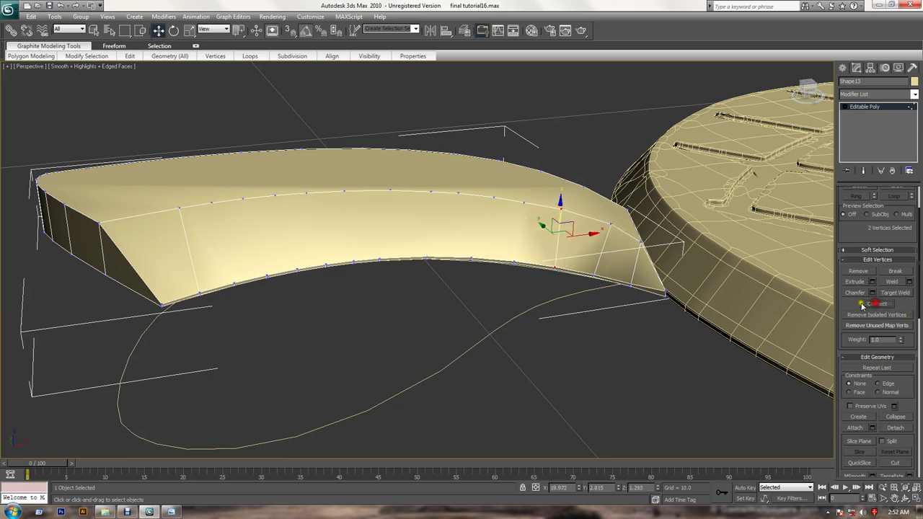
{"action": "left_click", "coordinate": [513, 260]}
{"action": "left_click", "coordinate": [521, 202], "text": "ctrl"}
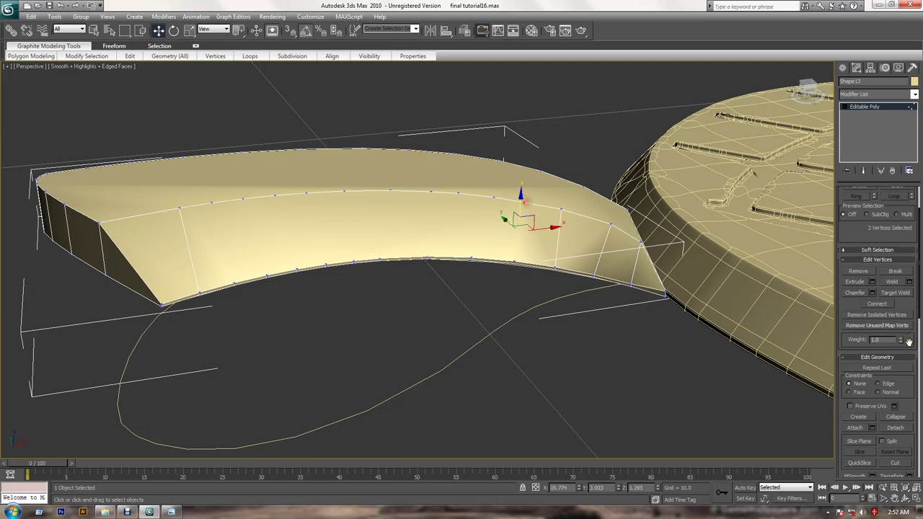
{"action": "left_click", "coordinate": [875, 304]}
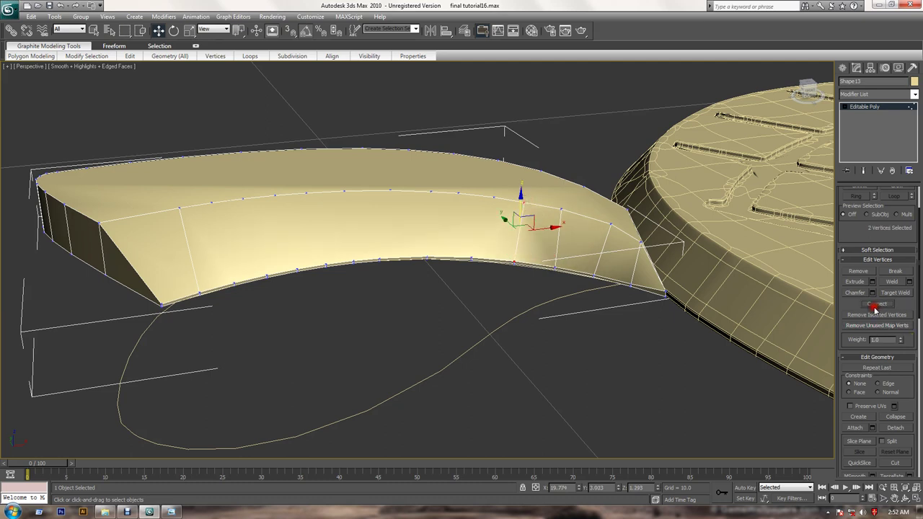
{"action": "left_click", "coordinate": [474, 258]}
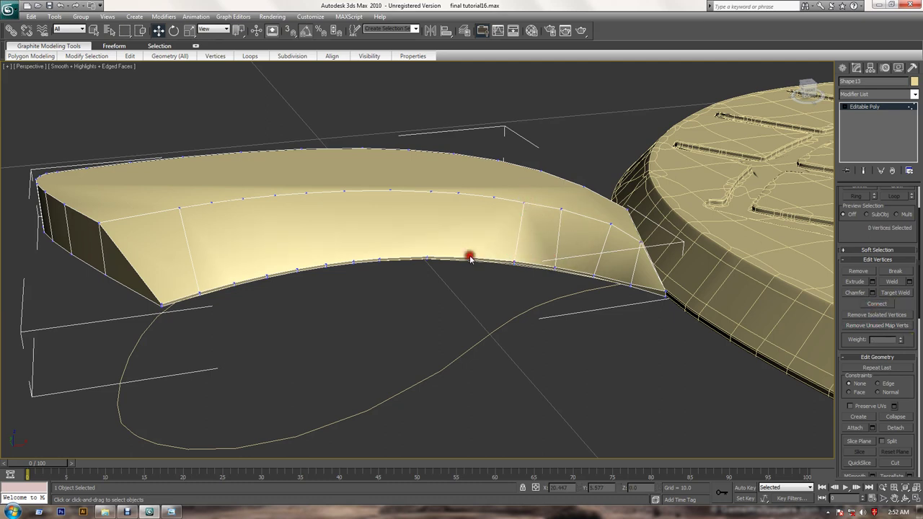
{"action": "left_click", "coordinate": [492, 198], "text": "ctrl"}
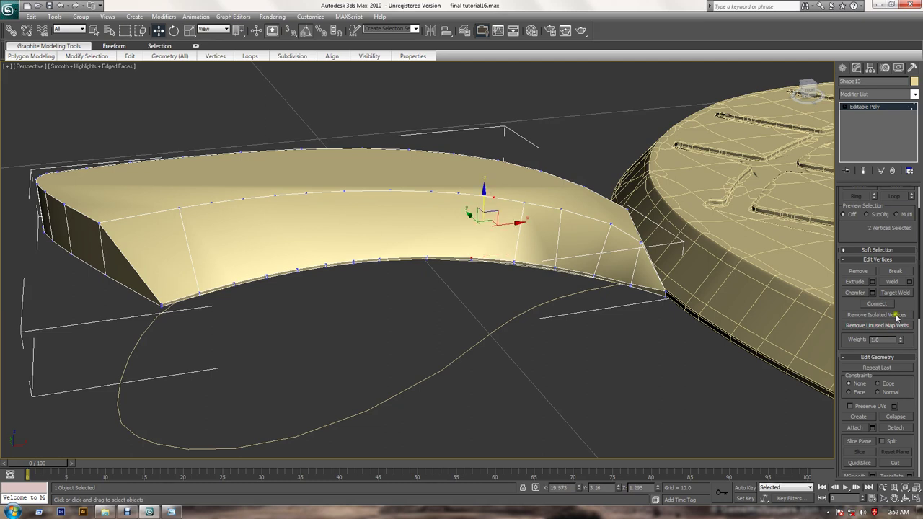
{"action": "left_click", "coordinate": [877, 303]}
{"action": "left_click", "coordinate": [426, 256]}
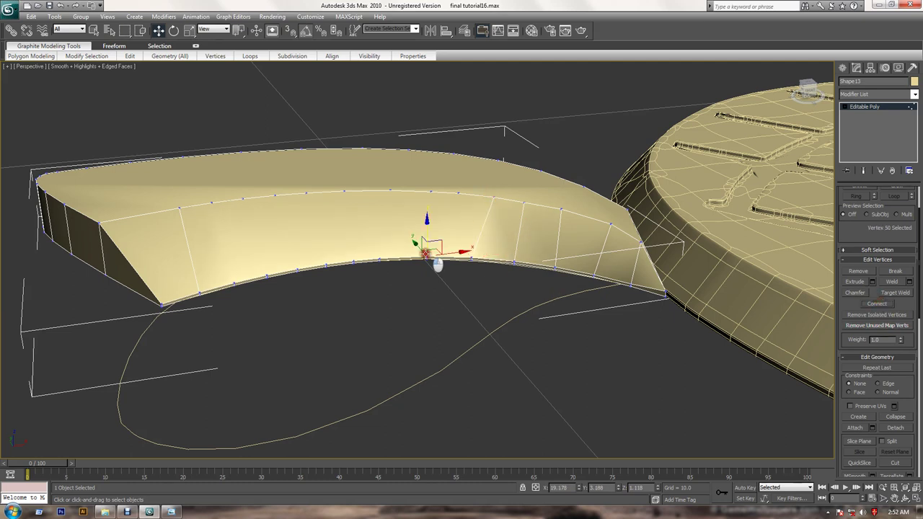
{"action": "left_click", "coordinate": [458, 191], "text": "ctrl"}
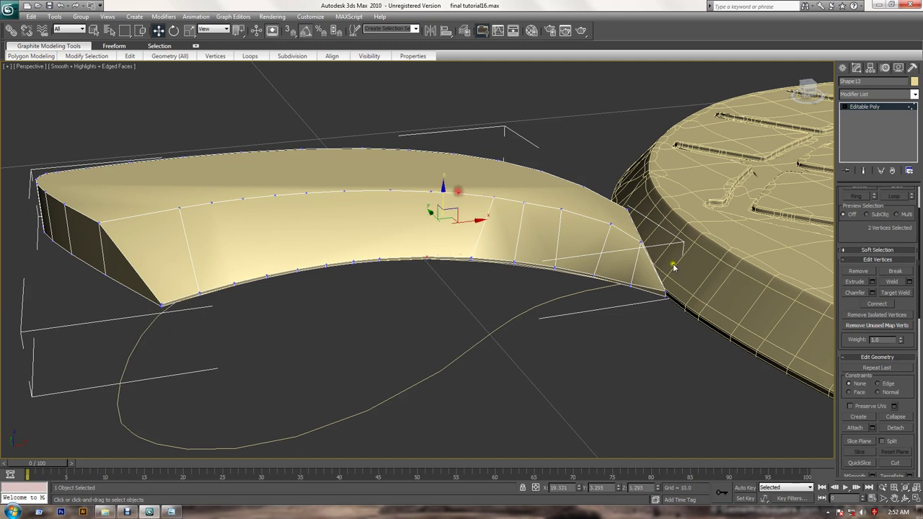
{"action": "left_click", "coordinate": [890, 306]}
Connect four more vertex pairs further left with new edges
{"action": "left_click", "coordinate": [378, 256]}
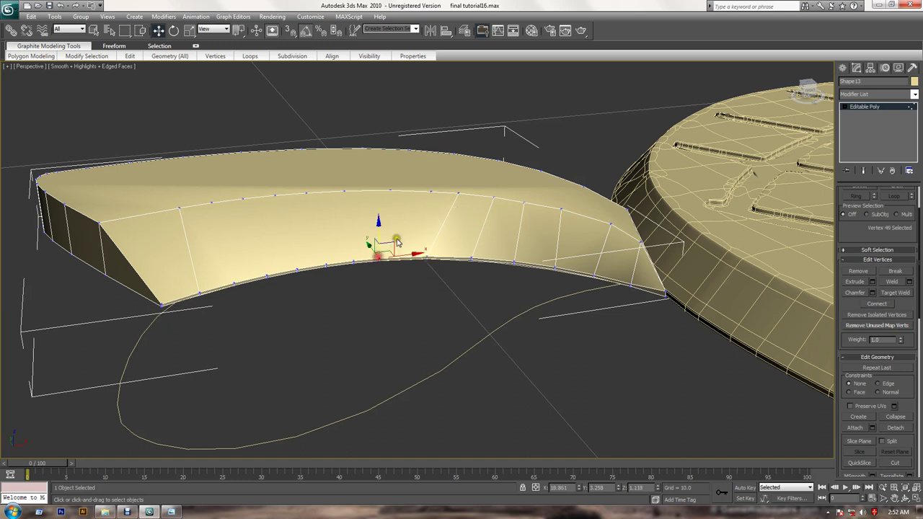
{"action": "left_click", "coordinate": [430, 190], "text": "ctrl"}
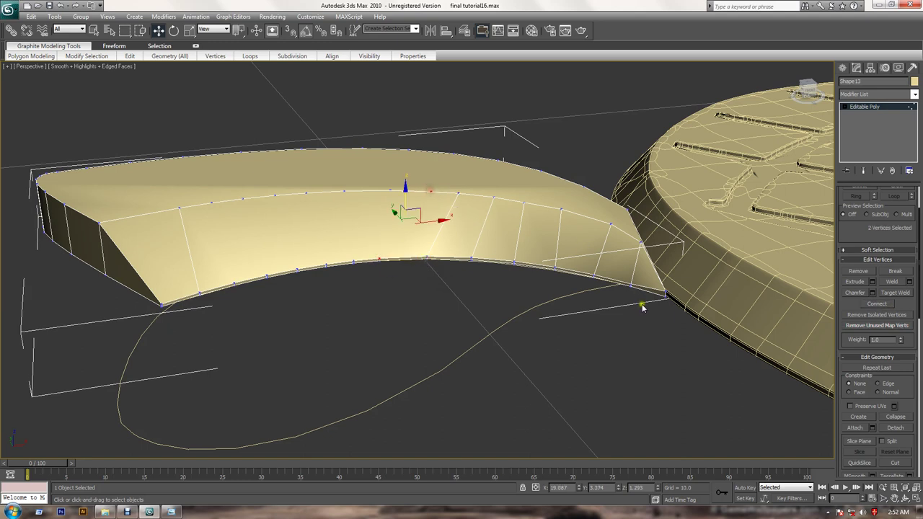
{"action": "left_click", "coordinate": [874, 300]}
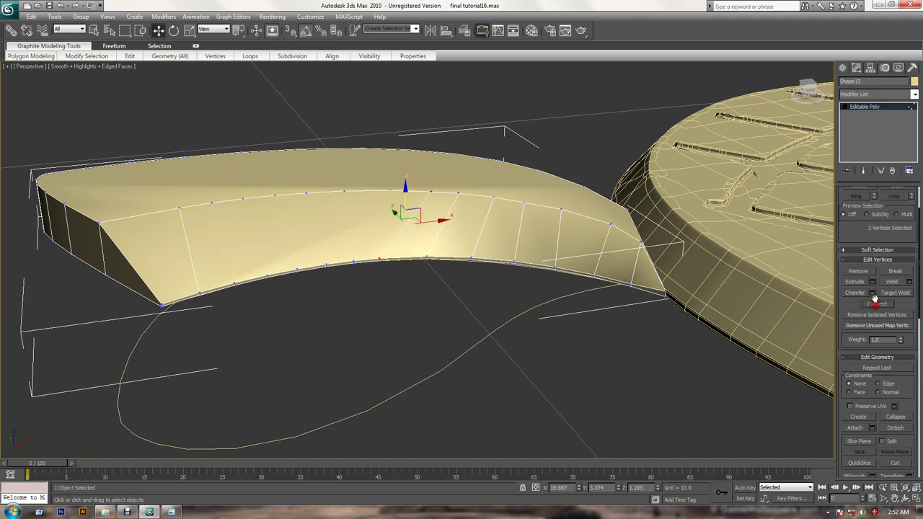
{"action": "left_click", "coordinate": [353, 259]}
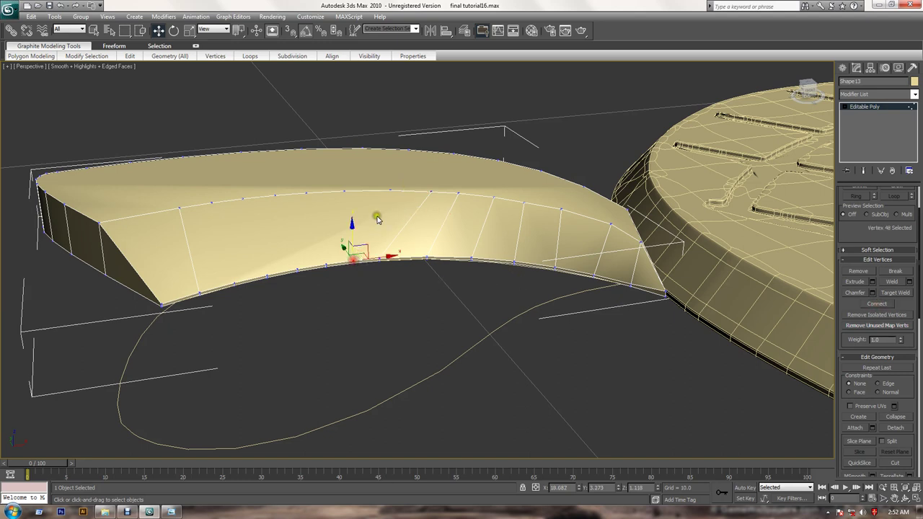
{"action": "left_click", "coordinate": [389, 190], "text": "ctrl"}
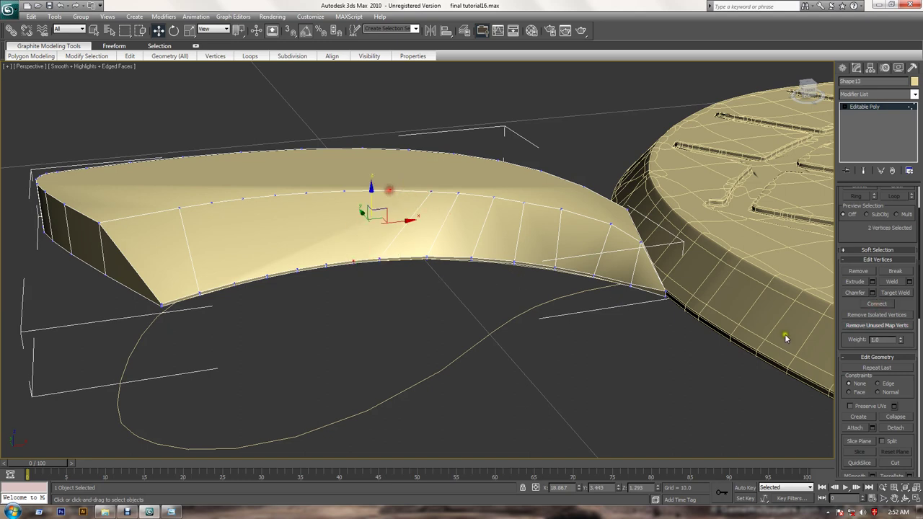
{"action": "left_click", "coordinate": [868, 303]}
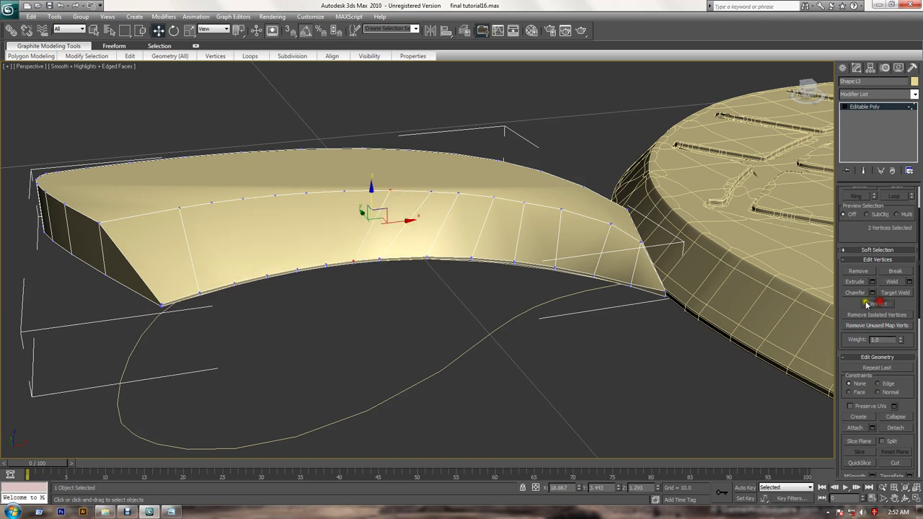
{"action": "left_click", "coordinate": [326, 262]}
{"action": "left_click", "coordinate": [344, 190], "text": "ctrl"}
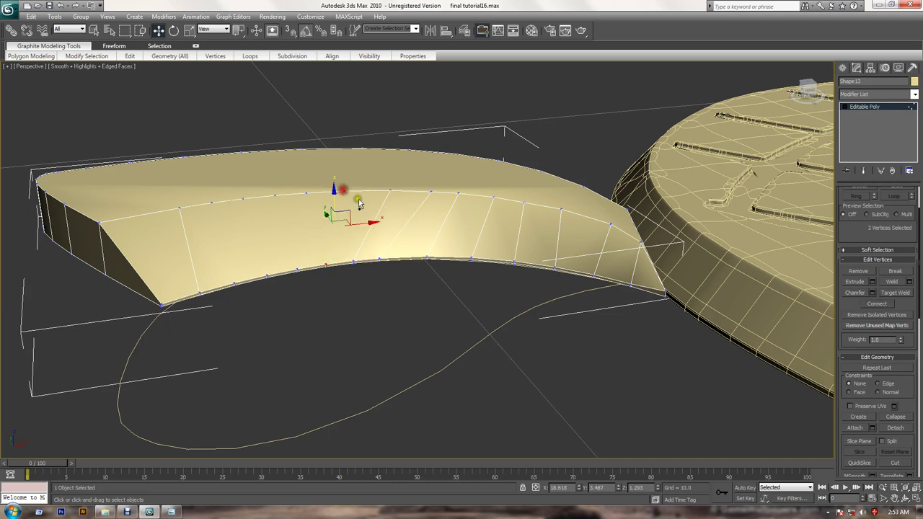
{"action": "left_click", "coordinate": [873, 304]}
{"action": "left_click", "coordinate": [306, 194]}
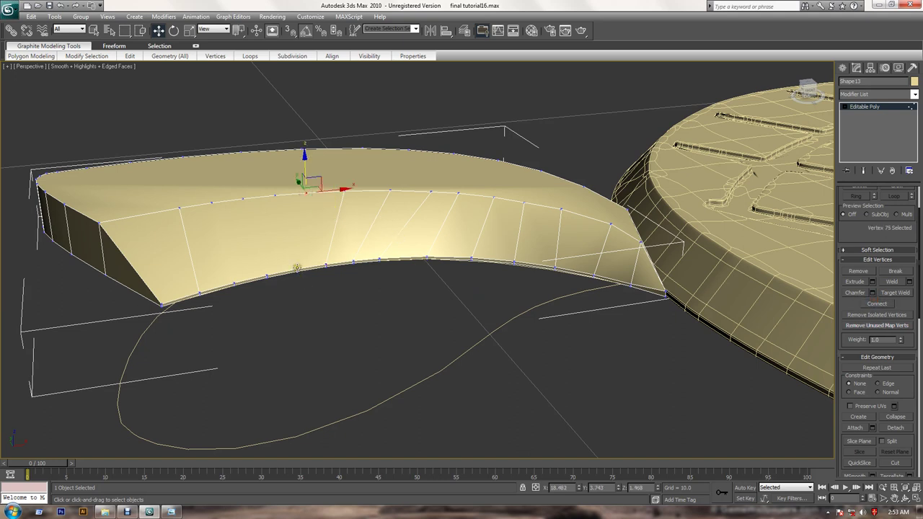
{"action": "left_click", "coordinate": [297, 269], "text": "ctrl"}
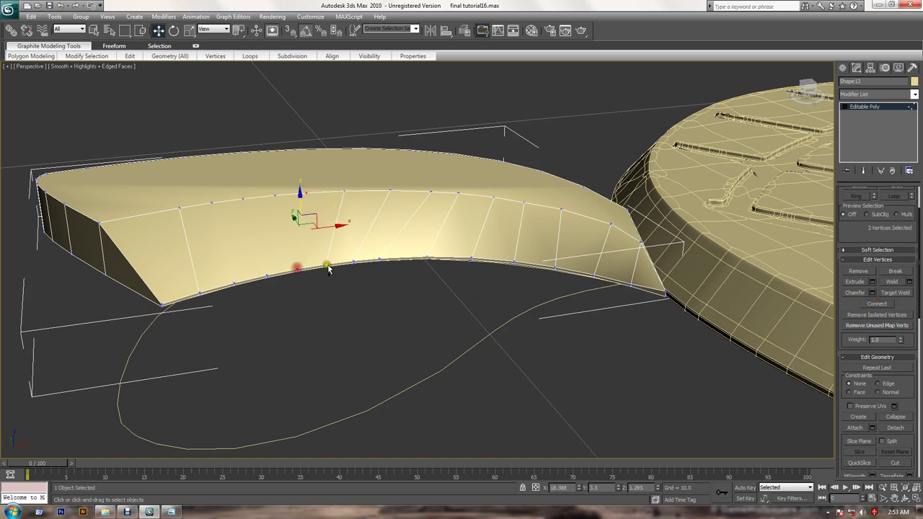
{"action": "left_click", "coordinate": [877, 304]}
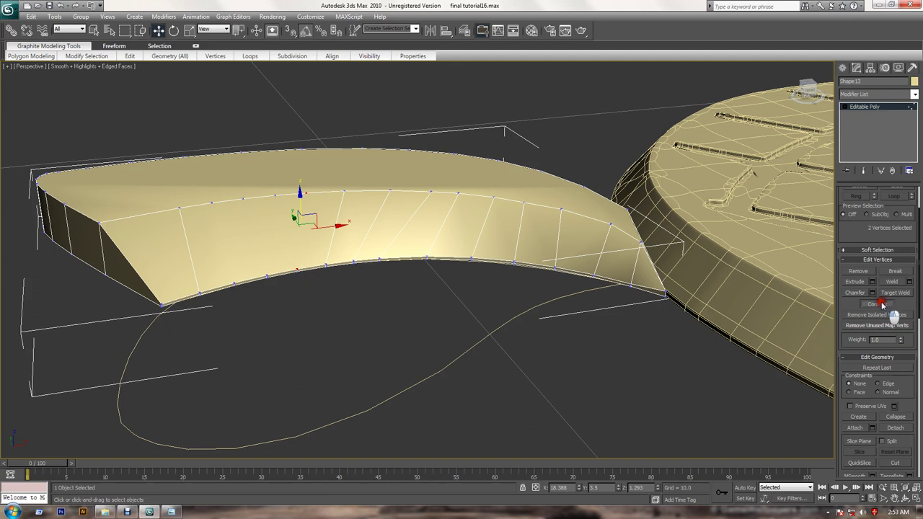
Connect the last two vertex pairs at the leaf's left end
{"action": "left_click", "coordinate": [267, 273]}
{"action": "left_click", "coordinate": [275, 195], "text": "ctrl"}
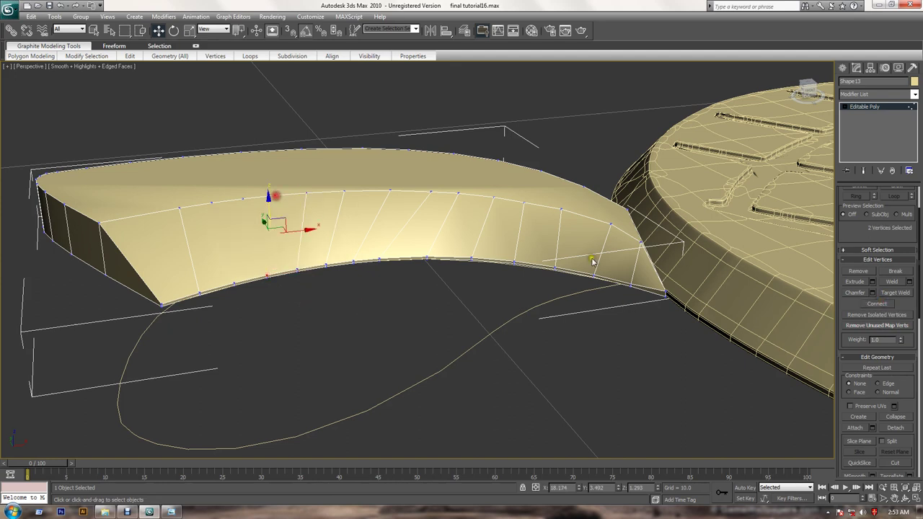
{"action": "left_click", "coordinate": [884, 303]}
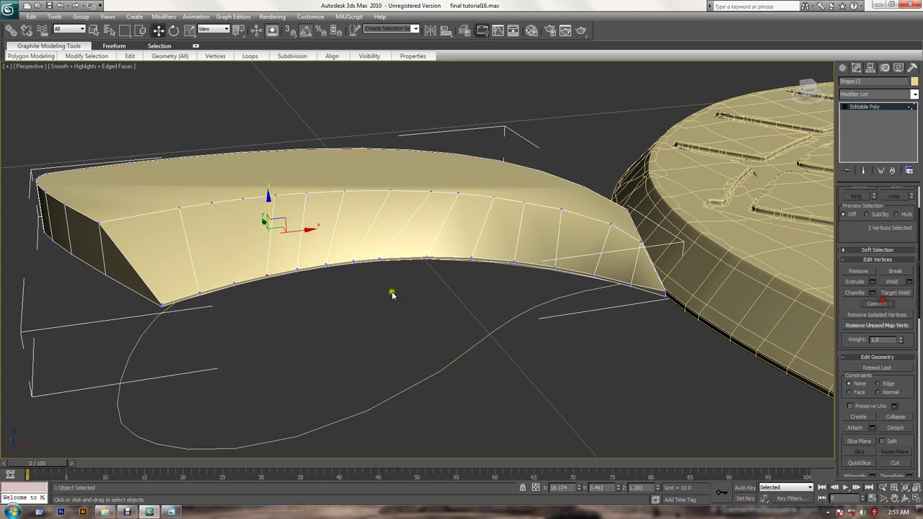
{"action": "left_click", "coordinate": [234, 281]}
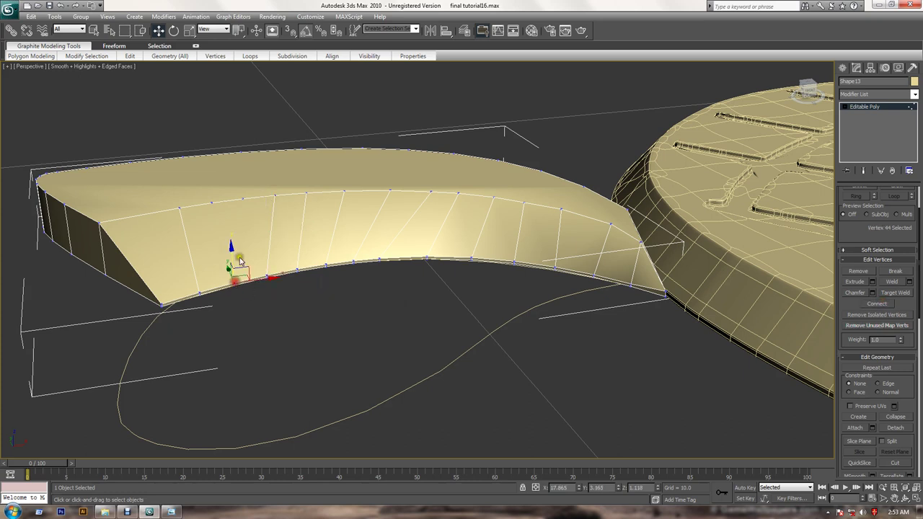
{"action": "left_click", "coordinate": [242, 199], "text": "ctrl"}
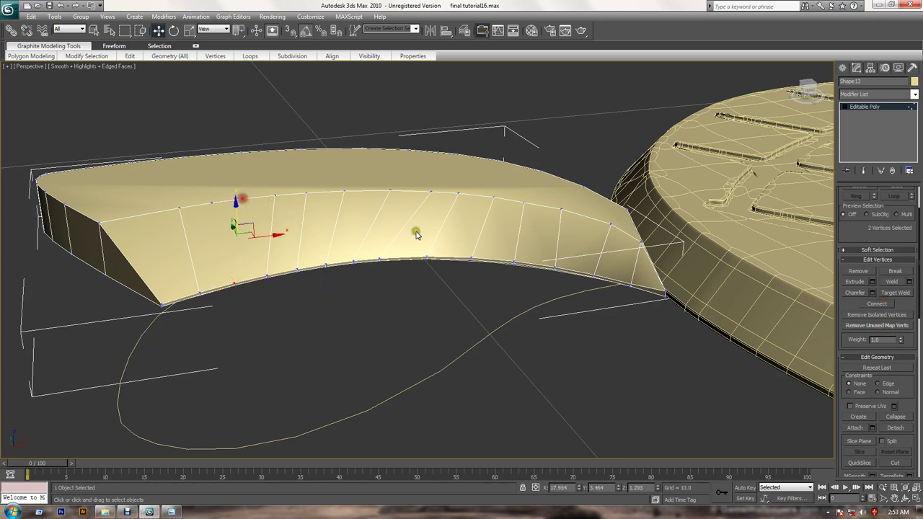
{"action": "left_click", "coordinate": [876, 307]}
Return to the four-view layout and drag-select the leaf's vertices in the Front view
{"action": "mouse_move", "coordinate": [474, 322]}
{"action": "middle_mouse_down", "text": "alt"}
{"action": "mouse_move", "coordinate": [604, 270]}
{"action": "mouse_move", "coordinate": [590, 270]}
{"action": "middle_mouse_up", "text": "alt"}
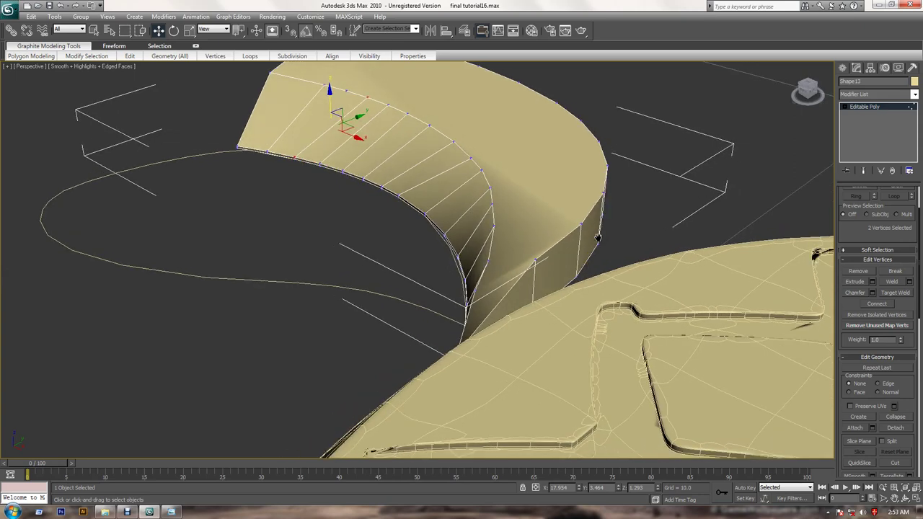
{"action": "middle_click_drag", "start_coordinate": [597, 238], "coordinate": [541, 321]}
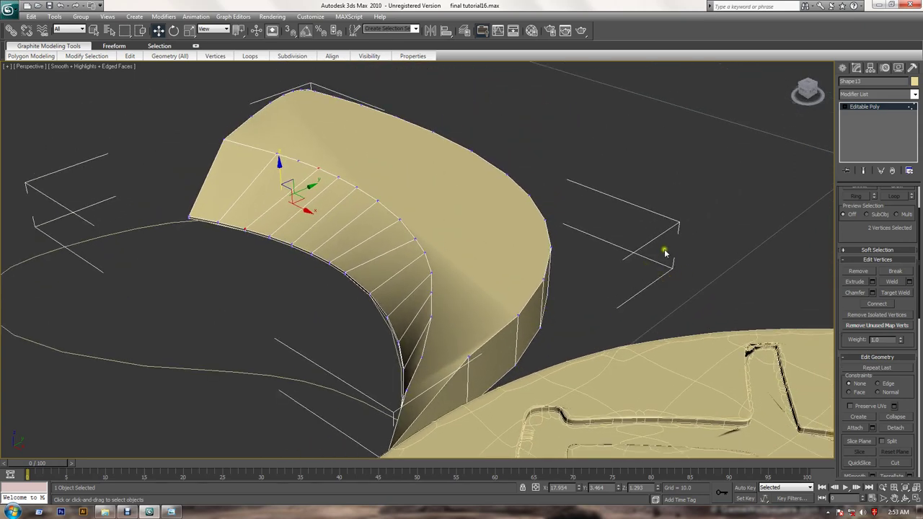
{"action": "middle_click_drag", "start_coordinate": [665, 252], "coordinate": [624, 252], "text": "alt"}
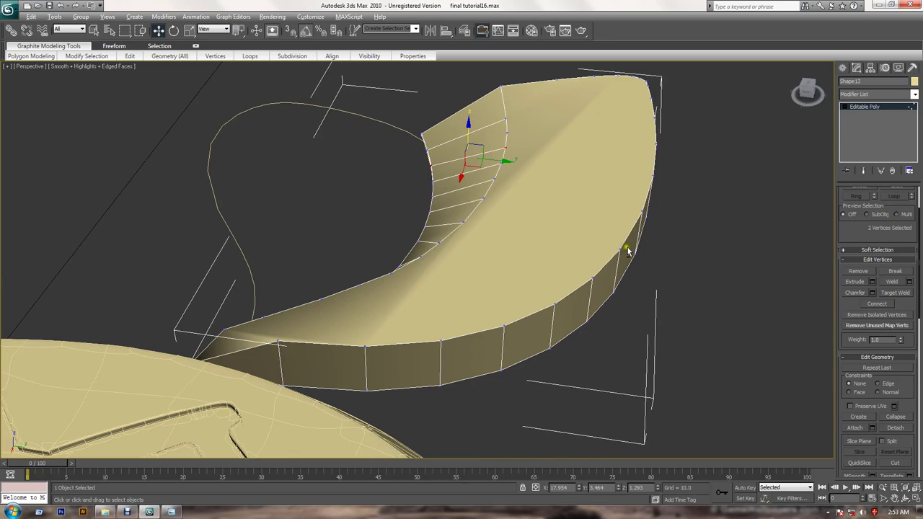
{"action": "key", "text": "alt+w"}
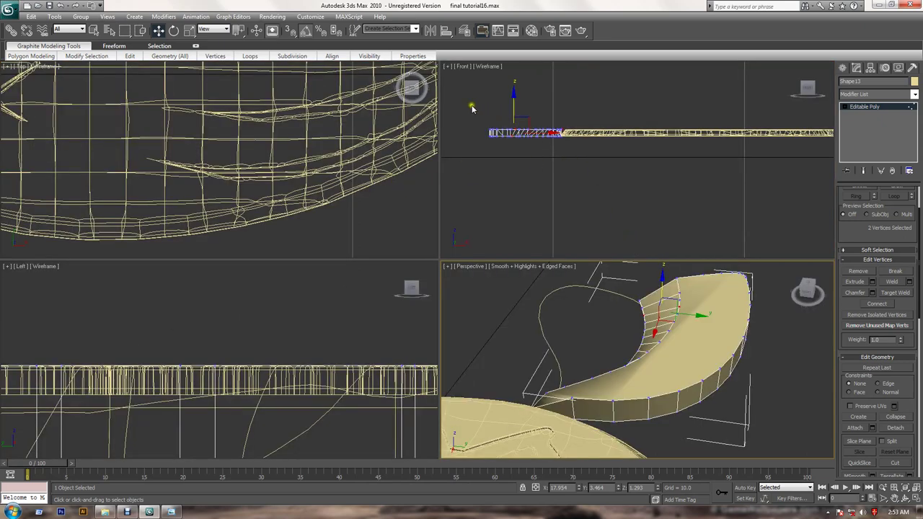
{"action": "left_click_drag", "start_coordinate": [473, 109], "coordinate": [604, 144]}
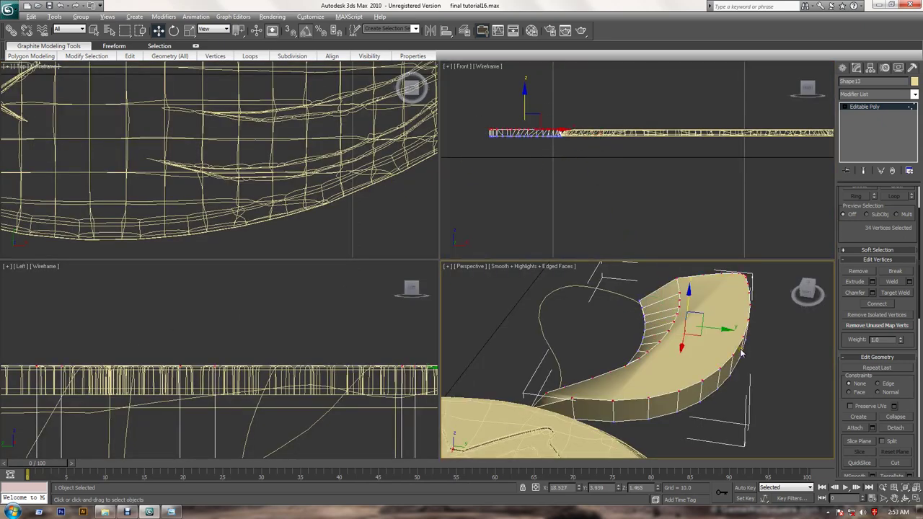
In the maximized Top view, deselect inner and tip vertices, keeping only the outer-edge ones
{"action": "key", "text": "alt+w"}
{"action": "key", "text": "alt+w"}
{"action": "scroll", "coordinate": [252, 189], "scroll_direction": "down", "scroll_amount": 5}
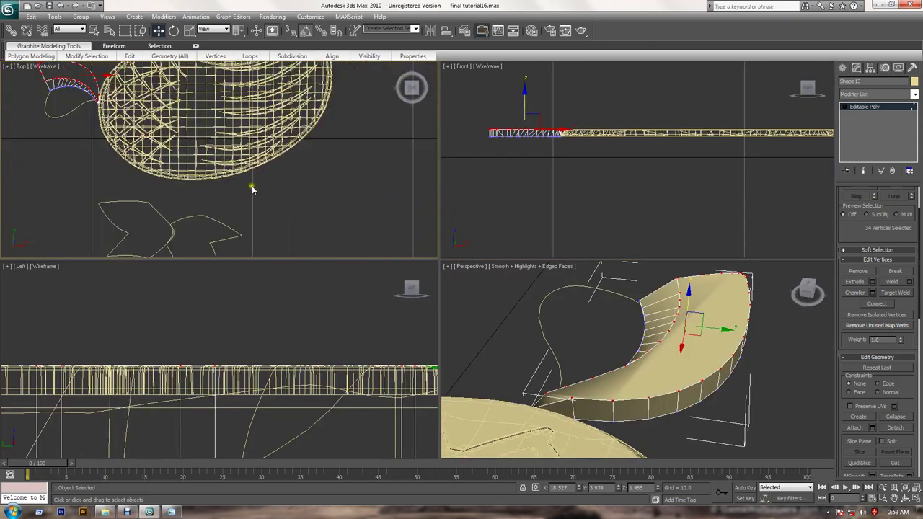
{"action": "key", "text": "alt+w"}
{"action": "scroll", "coordinate": [331, 241], "scroll_direction": "up", "scroll_amount": 3}
{"action": "scroll", "coordinate": [331, 241], "scroll_direction": "up", "scroll_amount": 3}
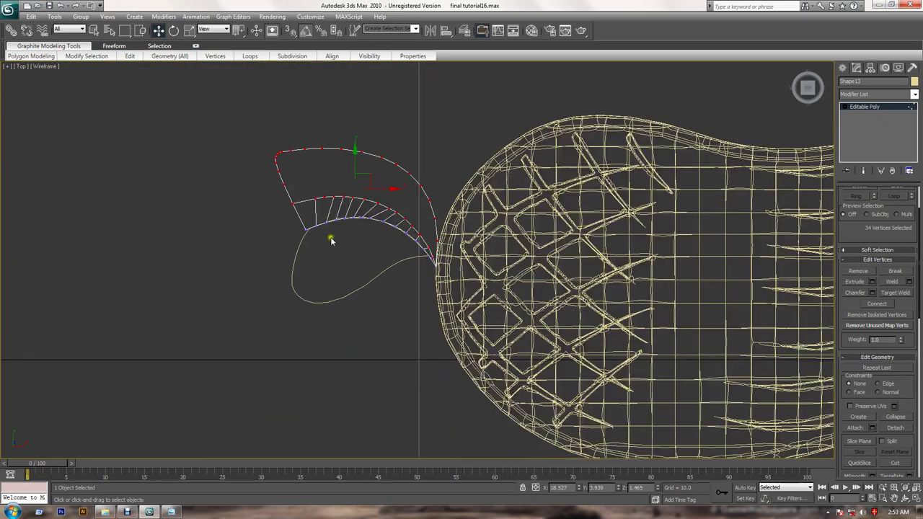
{"action": "left_click_drag", "start_coordinate": [273, 199], "coordinate": [421, 268], "text": "alt"}
{"action": "left_click_drag", "start_coordinate": [399, 233], "coordinate": [433, 271], "text": "alt"}
{"action": "left_click_drag", "start_coordinate": [438, 271], "coordinate": [472, 277], "text": "alt"}
{"action": "scroll", "coordinate": [448, 269], "scroll_direction": "up", "scroll_amount": 4}
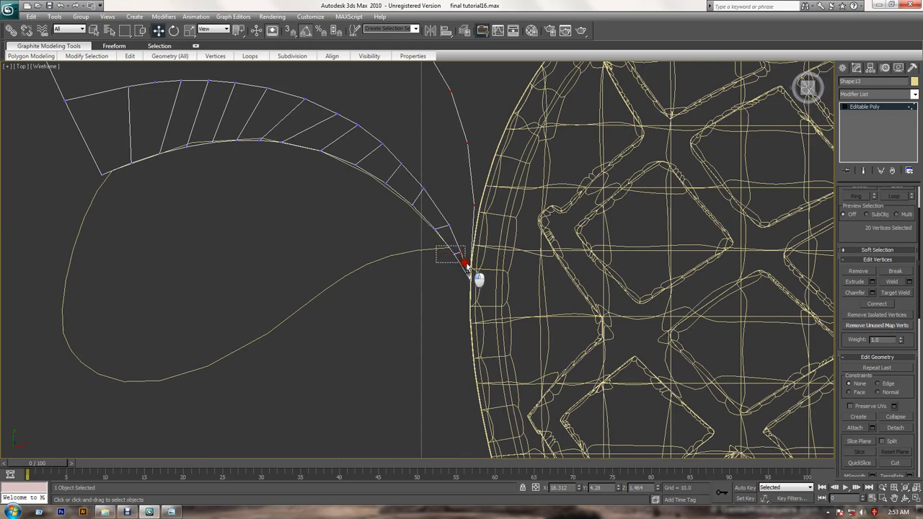
{"action": "key", "text": "z"}
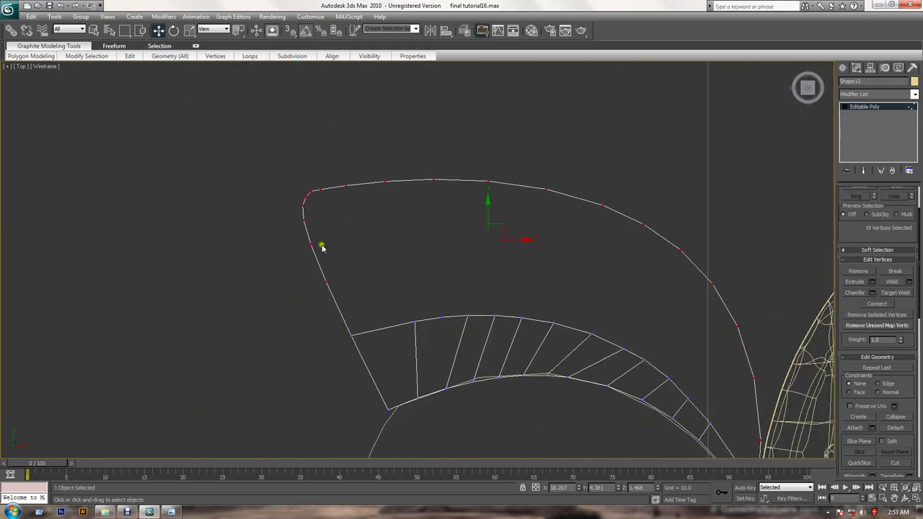
Deselect the left-curve and corner vertices from the outer-edge selection
{"action": "left_click_drag", "start_coordinate": [237, 204], "coordinate": [371, 349], "text": "alt"}
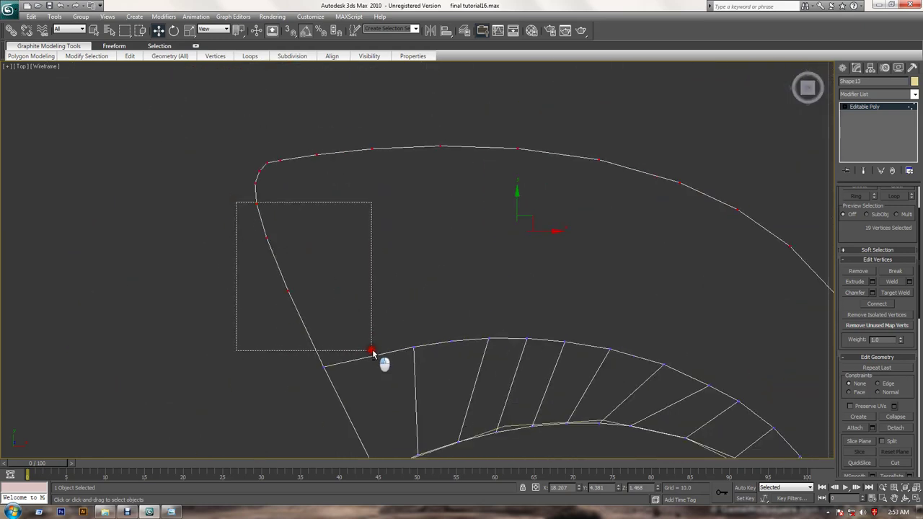
{"action": "left_click_drag", "start_coordinate": [233, 201], "coordinate": [321, 286]}
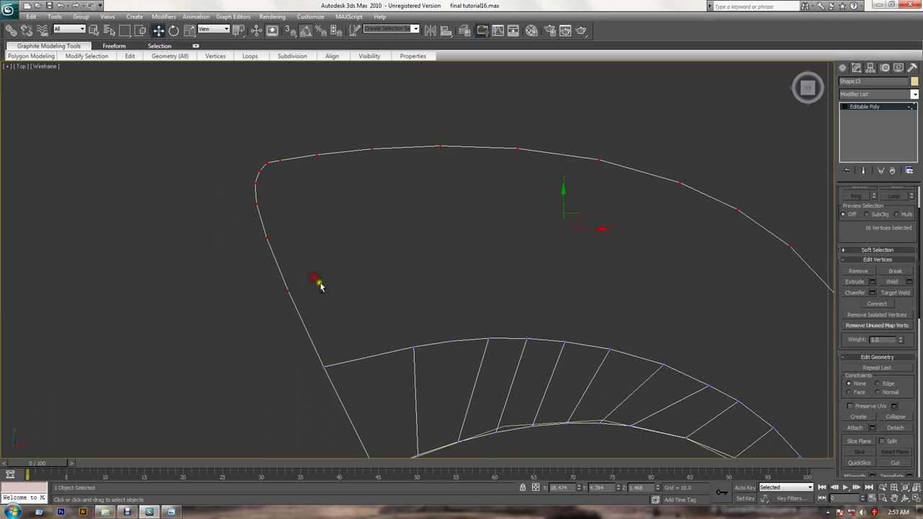
{"action": "left_click_drag", "start_coordinate": [235, 167], "coordinate": [289, 244], "text": "alt"}
In the maximized Perspective view, lower the 14 outer-edge vertices about 0.14 on Z
{"action": "key", "text": "alt+w"}
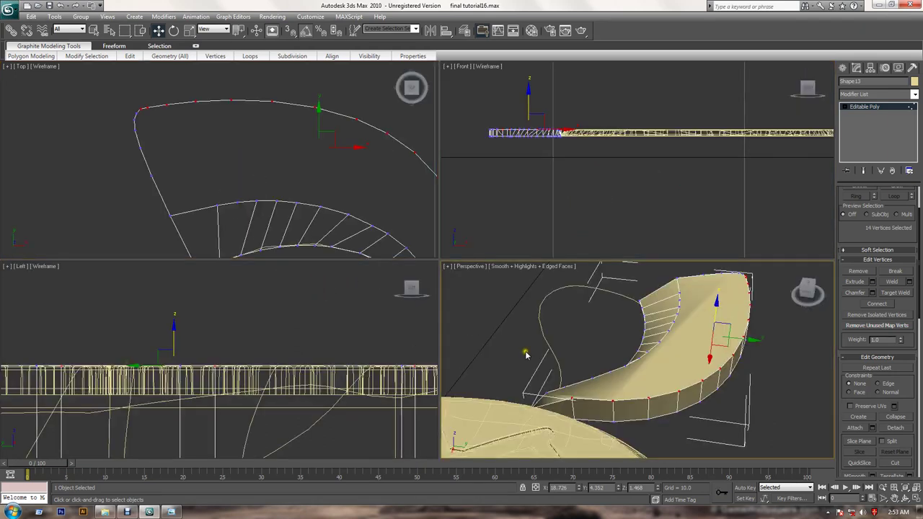
{"action": "right_click", "coordinate": [525, 352]}
{"action": "key", "text": "alt+w"}
{"action": "middle_click_drag", "start_coordinate": [497, 280], "coordinate": [501, 271], "text": "alt"}
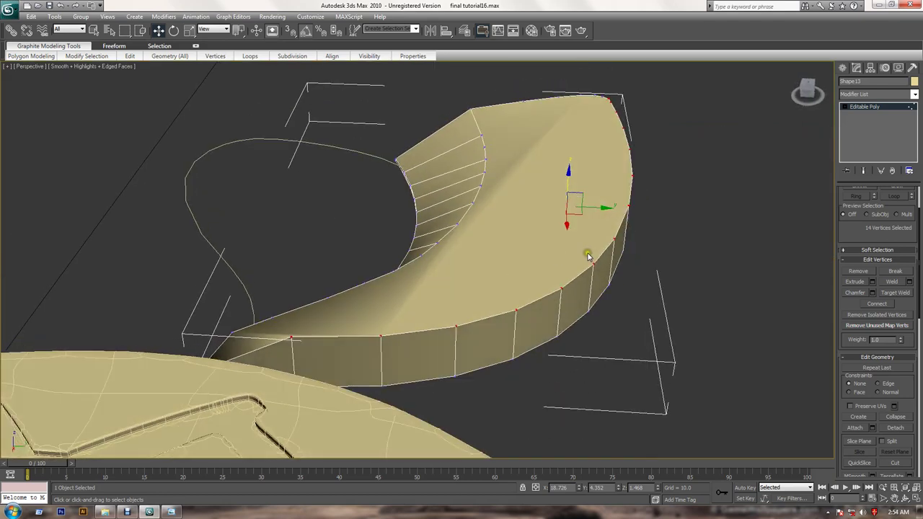
{"action": "middle_click_drag", "start_coordinate": [653, 261], "coordinate": [598, 260], "text": "alt"}
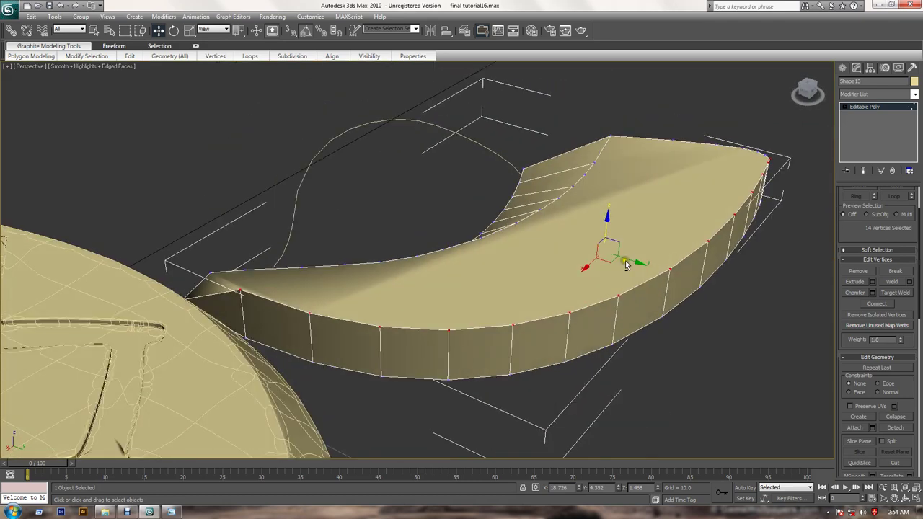
{"action": "middle_click_drag", "start_coordinate": [650, 312], "coordinate": [627, 325], "text": "alt"}
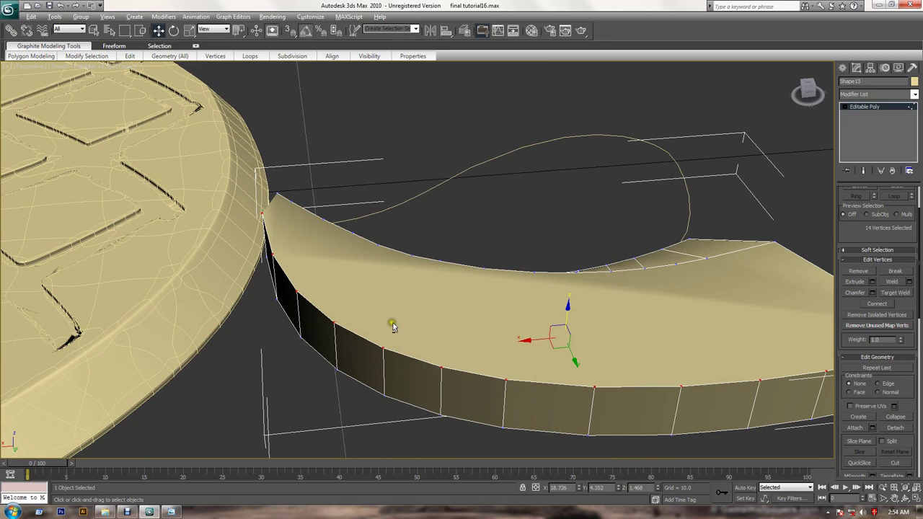
{"action": "middle_click_drag", "start_coordinate": [392, 324], "coordinate": [454, 319], "text": "alt"}
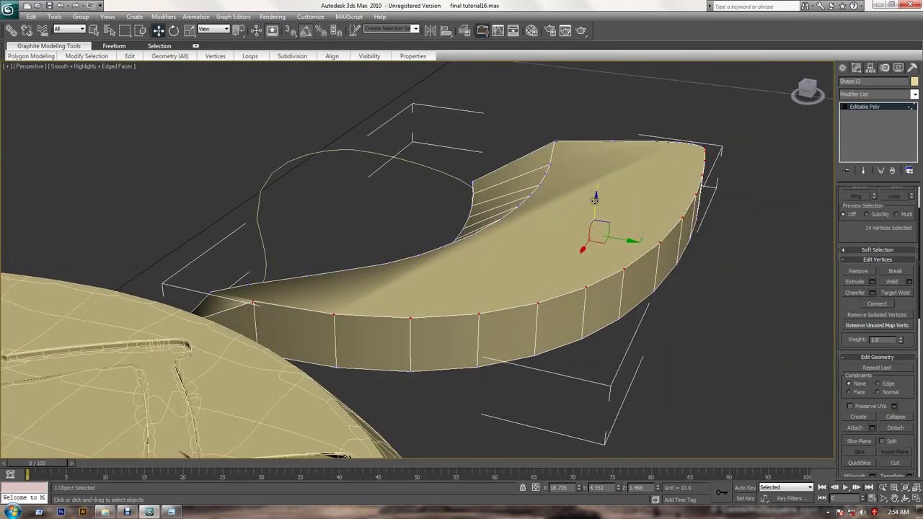
{"action": "left_click_drag", "start_coordinate": [599, 228], "coordinate": [600, 221]}
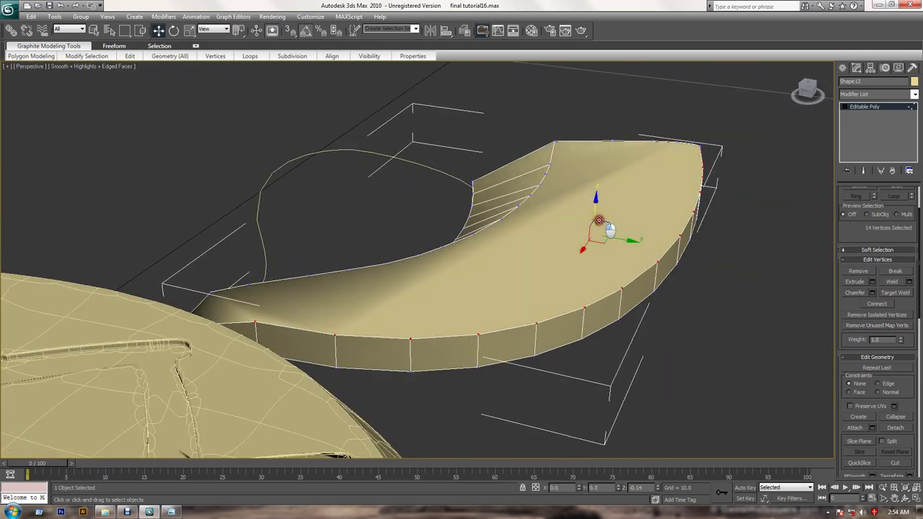
{"action": "mouse_move", "coordinate": [594, 216]}
{"action": "middle_mouse_down", "text": "alt"}
{"action": "mouse_move", "coordinate": [562, 249]}
{"action": "mouse_move", "coordinate": [483, 255]}
{"action": "mouse_move", "coordinate": [603, 238]}
{"action": "mouse_move", "coordinate": [555, 226]}
{"action": "middle_mouse_up", "text": "alt"}
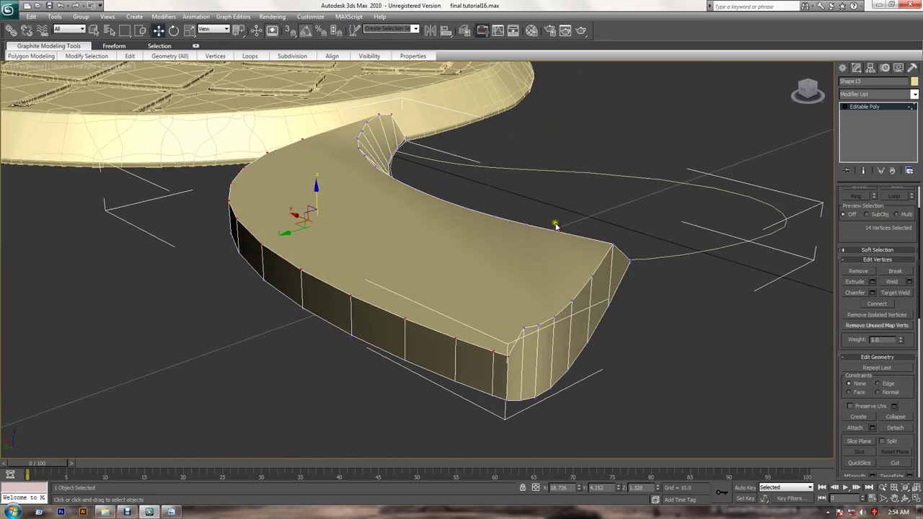
Lower the tip-corner vertex slightly on Z to follow the tapered edge
{"action": "left_click", "coordinate": [525, 326]}
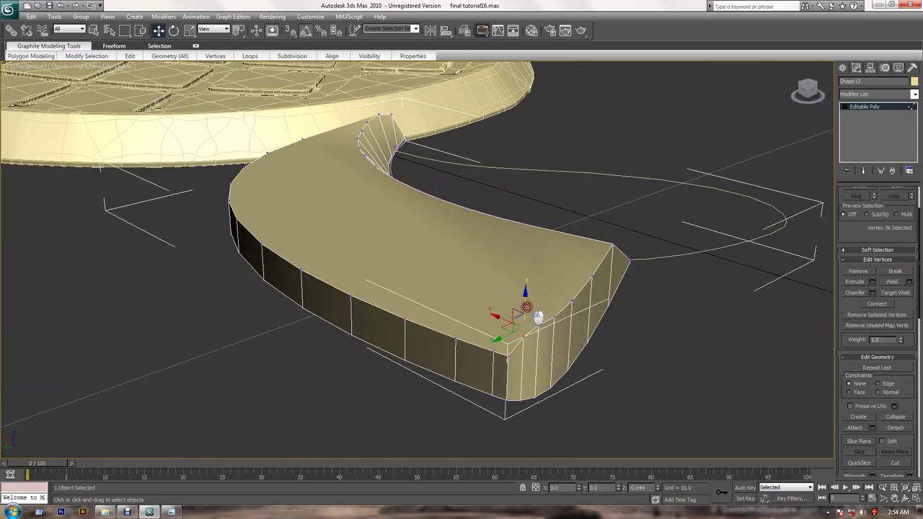
{"action": "mouse_move", "coordinate": [527, 308]}
{"action": "middle_mouse_down", "text": "alt"}
{"action": "mouse_move", "coordinate": [544, 330]}
{"action": "mouse_move", "coordinate": [379, 307]}
{"action": "middle_mouse_up", "text": "alt"}
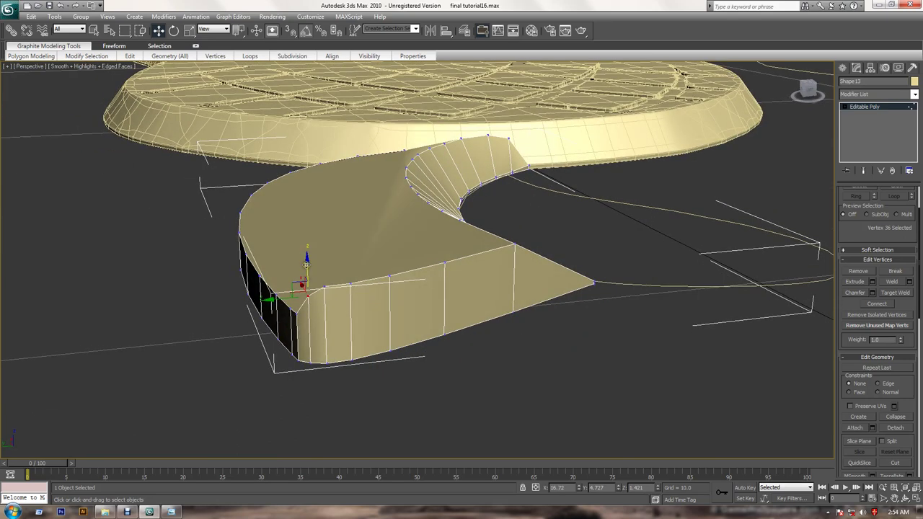
{"action": "left_click_drag", "start_coordinate": [306, 264], "coordinate": [305, 267]}
{"action": "mouse_move", "coordinate": [305, 268]}
{"action": "left_mouse_down"}
{"action": "mouse_move", "coordinate": [335, 270]}
{"action": "mouse_move", "coordinate": [326, 264]}
{"action": "left_mouse_up"}
{"action": "middle_click_drag", "start_coordinate": [483, 272], "coordinate": [458, 280], "text": "alt"}
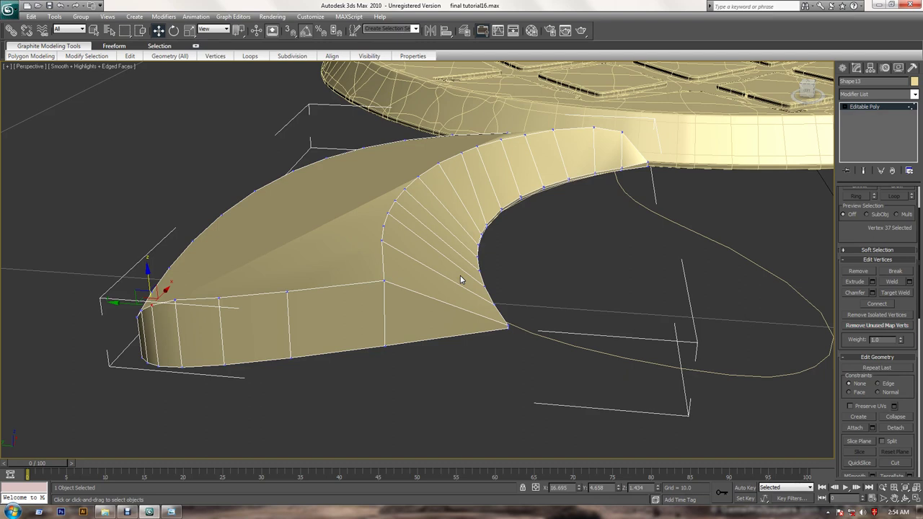
In Edge mode, Ring-select the crosswise edges on the leaf's curved inner side and add the diagonal edge
{"action": "middle_click_drag", "start_coordinate": [461, 279], "coordinate": [399, 303], "text": "alt"}
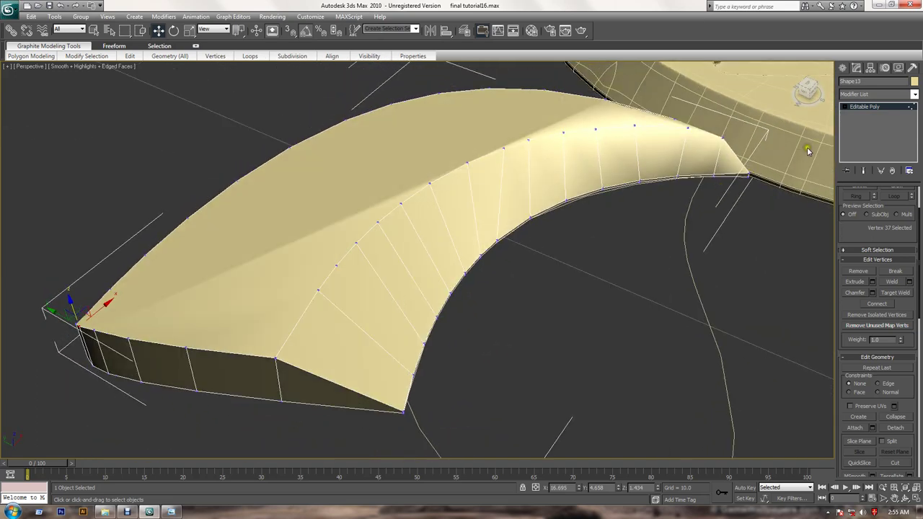
{"action": "left_click", "coordinate": [872, 107]}
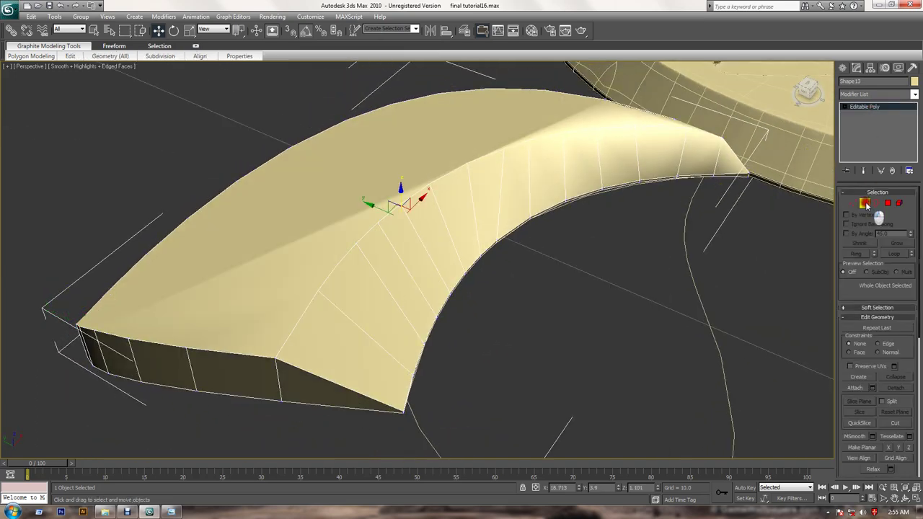
{"action": "left_click", "coordinate": [865, 203]}
{"action": "left_click", "coordinate": [639, 159]}
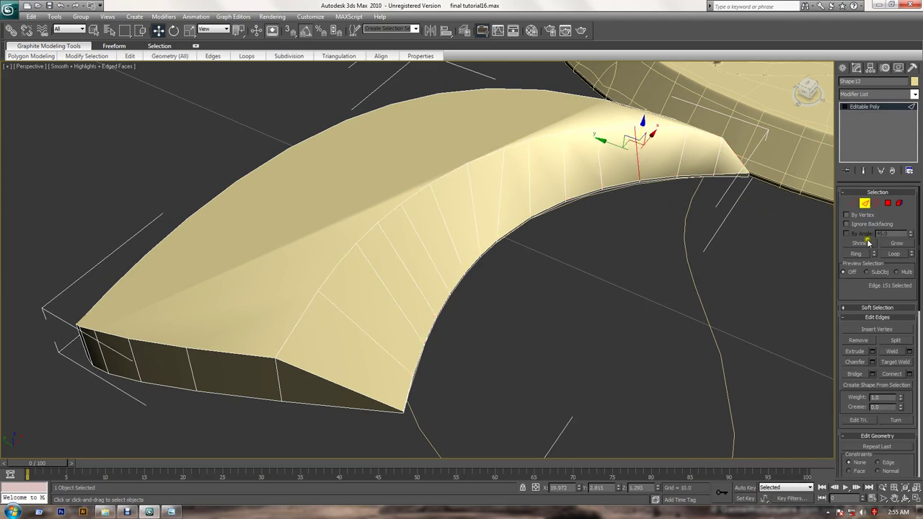
{"action": "left_click", "coordinate": [857, 253]}
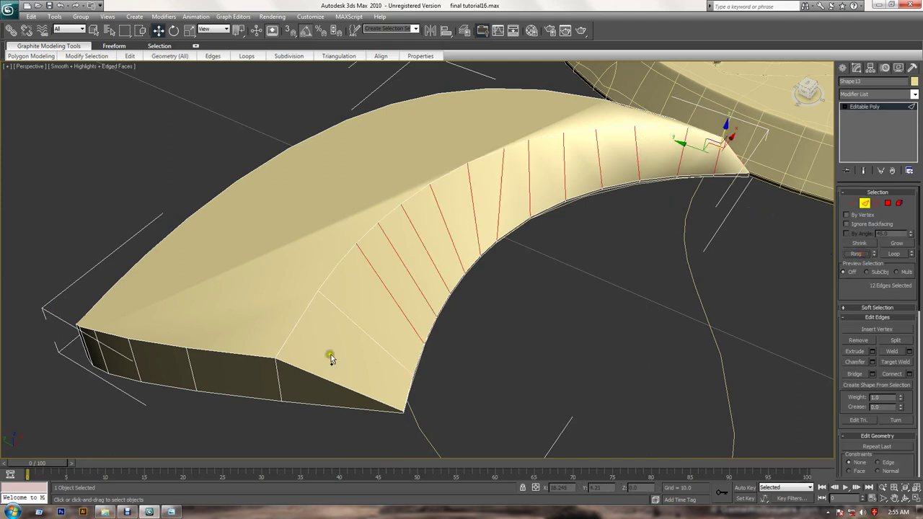
{"action": "left_click", "coordinate": [354, 323], "text": "ctrl"}
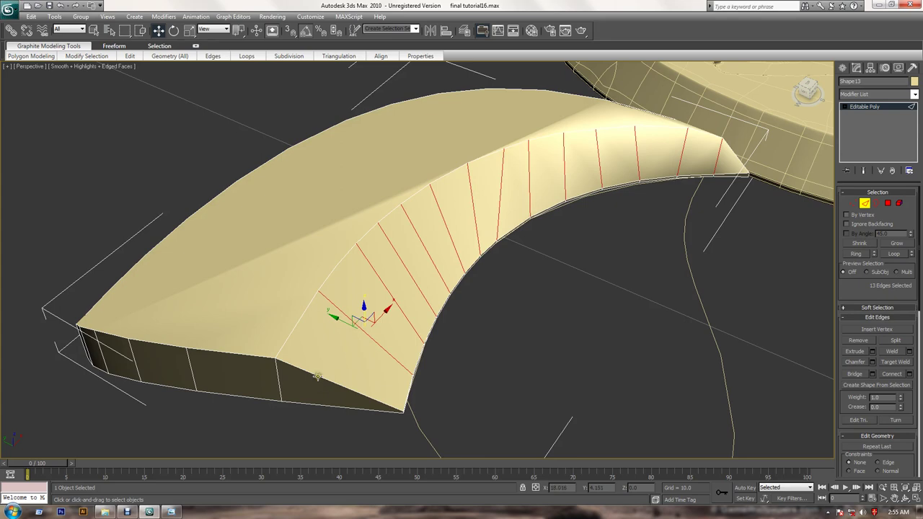
{"action": "mouse_move", "coordinate": [481, 338]}
{"action": "middle_mouse_down", "text": "alt"}
{"action": "mouse_move", "coordinate": [464, 324]}
{"action": "mouse_move", "coordinate": [553, 304]}
{"action": "middle_mouse_up", "text": "alt"}
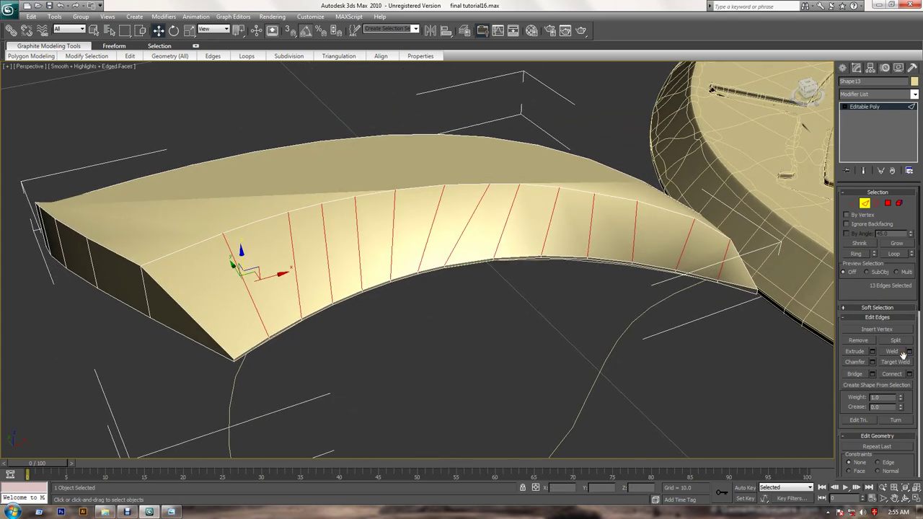
Connect the selected ring with 2 segments and Pinch 94, pinched toward the rim
{"action": "left_click", "coordinate": [909, 374]}
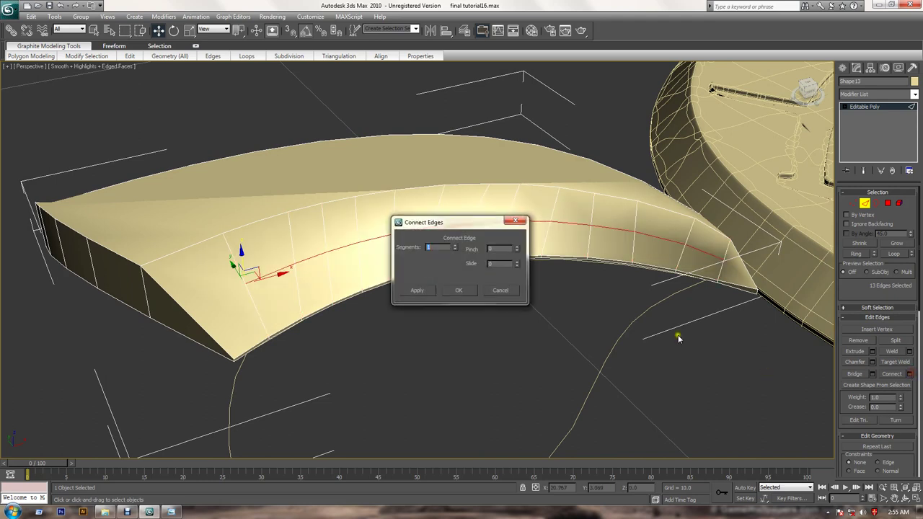
{"action": "left_click", "coordinate": [456, 246]}
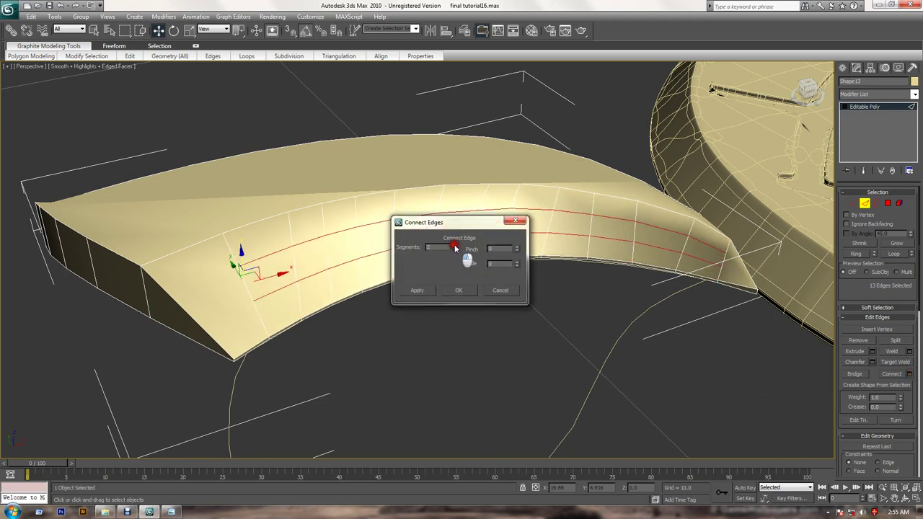
{"action": "left_click", "coordinate": [182, 312], "text": "ctrl"}
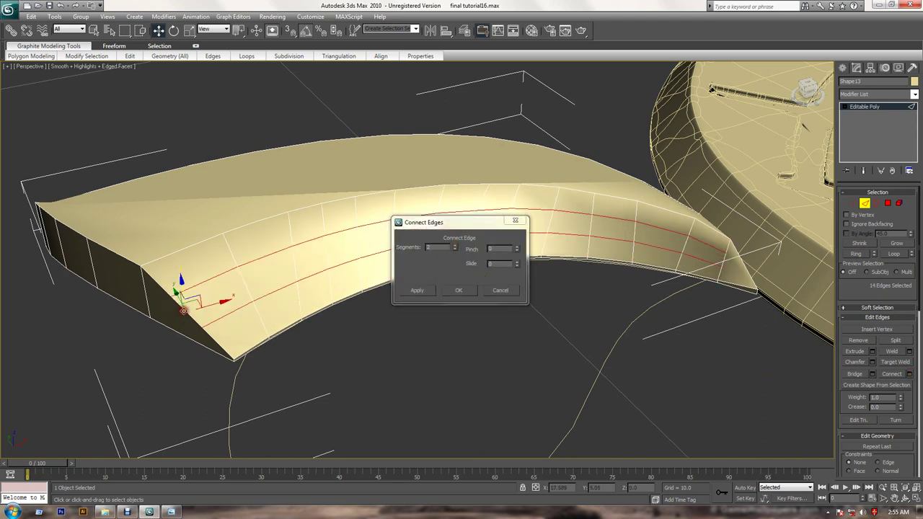
{"action": "left_click", "coordinate": [455, 246]}
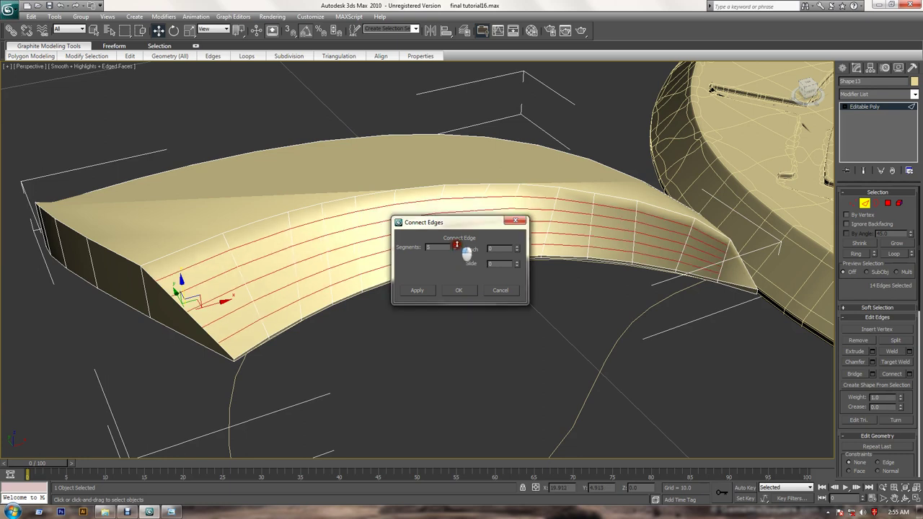
{"action": "right_click", "coordinate": [456, 248]}
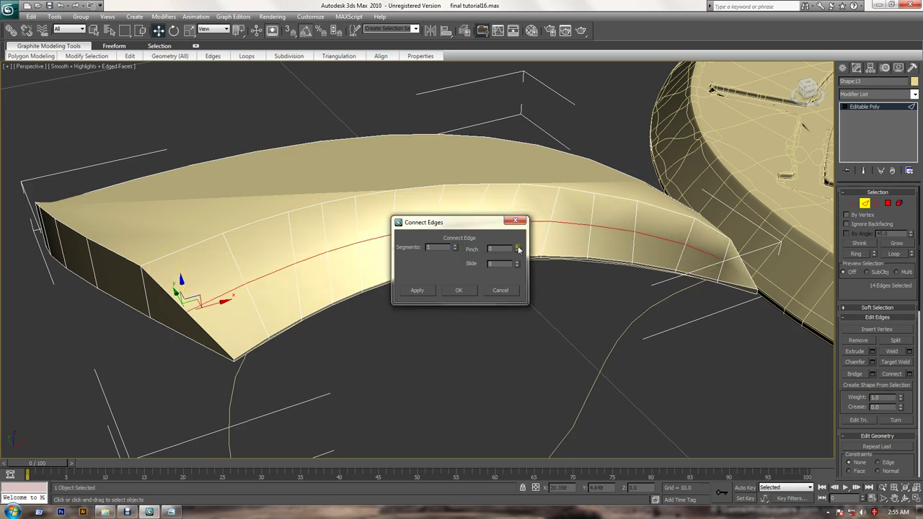
{"action": "left_click_drag", "start_coordinate": [516, 248], "coordinate": [520, 224]}
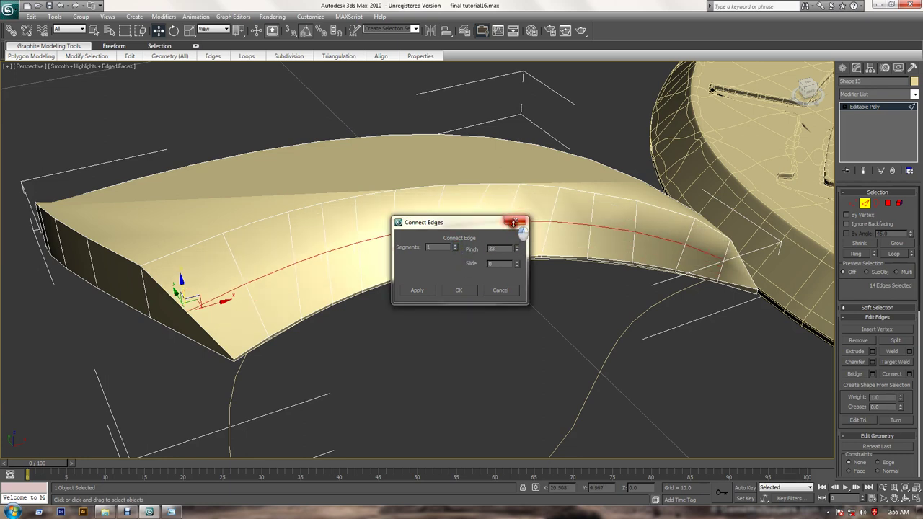
{"action": "left_click", "coordinate": [456, 245]}
{"action": "left_click_drag", "start_coordinate": [516, 250], "coordinate": [520, 186]}
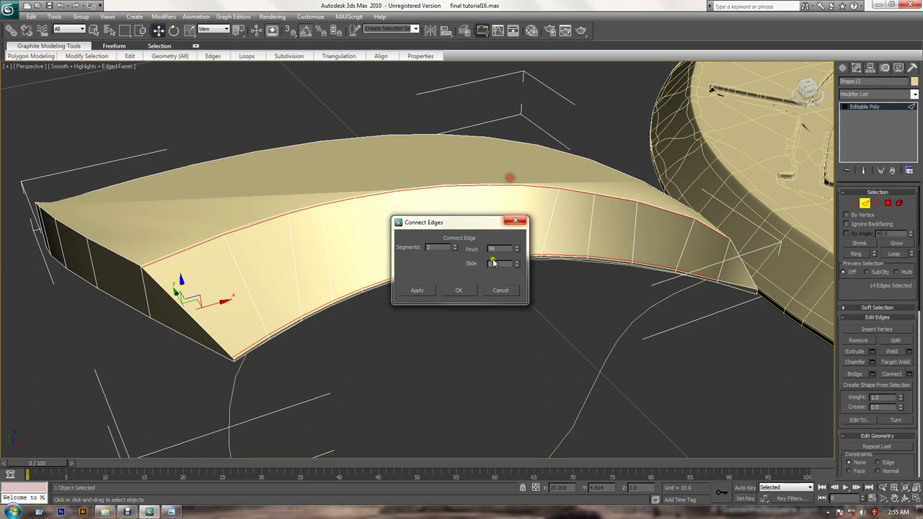
{"action": "left_click", "coordinate": [461, 290]}
Ring-select the strip's edges and Connect them with 1 segment and Pinch 0 for a middle loop
{"action": "left_click", "coordinate": [298, 261]}
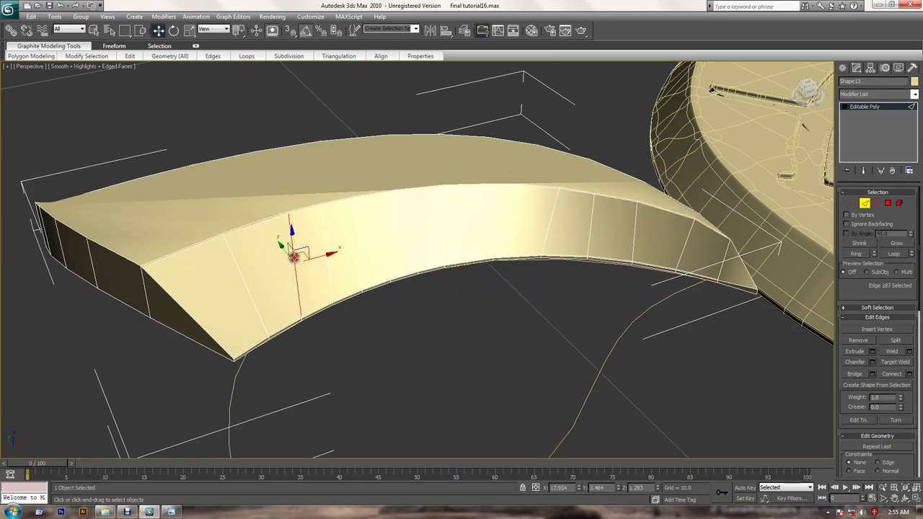
{"action": "left_click", "coordinate": [856, 255]}
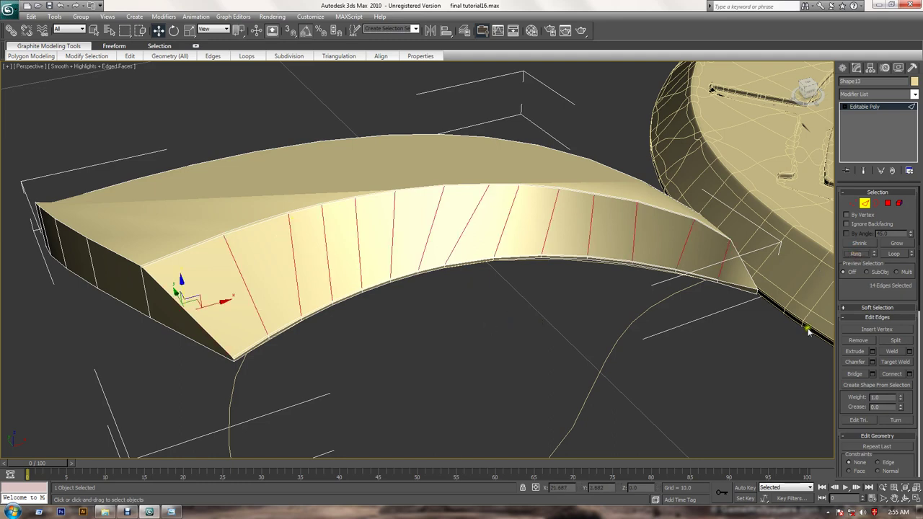
{"action": "left_click", "coordinate": [908, 374]}
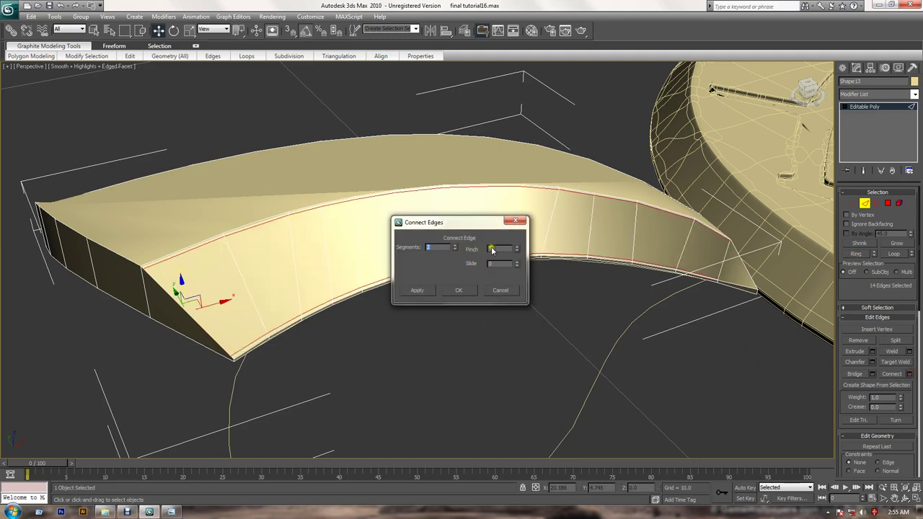
{"action": "right_click", "coordinate": [519, 247]}
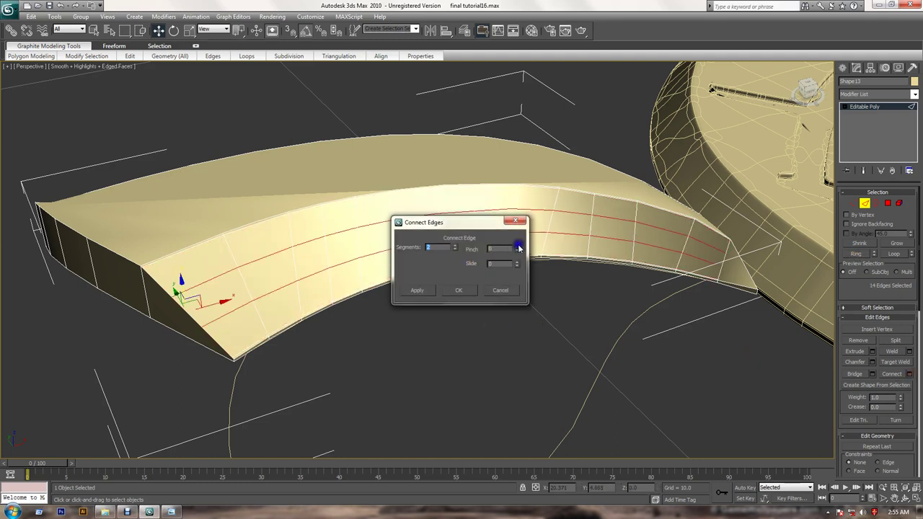
{"action": "left_click", "coordinate": [457, 248]}
{"action": "left_click", "coordinate": [459, 290]}
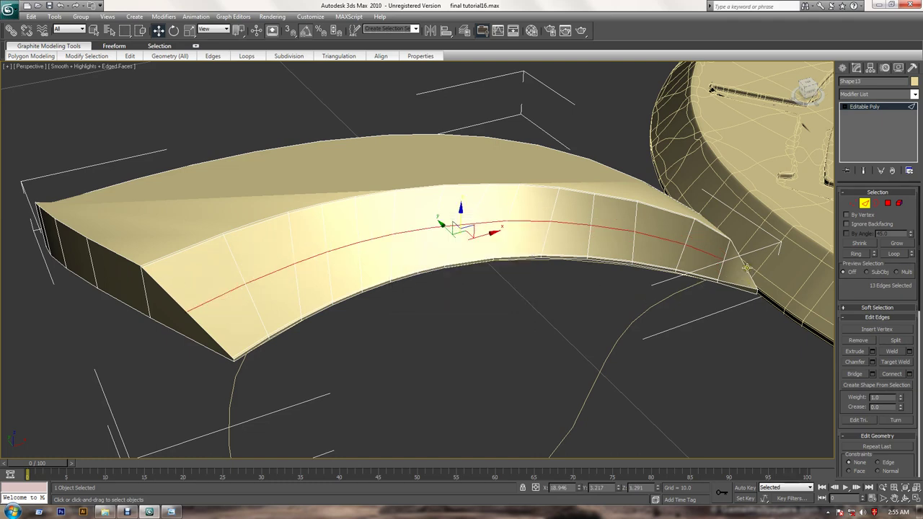
Select the strip's two end vertices, then Ring-select the edges of the leaf's outer side wall
{"action": "key", "text": "1"}
{"action": "left_click", "coordinate": [722, 261]}
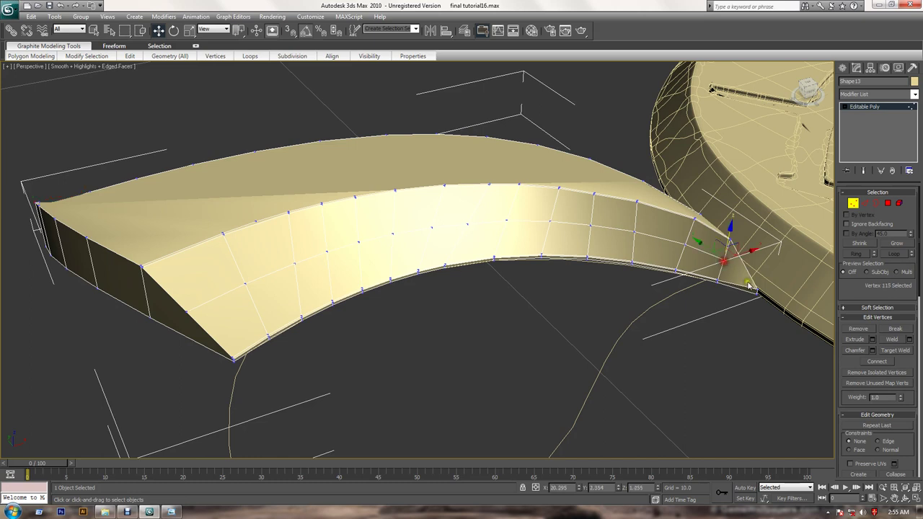
{"action": "left_click", "coordinate": [755, 289], "text": "ctrl"}
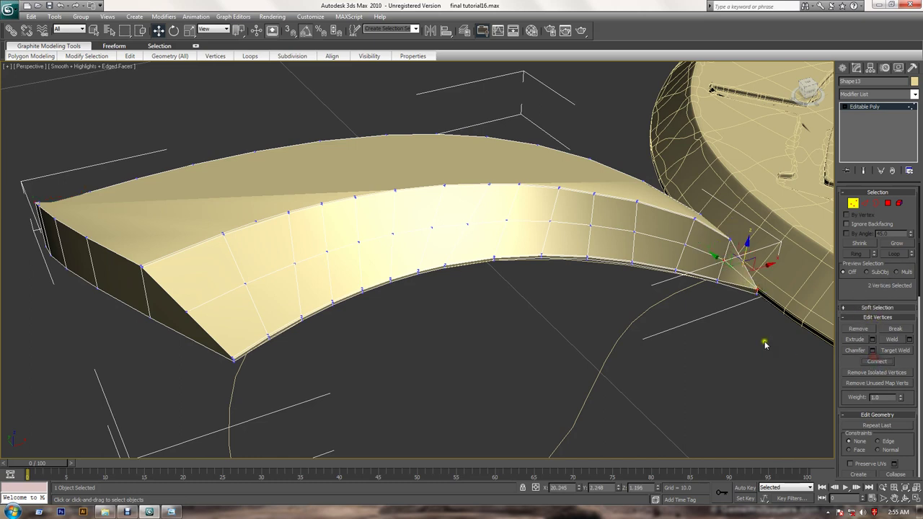
{"action": "mouse_move", "coordinate": [763, 345]}
{"action": "middle_mouse_down", "text": "alt"}
{"action": "mouse_move", "coordinate": [702, 326]}
{"action": "mouse_move", "coordinate": [569, 330]}
{"action": "mouse_move", "coordinate": [501, 317]}
{"action": "middle_mouse_up", "text": "alt"}
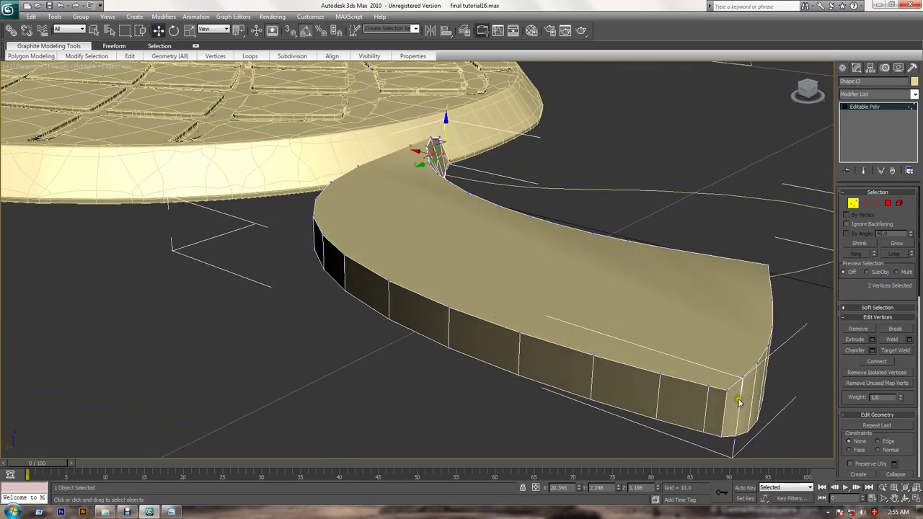
{"action": "left_click", "coordinate": [865, 203]}
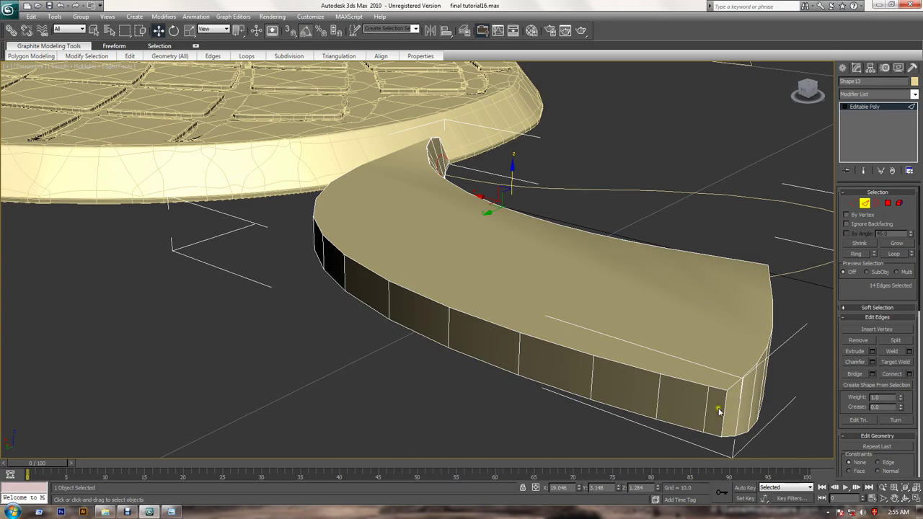
{"action": "left_click", "coordinate": [723, 409]}
{"action": "left_click", "coordinate": [857, 254]}
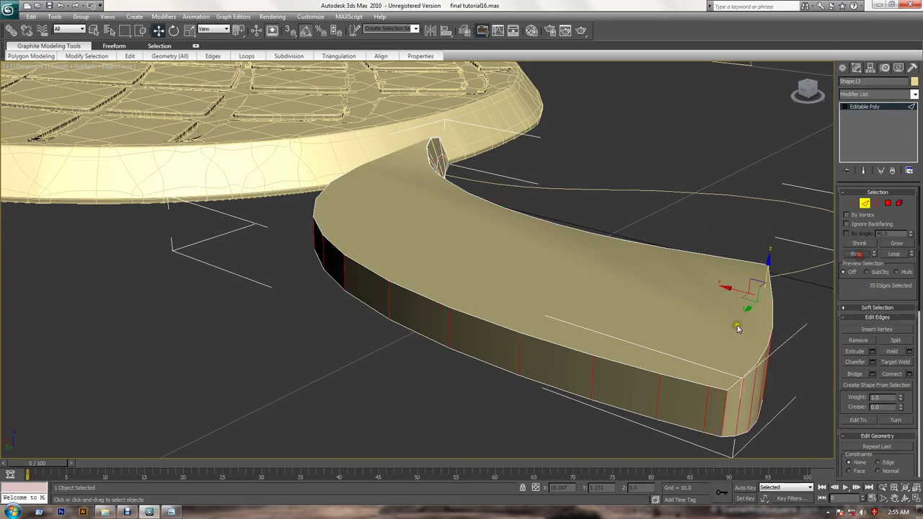
{"action": "mouse_move", "coordinate": [736, 339]}
{"action": "middle_mouse_down", "text": "alt"}
{"action": "mouse_move", "coordinate": [598, 349]}
{"action": "mouse_move", "coordinate": [610, 373]}
{"action": "mouse_move", "coordinate": [734, 397]}
{"action": "middle_mouse_up", "text": "alt"}
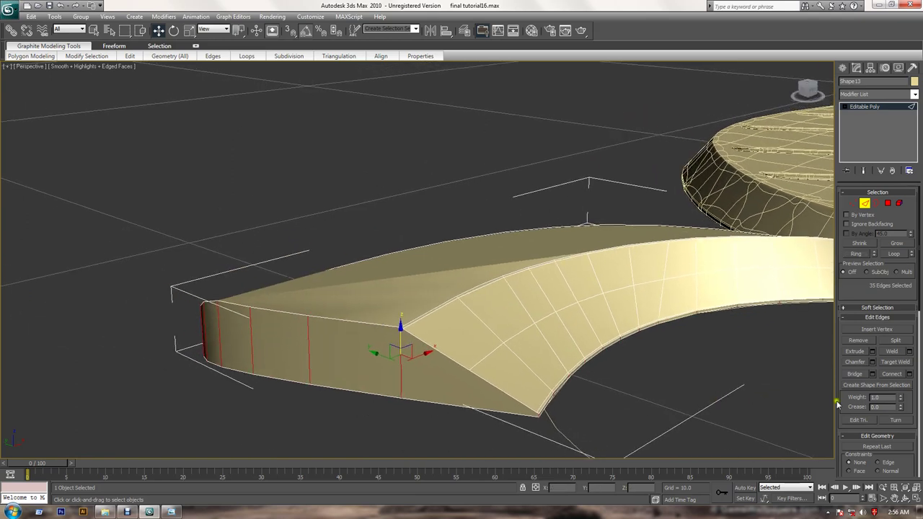
Connect the outer wall ring with 2 segments and a high Pinch toward the borders
{"action": "left_click", "coordinate": [909, 375]}
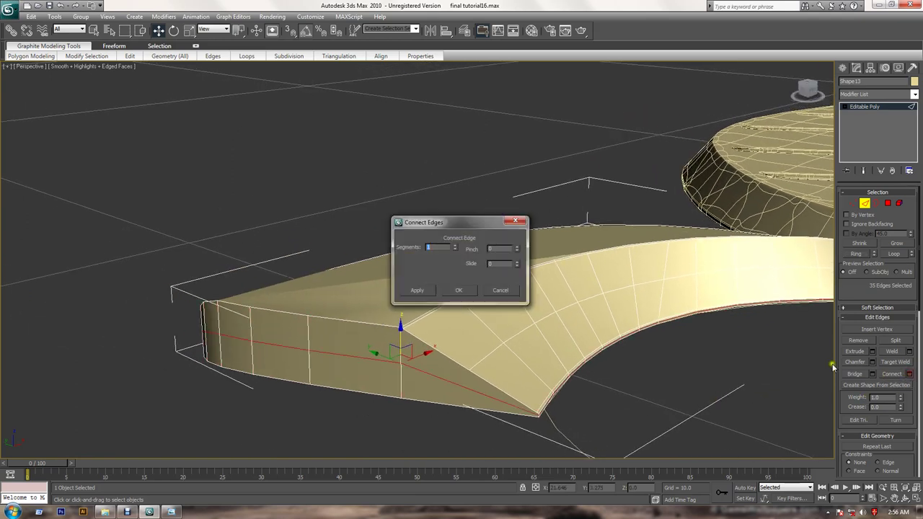
{"action": "left_click", "coordinate": [455, 247]}
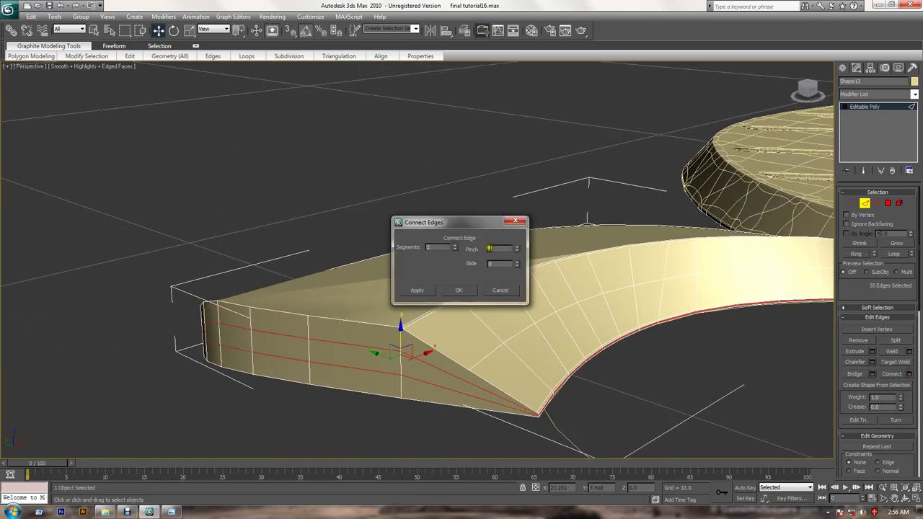
{"action": "left_click_drag", "start_coordinate": [517, 247], "coordinate": [515, 159]}
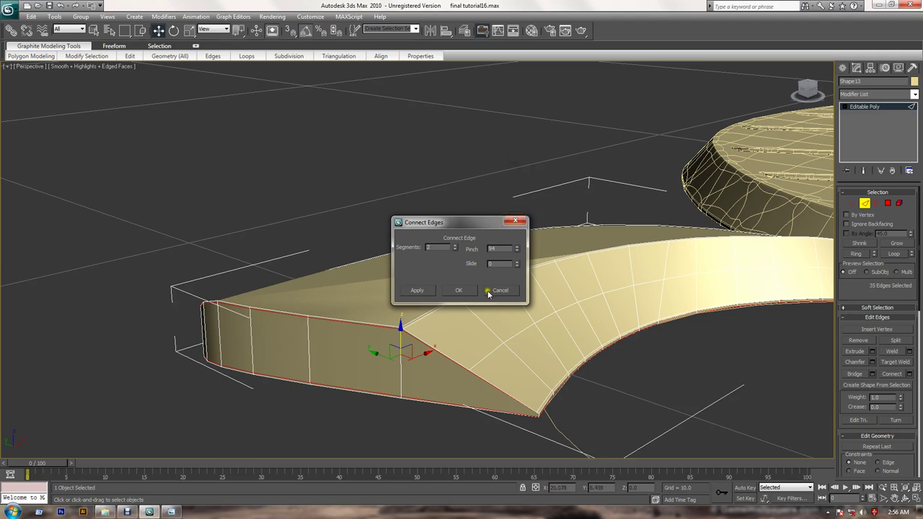
{"action": "left_click", "coordinate": [459, 290]}
Inset the slab's large flat face by 0.04, then return to the whole-object level
{"action": "middle_click_drag", "start_coordinate": [487, 355], "coordinate": [492, 307], "text": "alt"}
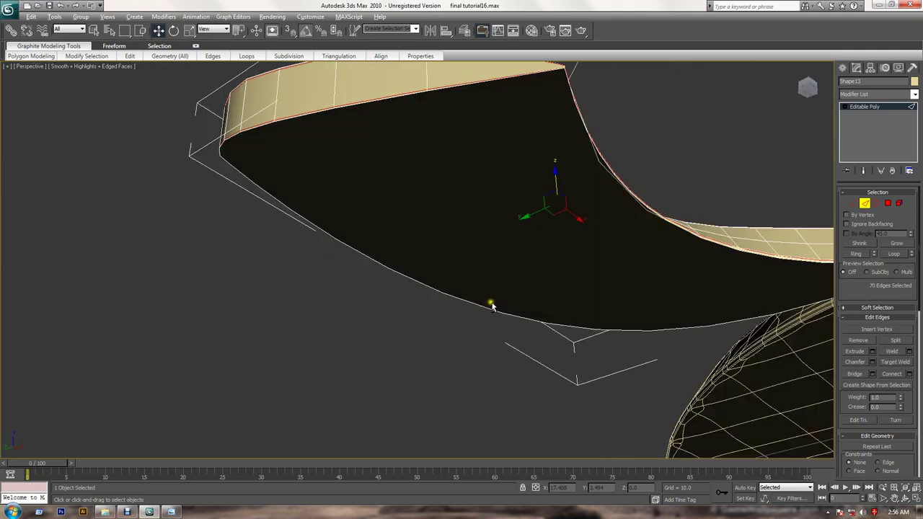
{"action": "mouse_move", "coordinate": [641, 268]}
{"action": "middle_mouse_down", "text": "alt"}
{"action": "mouse_move", "coordinate": [636, 305]}
{"action": "mouse_move", "coordinate": [569, 383]}
{"action": "mouse_move", "coordinate": [567, 345]}
{"action": "middle_mouse_up", "text": "alt"}
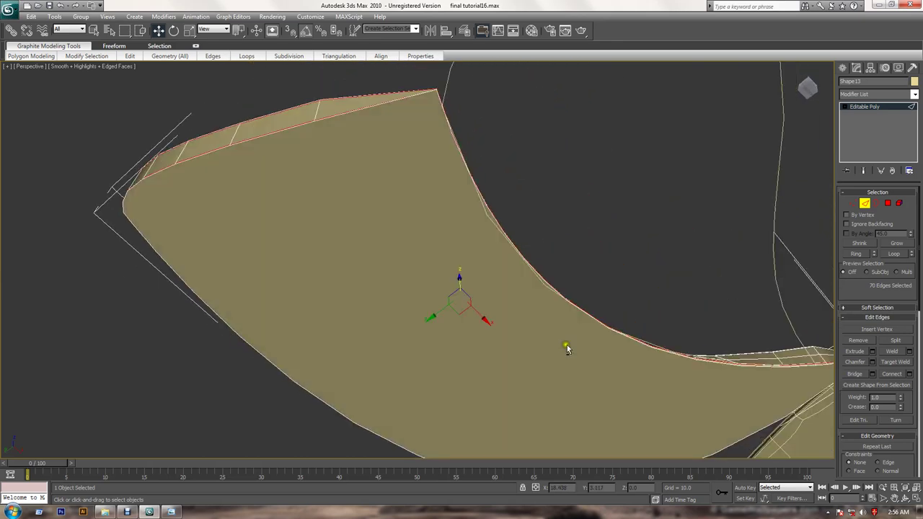
{"action": "left_click", "coordinate": [887, 205]}
{"action": "left_click", "coordinate": [509, 325]}
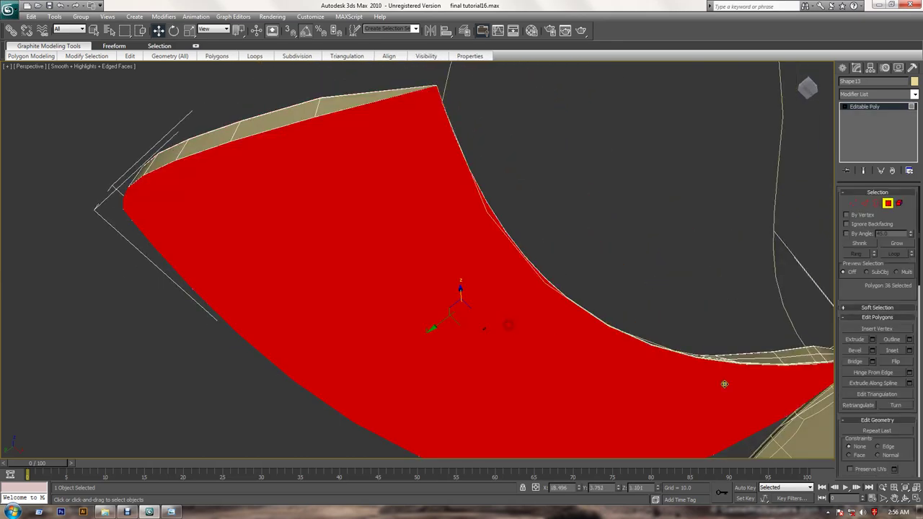
{"action": "left_click", "coordinate": [907, 352]}
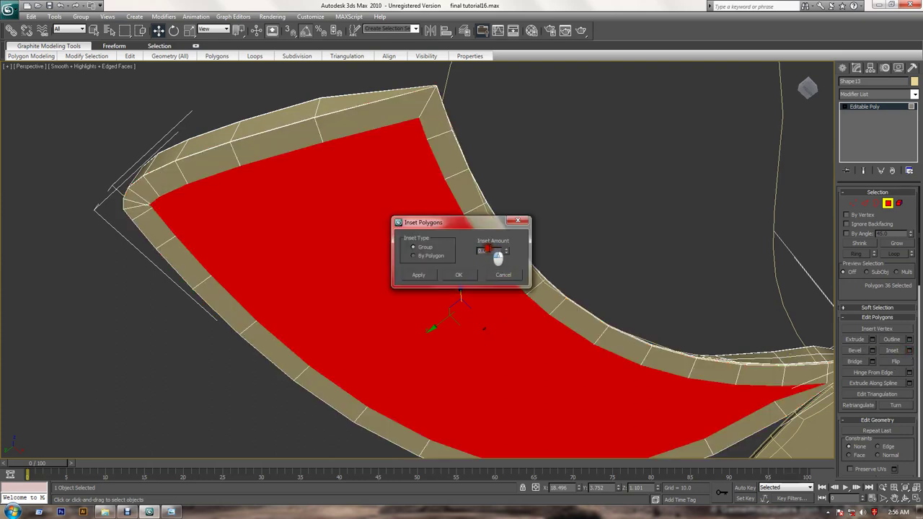
{"action": "double_click", "coordinate": [490, 249]}
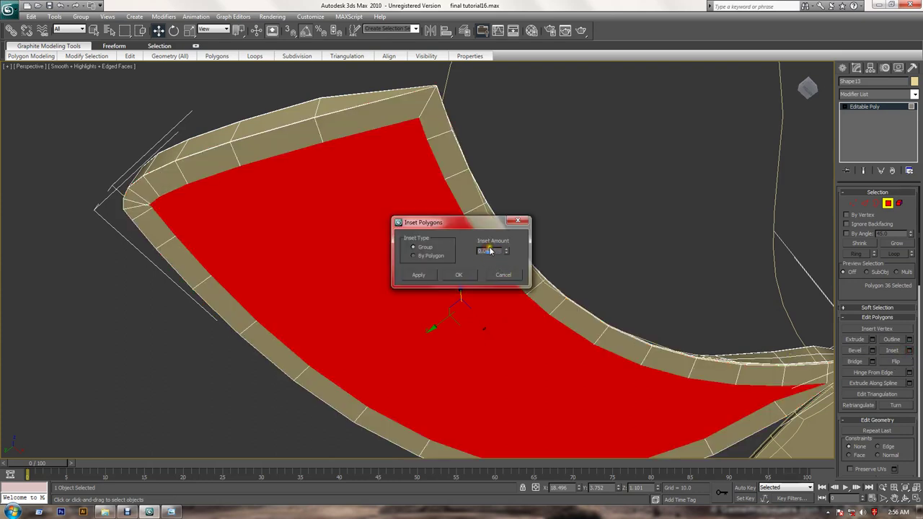
{"action": "left_click", "coordinate": [459, 275]}
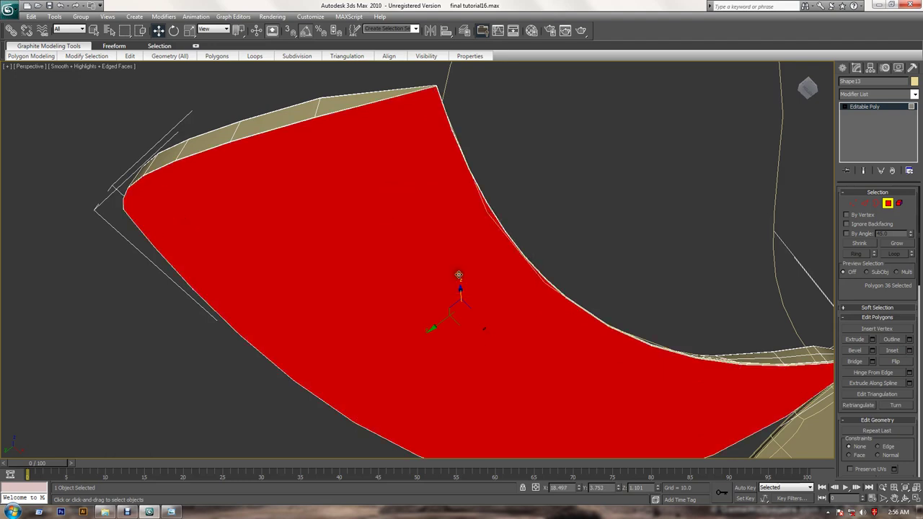
{"action": "left_click", "coordinate": [888, 203]}
{"action": "middle_click_drag", "start_coordinate": [745, 206], "coordinate": [474, 258]}
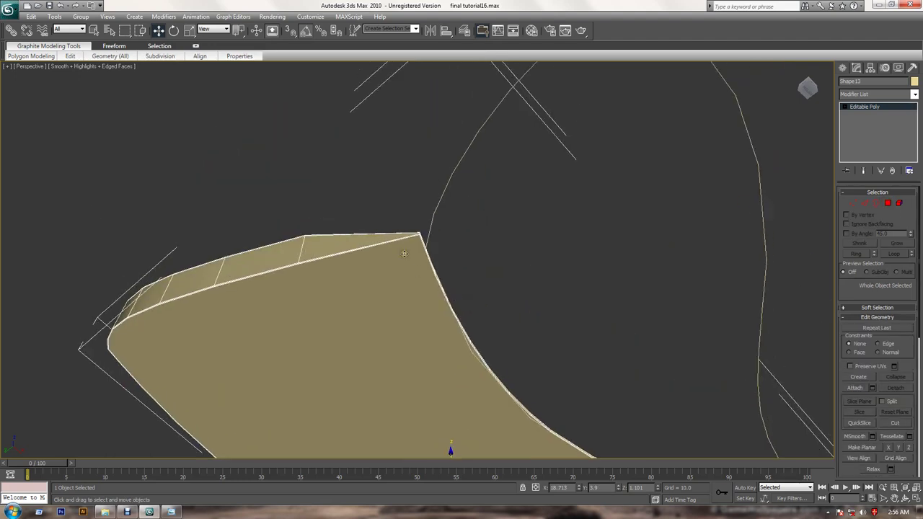
Add TurboSmooth to the arched slab with Isoline Display and Explicit Normals enabled
{"action": "scroll", "coordinate": [404, 253], "scroll_direction": "up", "scroll_amount": 5}
{"action": "scroll", "coordinate": [409, 256], "scroll_direction": "down", "scroll_amount": 5}
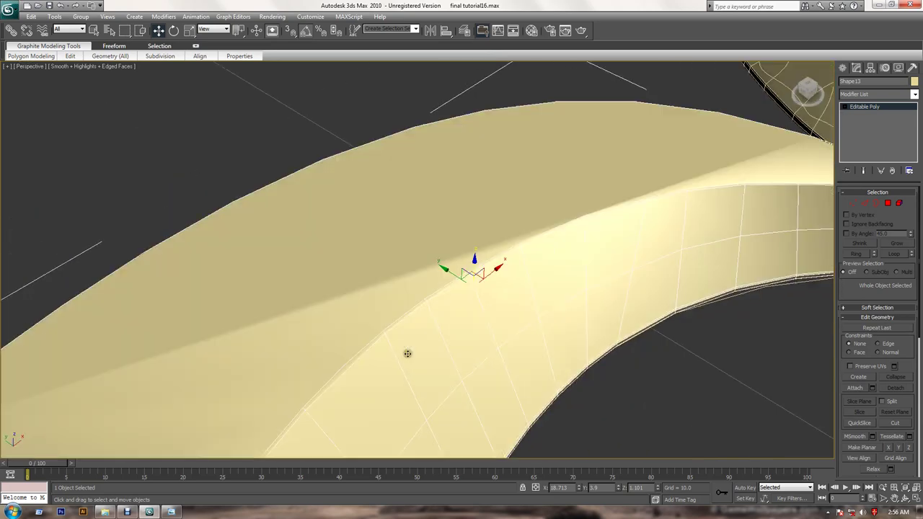
{"action": "middle_click_drag", "start_coordinate": [406, 353], "coordinate": [419, 239], "text": "alt"}
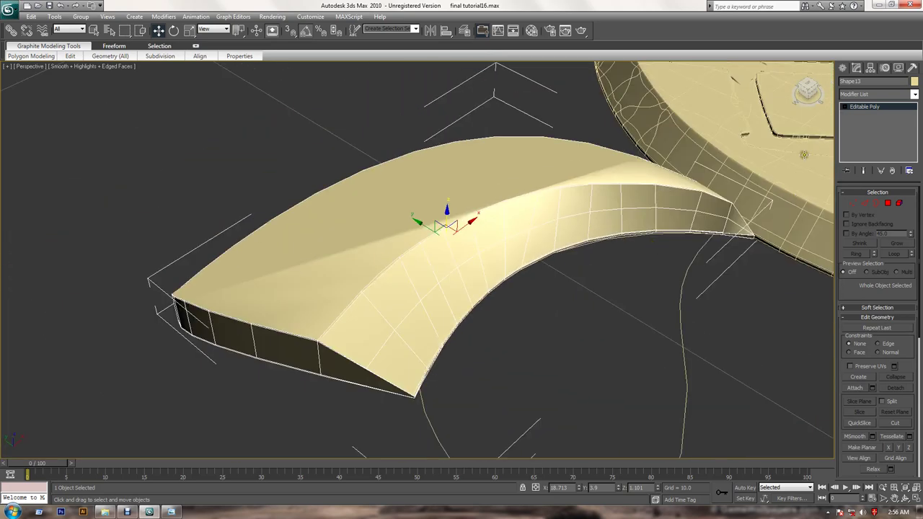
{"action": "left_click", "coordinate": [869, 96]}
{"action": "scroll", "coordinate": [868, 99], "scroll_direction": "down", "scroll_amount": 3}
{"action": "scroll", "coordinate": [872, 216], "scroll_direction": "down", "scroll_amount": 5}
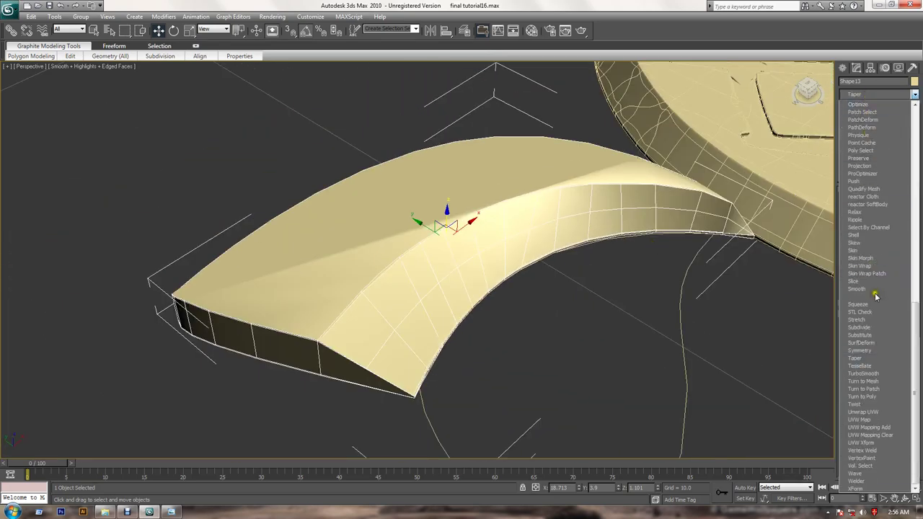
{"action": "left_click", "coordinate": [879, 378]}
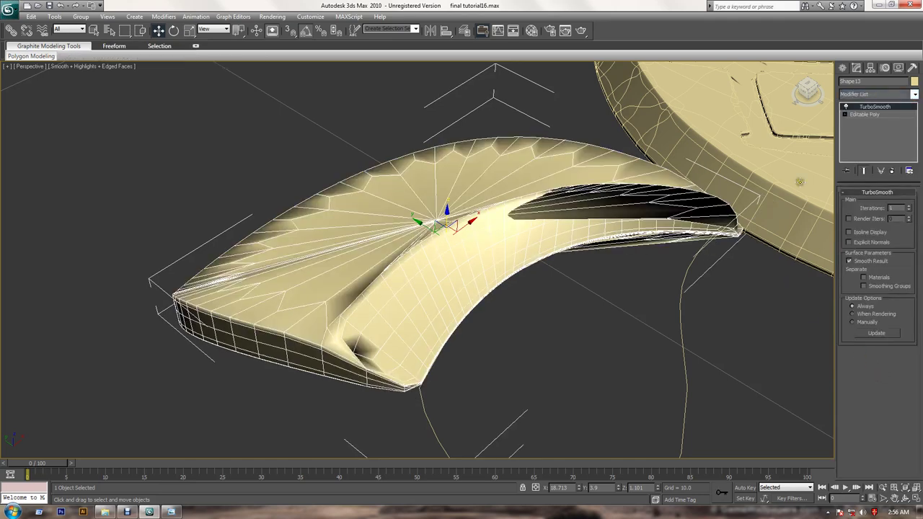
{"action": "left_click", "coordinate": [860, 233]}
{"action": "left_click", "coordinate": [861, 242]}
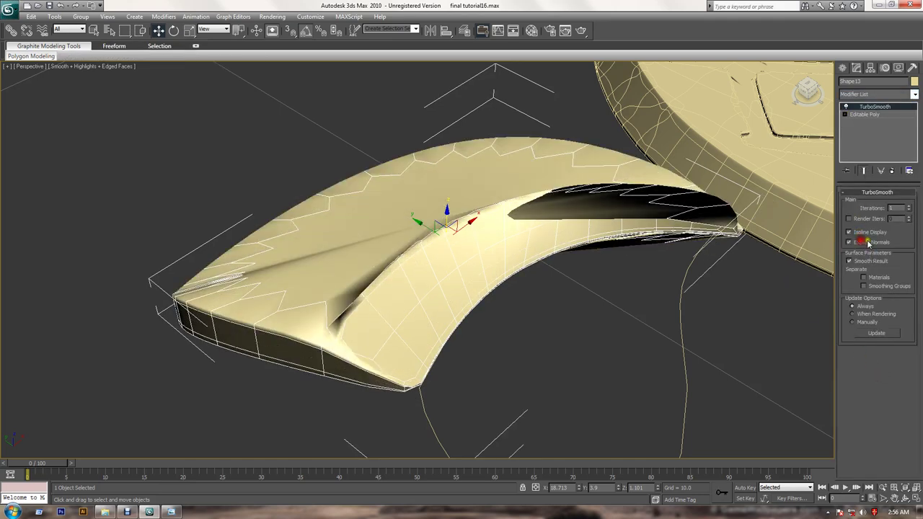
Raise TurboSmooth Iterations and check the smoothed slab in a test render
{"action": "left_click", "coordinate": [910, 206]}
{"action": "left_click", "coordinate": [909, 207]}
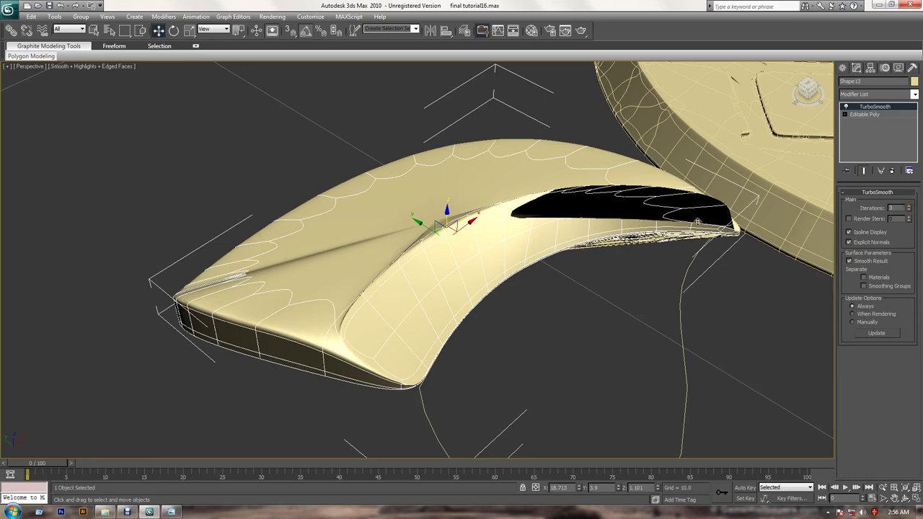
{"action": "left_click", "coordinate": [581, 30]}
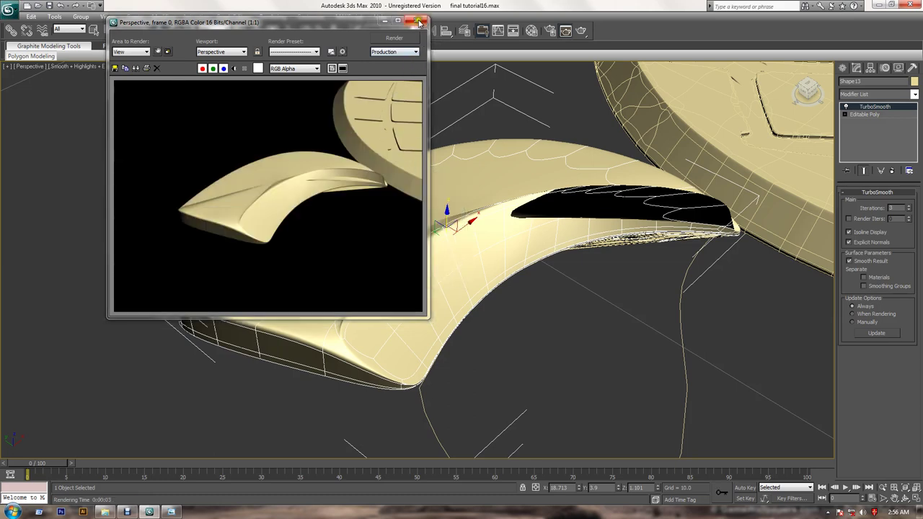
{"action": "left_click", "coordinate": [420, 21]}
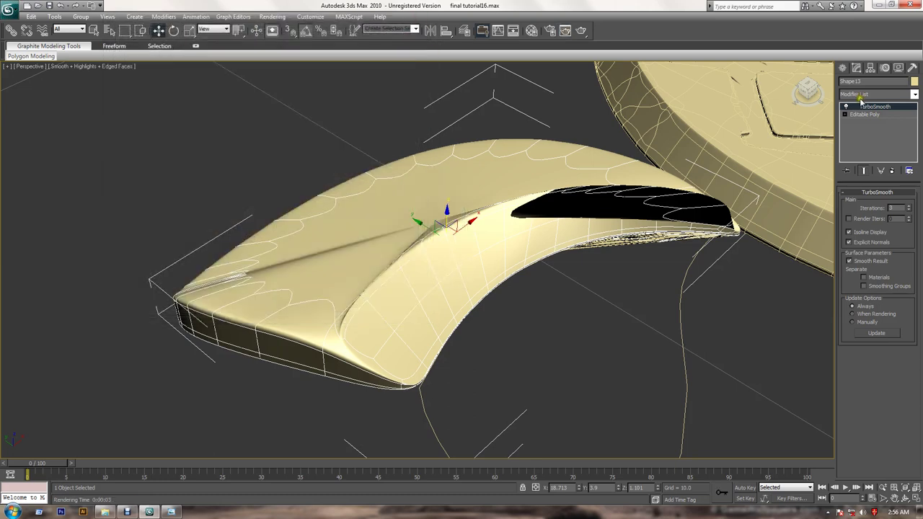
Delete TurboSmooth and select all 196 slab polygons, enabling the Slice Plane
{"action": "left_click", "coordinate": [893, 171]}
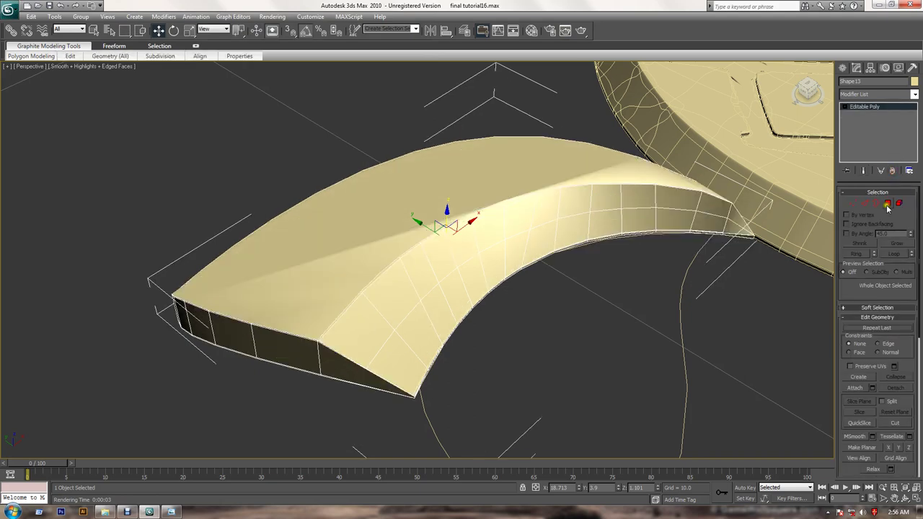
{"action": "left_click", "coordinate": [889, 205]}
{"action": "key", "text": "ctrl+a"}
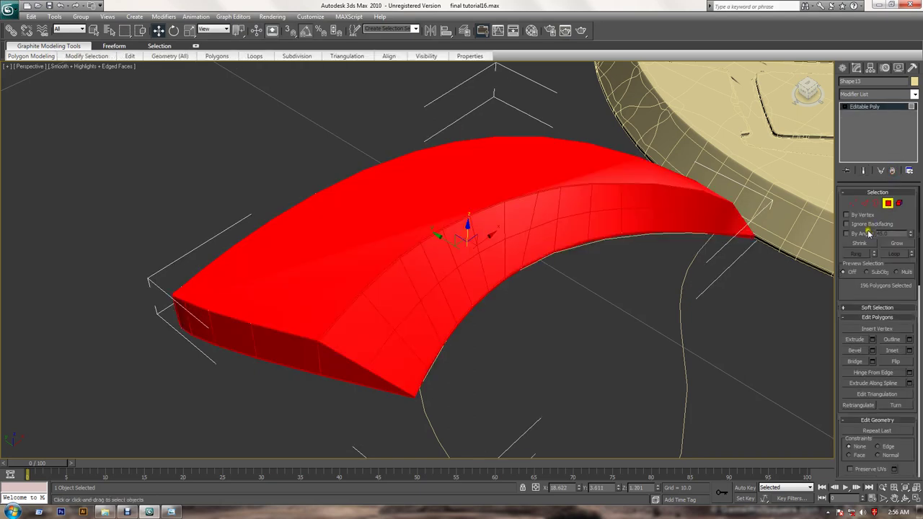
{"action": "middle_click_drag", "start_coordinate": [583, 329], "coordinate": [577, 324], "text": "alt"}
{"action": "scroll", "coordinate": [879, 386], "scroll_direction": "down", "scroll_amount": 2}
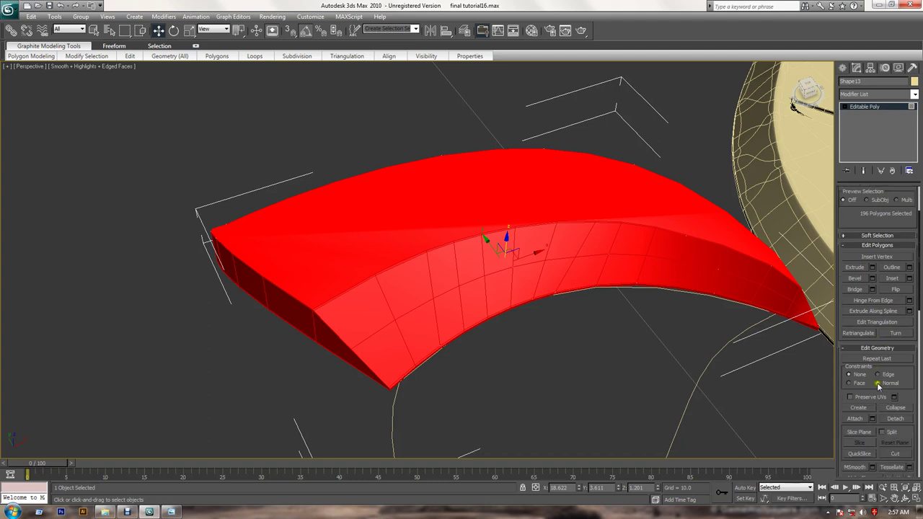
{"action": "scroll", "coordinate": [875, 393], "scroll_direction": "down", "scroll_amount": 2}
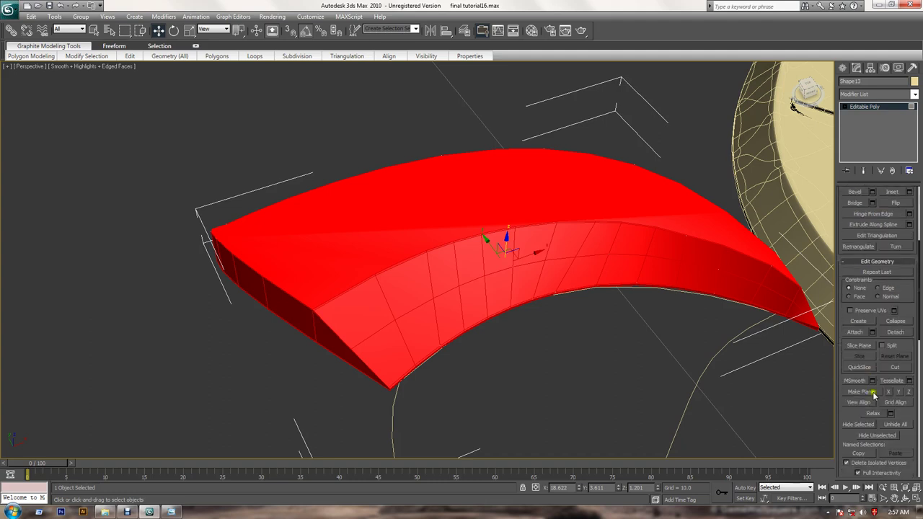
{"action": "left_click", "coordinate": [858, 348]}
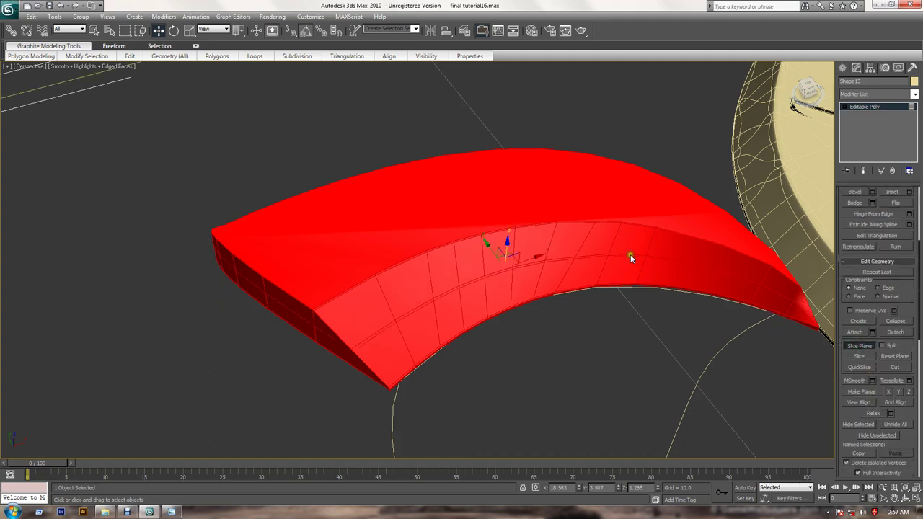
Rotate the slice plane 90° upright and slice the slab
{"action": "left_click", "coordinate": [173, 30]}
{"action": "middle_click_drag", "start_coordinate": [303, 282], "coordinate": [441, 263], "text": "alt"}
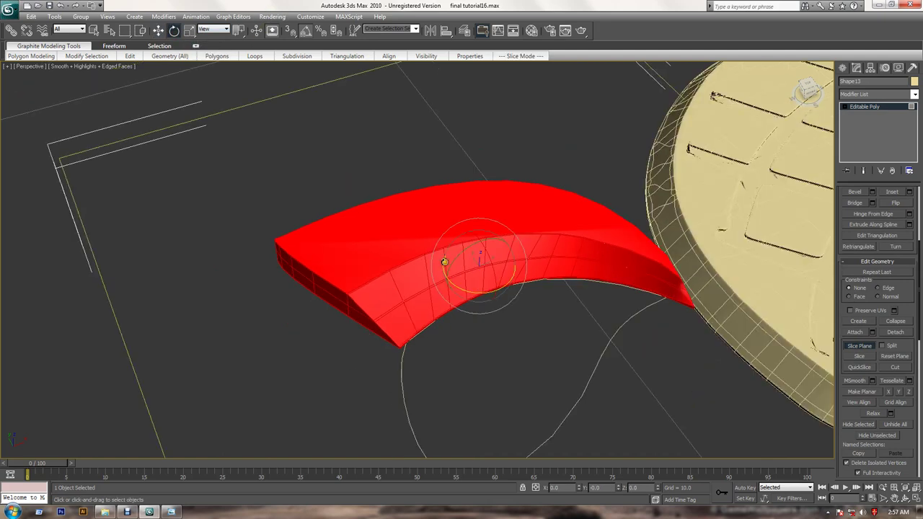
{"action": "left_click_drag", "start_coordinate": [463, 252], "coordinate": [514, 245]}
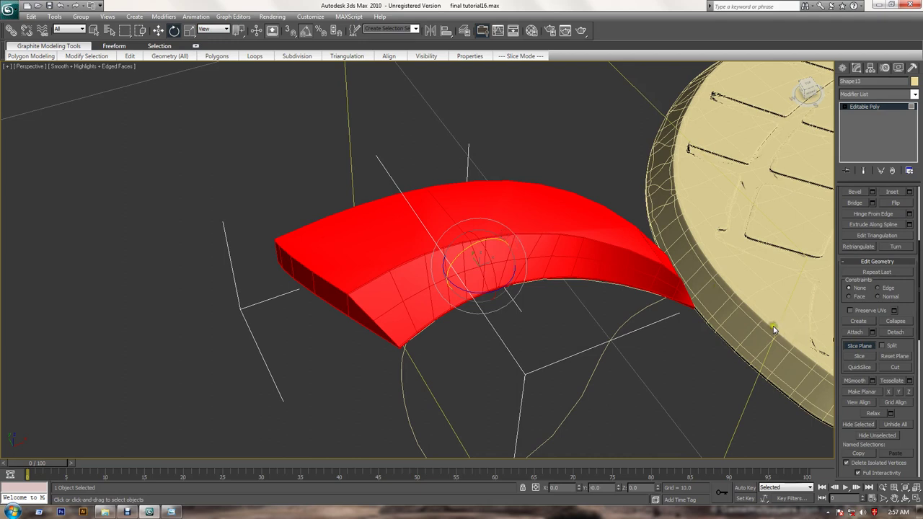
{"action": "key", "text": "w"}
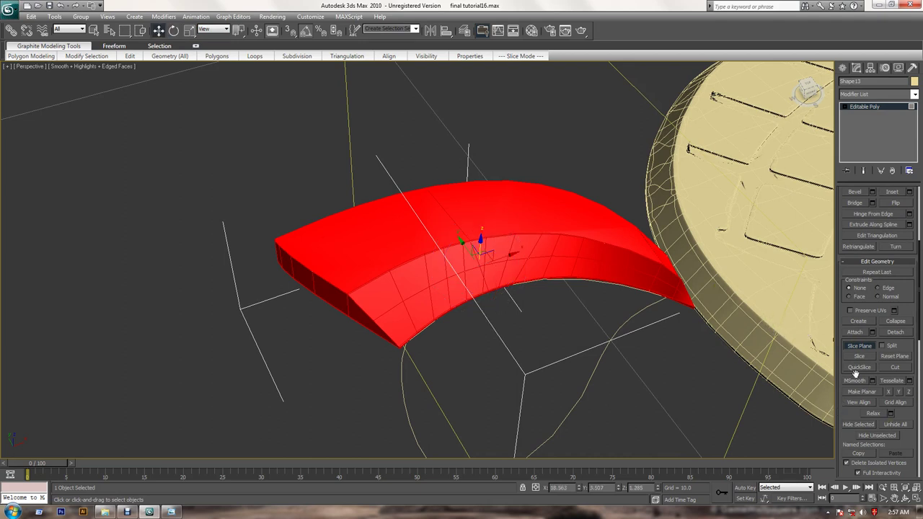
{"action": "left_click", "coordinate": [858, 356]}
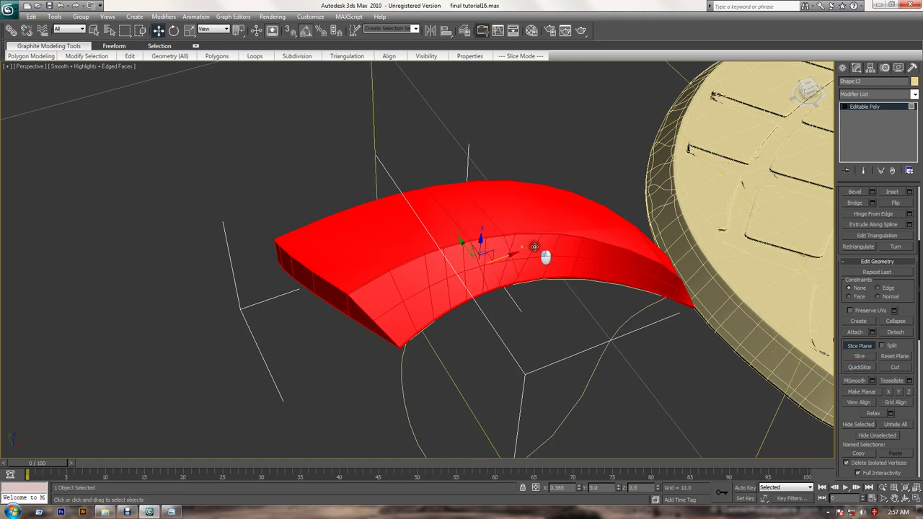
Move the slice plane along the slab, slice again, and shift it further right
{"action": "left_click_drag", "start_coordinate": [540, 252], "coordinate": [535, 246]}
{"action": "left_click", "coordinate": [865, 357]}
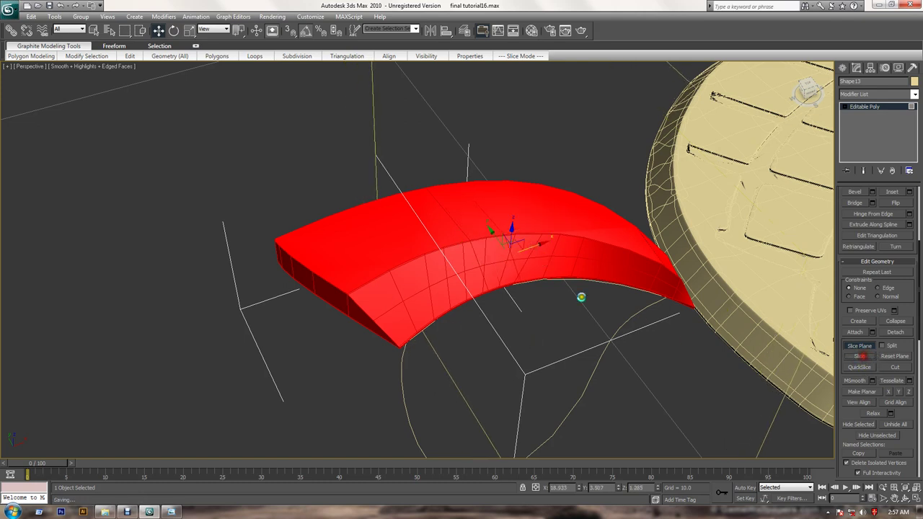
{"action": "left_click_drag", "start_coordinate": [541, 251], "coordinate": [586, 247]}
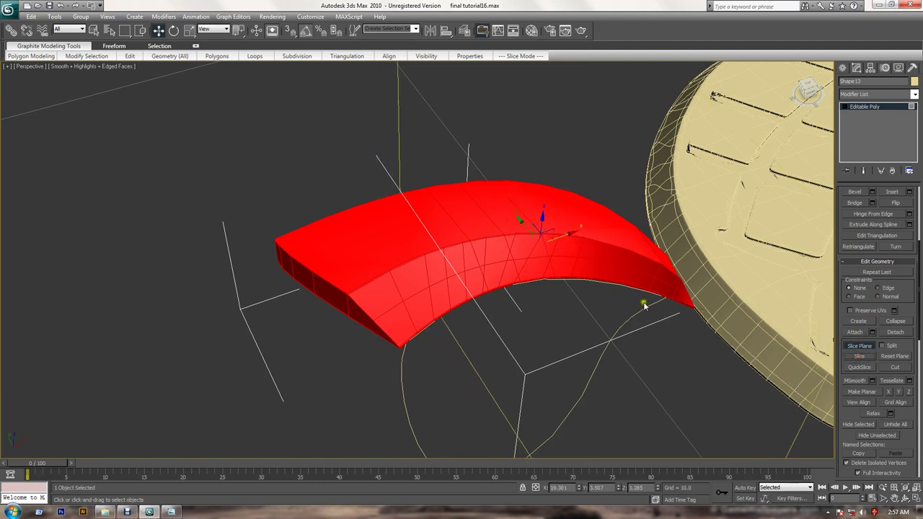
{"action": "middle_click_drag", "start_coordinate": [676, 319], "coordinate": [609, 310], "text": "alt"}
{"action": "left_click_drag", "start_coordinate": [610, 310], "coordinate": [633, 315]}
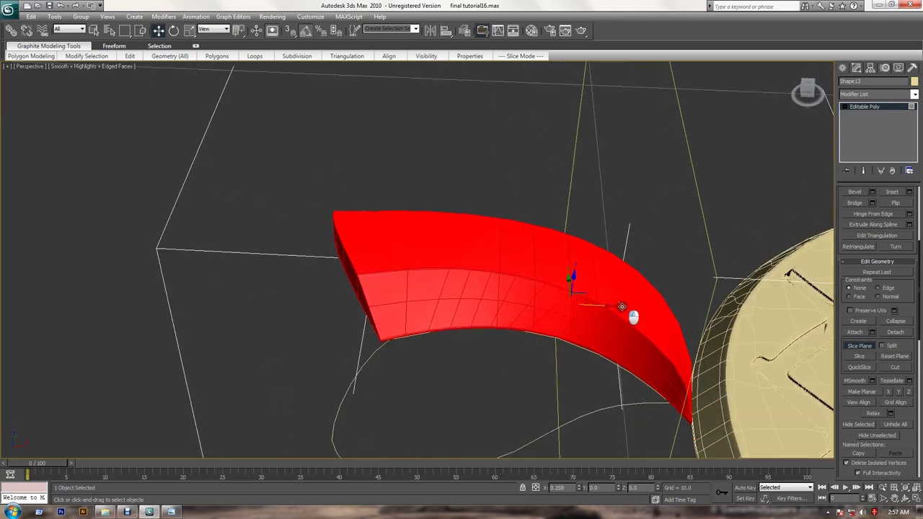
Cut several more slices across the slab, moving the plane right then back left
{"action": "left_click", "coordinate": [862, 357]}
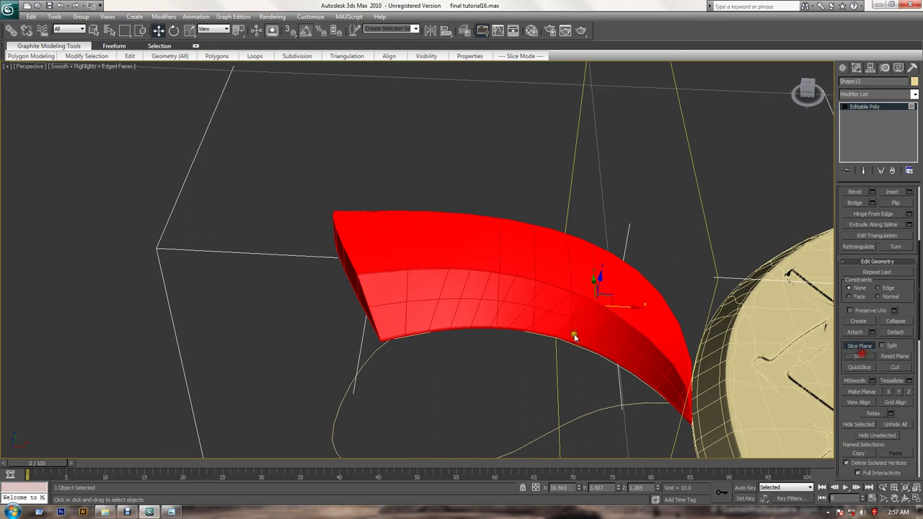
{"action": "left_click_drag", "start_coordinate": [628, 305], "coordinate": [689, 315]}
{"action": "left_click", "coordinate": [863, 357]}
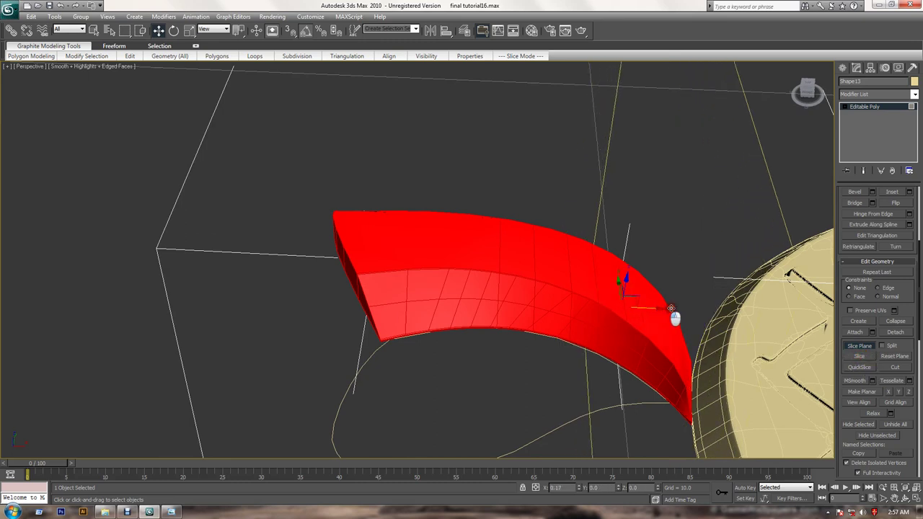
{"action": "left_click", "coordinate": [858, 355]}
{"action": "left_click_drag", "start_coordinate": [678, 312], "coordinate": [708, 321]}
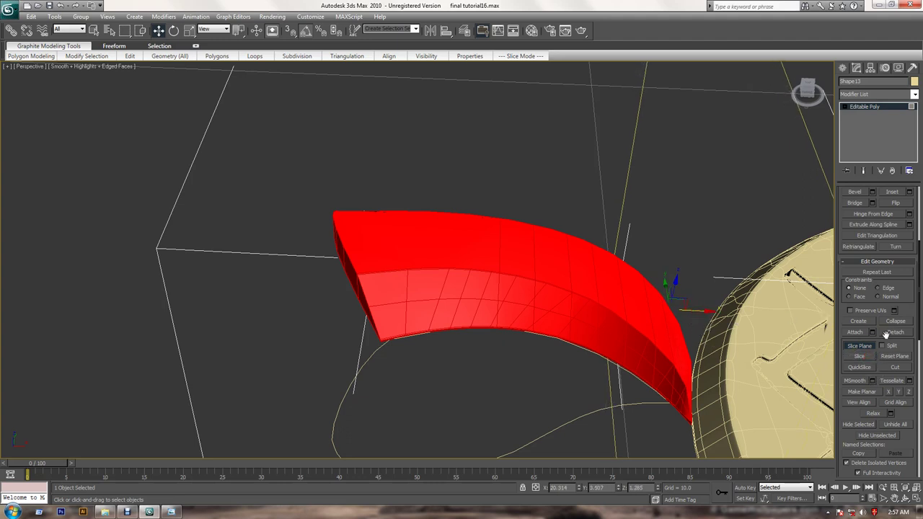
{"action": "left_click", "coordinate": [865, 358]}
{"action": "left_click_drag", "start_coordinate": [699, 310], "coordinate": [484, 308]}
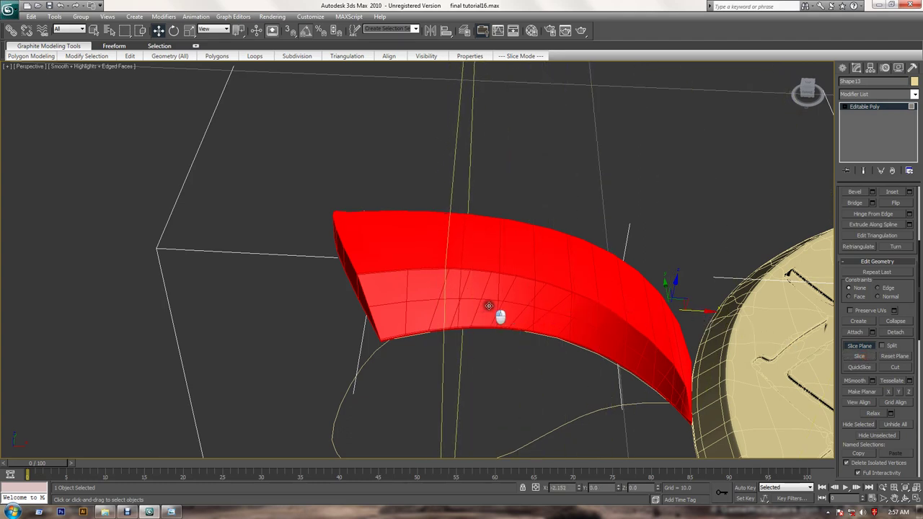
{"action": "left_click", "coordinate": [860, 358]}
Slice further cuts toward the slab's left end, then exit Slice Plane mode
{"action": "mouse_move", "coordinate": [466, 296]}
{"action": "left_mouse_down"}
{"action": "mouse_move", "coordinate": [436, 297]}
{"action": "mouse_move", "coordinate": [443, 305]}
{"action": "left_mouse_up"}
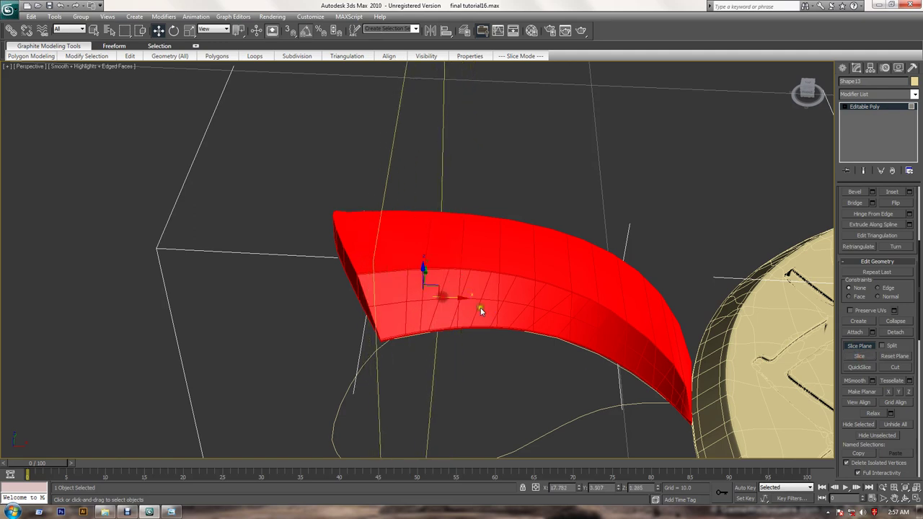
{"action": "left_click", "coordinate": [850, 357]}
{"action": "mouse_move", "coordinate": [448, 308]}
{"action": "left_mouse_down"}
{"action": "mouse_move", "coordinate": [466, 305]}
{"action": "mouse_move", "coordinate": [431, 303]}
{"action": "left_mouse_up"}
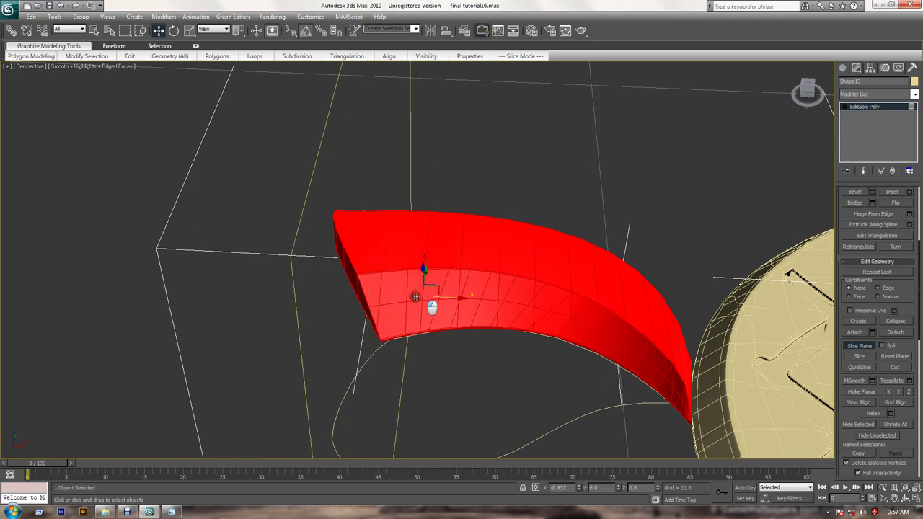
{"action": "left_click", "coordinate": [856, 357]}
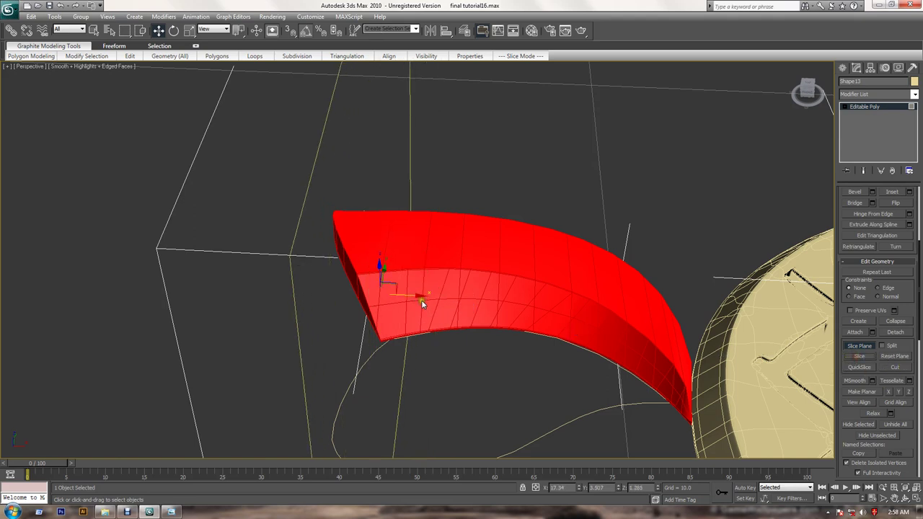
{"action": "left_click_drag", "start_coordinate": [420, 302], "coordinate": [402, 301]}
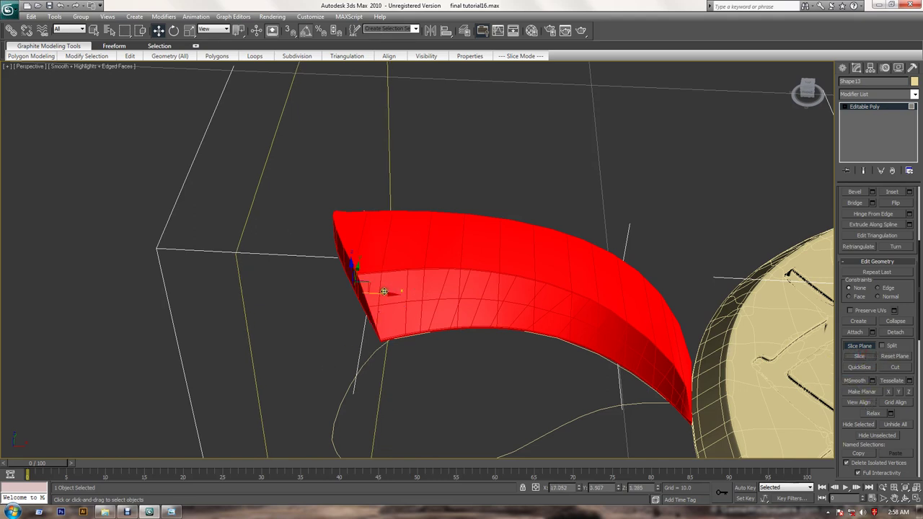
{"action": "left_click_drag", "start_coordinate": [384, 291], "coordinate": [354, 292]}
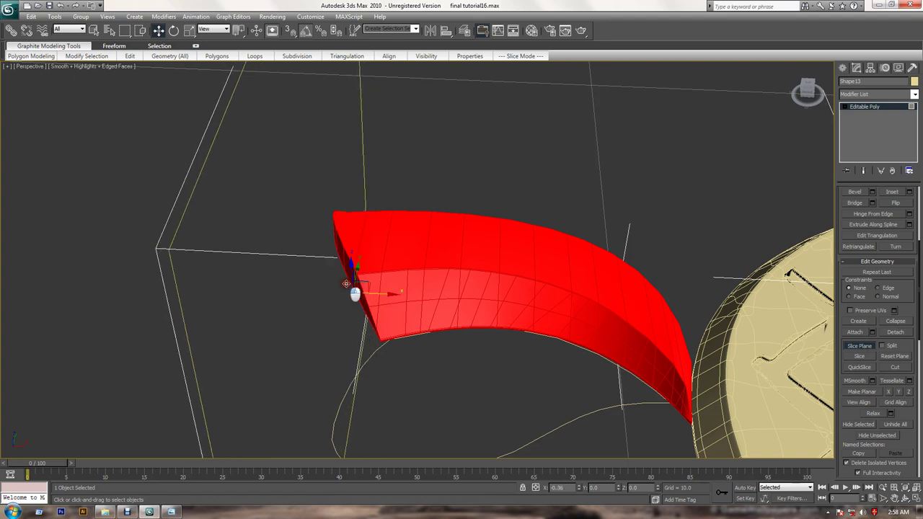
{"action": "left_click_drag", "start_coordinate": [355, 292], "coordinate": [336, 285]}
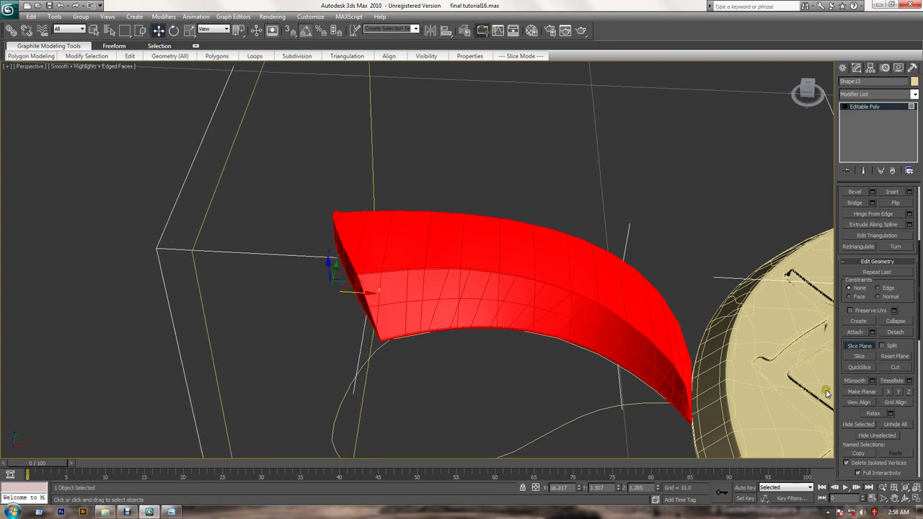
{"action": "left_click", "coordinate": [859, 356]}
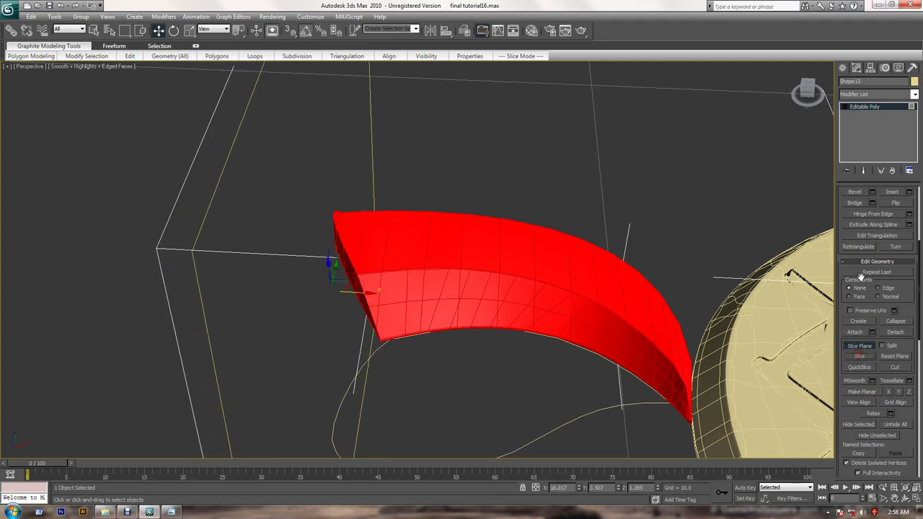
{"action": "left_click", "coordinate": [861, 347]}
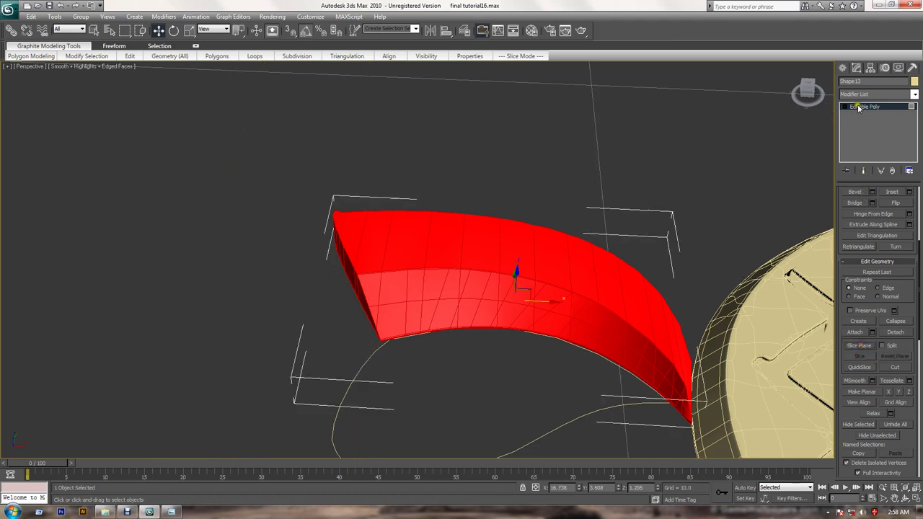
Add TurboSmooth at 2 iterations with Isoline Display and Explicit Normals
{"action": "left_click", "coordinate": [858, 108]}
{"action": "left_click", "coordinate": [878, 93]}
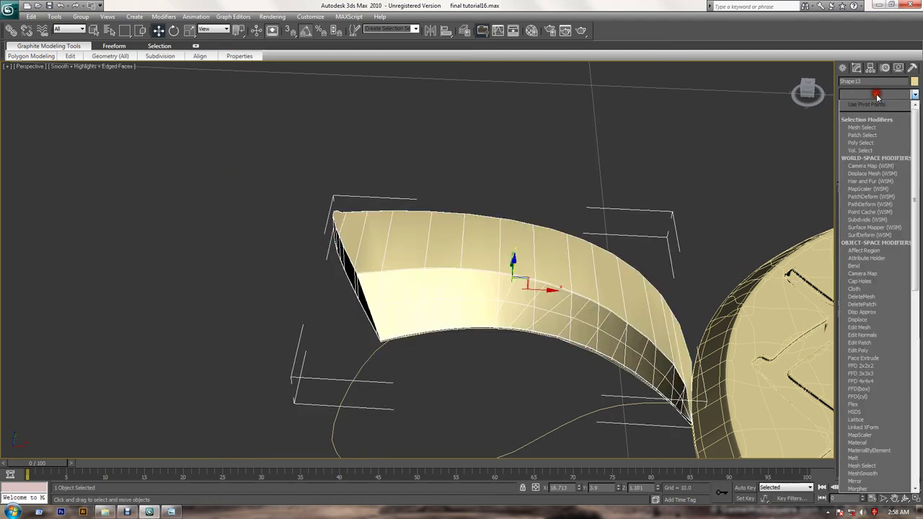
{"action": "scroll", "coordinate": [878, 106], "scroll_direction": "down", "scroll_amount": 5}
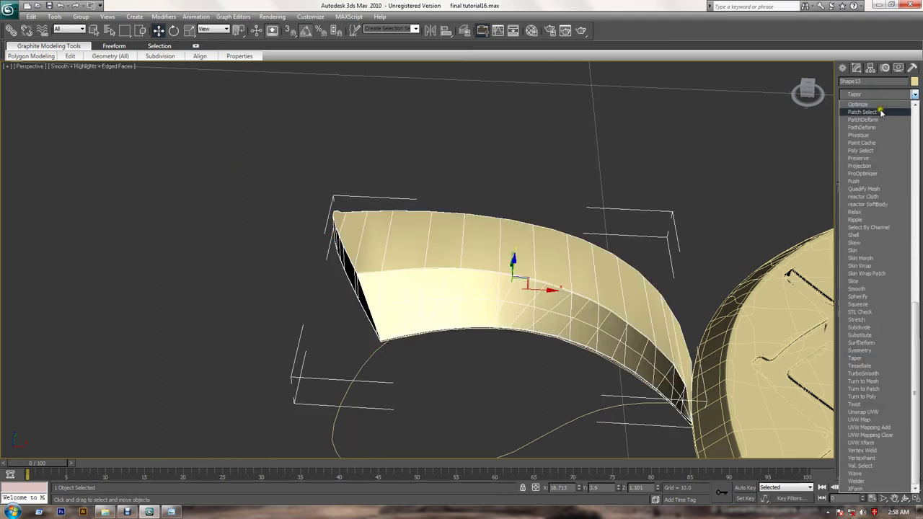
{"action": "left_click", "coordinate": [874, 374]}
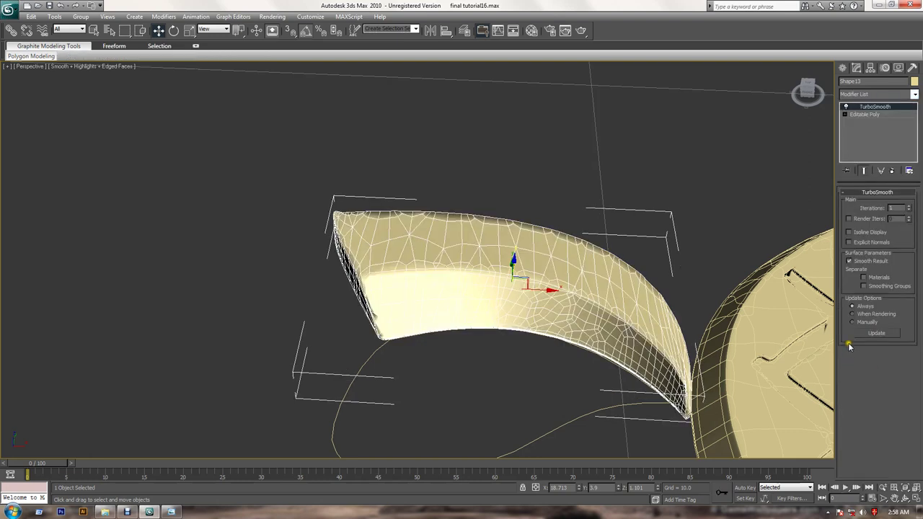
{"action": "left_click", "coordinate": [857, 233]}
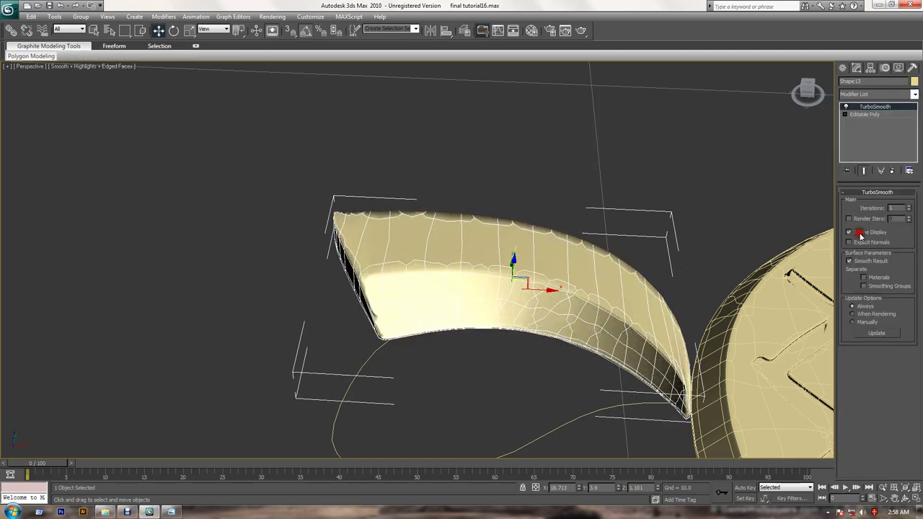
{"action": "left_click", "coordinate": [850, 242]}
{"action": "left_click", "coordinate": [909, 206]}
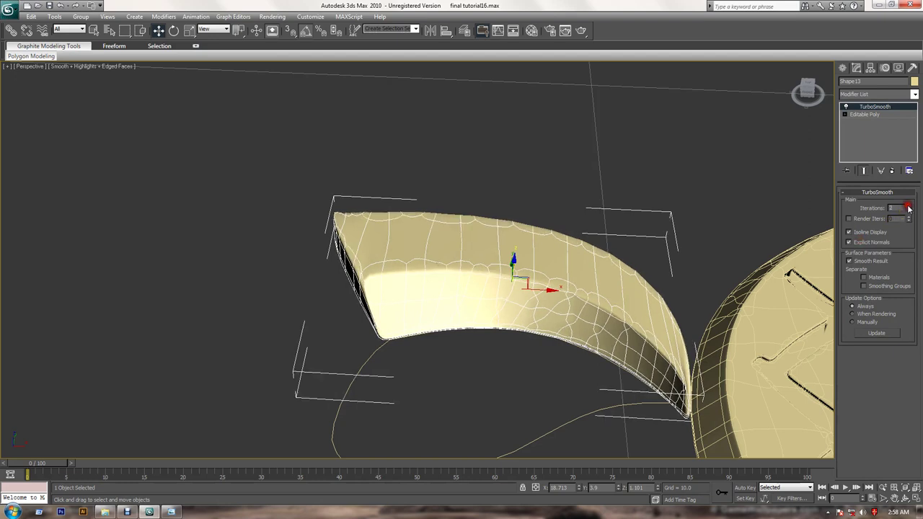
Test-render the scene, glance at the carved wood reference image, and close the render
{"action": "left_click", "coordinate": [581, 31]}
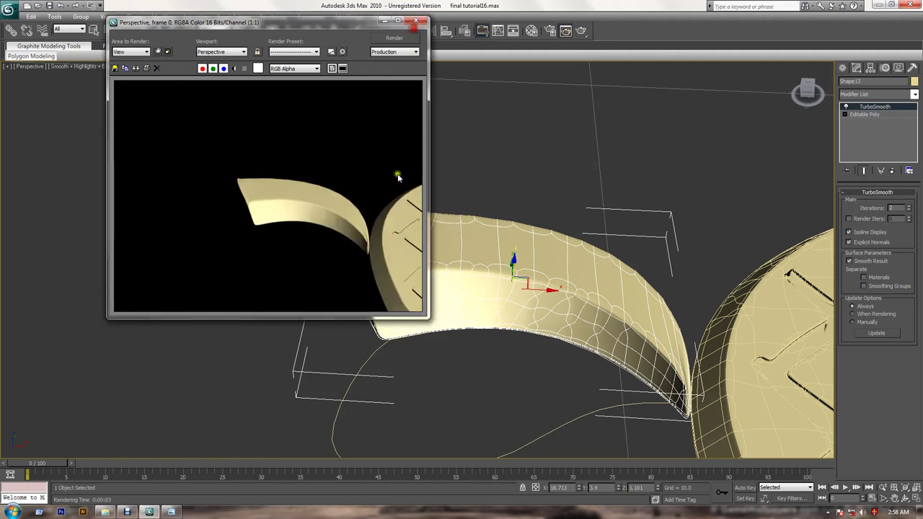
{"action": "left_click", "coordinate": [173, 511]}
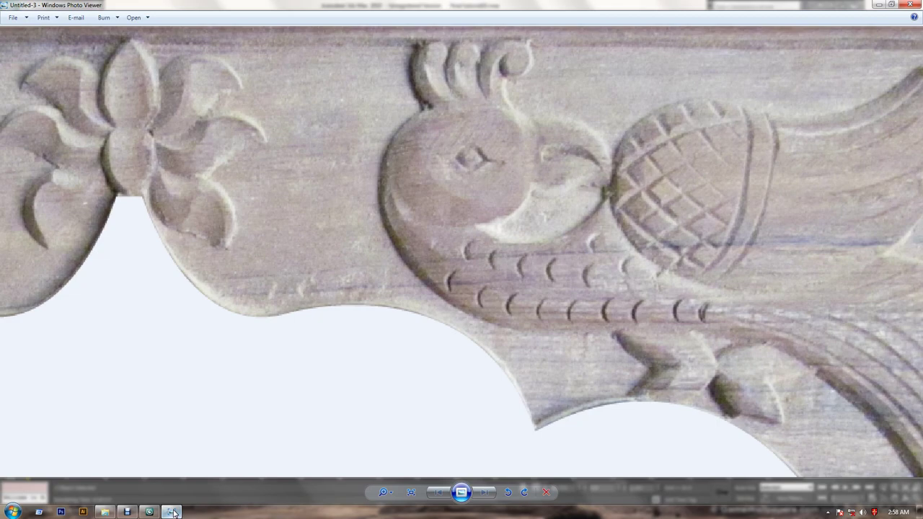
{"action": "left_click", "coordinate": [173, 511]}
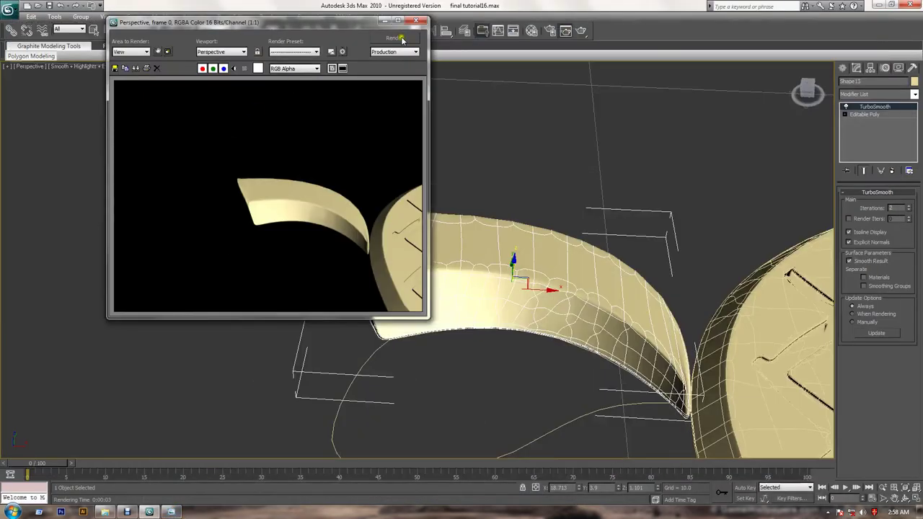
{"action": "left_click", "coordinate": [417, 20]}
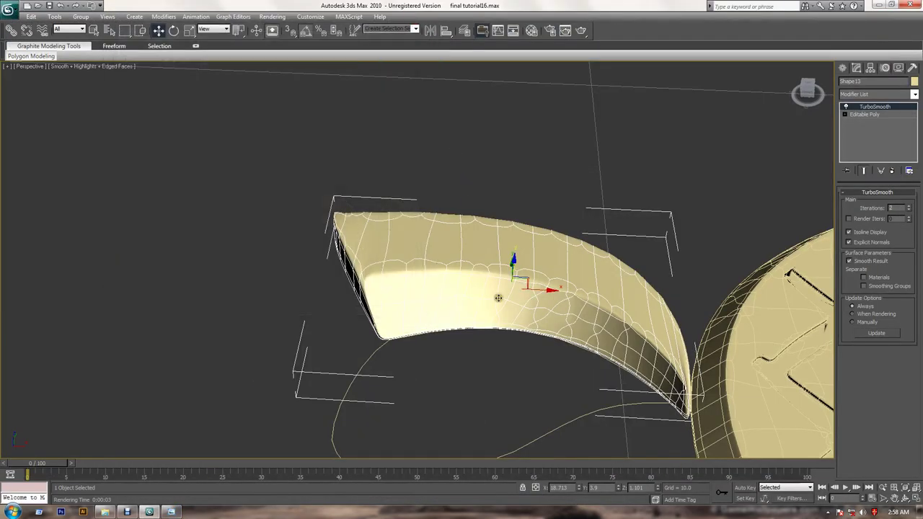
{"action": "middle_click_drag", "start_coordinate": [498, 298], "coordinate": [554, 298], "text": "alt"}
Refine the leaf-shaped spline outline by inserting three new vertices
{"action": "left_click", "coordinate": [601, 334]}
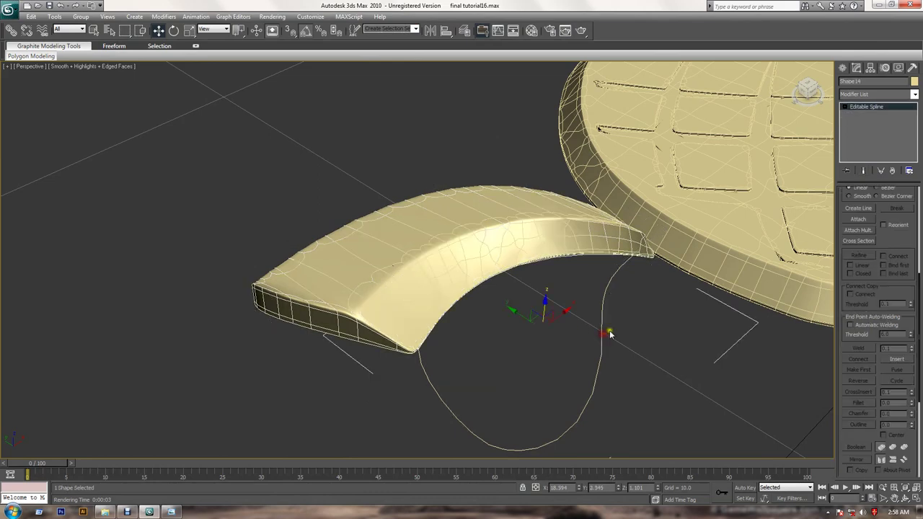
{"action": "left_click_drag", "start_coordinate": [901, 236], "coordinate": [893, 406]}
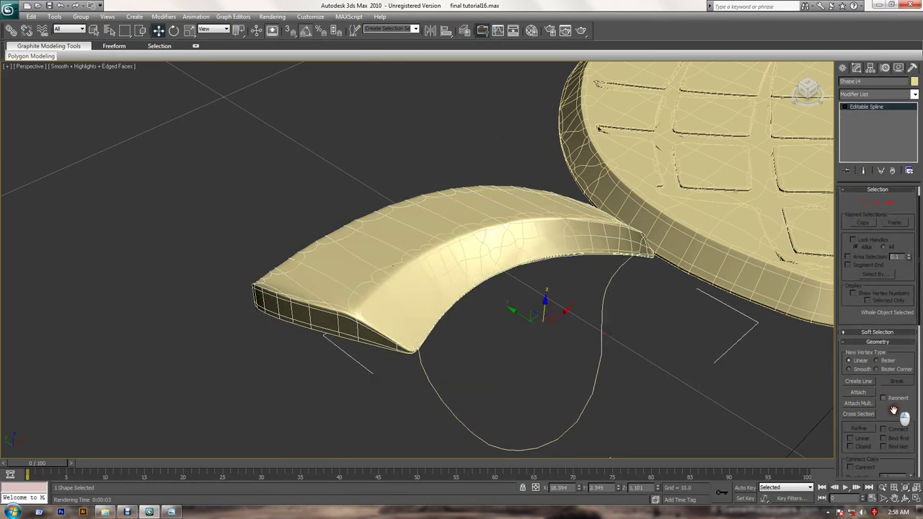
{"action": "left_click", "coordinate": [866, 208]}
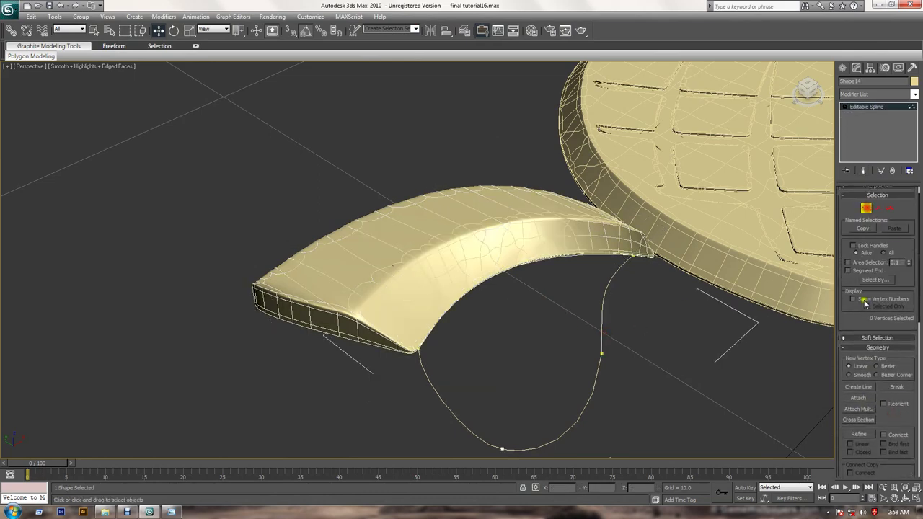
{"action": "left_click", "coordinate": [860, 435]}
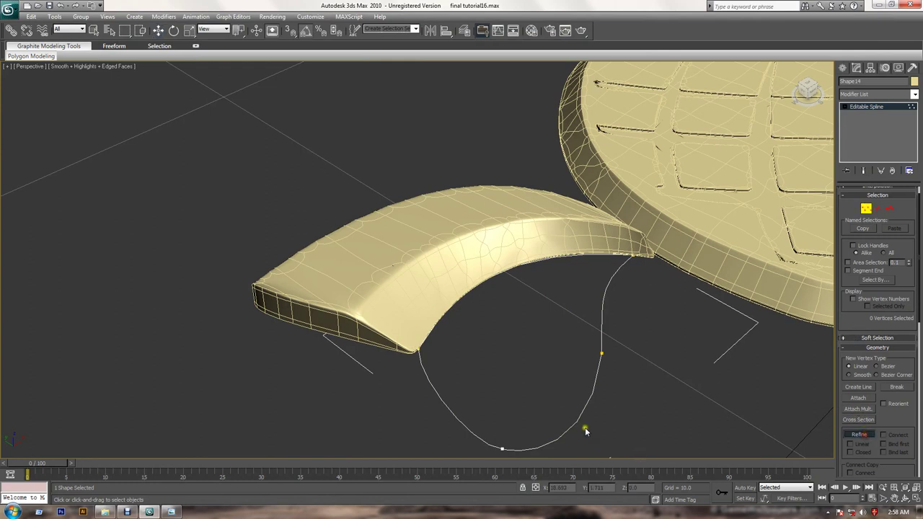
{"action": "left_click", "coordinate": [578, 421]}
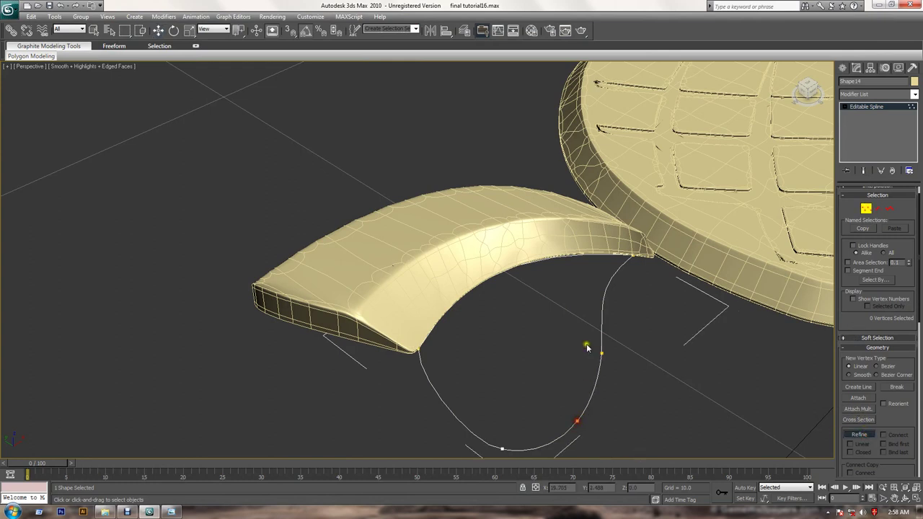
{"action": "left_click", "coordinate": [605, 290]}
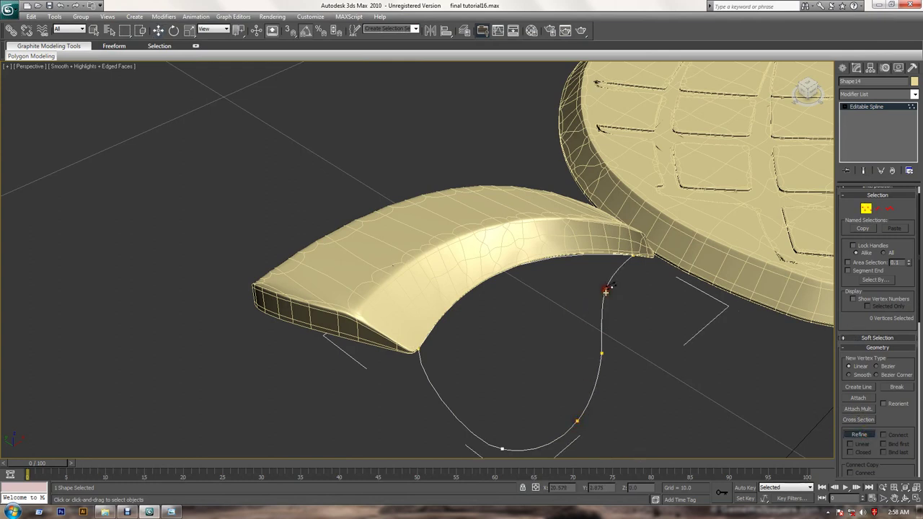
{"action": "left_click", "coordinate": [442, 396]}
{"action": "key", "text": "w"}
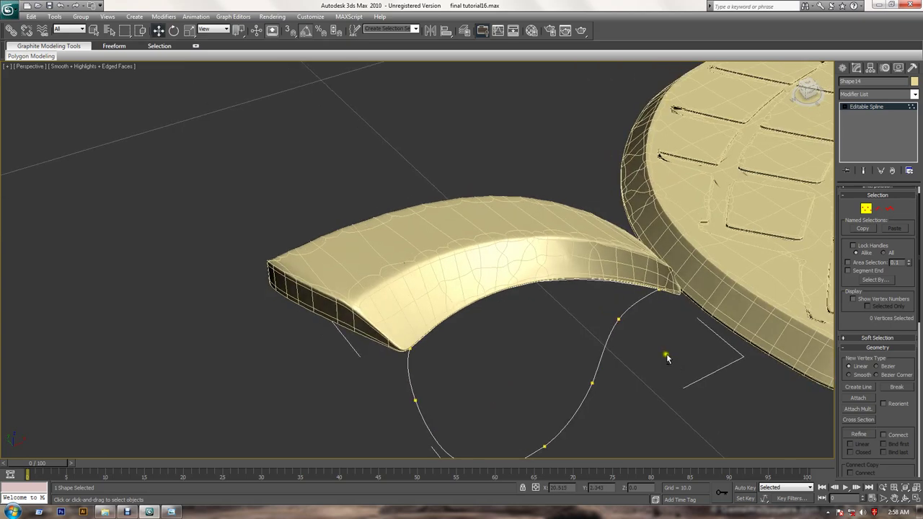
{"action": "middle_click_drag", "start_coordinate": [603, 363], "coordinate": [632, 315], "text": "alt"}
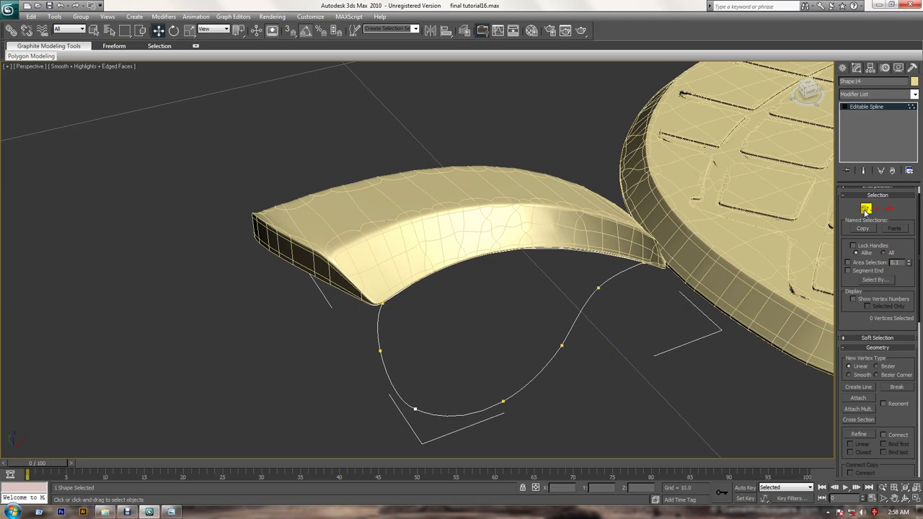
Extrude the outline into a thin slab and convert it to Editable Poly
{"action": "left_click", "coordinate": [866, 209]}
{"action": "left_click", "coordinate": [874, 95]}
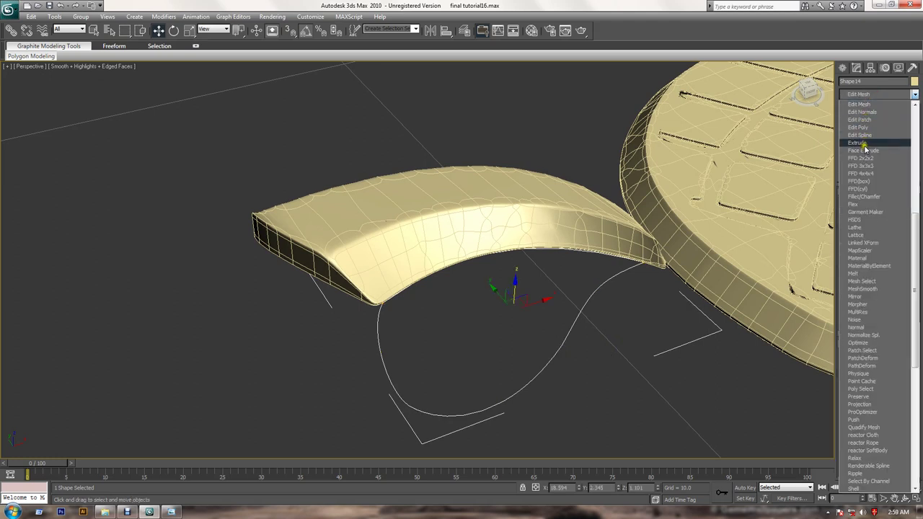
{"action": "left_click", "coordinate": [862, 144]}
{"action": "middle_click_drag", "start_coordinate": [526, 330], "coordinate": [560, 324], "text": "alt"}
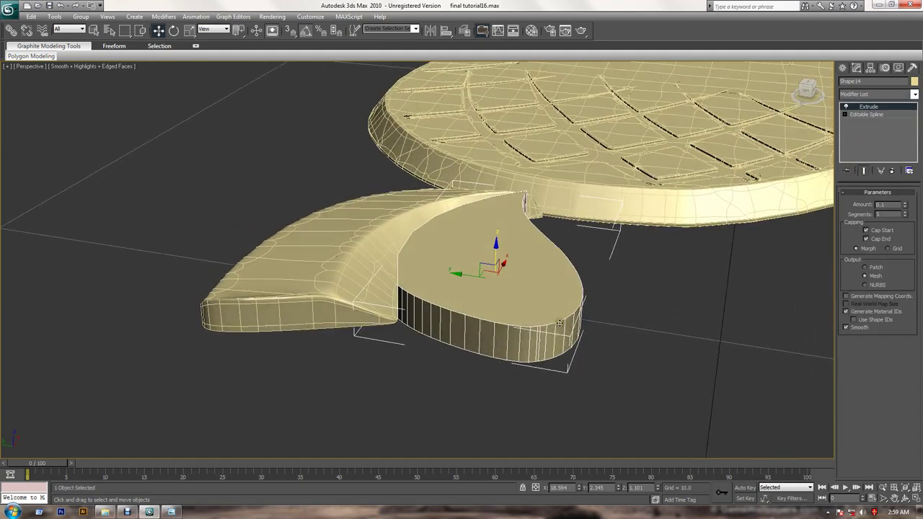
{"action": "right_click", "coordinate": [510, 284]}
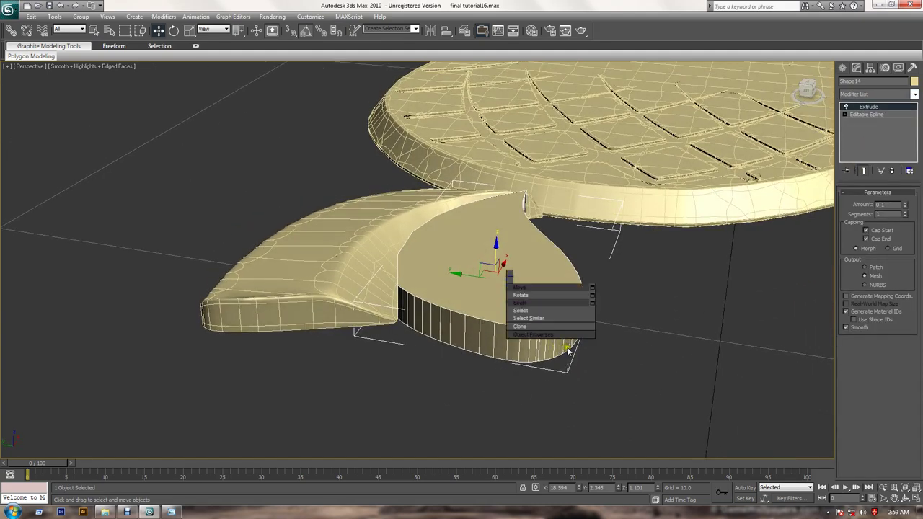
{"action": "mouse_move", "coordinate": [548, 358]}
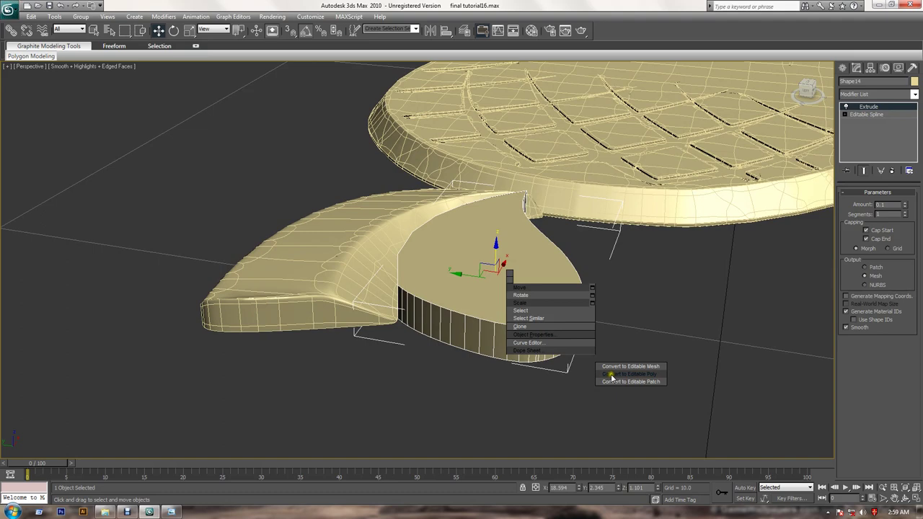
{"action": "left_click", "coordinate": [612, 375]}
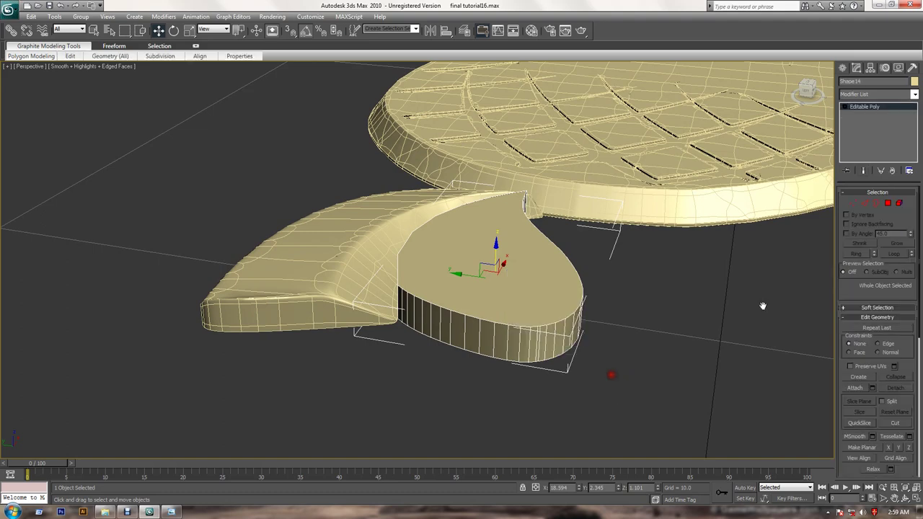
{"action": "left_click", "coordinate": [856, 204]}
Cut a midrib line of new edges across Shape14's top face, from the leaf base to its edge
{"action": "left_click_drag", "start_coordinate": [912, 367], "coordinate": [882, 320]}
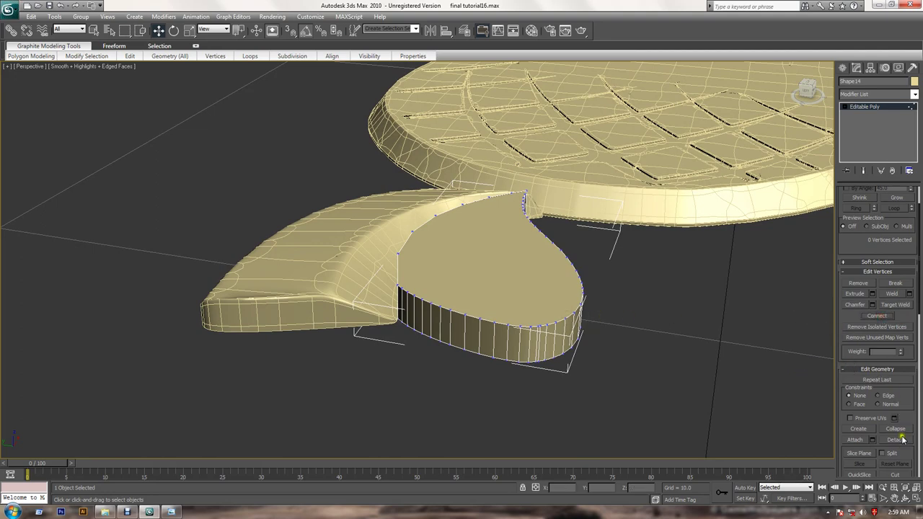
{"action": "left_click_drag", "start_coordinate": [912, 402], "coordinate": [902, 328]}
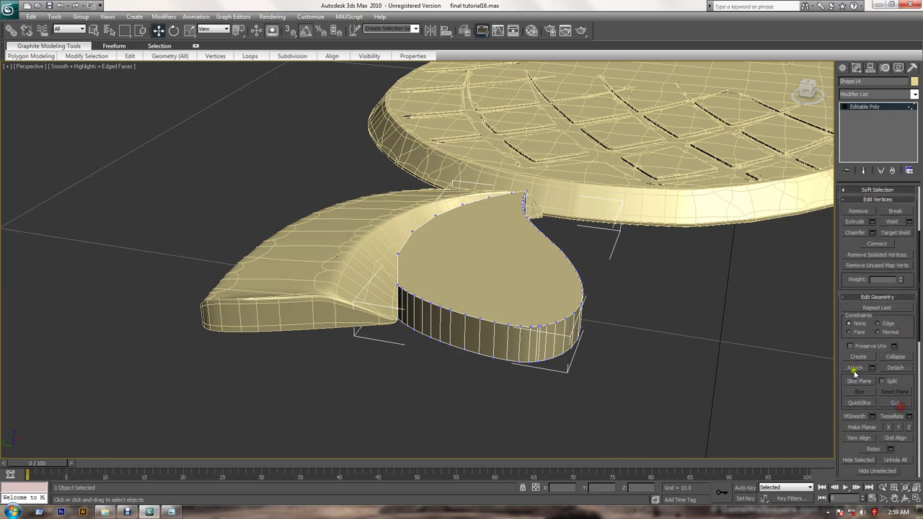
{"action": "left_click", "coordinate": [895, 403]}
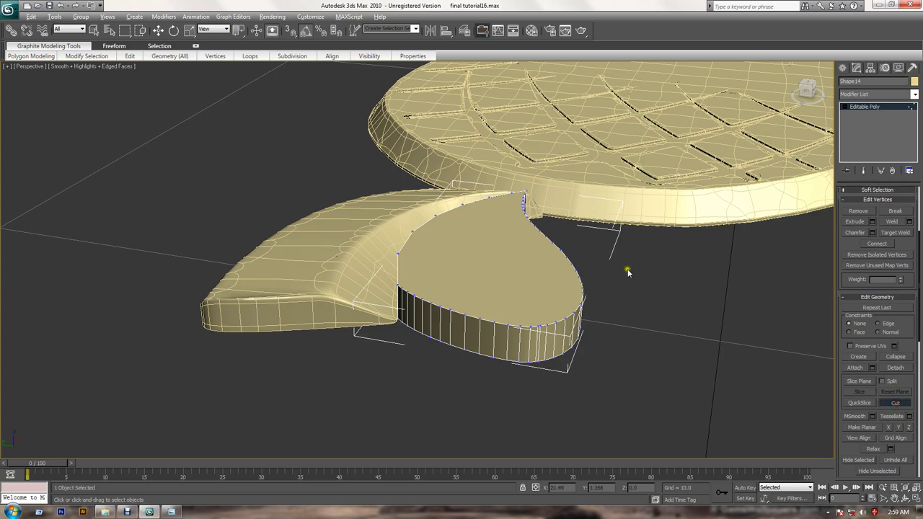
{"action": "middle_click_drag", "start_coordinate": [626, 273], "coordinate": [608, 278], "text": "alt"}
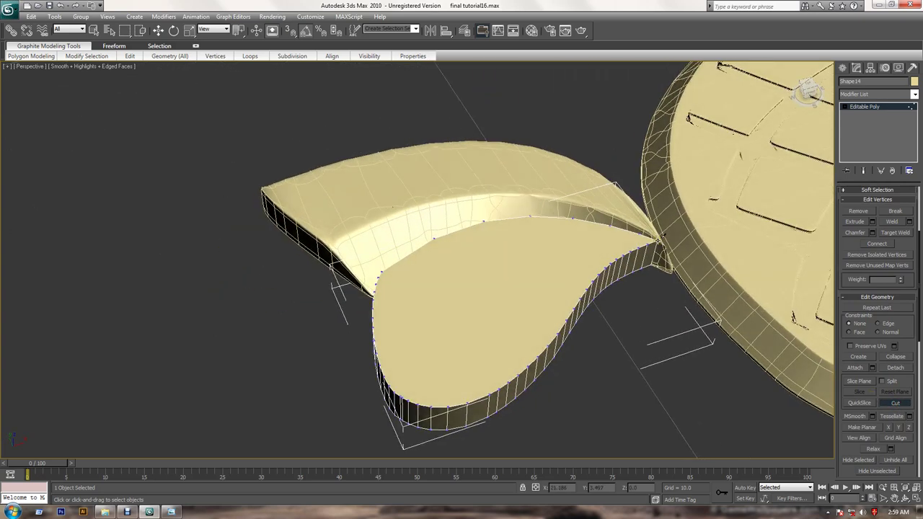
{"action": "left_click", "coordinate": [601, 238]}
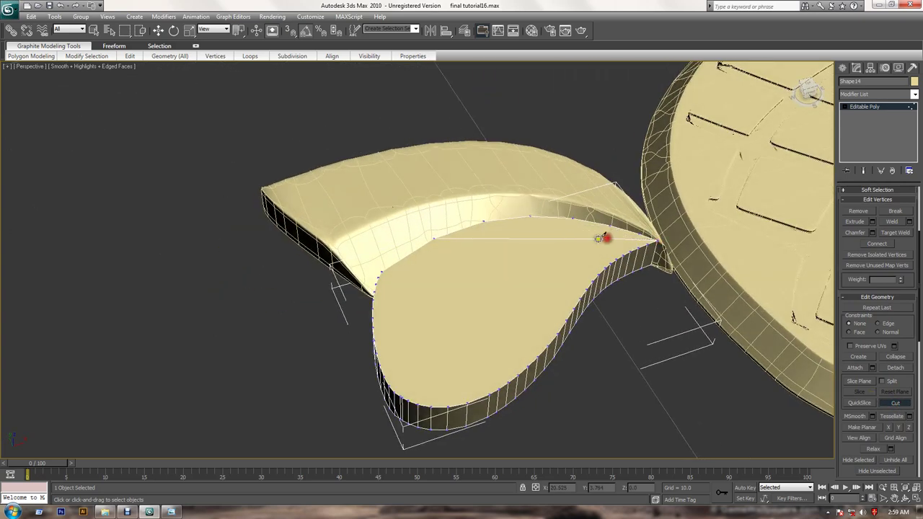
{"action": "left_click", "coordinate": [571, 242]}
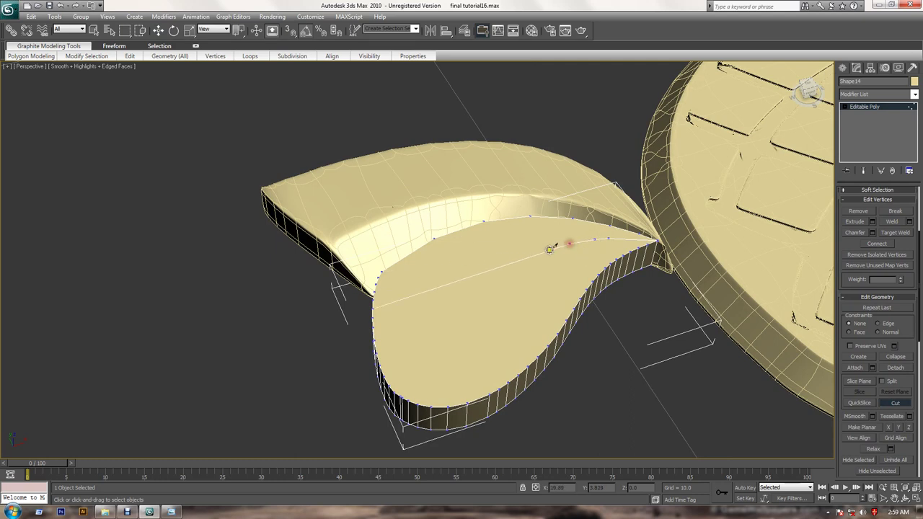
{"action": "left_click", "coordinate": [502, 274]}
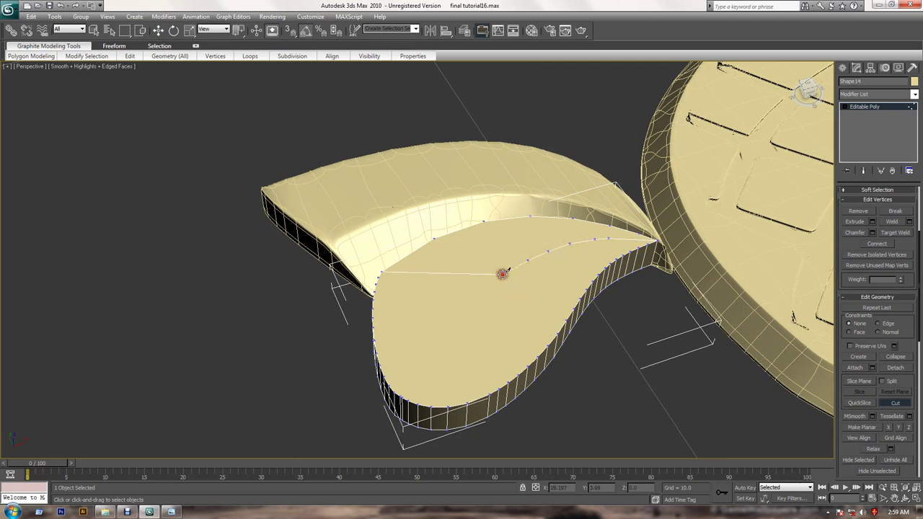
{"action": "left_click", "coordinate": [481, 283]}
{"action": "left_click", "coordinate": [448, 298]}
{"action": "left_click", "coordinate": [422, 311]}
{"action": "left_click", "coordinate": [374, 339]}
{"action": "key", "text": "w"}
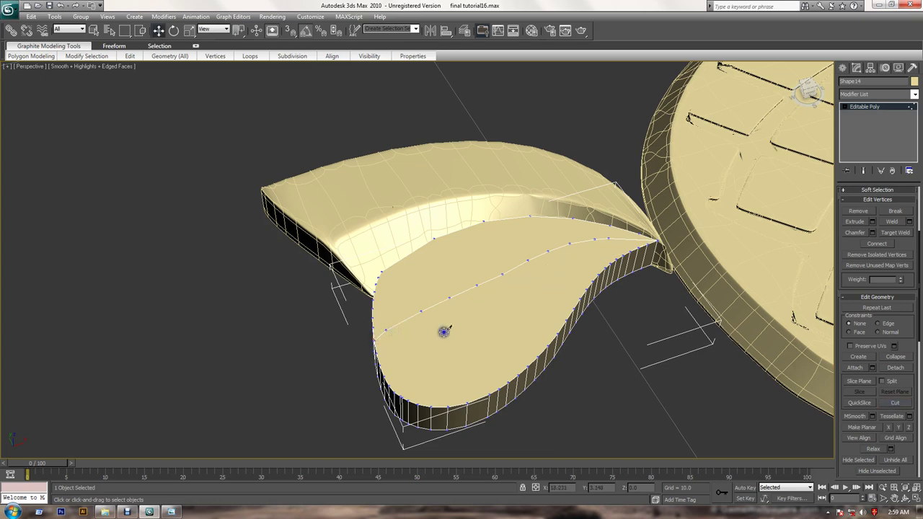
{"action": "key", "text": "alt+w"}
{"action": "key", "text": "alt+w"}
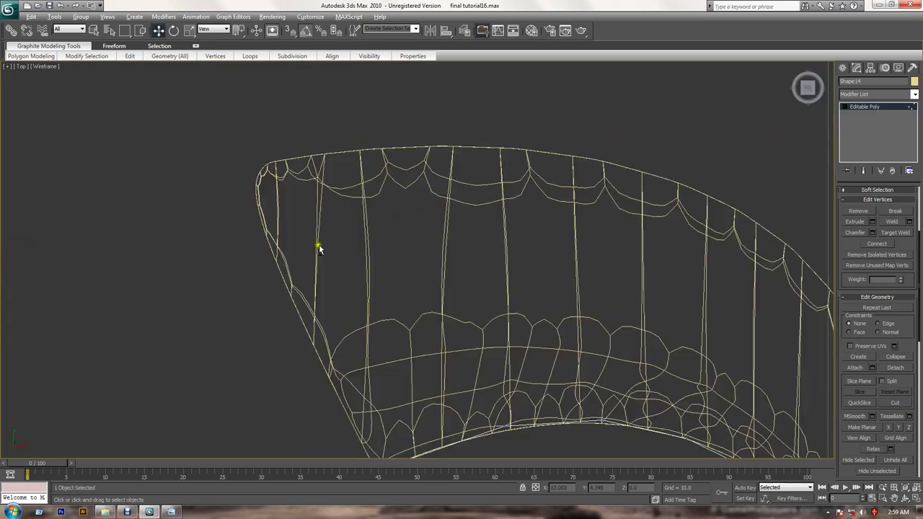
In the Top view, slide the left-side midrib vertices rightward along the curve
{"action": "mouse_move", "coordinate": [319, 247]}
{"action": "middle_mouse_down"}
{"action": "mouse_move", "coordinate": [347, 212]}
{"action": "mouse_move", "coordinate": [217, 190]}
{"action": "middle_mouse_up"}
{"action": "middle_click_drag", "start_coordinate": [418, 407], "coordinate": [397, 337]}
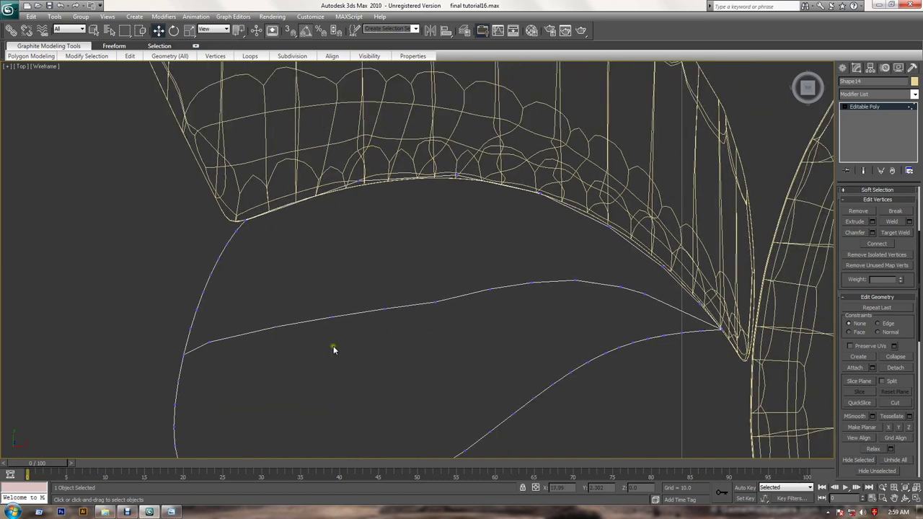
{"action": "left_click", "coordinate": [209, 341]}
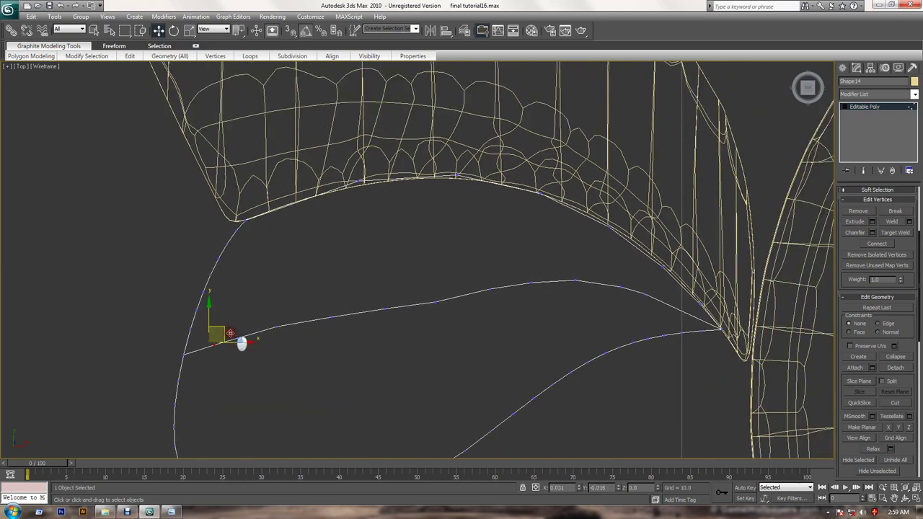
{"action": "left_click", "coordinate": [227, 338]}
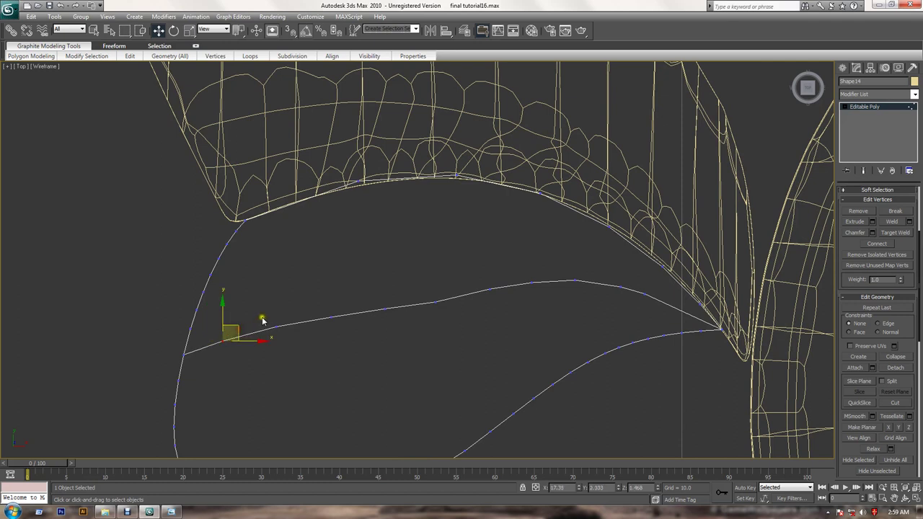
{"action": "left_click", "coordinate": [277, 326]}
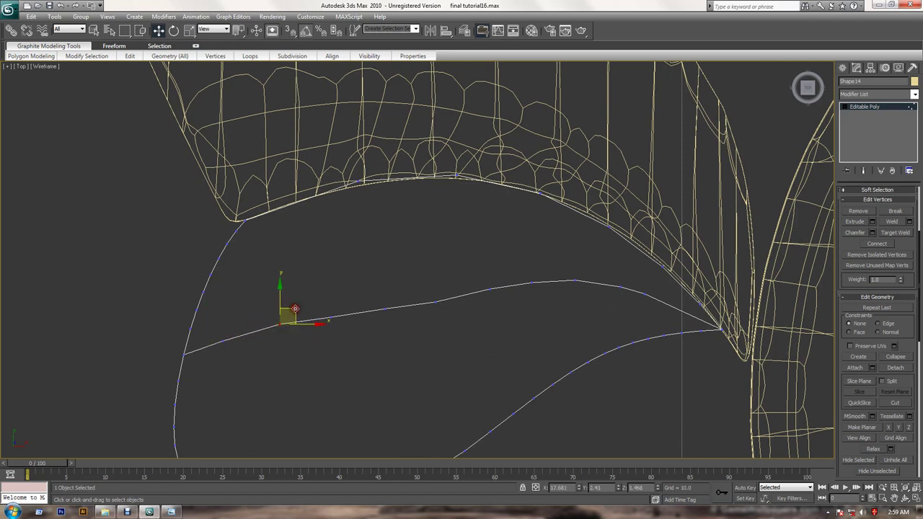
{"action": "left_click", "coordinate": [342, 317]}
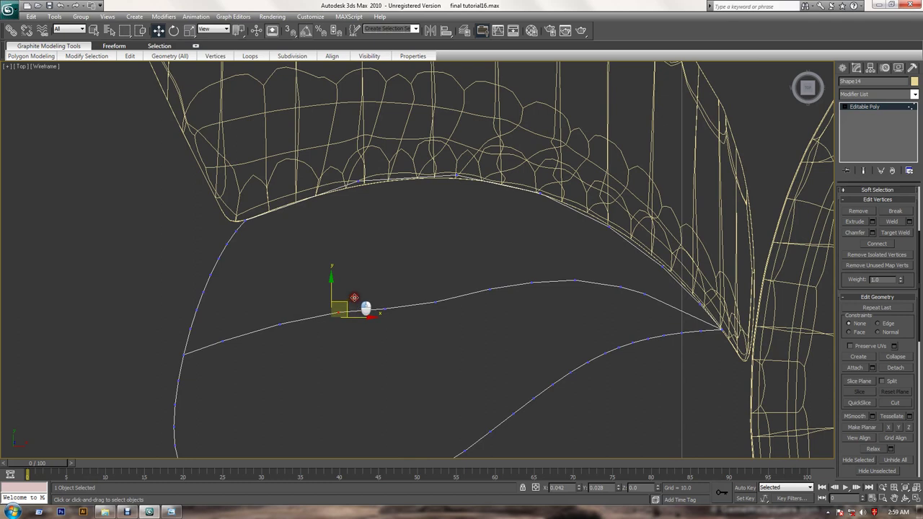
{"action": "mouse_move", "coordinate": [350, 298]}
{"action": "left_mouse_down"}
{"action": "mouse_move", "coordinate": [403, 289]}
{"action": "mouse_move", "coordinate": [463, 316]}
{"action": "mouse_move", "coordinate": [452, 283]}
{"action": "left_mouse_up"}
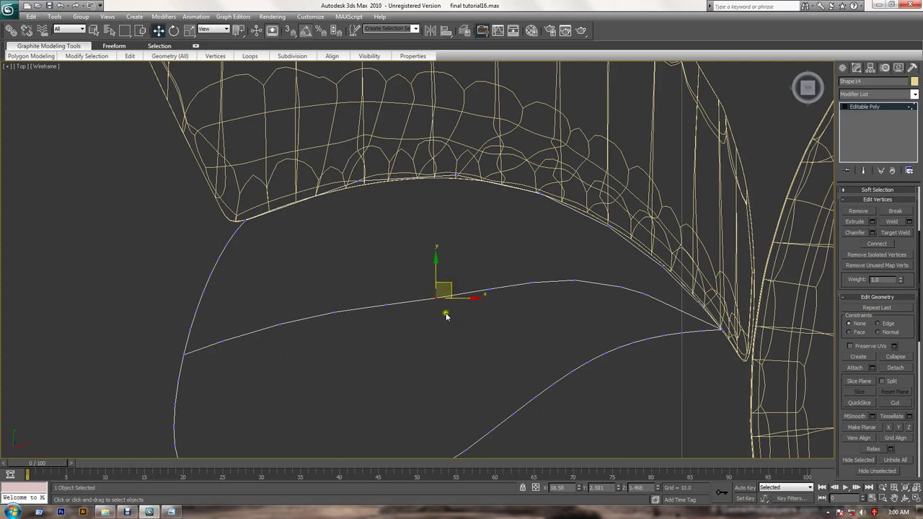
{"action": "left_click_drag", "start_coordinate": [449, 283], "coordinate": [403, 291]}
Reposition the vertices near the curve's peak and right end so the arc runs smoothly
{"action": "left_click", "coordinate": [383, 293]}
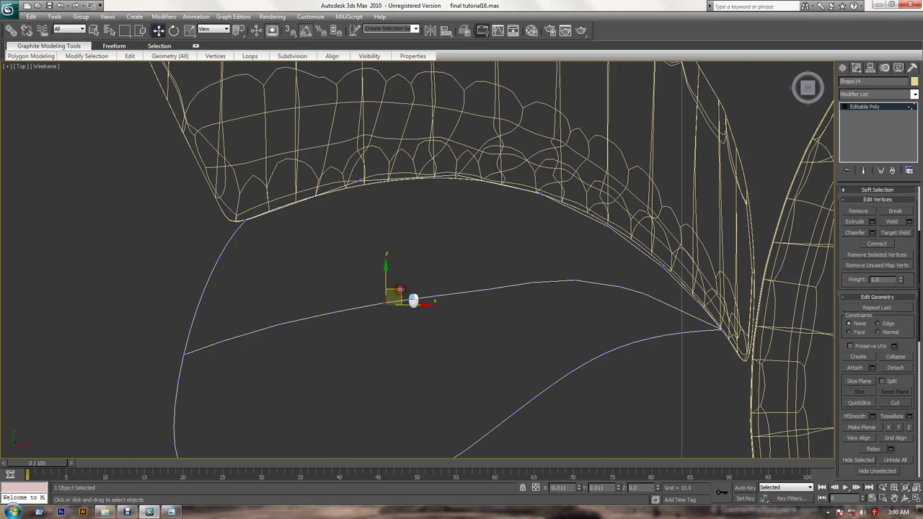
{"action": "left_click", "coordinate": [582, 280]}
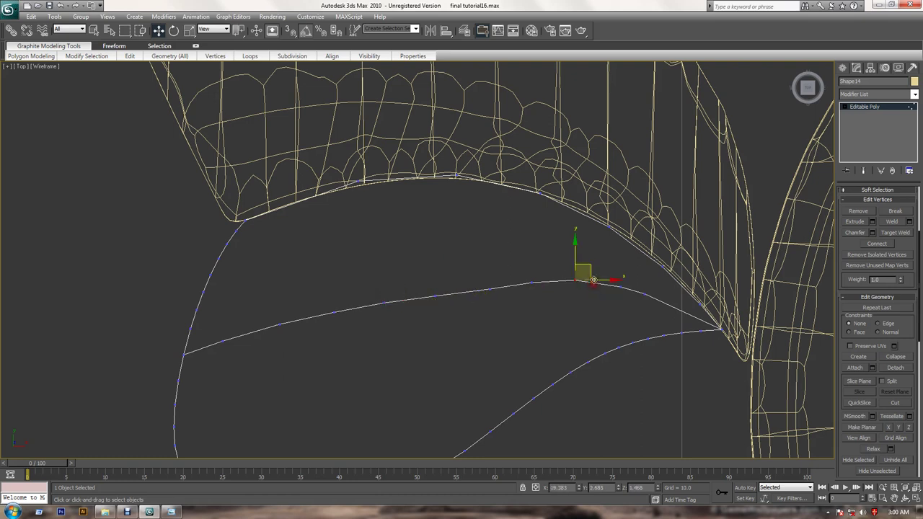
{"action": "mouse_move", "coordinate": [565, 262]}
{"action": "left_mouse_down"}
{"action": "mouse_move", "coordinate": [579, 278]}
{"action": "mouse_move", "coordinate": [604, 278]}
{"action": "mouse_move", "coordinate": [593, 270]}
{"action": "mouse_move", "coordinate": [541, 283]}
{"action": "mouse_move", "coordinate": [546, 271]}
{"action": "left_mouse_up"}
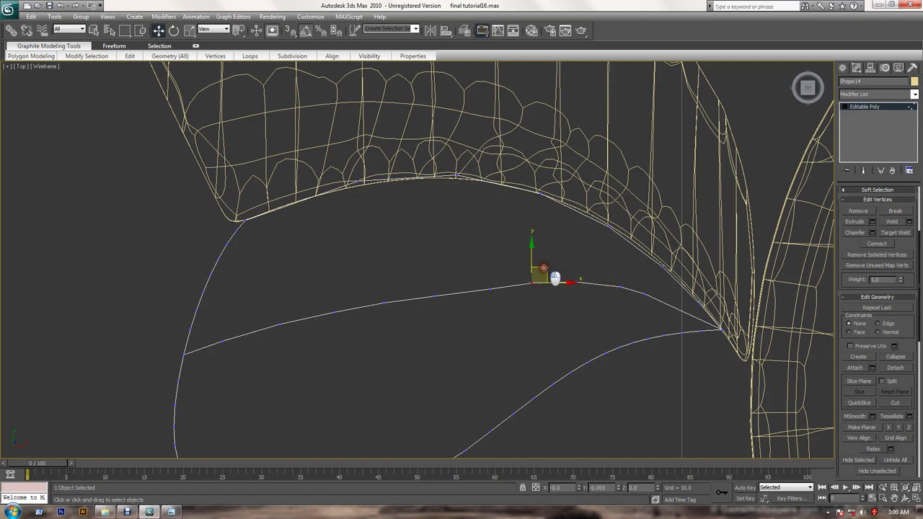
{"action": "left_click", "coordinate": [657, 299]}
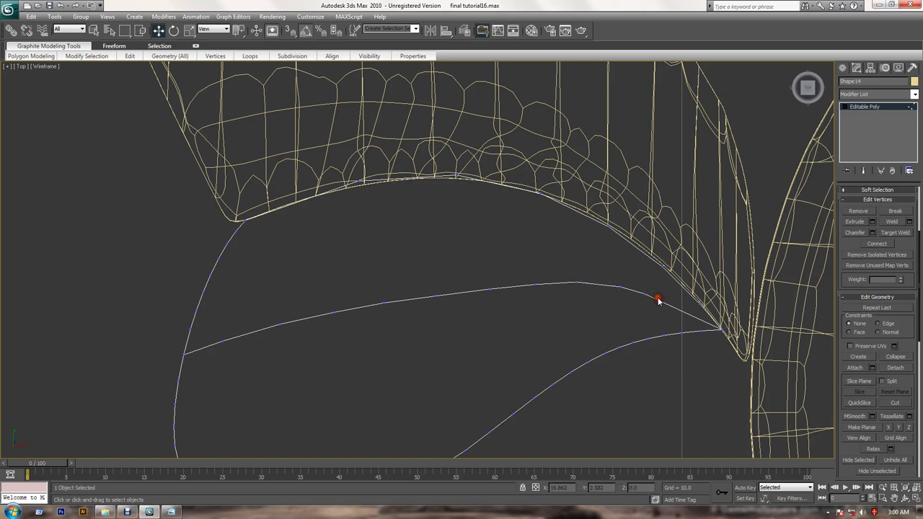
{"action": "left_click_drag", "start_coordinate": [634, 281], "coordinate": [672, 317]}
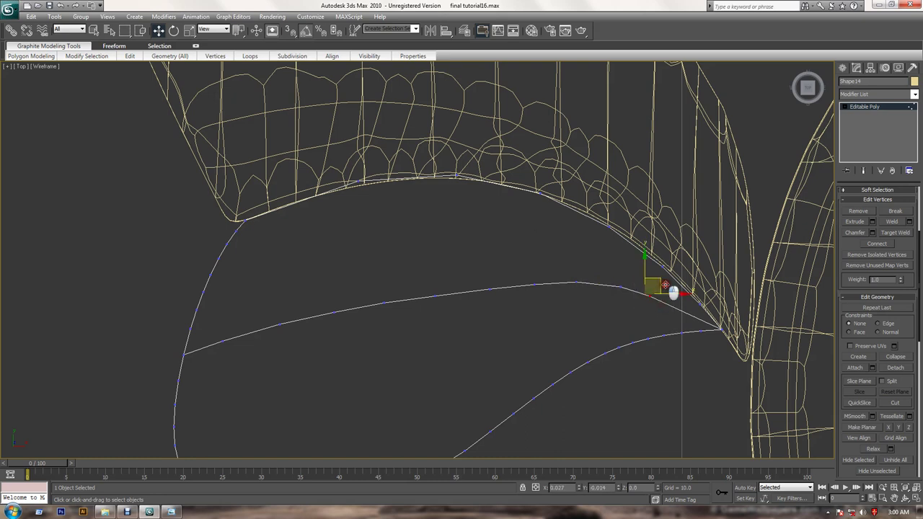
{"action": "left_click_drag", "start_coordinate": [669, 285], "coordinate": [678, 286]}
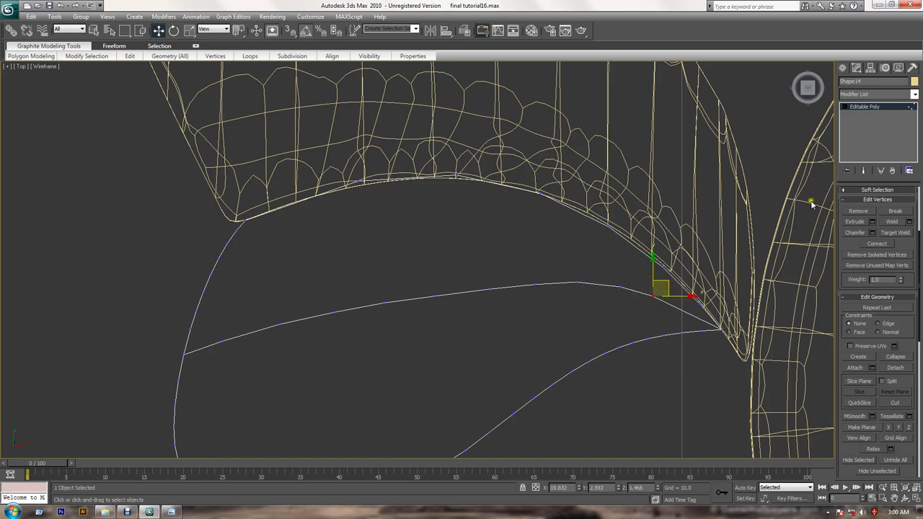
{"action": "left_click", "coordinate": [880, 108]}
Back in Perspective, orbit around the leaf slab and select an edge on its front rim
{"action": "key", "text": "alt+w"}
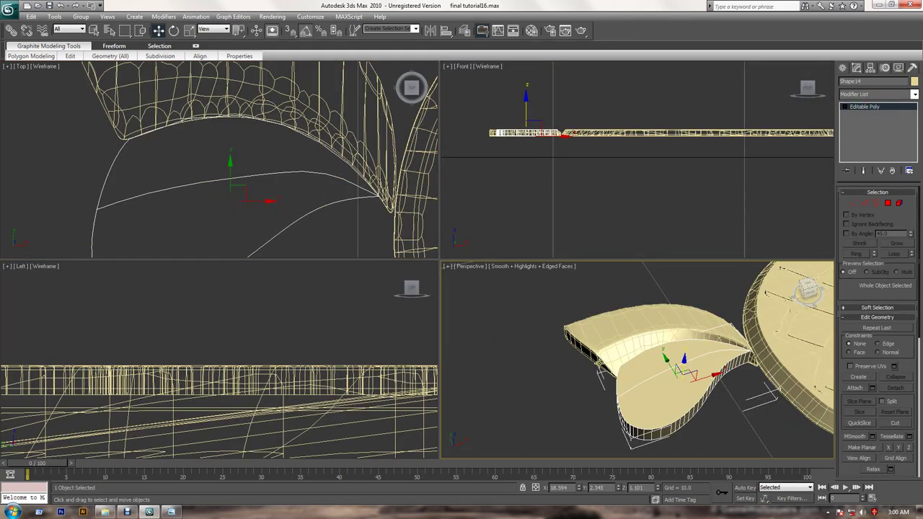
{"action": "right_click", "coordinate": [674, 354]}
{"action": "key", "text": "alt+w"}
{"action": "mouse_move", "coordinate": [590, 362]}
{"action": "middle_mouse_down", "text": "alt"}
{"action": "mouse_move", "coordinate": [620, 388]}
{"action": "mouse_move", "coordinate": [612, 302]}
{"action": "middle_mouse_up", "text": "alt"}
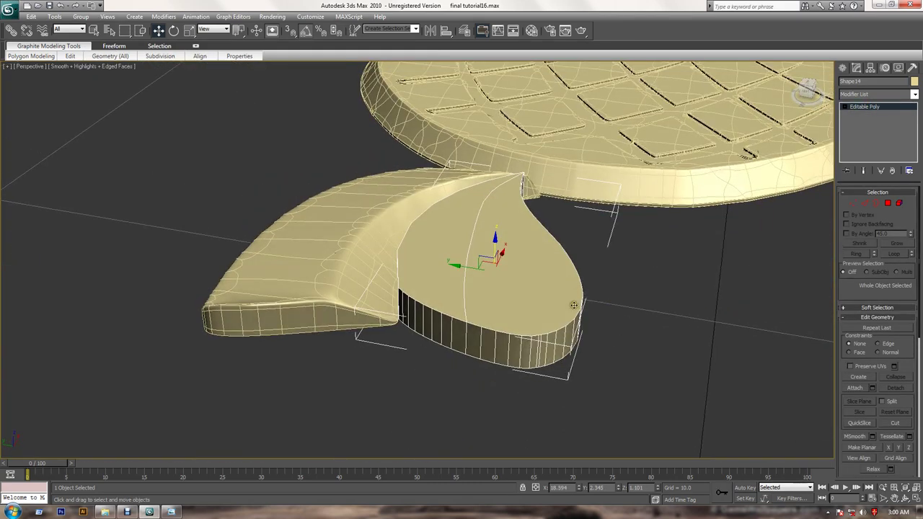
{"action": "left_click", "coordinate": [865, 203]}
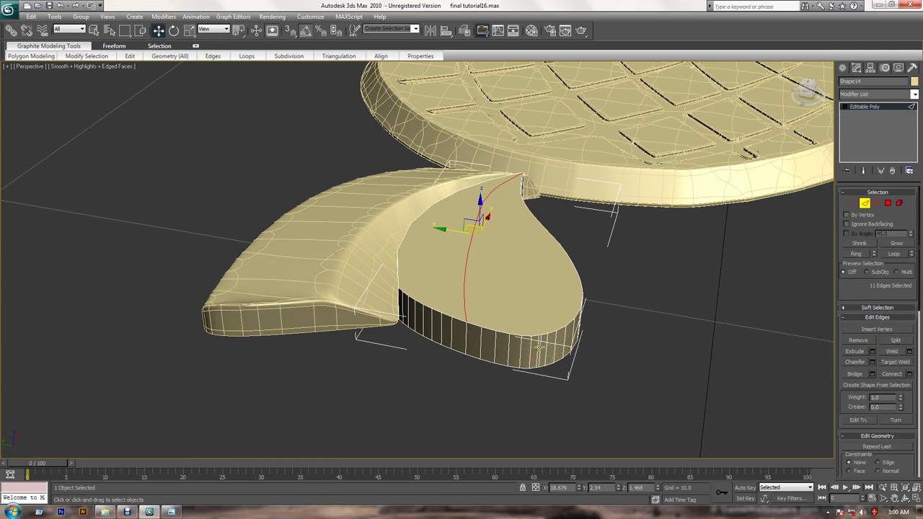
{"action": "left_click", "coordinate": [548, 353]}
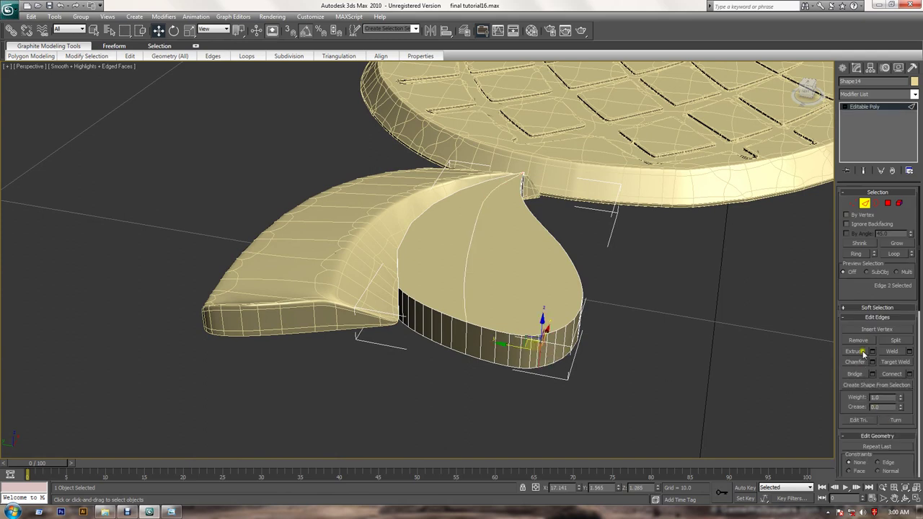
Remove the two stray front-rim vertices from Shape14
{"action": "left_click", "coordinate": [854, 202]}
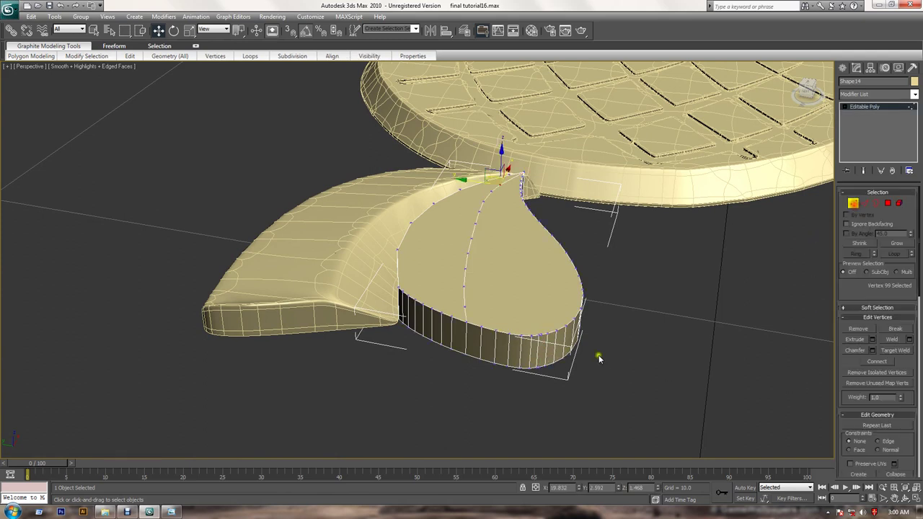
{"action": "left_click", "coordinate": [540, 332]}
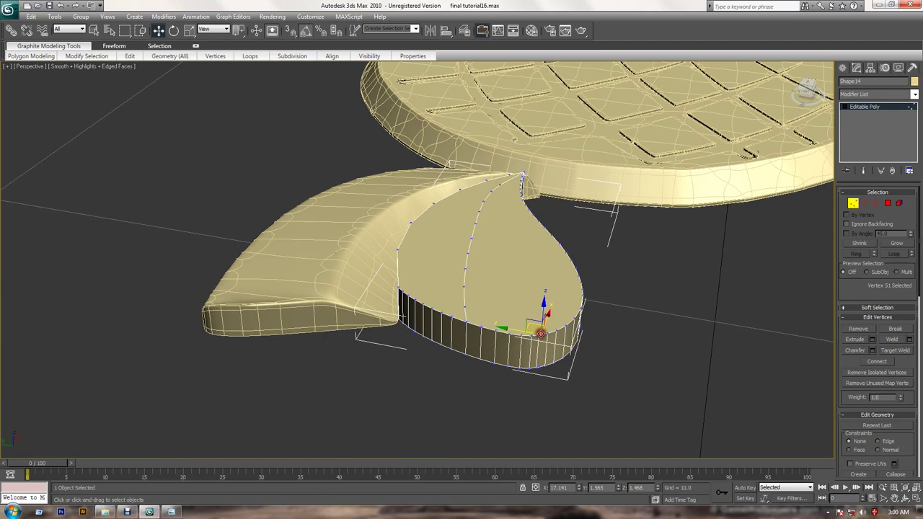
{"action": "left_click", "coordinate": [539, 369], "text": "ctrl"}
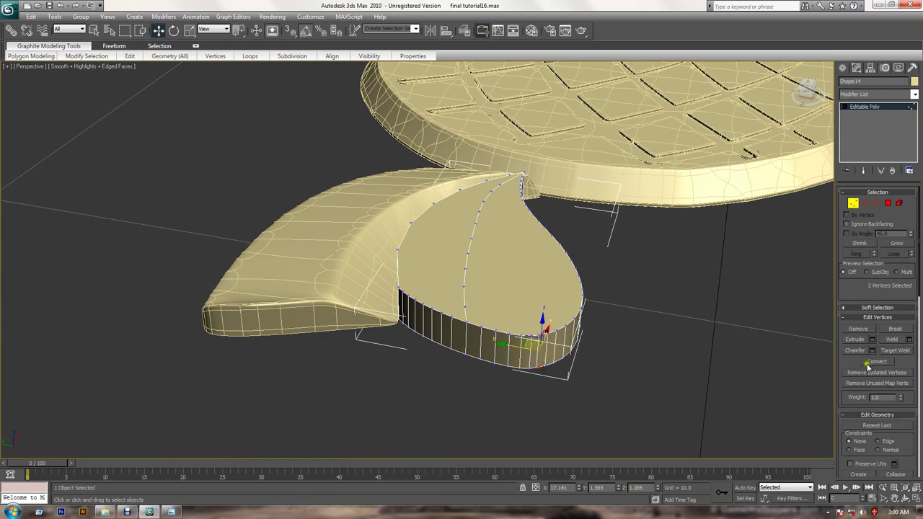
{"action": "left_click", "coordinate": [858, 329]}
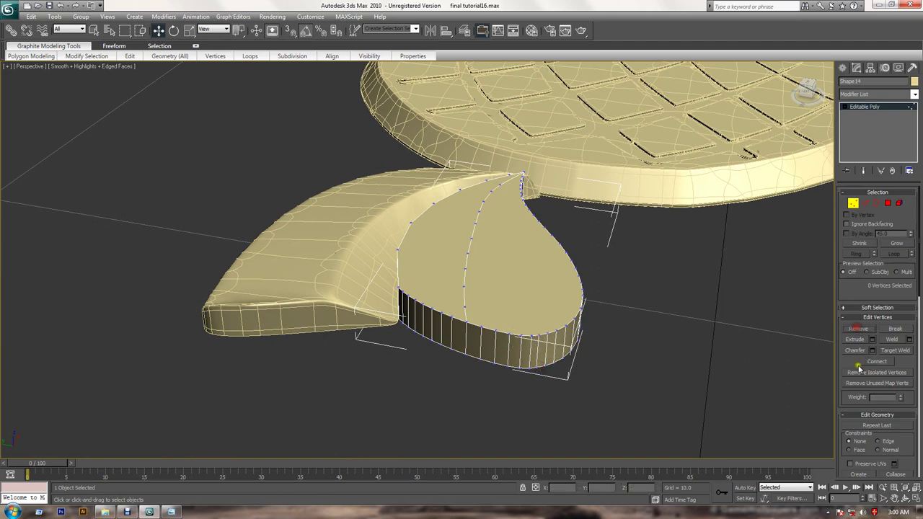
{"action": "left_click", "coordinate": [865, 203]}
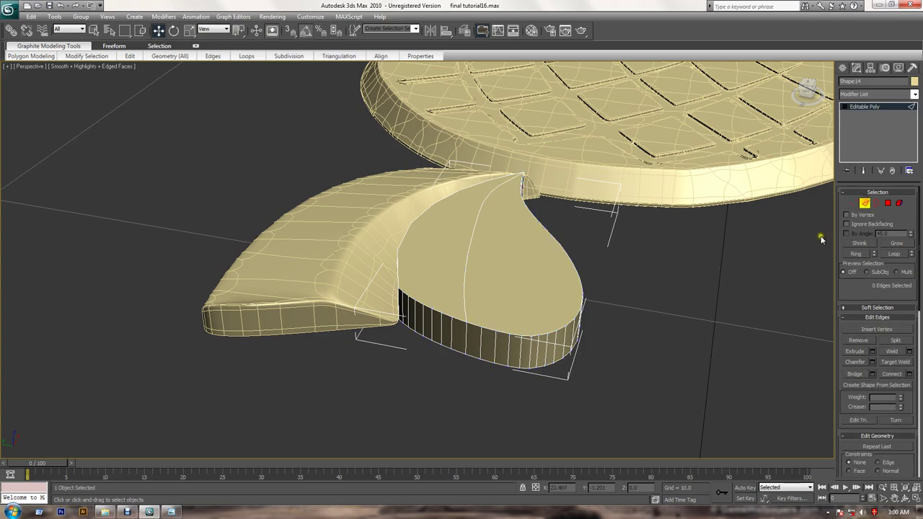
{"action": "left_click", "coordinate": [854, 203]}
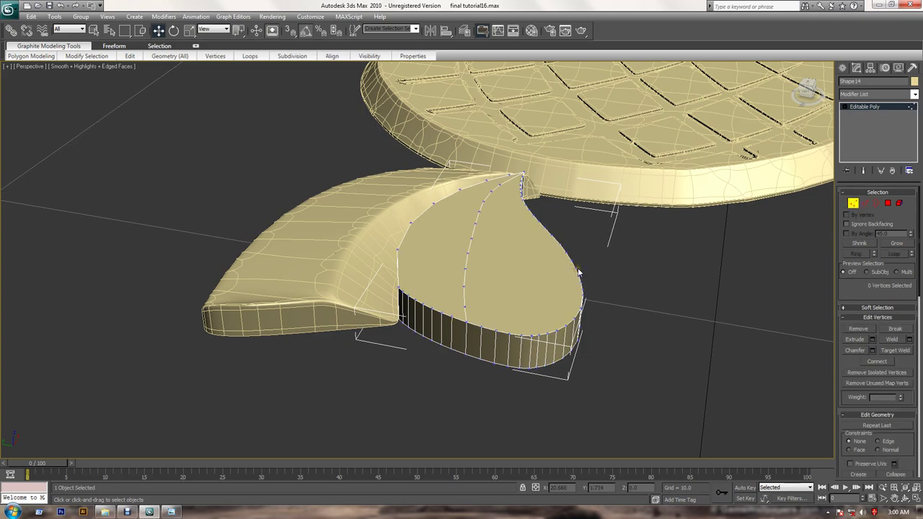
{"action": "middle_click_drag", "start_coordinate": [575, 275], "coordinate": [529, 271], "text": "alt"}
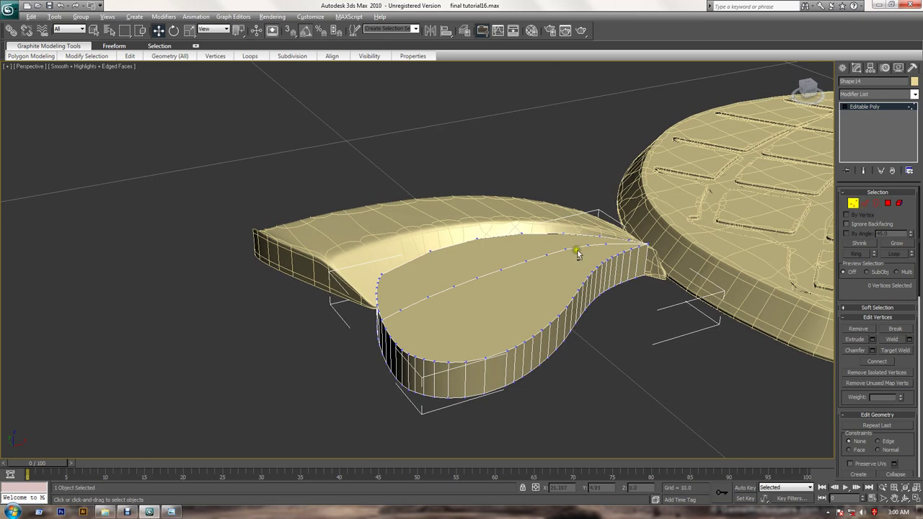
Select the 11 centre-line edges of Shape14, from the leaf tip back across the slab
{"action": "left_click", "coordinate": [866, 208]}
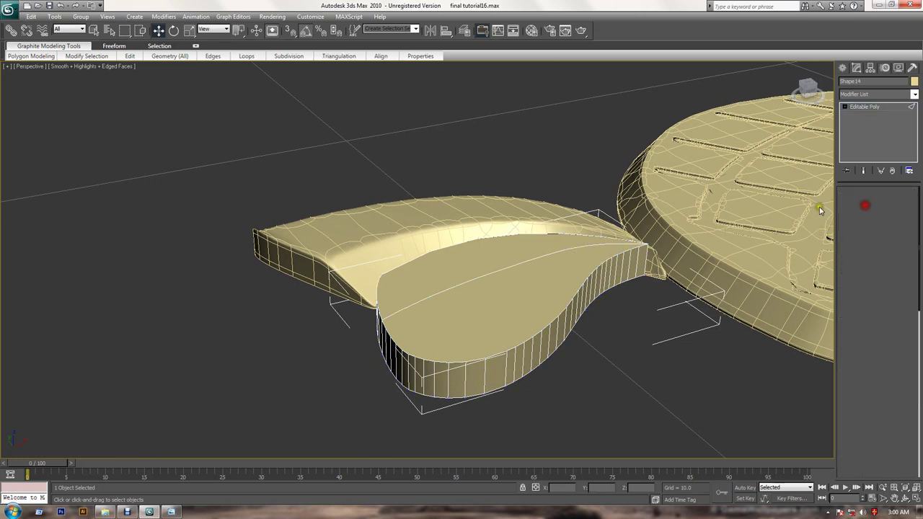
{"action": "left_click", "coordinate": [578, 245]}
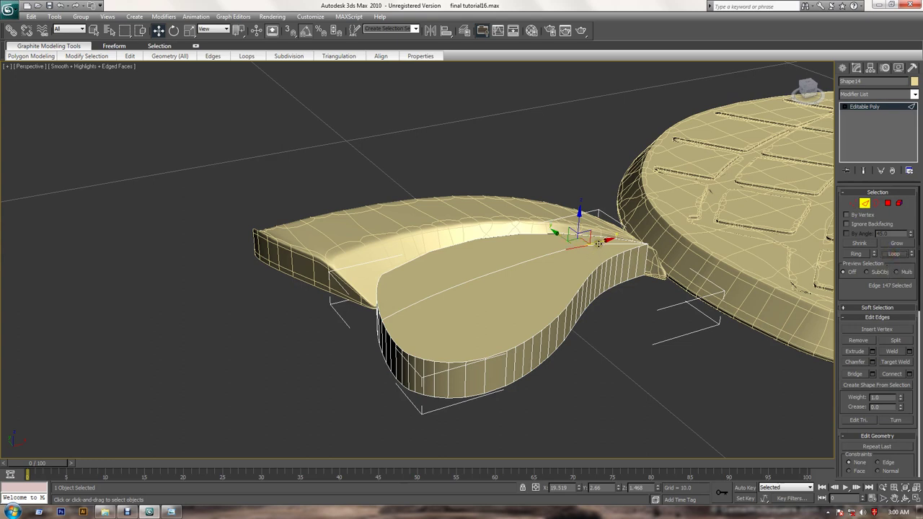
{"action": "left_click", "coordinate": [621, 242], "text": "ctrl"}
{"action": "left_click", "coordinate": [610, 245], "text": "ctrl"}
{"action": "left_click", "coordinate": [551, 251], "text": "ctrl"}
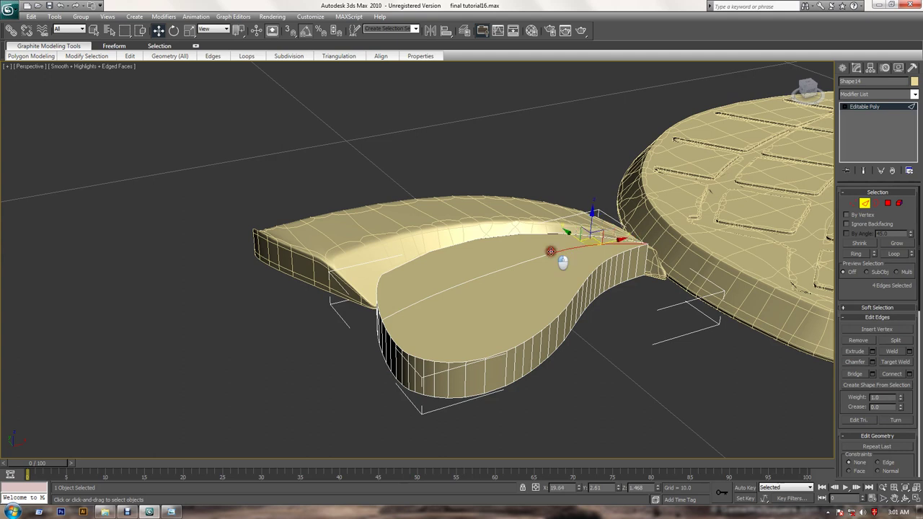
{"action": "left_click", "coordinate": [535, 260], "text": "ctrl"}
{"action": "left_click", "coordinate": [519, 264], "text": "ctrl"}
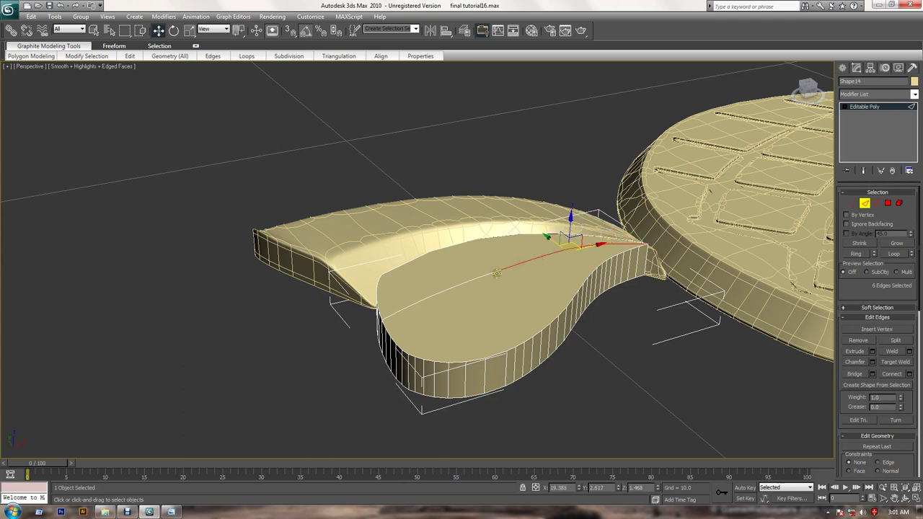
{"action": "left_click", "coordinate": [491, 274], "text": "ctrl"}
{"action": "left_click", "coordinate": [467, 282], "text": "ctrl"}
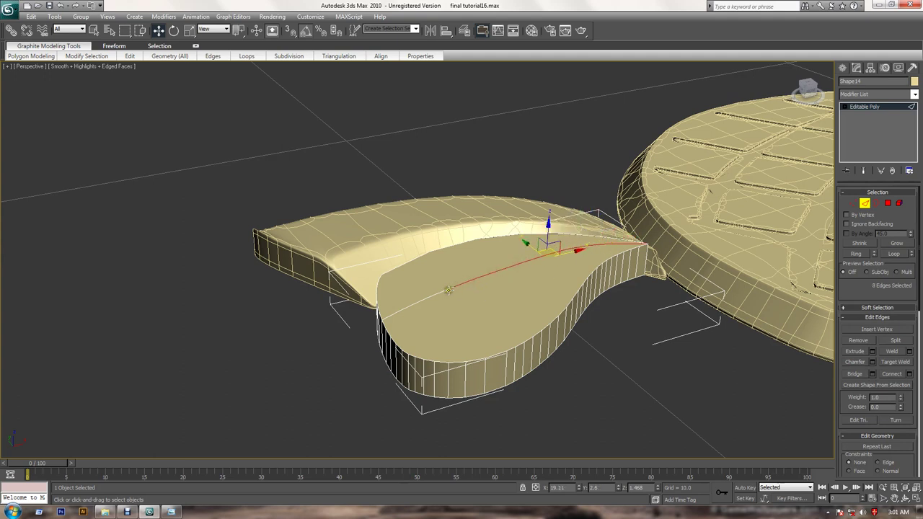
{"action": "left_click", "coordinate": [440, 291], "text": "ctrl"}
{"action": "left_click", "coordinate": [424, 301], "text": "ctrl"}
{"action": "left_click", "coordinate": [394, 313], "text": "ctrl"}
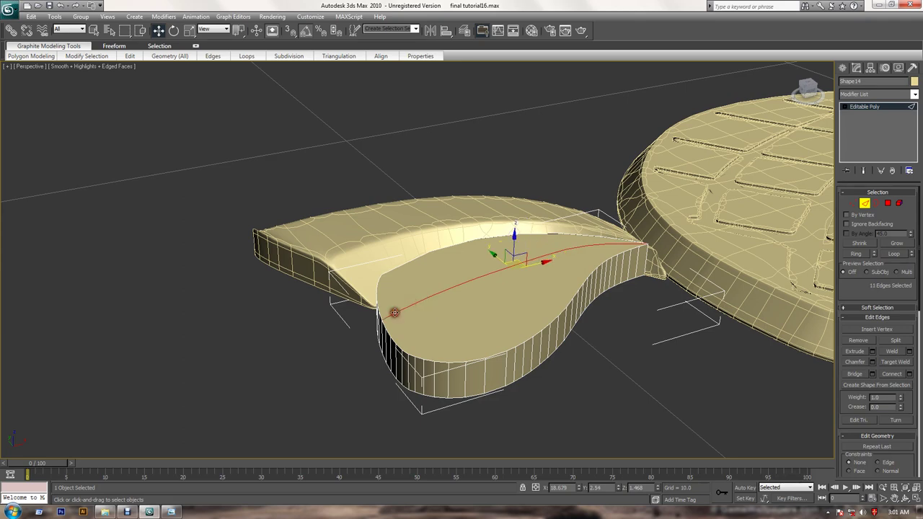
In the Front view, select the leaf's top vertices and move them down to the bottom edge
{"action": "left_click", "coordinate": [853, 205]}
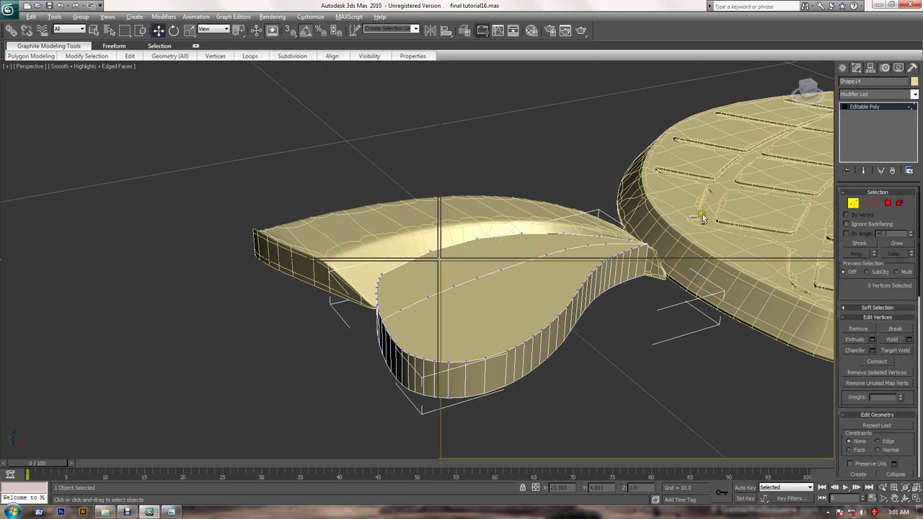
{"action": "key", "text": "alt+w"}
{"action": "key", "text": "alt+w"}
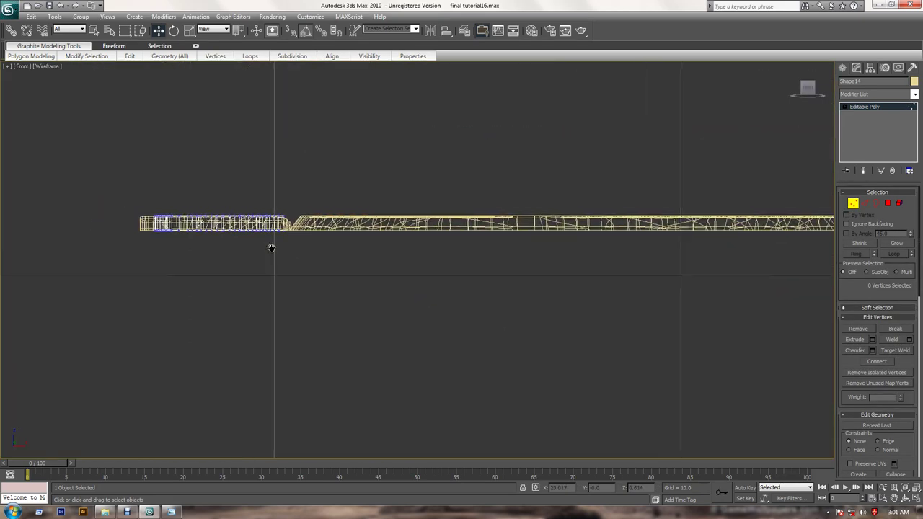
{"action": "middle_click_drag", "start_coordinate": [270, 250], "coordinate": [377, 275]}
{"action": "scroll", "coordinate": [377, 275], "scroll_direction": "up", "scroll_amount": 4}
{"action": "mouse_move", "coordinate": [201, 198]}
{"action": "left_mouse_down"}
{"action": "mouse_move", "coordinate": [596, 253]}
{"action": "mouse_move", "coordinate": [601, 242]}
{"action": "left_mouse_up"}
{"action": "left_click_drag", "start_coordinate": [366, 198], "coordinate": [383, 233]}
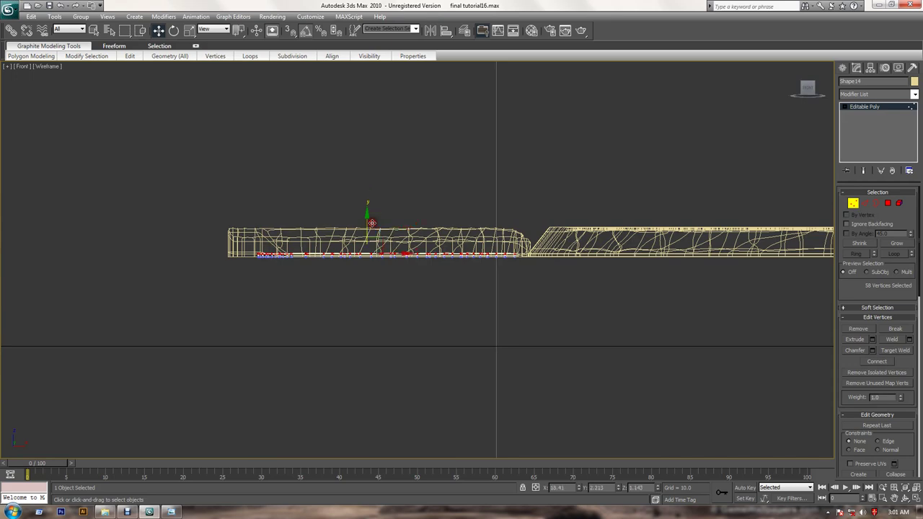
{"action": "key", "text": "alt+w"}
{"action": "key", "text": "alt+w"}
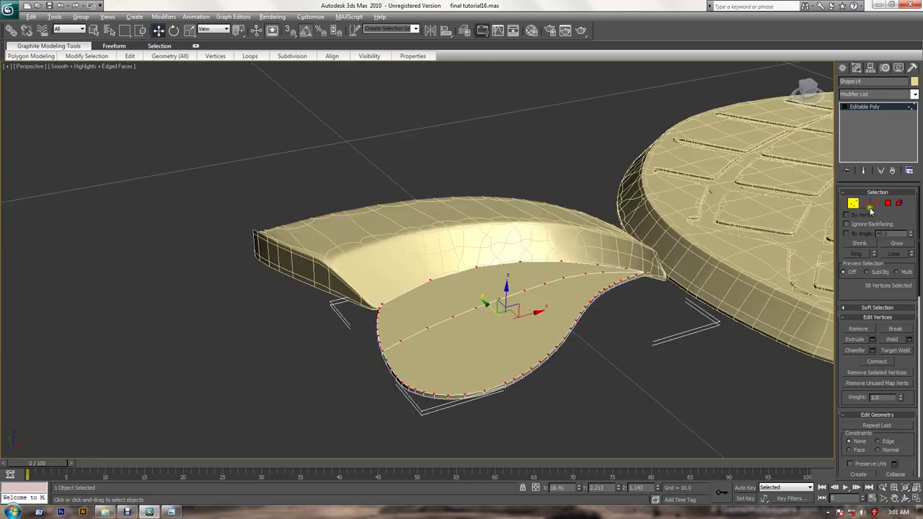
Raise the 11 midrib edges along Z into a central ridge, checking in the Front view
{"action": "left_click", "coordinate": [871, 206]}
{"action": "left_click_drag", "start_coordinate": [512, 266], "coordinate": [513, 243]}
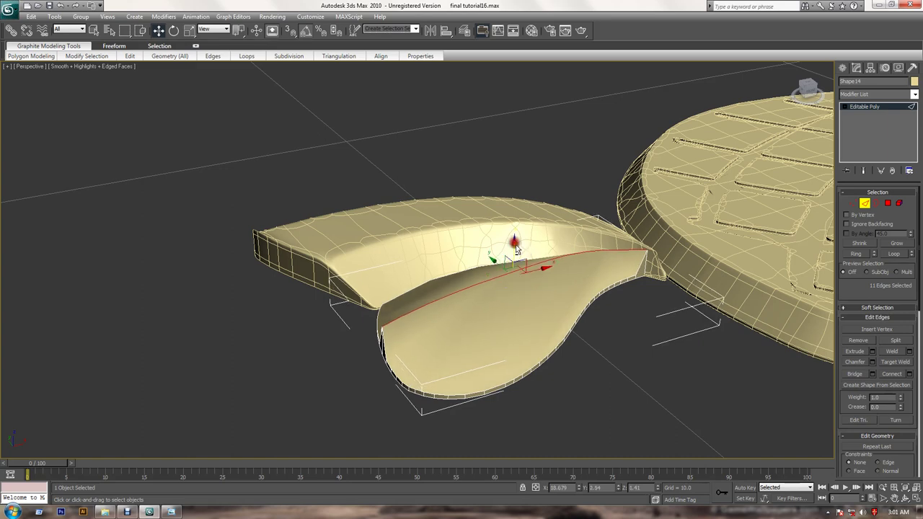
{"action": "key", "text": "alt+w"}
{"action": "right_click", "coordinate": [614, 190]}
{"action": "key", "text": "alt+w"}
{"action": "middle_click_drag", "start_coordinate": [392, 215], "coordinate": [430, 229]}
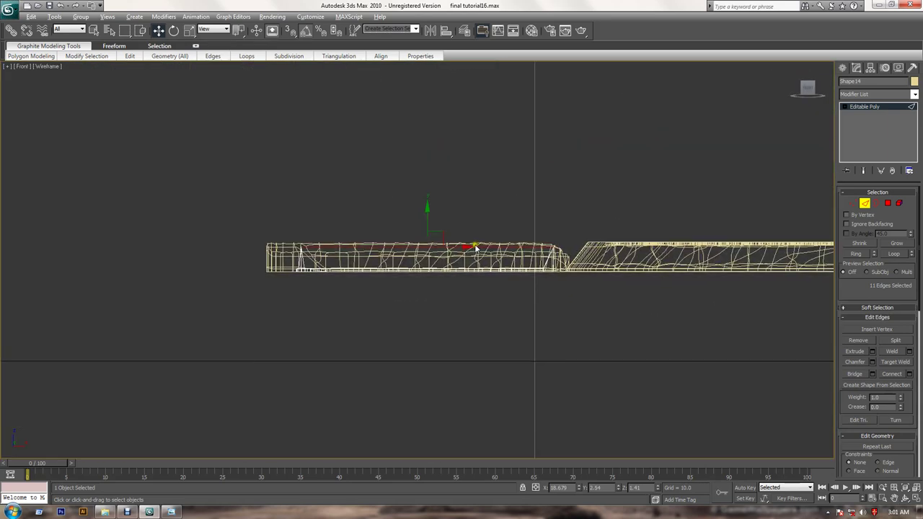
{"action": "scroll", "coordinate": [429, 230], "scroll_direction": "up", "scroll_amount": 3}
{"action": "left_click_drag", "start_coordinate": [438, 202], "coordinate": [439, 199]}
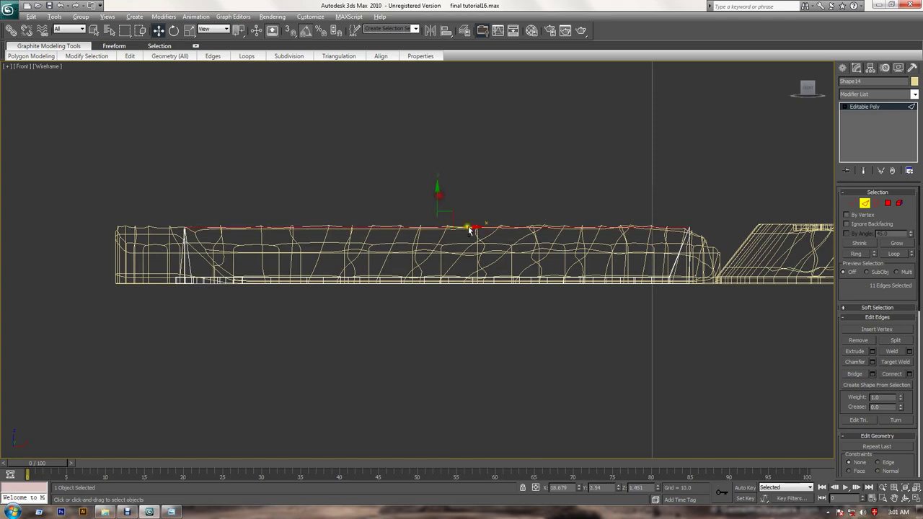
{"action": "key", "text": "alt+w"}
{"action": "key", "text": "alt+w"}
{"action": "scroll", "coordinate": [582, 341], "scroll_direction": "up", "scroll_amount": 3}
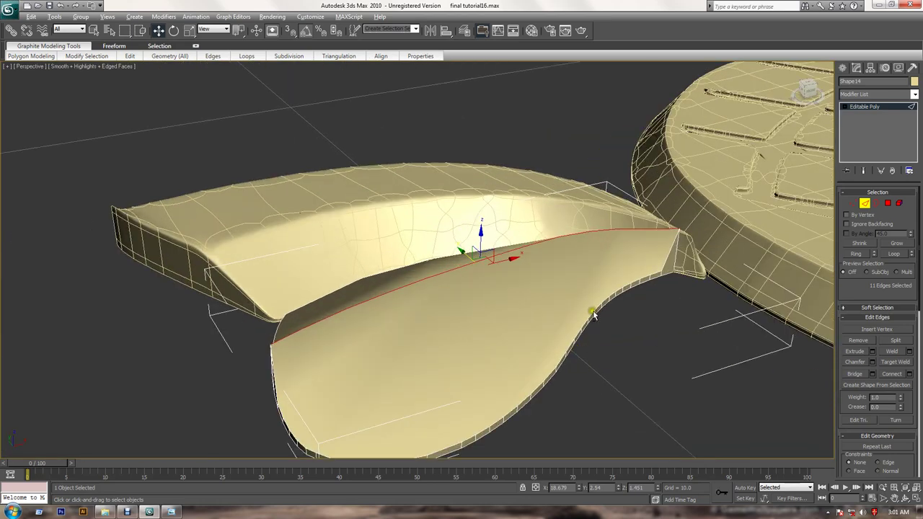
{"action": "mouse_move", "coordinate": [594, 315]}
{"action": "middle_mouse_down", "text": "alt"}
{"action": "mouse_move", "coordinate": [567, 334]}
{"action": "mouse_move", "coordinate": [625, 325]}
{"action": "mouse_move", "coordinate": [575, 289]}
{"action": "mouse_move", "coordinate": [571, 269]}
{"action": "middle_mouse_up", "text": "alt"}
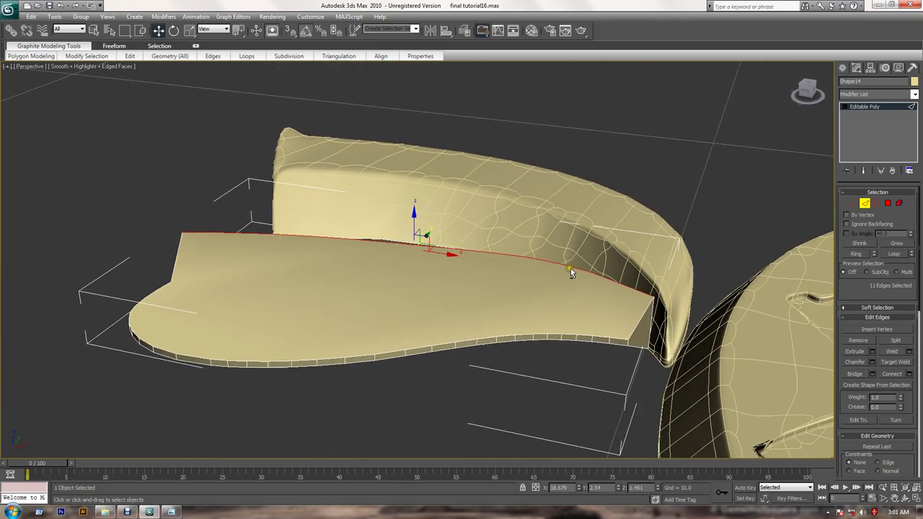
Connect the first two outer-rim and top-edge vertex pairs on the lower leaf half
{"action": "left_click", "coordinate": [854, 204]}
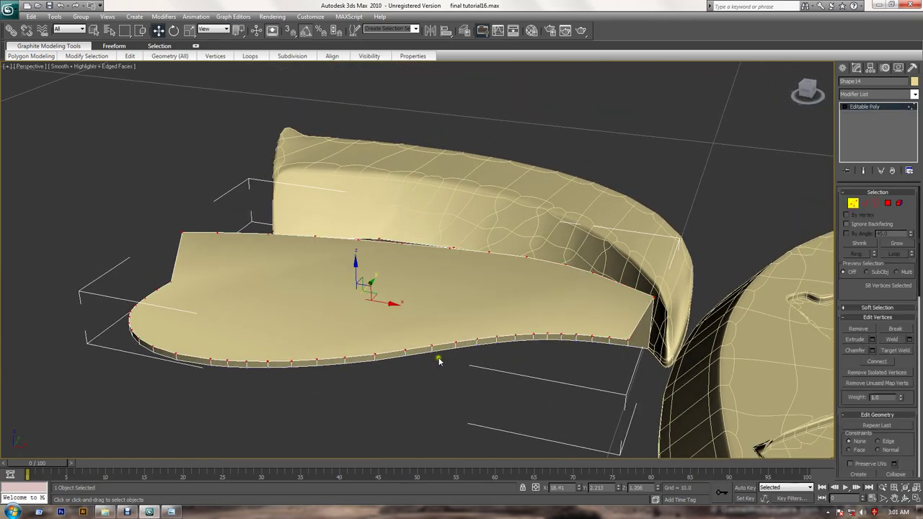
{"action": "middle_click_drag", "start_coordinate": [316, 334], "coordinate": [330, 329], "text": "alt"}
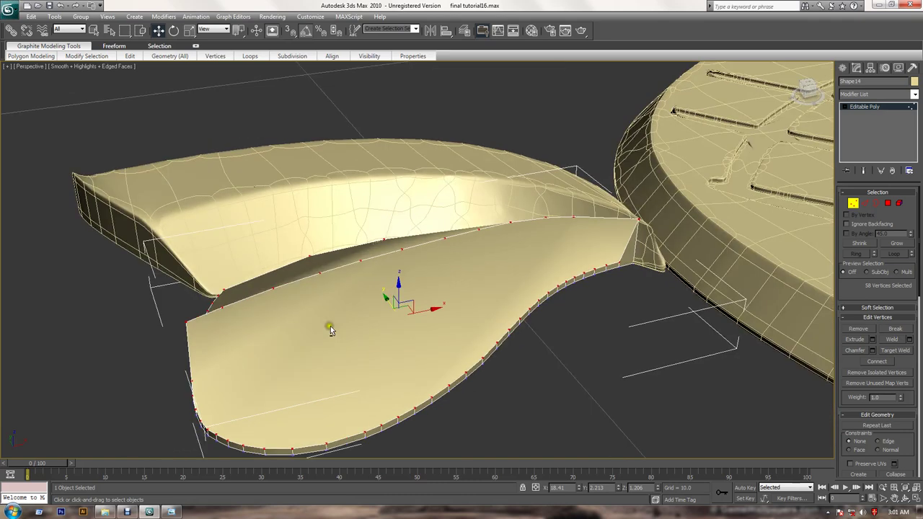
{"action": "left_click", "coordinate": [385, 427]}
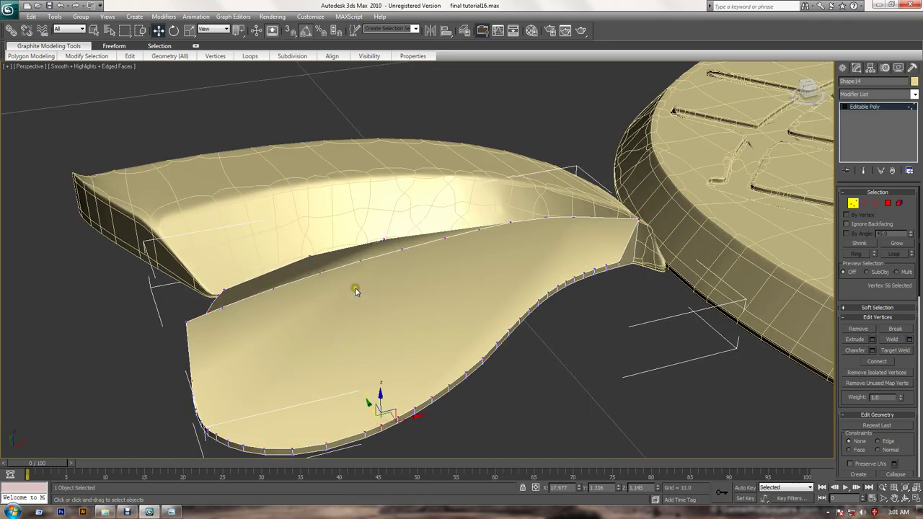
{"action": "left_click", "coordinate": [319, 273]}
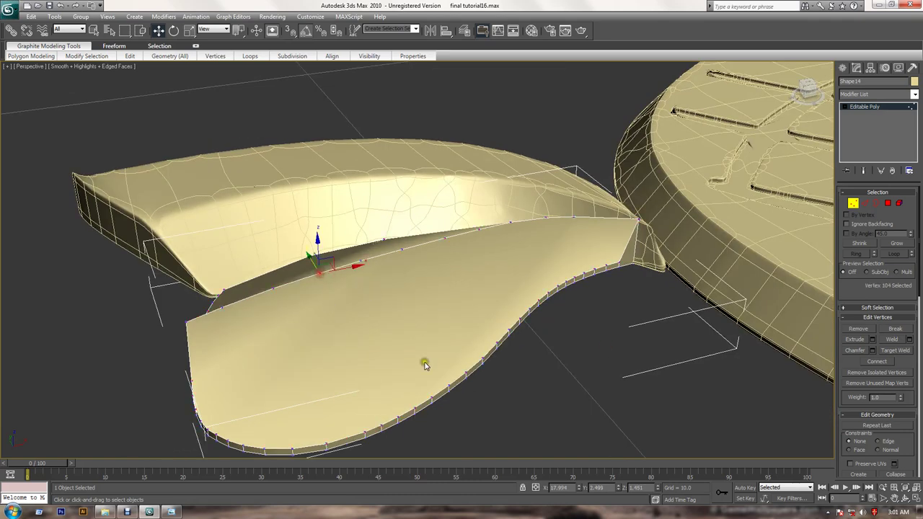
{"action": "left_click", "coordinate": [382, 426], "text": "ctrl"}
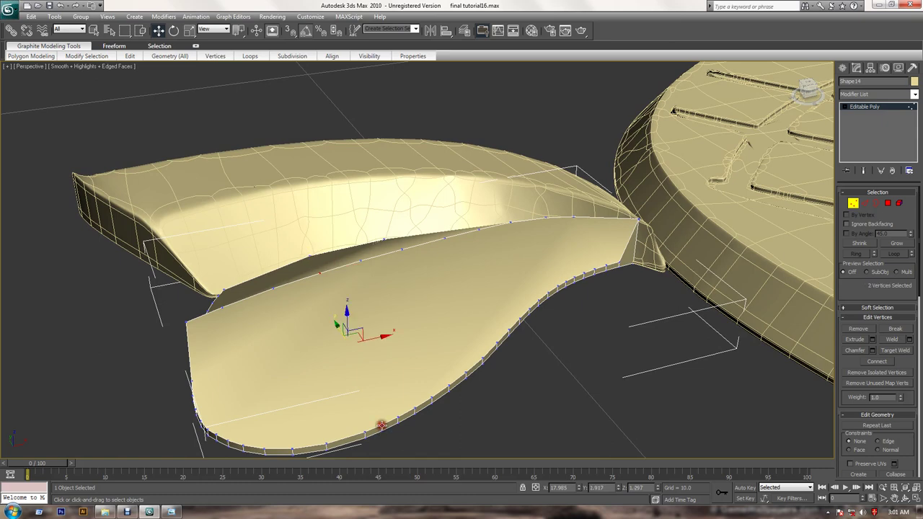
{"action": "left_click", "coordinate": [877, 362]}
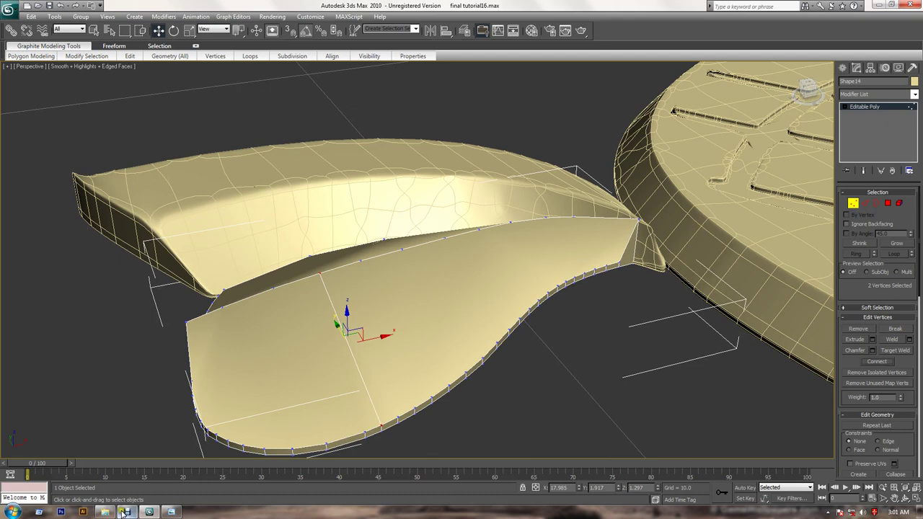
{"action": "left_click", "coordinate": [172, 511]}
{"action": "left_click", "coordinate": [223, 254]}
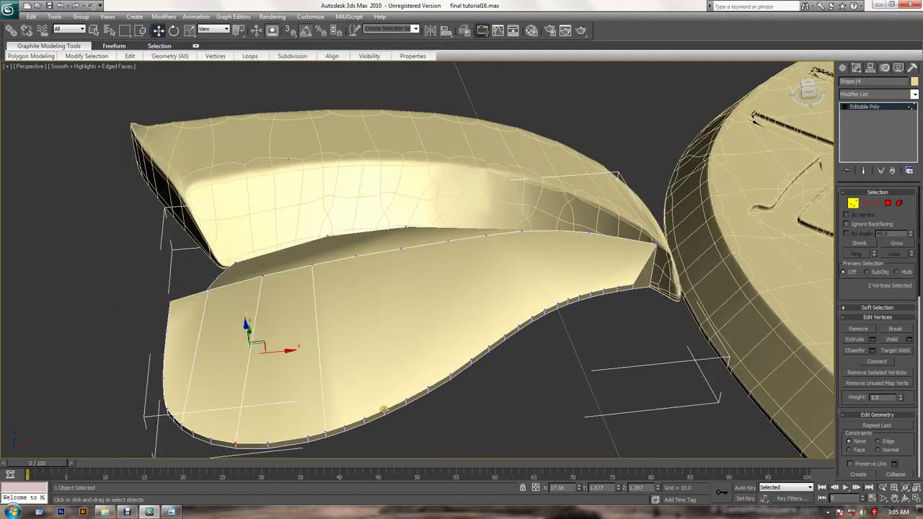
{"action": "left_click", "coordinate": [384, 410]}
{"action": "left_click", "coordinate": [355, 256], "text": "ctrl"}
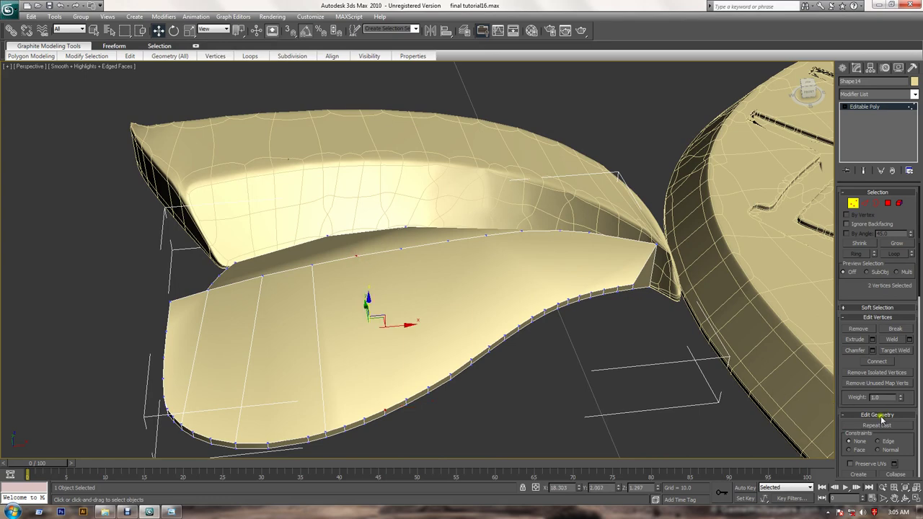
{"action": "left_click", "coordinate": [875, 362]}
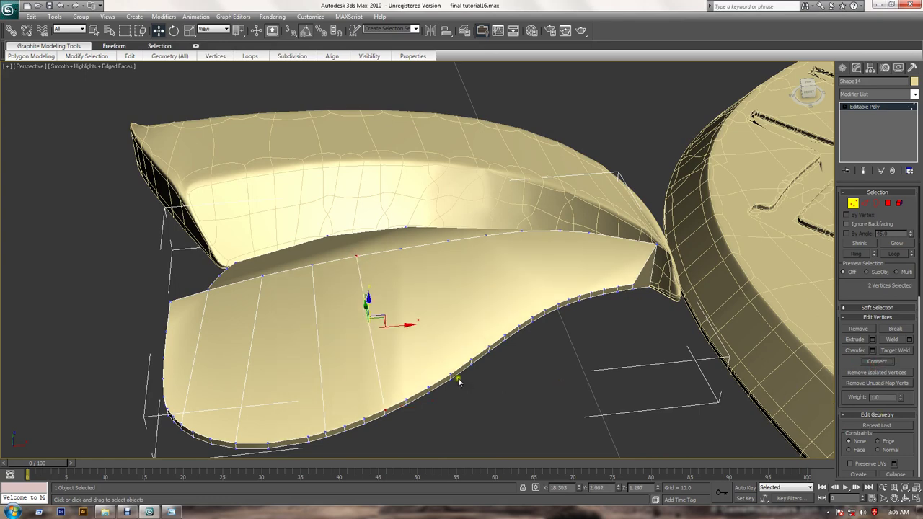
Connect the next three rim-to-top-edge vertex pairs with new edges
{"action": "left_click", "coordinate": [428, 386]}
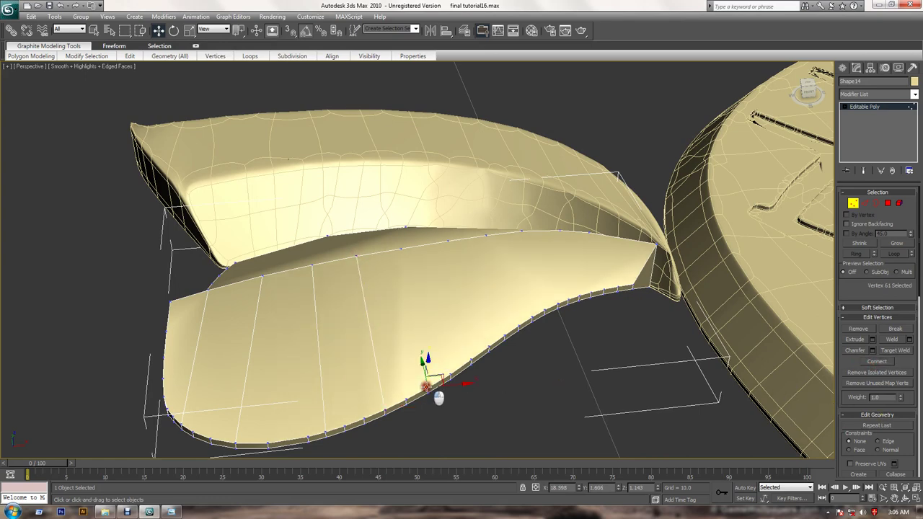
{"action": "left_click", "coordinate": [402, 252], "text": "ctrl"}
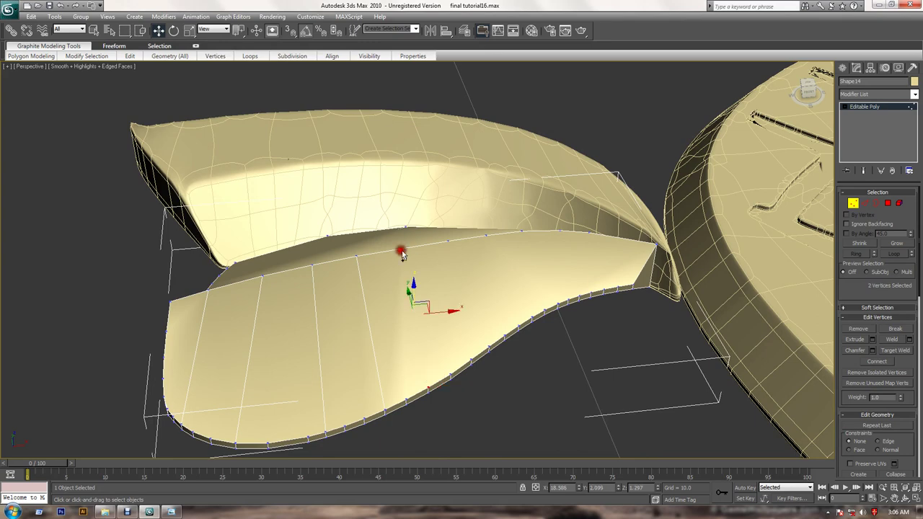
{"action": "left_click", "coordinate": [877, 365]}
{"action": "left_click", "coordinate": [469, 358]}
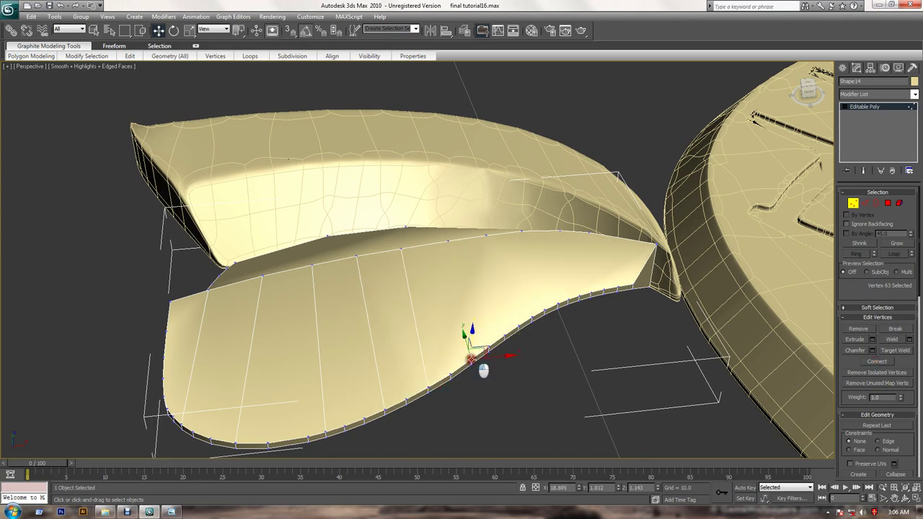
{"action": "left_click", "coordinate": [448, 242], "text": "ctrl"}
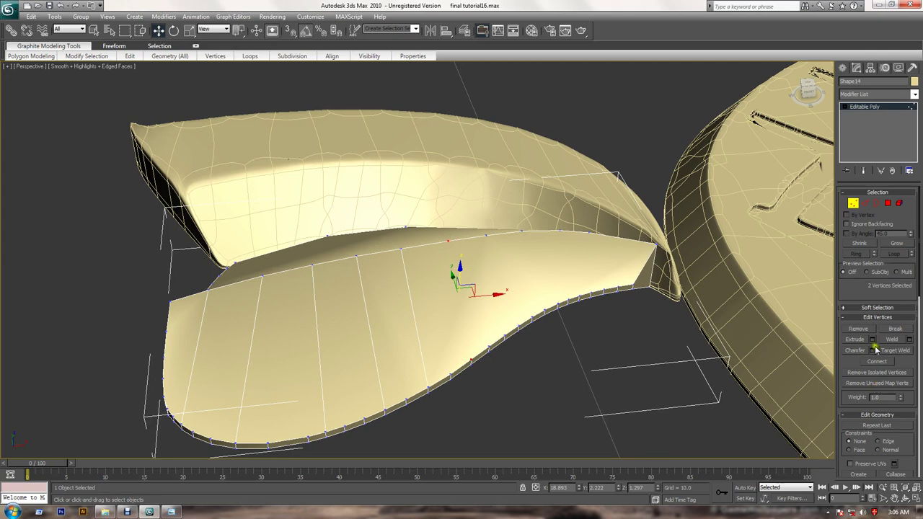
{"action": "left_click", "coordinate": [882, 364]}
{"action": "left_click", "coordinate": [506, 330]}
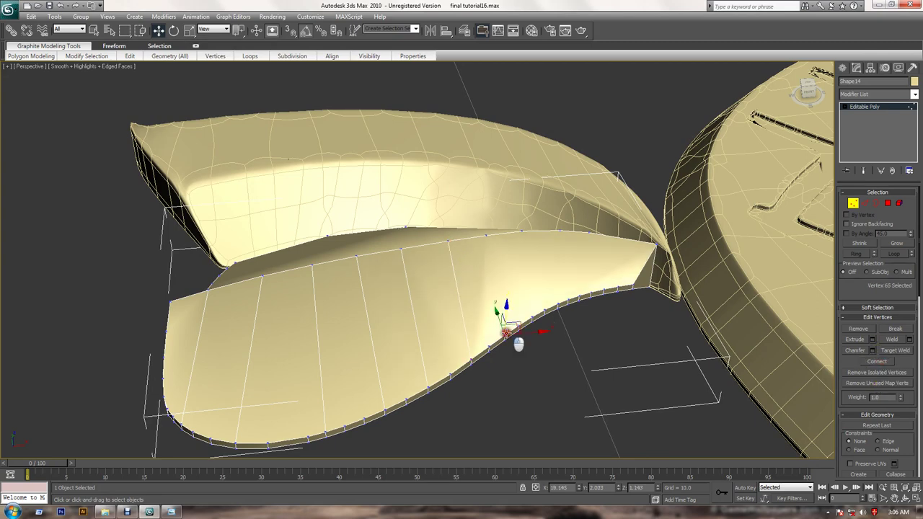
{"action": "left_click", "coordinate": [484, 236], "text": "ctrl"}
{"action": "left_click", "coordinate": [887, 360]}
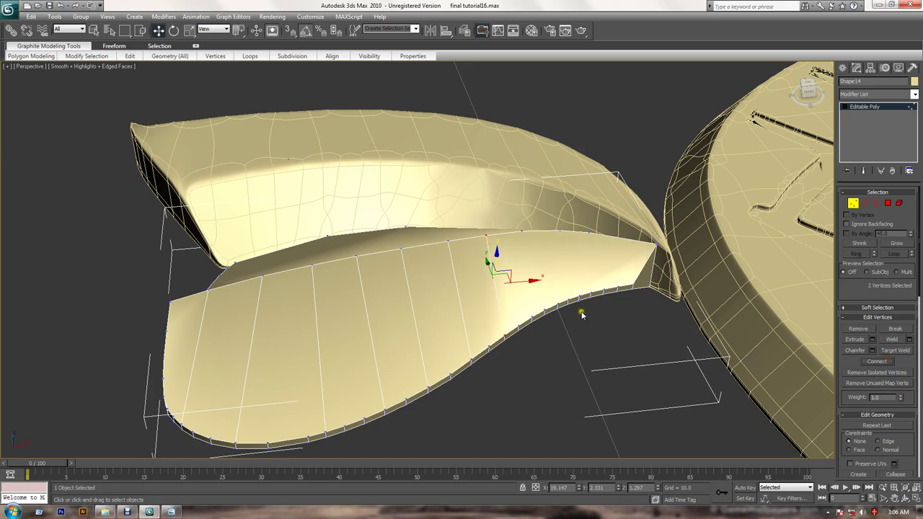
Connect another rim-to-top vertex pair and select the next pair toward the tip
{"action": "left_click", "coordinate": [546, 309]}
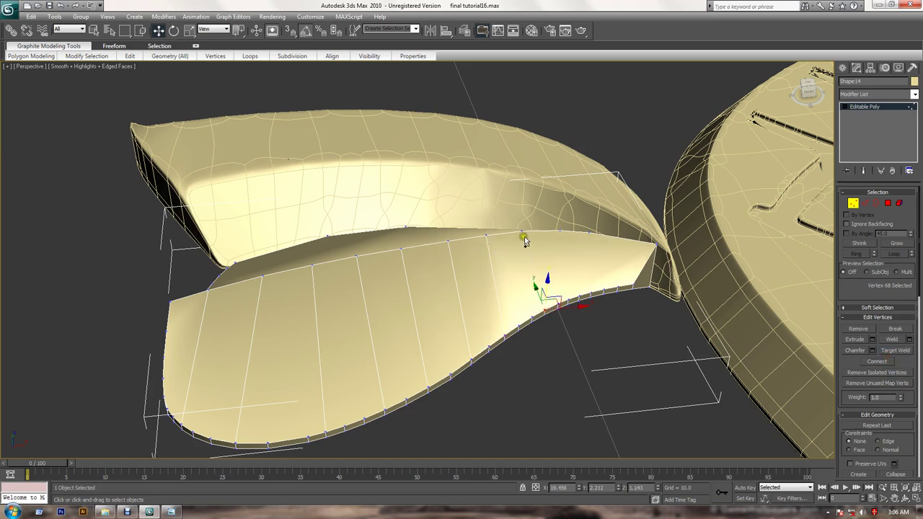
{"action": "left_click", "coordinate": [524, 232], "text": "ctrl"}
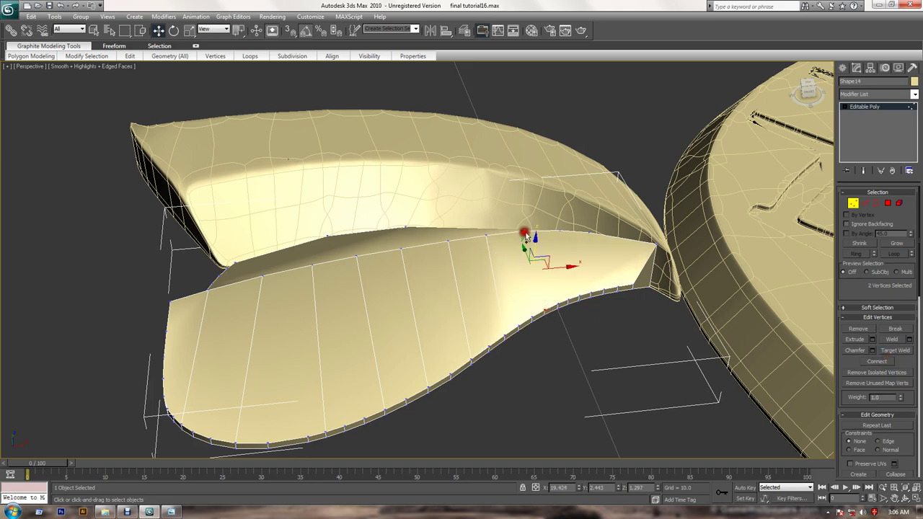
{"action": "left_click", "coordinate": [877, 362]}
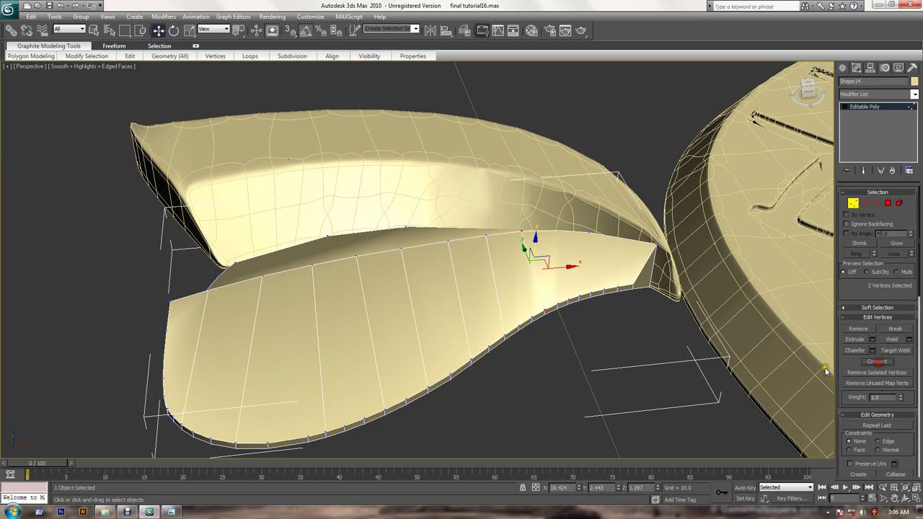
{"action": "left_click", "coordinate": [563, 230]}
{"action": "left_click", "coordinate": [580, 293], "text": "ctrl"}
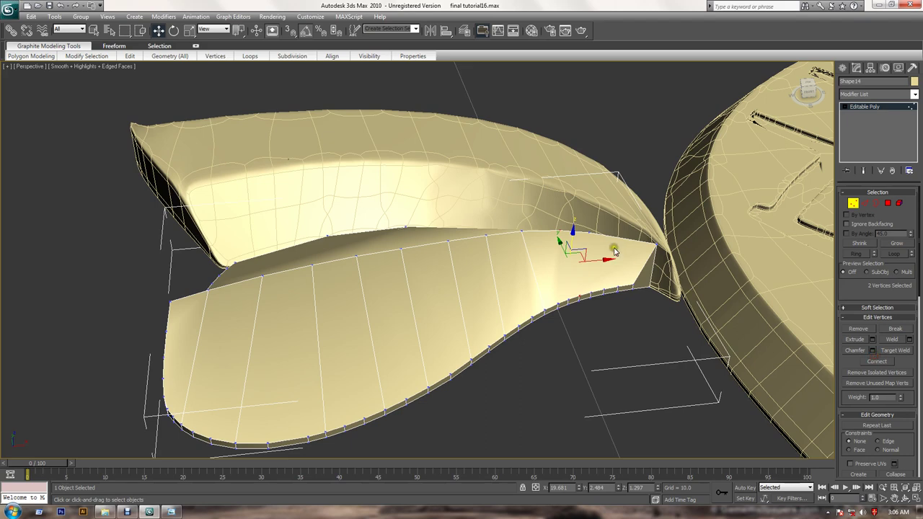
{"action": "middle_click_drag", "start_coordinate": [627, 271], "coordinate": [593, 296], "text": "alt"}
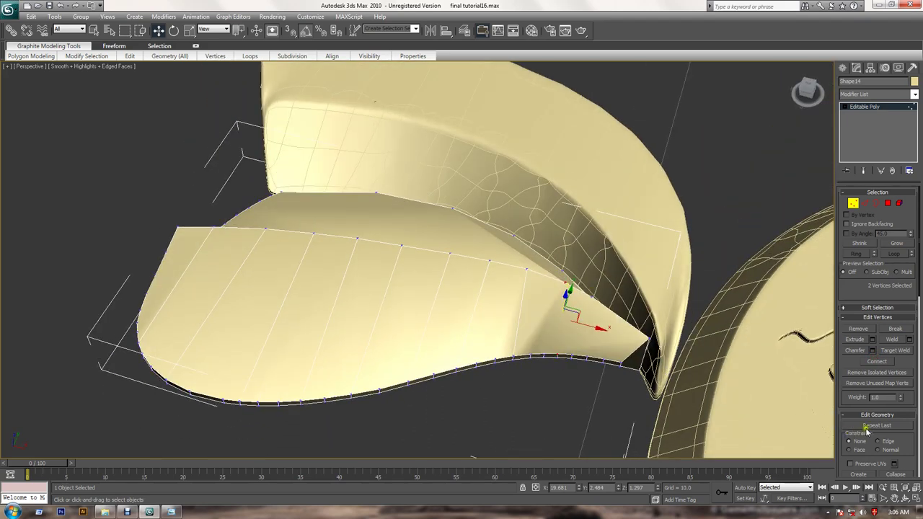
Connect two more vertex pairs near the leaf tip with new edges
{"action": "left_click", "coordinate": [585, 355]}
{"action": "left_click", "coordinate": [590, 299], "text": "ctrl"}
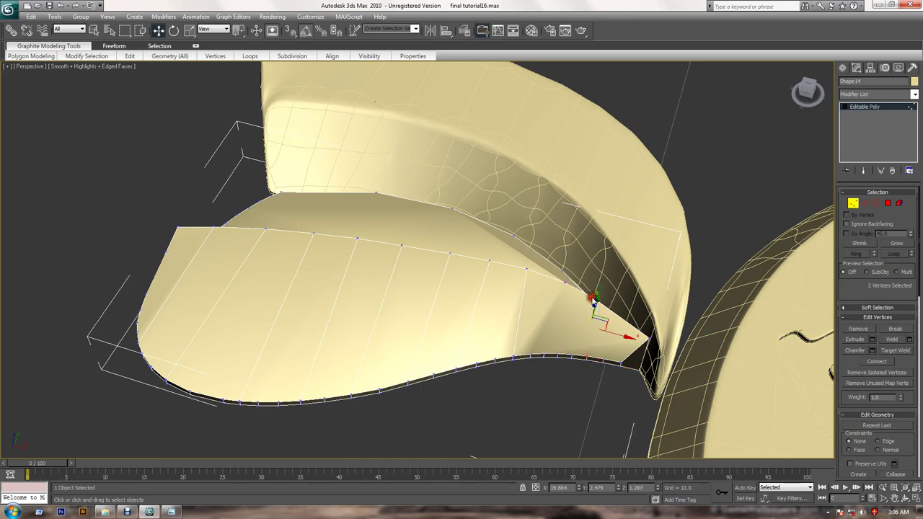
{"action": "middle_click_drag", "start_coordinate": [703, 387], "coordinate": [664, 379], "text": "alt"}
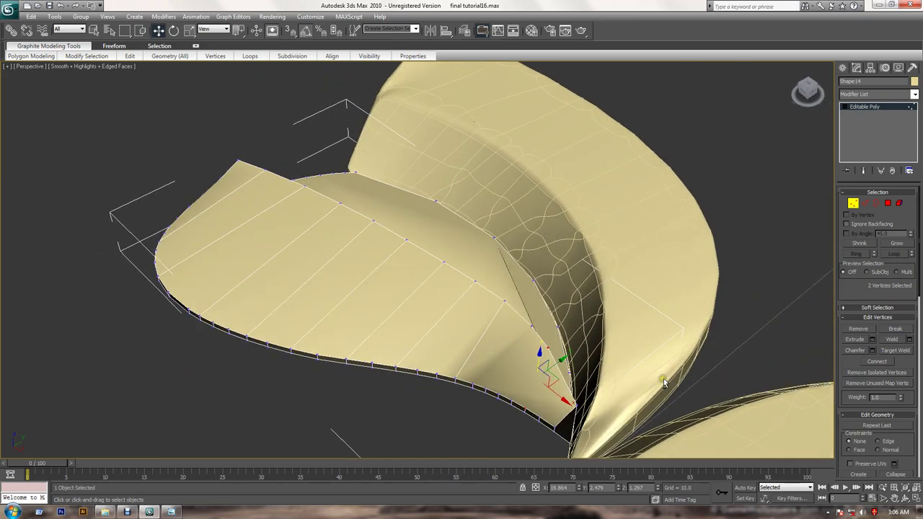
{"action": "left_click", "coordinate": [877, 361]}
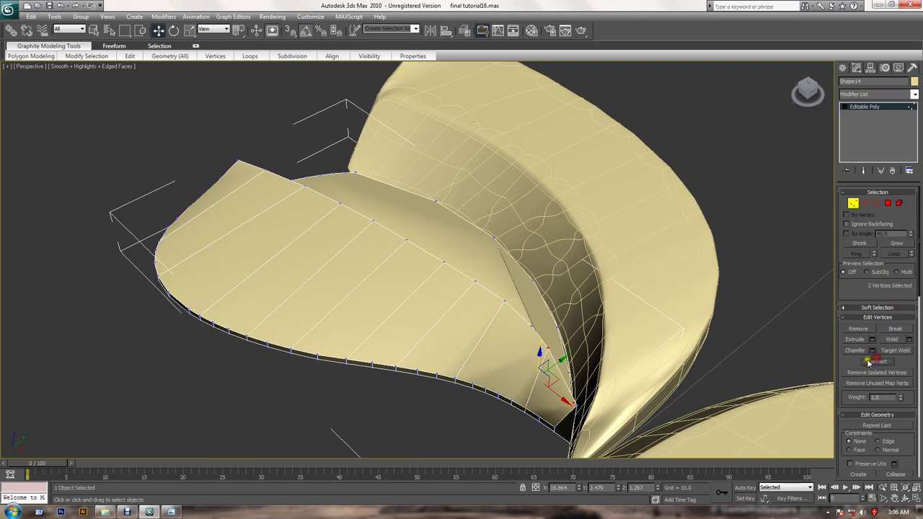
{"action": "left_click", "coordinate": [486, 384]}
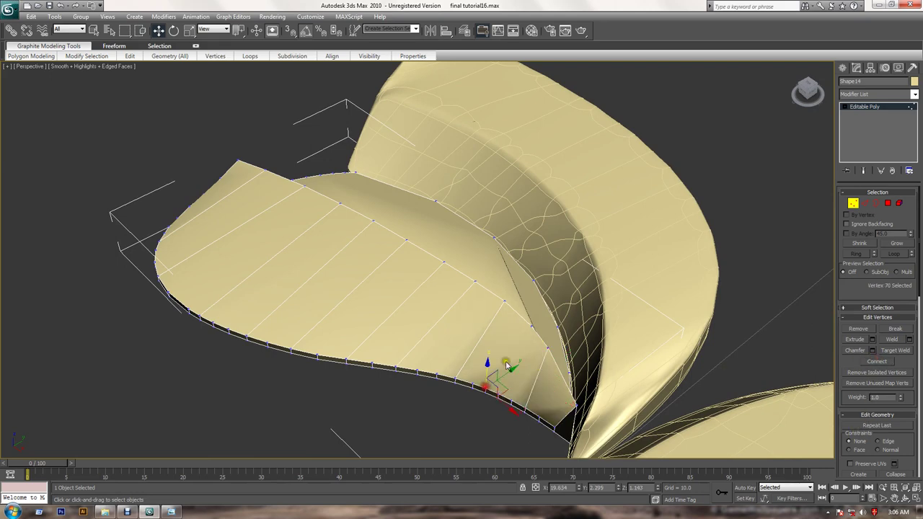
{"action": "left_click", "coordinate": [532, 324], "text": "ctrl"}
{"action": "left_click", "coordinate": [878, 363]}
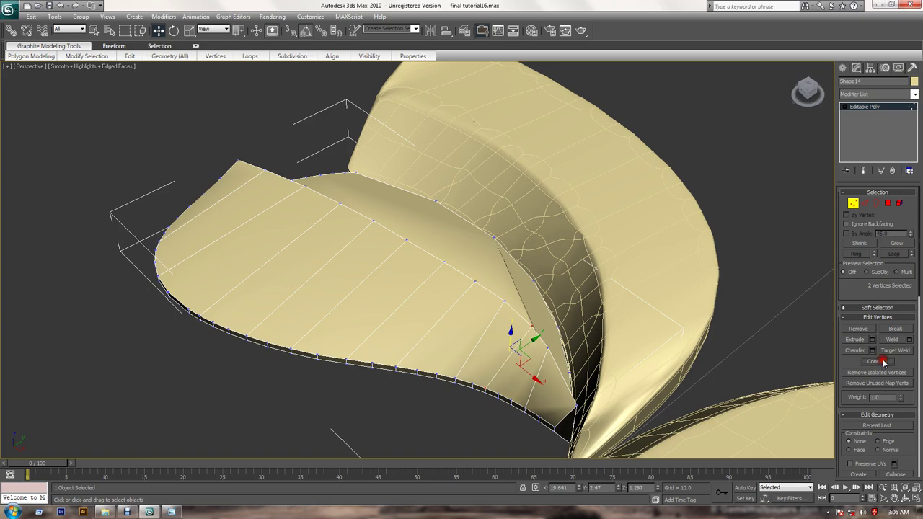
Lower the crease vertices slightly and connect one more vertex pair across the slab
{"action": "left_click", "coordinate": [543, 417]}
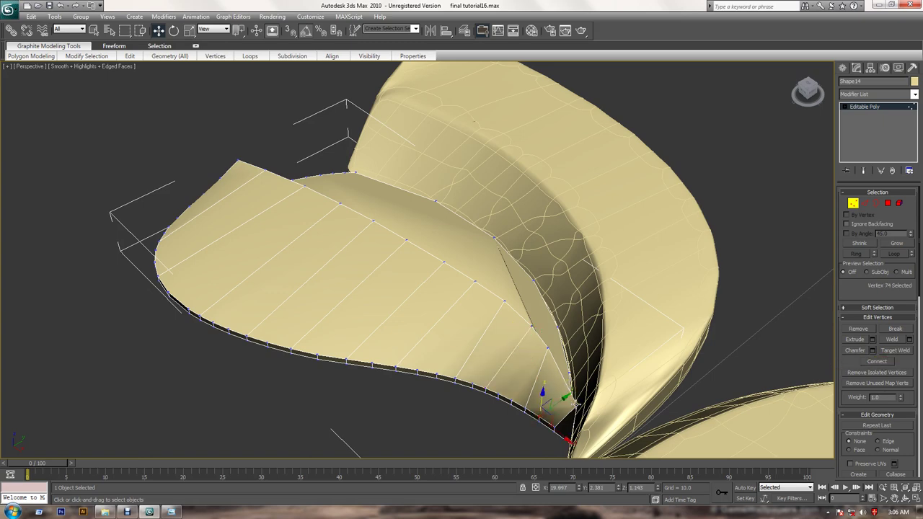
{"action": "left_click", "coordinate": [578, 405], "text": "ctrl"}
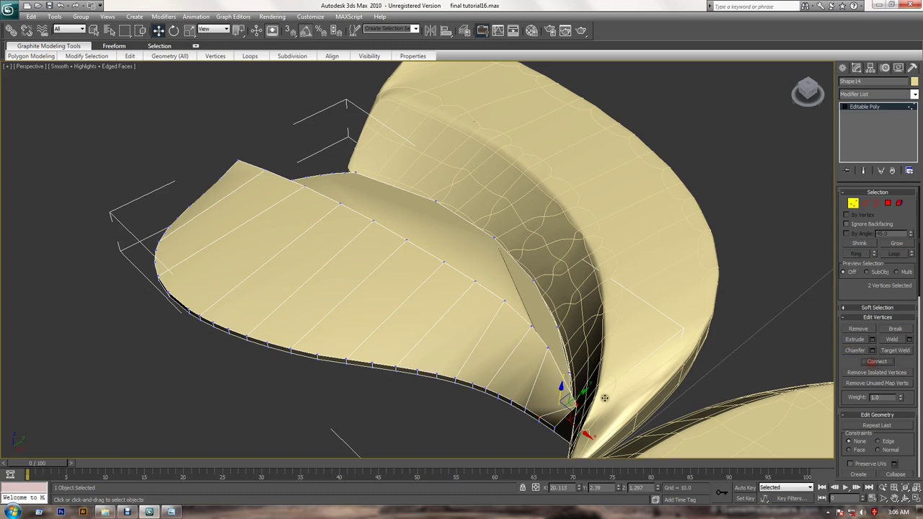
{"action": "middle_click_drag", "start_coordinate": [560, 387], "coordinate": [618, 330], "text": "alt"}
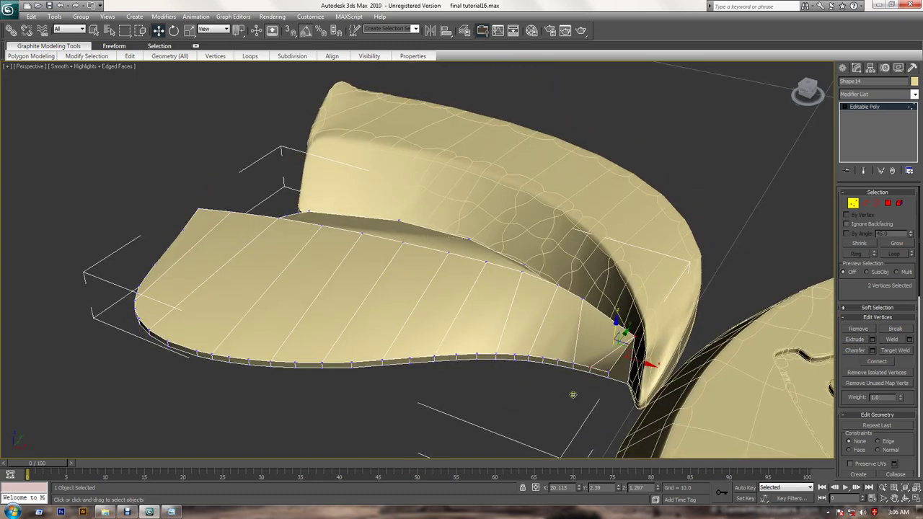
{"action": "left_click", "coordinate": [633, 337]}
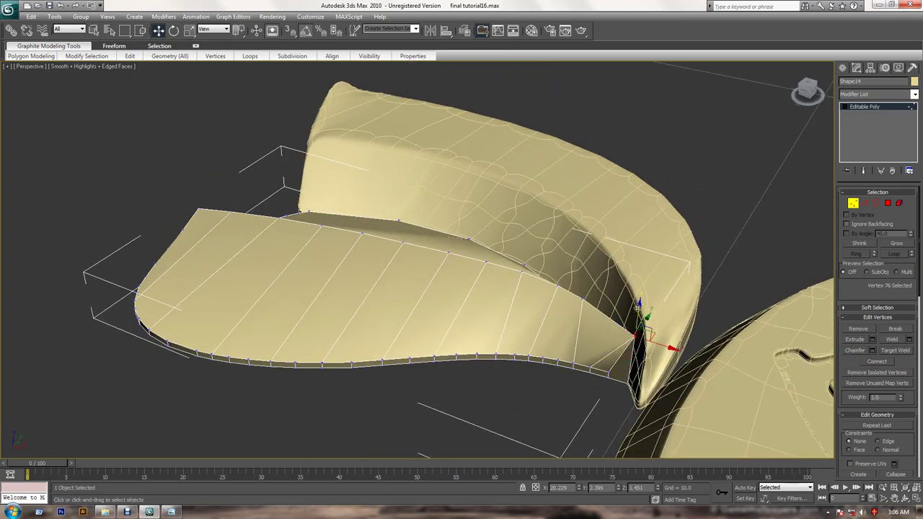
{"action": "left_click_drag", "start_coordinate": [638, 306], "coordinate": [639, 369]}
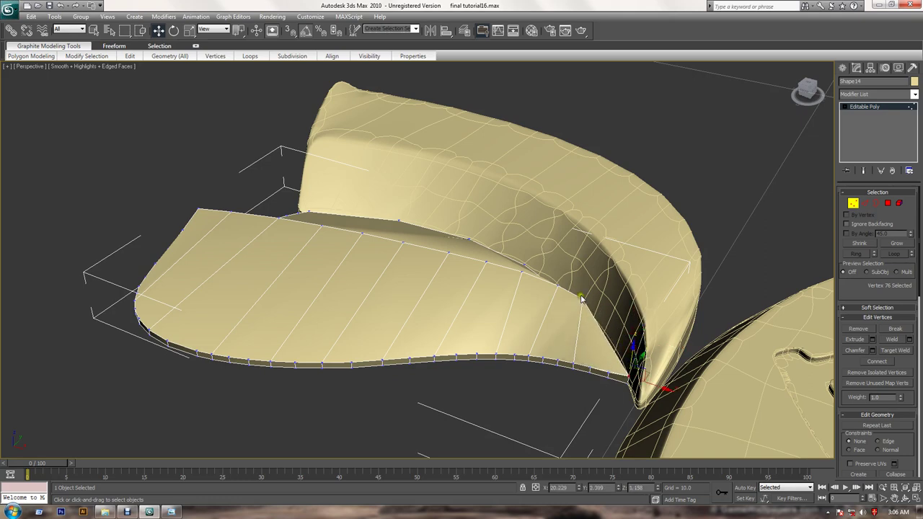
{"action": "left_click", "coordinate": [582, 299]}
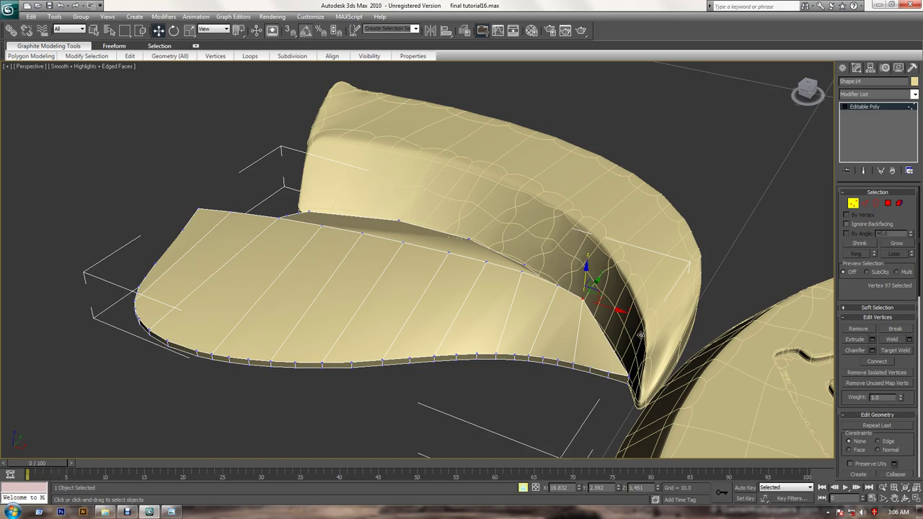
{"action": "middle_click_drag", "start_coordinate": [640, 335], "coordinate": [612, 345], "text": "alt"}
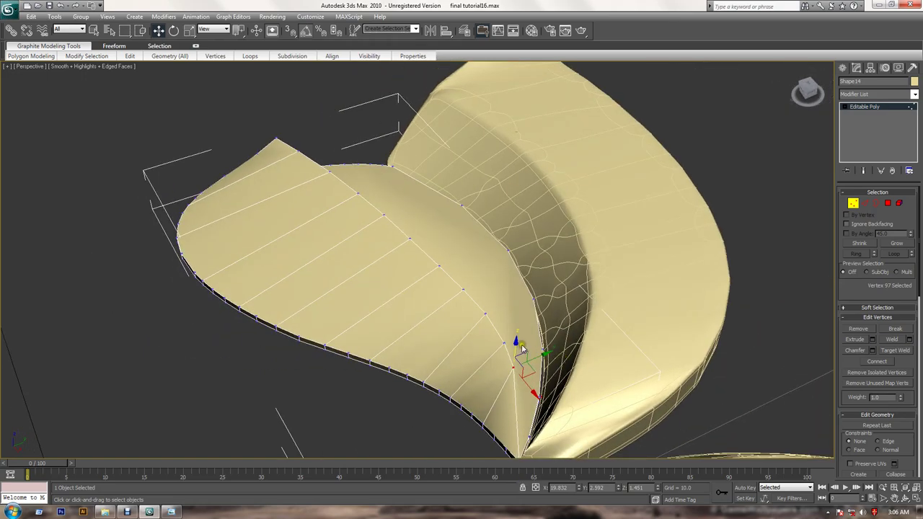
{"action": "left_click_drag", "start_coordinate": [524, 351], "coordinate": [526, 358]}
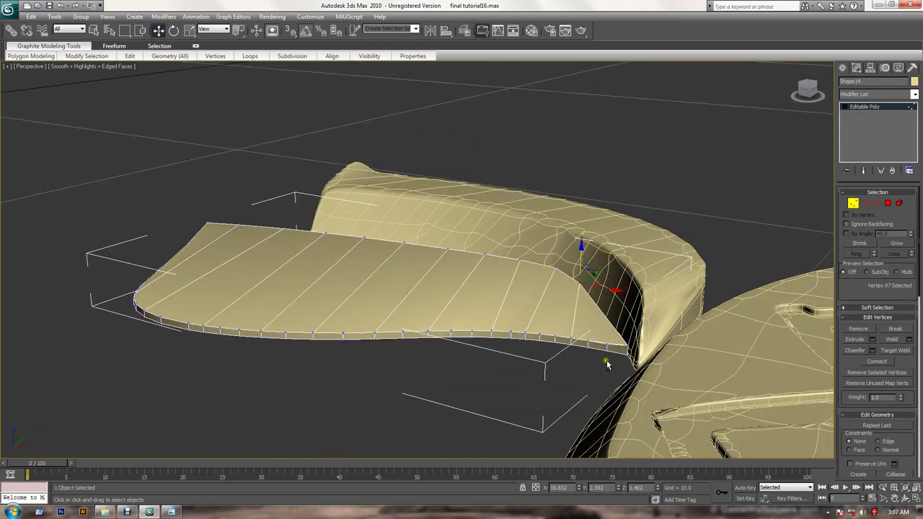
{"action": "middle_click_drag", "start_coordinate": [575, 389], "coordinate": [578, 379], "text": "alt"}
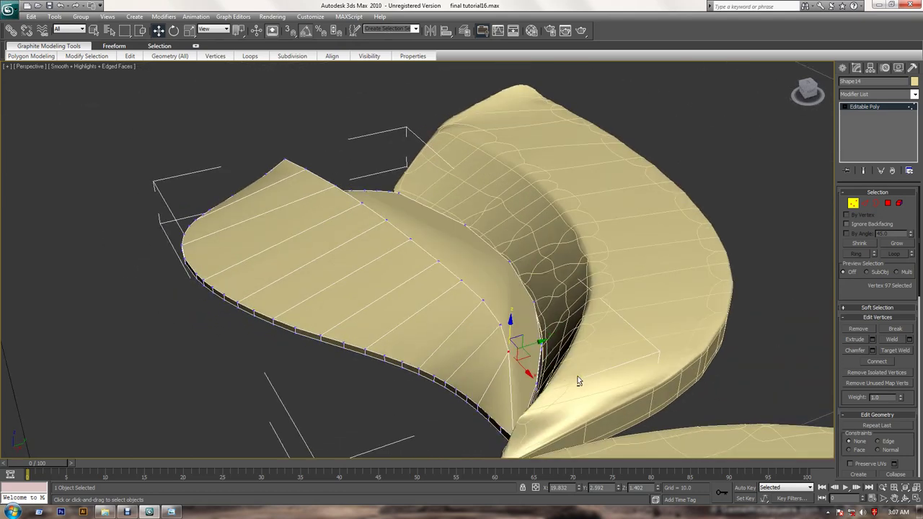
{"action": "left_click", "coordinate": [535, 381], "text": "ctrl"}
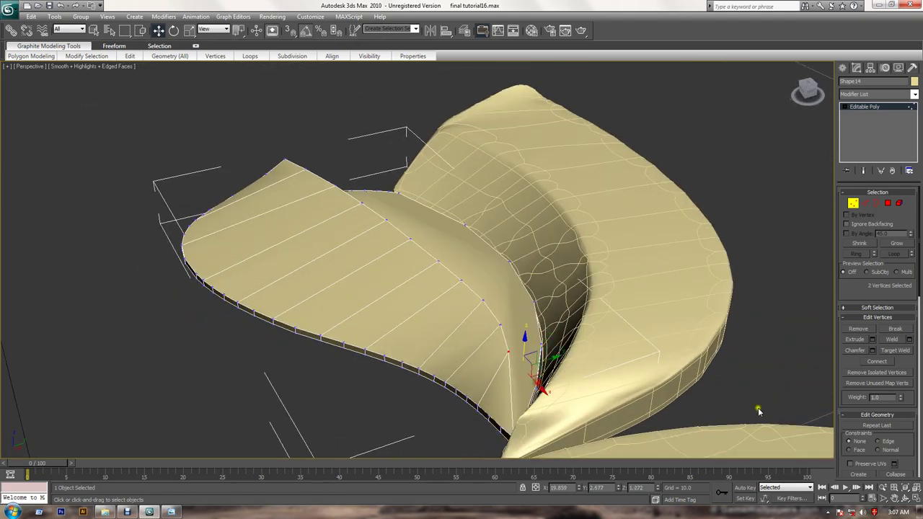
{"action": "left_click", "coordinate": [880, 361]}
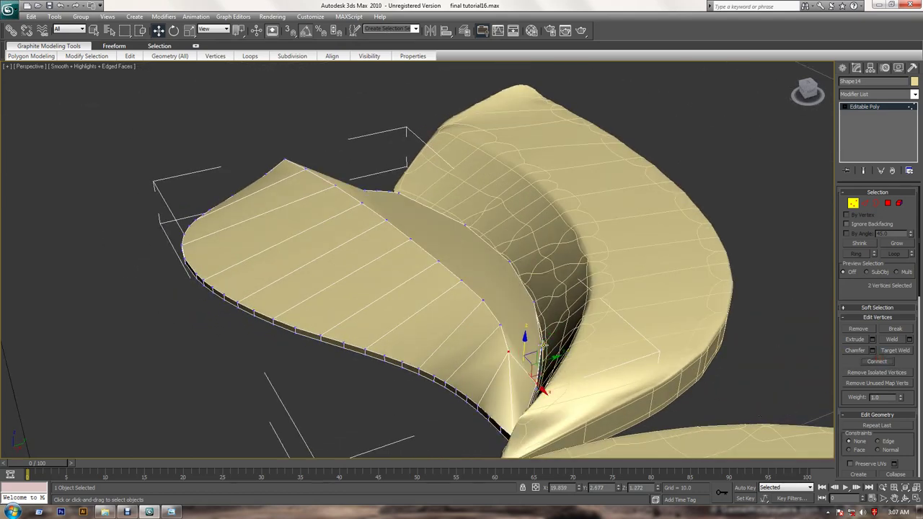
{"action": "middle_click_drag", "start_coordinate": [520, 373], "coordinate": [448, 372], "text": "alt"}
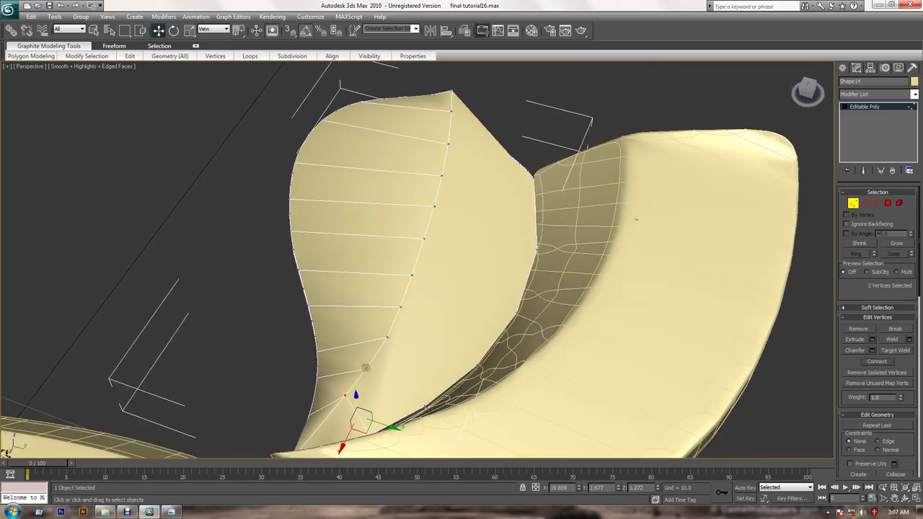
Join three vertex pairs across the leaf's lower face with new edges
{"action": "left_click", "coordinate": [366, 368]}
{"action": "left_click", "coordinate": [424, 407], "text": "ctrl"}
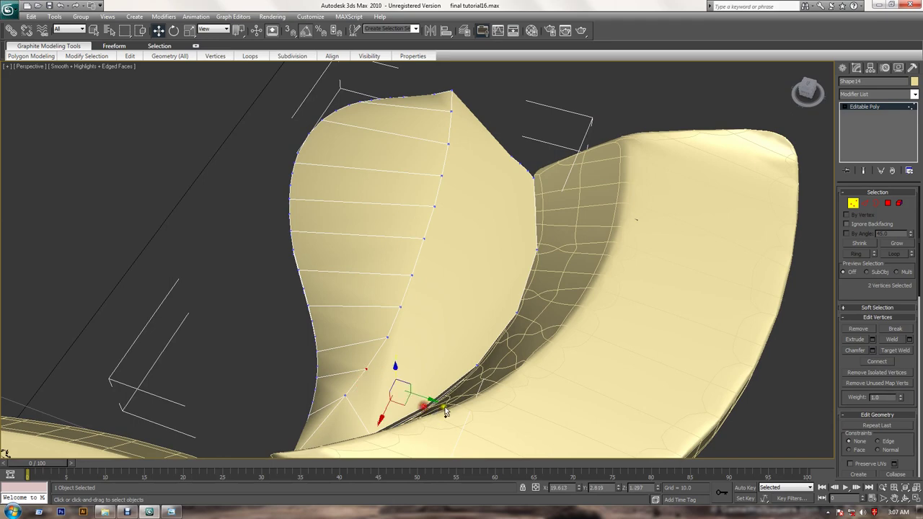
{"action": "left_click", "coordinate": [879, 362]}
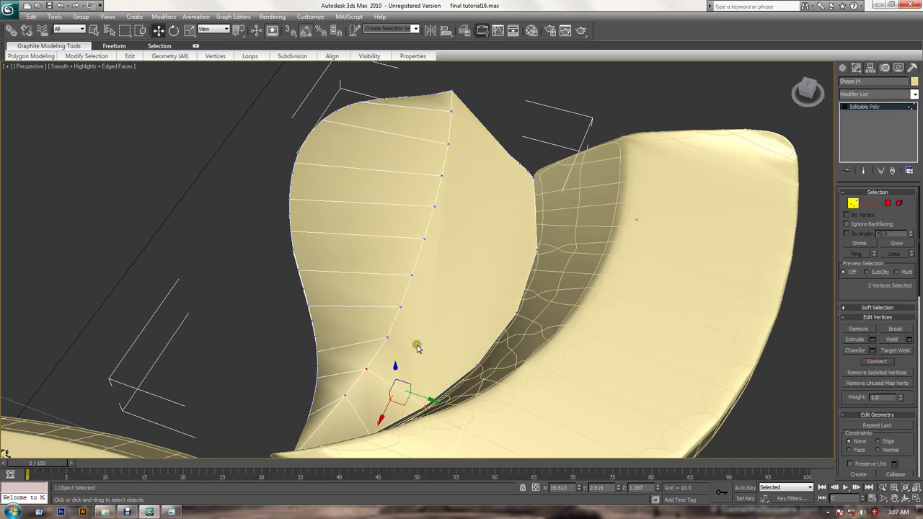
{"action": "left_click", "coordinate": [388, 341]}
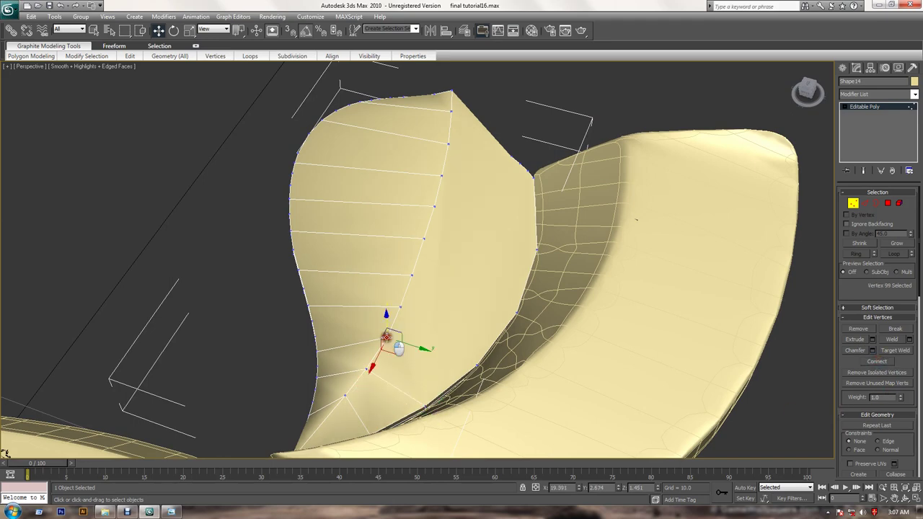
{"action": "left_click", "coordinate": [474, 363], "text": "ctrl"}
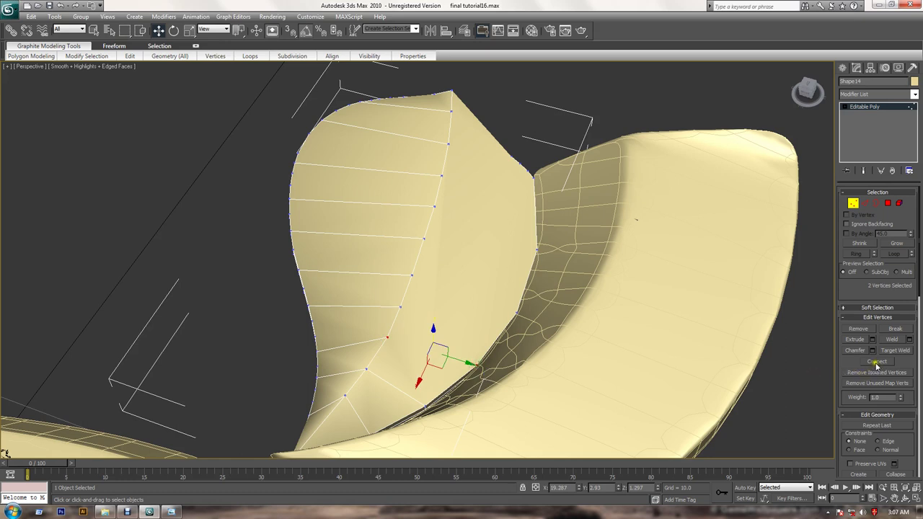
{"action": "left_click", "coordinate": [402, 310]}
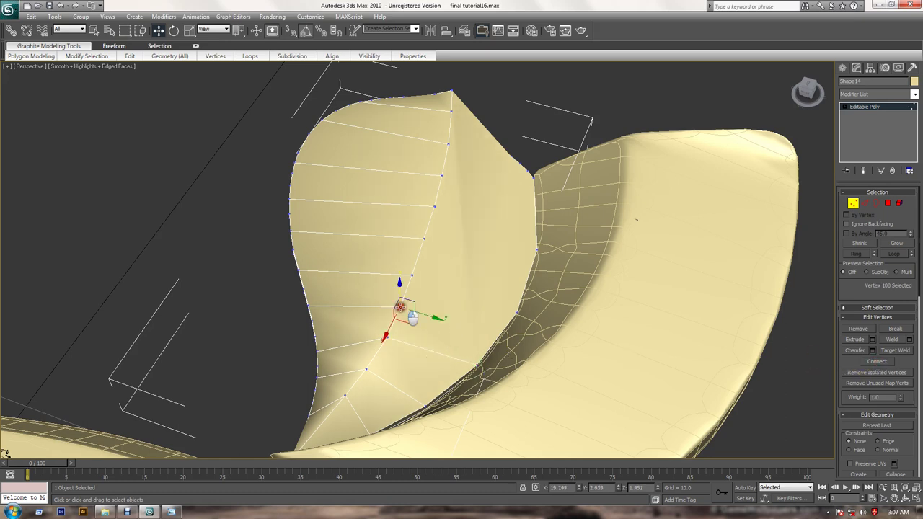
{"action": "left_click", "coordinate": [517, 311], "text": "ctrl"}
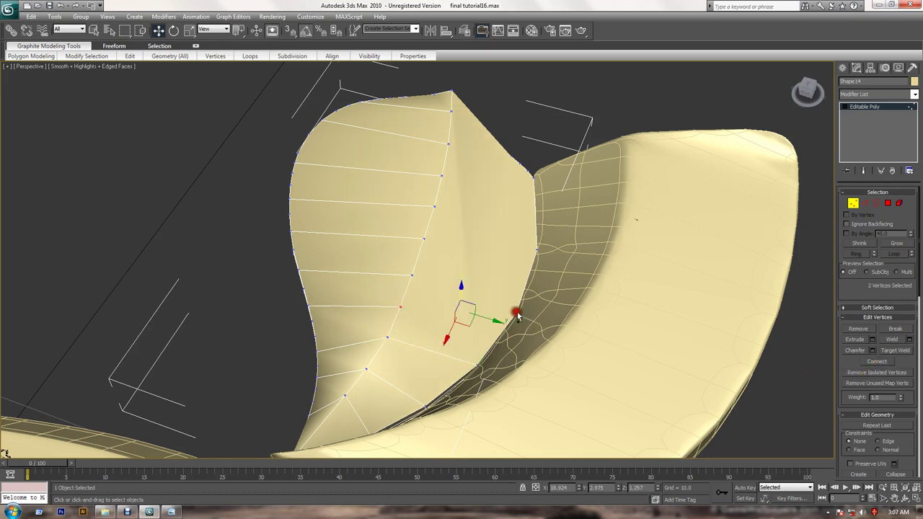
{"action": "left_click", "coordinate": [858, 364]}
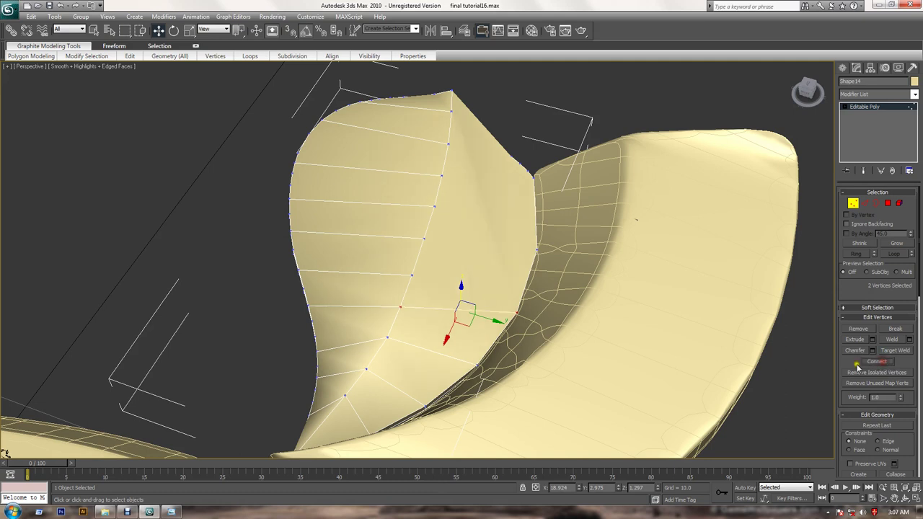
{"action": "left_click", "coordinate": [417, 278]}
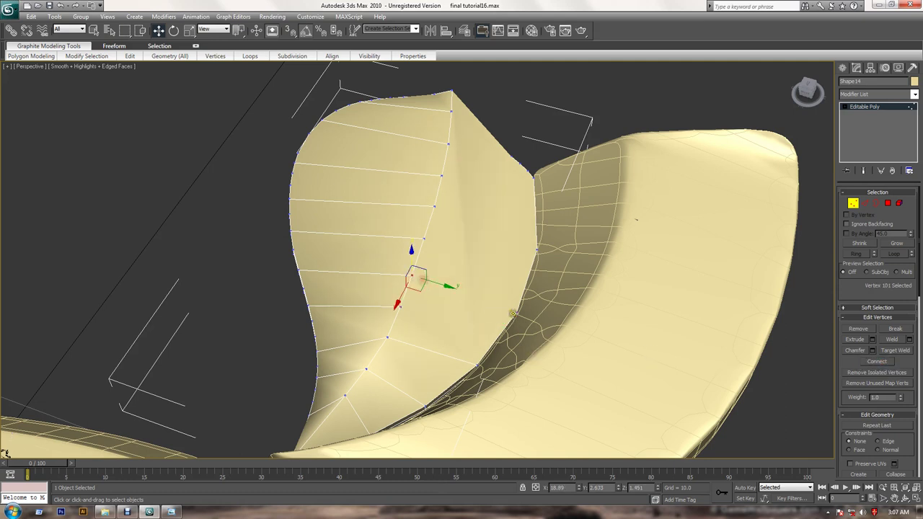
{"action": "left_click", "coordinate": [516, 312], "text": "ctrl"}
{"action": "left_click", "coordinate": [889, 352]}
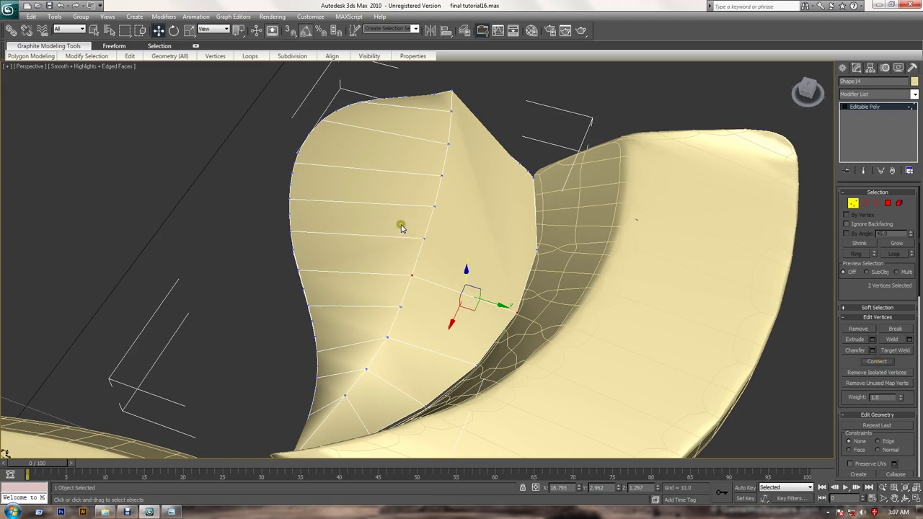
Join two more vertex pairs near the leaf's inner edge and pointed tip
{"action": "left_click", "coordinate": [431, 209]}
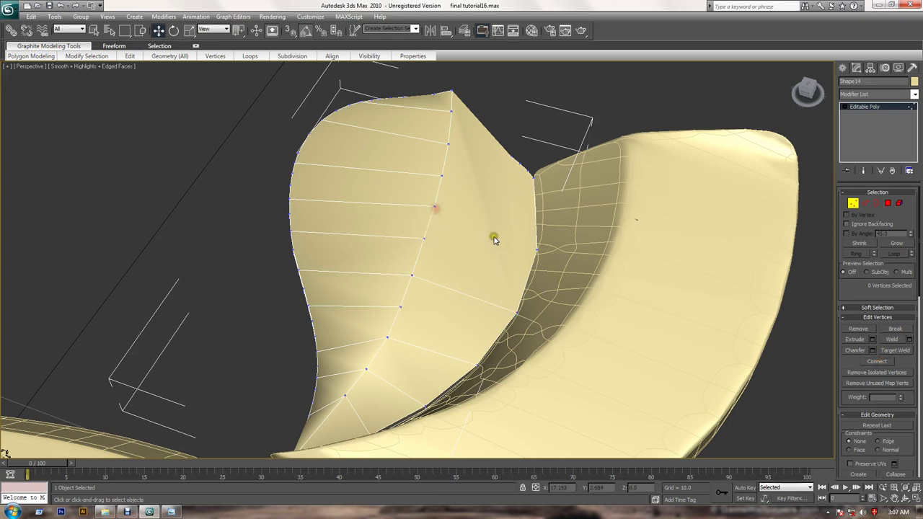
{"action": "left_click", "coordinate": [431, 207]}
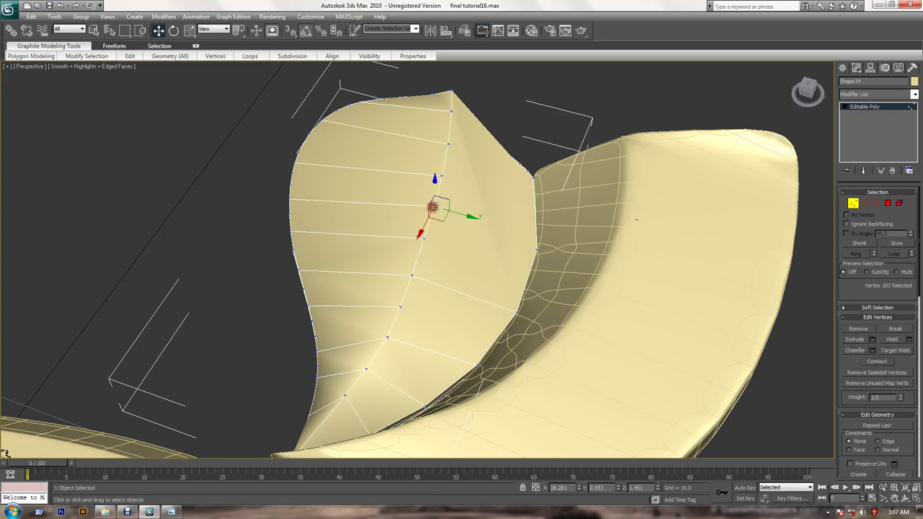
{"action": "left_click", "coordinate": [536, 248]}
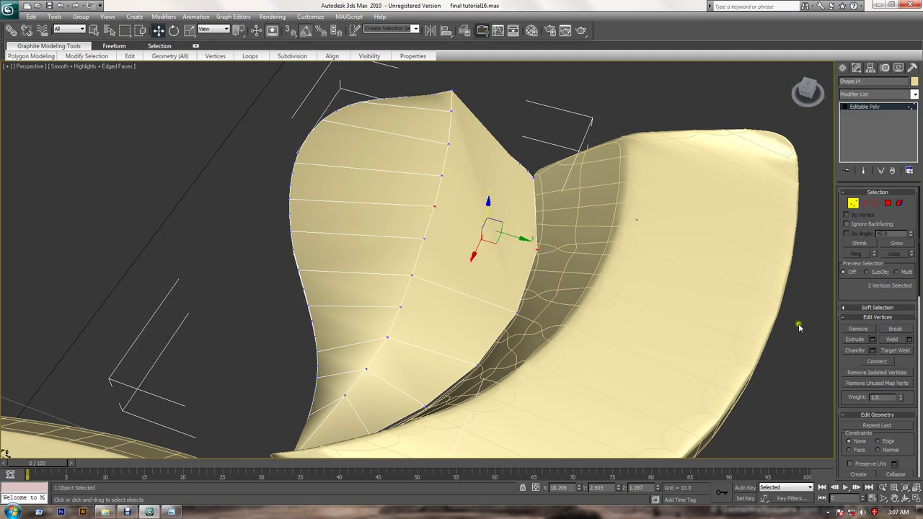
{"action": "left_click", "coordinate": [877, 362]}
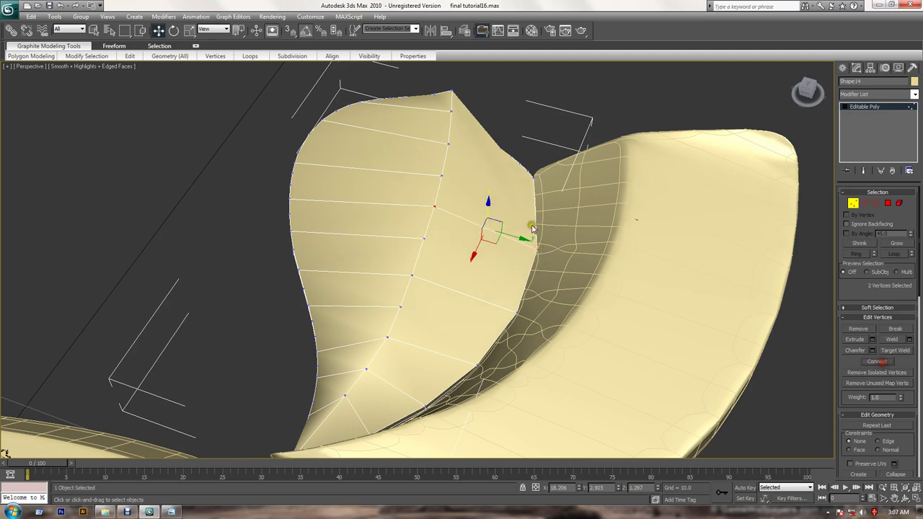
{"action": "left_click", "coordinate": [448, 145]}
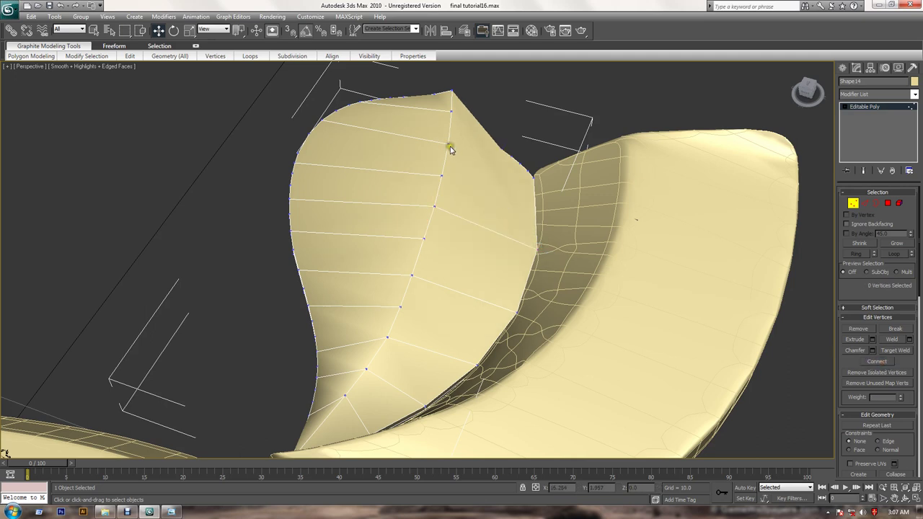
{"action": "left_click", "coordinate": [449, 145]}
{"action": "left_click", "coordinate": [534, 176], "text": "ctrl"}
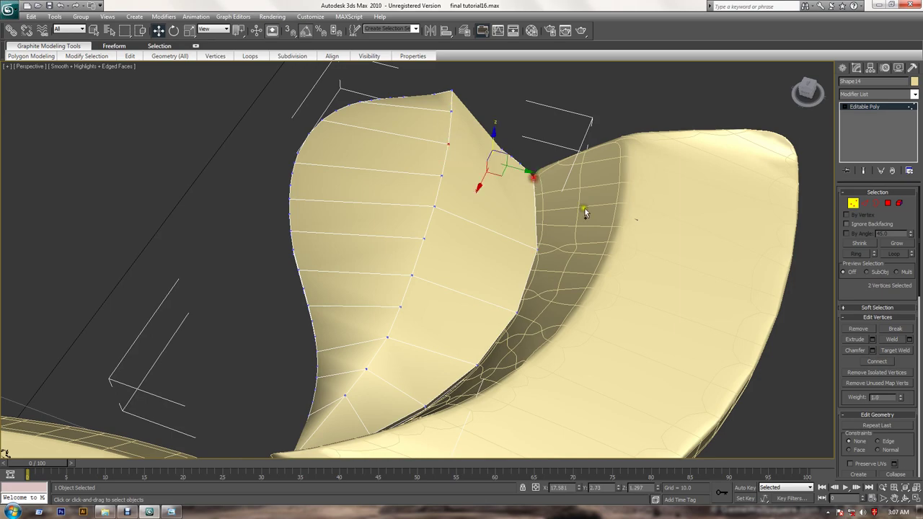
{"action": "left_click", "coordinate": [877, 361]}
Raise two neighbouring lower-rim vertices of the leaf to smooth its bottom edge
{"action": "middle_click_drag", "start_coordinate": [567, 288], "coordinate": [436, 241], "text": "alt"}
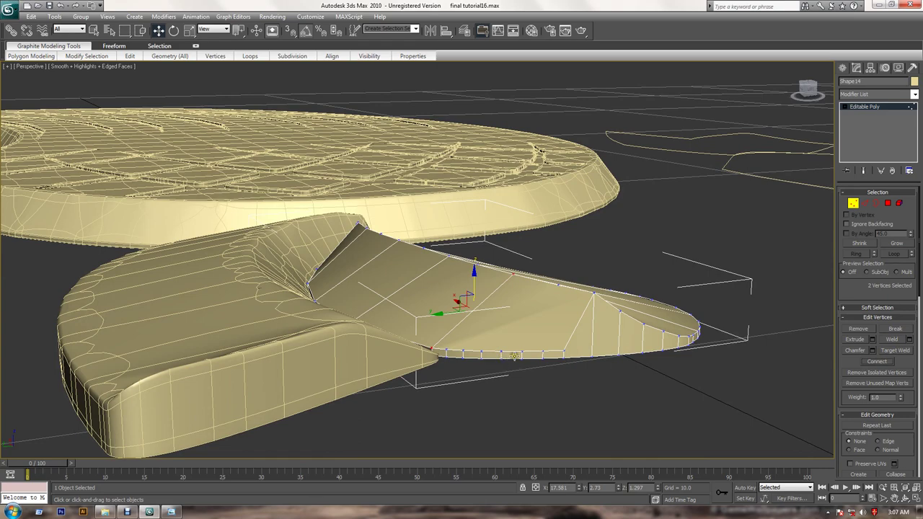
{"action": "scroll", "coordinate": [546, 353], "scroll_direction": "up", "scroll_amount": 4}
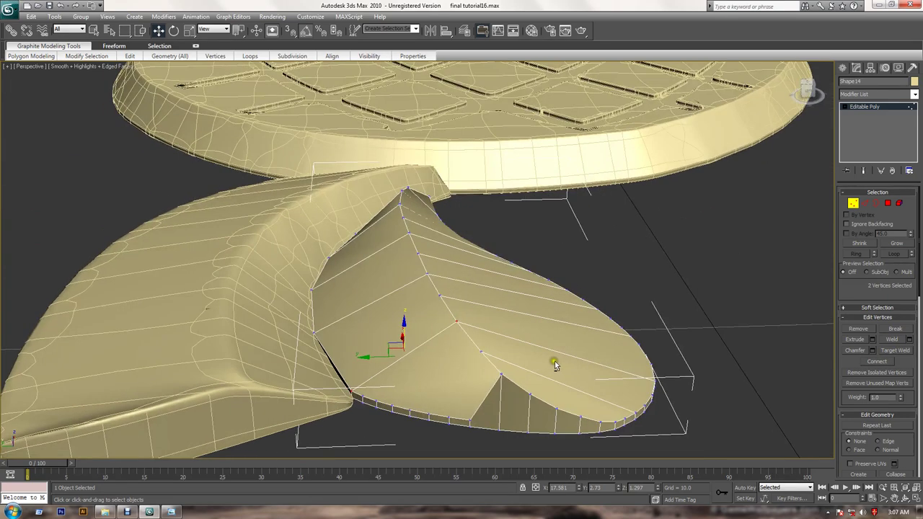
{"action": "left_click", "coordinate": [449, 417]}
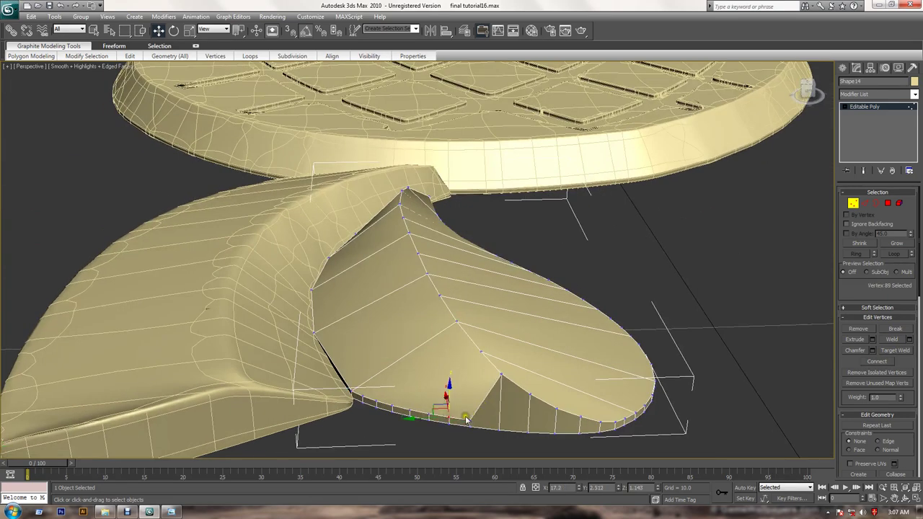
{"action": "left_click", "coordinate": [470, 418]}
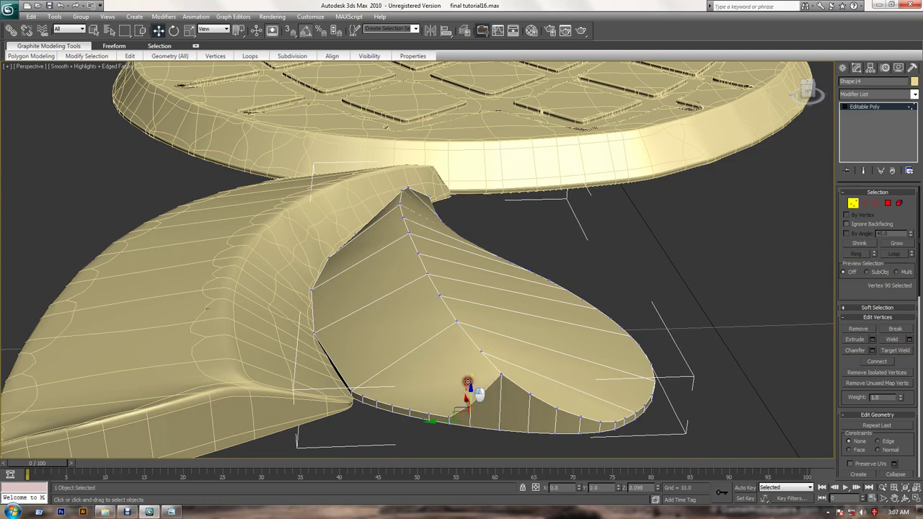
{"action": "left_click_drag", "start_coordinate": [469, 386], "coordinate": [469, 366]}
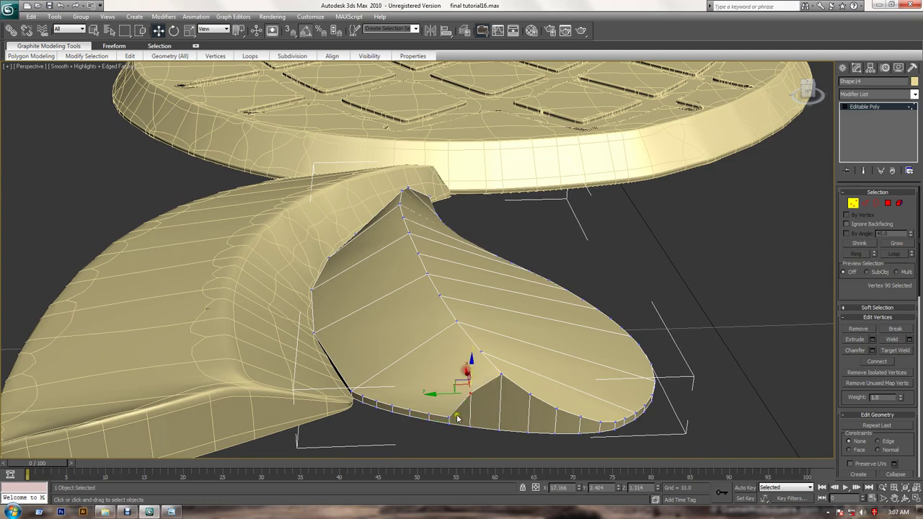
{"action": "left_click_drag", "start_coordinate": [450, 421], "coordinate": [452, 372]}
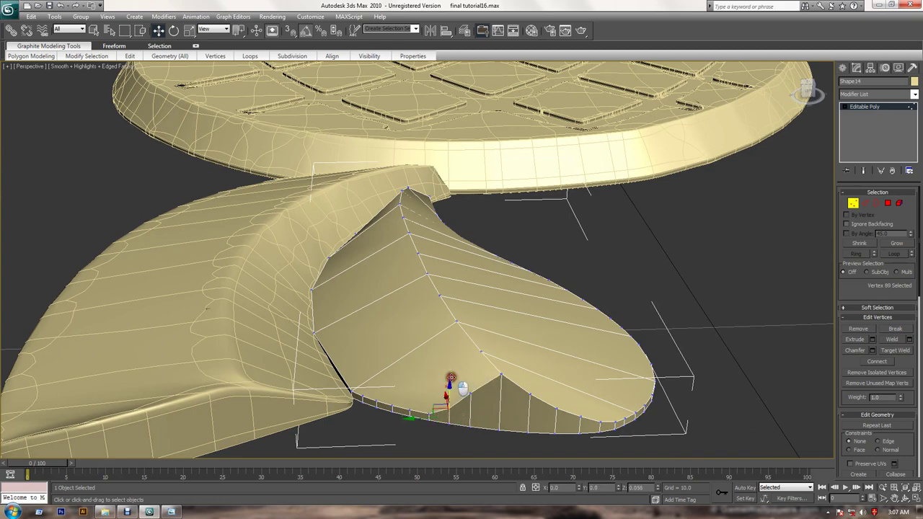
Nudge further lower-rim vertices upward to even out the leaf's bottom rim
{"action": "left_click", "coordinate": [429, 416]}
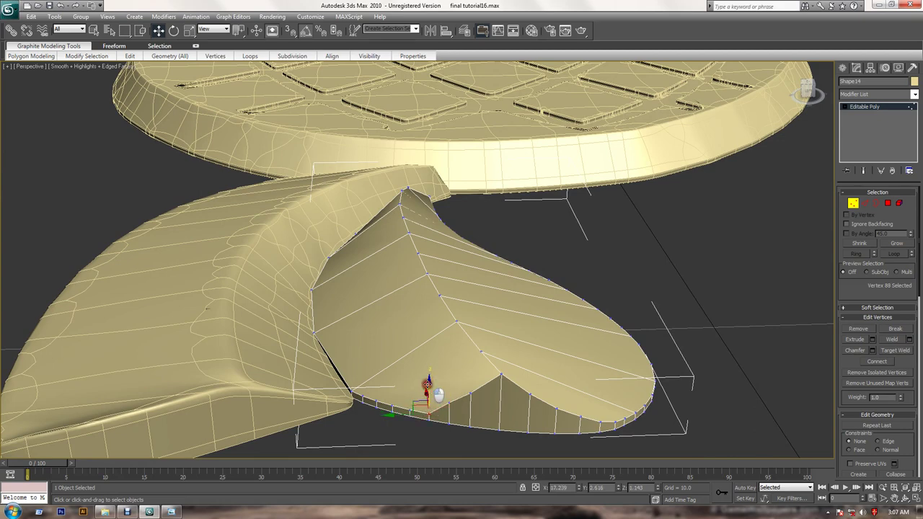
{"action": "left_click_drag", "start_coordinate": [427, 383], "coordinate": [427, 370]}
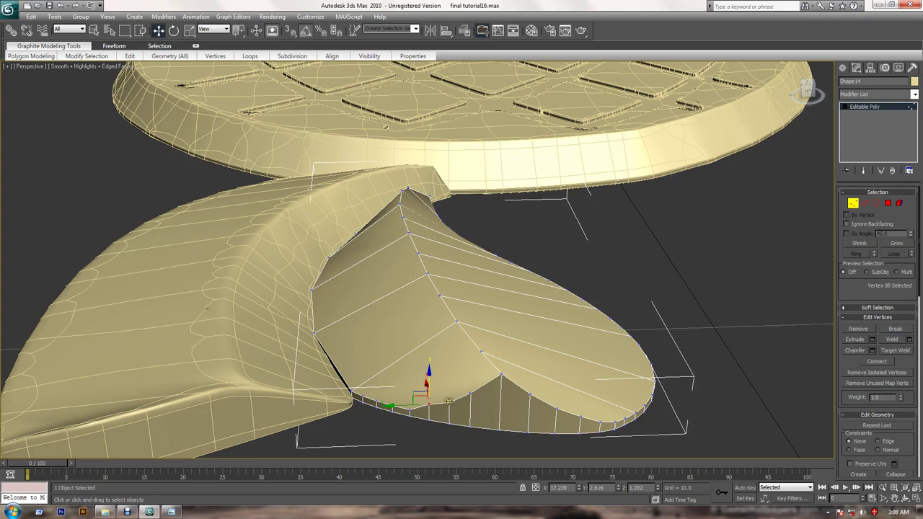
{"action": "left_click", "coordinate": [449, 402]}
{"action": "left_click", "coordinate": [469, 393]}
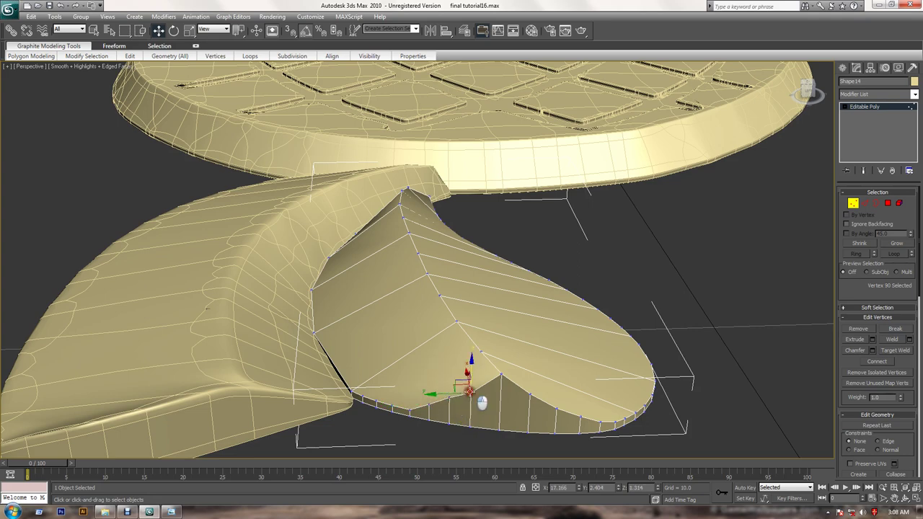
{"action": "left_click", "coordinate": [411, 411]}
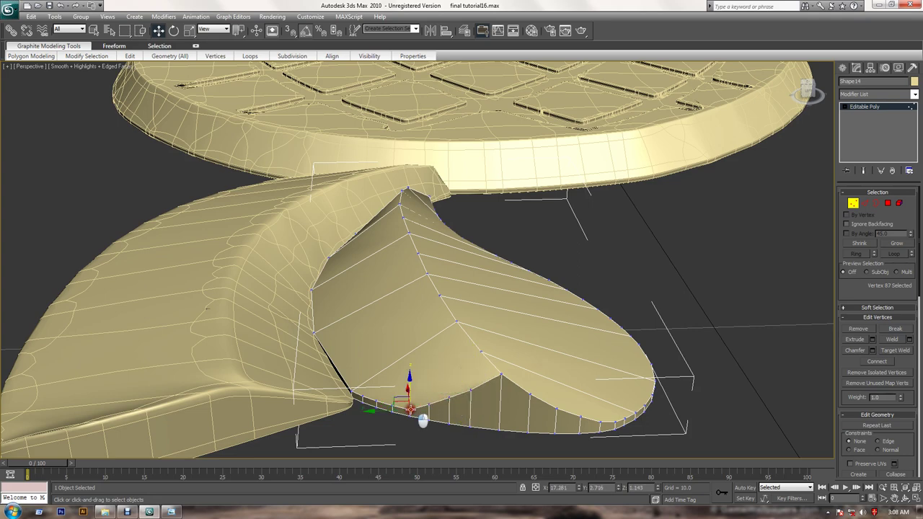
{"action": "left_click_drag", "start_coordinate": [411, 387], "coordinate": [422, 392]}
{"action": "mouse_move", "coordinate": [425, 388]}
{"action": "middle_mouse_down", "text": "alt"}
{"action": "mouse_move", "coordinate": [486, 389]}
{"action": "mouse_move", "coordinate": [434, 397]}
{"action": "middle_mouse_up", "text": "alt"}
Select the ring of vertical edges around the leaf's lower rim
{"action": "middle_click_drag", "start_coordinate": [460, 348], "coordinate": [471, 396]}
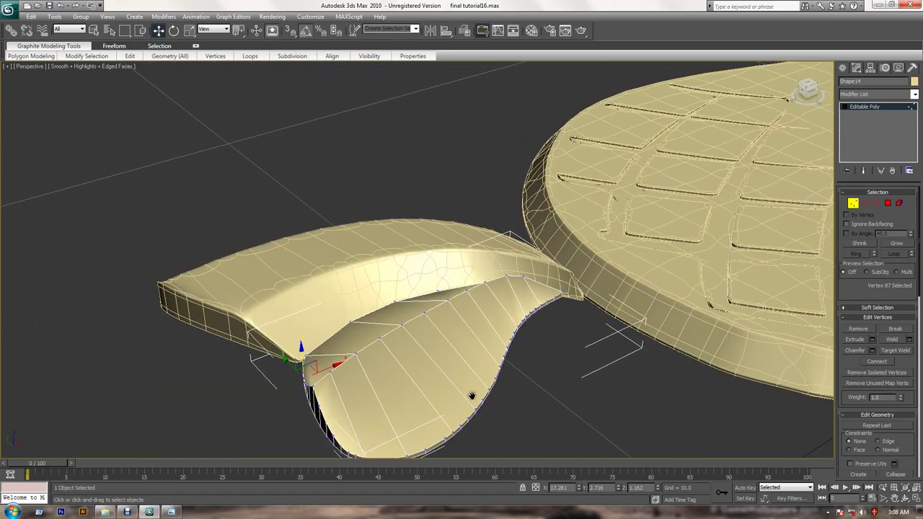
{"action": "middle_click_drag", "start_coordinate": [475, 313], "coordinate": [490, 371]}
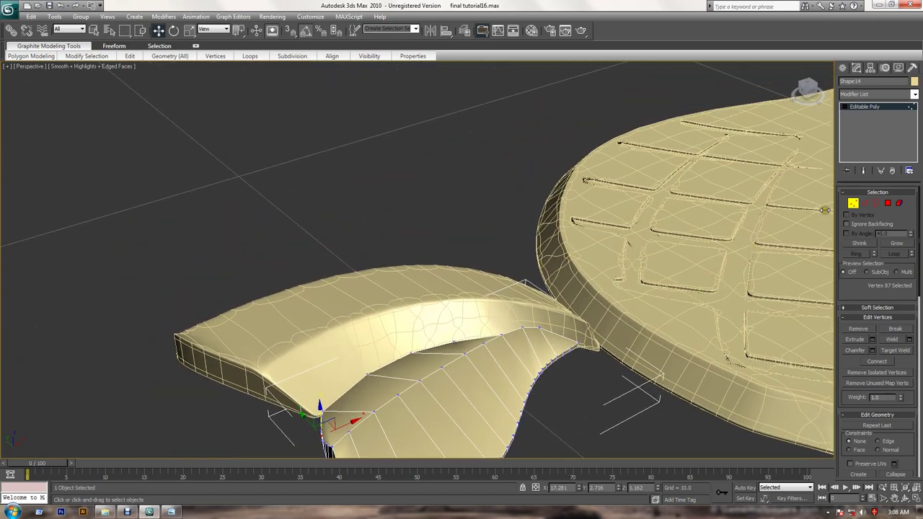
{"action": "left_click", "coordinate": [865, 203]}
{"action": "middle_click_drag", "start_coordinate": [505, 346], "coordinate": [460, 360], "text": "alt"}
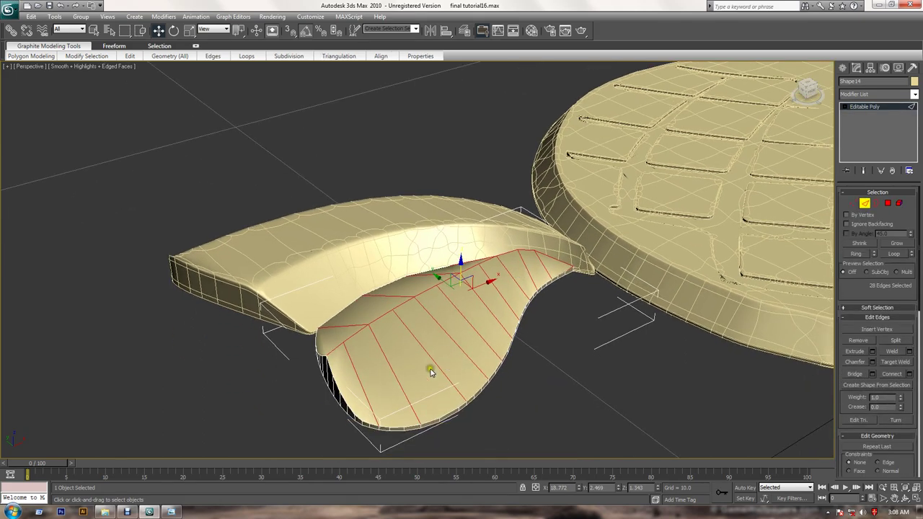
{"action": "middle_click_drag", "start_coordinate": [395, 427], "coordinate": [401, 409], "text": "alt"}
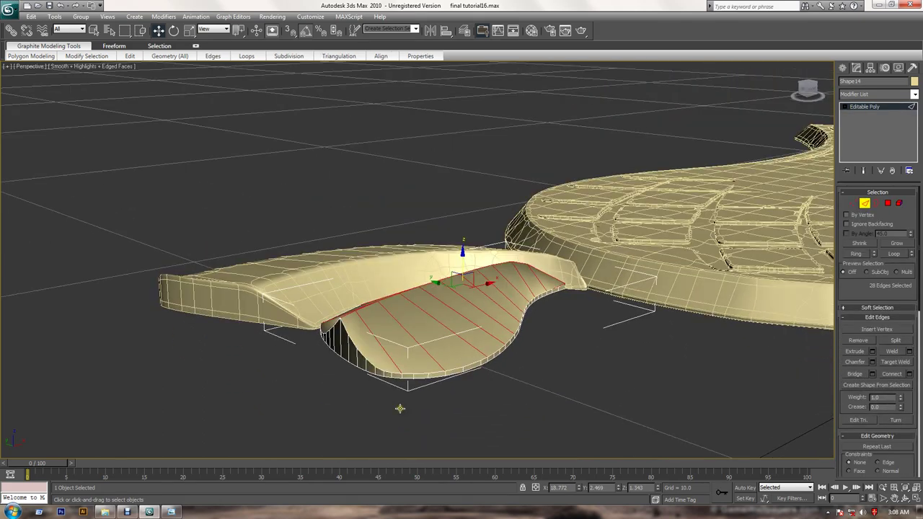
{"action": "left_click", "coordinate": [429, 375]}
{"action": "scroll", "coordinate": [426, 361], "scroll_direction": "up", "scroll_amount": 2}
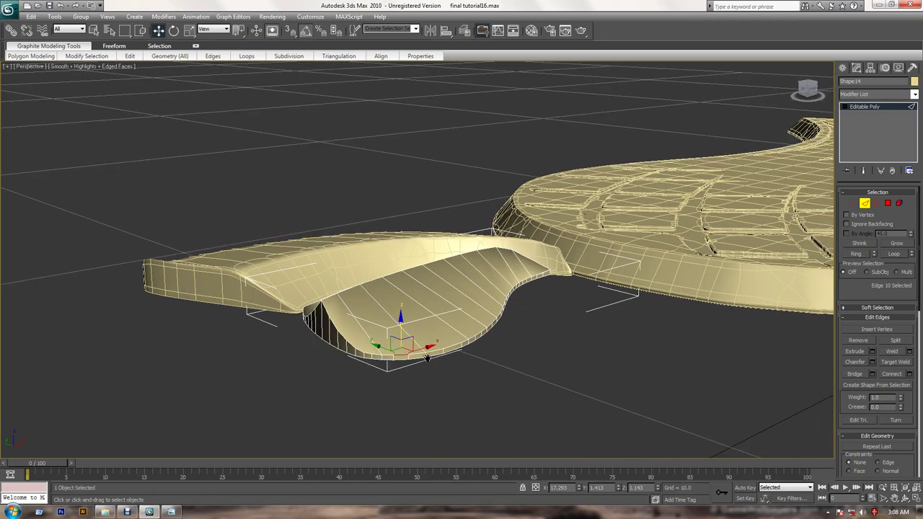
{"action": "scroll", "coordinate": [422, 350], "scroll_direction": "up", "scroll_amount": 2}
{"action": "left_click", "coordinate": [423, 392]}
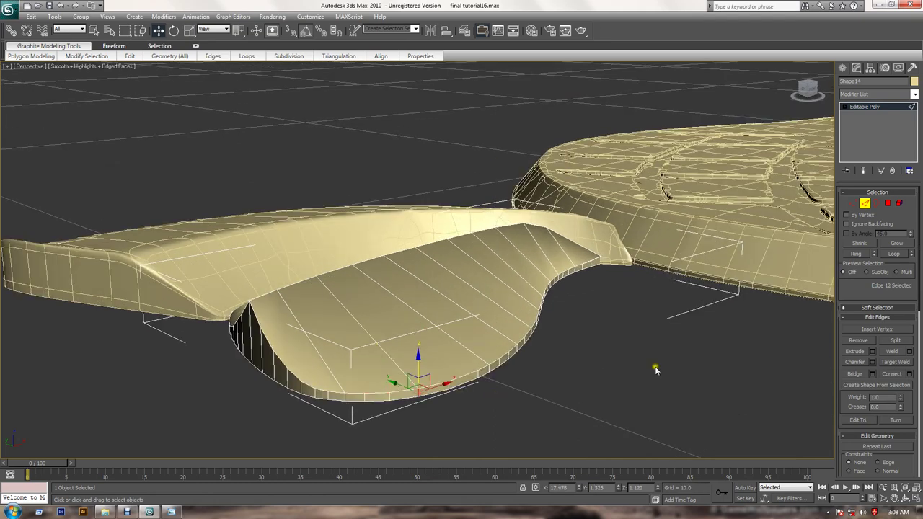
{"action": "left_click", "coordinate": [857, 254]}
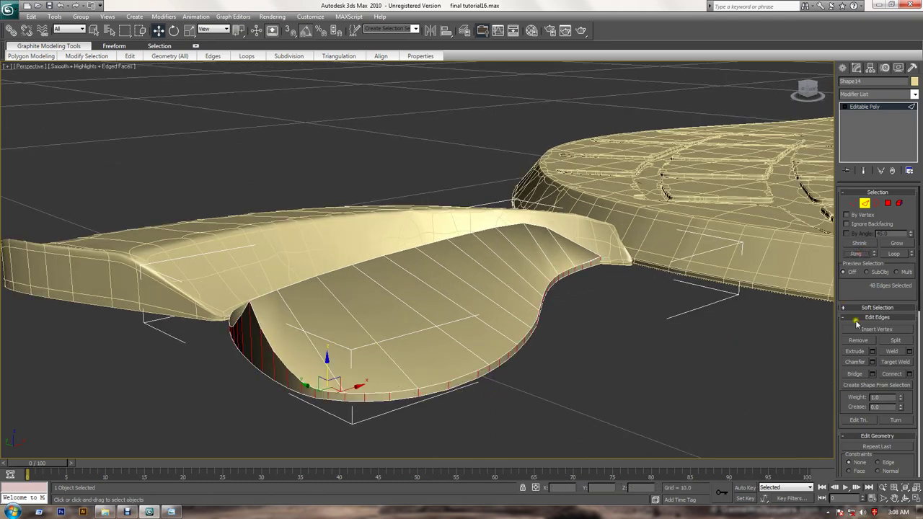
{"action": "mouse_move", "coordinate": [514, 360]}
{"action": "middle_mouse_down", "text": "alt"}
{"action": "mouse_move", "coordinate": [477, 369]}
{"action": "mouse_move", "coordinate": [490, 369]}
{"action": "middle_mouse_up", "text": "alt"}
Connect the rim edge ring with 2 segments pinched to about 99
{"action": "left_click", "coordinate": [909, 374]}
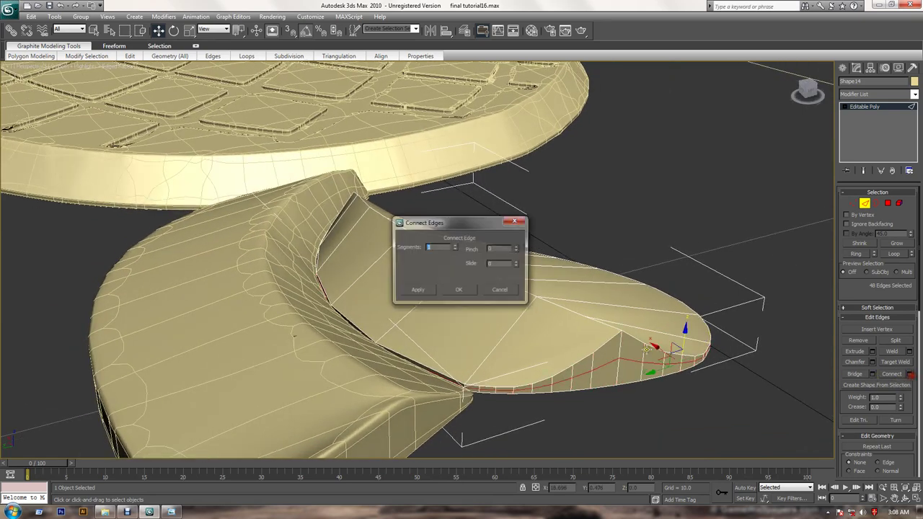
{"action": "left_click", "coordinate": [455, 245]}
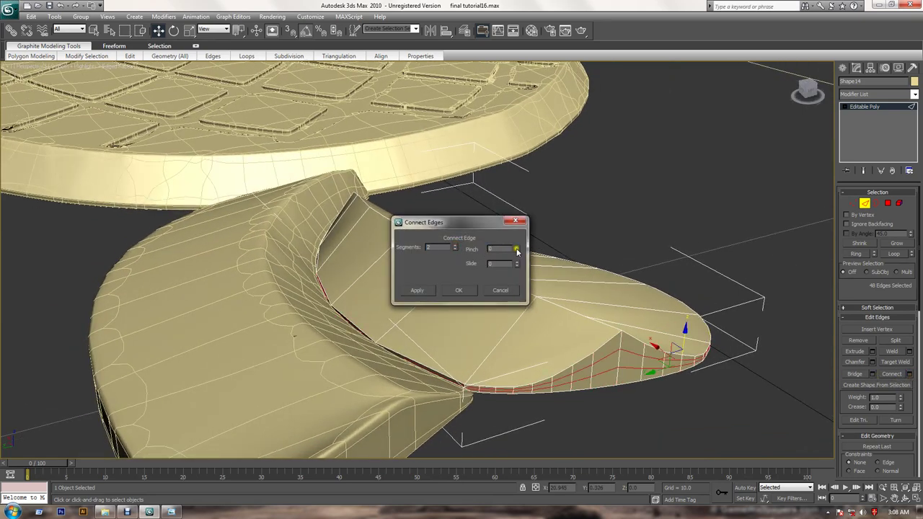
{"action": "left_click_drag", "start_coordinate": [516, 249], "coordinate": [509, 162]}
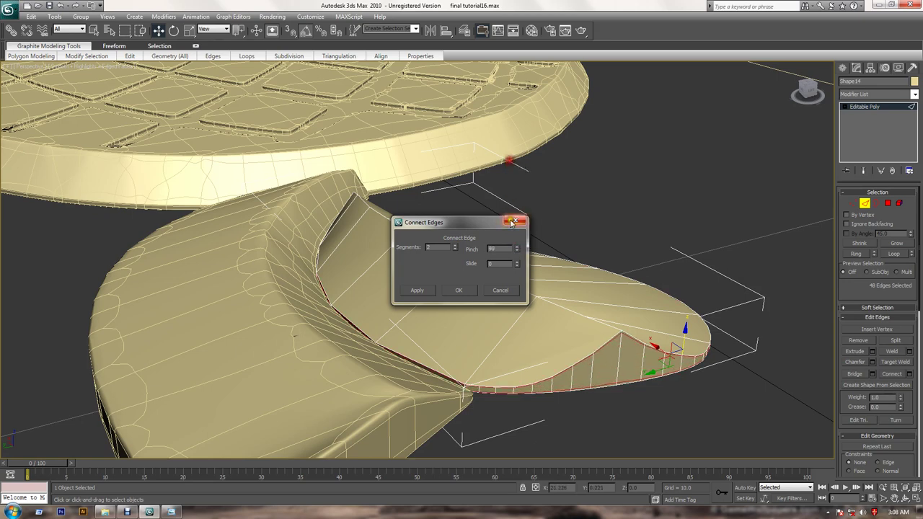
{"action": "left_click", "coordinate": [460, 290]}
{"action": "mouse_move", "coordinate": [633, 335]}
{"action": "middle_mouse_down", "text": "alt"}
{"action": "mouse_move", "coordinate": [585, 336]}
{"action": "mouse_move", "coordinate": [322, 393]}
{"action": "middle_mouse_up", "text": "alt"}
{"action": "left_click", "coordinate": [293, 399]}
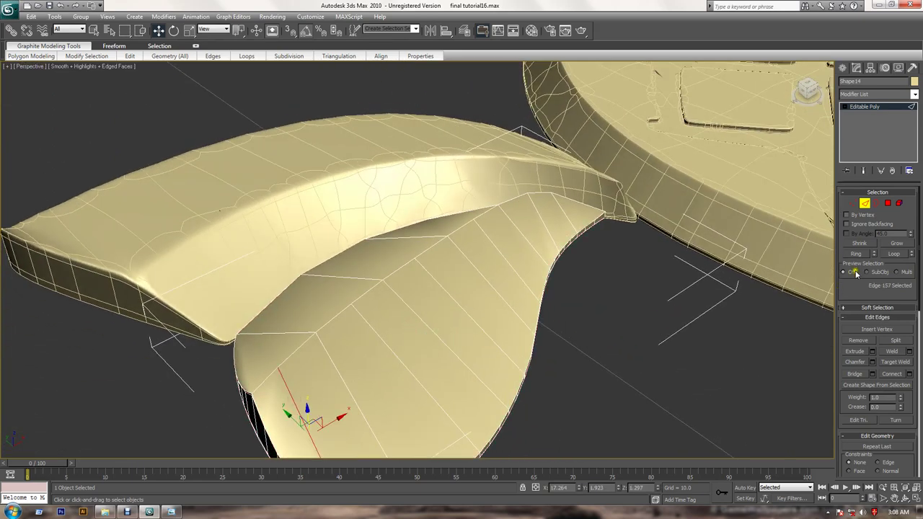
Connect the row of parallel edges along the leaf's outer edge into a tightly pinched support loop
{"action": "left_click", "coordinate": [337, 373], "text": "ctrl"}
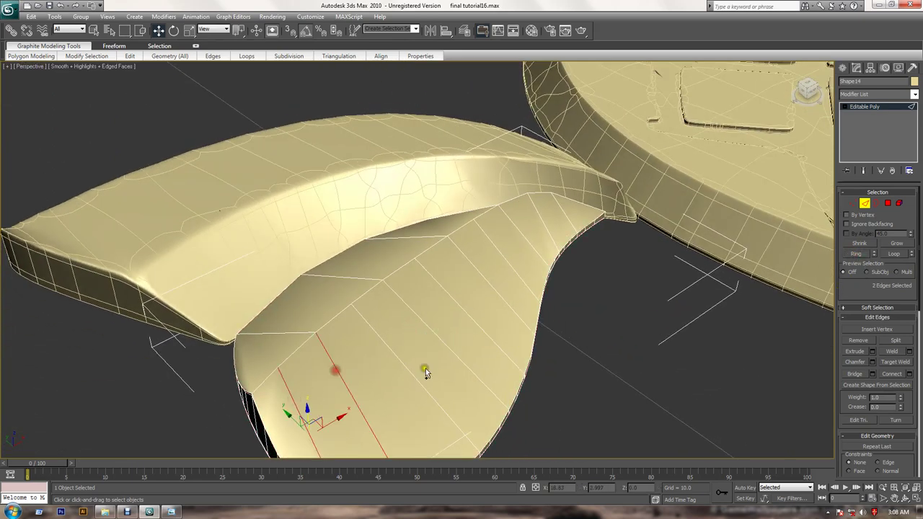
{"action": "left_click", "coordinate": [405, 366], "text": "ctrl"}
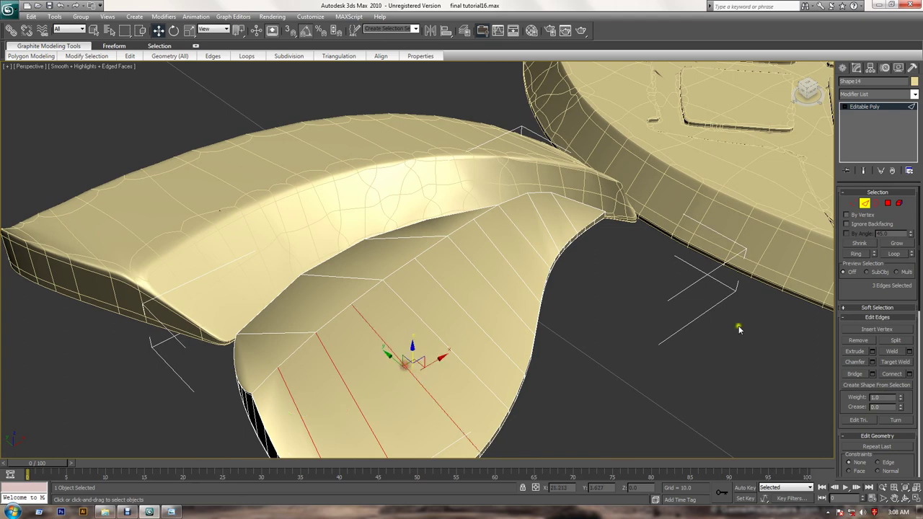
{"action": "left_click", "coordinate": [427, 321], "text": "ctrl"}
{"action": "left_click", "coordinate": [438, 285], "text": "ctrl"}
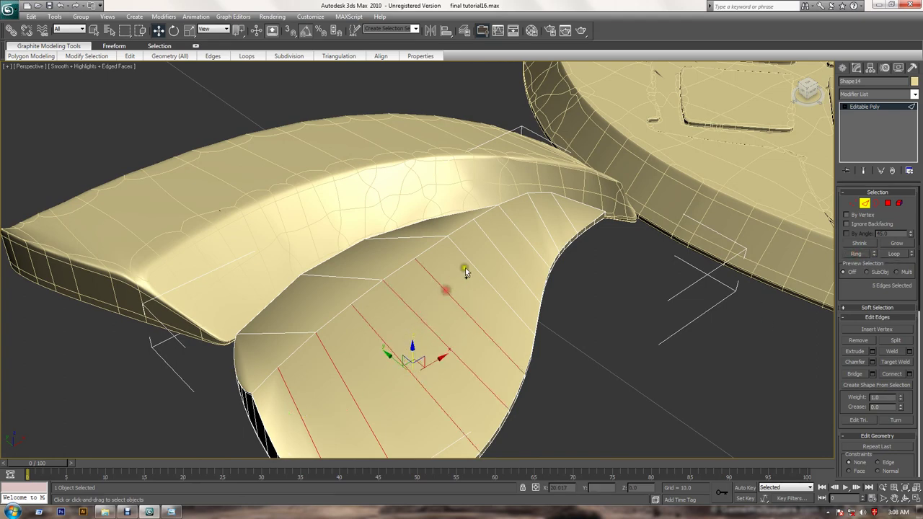
{"action": "left_click", "coordinate": [469, 263], "text": "ctrl"}
{"action": "left_click", "coordinate": [493, 243], "text": "ctrl"}
{"action": "left_click", "coordinate": [517, 226], "text": "ctrl"}
{"action": "left_click", "coordinate": [543, 214], "text": "ctrl"}
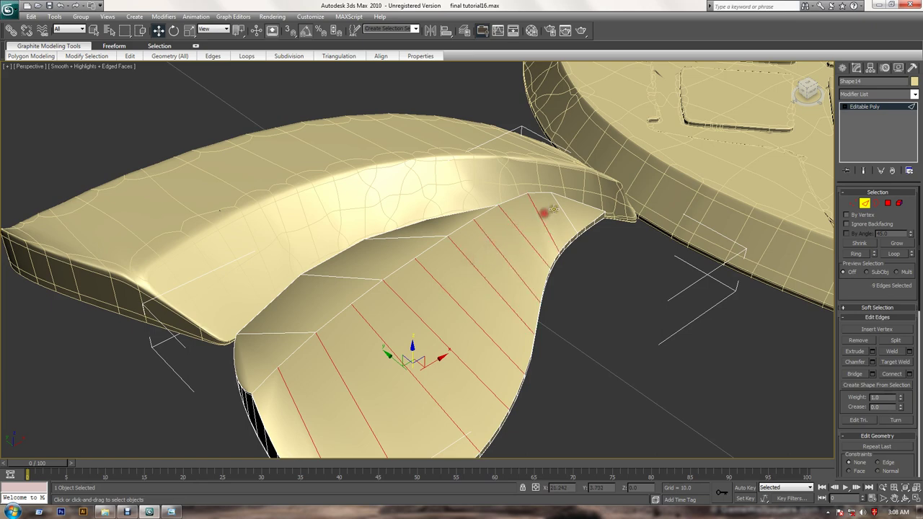
{"action": "left_click", "coordinate": [560, 210], "text": "ctrl"}
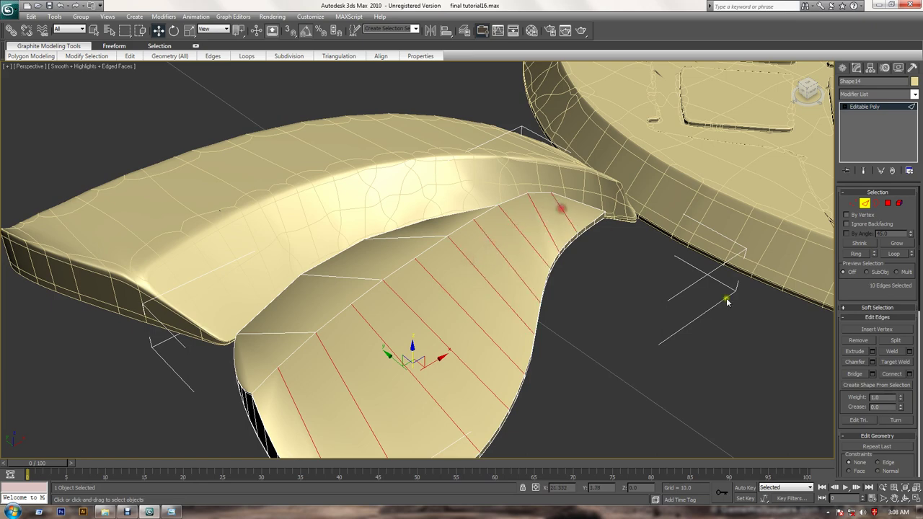
{"action": "left_click", "coordinate": [912, 375]}
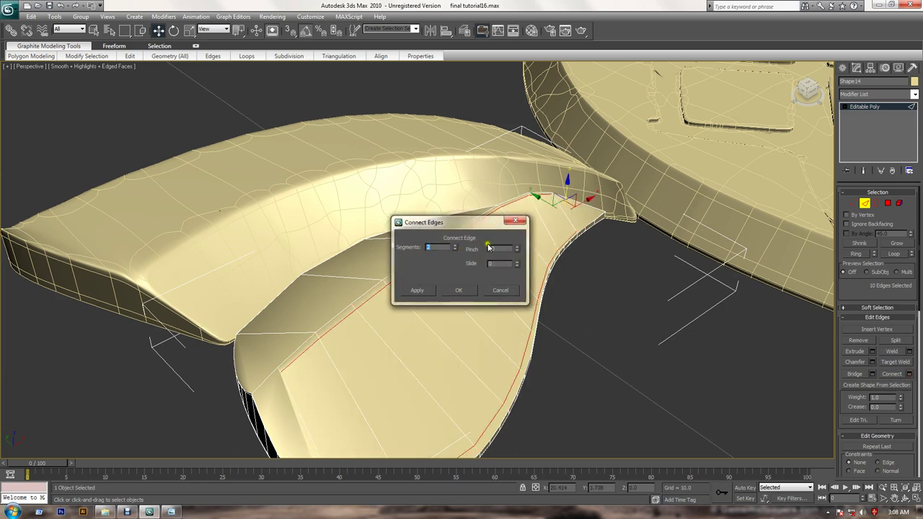
{"action": "left_click_drag", "start_coordinate": [517, 248], "coordinate": [514, 240]}
{"action": "left_click", "coordinate": [458, 290]}
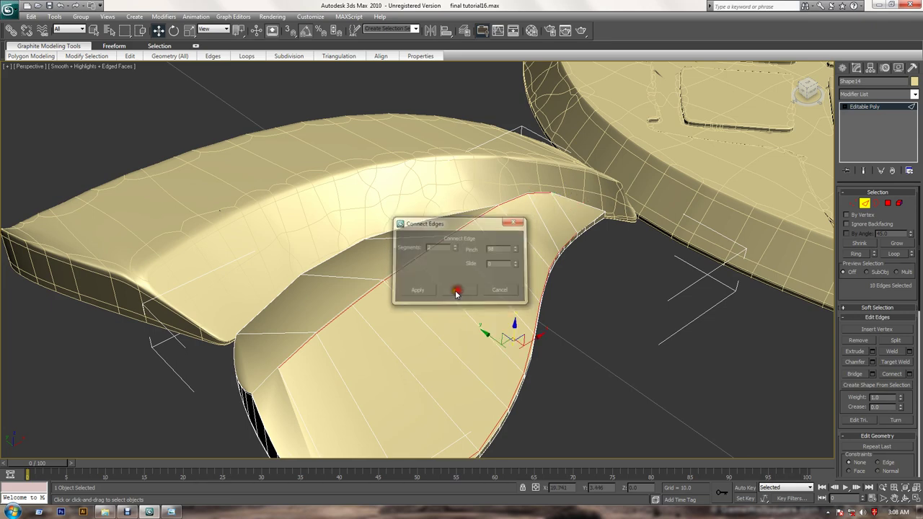
Add two evenly spaced loops down the leaf face with ring Connect, 2 segments, Pinch 0
{"action": "middle_click_drag", "start_coordinate": [312, 379], "coordinate": [350, 365], "text": "alt"}
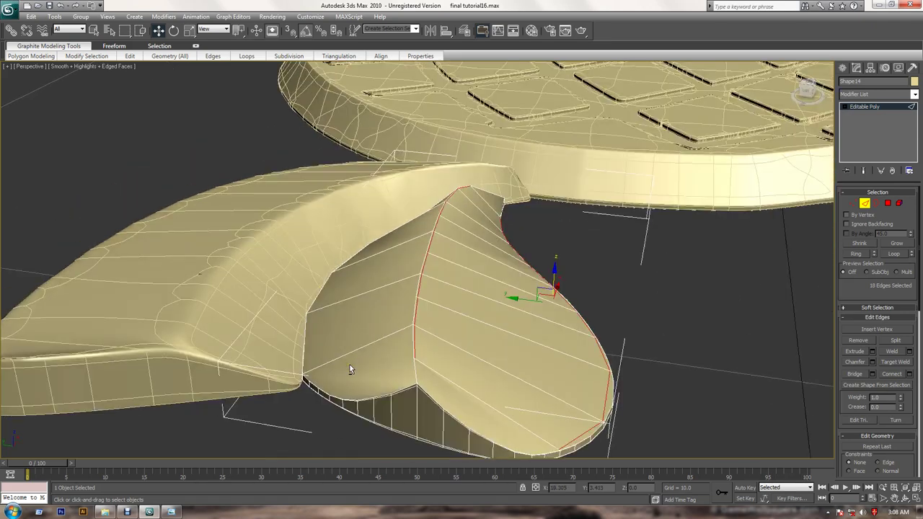
{"action": "key", "text": "1"}
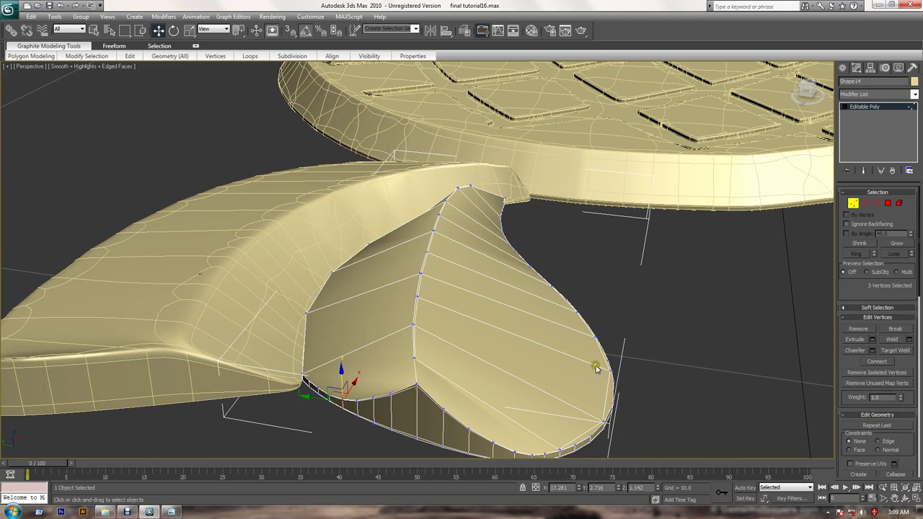
{"action": "left_click", "coordinate": [865, 204]}
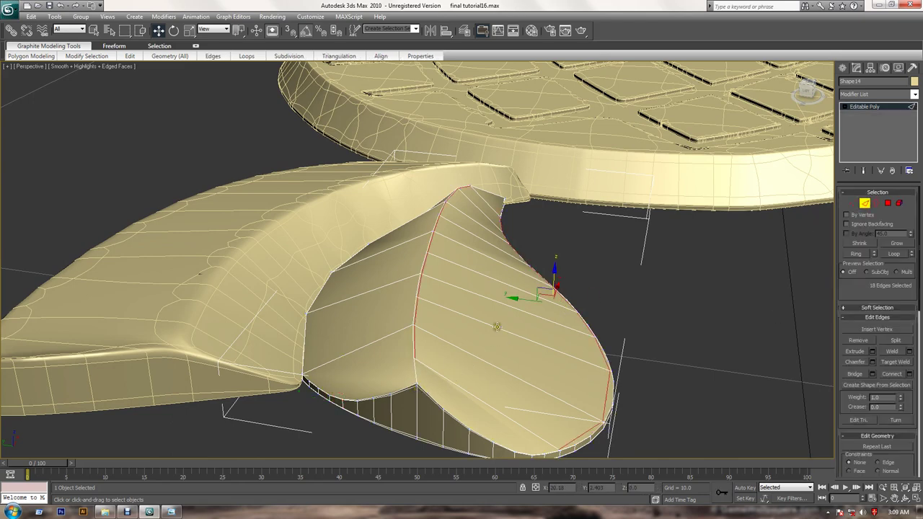
{"action": "left_click", "coordinate": [496, 327]}
{"action": "left_click", "coordinate": [862, 255]}
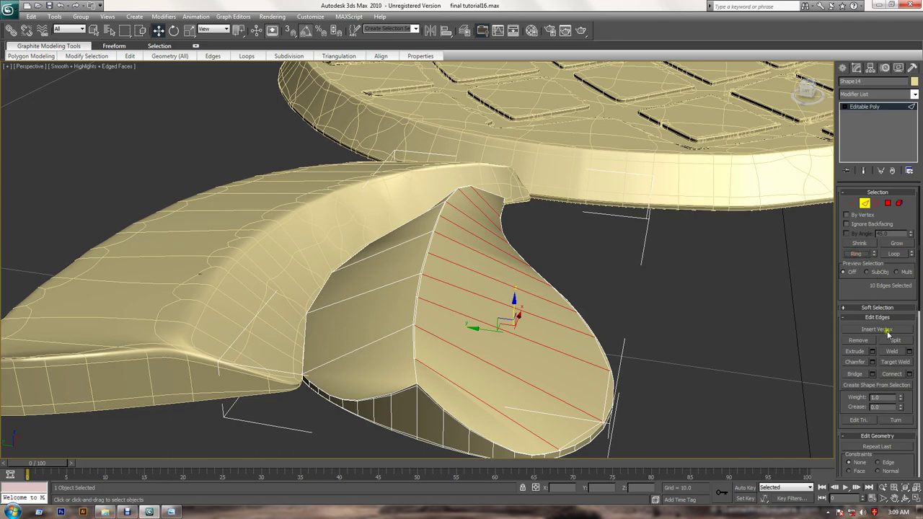
{"action": "left_click", "coordinate": [910, 374]}
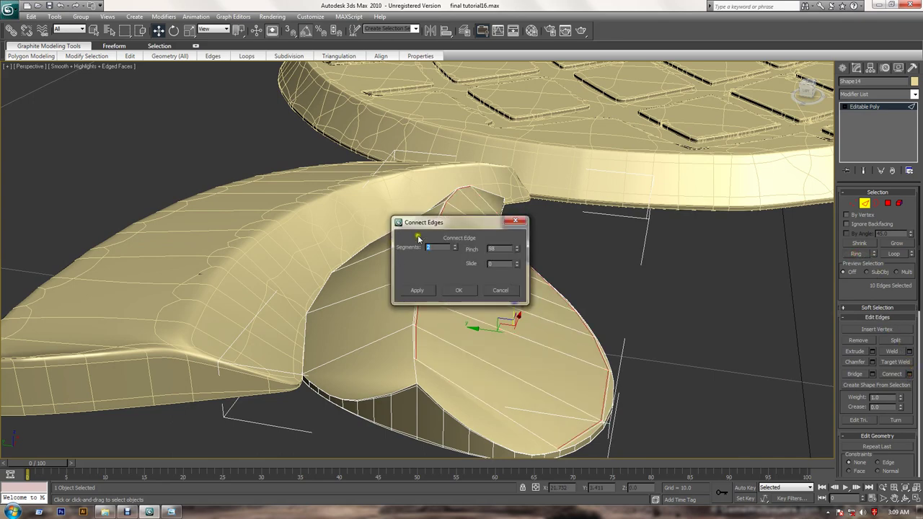
{"action": "right_click", "coordinate": [515, 248]}
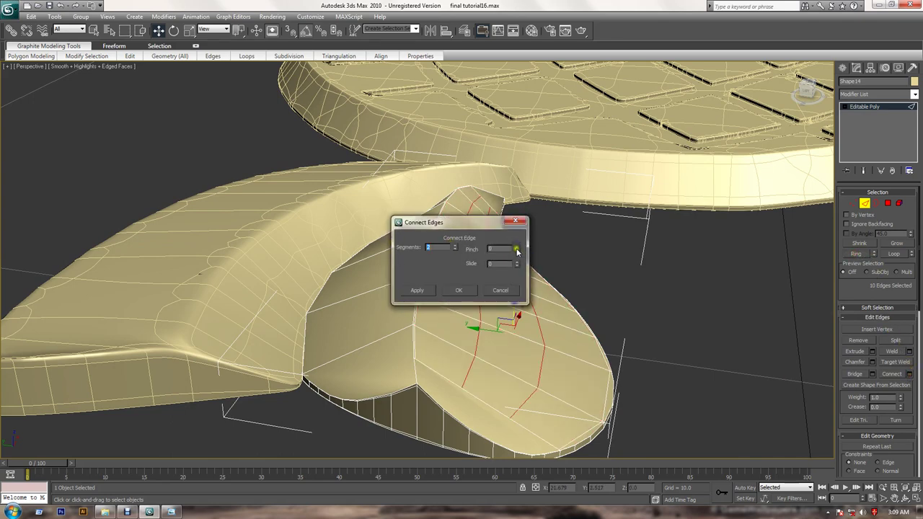
{"action": "left_click", "coordinate": [459, 289]}
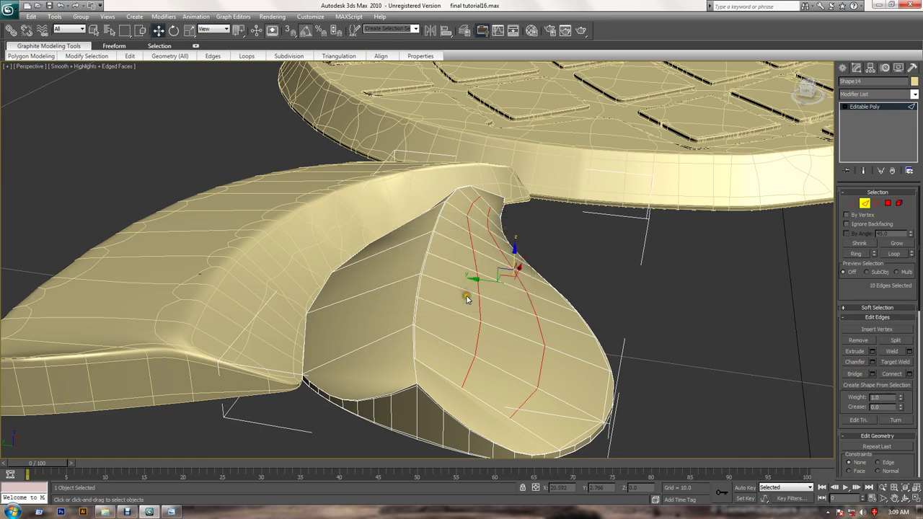
{"action": "key", "text": "1"}
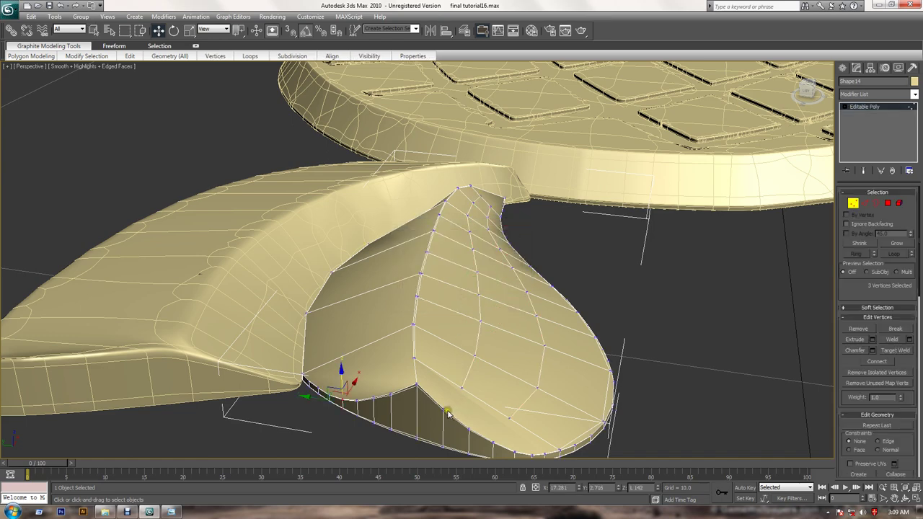
Join two vertex pairs near the leaf's bottom with new edges
{"action": "left_click", "coordinate": [445, 408]}
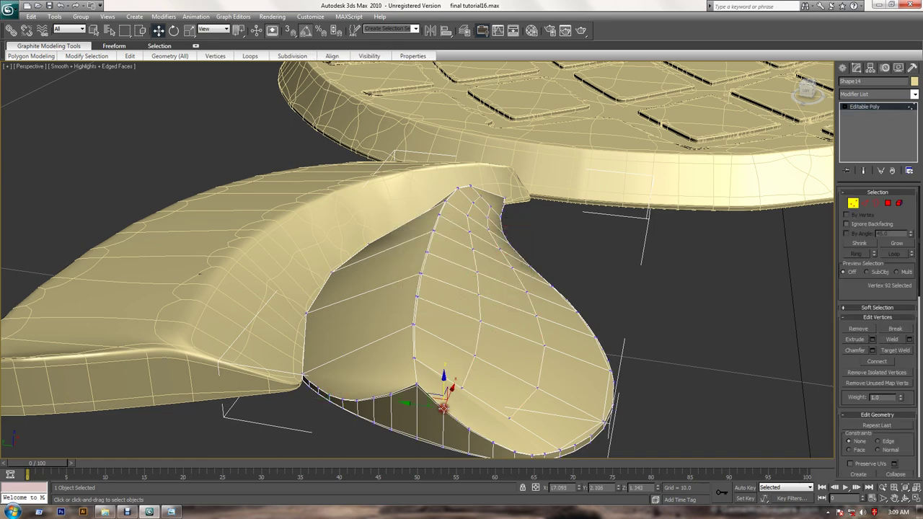
{"action": "left_click", "coordinate": [462, 395], "text": "ctrl"}
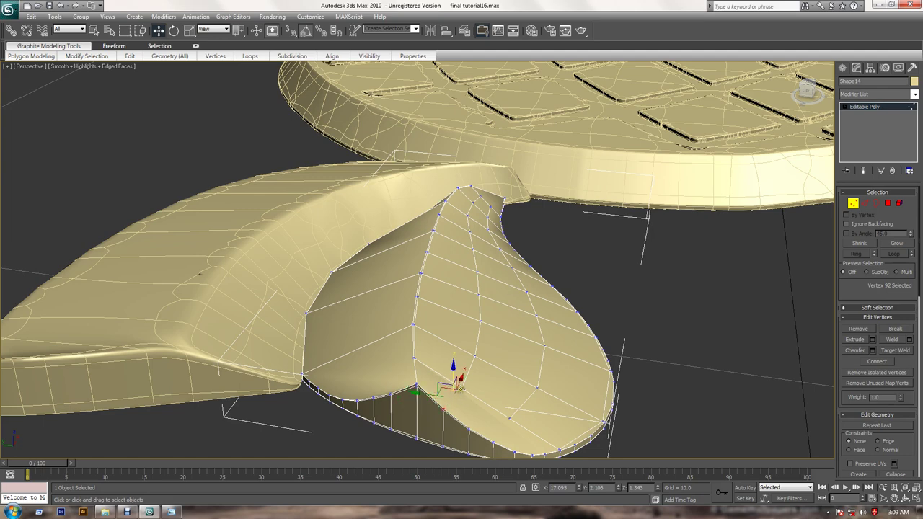
{"action": "left_click", "coordinate": [877, 361]}
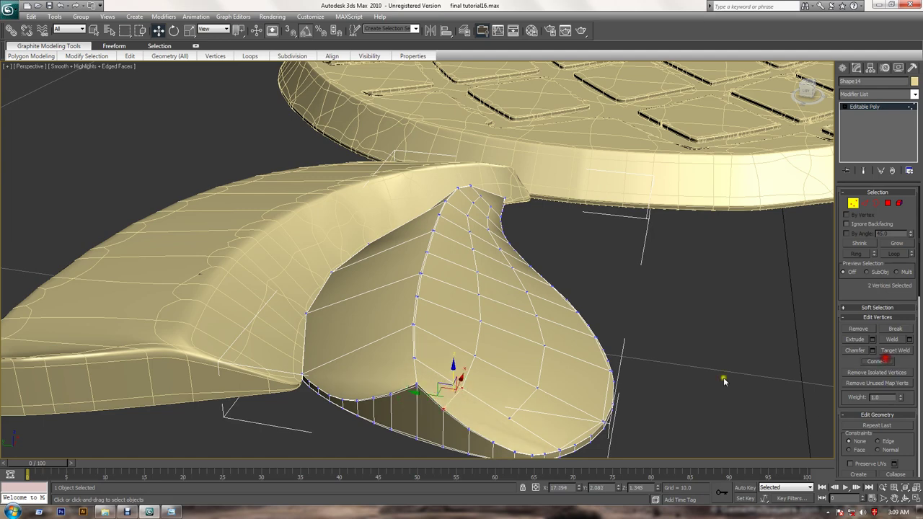
{"action": "left_click", "coordinate": [498, 424]}
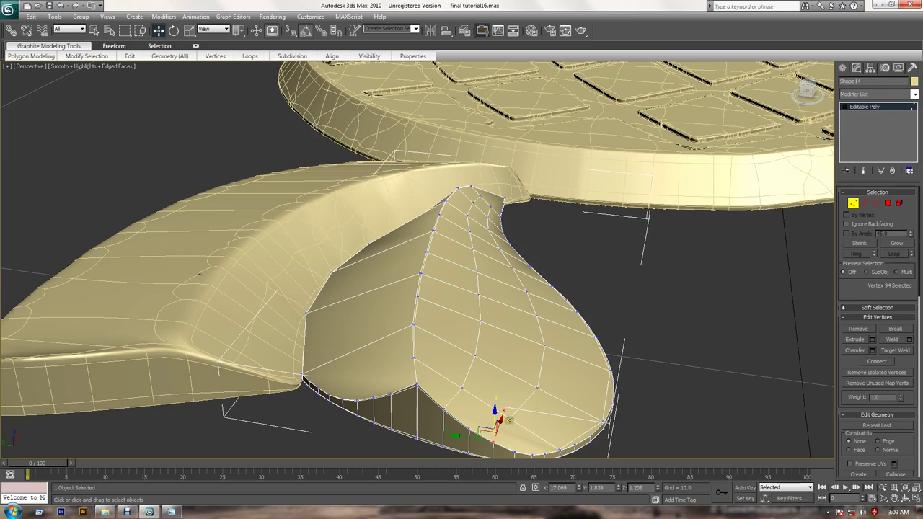
{"action": "left_click", "coordinate": [509, 421], "text": "ctrl"}
{"action": "left_click", "coordinate": [878, 363]}
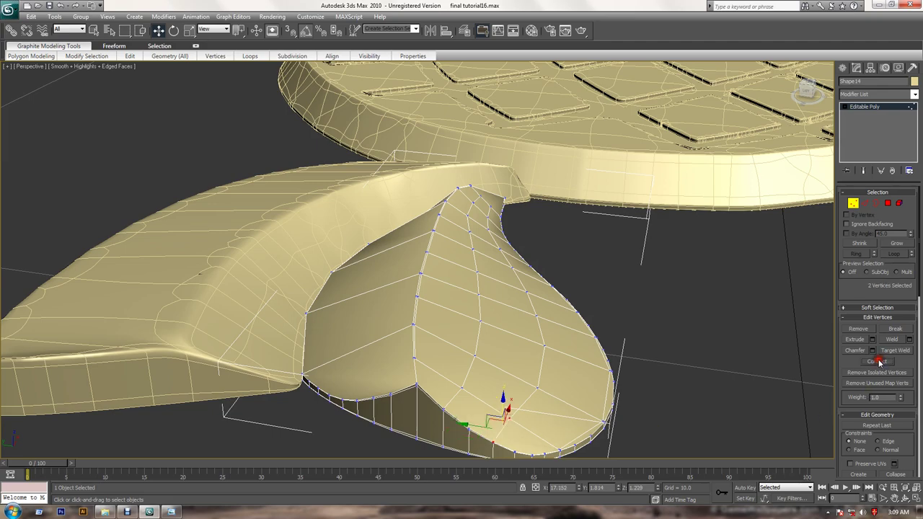
{"action": "mouse_move", "coordinate": [614, 336]}
{"action": "middle_mouse_down", "text": "alt"}
{"action": "mouse_move", "coordinate": [567, 354]}
{"action": "mouse_move", "coordinate": [488, 358]}
{"action": "mouse_move", "coordinate": [495, 320]}
{"action": "middle_mouse_up", "text": "alt"}
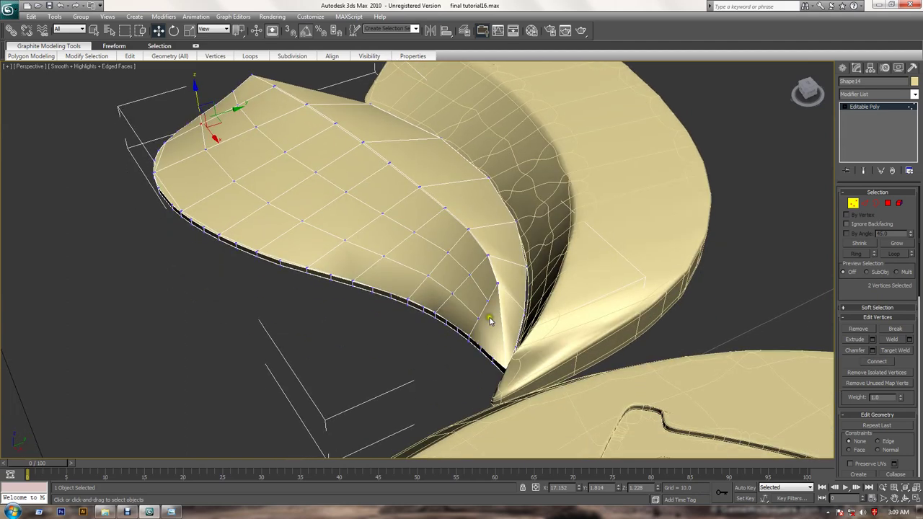
Connect two face vertices to the bottom-tip vertex with new edges
{"action": "left_click", "coordinate": [488, 303]}
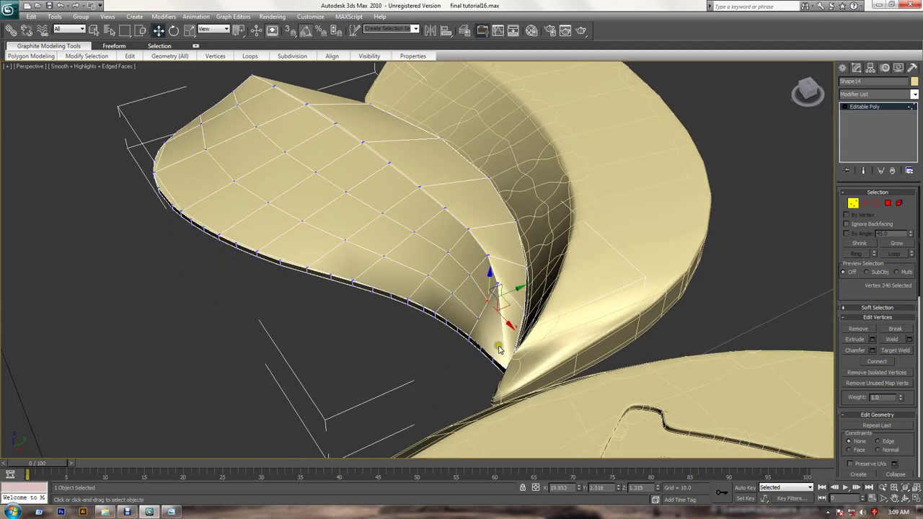
{"action": "middle_click_drag", "start_coordinate": [517, 370], "coordinate": [553, 367], "text": "alt"}
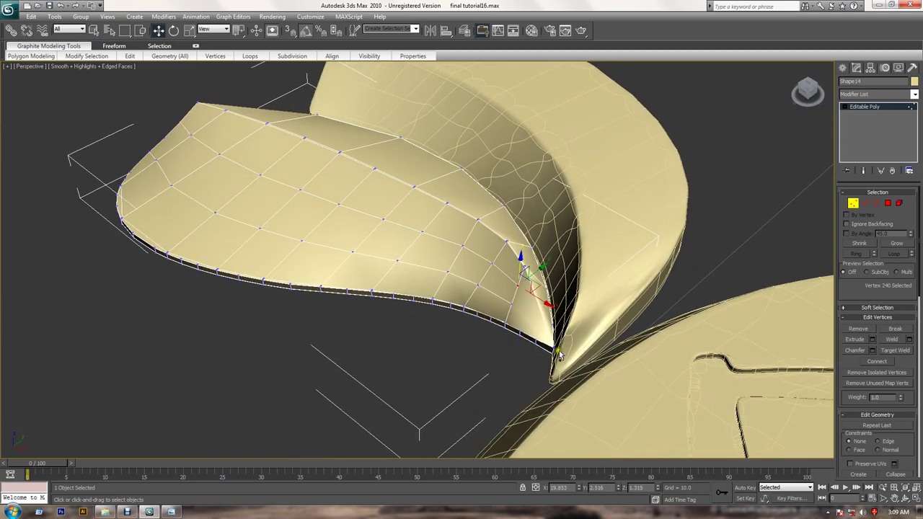
{"action": "left_click", "coordinate": [554, 350], "text": "ctrl"}
{"action": "left_click", "coordinate": [881, 362]}
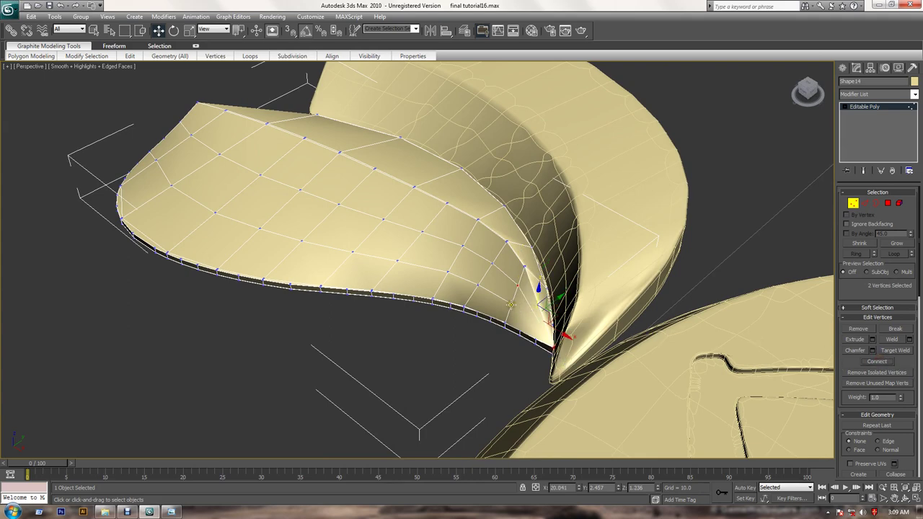
{"action": "left_click", "coordinate": [510, 304]}
{"action": "left_click", "coordinate": [554, 349], "text": "ctrl"}
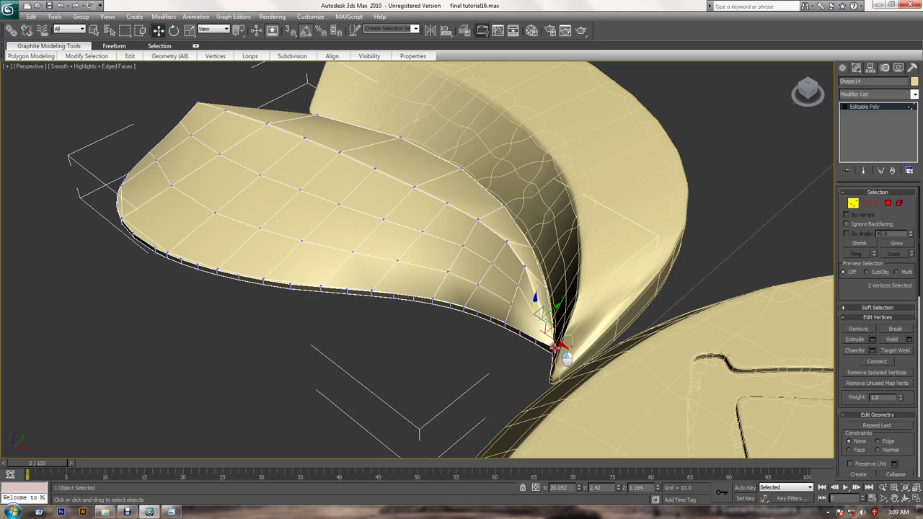
{"action": "left_click", "coordinate": [881, 362]}
{"action": "mouse_move", "coordinate": [652, 352]}
{"action": "middle_mouse_down", "text": "alt"}
{"action": "mouse_move", "coordinate": [602, 326]}
{"action": "mouse_move", "coordinate": [643, 312]}
{"action": "mouse_move", "coordinate": [581, 330]}
{"action": "mouse_move", "coordinate": [622, 309]}
{"action": "middle_mouse_up", "text": "alt"}
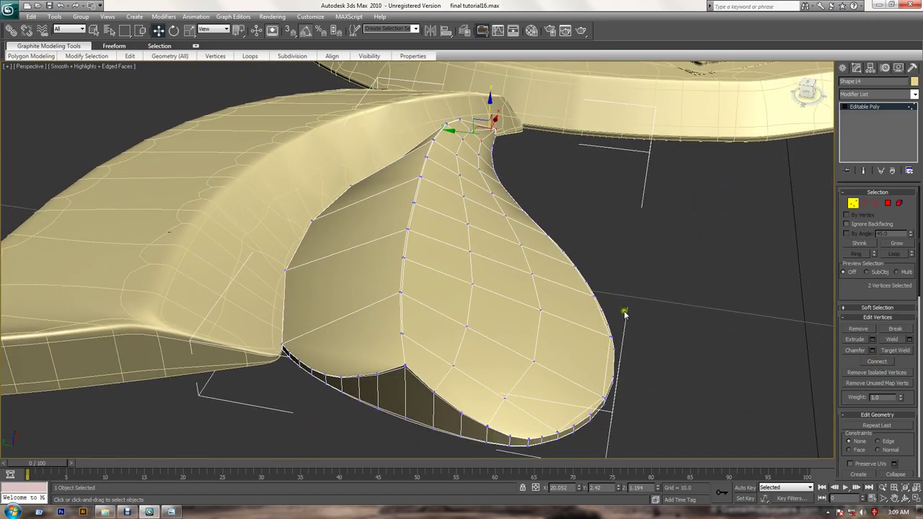
Start selecting the vertical edges of the leaf's inner wall in Edge mode
{"action": "left_click", "coordinate": [865, 204]}
{"action": "left_click", "coordinate": [362, 310]}
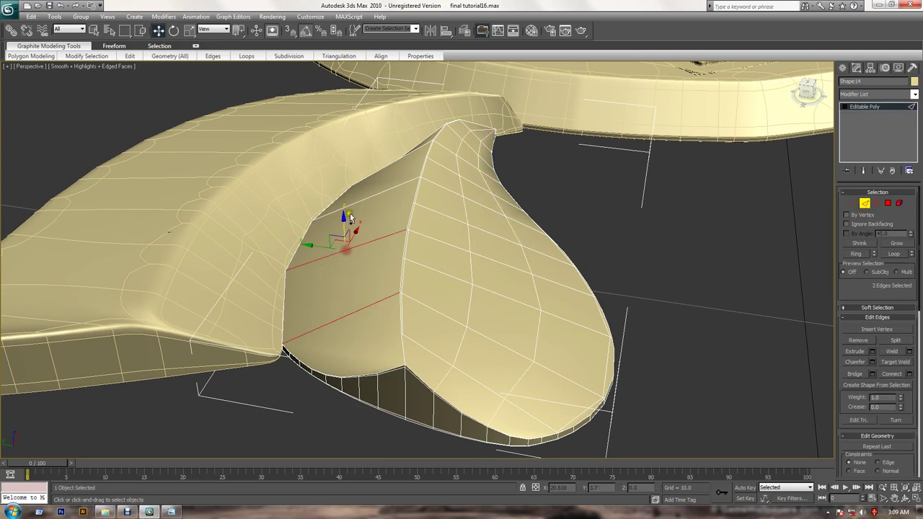
{"action": "left_click", "coordinate": [357, 203], "text": "ctrl"}
{"action": "middle_click_drag", "start_coordinate": [360, 207], "coordinate": [443, 228], "text": "alt"}
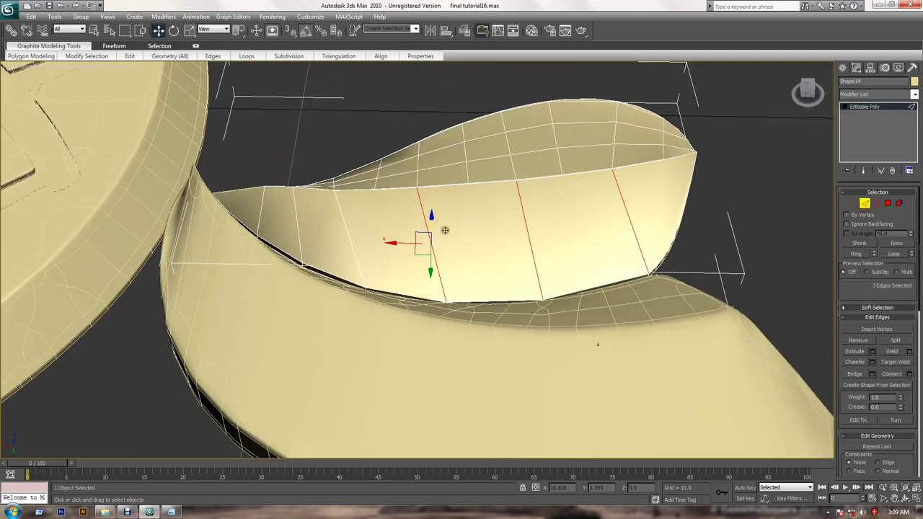
{"action": "left_click", "coordinate": [341, 219], "text": "ctrl"}
Connect the inner-wall edge ring into two pinched edge loops
{"action": "left_click", "coordinate": [301, 216], "text": "ctrl"}
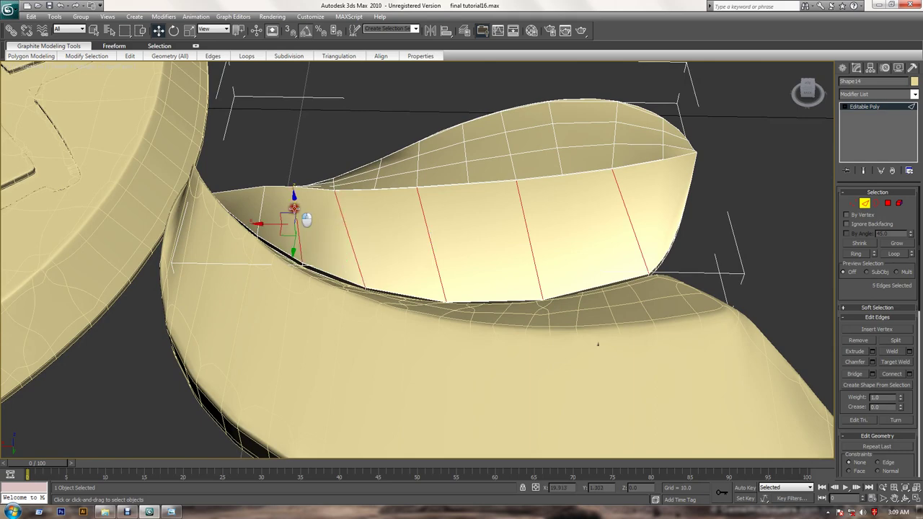
{"action": "left_click", "coordinate": [261, 203], "text": "ctrl"}
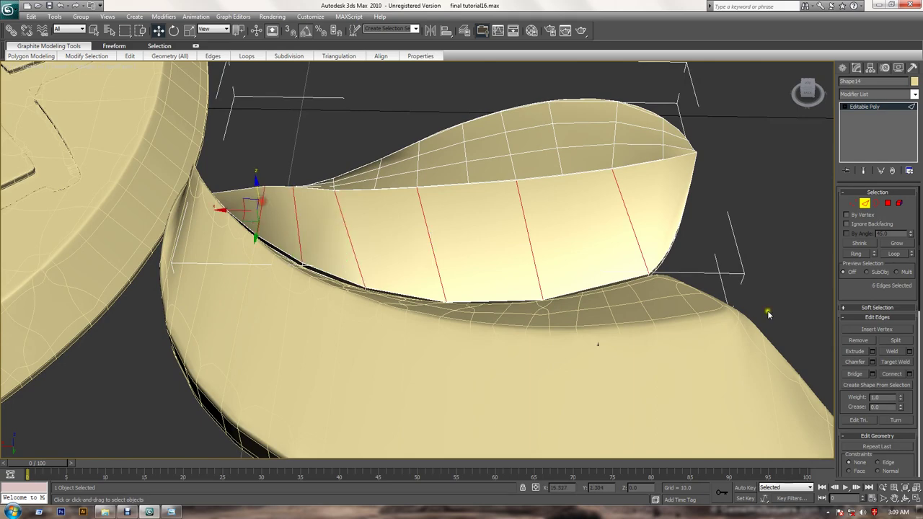
{"action": "left_click", "coordinate": [910, 374]}
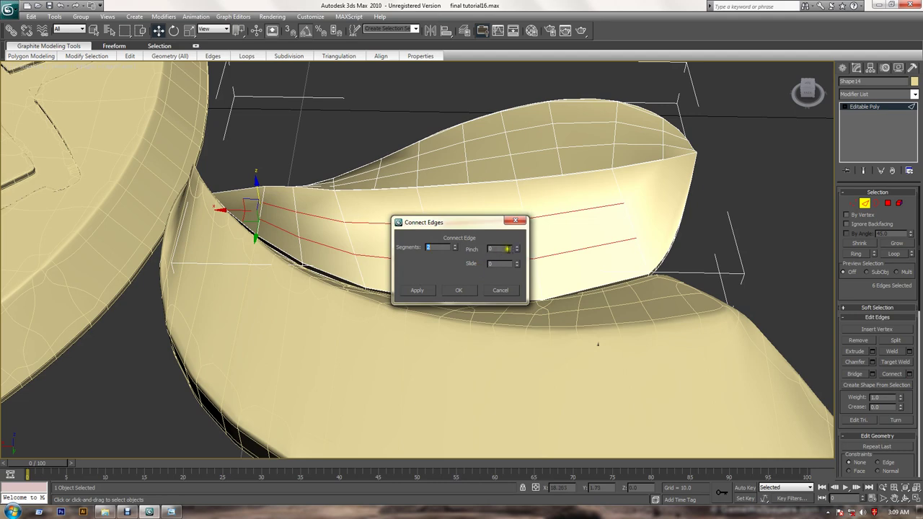
{"action": "left_click_drag", "start_coordinate": [507, 248], "coordinate": [519, 154]}
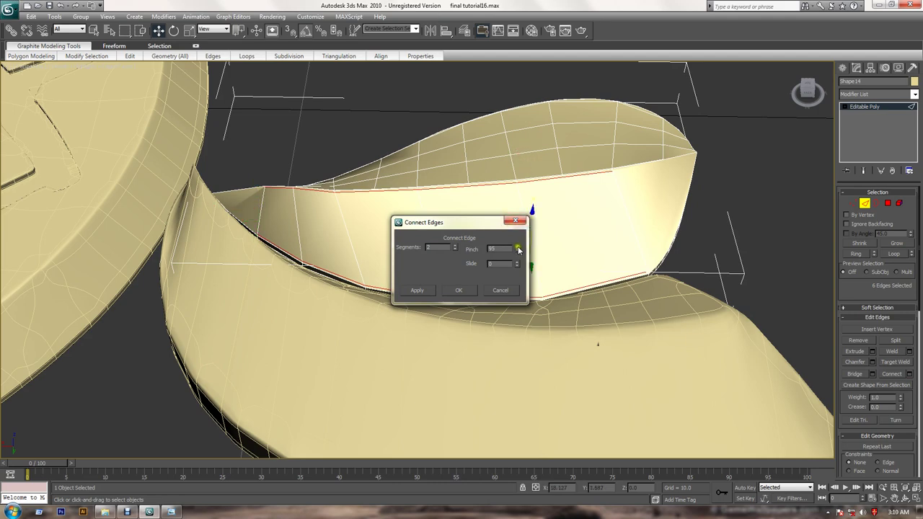
{"action": "left_click", "coordinate": [473, 290]}
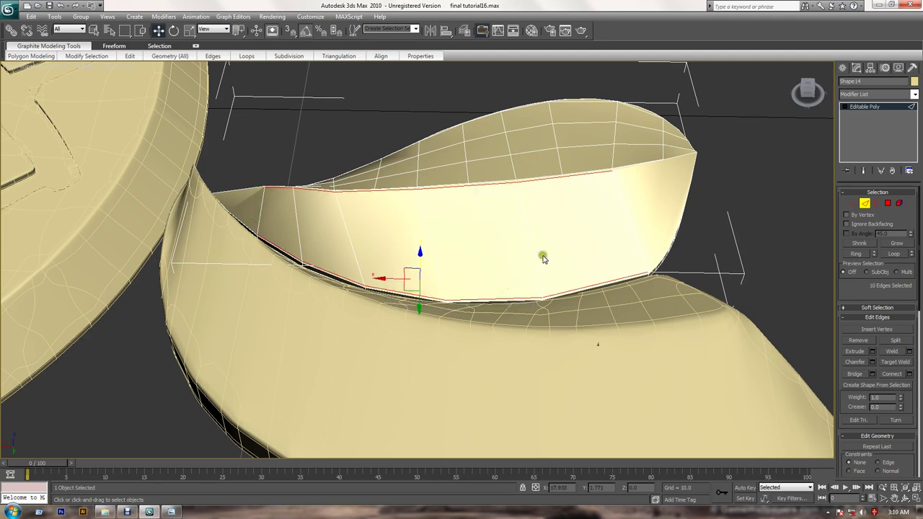
Add two more evenly spaced loops across the inner wall with the pinch reset
{"action": "left_click", "coordinate": [525, 233]}
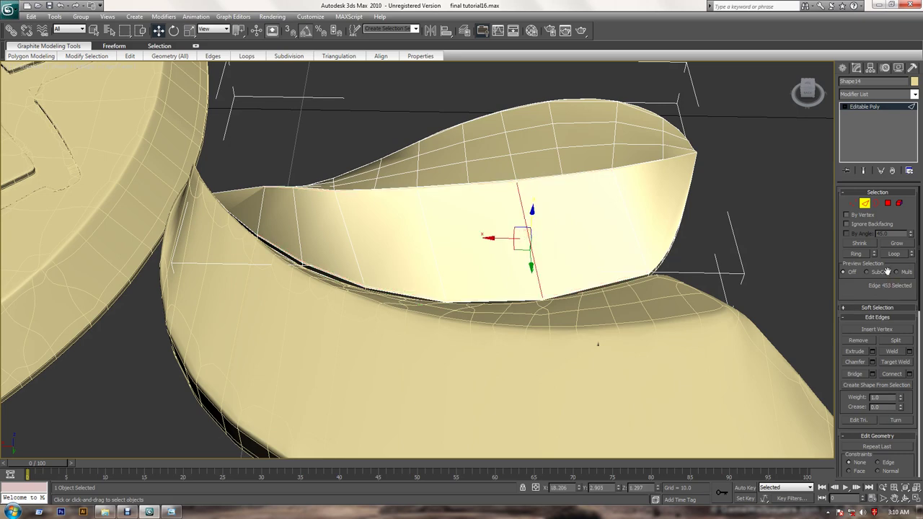
{"action": "left_click", "coordinate": [857, 253]}
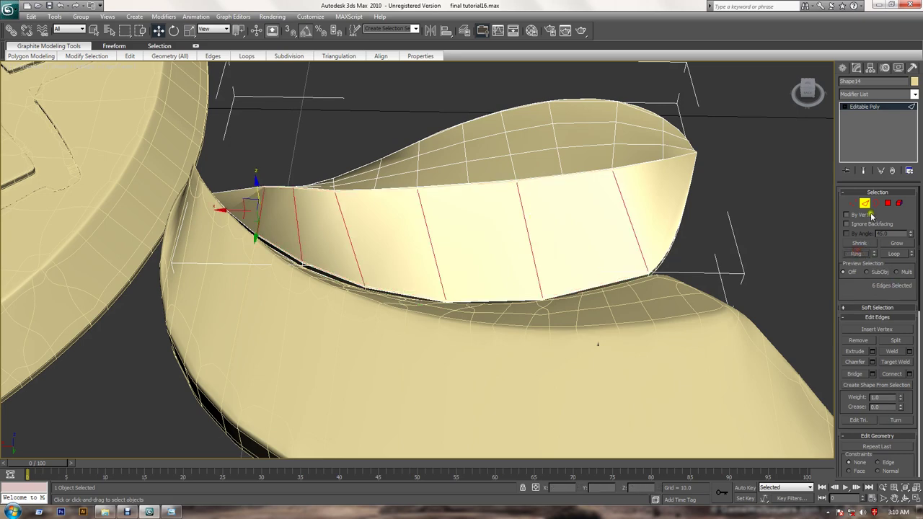
{"action": "left_click", "coordinate": [911, 375]}
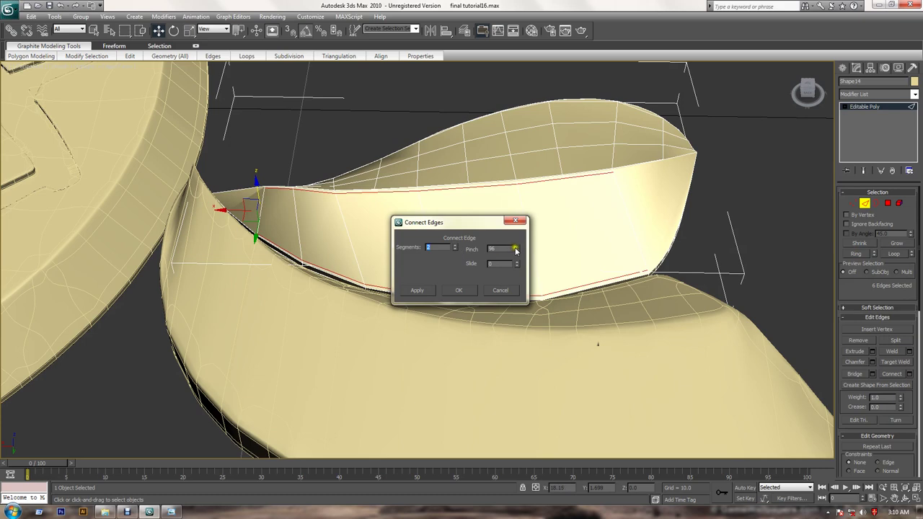
{"action": "right_click", "coordinate": [516, 249]}
{"action": "left_click", "coordinate": [459, 290]}
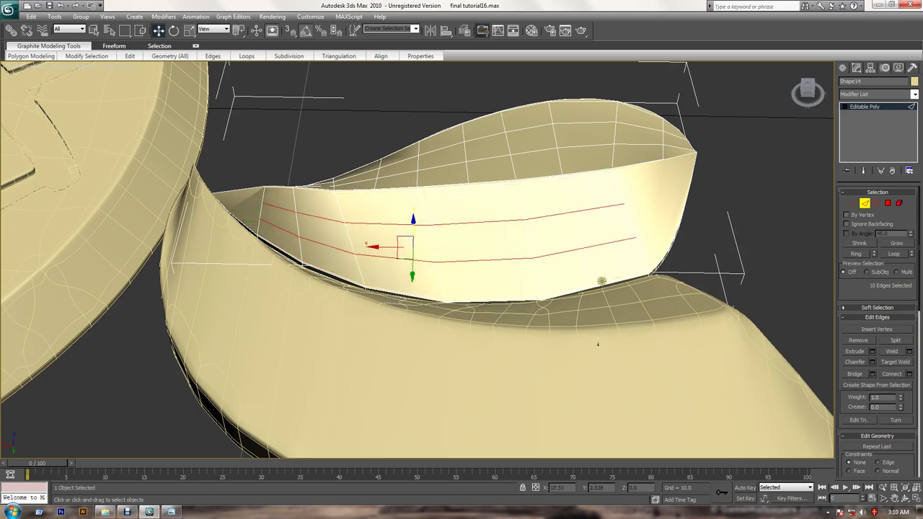
{"action": "middle_click_drag", "start_coordinate": [601, 280], "coordinate": [552, 278], "text": "alt"}
Join two vertex pairs on the leaf's inner face with new edges
{"action": "key", "text": "1"}
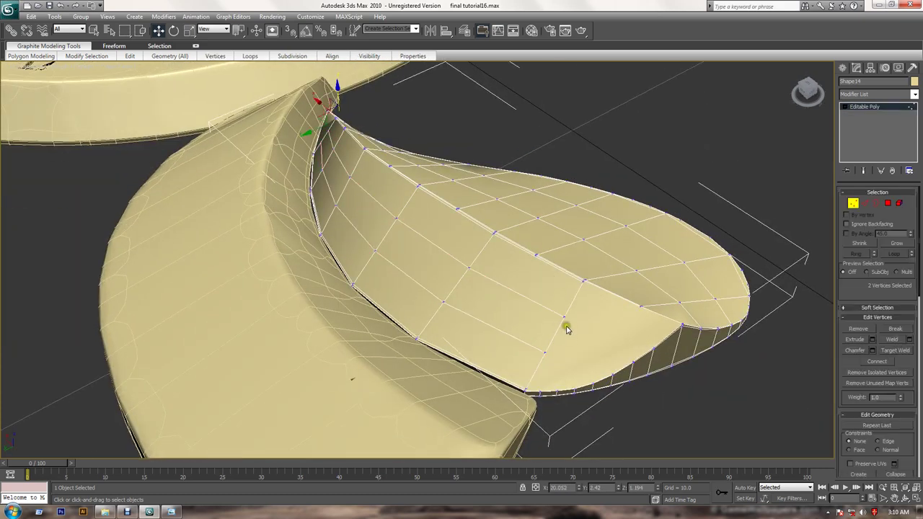
{"action": "left_click", "coordinate": [562, 318]}
{"action": "left_click", "coordinate": [878, 362]}
{"action": "left_click", "coordinate": [545, 358]}
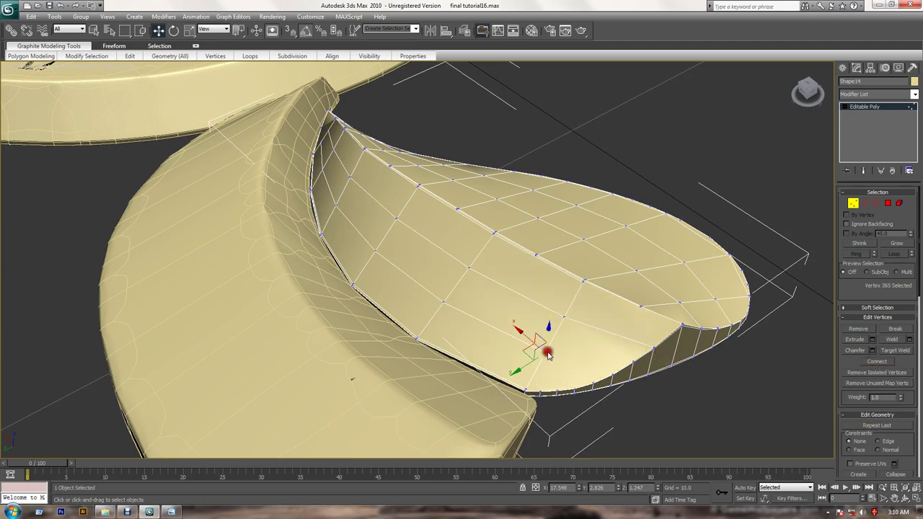
{"action": "left_click", "coordinate": [613, 376], "text": "ctrl"}
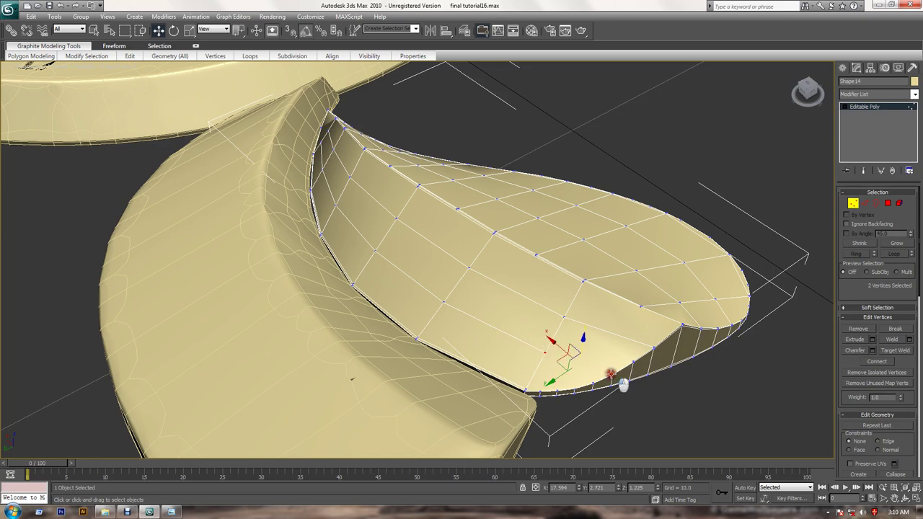
{"action": "left_click", "coordinate": [877, 362]}
{"action": "mouse_move", "coordinate": [381, 248]}
{"action": "middle_mouse_down", "text": "alt"}
{"action": "mouse_move", "coordinate": [507, 268]}
{"action": "mouse_move", "coordinate": [430, 294]}
{"action": "middle_mouse_up", "text": "alt"}
Connect middle vertices to the leaf's pointed tip vertex
{"action": "left_click", "coordinate": [416, 254]}
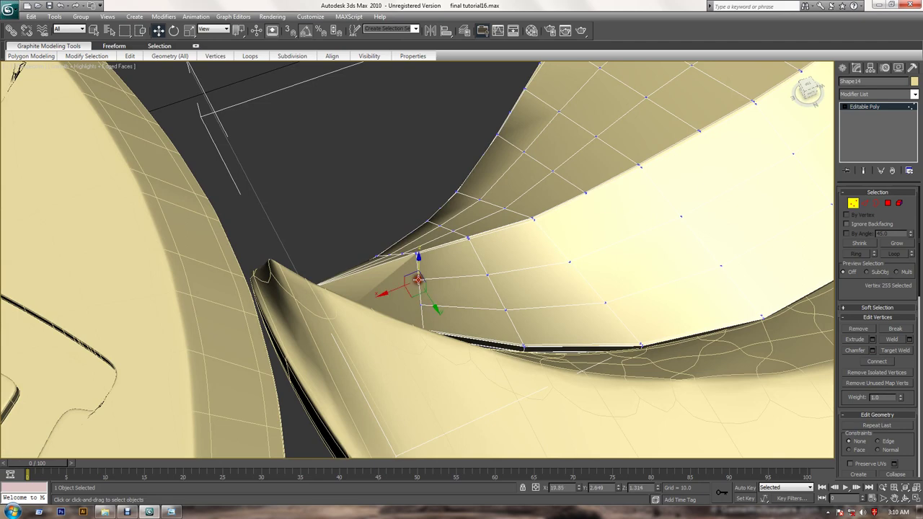
{"action": "middle_click_drag", "start_coordinate": [416, 254], "coordinate": [401, 304], "text": "alt"}
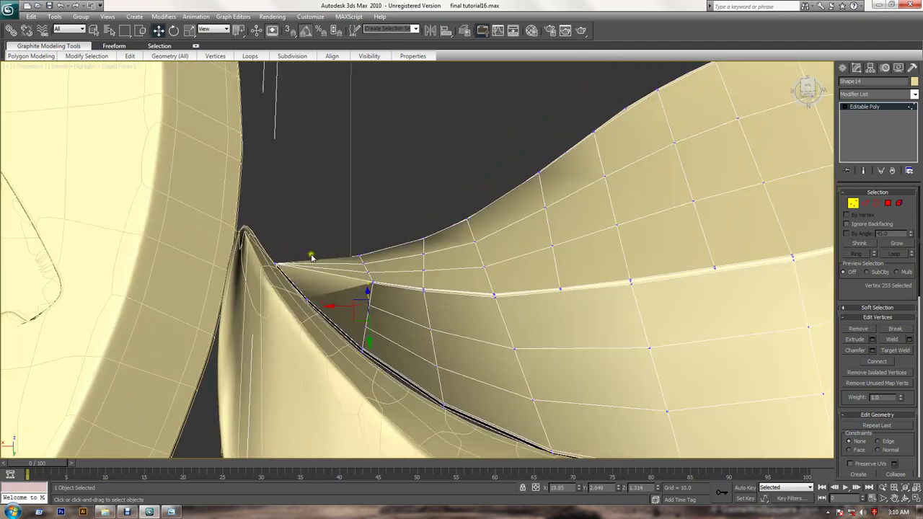
{"action": "left_click", "coordinate": [274, 264], "text": "ctrl"}
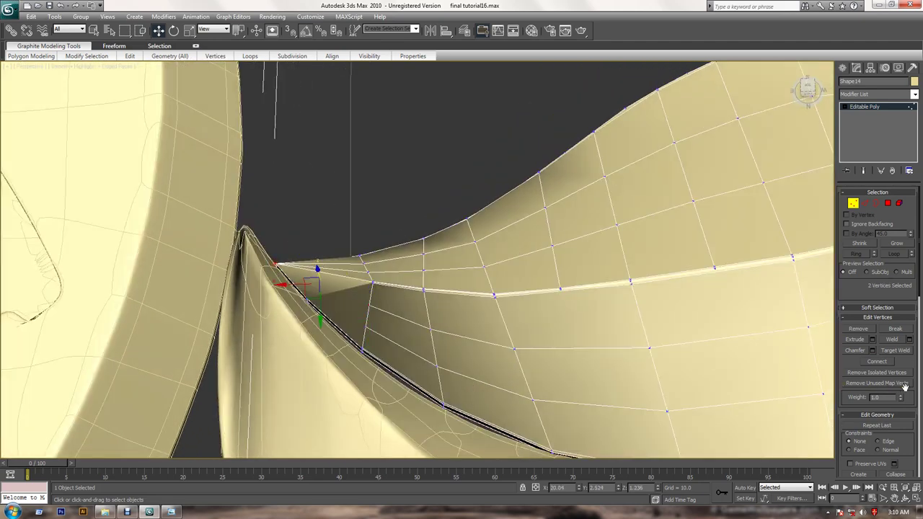
{"action": "left_click", "coordinate": [884, 363]}
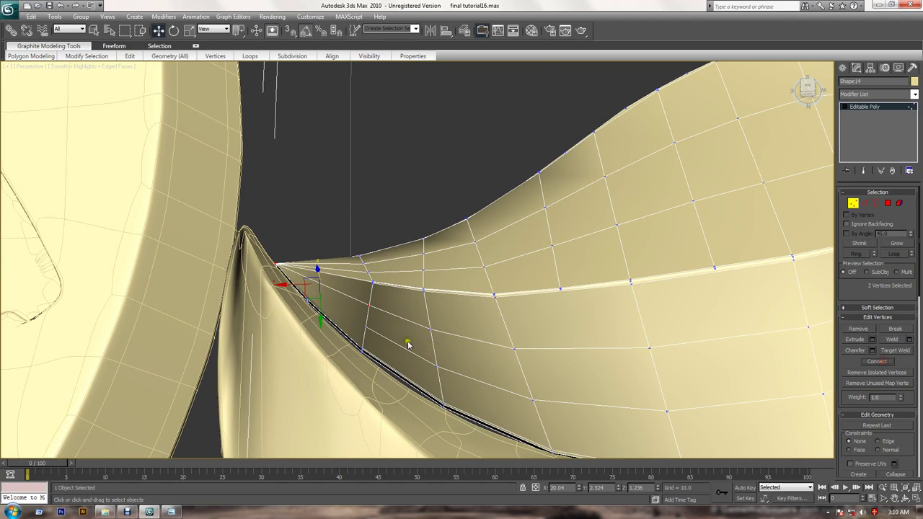
{"action": "left_click", "coordinate": [363, 327]}
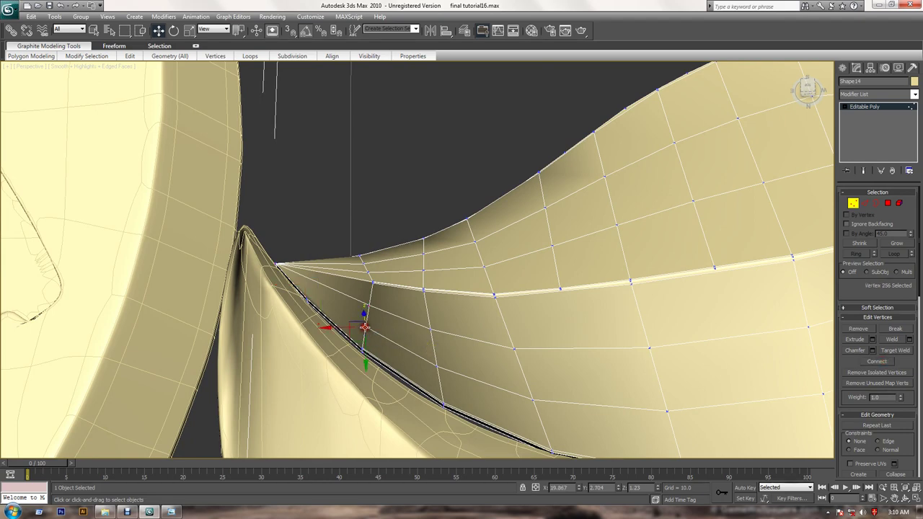
{"action": "left_click", "coordinate": [274, 264], "text": "ctrl"}
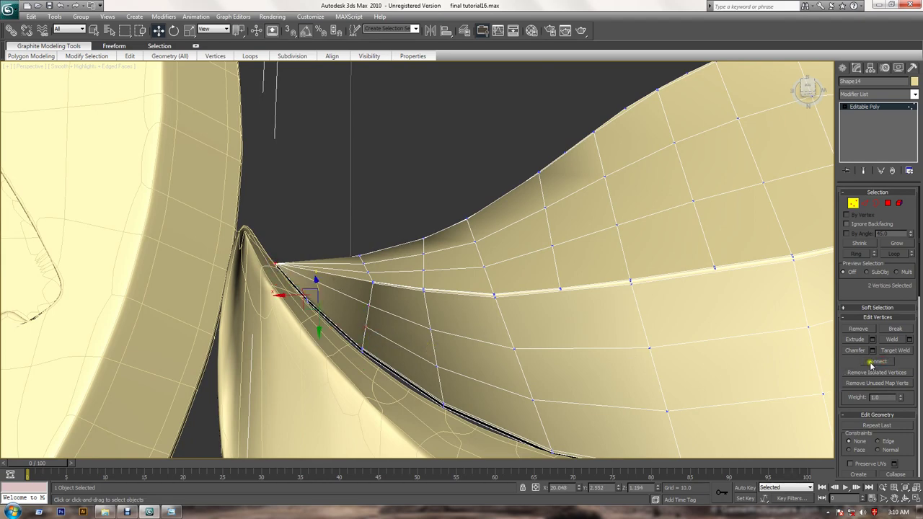
Apply TurboSmooth to Shape14 with 2 iterations, Isoline Display and Explicit Normals on
{"action": "left_click", "coordinate": [854, 203]}
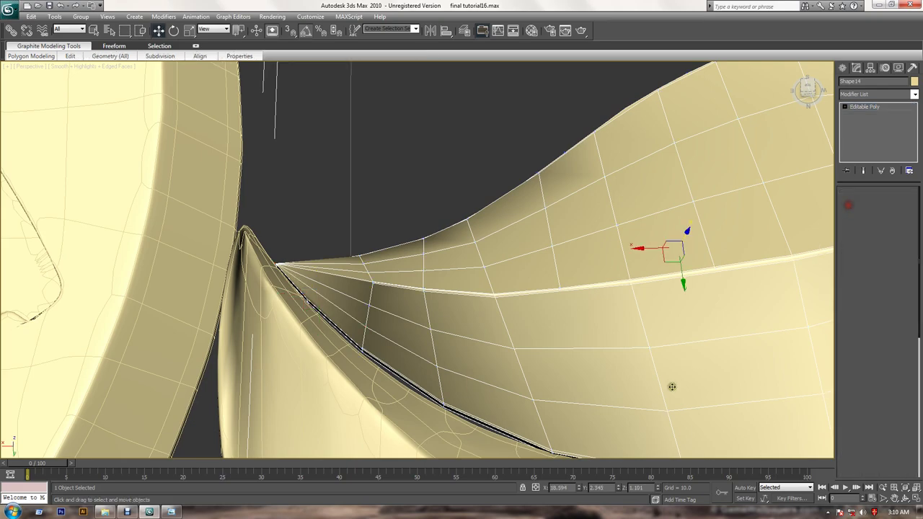
{"action": "mouse_move", "coordinate": [670, 385]}
{"action": "middle_mouse_down", "text": "alt"}
{"action": "mouse_move", "coordinate": [513, 350]}
{"action": "mouse_move", "coordinate": [751, 327]}
{"action": "middle_mouse_up", "text": "alt"}
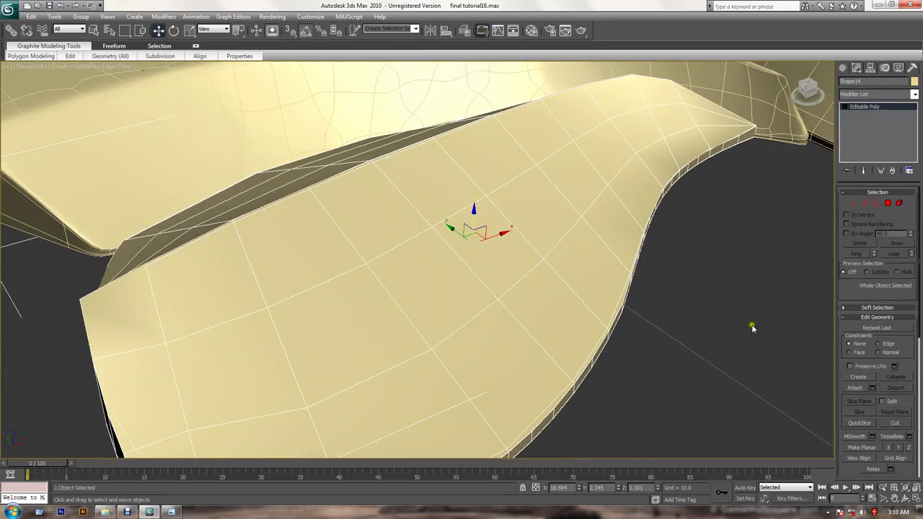
{"action": "left_click", "coordinate": [890, 96]}
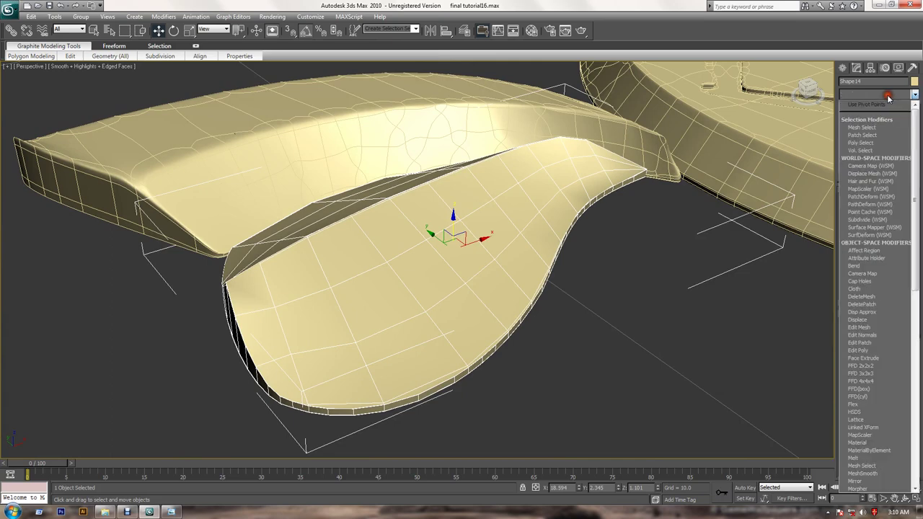
{"action": "scroll", "coordinate": [898, 122], "scroll_direction": "down", "scroll_amount": 10}
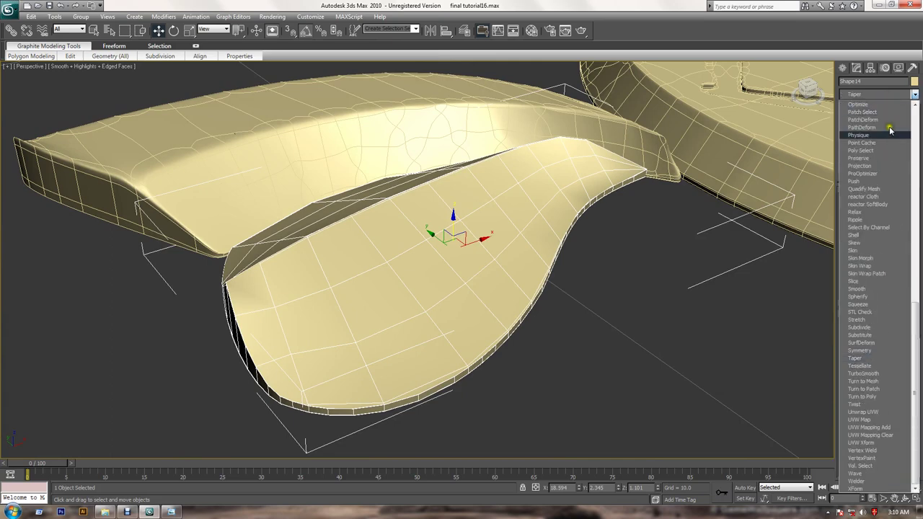
{"action": "left_click", "coordinate": [869, 373]}
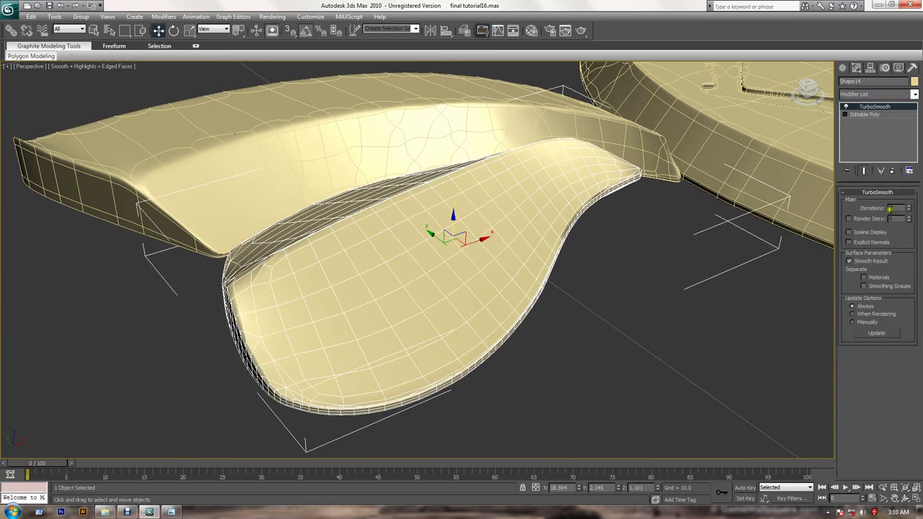
{"action": "left_click", "coordinate": [909, 207]}
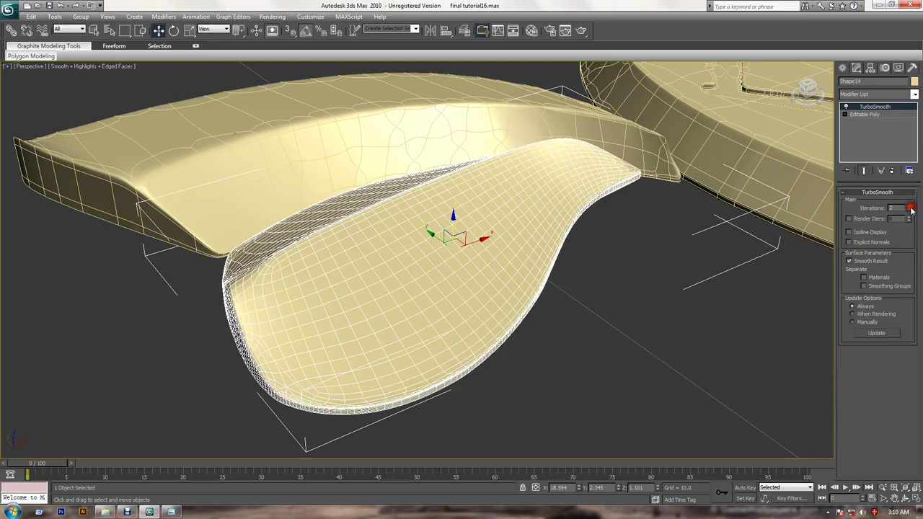
{"action": "left_click", "coordinate": [858, 232]}
{"action": "left_click", "coordinate": [860, 243]}
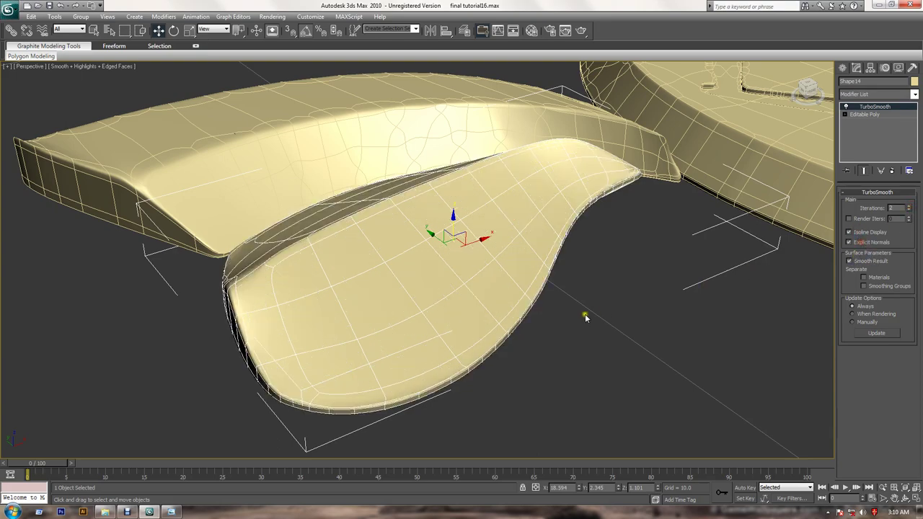
{"action": "mouse_move", "coordinate": [585, 313]}
{"action": "middle_mouse_down", "text": "alt"}
{"action": "mouse_move", "coordinate": [587, 332]}
{"action": "mouse_move", "coordinate": [596, 321]}
{"action": "mouse_move", "coordinate": [579, 342]}
{"action": "mouse_move", "coordinate": [606, 383]}
{"action": "mouse_move", "coordinate": [545, 335]}
{"action": "mouse_move", "coordinate": [557, 309]}
{"action": "mouse_move", "coordinate": [570, 313]}
{"action": "mouse_move", "coordinate": [437, 385]}
{"action": "mouse_move", "coordinate": [519, 372]}
{"action": "middle_mouse_up", "text": "alt"}
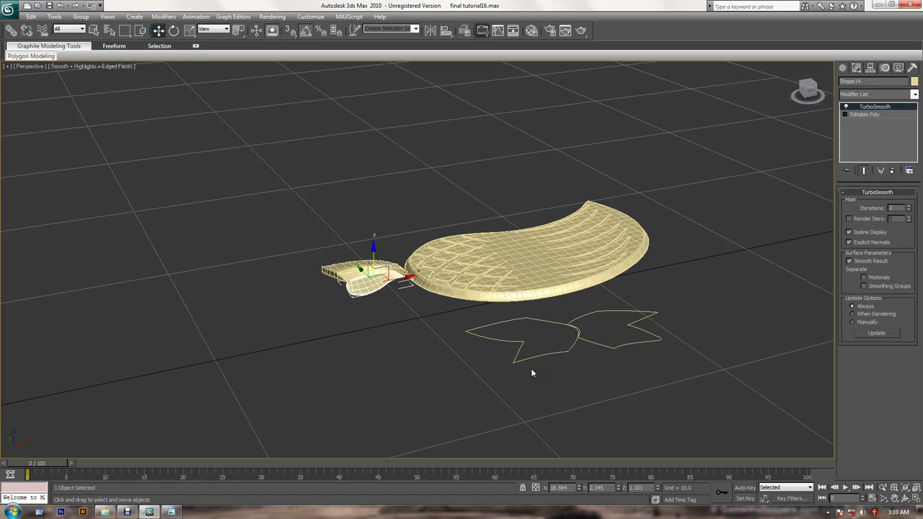
Extrude the right bow outline into a 0.1-deep slab
{"action": "mouse_move", "coordinate": [536, 375]}
{"action": "middle_mouse_down", "text": "alt"}
{"action": "mouse_move", "coordinate": [489, 385]}
{"action": "mouse_move", "coordinate": [484, 276]}
{"action": "middle_mouse_up", "text": "alt"}
{"action": "left_click", "coordinate": [589, 292]}
{"action": "middle_click_drag", "start_coordinate": [554, 334], "coordinate": [570, 326], "text": "alt"}
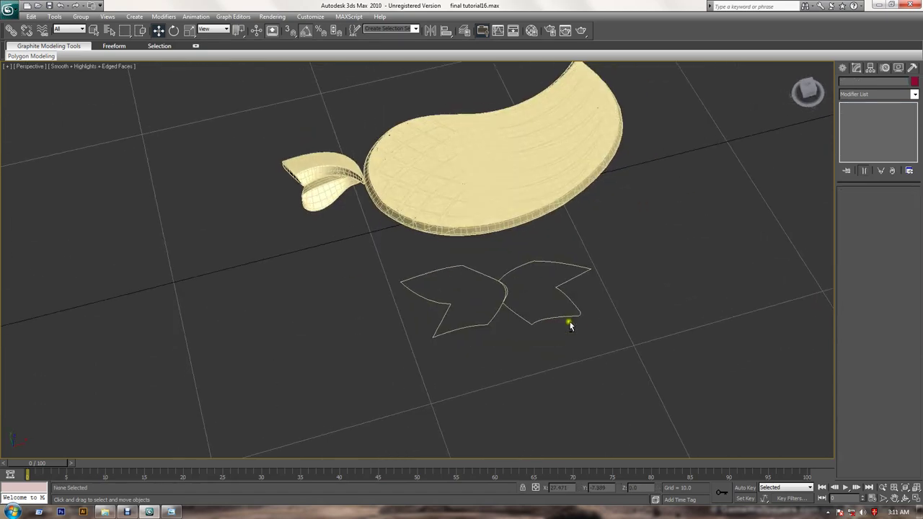
{"action": "left_click", "coordinate": [530, 322]}
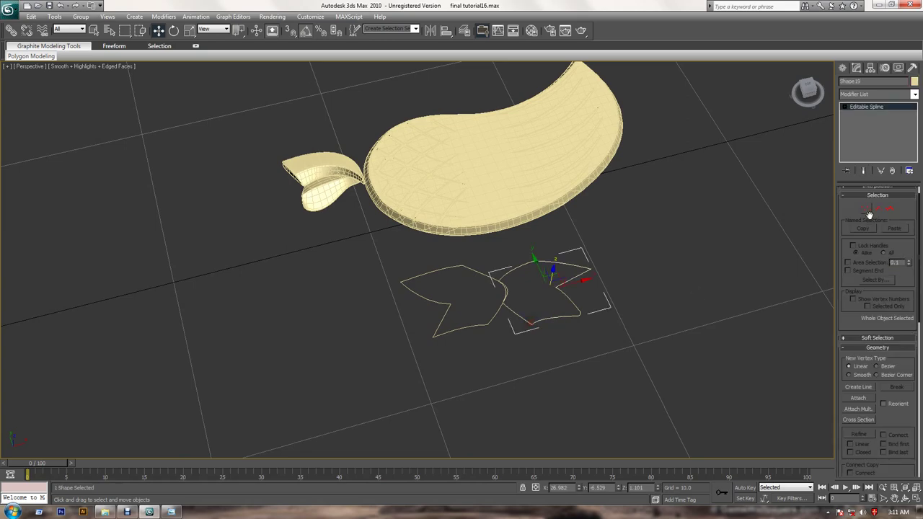
{"action": "left_click", "coordinate": [872, 95]}
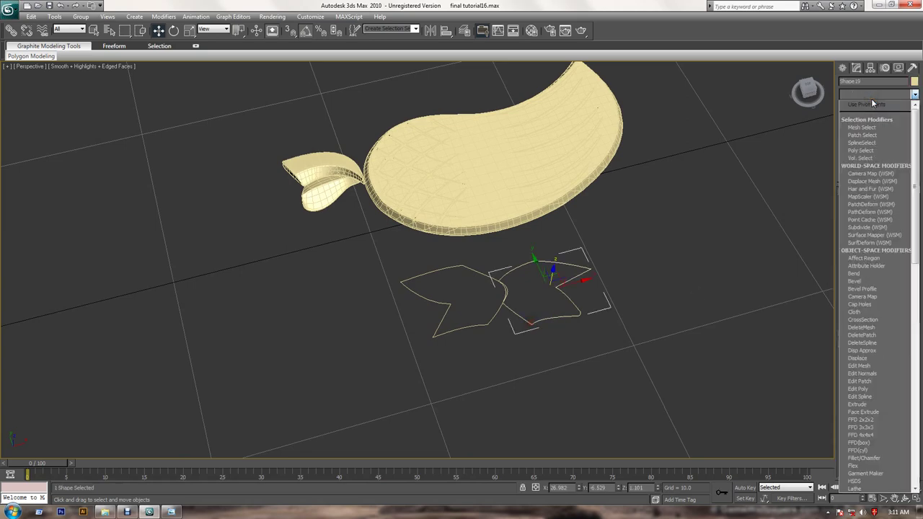
{"action": "key", "text": "e"}
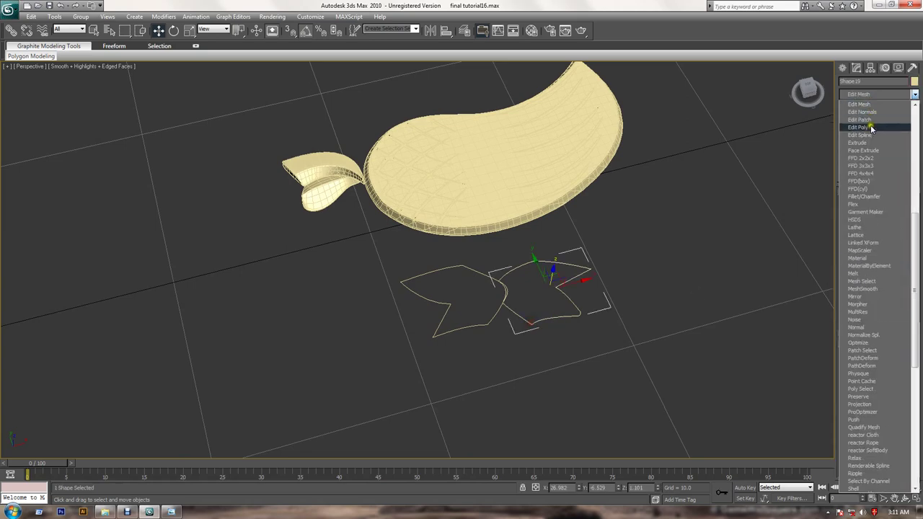
{"action": "left_click", "coordinate": [870, 142]}
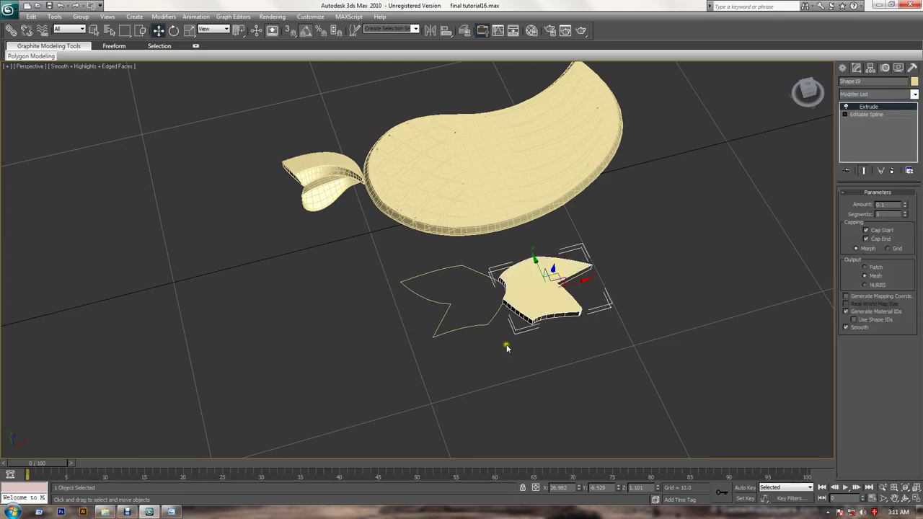
Extrude the left bow outline into a matching 0.1-deep slab
{"action": "left_click", "coordinate": [464, 327]}
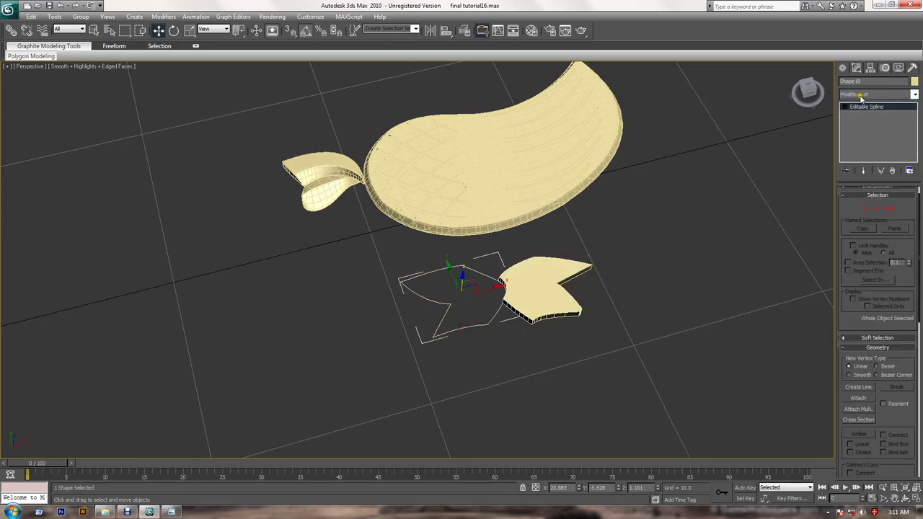
{"action": "left_click", "coordinate": [861, 95]}
{"action": "scroll", "coordinate": [861, 102], "scroll_direction": "down", "scroll_amount": 10}
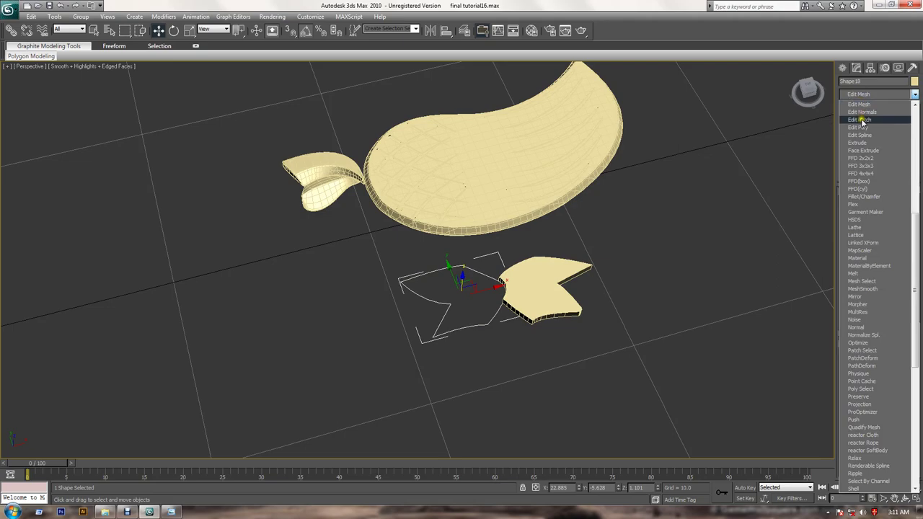
{"action": "left_click", "coordinate": [865, 143]}
{"action": "scroll", "coordinate": [509, 360], "scroll_direction": "up", "scroll_amount": 4}
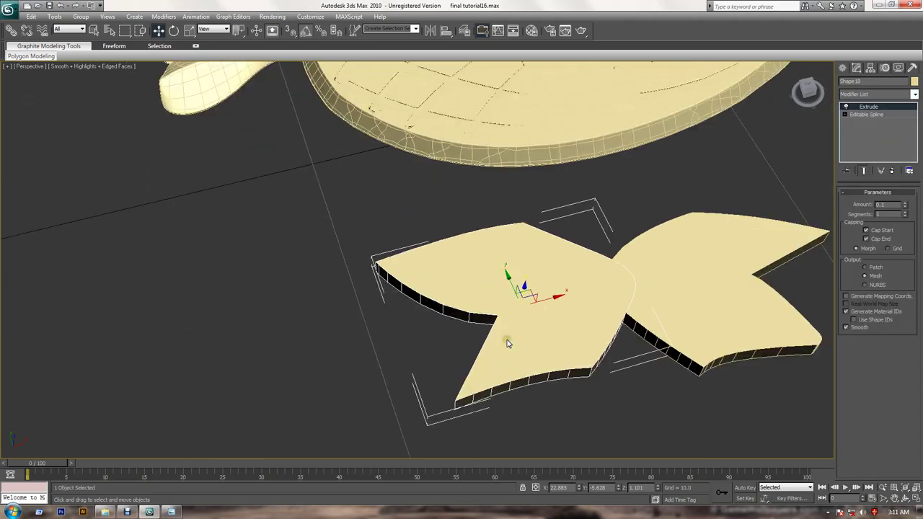
{"action": "middle_click_drag", "start_coordinate": [509, 339], "coordinate": [563, 303], "text": "alt"}
{"action": "scroll", "coordinate": [563, 303], "scroll_direction": "up", "scroll_amount": 2}
{"action": "middle_click_drag", "start_coordinate": [538, 334], "coordinate": [539, 337], "text": "alt"}
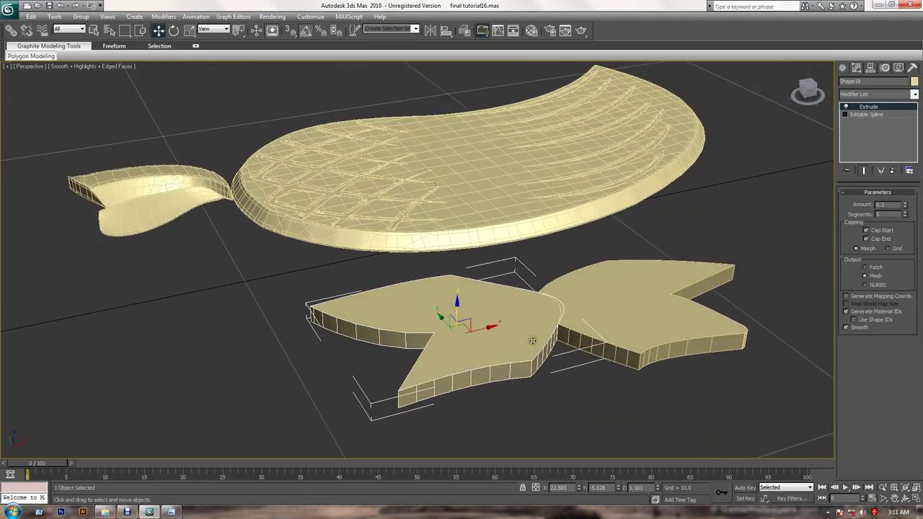
{"action": "scroll", "coordinate": [527, 355], "scroll_direction": "up", "scroll_amount": 2}
Convert the left and right bow slabs to Editable Poly
{"action": "right_click", "coordinate": [488, 343]}
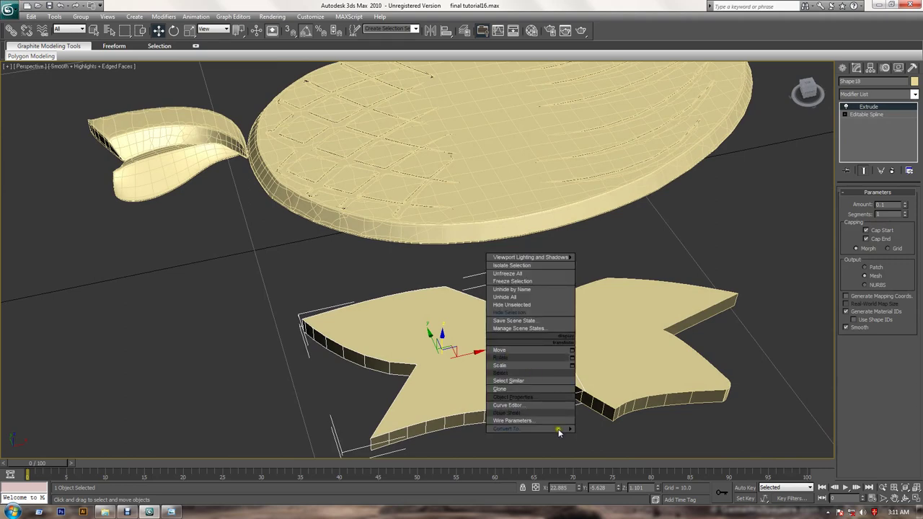
{"action": "mouse_move", "coordinate": [530, 429]}
{"action": "left_click", "coordinate": [595, 440]}
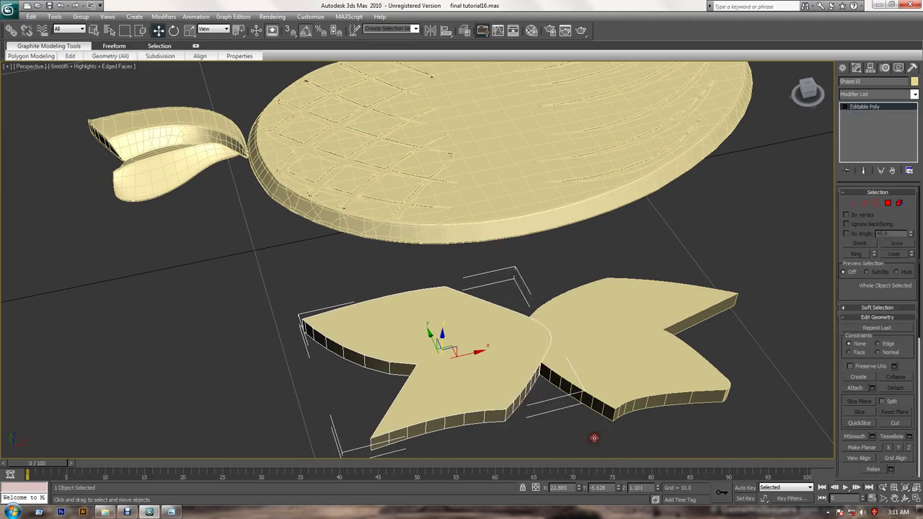
{"action": "left_click", "coordinate": [610, 372]}
{"action": "right_click", "coordinate": [609, 373]}
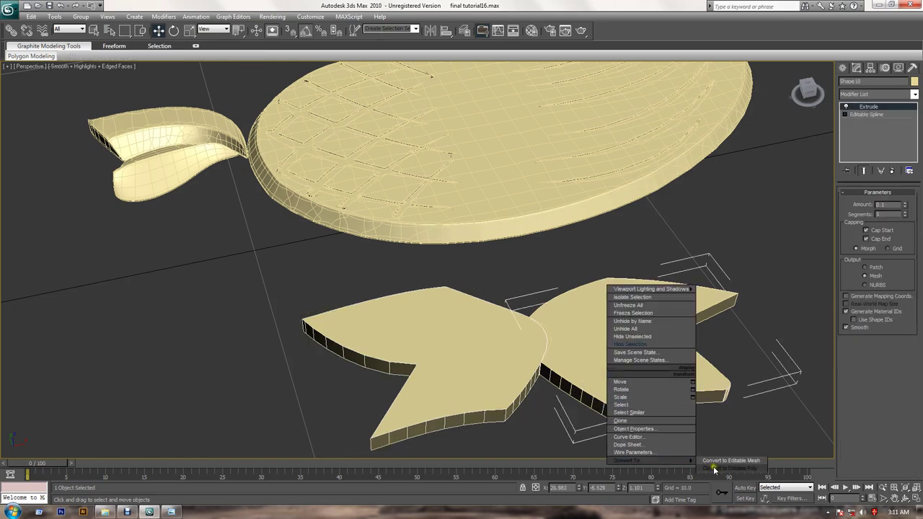
{"action": "left_click", "coordinate": [714, 467]}
Select the right slab's top-face border edges and trial a chamfer, then cancel it
{"action": "left_click", "coordinate": [888, 203]}
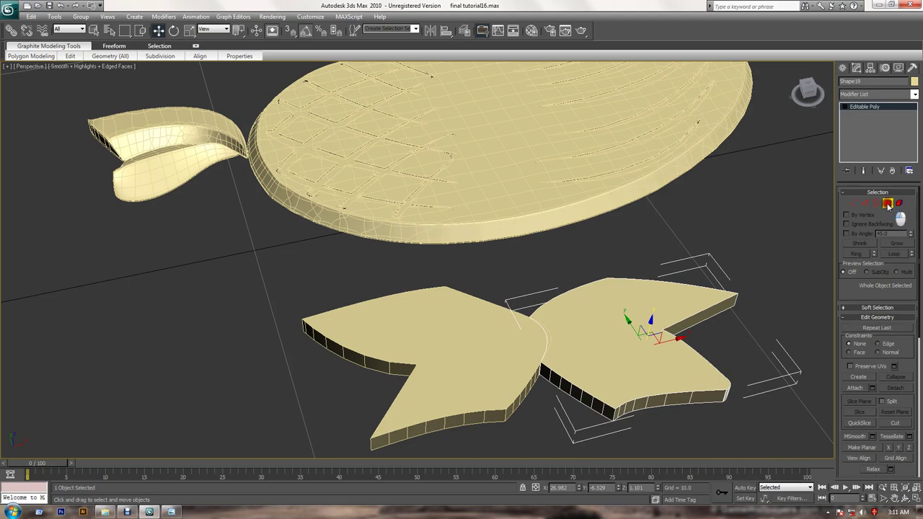
{"action": "left_click", "coordinate": [634, 346]}
{"action": "left_click", "coordinate": [864, 204], "text": "ctrl"}
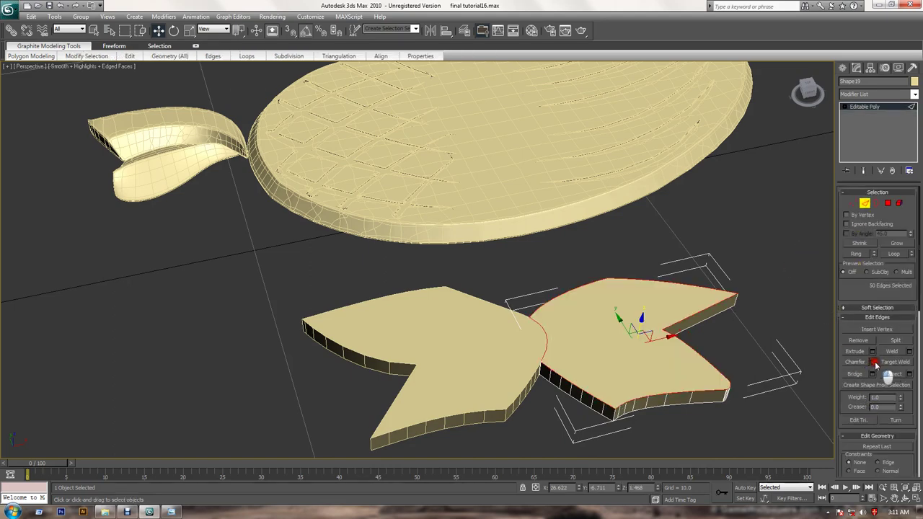
{"action": "left_click", "coordinate": [872, 362]}
{"action": "mouse_move", "coordinate": [443, 251]}
{"action": "left_mouse_down"}
{"action": "mouse_move", "coordinate": [440, 273]}
{"action": "mouse_move", "coordinate": [437, 261]}
{"action": "mouse_move", "coordinate": [449, 293]}
{"action": "left_mouse_up"}
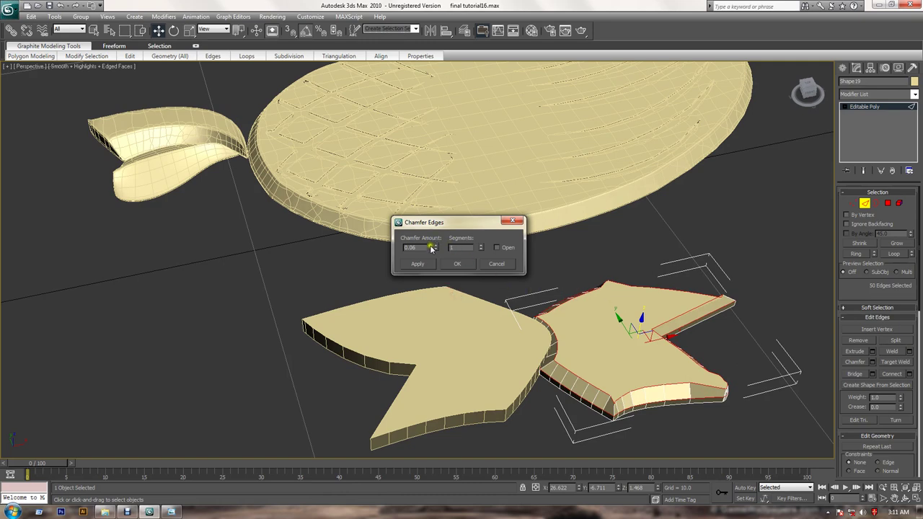
{"action": "left_click_drag", "start_coordinate": [436, 251], "coordinate": [436, 249]}
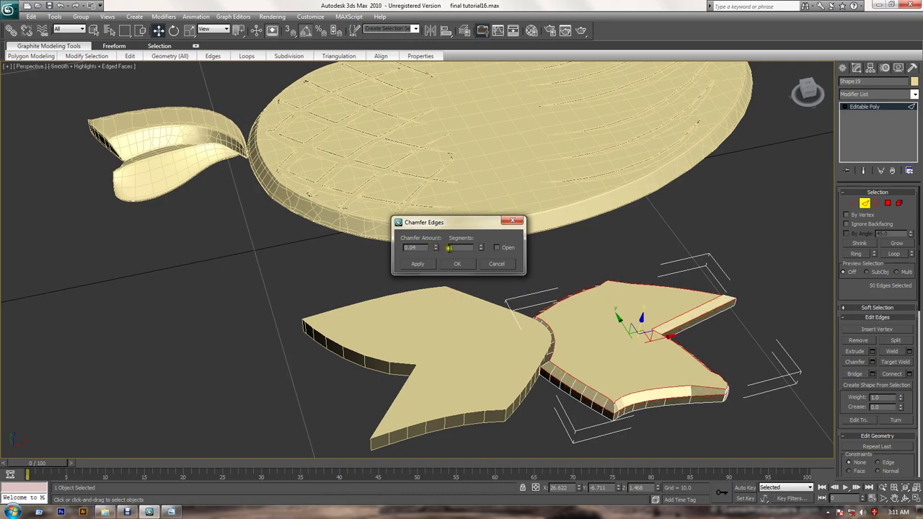
{"action": "left_click", "coordinate": [505, 271]}
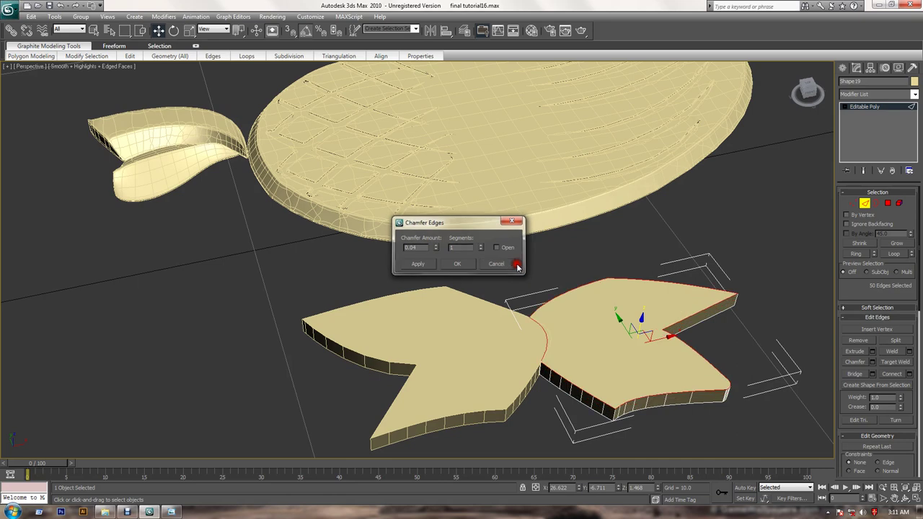
Preview a thin 0.02 group inset on the right slab's top face
{"action": "left_click", "coordinate": [890, 204]}
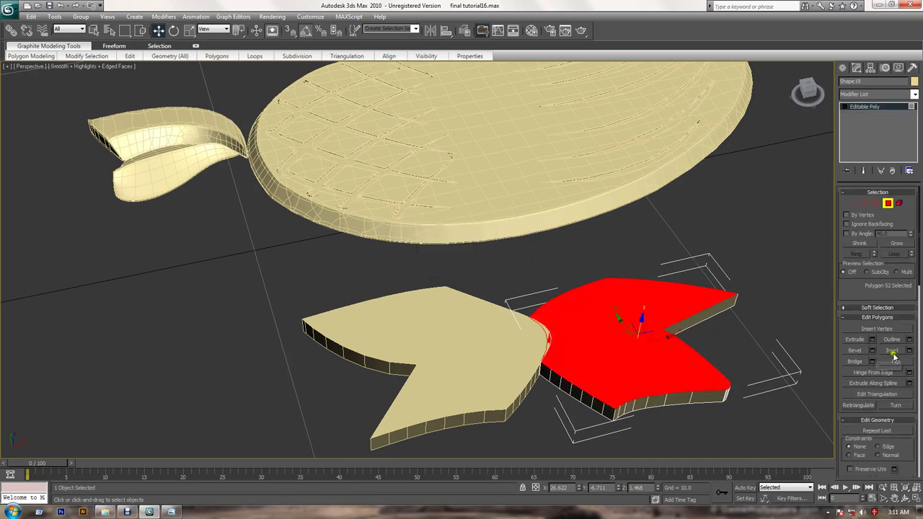
{"action": "left_click", "coordinate": [910, 350]}
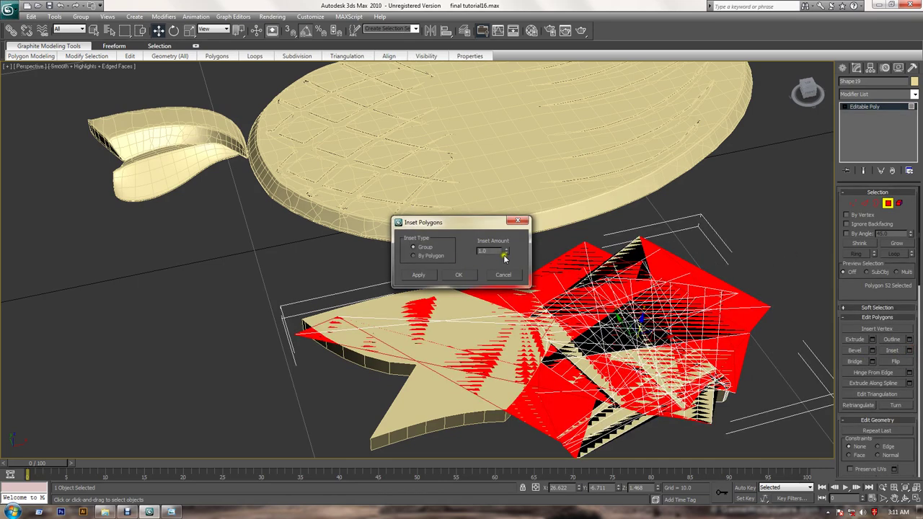
{"action": "left_click_drag", "start_coordinate": [506, 252], "coordinate": [508, 249]}
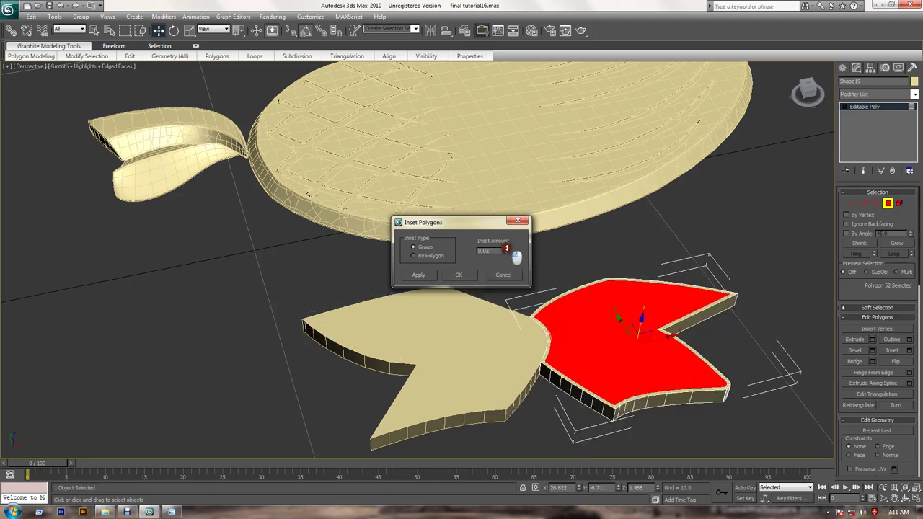
Confirm the 0.02 inset on the right leaf piece's top face
{"action": "left_click", "coordinate": [465, 277]}
{"action": "scroll", "coordinate": [619, 420], "scroll_direction": "up", "scroll_amount": 2}
{"action": "scroll", "coordinate": [583, 354], "scroll_direction": "up", "scroll_amount": 2}
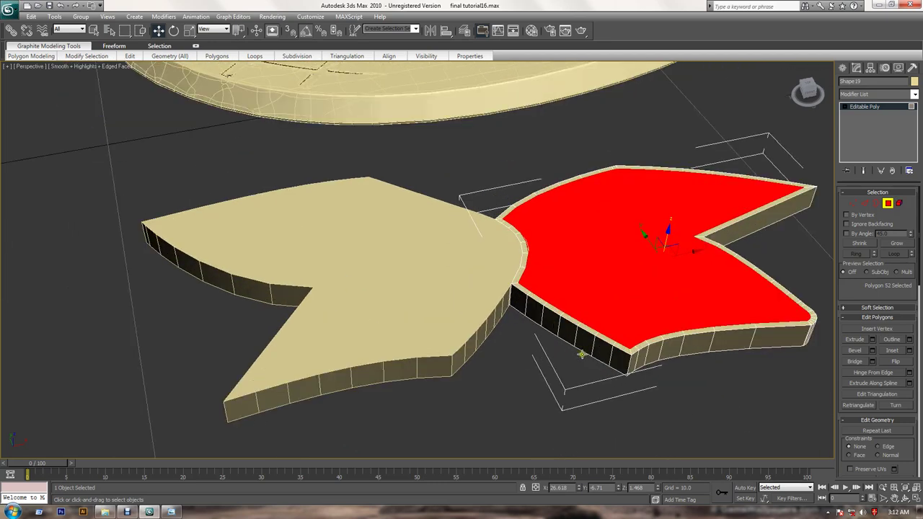
{"action": "left_click", "coordinate": [599, 349]}
At Edge level, select one vertical edge on the right leaf piece's side wall
{"action": "left_click", "coordinate": [863, 205]}
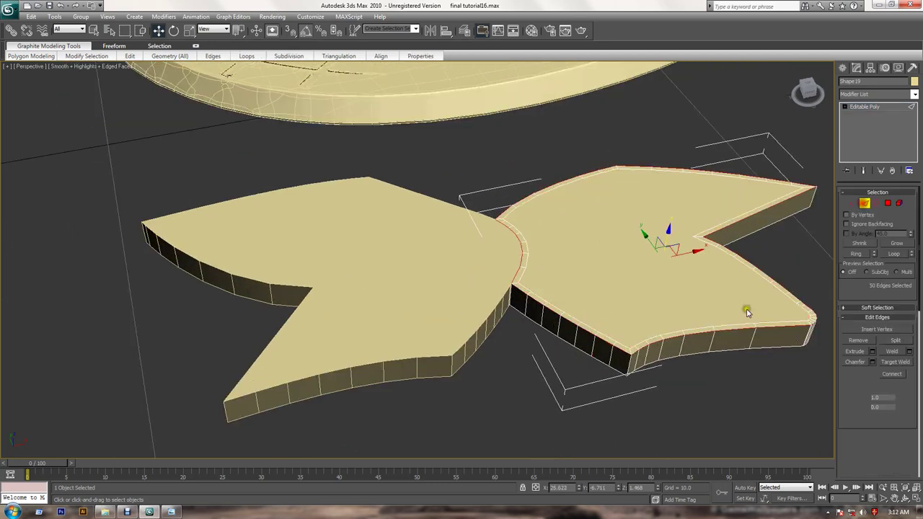
{"action": "left_click", "coordinate": [628, 369]}
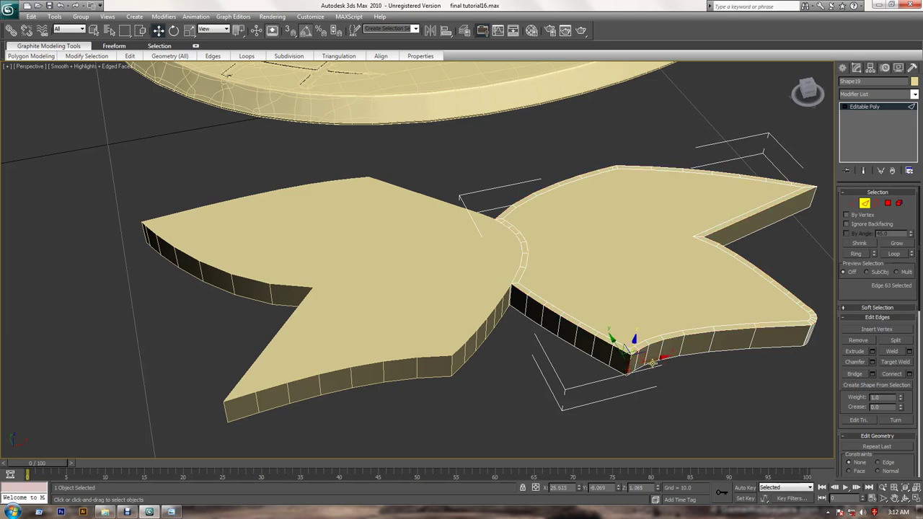
{"action": "scroll", "coordinate": [680, 362], "scroll_direction": "up", "scroll_amount": 2}
{"action": "scroll", "coordinate": [743, 400], "scroll_direction": "down", "scroll_amount": 2}
{"action": "scroll", "coordinate": [758, 430], "scroll_direction": "up", "scroll_amount": 1}
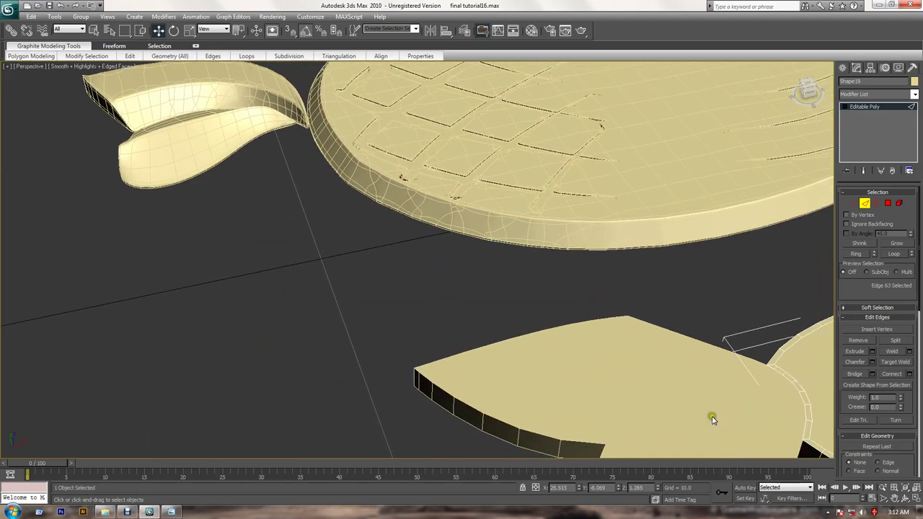
{"action": "scroll", "coordinate": [642, 397], "scroll_direction": "up", "scroll_amount": 1}
{"action": "mouse_move", "coordinate": [422, 305]}
{"action": "middle_mouse_down", "text": "alt"}
{"action": "mouse_move", "coordinate": [526, 126]}
{"action": "mouse_move", "coordinate": [480, 214]}
{"action": "middle_mouse_up", "text": "alt"}
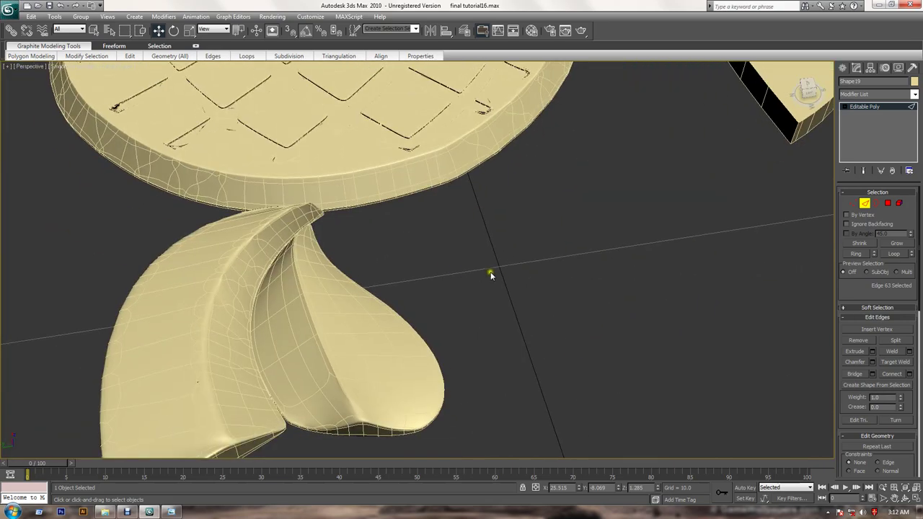
{"action": "mouse_move", "coordinate": [489, 275]}
{"action": "middle_mouse_down"}
{"action": "mouse_move", "coordinate": [492, 297]}
{"action": "mouse_move", "coordinate": [573, 313]}
{"action": "mouse_move", "coordinate": [353, 253]}
{"action": "middle_mouse_up"}
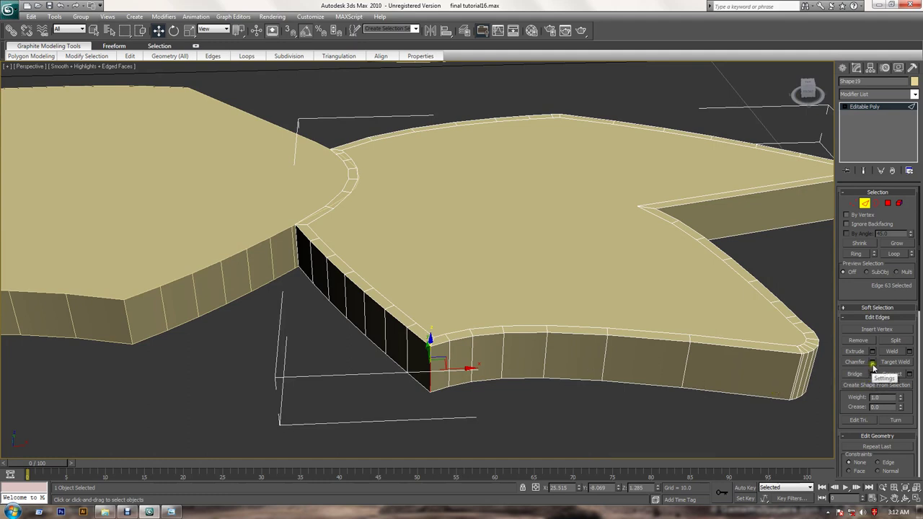
Ring the side edge and Connect it, sliding the new loop toward the rim bottom
{"action": "left_click", "coordinate": [856, 256]}
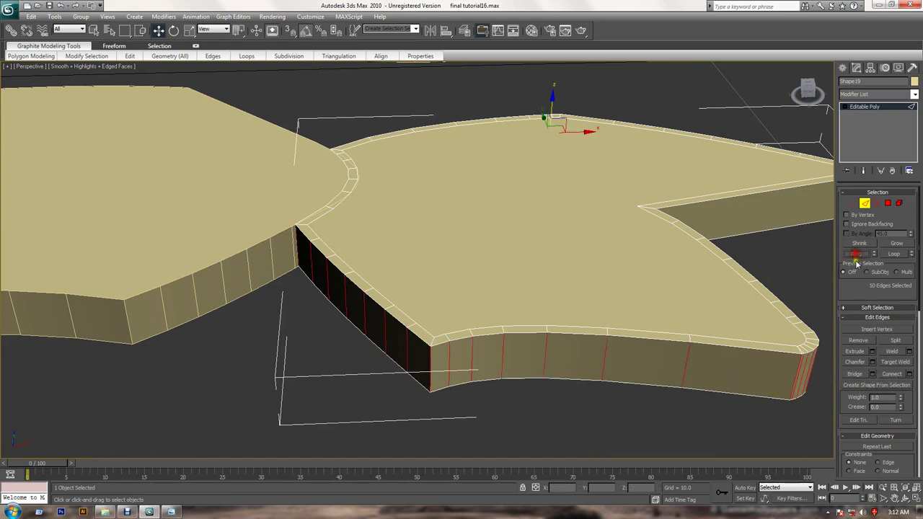
{"action": "left_click", "coordinate": [909, 374]}
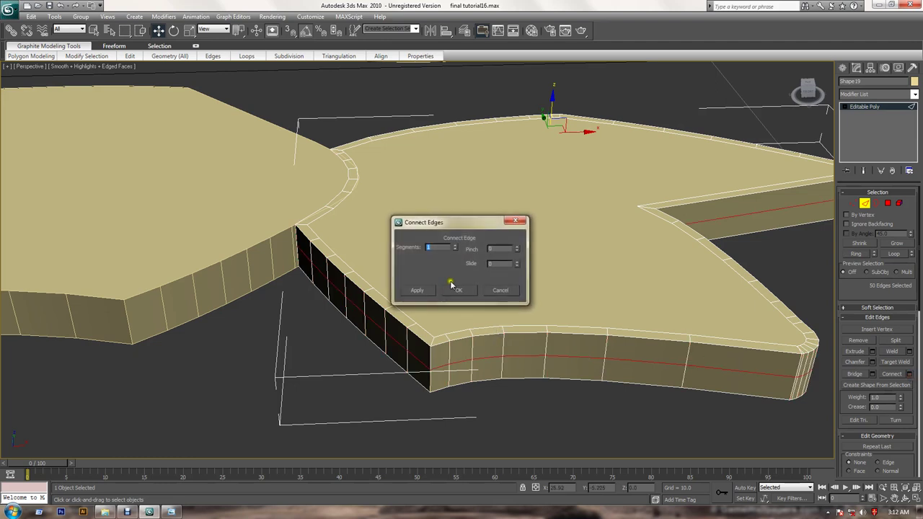
{"action": "left_click_drag", "start_coordinate": [517, 268], "coordinate": [528, 359]}
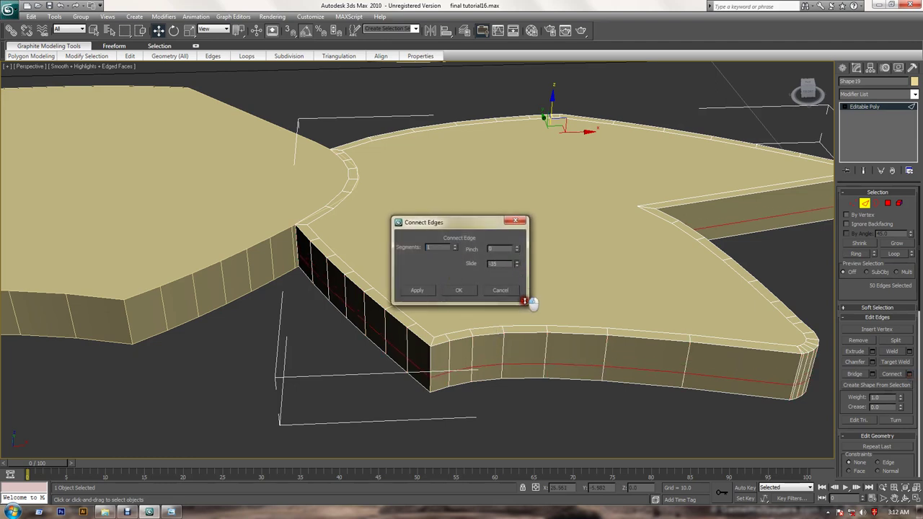
{"action": "left_click", "coordinate": [459, 290]}
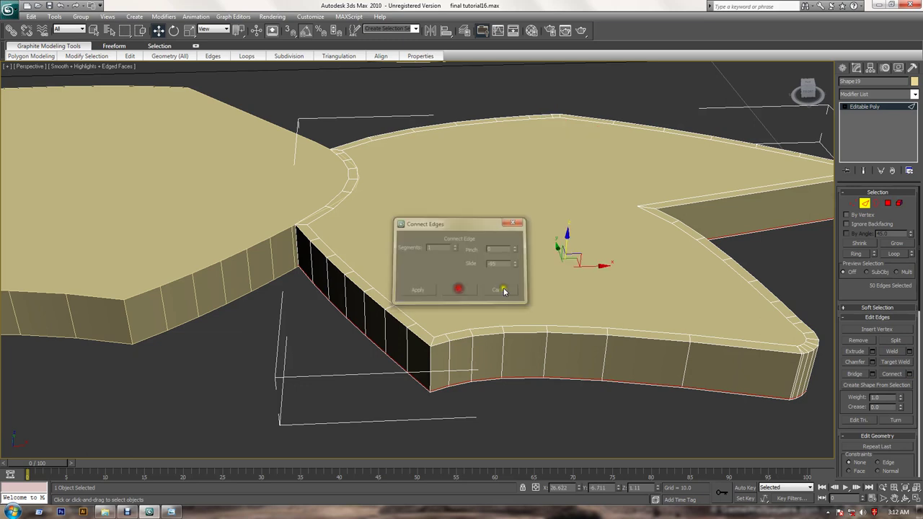
Ring another side edge and Connect a second loop at mid-height of the wall
{"action": "left_click", "coordinate": [545, 349]}
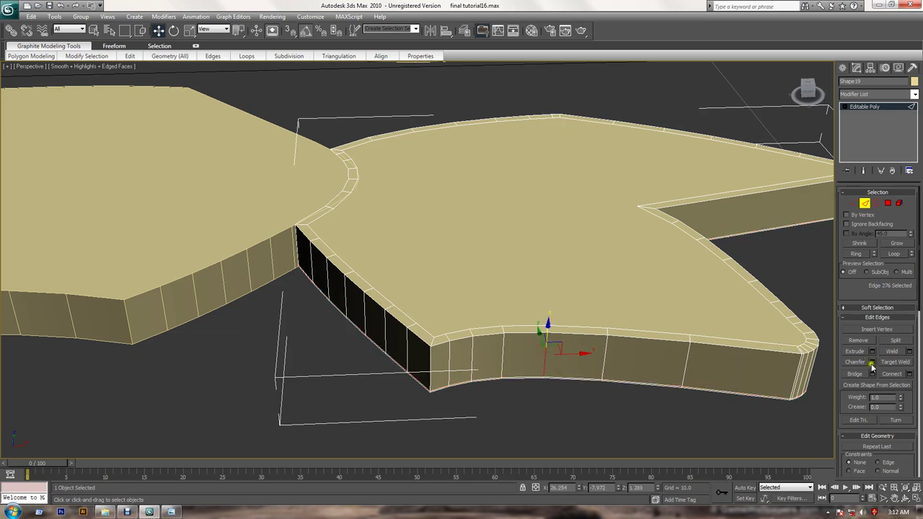
{"action": "left_click", "coordinate": [857, 254]}
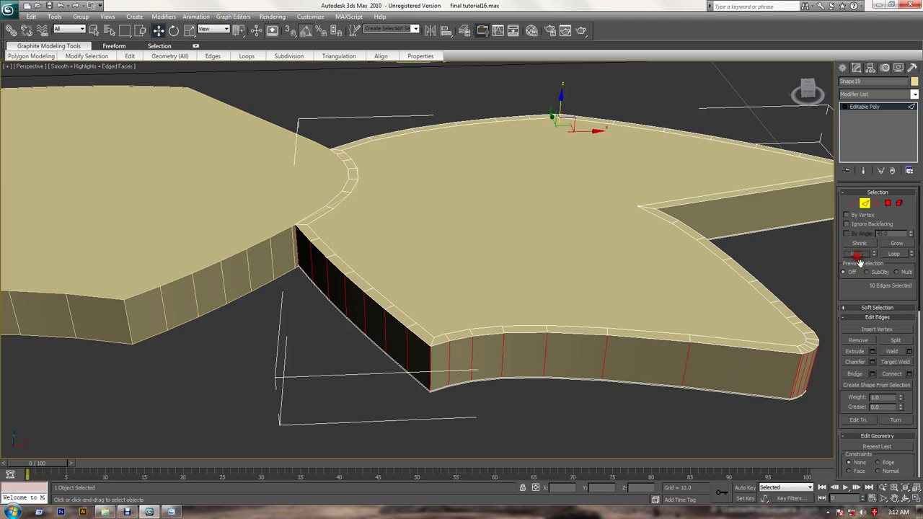
{"action": "left_click", "coordinate": [910, 374]}
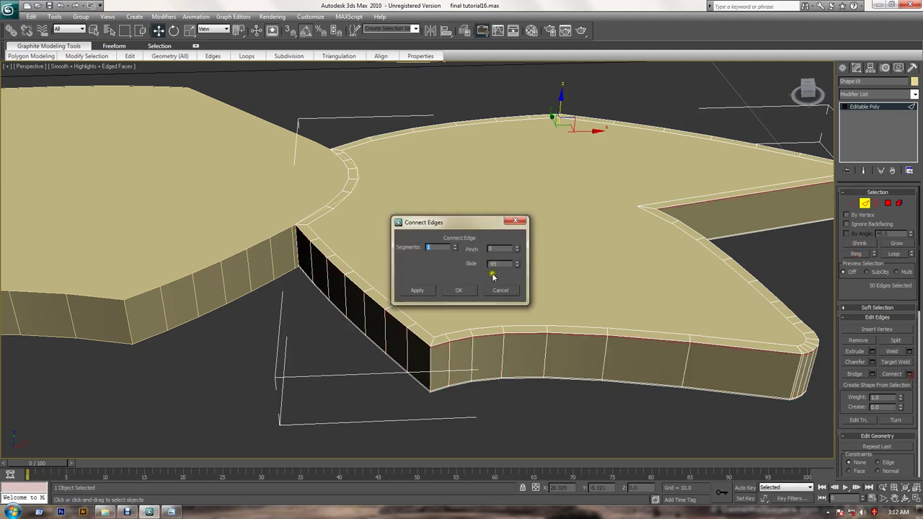
{"action": "mouse_move", "coordinate": [515, 268]}
{"action": "left_mouse_down"}
{"action": "mouse_move", "coordinate": [518, 245]}
{"action": "mouse_move", "coordinate": [502, 308]}
{"action": "left_mouse_up"}
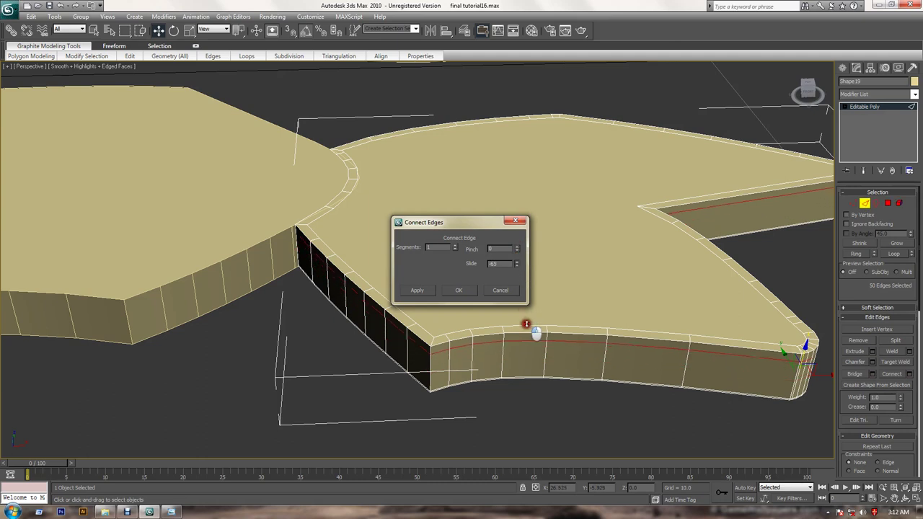
{"action": "left_click", "coordinate": [458, 291]}
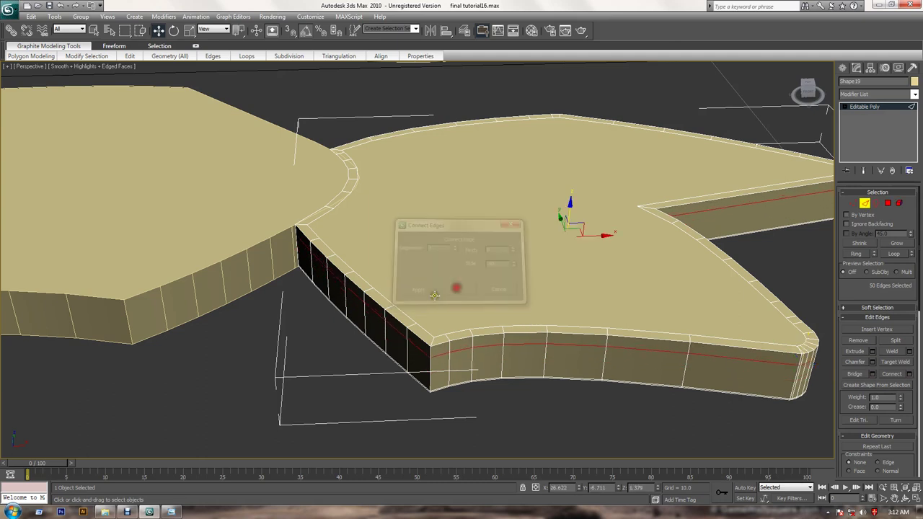
Exit Edge level and select the left leaf piece, Shape18
{"action": "left_click", "coordinate": [866, 203]}
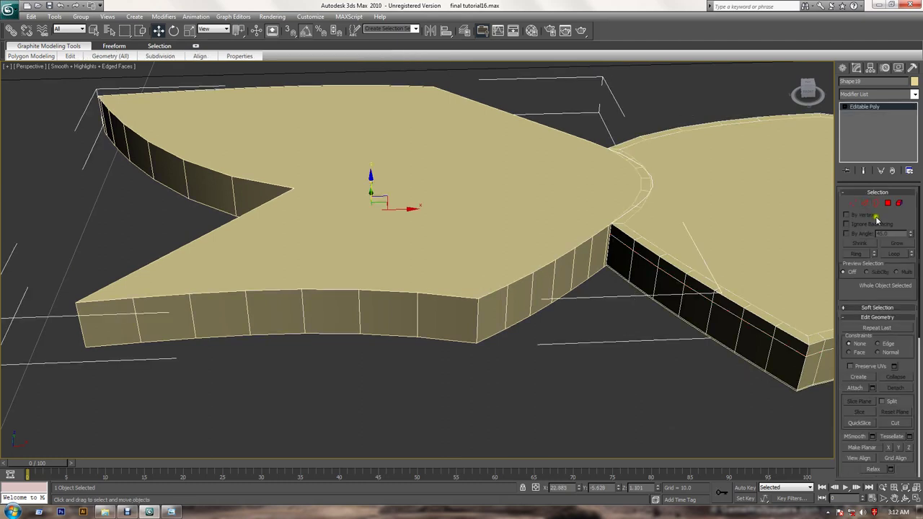
{"action": "left_click", "coordinate": [890, 193]}
{"action": "left_click", "coordinate": [889, 203]}
{"action": "left_click", "coordinate": [890, 202]}
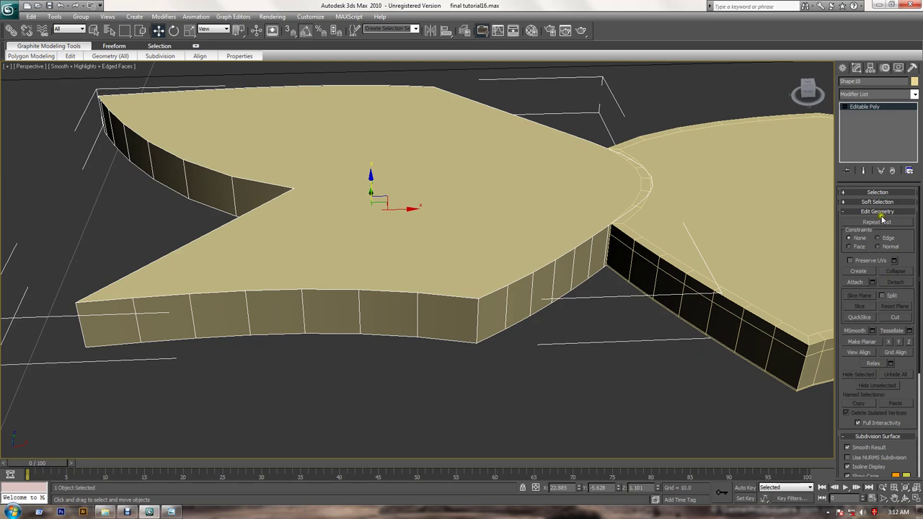
{"action": "left_click", "coordinate": [886, 203]}
{"action": "left_click", "coordinate": [886, 204]}
Browse the Soft Selection and Subdivision Surface rollouts, then enter Polygon sub-object mode
{"action": "scroll", "coordinate": [888, 328], "scroll_direction": "down", "scroll_amount": 4}
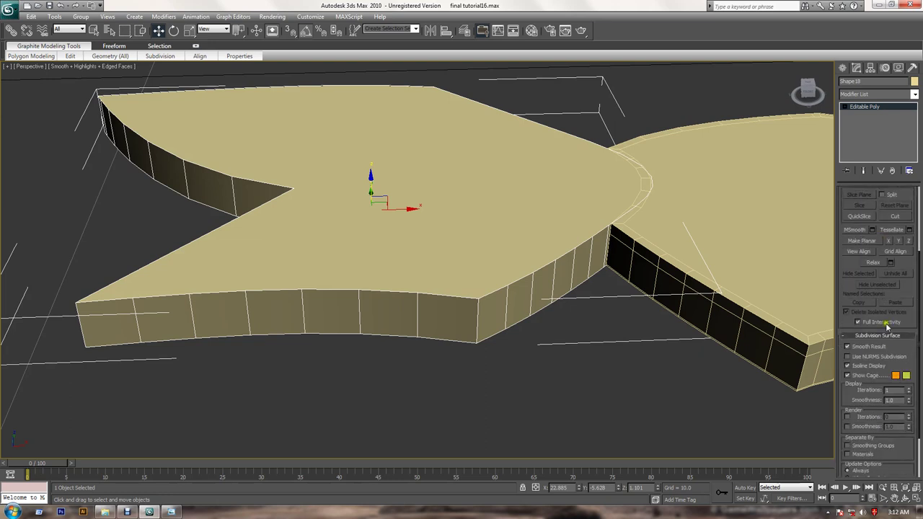
{"action": "scroll", "coordinate": [892, 351], "scroll_direction": "down", "scroll_amount": 1}
{"action": "scroll", "coordinate": [893, 359], "scroll_direction": "up", "scroll_amount": 2}
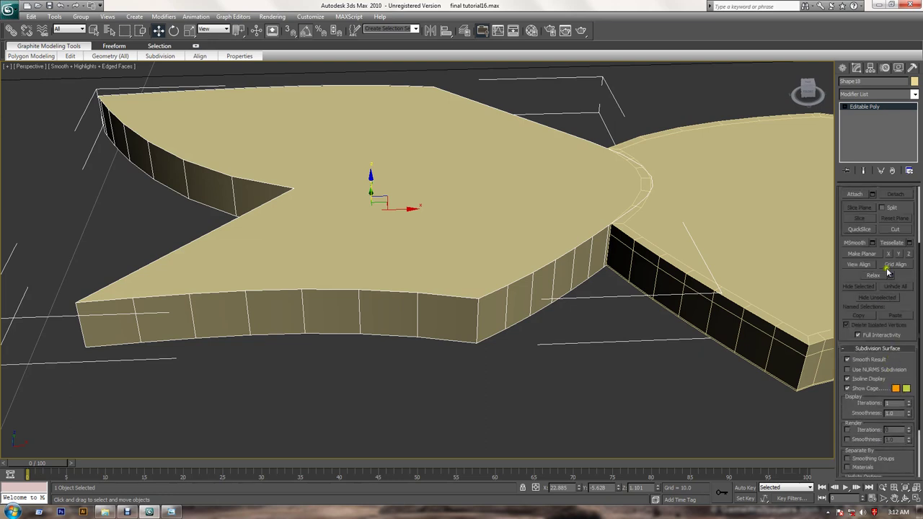
{"action": "scroll", "coordinate": [889, 272], "scroll_direction": "up", "scroll_amount": 2}
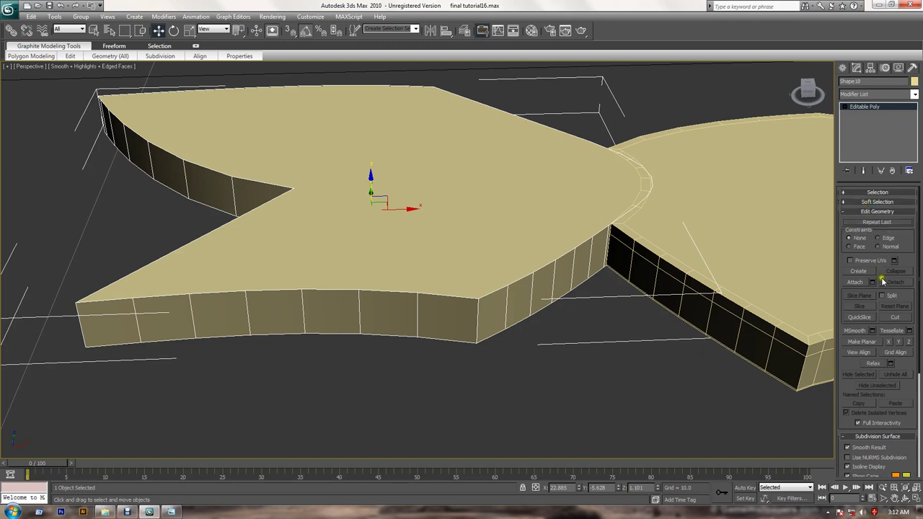
{"action": "scroll", "coordinate": [880, 325], "scroll_direction": "down", "scroll_amount": 3}
{"action": "scroll", "coordinate": [885, 382], "scroll_direction": "down", "scroll_amount": 2}
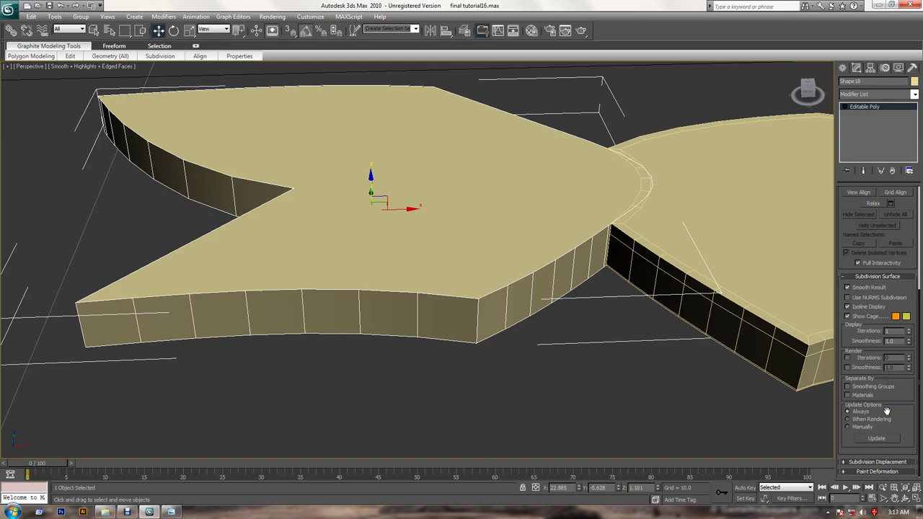
{"action": "scroll", "coordinate": [891, 368], "scroll_direction": "up", "scroll_amount": 3}
{"action": "scroll", "coordinate": [889, 353], "scroll_direction": "up", "scroll_amount": 2}
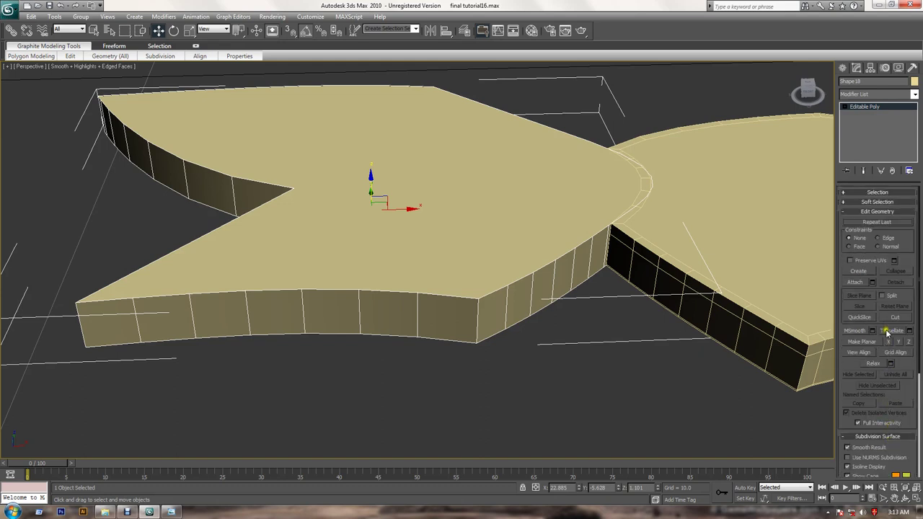
{"action": "left_click", "coordinate": [875, 203]}
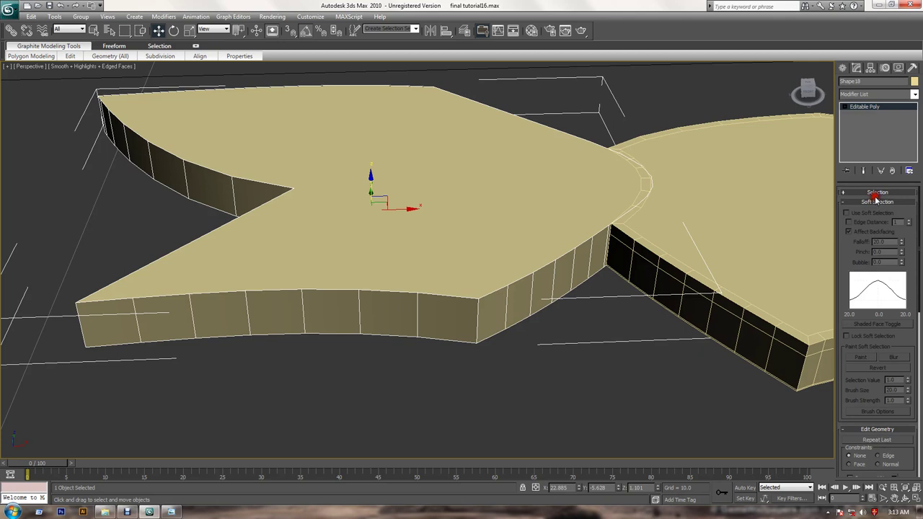
{"action": "left_click", "coordinate": [876, 203]}
{"action": "left_click", "coordinate": [876, 192]}
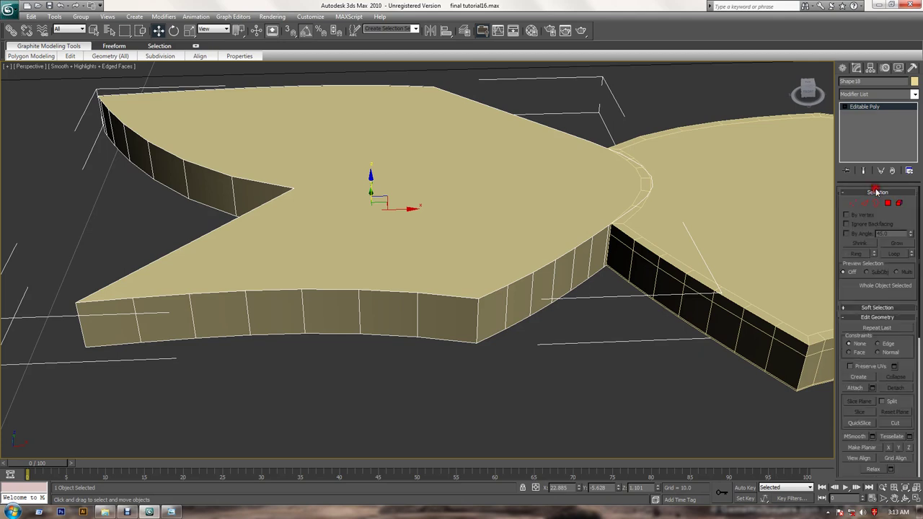
{"action": "left_click", "coordinate": [888, 202]}
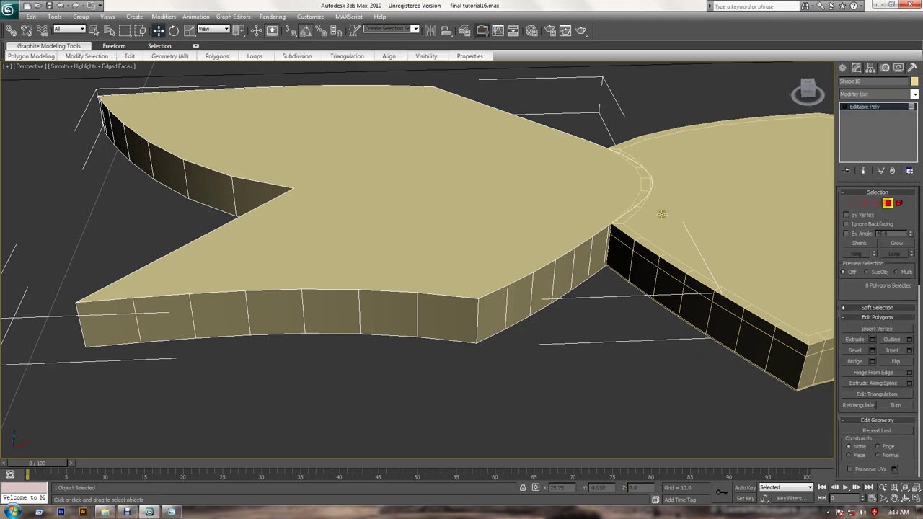
Inset the left piece's top face by 0.01
{"action": "left_click", "coordinate": [515, 197]}
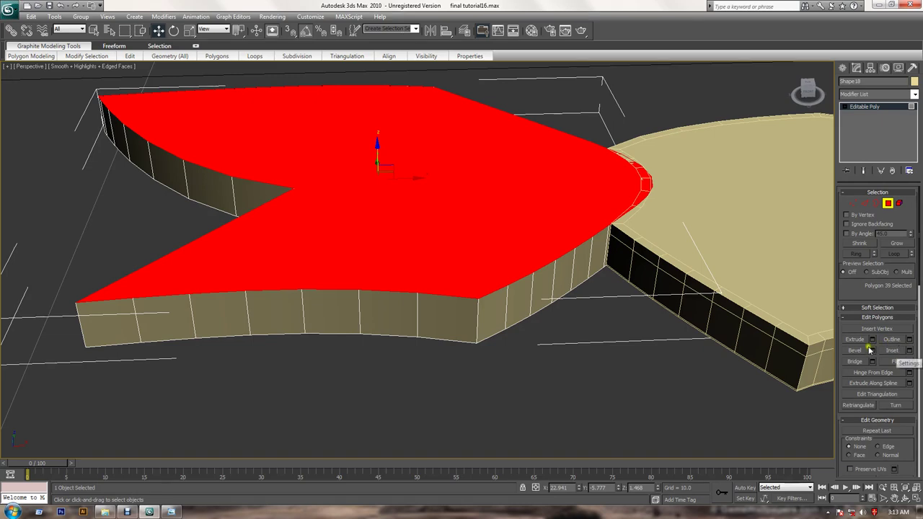
{"action": "left_click", "coordinate": [909, 351]}
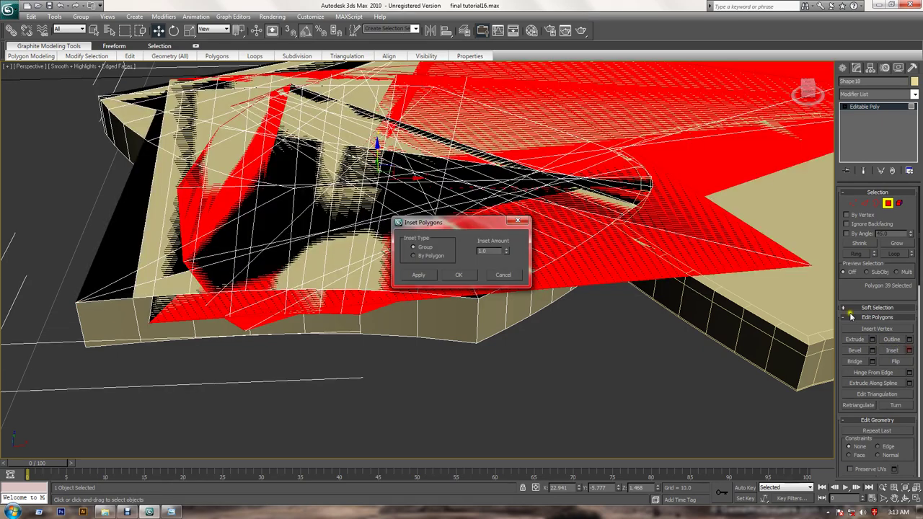
{"action": "right_click", "coordinate": [505, 254]}
{"action": "left_click_drag", "start_coordinate": [508, 252], "coordinate": [509, 250]}
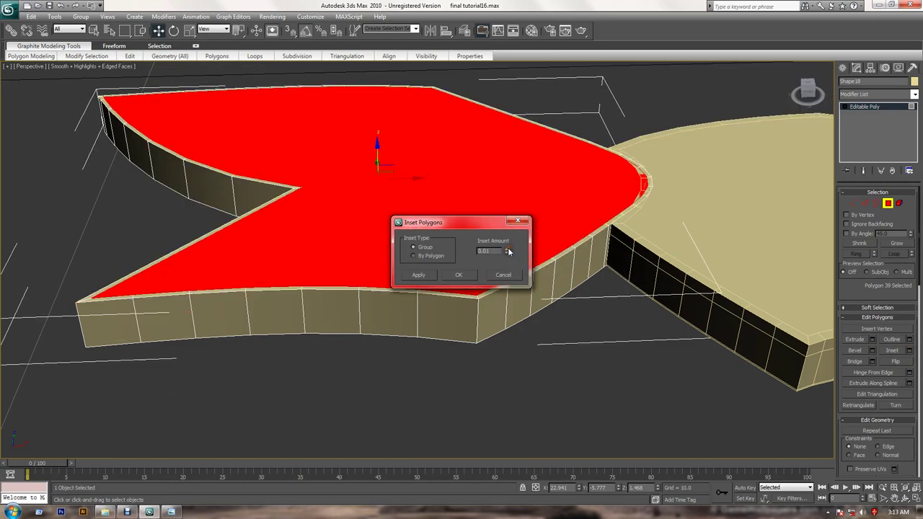
{"action": "left_click", "coordinate": [457, 277]}
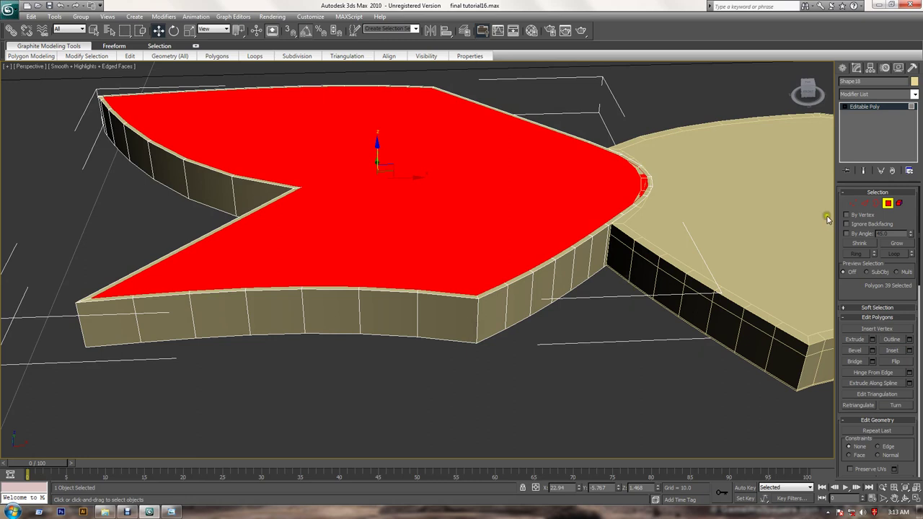
Add two edge loops around the left piece's side wall using Ring and Connect with Slide
{"action": "left_click", "coordinate": [865, 203]}
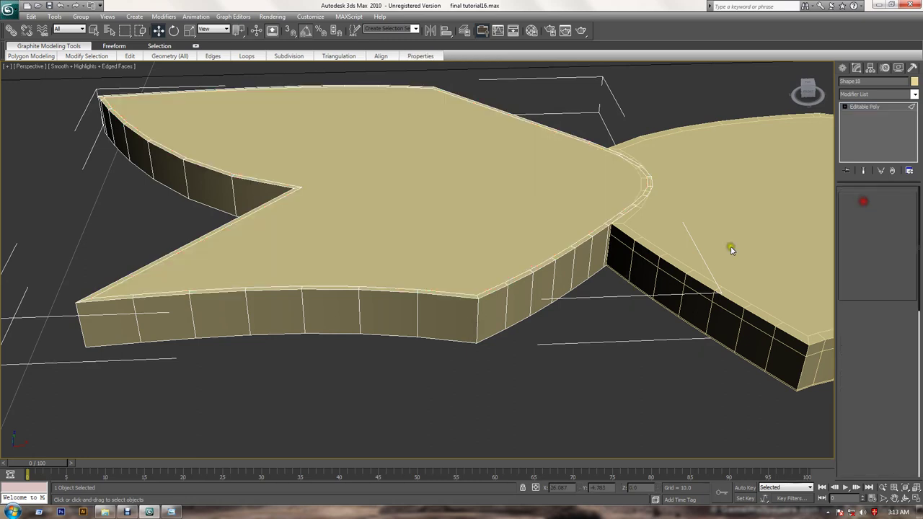
{"action": "left_click", "coordinate": [475, 318]}
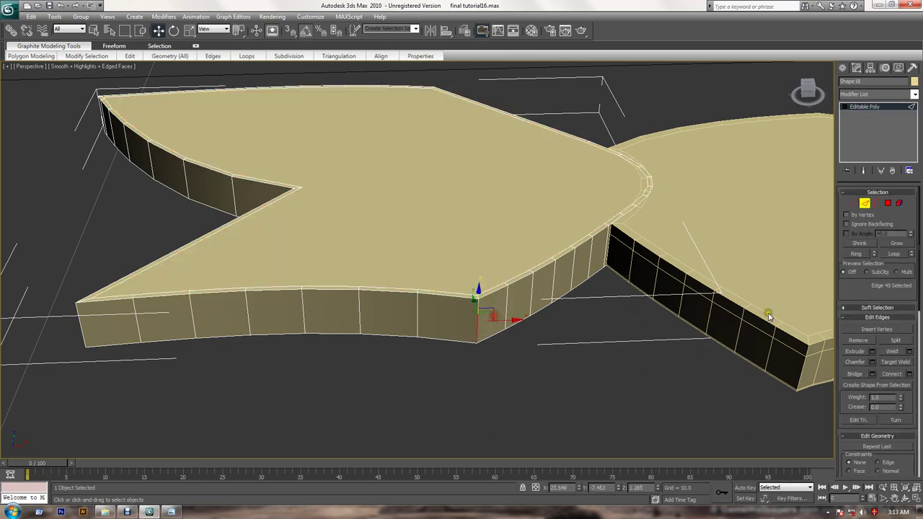
{"action": "left_click", "coordinate": [857, 255]}
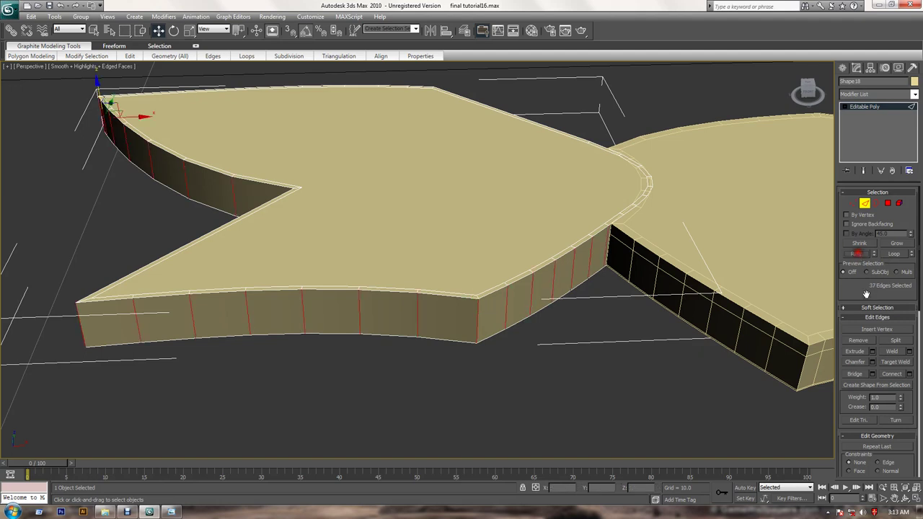
{"action": "left_click", "coordinate": [911, 376]}
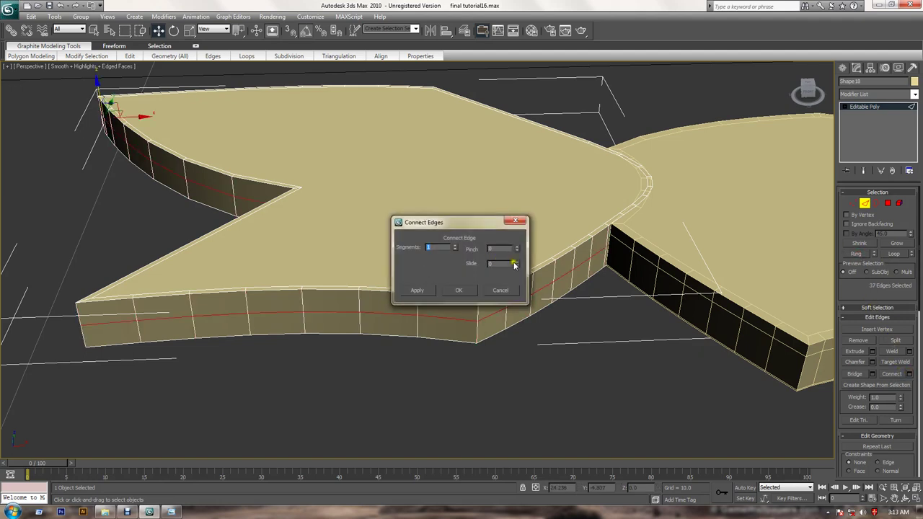
{"action": "left_click_drag", "start_coordinate": [514, 264], "coordinate": [542, 352]}
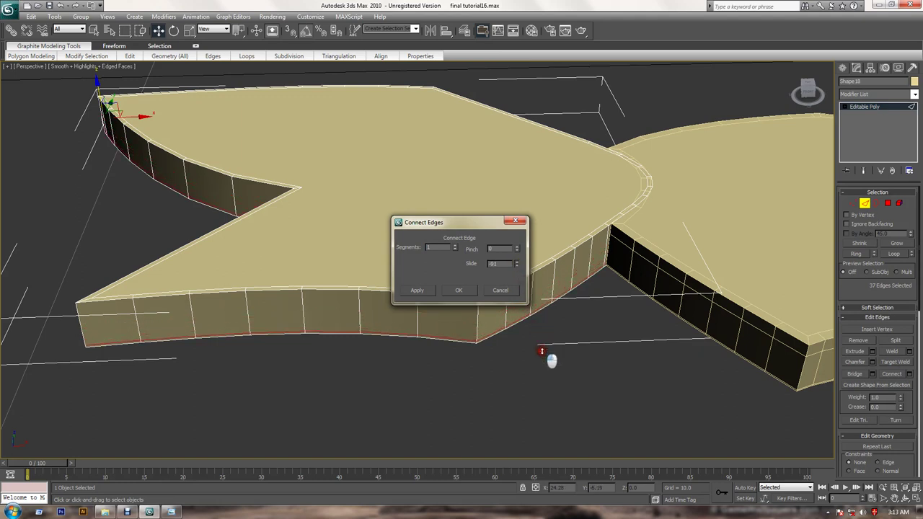
{"action": "left_click", "coordinate": [459, 290]}
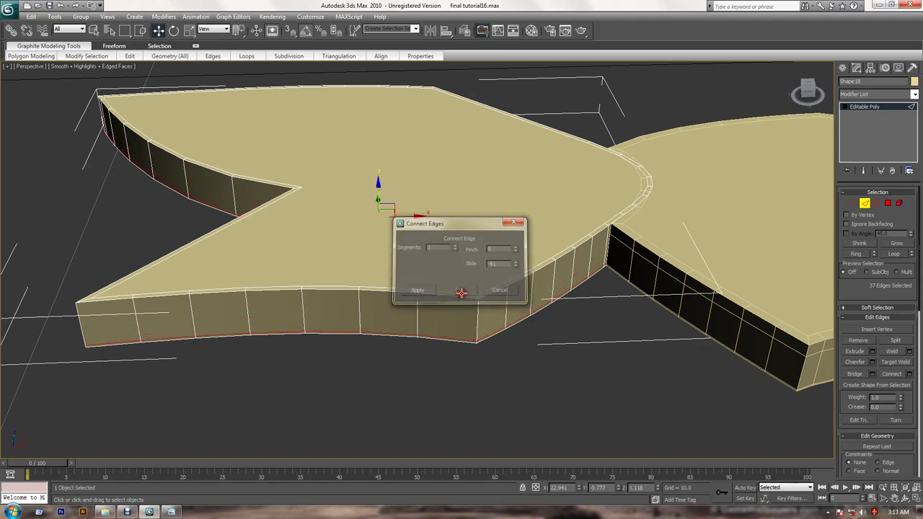
{"action": "left_click", "coordinate": [571, 264]}
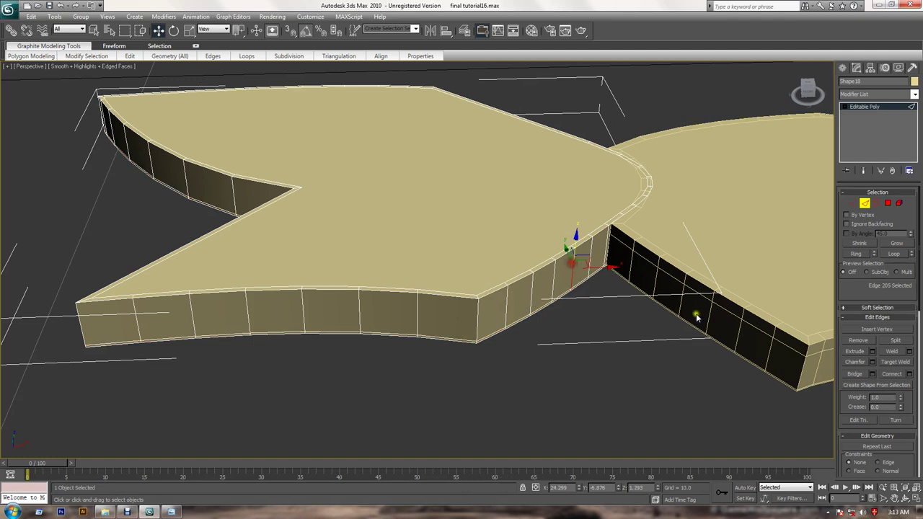
{"action": "left_click", "coordinate": [856, 254]}
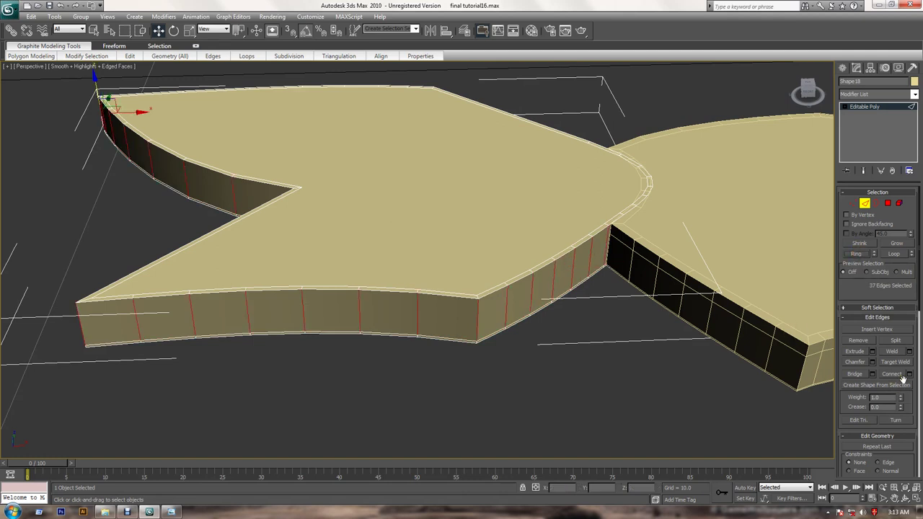
{"action": "left_click", "coordinate": [909, 374]}
{"action": "left_click_drag", "start_coordinate": [516, 265], "coordinate": [511, 223]}
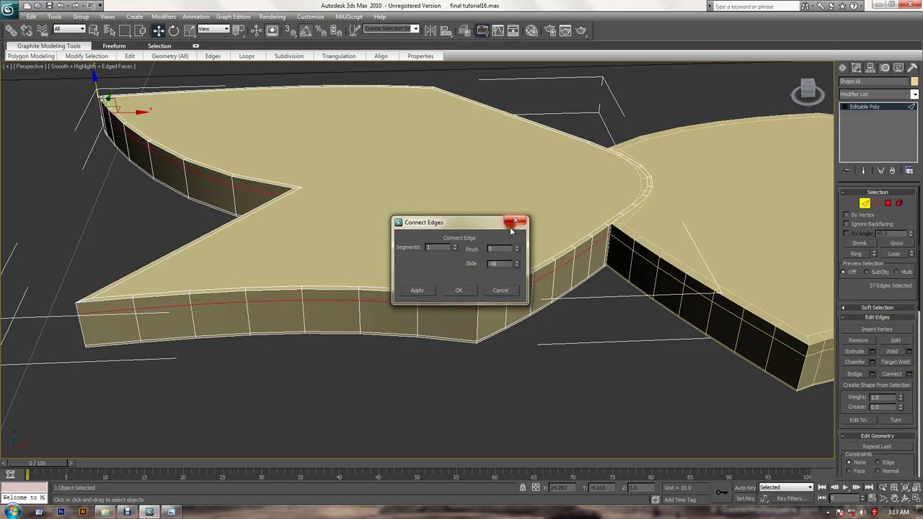
{"action": "left_click", "coordinate": [469, 290]}
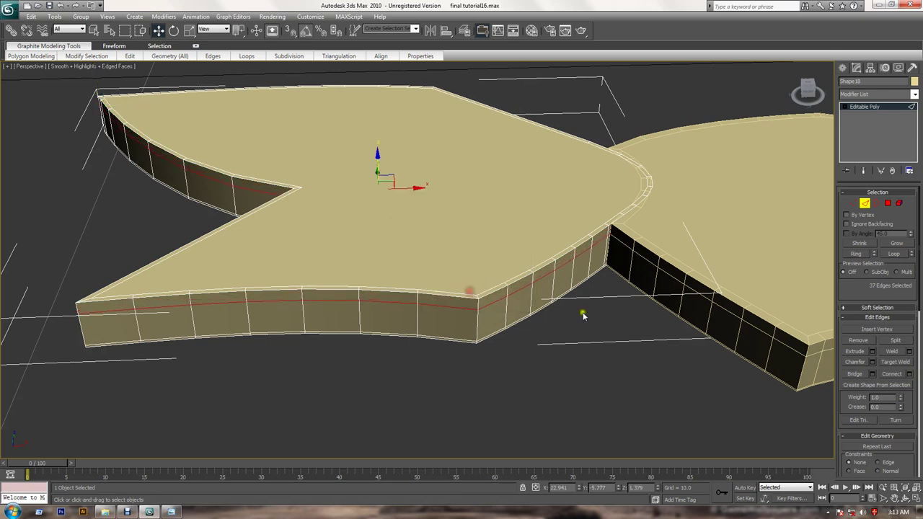
Inset the left piece's top face again
{"action": "left_click", "coordinate": [888, 202]}
{"action": "middle_click_drag", "start_coordinate": [637, 351], "coordinate": [621, 276], "text": "alt"}
{"action": "middle_click_drag", "start_coordinate": [553, 229], "coordinate": [538, 347], "text": "alt"}
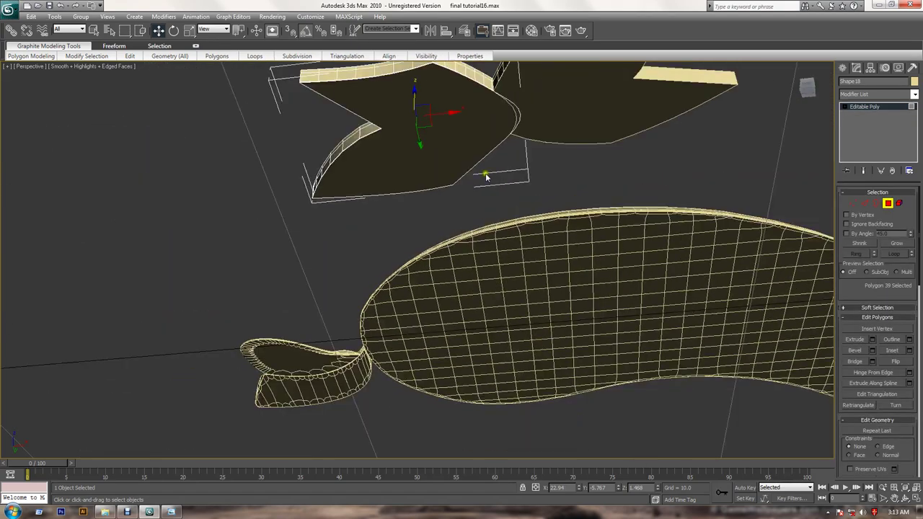
{"action": "middle_click_drag", "start_coordinate": [486, 177], "coordinate": [690, 293], "text": "alt"}
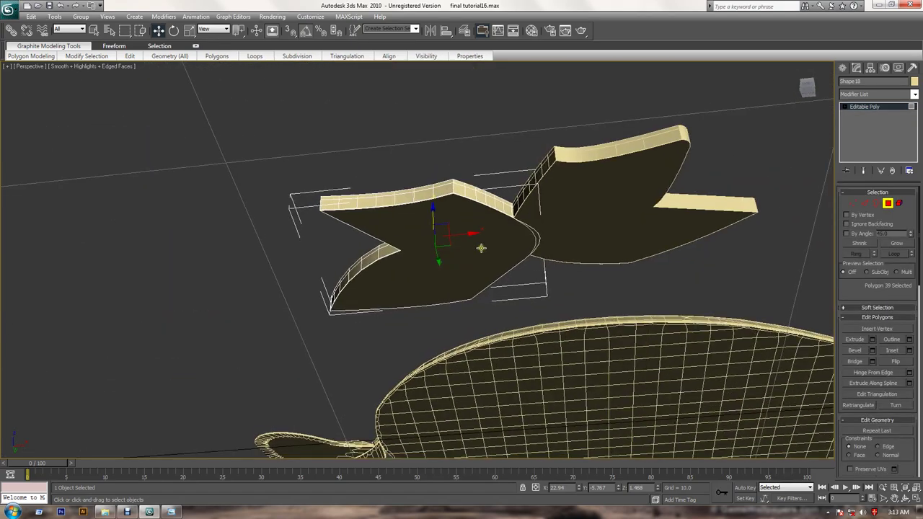
{"action": "left_click", "coordinate": [909, 351]}
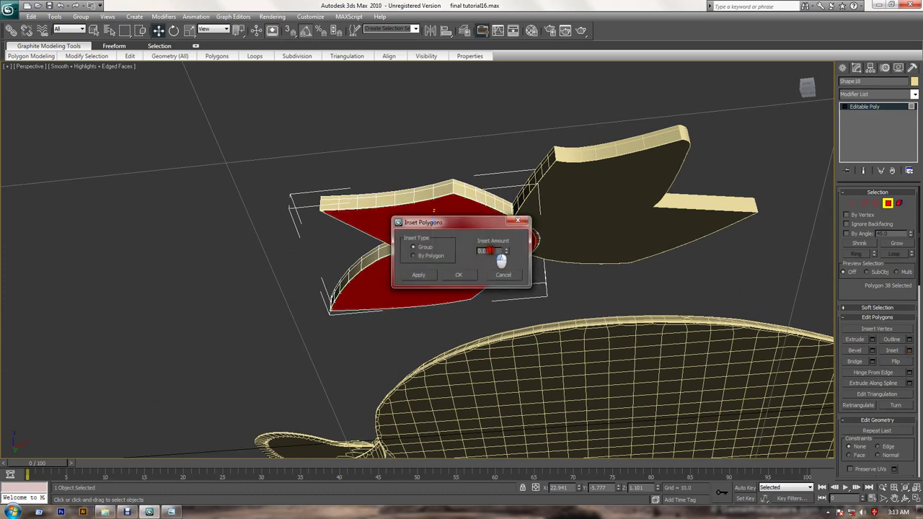
{"action": "double_click", "coordinate": [486, 250]}
{"action": "left_click", "coordinate": [462, 276]}
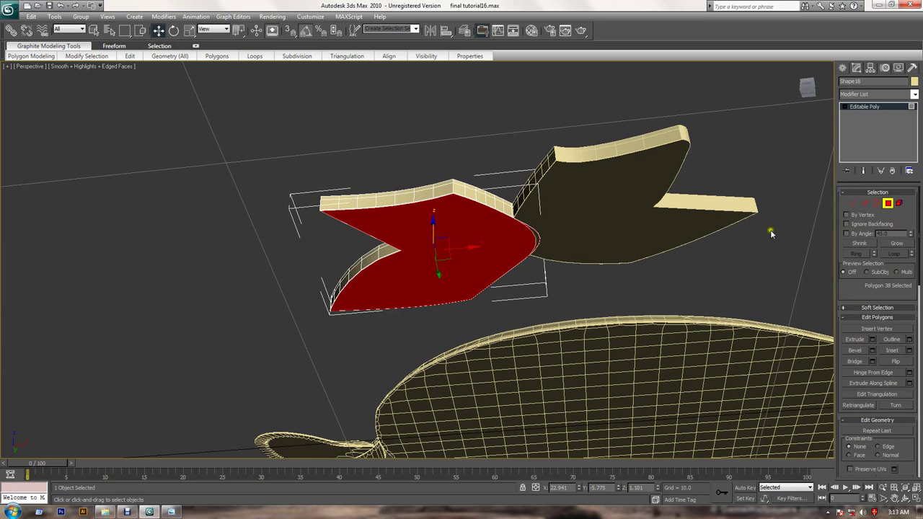
Select the right tail piece and inset its top face
{"action": "left_click", "coordinate": [887, 204]}
{"action": "left_click", "coordinate": [611, 198]}
{"action": "left_click", "coordinate": [882, 206]}
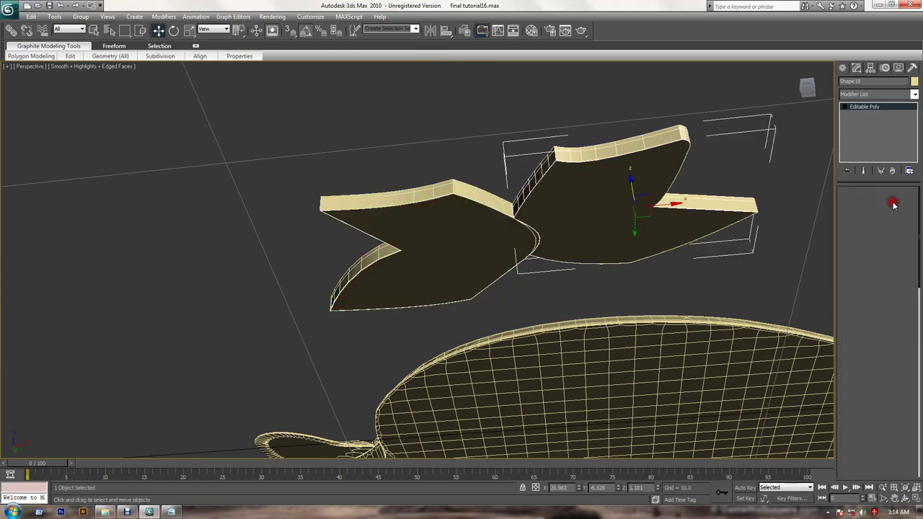
{"action": "left_click", "coordinate": [600, 222]}
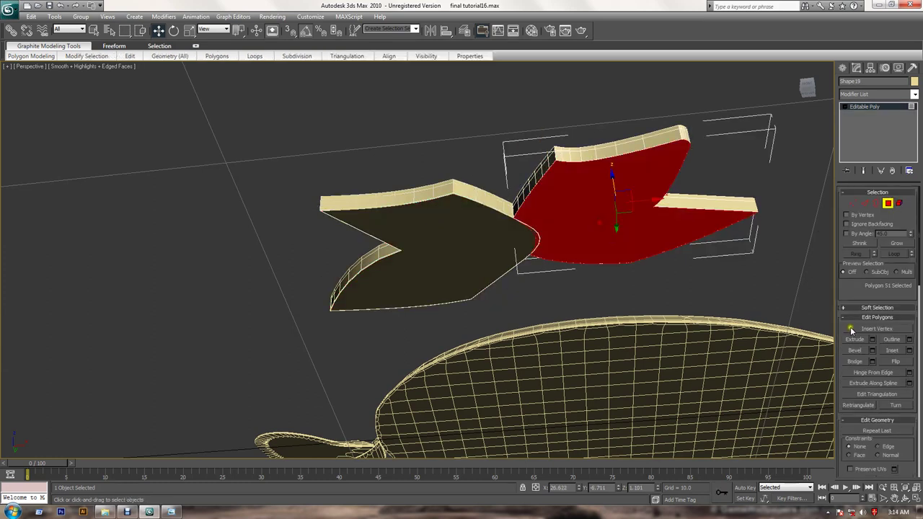
{"action": "left_click", "coordinate": [909, 351]}
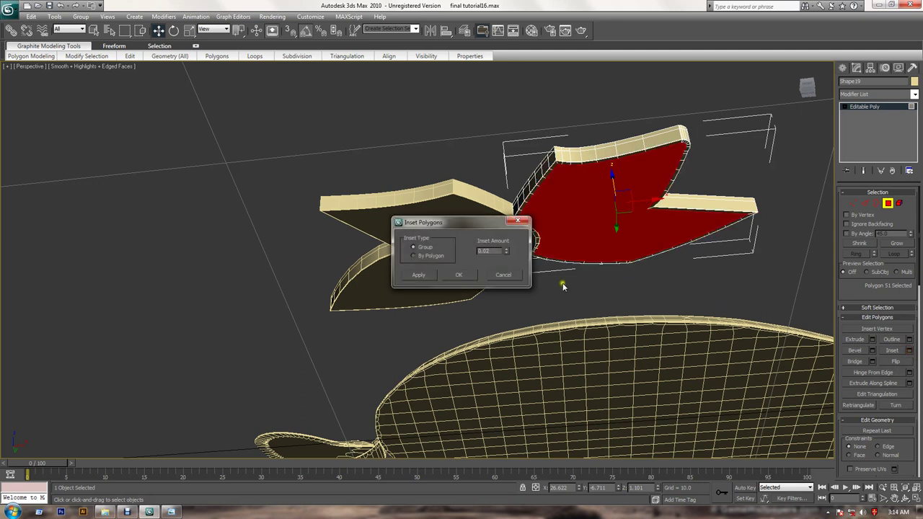
{"action": "double_click", "coordinate": [487, 252]}
{"action": "left_click", "coordinate": [462, 279]}
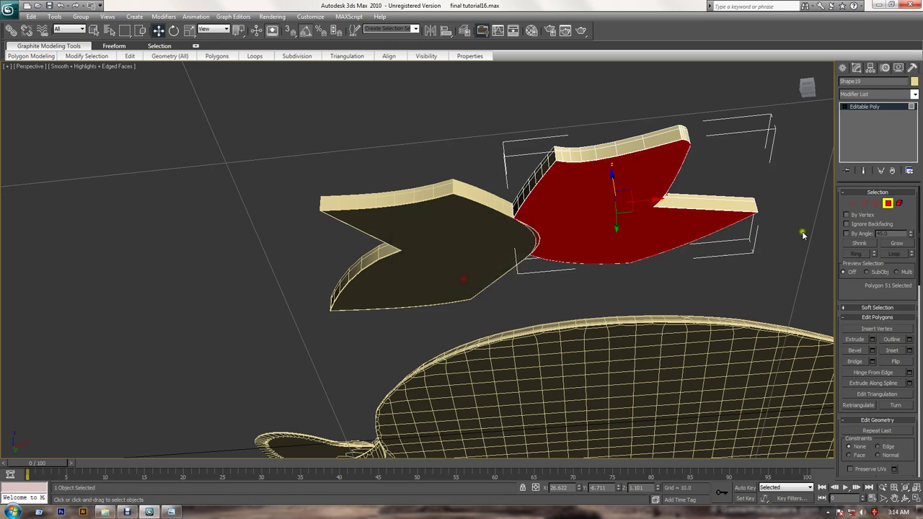
{"action": "left_click", "coordinate": [890, 205]}
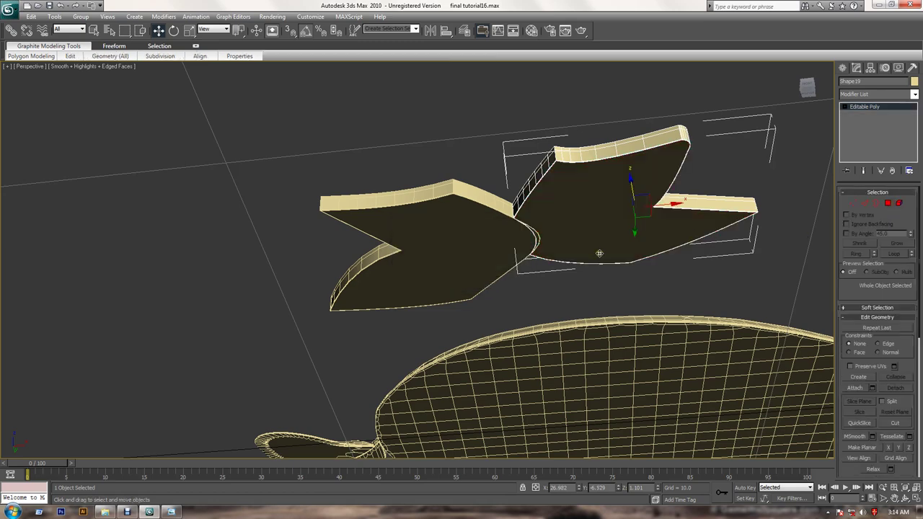
{"action": "mouse_move", "coordinate": [599, 253]}
{"action": "middle_mouse_down", "text": "alt"}
{"action": "mouse_move", "coordinate": [606, 330]}
{"action": "mouse_move", "coordinate": [619, 311]}
{"action": "middle_mouse_up", "text": "alt"}
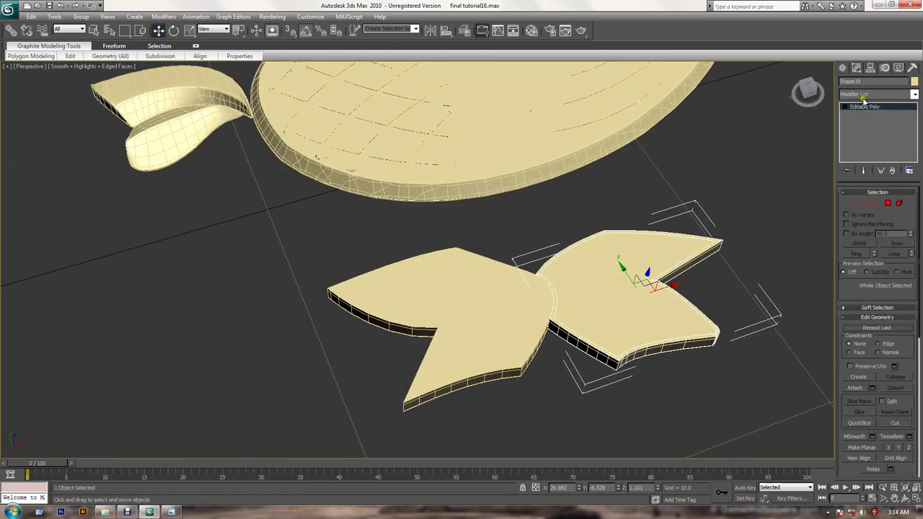
Add TurboSmooth to the right piece with Isoline Display and Explicit Normals on
{"action": "left_click", "coordinate": [863, 94]}
{"action": "key", "text": "t"}
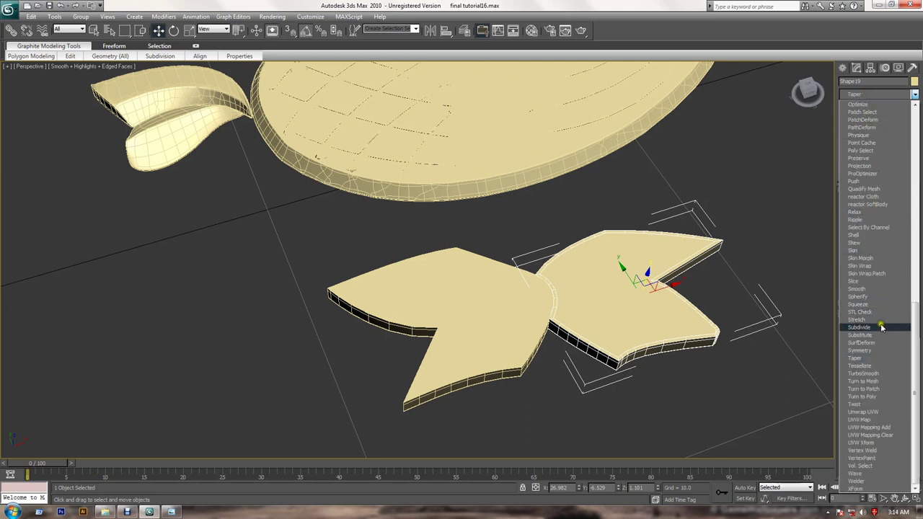
{"action": "left_click", "coordinate": [876, 375]}
{"action": "left_click", "coordinate": [856, 242]}
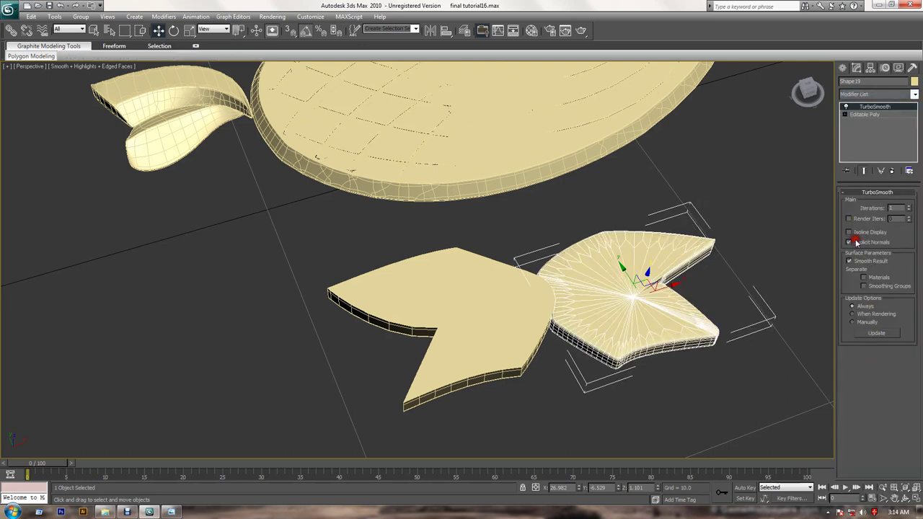
{"action": "left_click", "coordinate": [855, 232]}
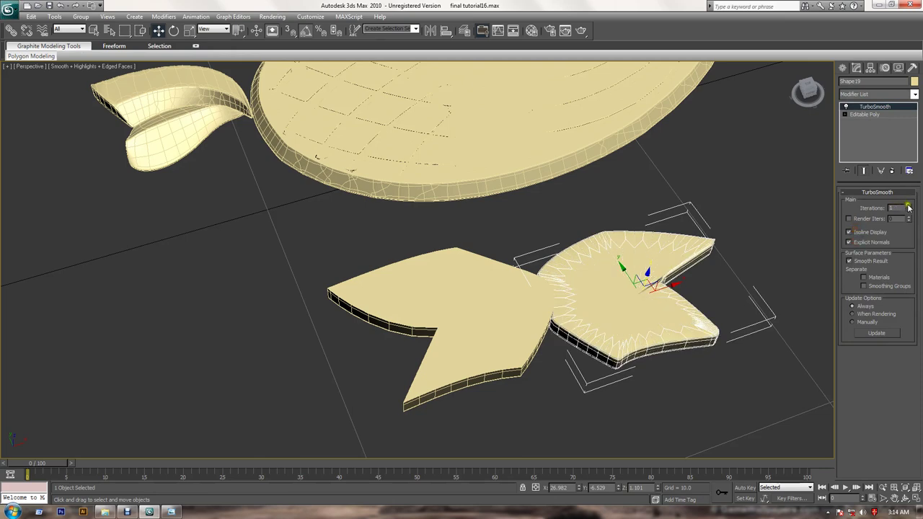
Add TurboSmooth to the left piece at 2 iterations with Isoline Display and Explicit Normals
{"action": "left_click", "coordinate": [479, 315]}
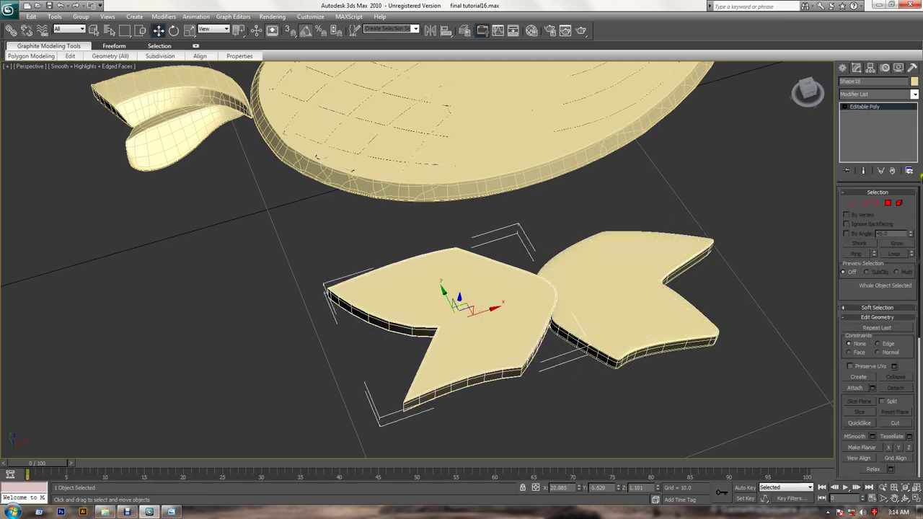
{"action": "left_click", "coordinate": [871, 95]}
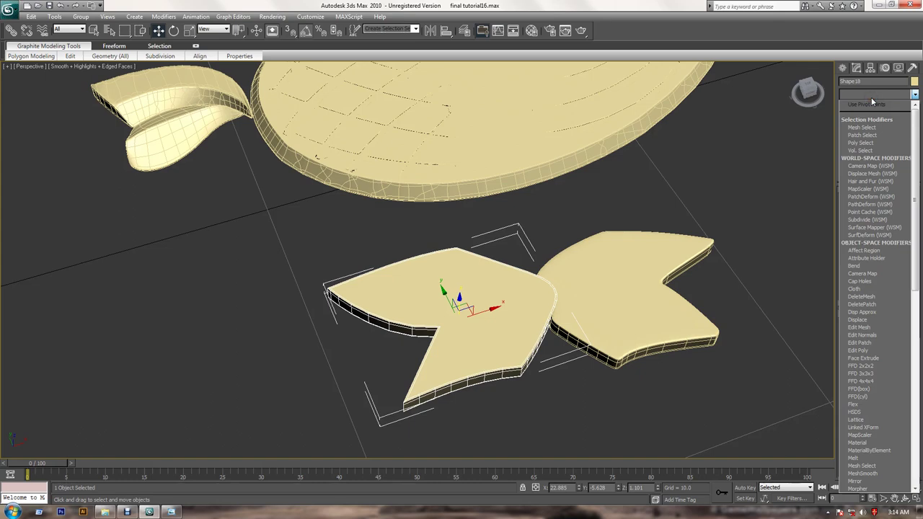
{"action": "scroll", "coordinate": [874, 216], "scroll_direction": "down", "scroll_amount": 10}
{"action": "left_click", "coordinate": [875, 375]}
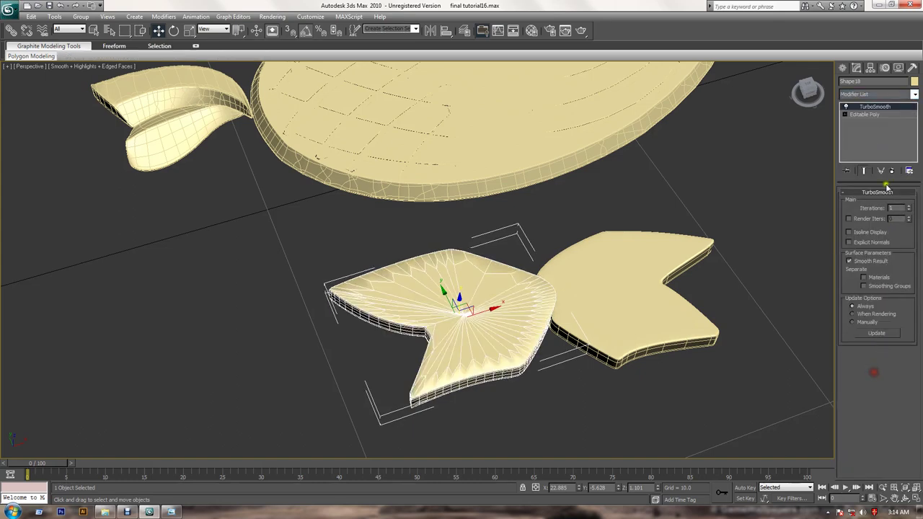
{"action": "left_click", "coordinate": [909, 206]}
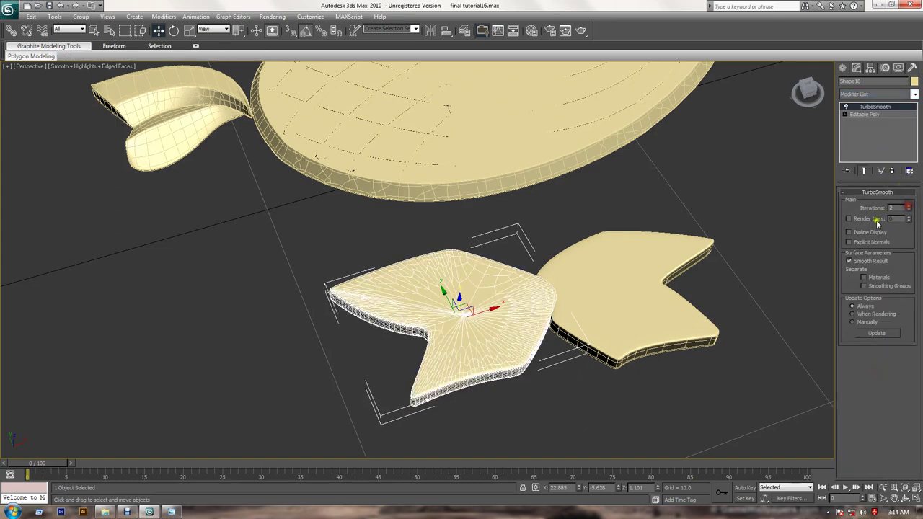
{"action": "left_click", "coordinate": [869, 232]}
{"action": "left_click", "coordinate": [866, 242]}
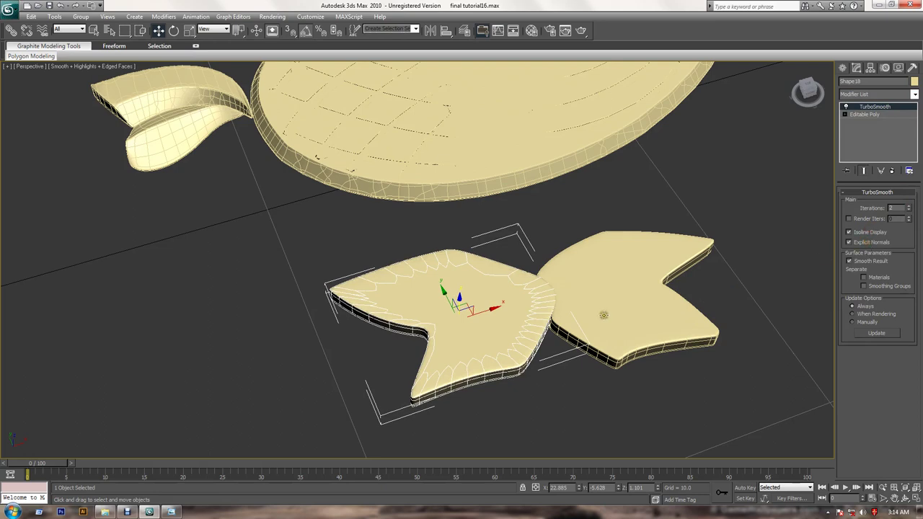
{"action": "middle_click_drag", "start_coordinate": [604, 315], "coordinate": [603, 262], "text": "alt"}
Unhide all the hidden relief objects from the viewport menu
{"action": "right_click", "coordinate": [575, 228]}
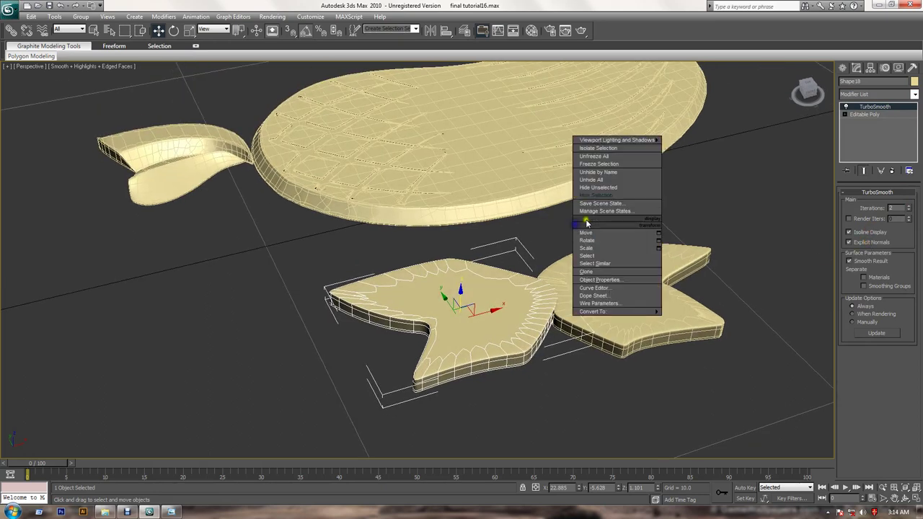
{"action": "left_click", "coordinate": [592, 181]}
{"action": "mouse_move", "coordinate": [556, 241]}
{"action": "middle_mouse_down", "text": "alt"}
{"action": "mouse_move", "coordinate": [542, 280]}
{"action": "mouse_move", "coordinate": [511, 290]}
{"action": "middle_mouse_up", "text": "alt"}
{"action": "scroll", "coordinate": [555, 261], "scroll_direction": "down", "scroll_amount": 2}
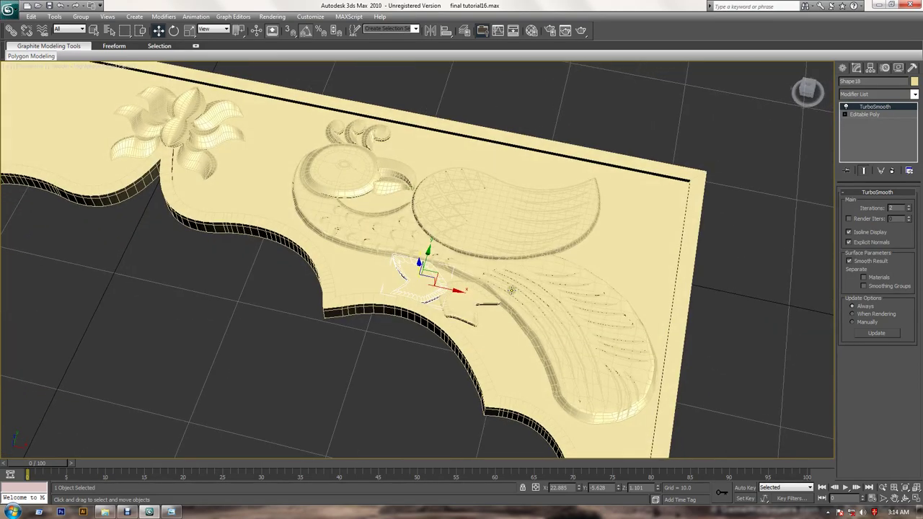
Select the tail, wing, leaf, head, eye ring, beak and top curl carvings
{"action": "left_click", "coordinate": [474, 305], "text": "ctrl"}
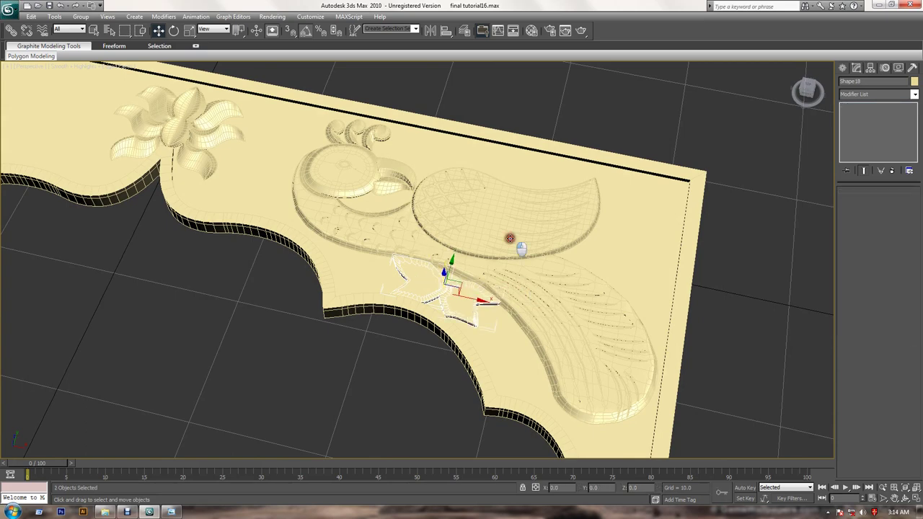
{"action": "left_click", "coordinate": [510, 238], "text": "ctrl"}
{"action": "left_click", "coordinate": [371, 192], "text": "ctrl"}
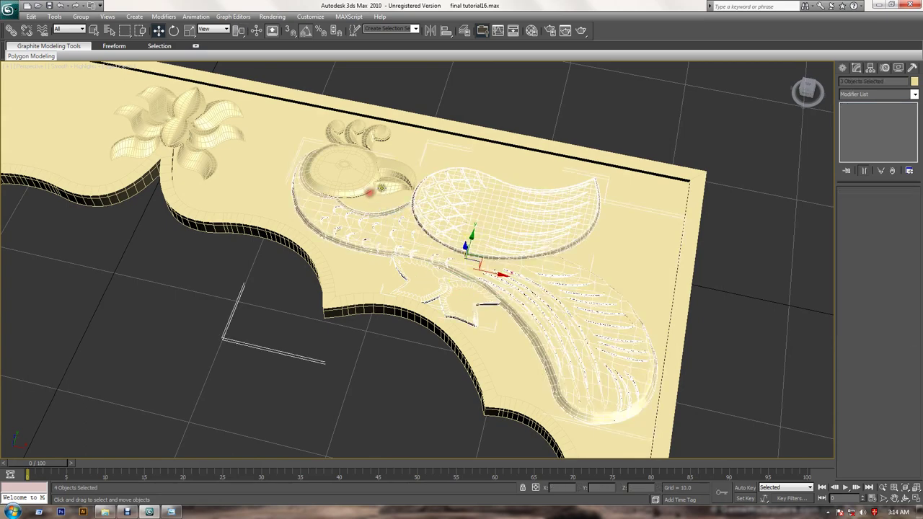
{"action": "left_click", "coordinate": [361, 177], "text": "ctrl"}
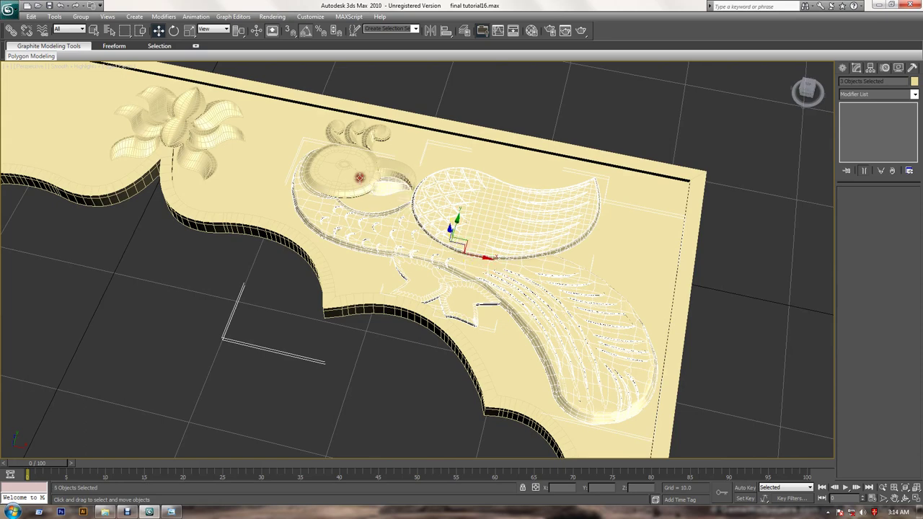
{"action": "left_click", "coordinate": [369, 173], "text": "ctrl"}
{"action": "left_click", "coordinate": [382, 166], "text": "ctrl"}
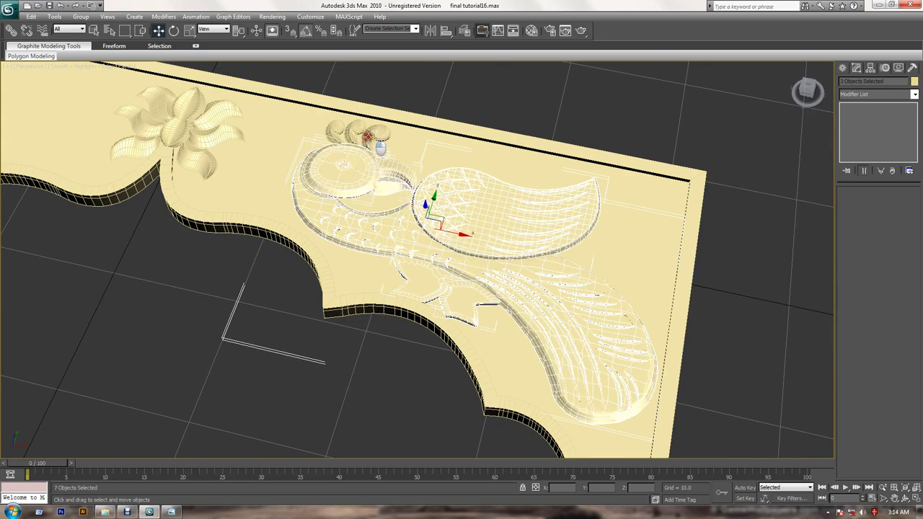
{"action": "left_click", "coordinate": [368, 136], "text": "ctrl"}
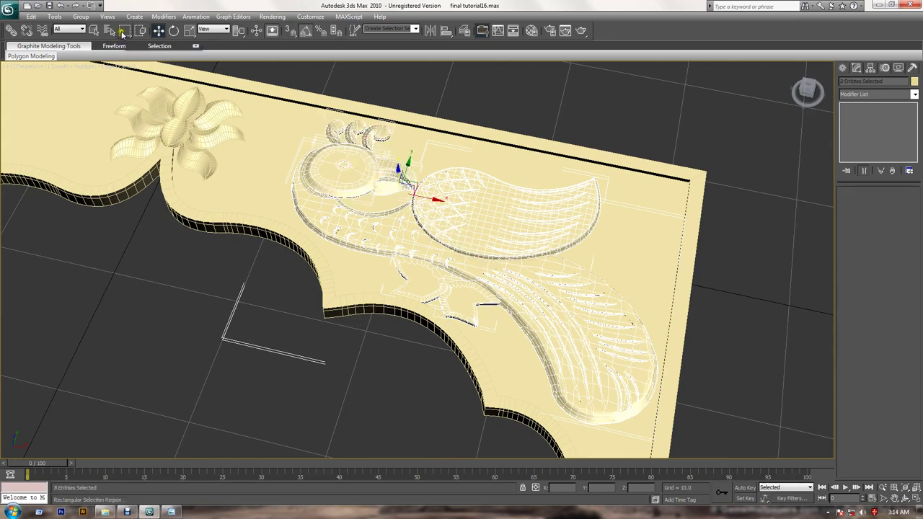
Group the selected peacock pieces as Group02
{"action": "left_click", "coordinate": [80, 16]}
{"action": "left_click", "coordinate": [89, 26]}
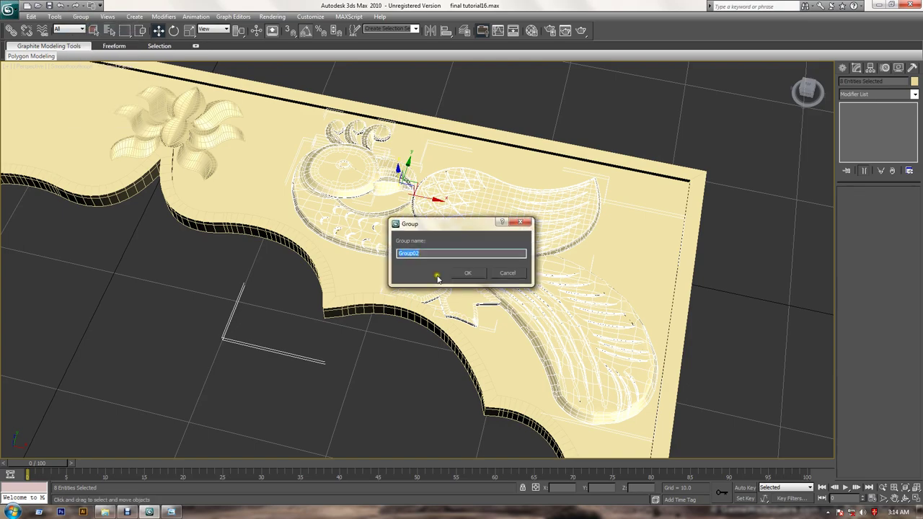
{"action": "left_click", "coordinate": [465, 274]}
{"action": "middle_click_drag", "start_coordinate": [332, 270], "coordinate": [462, 280]}
{"action": "scroll", "coordinate": [462, 279], "scroll_direction": "down", "scroll_amount": 5}
{"action": "middle_click_drag", "start_coordinate": [398, 276], "coordinate": [498, 286], "text": "alt"}
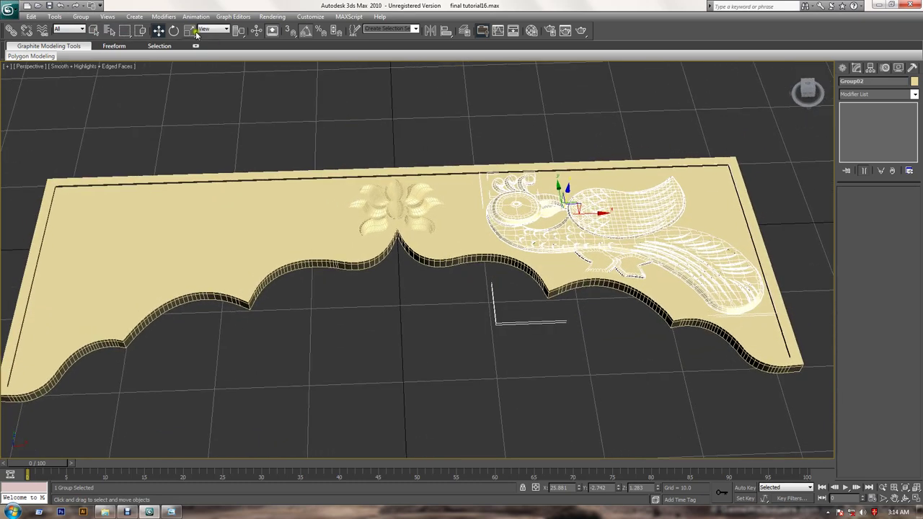
Mirror the peacock group on X as a copy and move it left of the lotus
{"action": "left_click", "coordinate": [430, 30]}
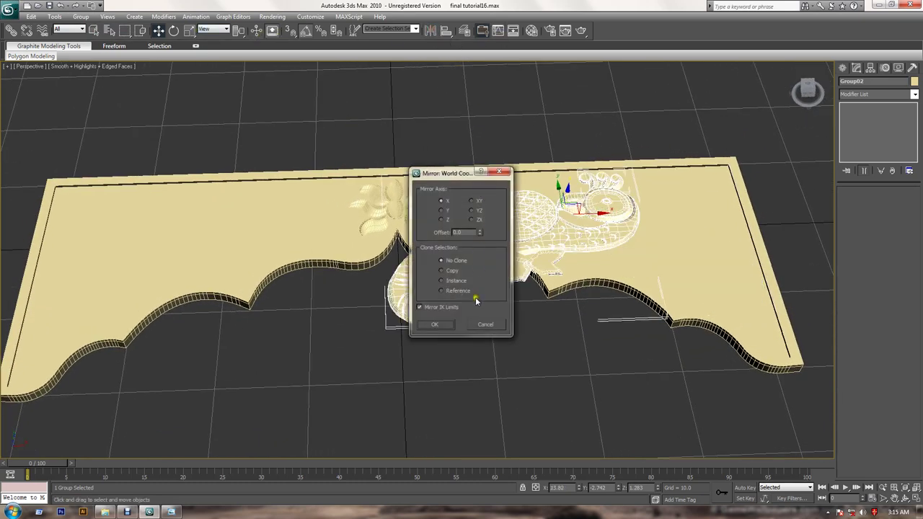
{"action": "left_click", "coordinate": [463, 273]}
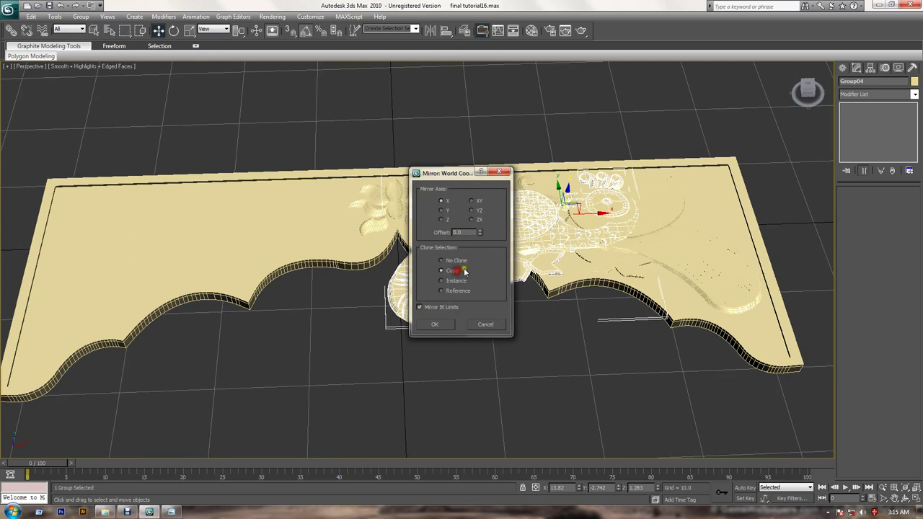
{"action": "left_click", "coordinate": [439, 326]}
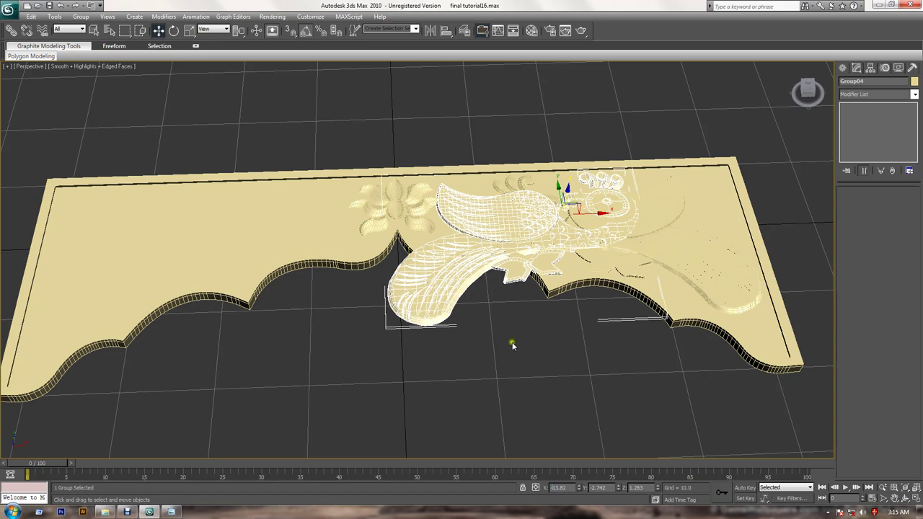
{"action": "left_click_drag", "start_coordinate": [522, 381], "coordinate": [535, 404]}
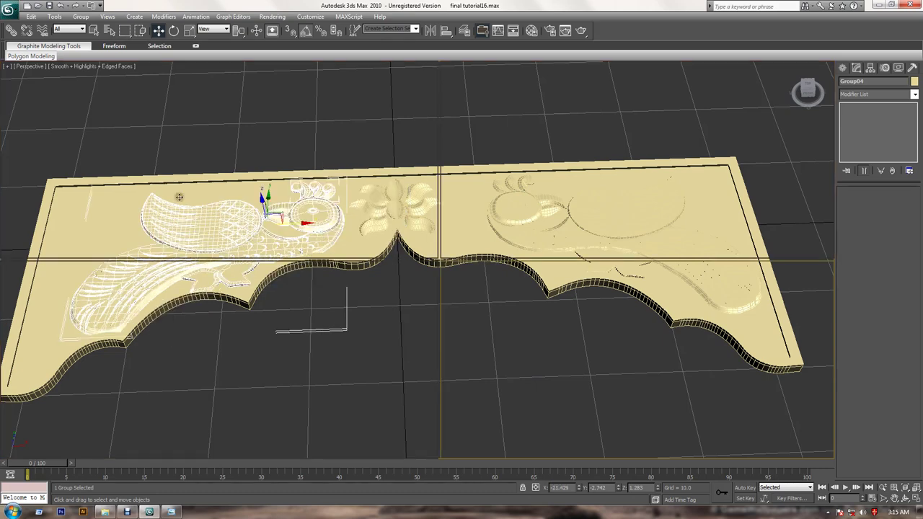
In a maximized Top view, nudge the left peacock group slightly further left
{"action": "key", "text": "alt+w"}
{"action": "left_click", "coordinate": [180, 170]}
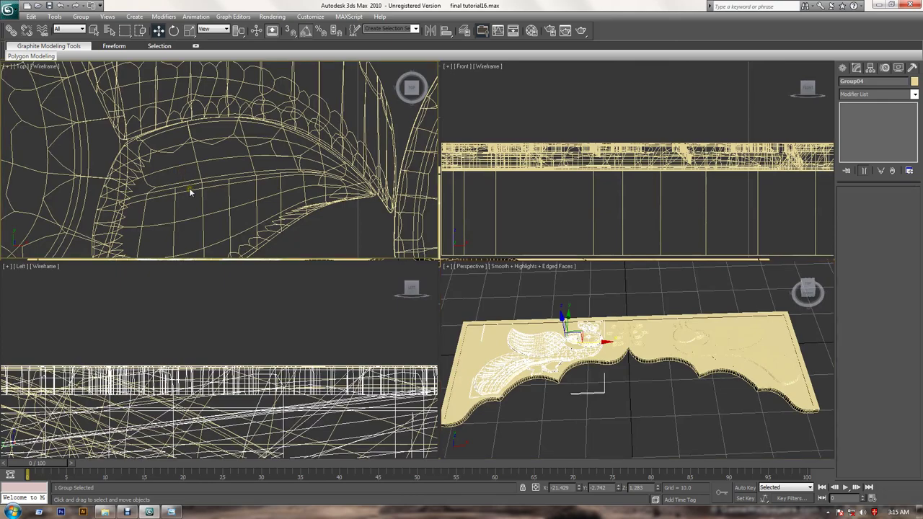
{"action": "key", "text": "alt+w"}
{"action": "scroll", "coordinate": [226, 200], "scroll_direction": "down", "scroll_amount": 1}
{"action": "scroll", "coordinate": [232, 205], "scroll_direction": "down", "scroll_amount": 2}
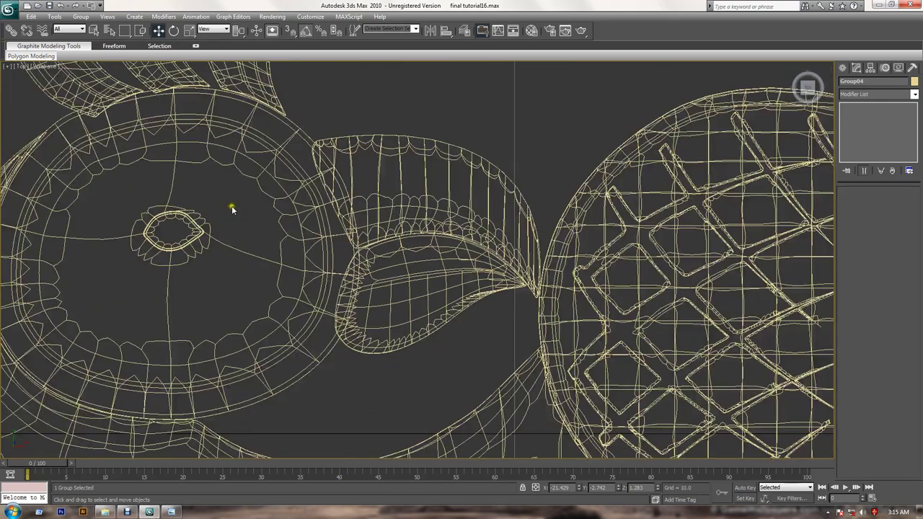
{"action": "scroll", "coordinate": [232, 206], "scroll_direction": "down", "scroll_amount": 3}
{"action": "scroll", "coordinate": [237, 206], "scroll_direction": "down", "scroll_amount": 2}
{"action": "scroll", "coordinate": [237, 206], "scroll_direction": "down", "scroll_amount": 1}
{"action": "middle_click_drag", "start_coordinate": [194, 242], "coordinate": [456, 215]}
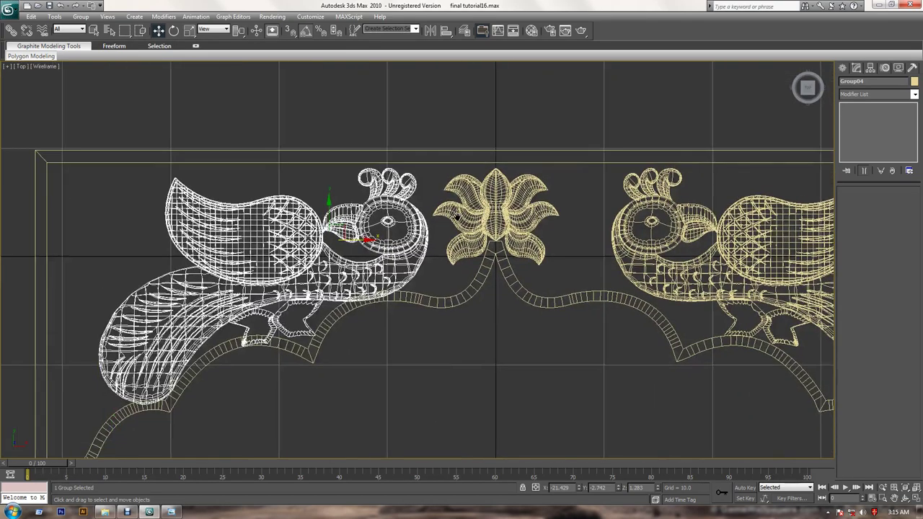
{"action": "middle_click_drag", "start_coordinate": [326, 276], "coordinate": [353, 262]}
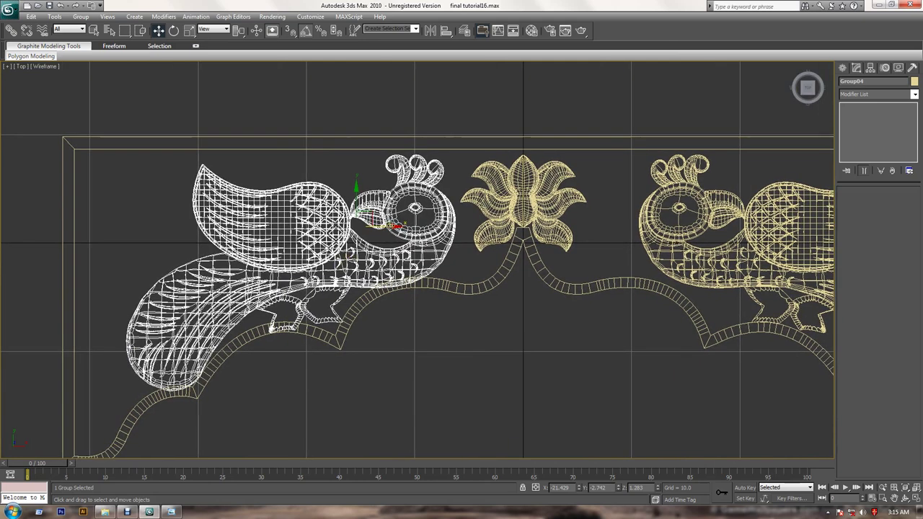
{"action": "left_click_drag", "start_coordinate": [390, 230], "coordinate": [351, 244]}
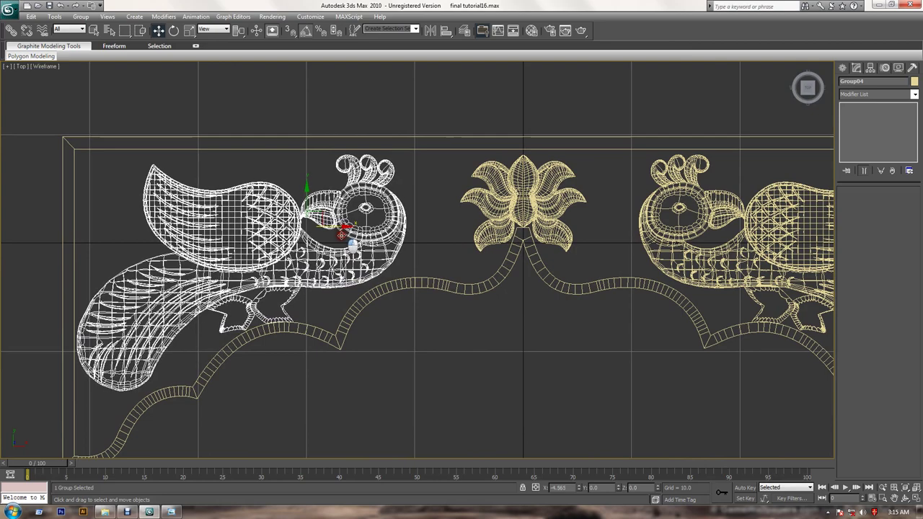
Return to the maximized Perspective view
{"action": "scroll", "coordinate": [414, 264], "scroll_direction": "down", "scroll_amount": 1}
{"action": "mouse_move", "coordinate": [414, 264]}
{"action": "middle_mouse_down"}
{"action": "mouse_move", "coordinate": [326, 264]}
{"action": "mouse_move", "coordinate": [371, 246]}
{"action": "middle_mouse_up"}
{"action": "scroll", "coordinate": [368, 246], "scroll_direction": "up", "scroll_amount": 1}
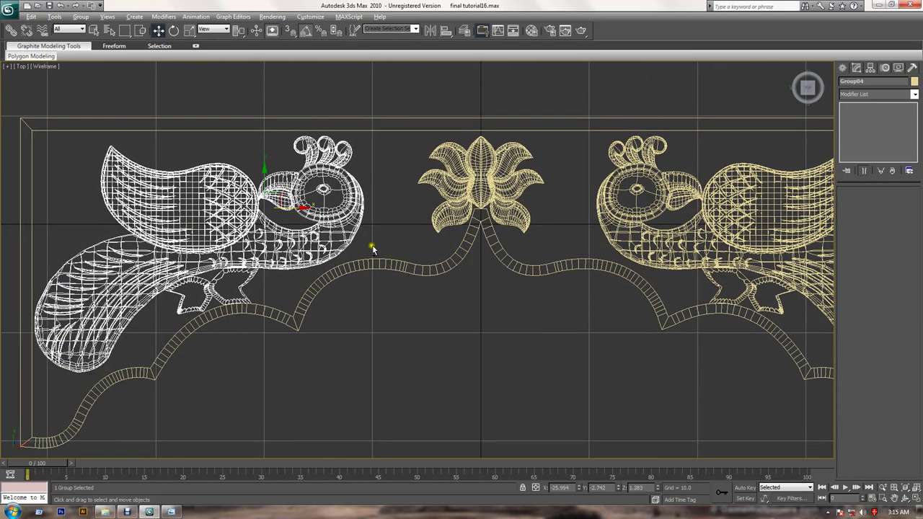
{"action": "key", "text": "alt+w"}
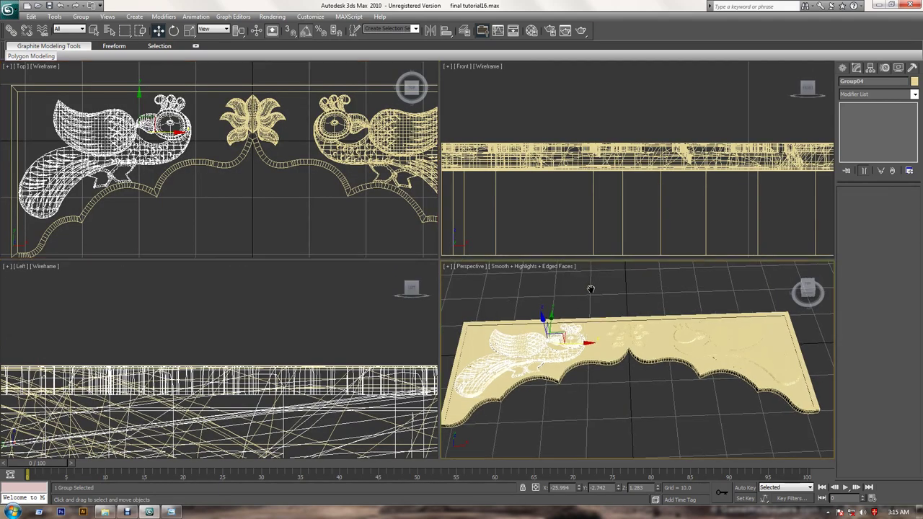
{"action": "key", "text": "alt+w"}
Deselect everything and save the scene as final tutorial17.max
{"action": "left_click", "coordinate": [508, 353]}
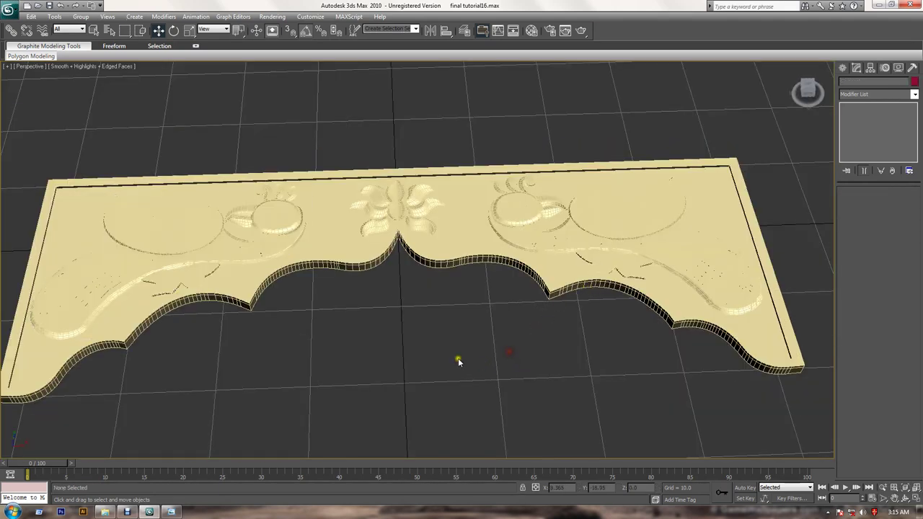
{"action": "left_click", "coordinate": [14, 11]}
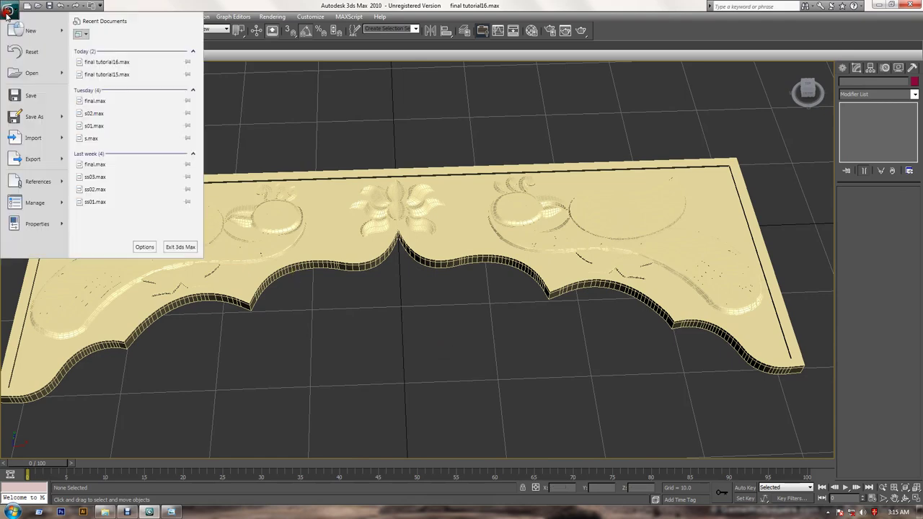
{"action": "left_click", "coordinate": [32, 115]}
{"action": "left_click", "coordinate": [218, 249]}
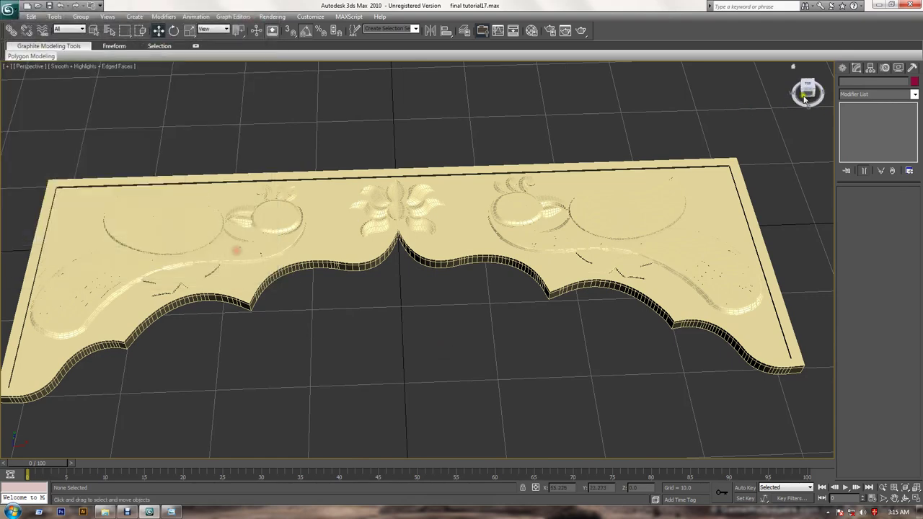
Draw a Standard Primitives plane beneath the carved panel
{"action": "left_click", "coordinate": [843, 67]}
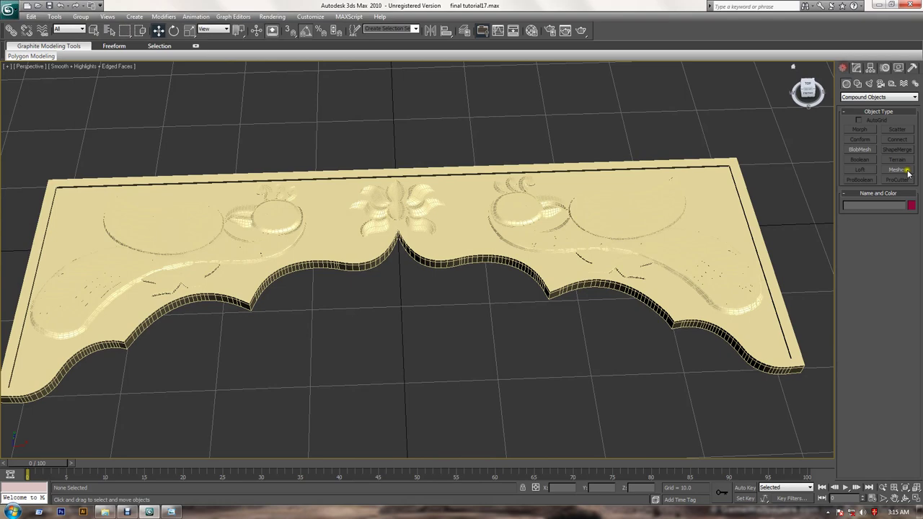
{"action": "left_click", "coordinate": [850, 97]}
{"action": "left_click", "coordinate": [853, 107]}
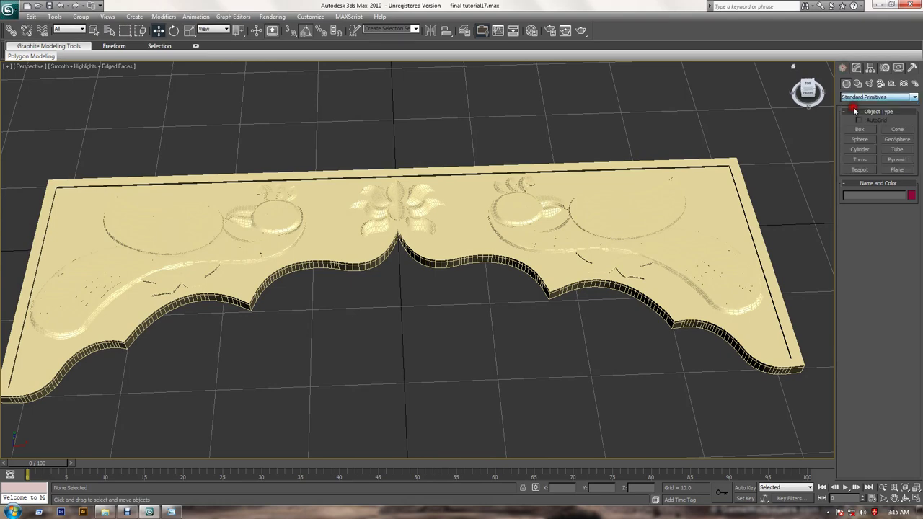
{"action": "left_click", "coordinate": [898, 169]}
{"action": "mouse_move", "coordinate": [398, 239]}
{"action": "left_mouse_down"}
{"action": "mouse_move", "coordinate": [232, 68]}
{"action": "mouse_move", "coordinate": [808, 90]}
{"action": "left_mouse_up"}
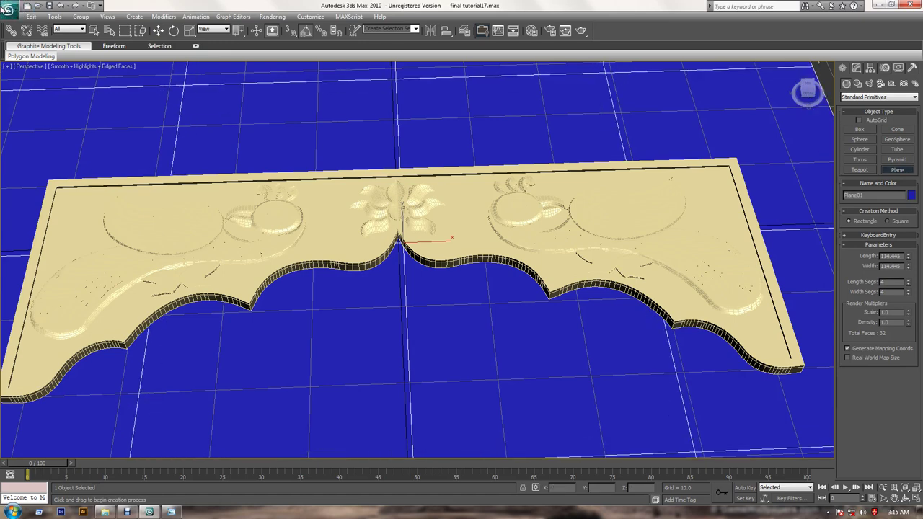
Set the plane to 300 × 300 and zero its X and Y position
{"action": "key", "text": "w"}
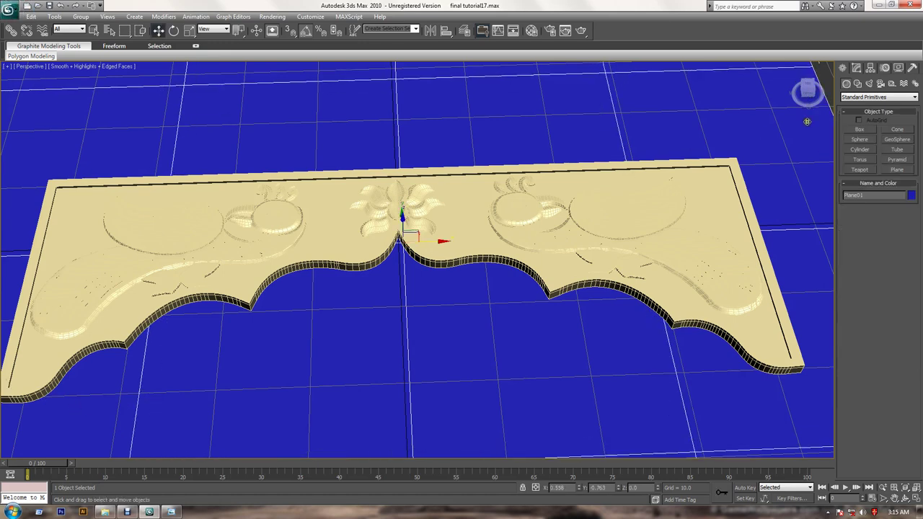
{"action": "left_click", "coordinate": [856, 67]}
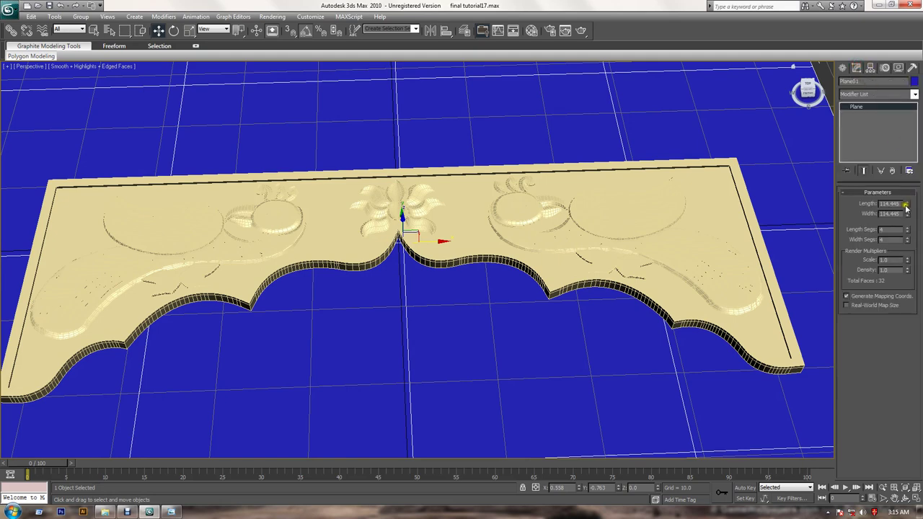
{"action": "type", "text": "300"}
{"action": "key", "text": "Tab"}
{"action": "type", "text": "300"}
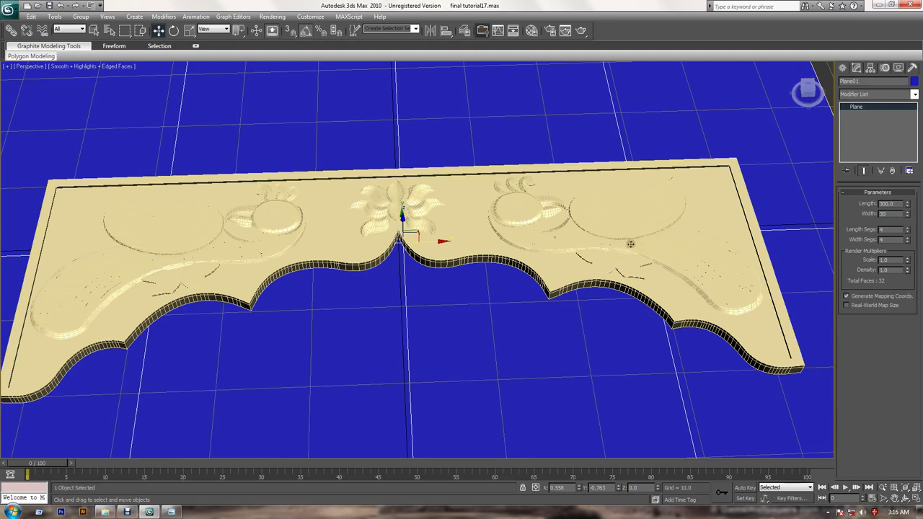
{"action": "key", "text": "Return"}
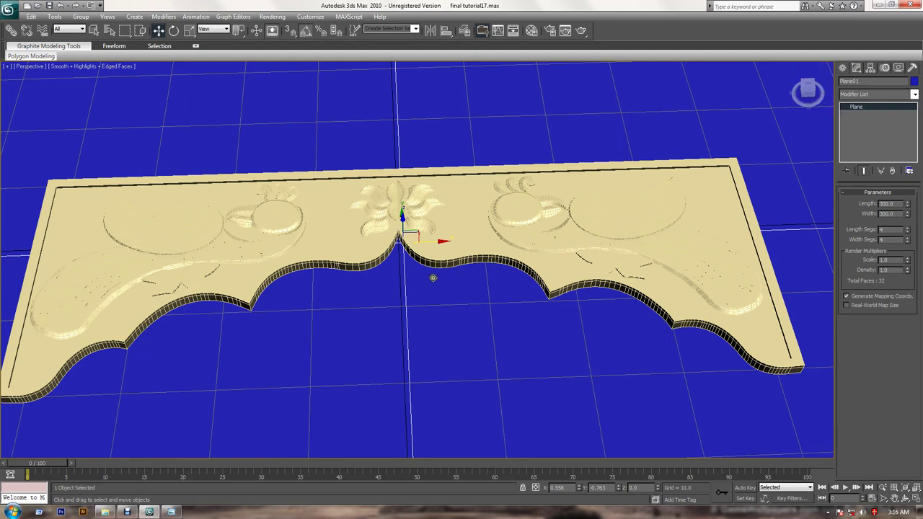
{"action": "right_click", "coordinate": [578, 489]}
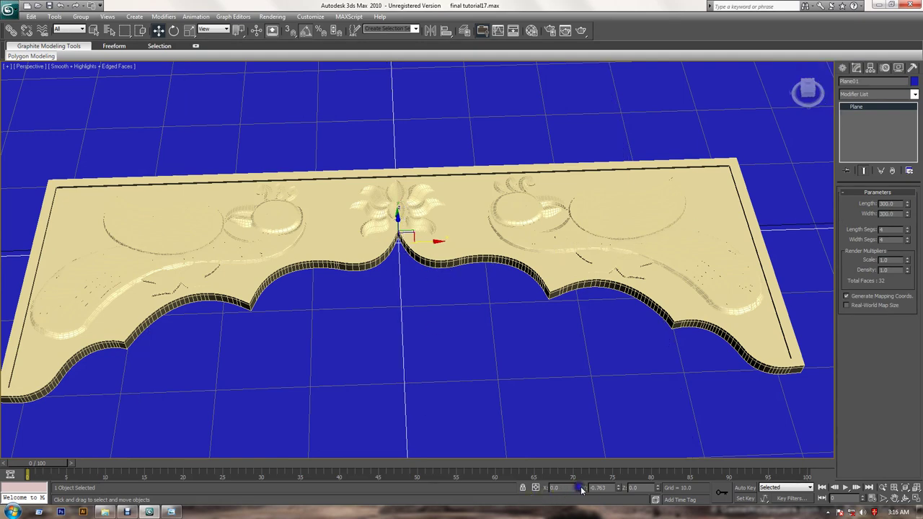
{"action": "right_click", "coordinate": [619, 489]}
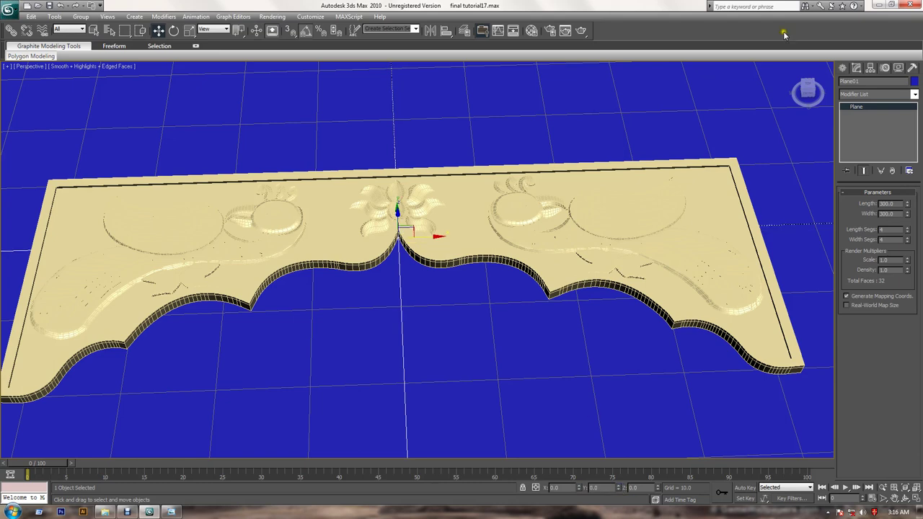
{"action": "left_click", "coordinate": [518, 31]}
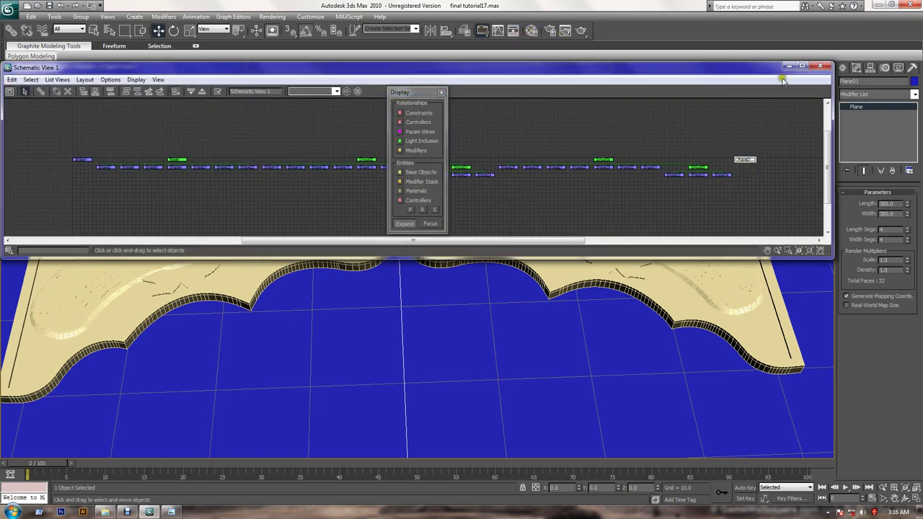
{"action": "left_click", "coordinate": [827, 65]}
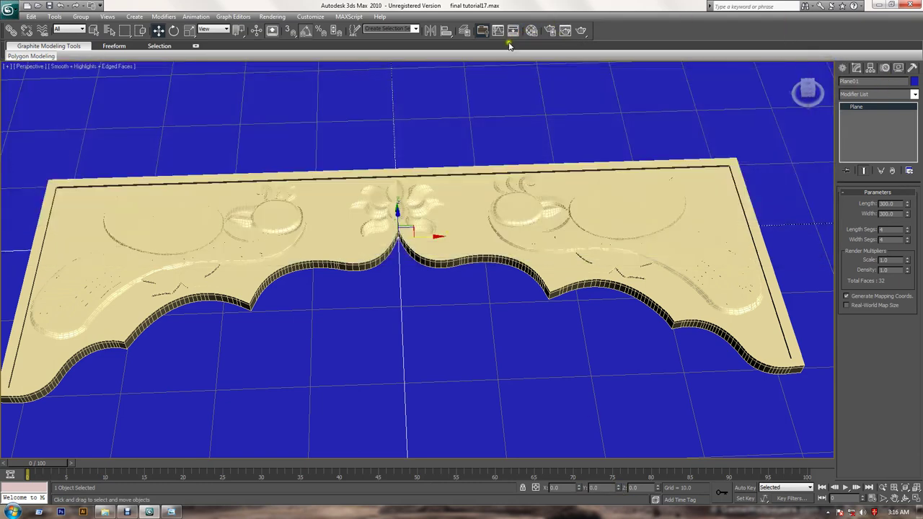
Assign material slot 2 to all four carved relief objects
{"action": "left_click", "coordinate": [531, 32]}
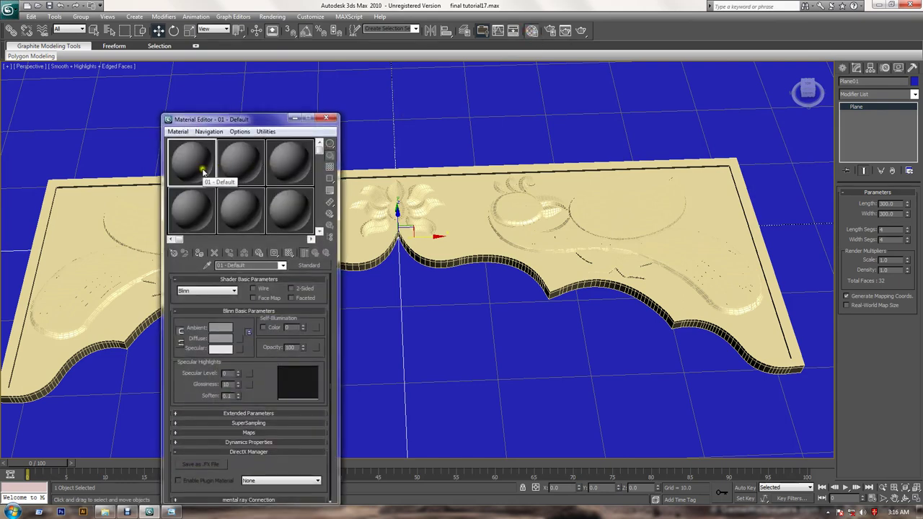
{"action": "left_click", "coordinate": [208, 265]}
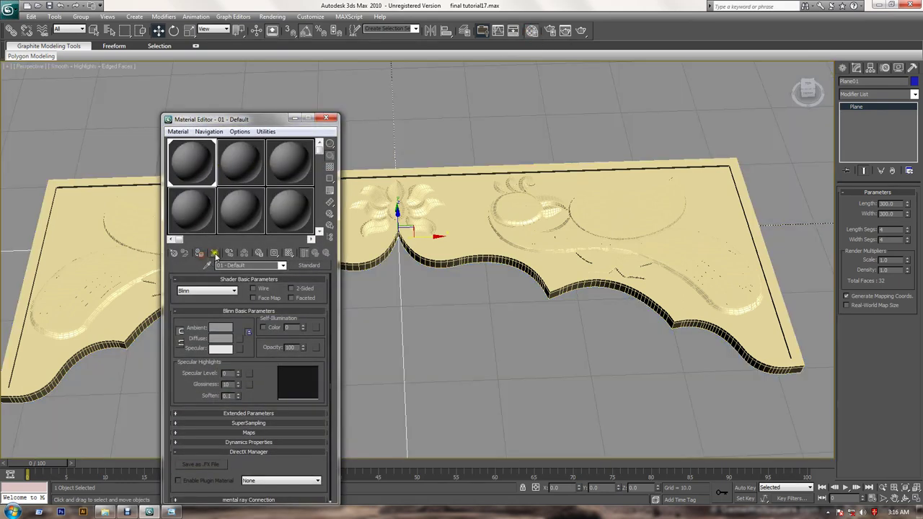
{"action": "left_click", "coordinate": [400, 232]}
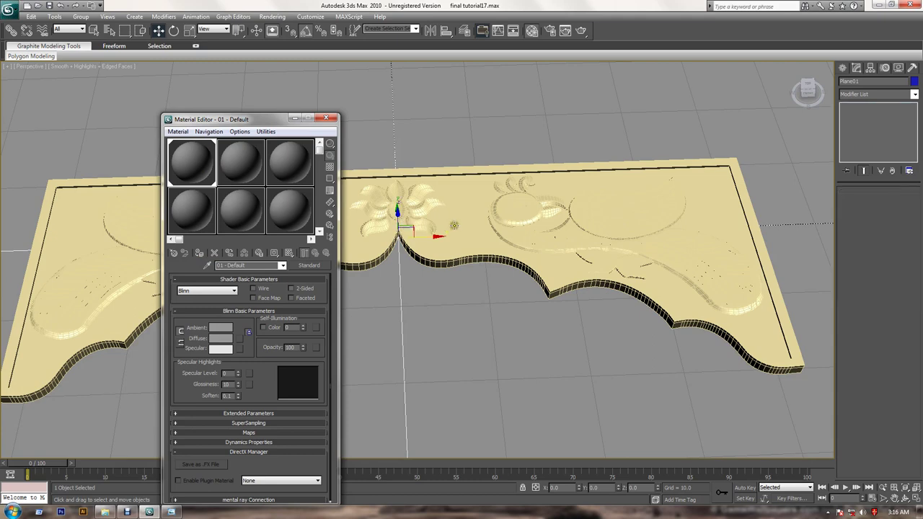
{"action": "key", "text": "ctrl+a"}
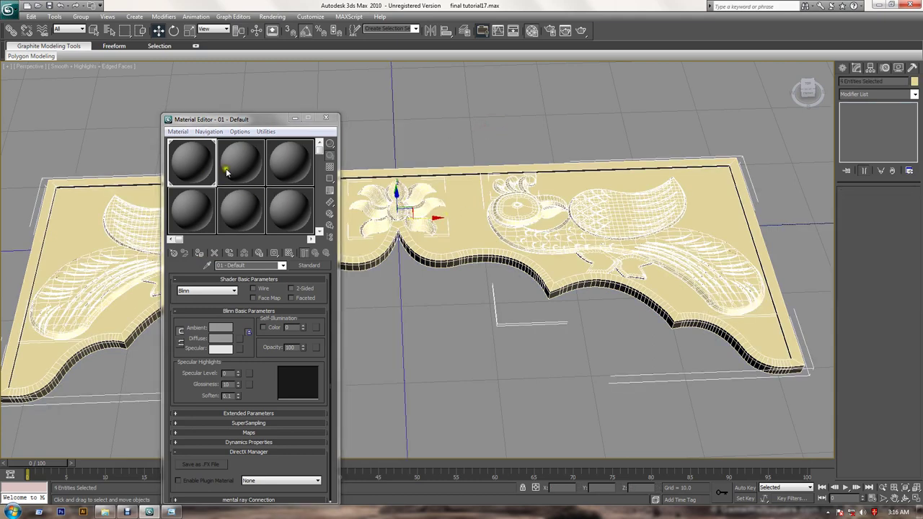
{"action": "left_click", "coordinate": [229, 167]}
{"action": "left_click", "coordinate": [200, 253]}
Lighten material 02's Diffuse colour to near-white 221 grey
{"action": "left_click", "coordinate": [220, 338]}
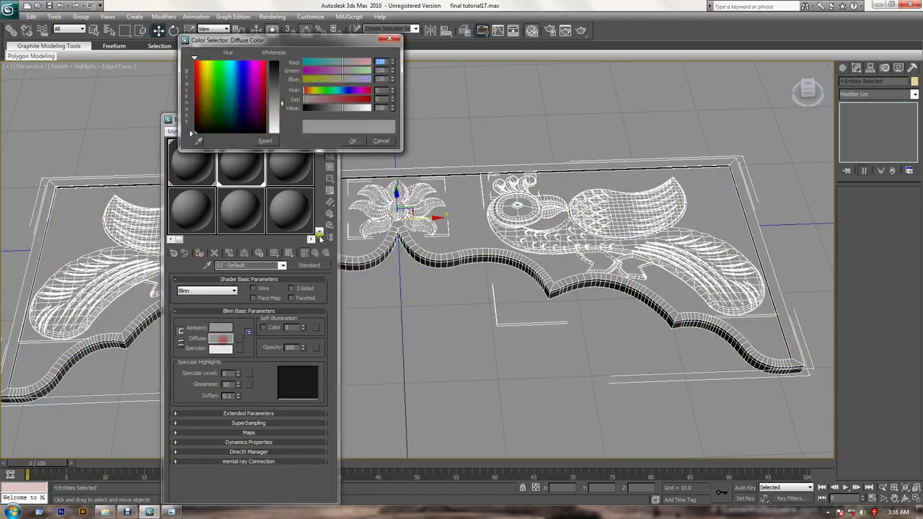
{"action": "left_click_drag", "start_coordinate": [280, 110], "coordinate": [284, 124]}
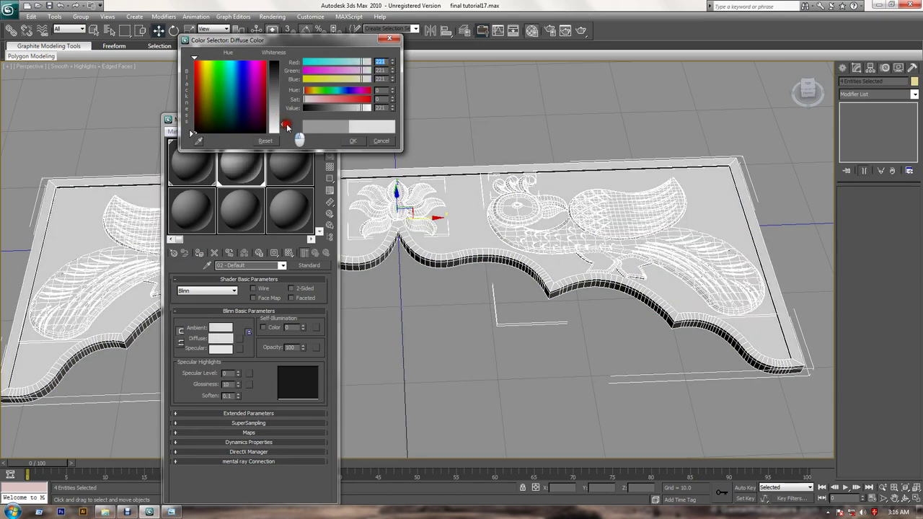
{"action": "left_click", "coordinate": [350, 140]}
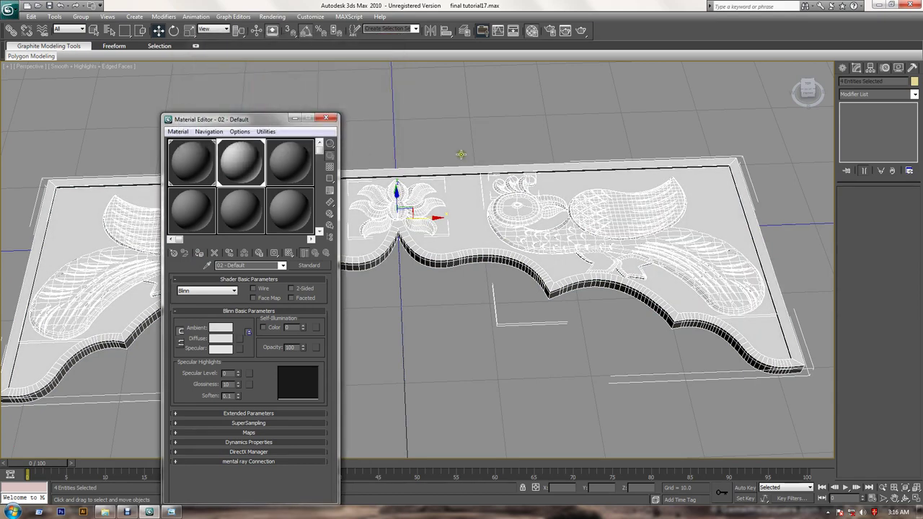
{"action": "left_click", "coordinate": [326, 118]}
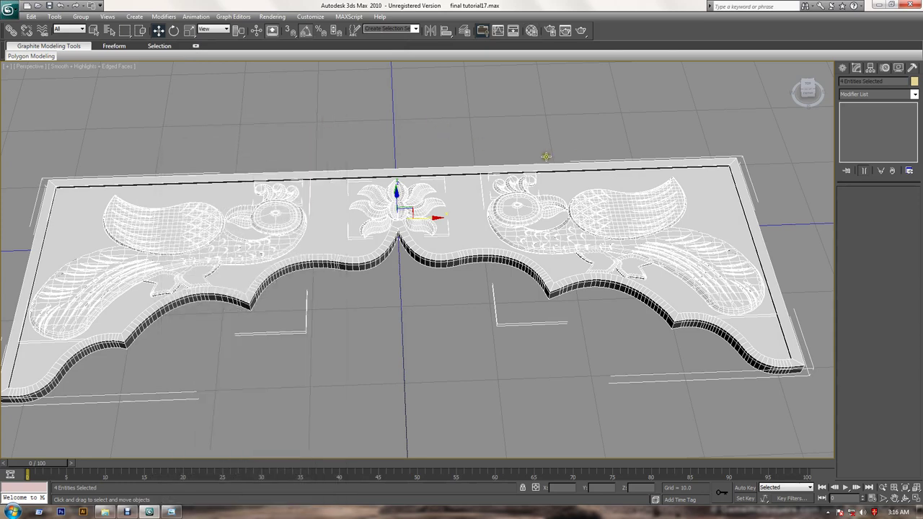
Frame the carved panel front-on in a full-size Perspective view with Safe Frame on
{"action": "key", "text": "alt+w"}
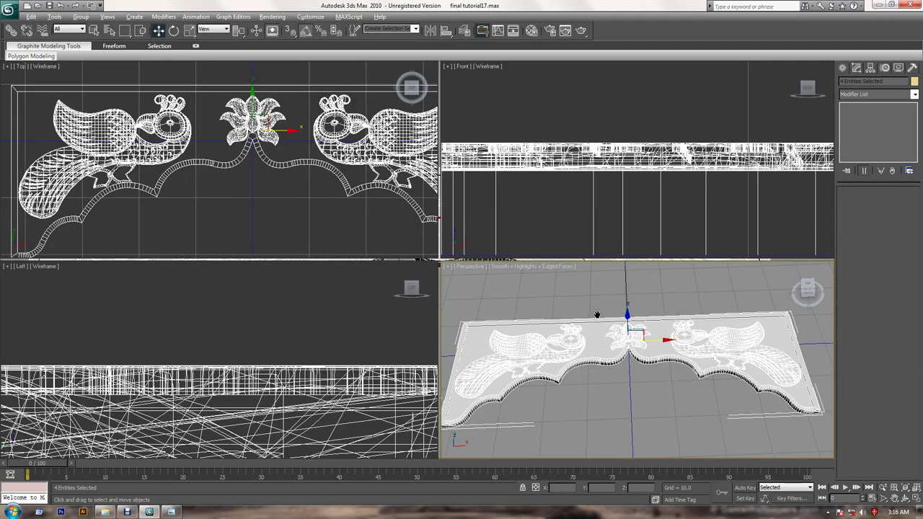
{"action": "key", "text": "alt+w"}
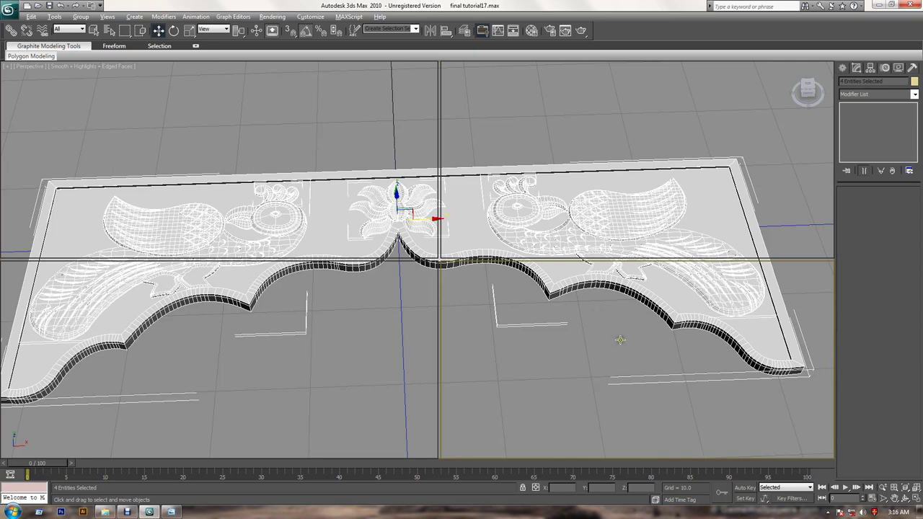
{"action": "key", "text": "alt+w"}
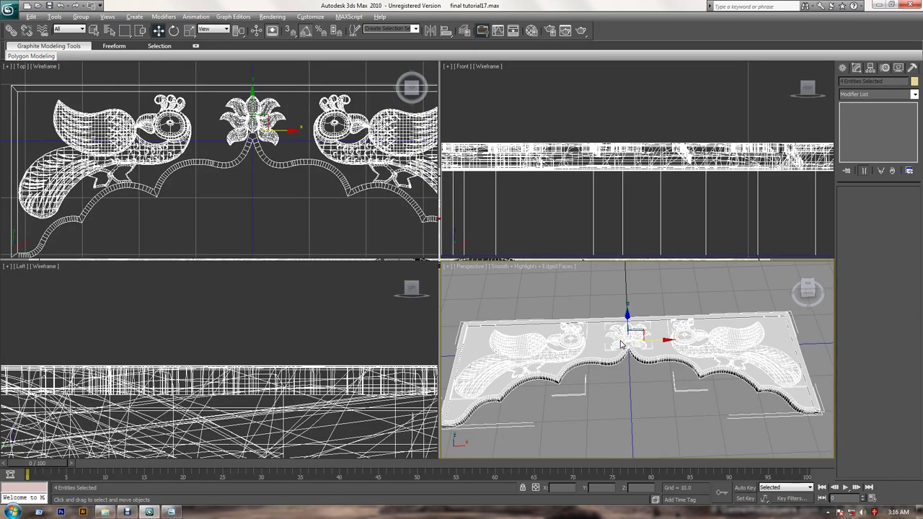
{"action": "key", "text": "t"}
{"action": "key", "text": "alt+w"}
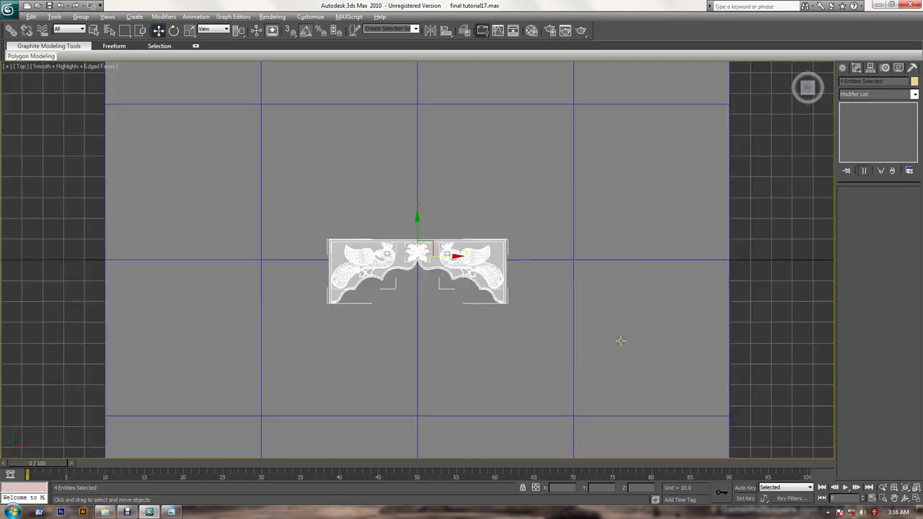
{"action": "key", "text": "z"}
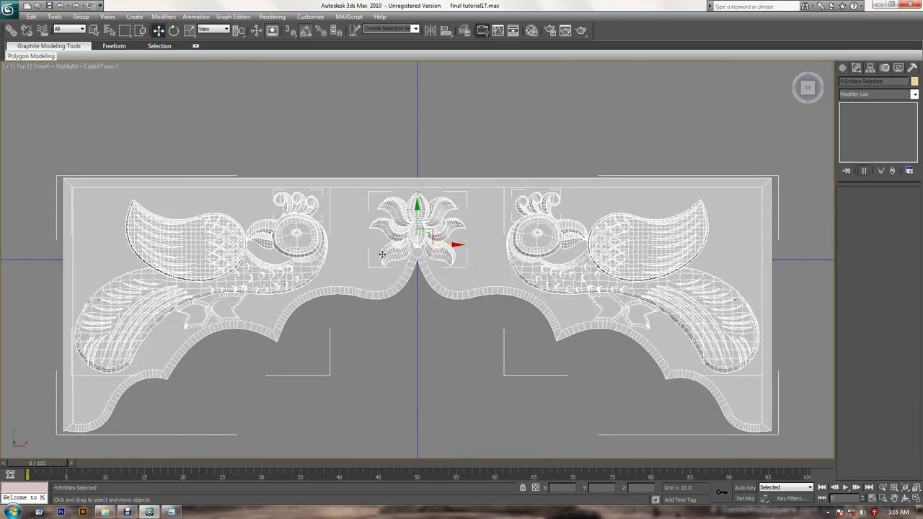
{"action": "key", "text": "p"}
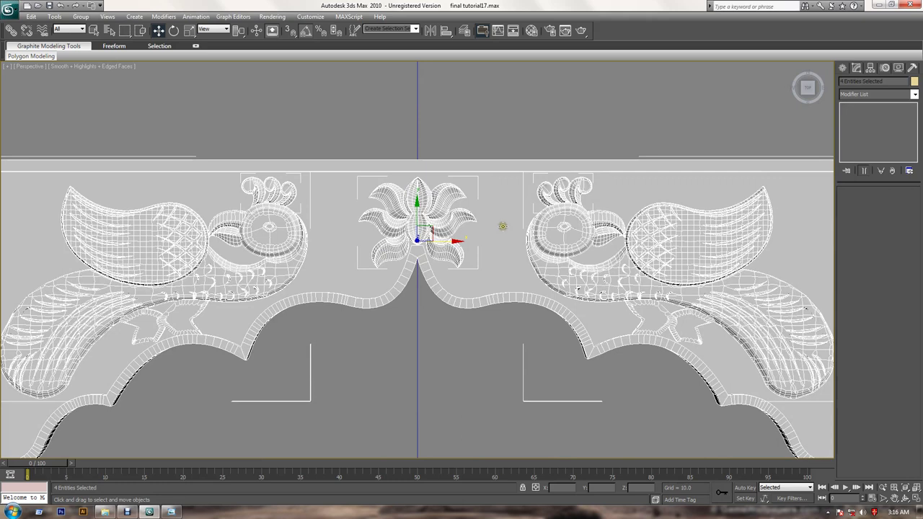
{"action": "key", "text": "shift+f"}
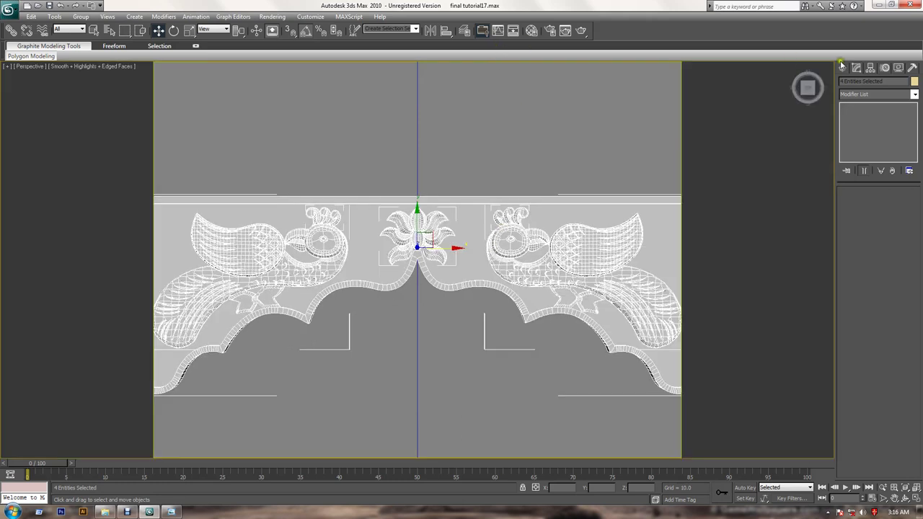
Add a Standard Skylight (Sky01) above the carved panel
{"action": "left_click", "coordinate": [848, 68]}
{"action": "left_click", "coordinate": [869, 84]}
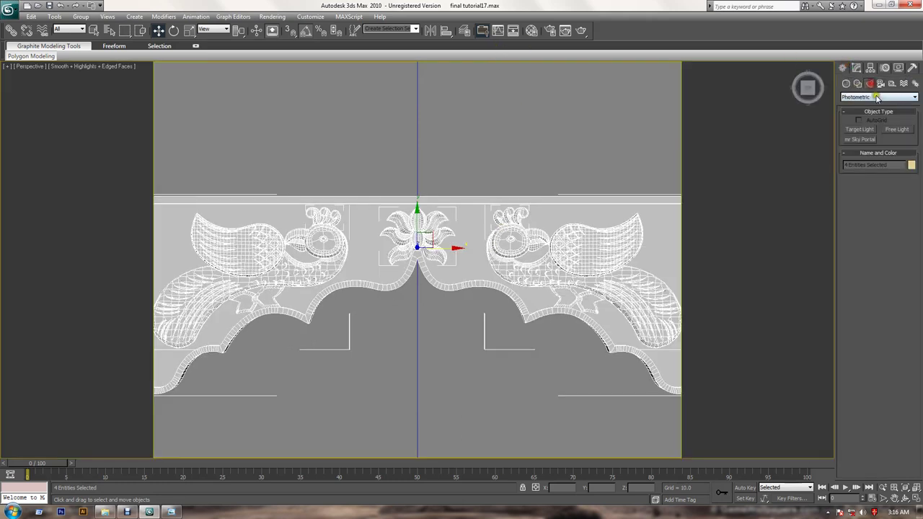
{"action": "left_click", "coordinate": [876, 98]}
{"action": "left_click", "coordinate": [865, 112]}
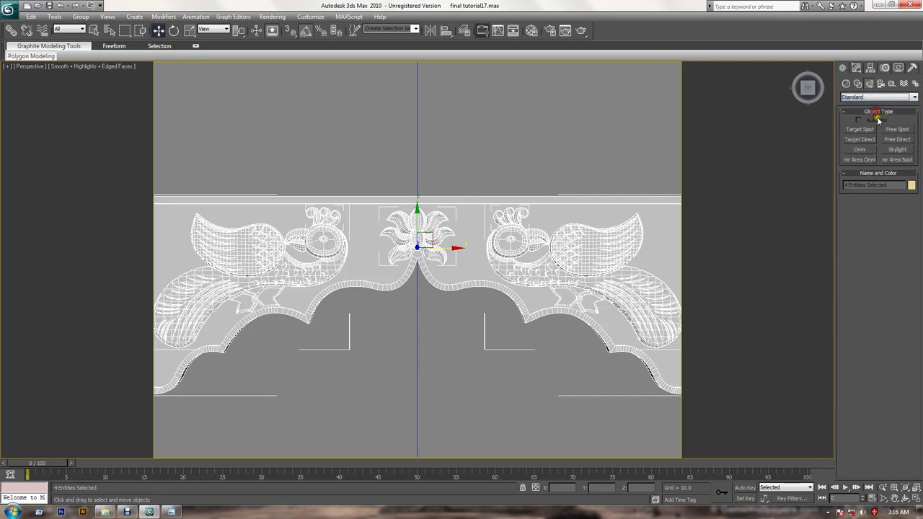
{"action": "left_click", "coordinate": [898, 150]}
{"action": "left_click", "coordinate": [584, 167]}
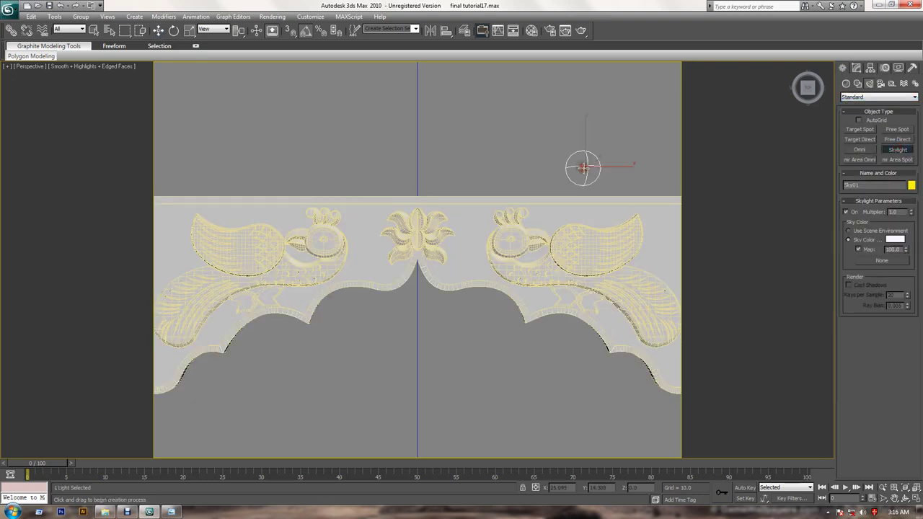
Check that Light Tracer is the active advanced lighting
{"action": "left_click", "coordinate": [273, 17]}
{"action": "left_click", "coordinate": [289, 75]}
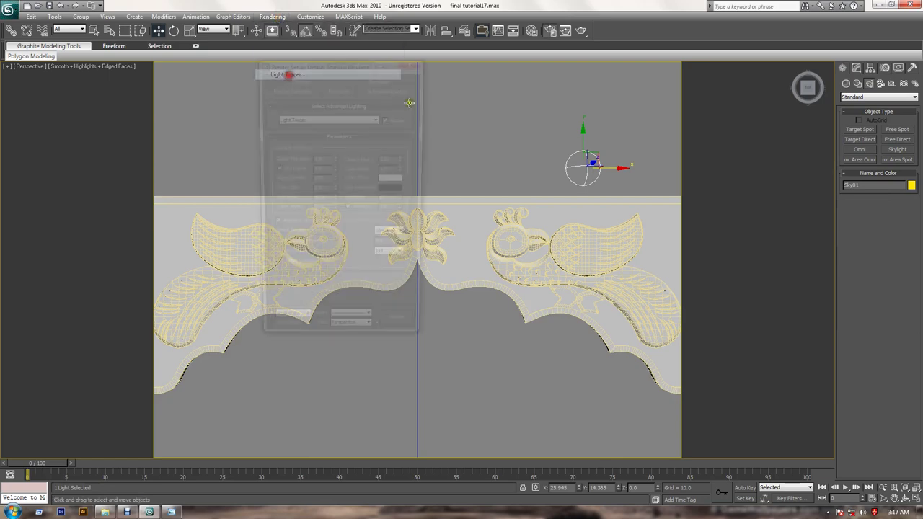
{"action": "left_click", "coordinate": [413, 62]}
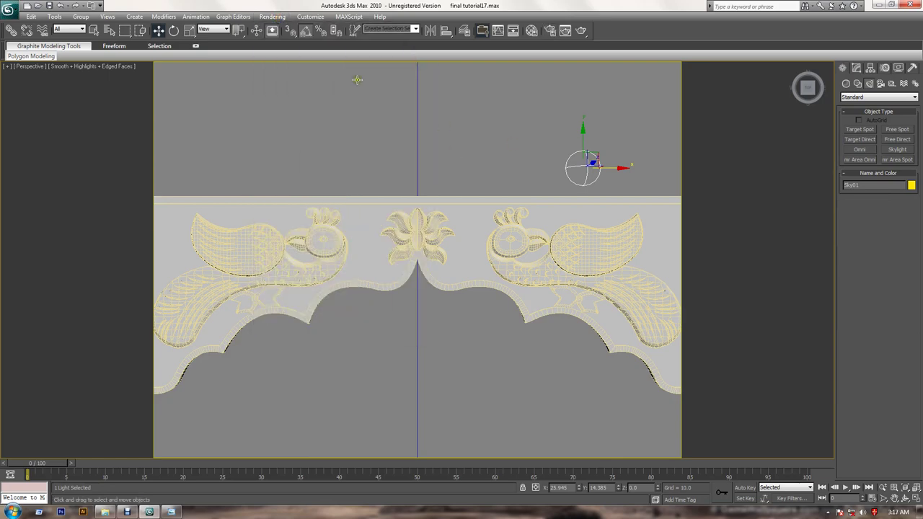
{"action": "left_click", "coordinate": [272, 16]}
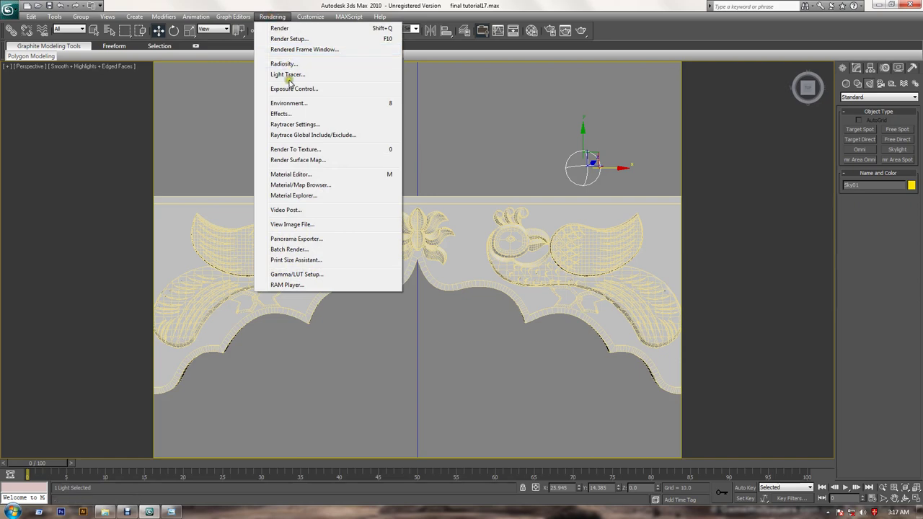
{"action": "left_click", "coordinate": [289, 75]}
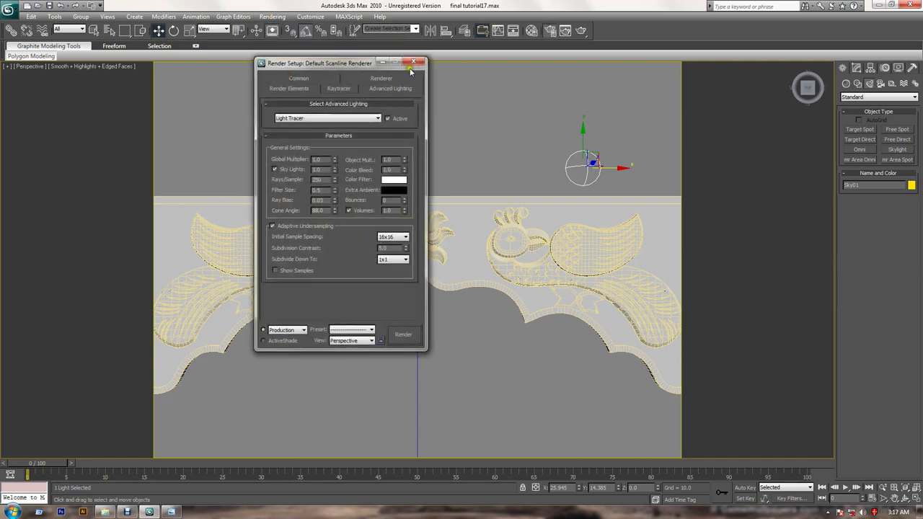
{"action": "left_click", "coordinate": [380, 57]}
Set the render output size to Width 800 and Height 300
{"action": "left_click", "coordinate": [272, 16]}
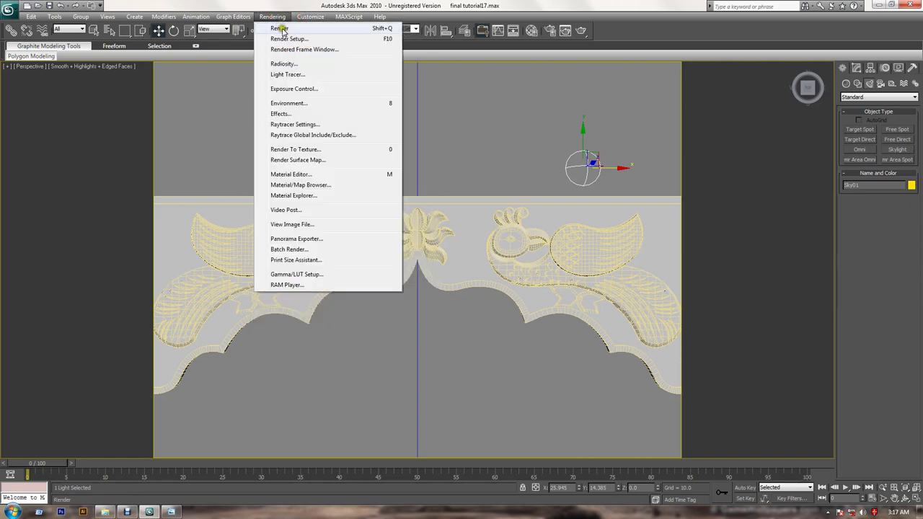
{"action": "left_click", "coordinate": [286, 39]}
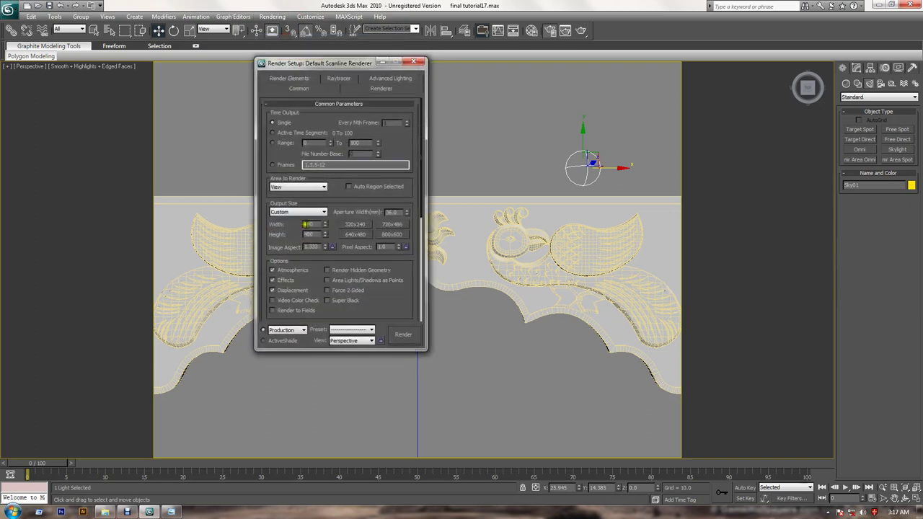
{"action": "double_click", "coordinate": [310, 224]}
{"action": "key", "text": "Tab"}
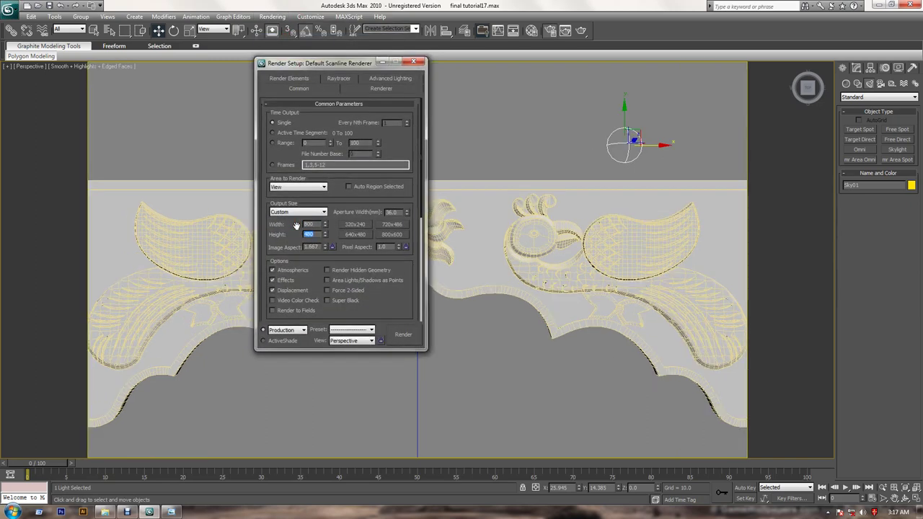
{"action": "type", "text": "300"}
{"action": "key", "text": "Return"}
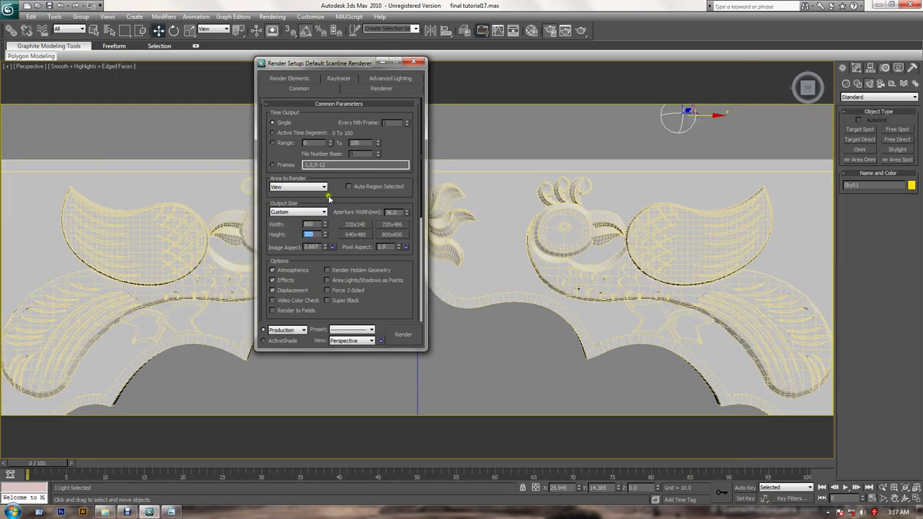
{"action": "left_click", "coordinate": [413, 63]}
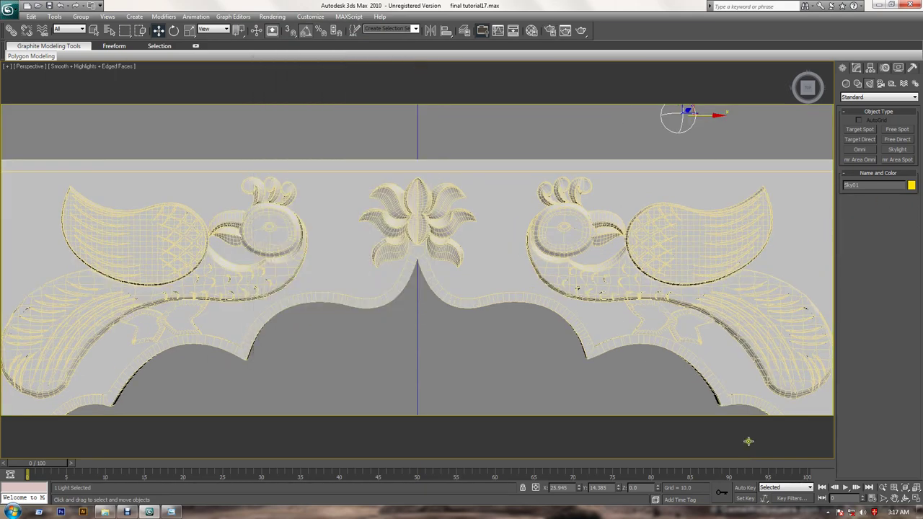
Zoom out to fit the whole valance panel and render the Perspective view
{"action": "left_click", "coordinate": [883, 488]}
{"action": "mouse_move", "coordinate": [640, 345]}
{"action": "left_mouse_down"}
{"action": "mouse_move", "coordinate": [614, 301]}
{"action": "mouse_move", "coordinate": [628, 295]}
{"action": "mouse_move", "coordinate": [623, 283]}
{"action": "left_mouse_up"}
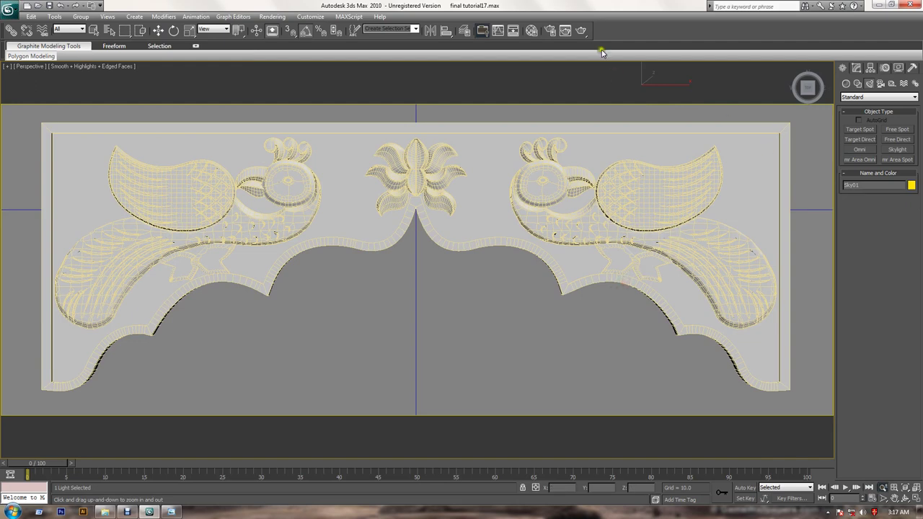
{"action": "left_click", "coordinate": [583, 32]}
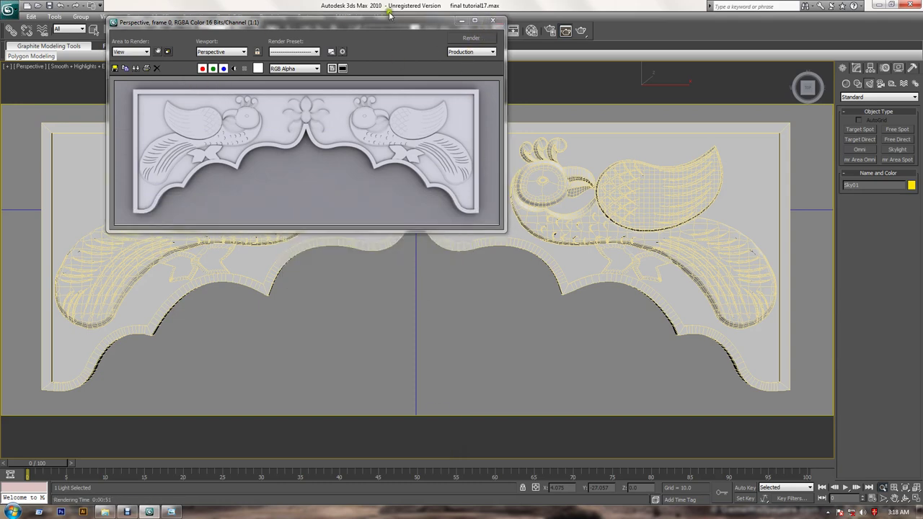
{"action": "left_click", "coordinate": [150, 511]}
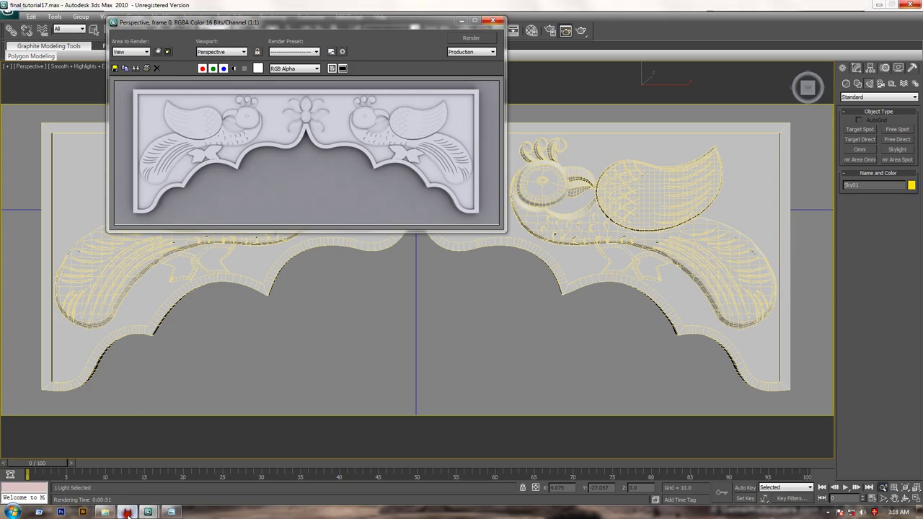